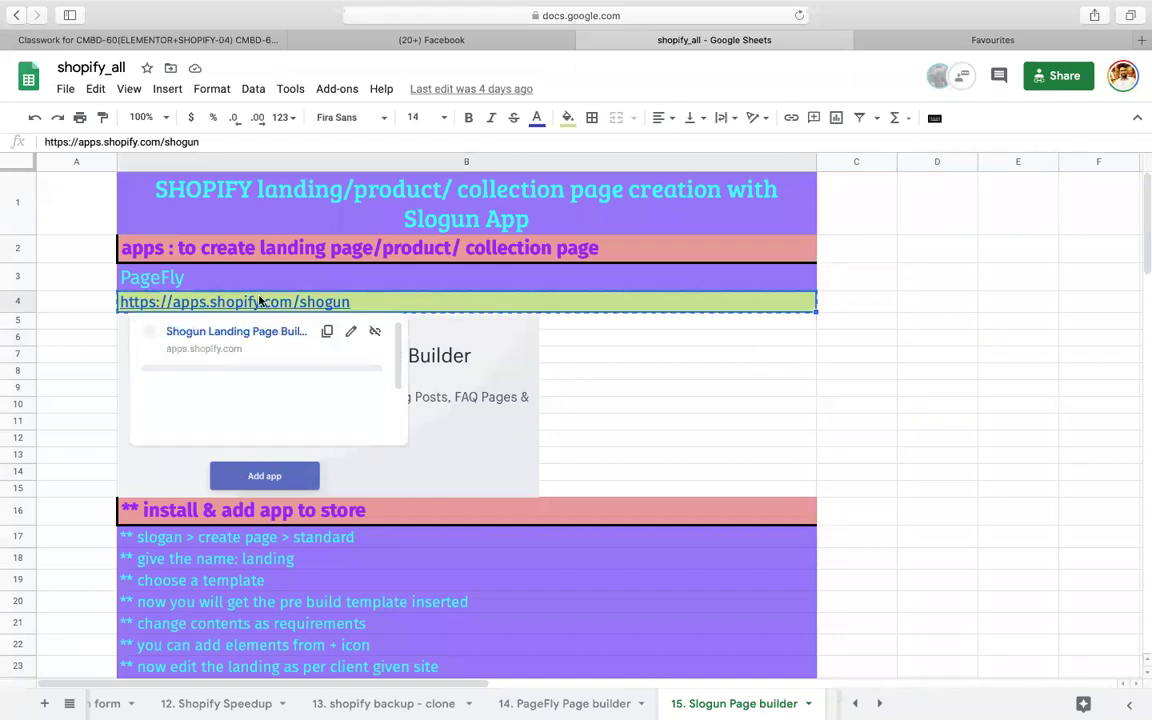
Step: Switch from the shopify_all spreadsheet to the Chrome browser window
{"action": "key", "text": "super+Tab"}
Step: Load apps.shopify.com/shogun in a new tab and start adding the Shogun app
{"action": "left_click", "coordinate": [210, 20]}
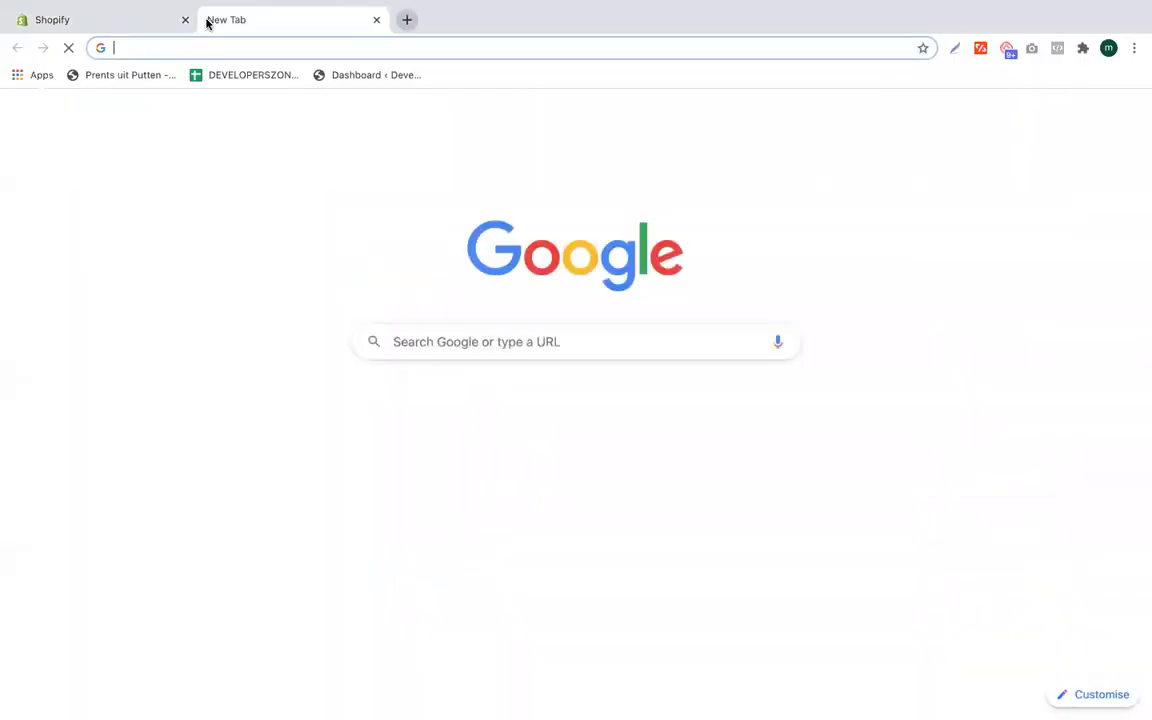
{"action": "type", "text": "apps.shopify.com/shogun"}
{"action": "key", "text": "Return"}
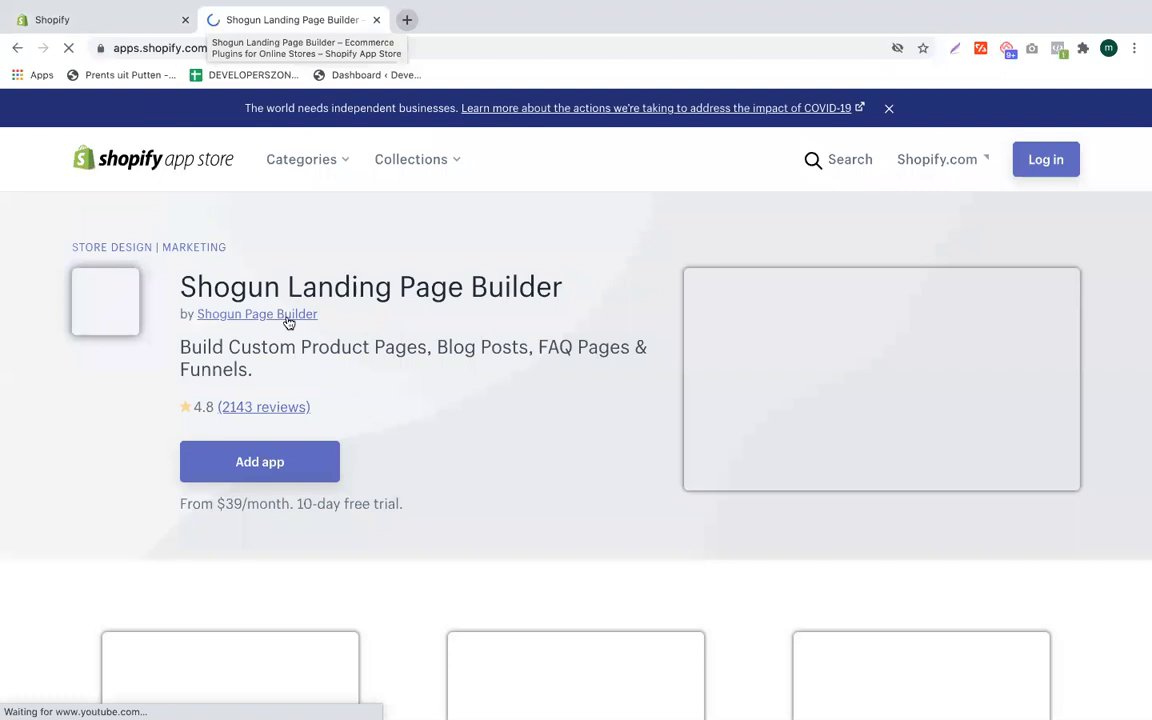
{"action": "left_click", "coordinate": [309, 456]}
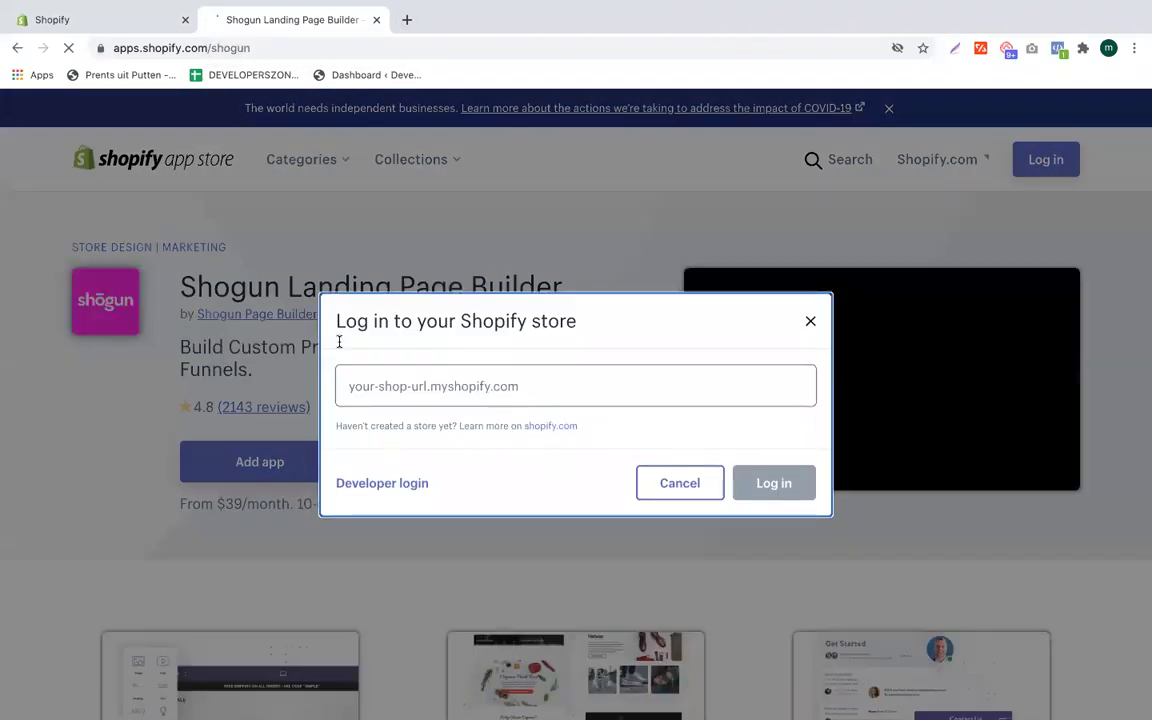
Step: Log in with the store's address, filled in from the saved store addresses
{"action": "left_click", "coordinate": [92, 22]}
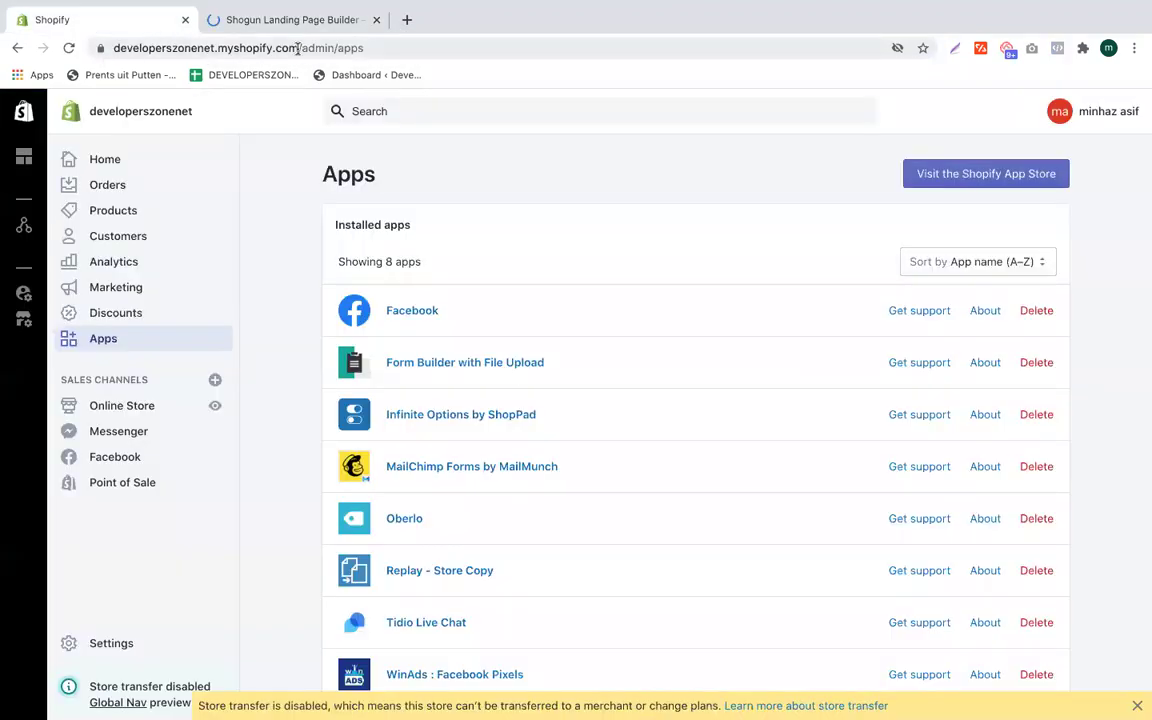
{"action": "left_click_drag", "start_coordinate": [297, 48], "coordinate": [4, 48]}
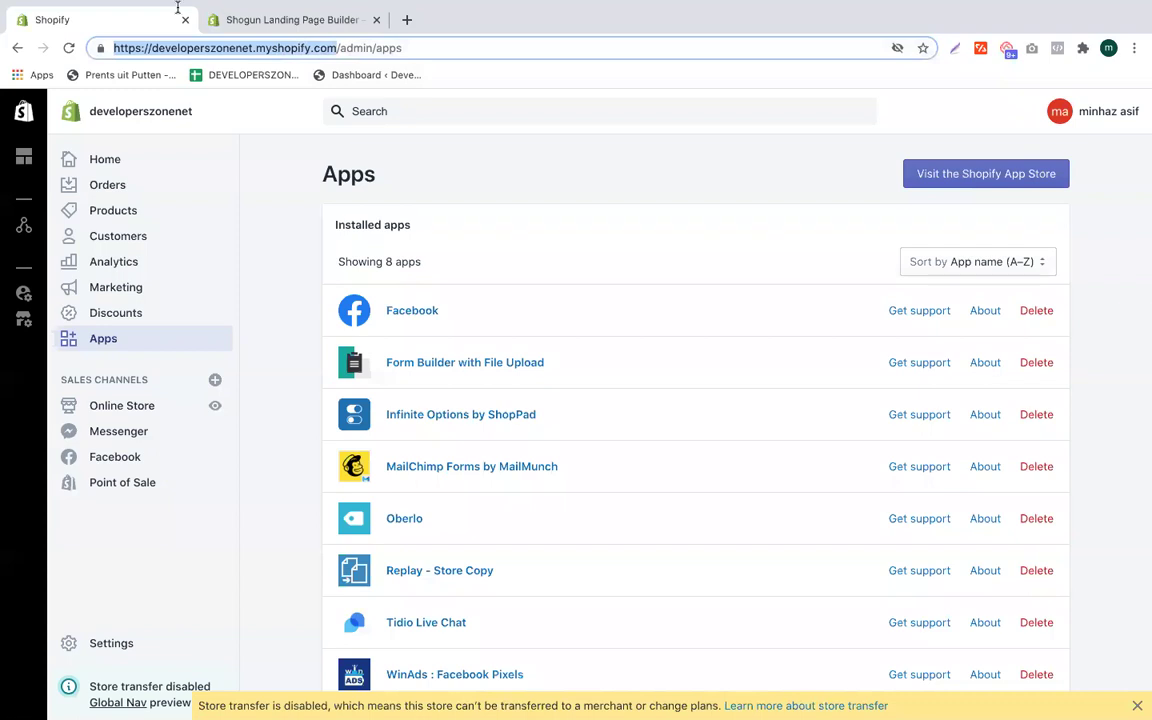
{"action": "left_click", "coordinate": [297, 19]}
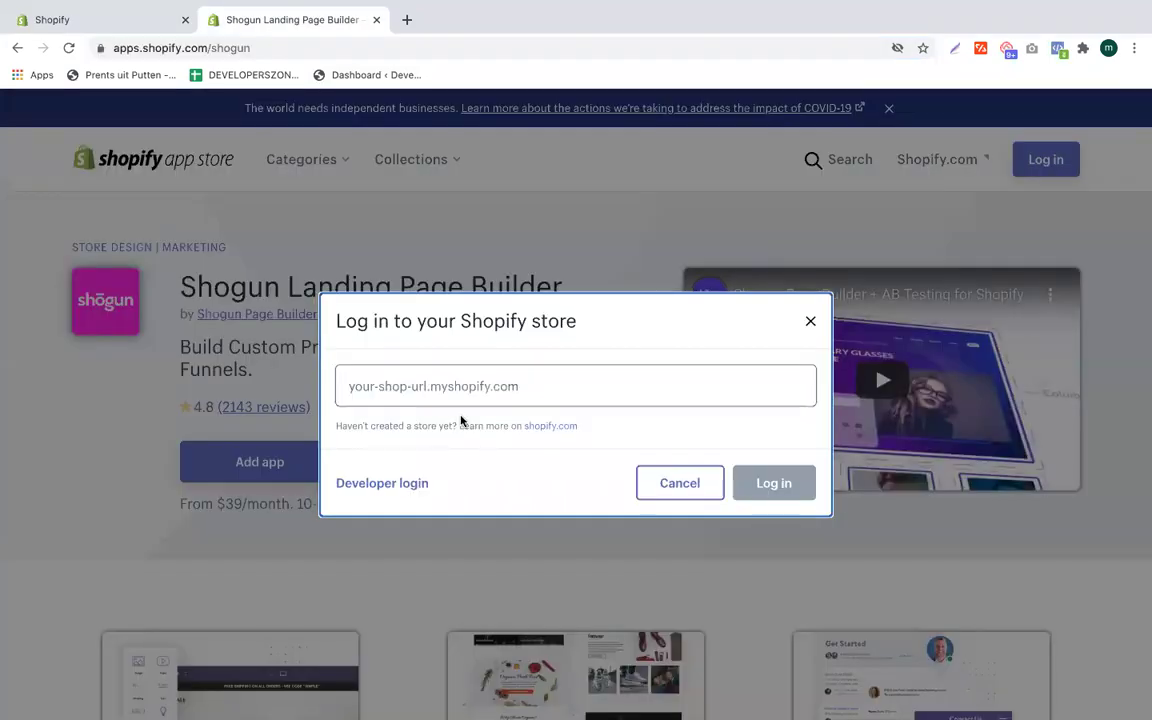
{"action": "left_click", "coordinate": [412, 393]}
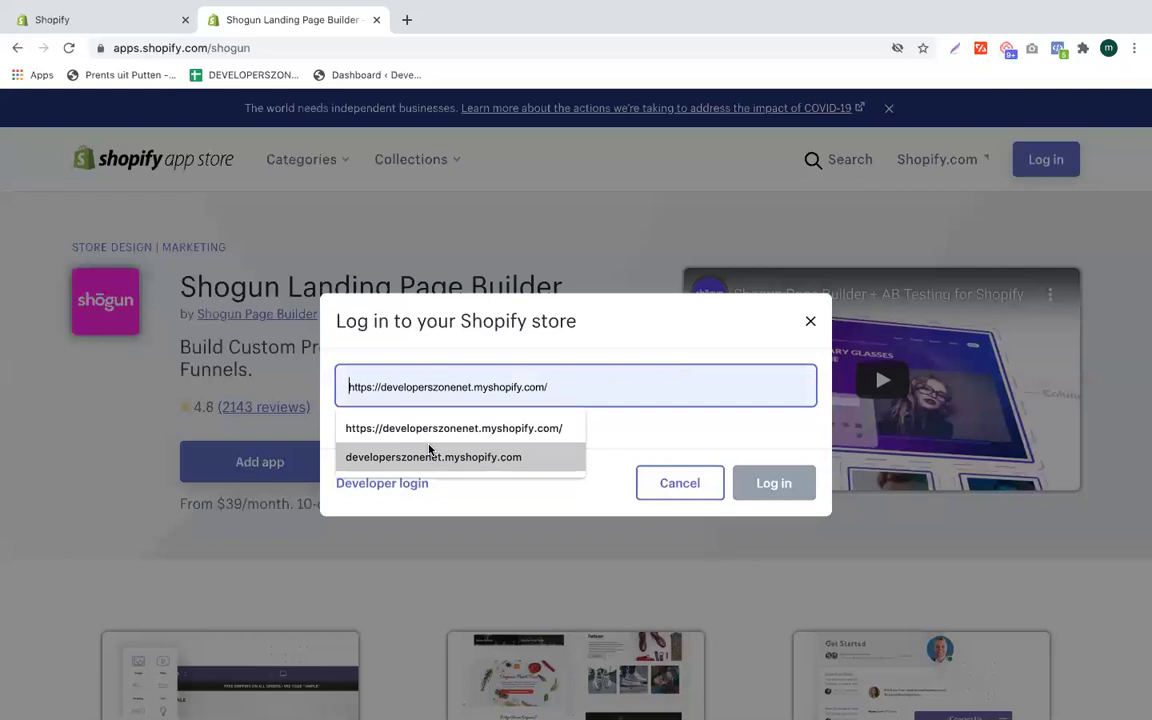
{"action": "left_click", "coordinate": [428, 436]}
{"action": "left_click", "coordinate": [758, 485]}
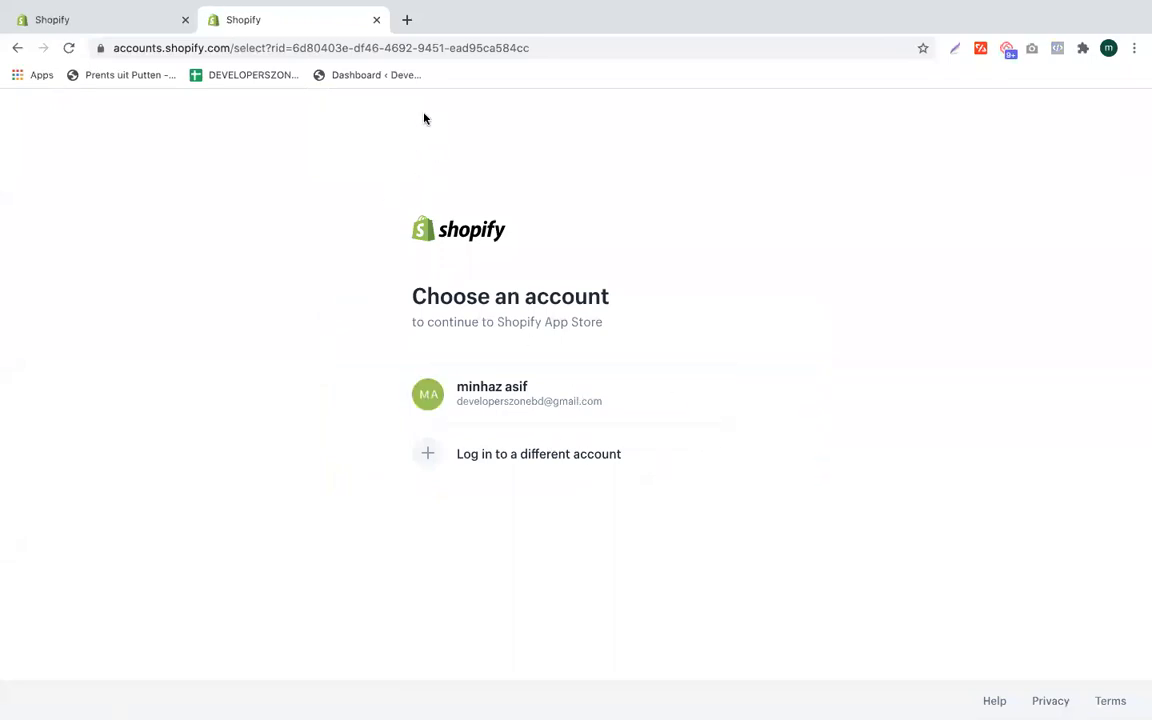
Step: Continue as the store owner's account and approve installing Shogun Page Builder
{"action": "key", "text": "XF86AudioRaiseVolume"}
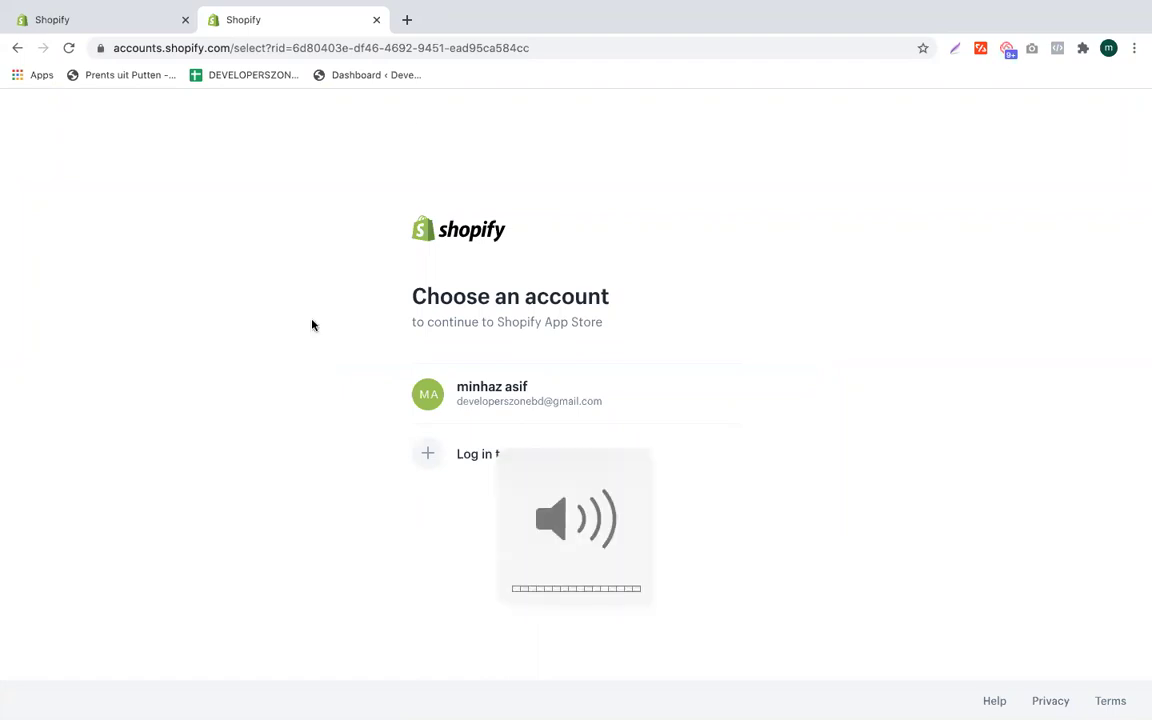
{"action": "left_click", "coordinate": [489, 393]}
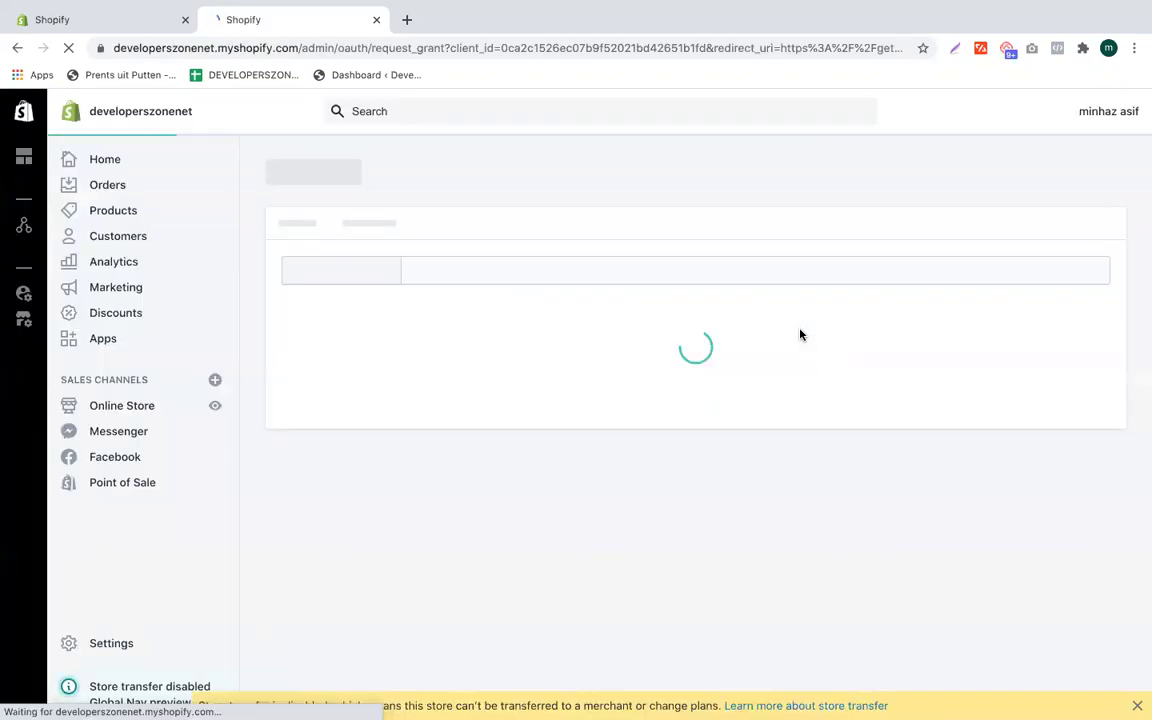
{"action": "left_click", "coordinate": [930, 624]}
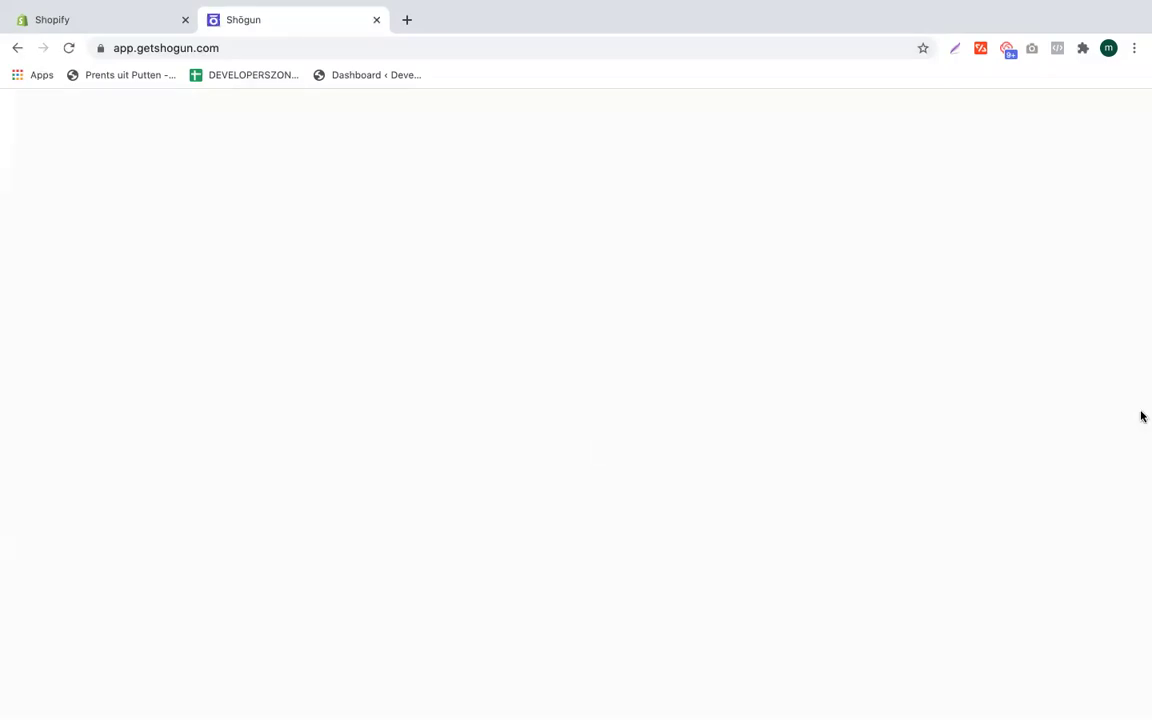
Step: Go to the class's Classwork page in Safari and start a new topic
{"action": "mouse_move", "coordinate": [1142, 391]}
{"action": "left_click", "coordinate": [1120, 222]}
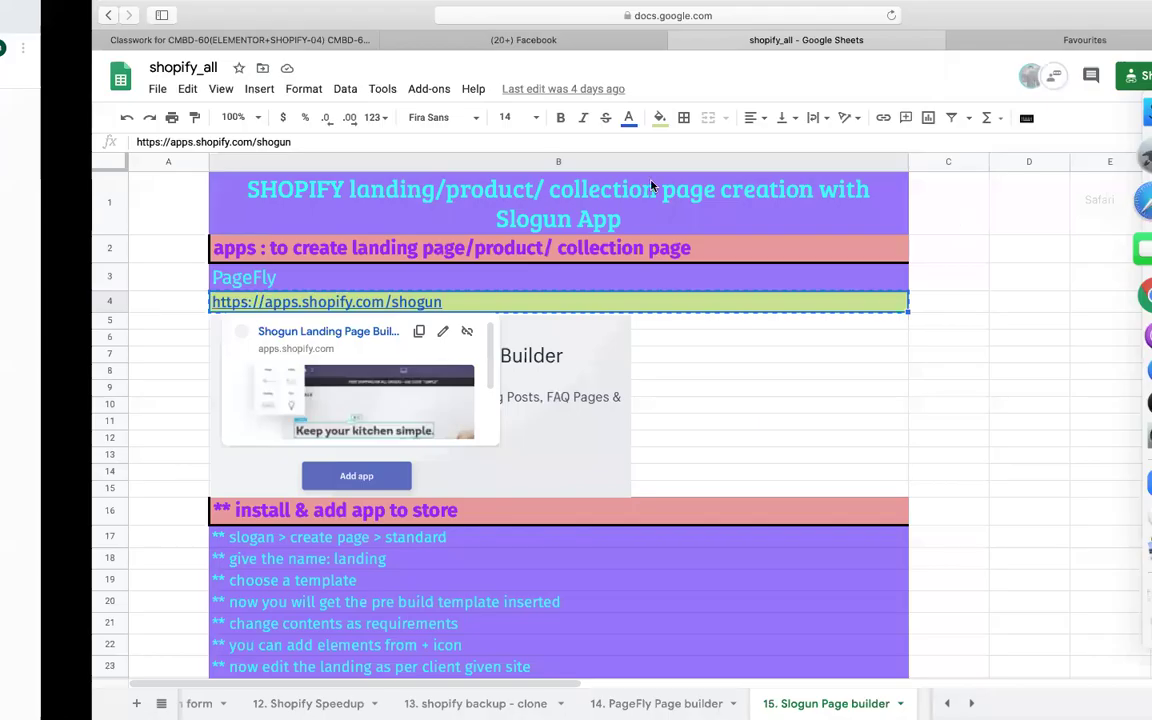
{"action": "left_click", "coordinate": [264, 38]}
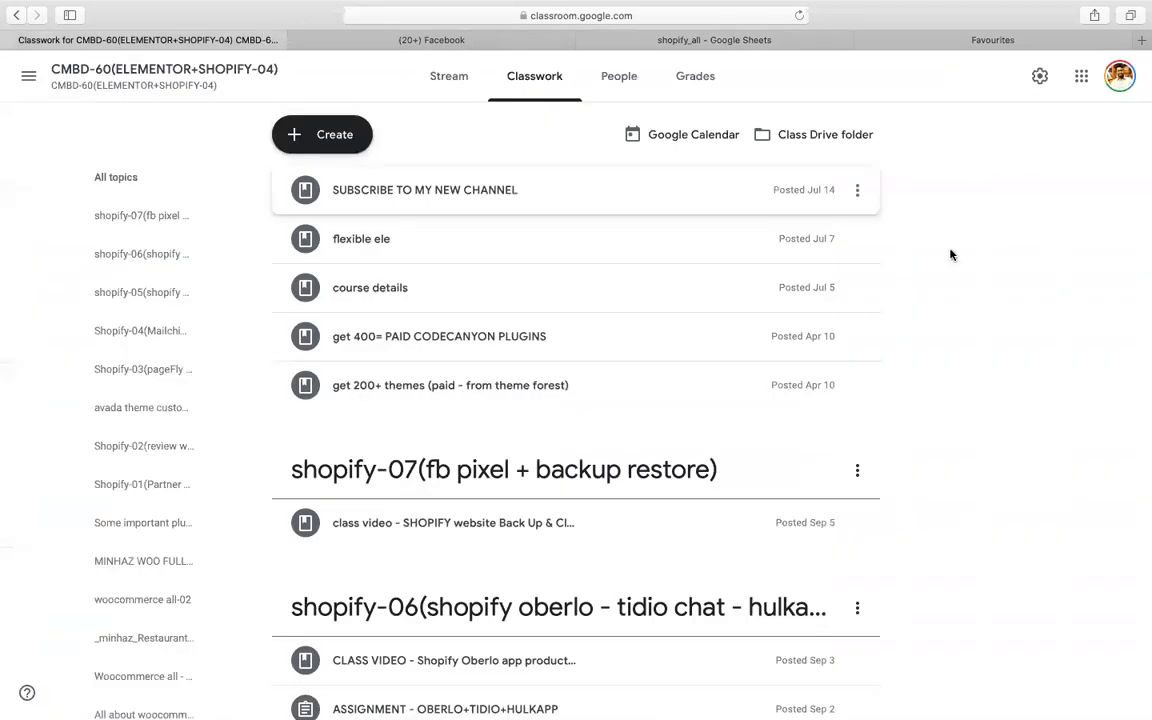
{"action": "left_click", "coordinate": [324, 137]}
{"action": "left_click", "coordinate": [342, 390]}
Step: Name the topic 'shopify-08(slogan app for landing + product page + blog page design)' and add it
{"action": "type", "text": "shopify-08("}
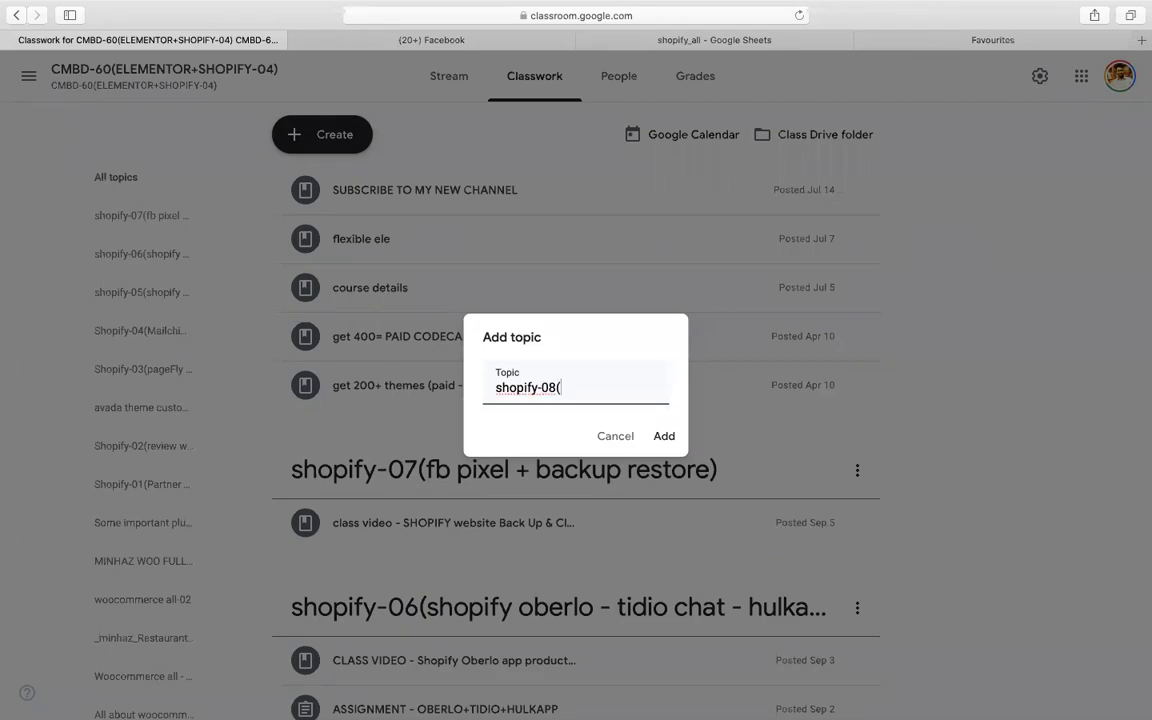
{"action": "type", "text": "slogan app for la"}
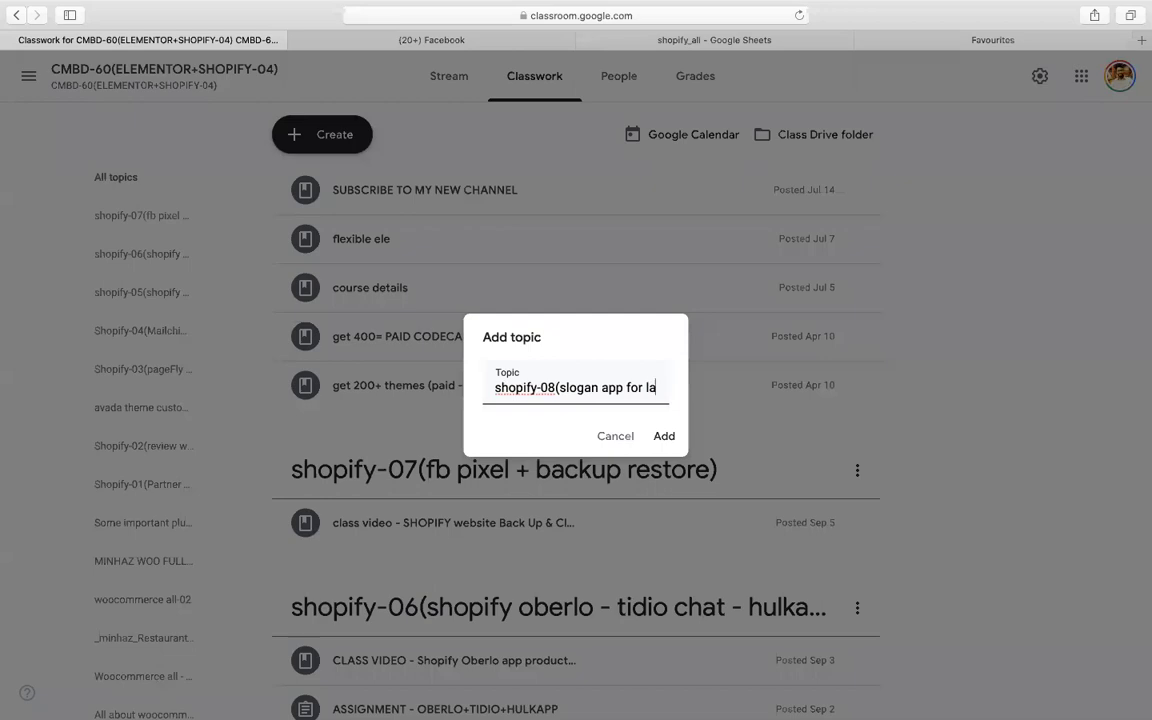
{"action": "type", "text": "nding + product page+"}
{"action": "key", "text": "BackSpace"}
{"action": "type", "text": "+ blog page design)"}
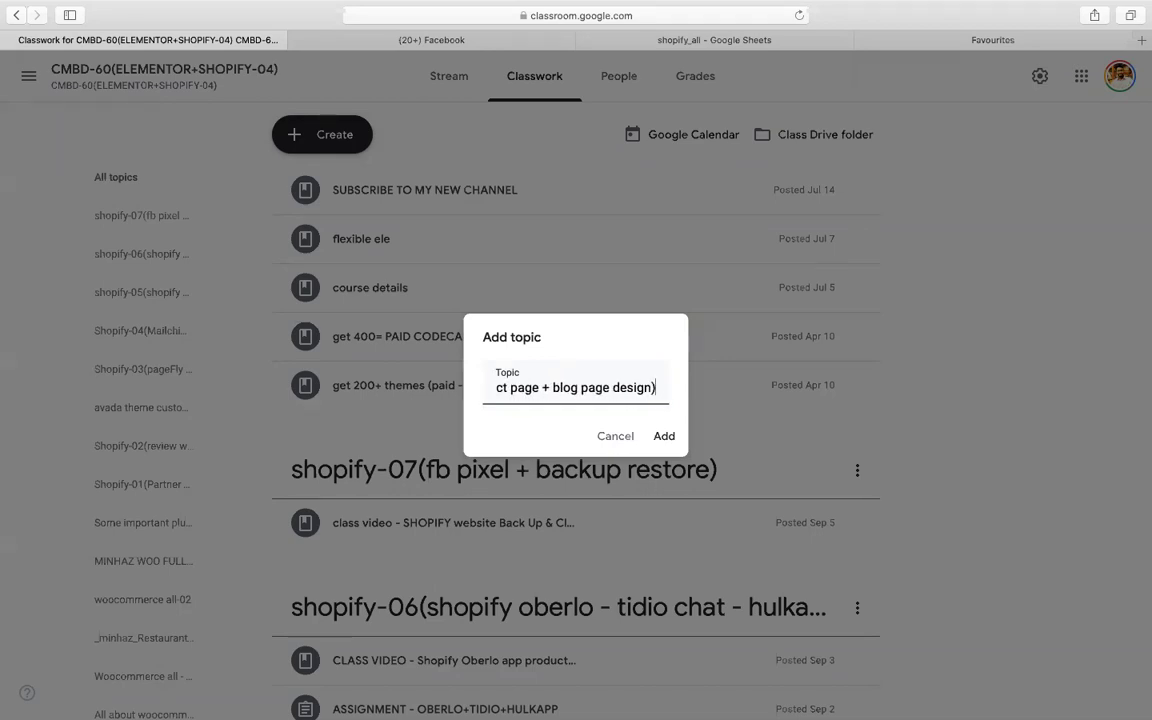
{"action": "key", "text": "Return"}
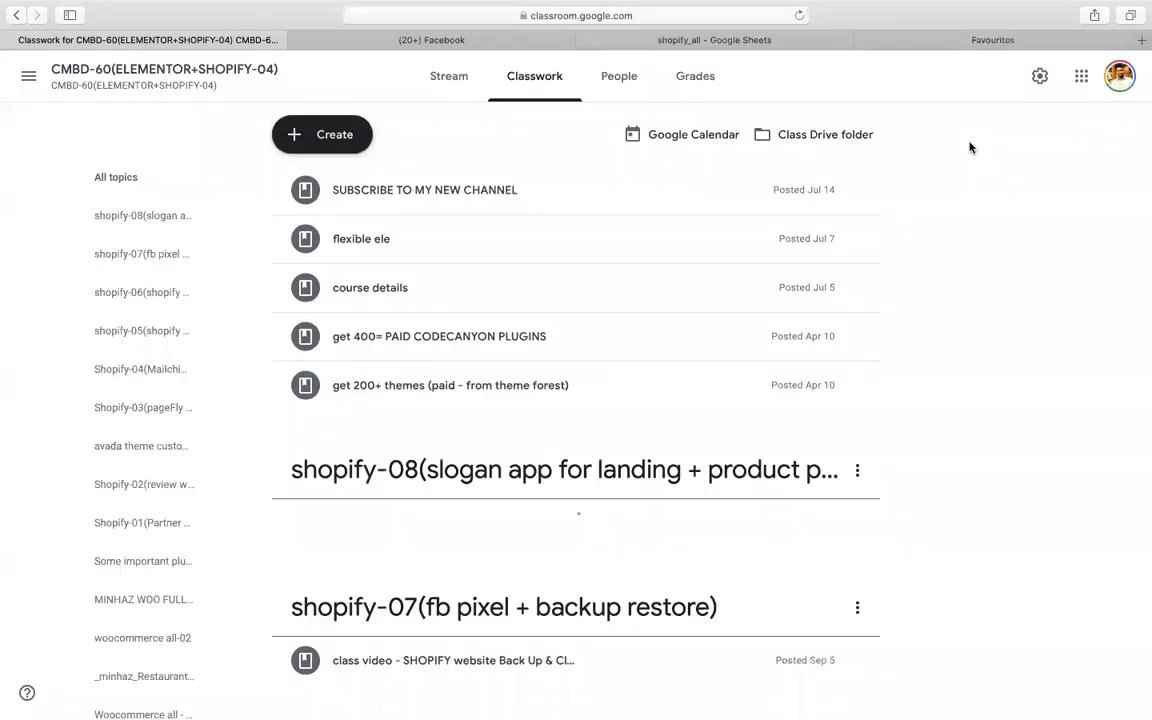
{"action": "left_click", "coordinate": [652, 40]}
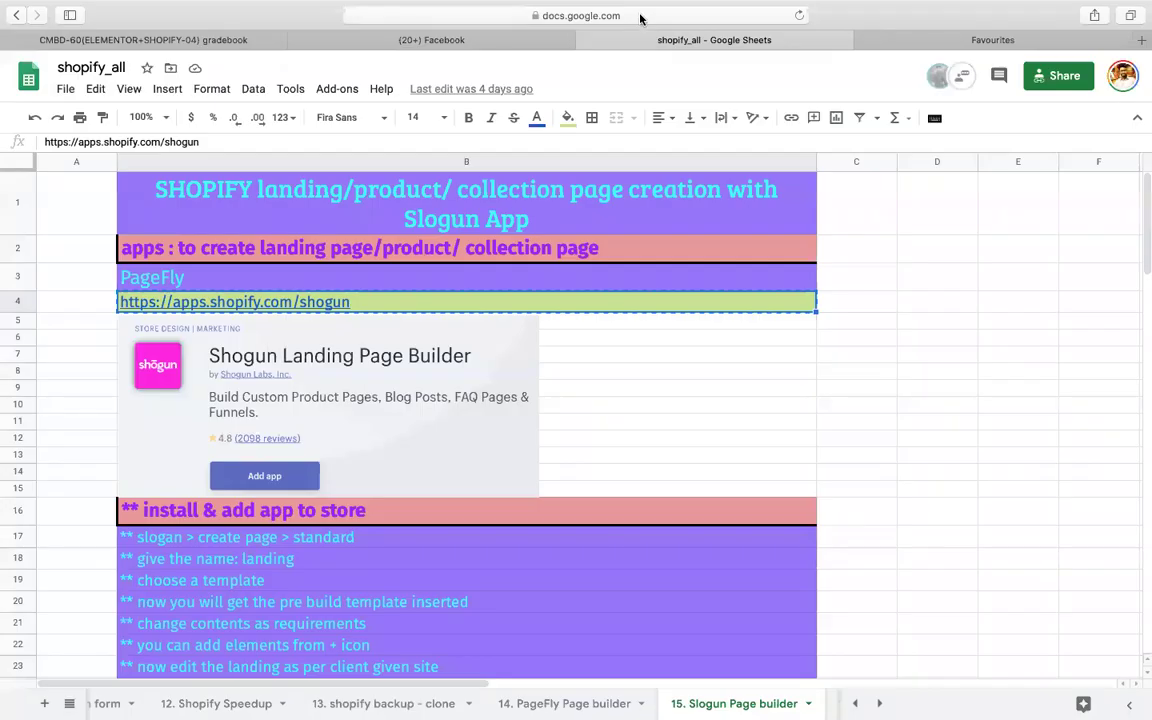
Step: Navigate to the class's Classwork page via the favourites bar and navigation drawer
{"action": "left_click", "coordinate": [640, 14]}
{"action": "left_click", "coordinate": [178, 40]}
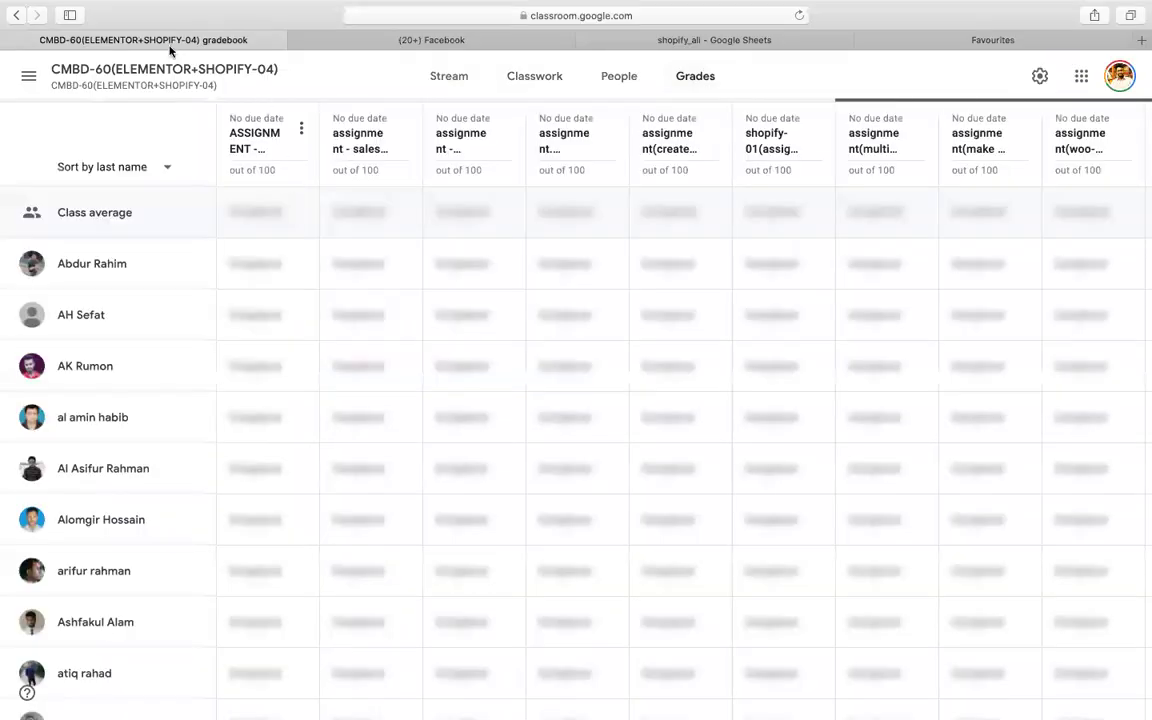
{"action": "left_click", "coordinate": [28, 78]}
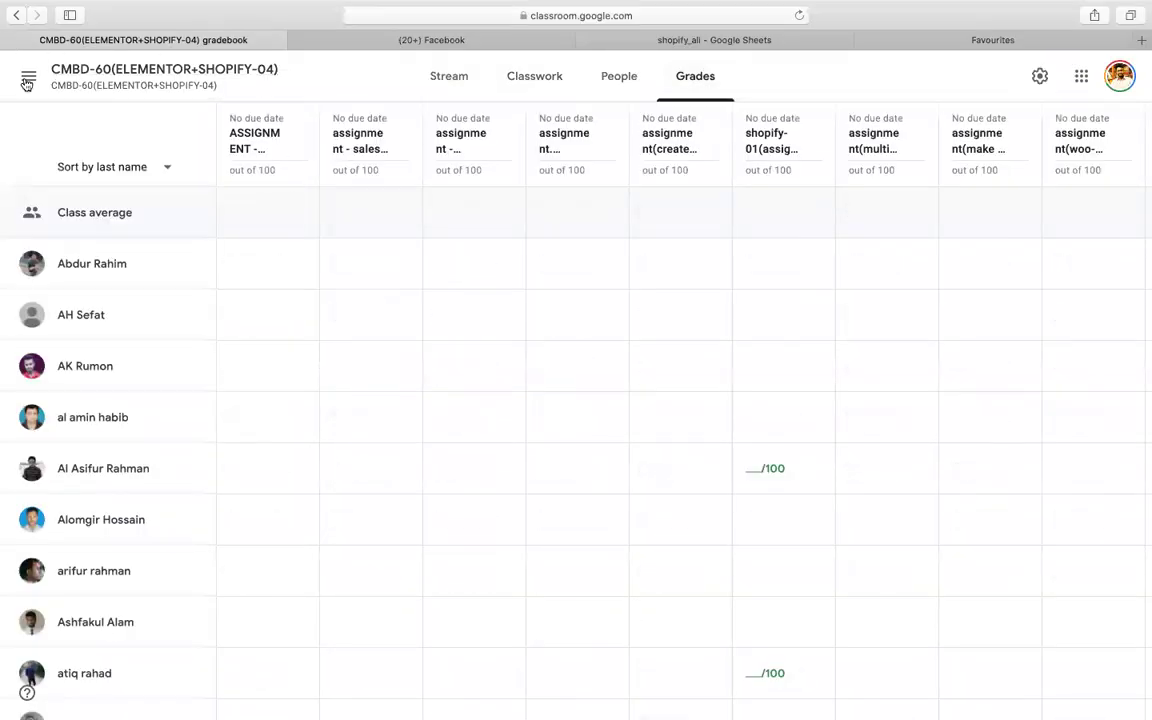
{"action": "left_click", "coordinate": [532, 80]}
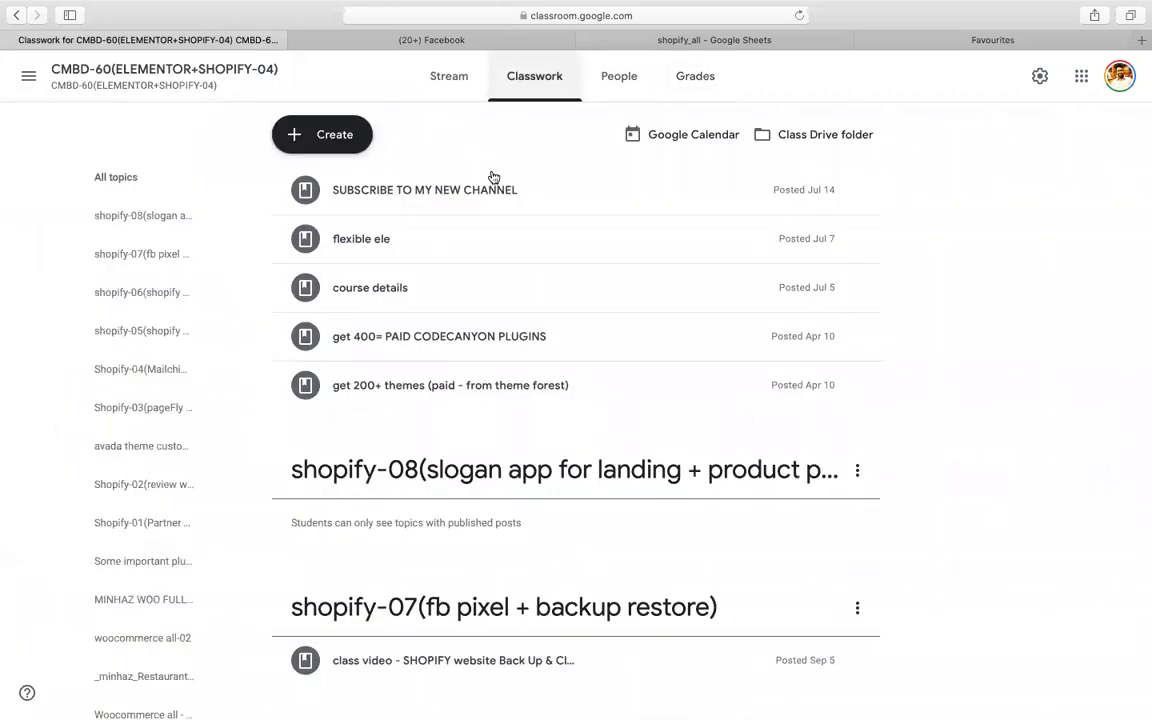
Step: Create a material titled 'get shee' with the shopify_all sheet link attached
{"action": "left_click", "coordinate": [302, 132]}
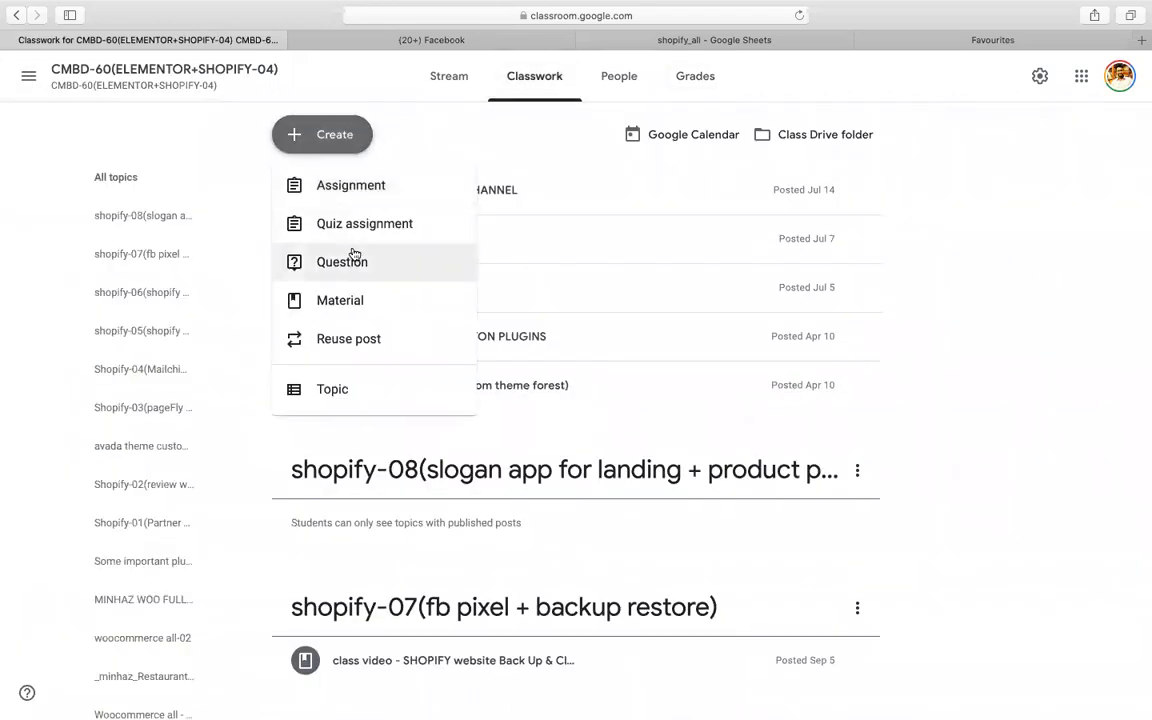
{"action": "left_click", "coordinate": [340, 301]}
{"action": "type", "text": "get sheet"}
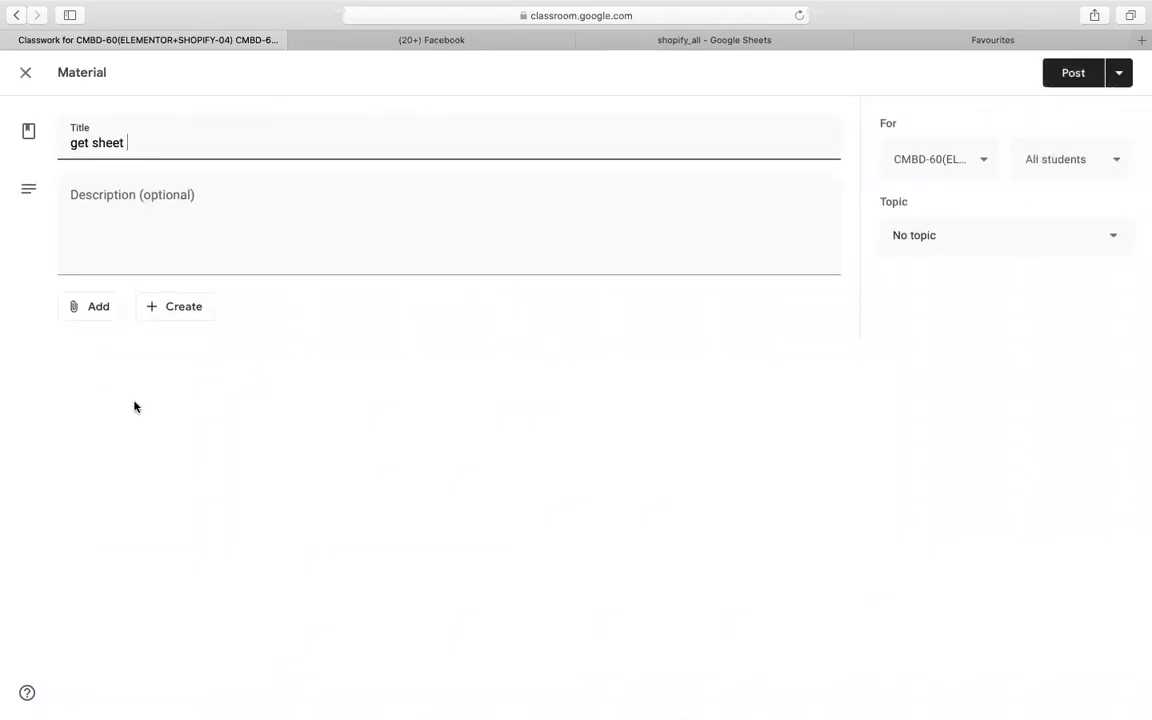
{"action": "left_click", "coordinate": [95, 308]}
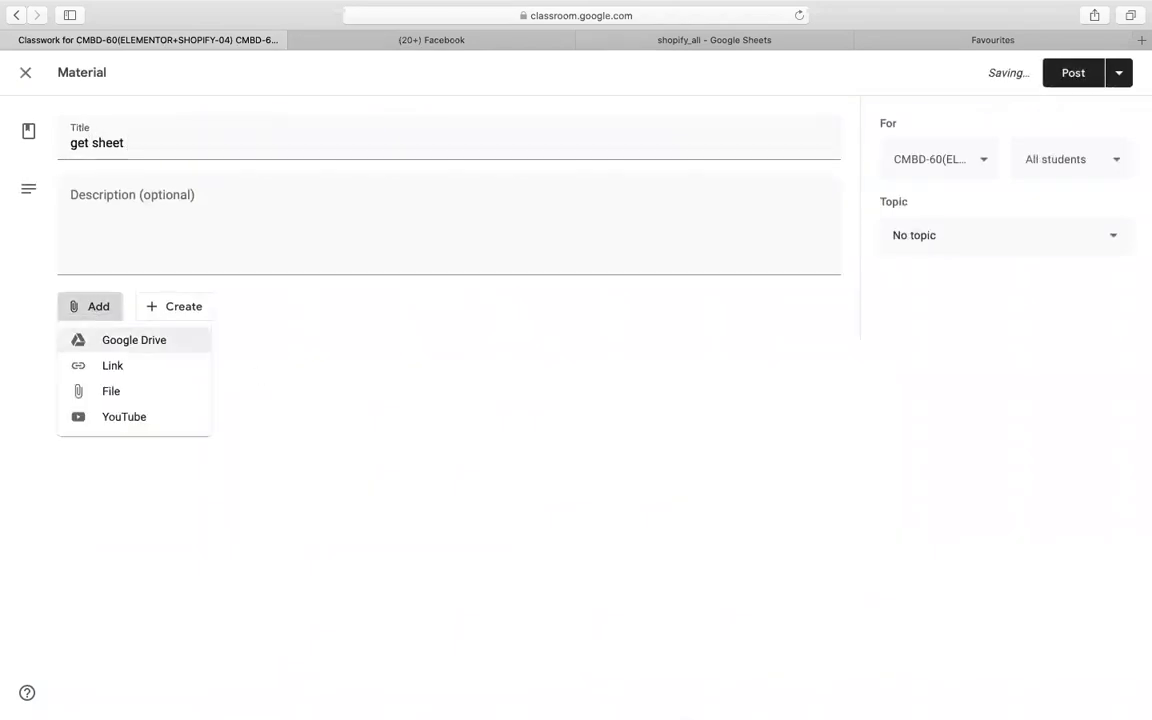
{"action": "left_click", "coordinate": [112, 365]}
{"action": "key", "text": "super+v"}
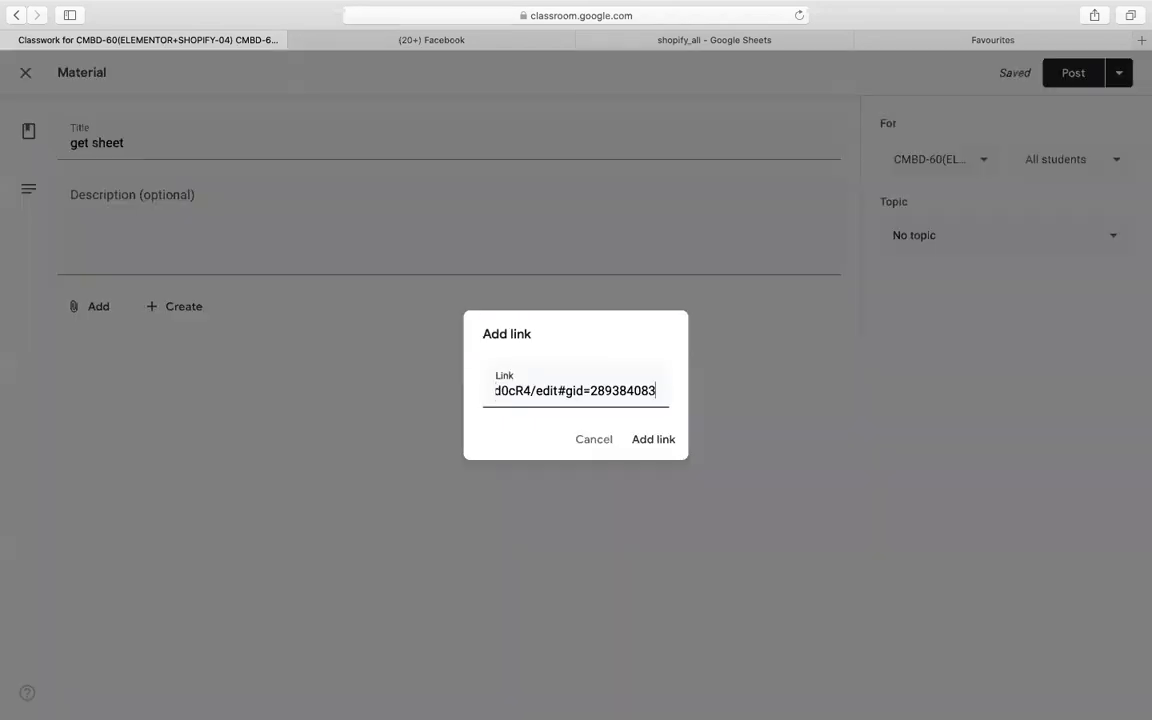
{"action": "key", "text": "Return"}
Step: File the material under the shopify-08 topic and post it to the class
{"action": "left_click", "coordinate": [893, 240]}
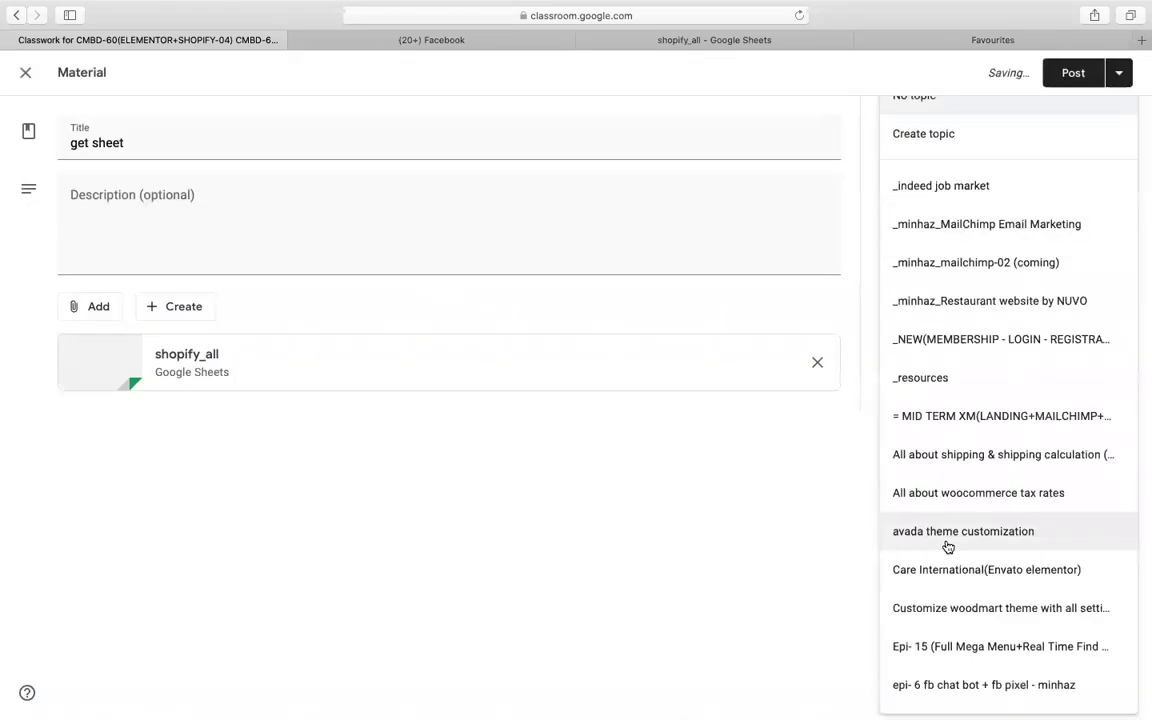
{"action": "scroll", "coordinate": [948, 547], "scroll_direction": "down", "scroll_amount": 10}
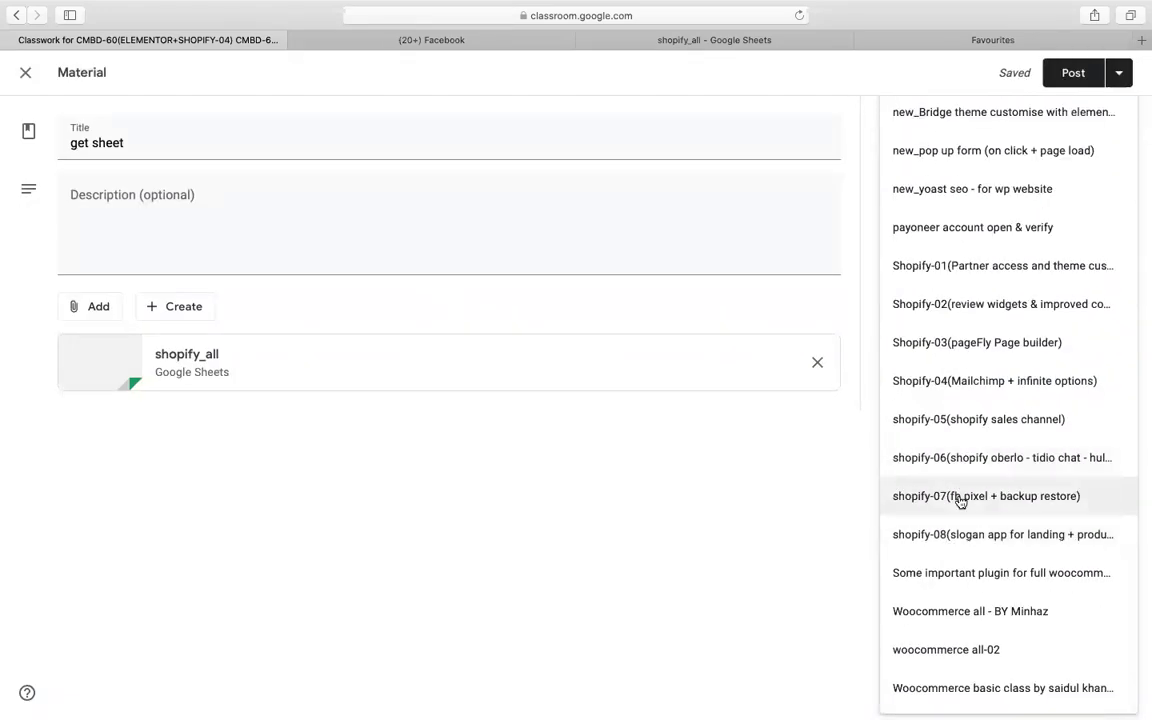
{"action": "left_click", "coordinate": [957, 534]}
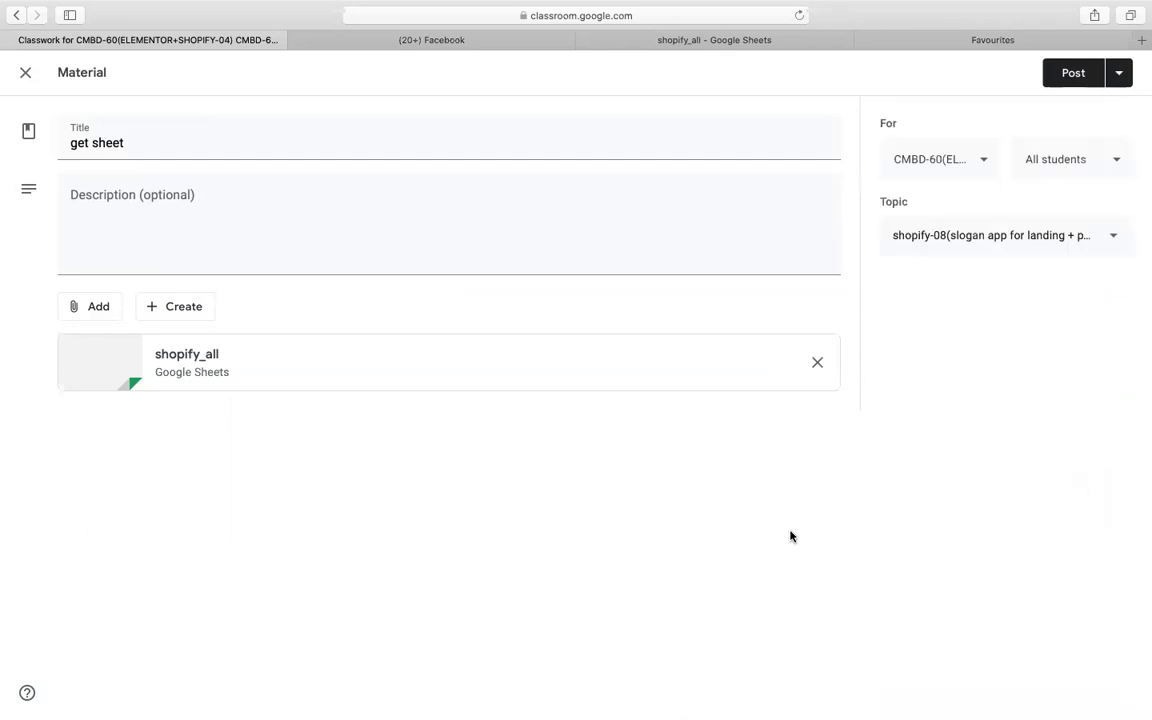
{"action": "left_click", "coordinate": [1072, 88]}
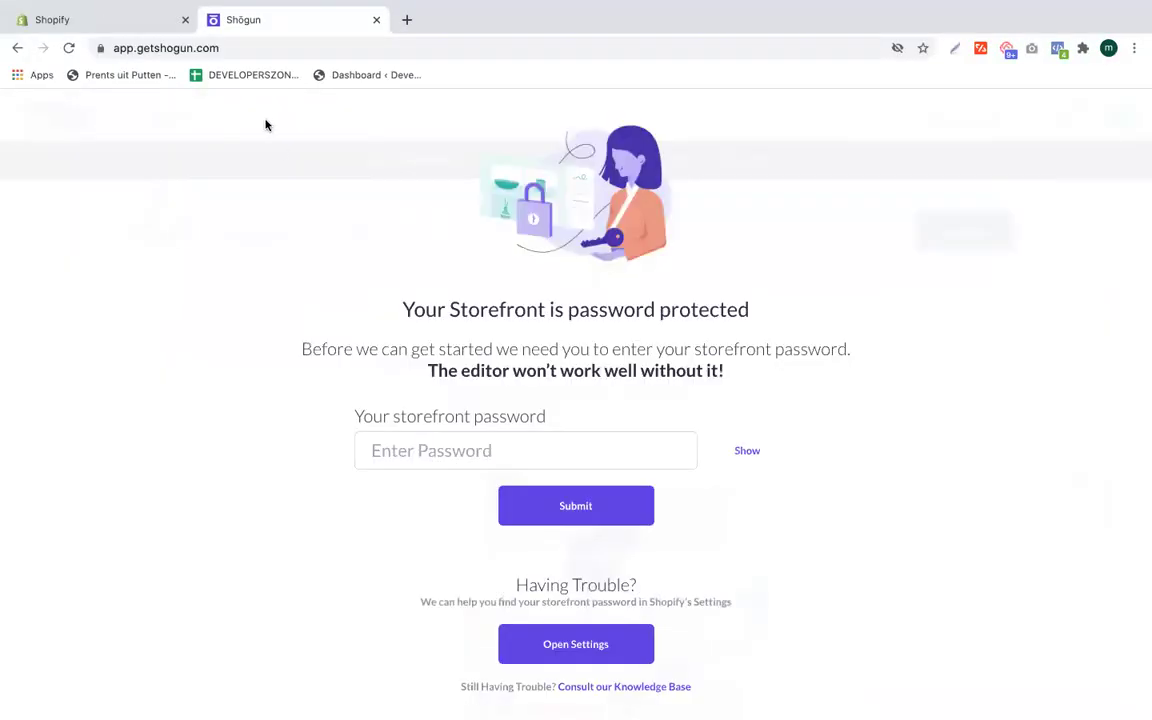
Step: Submit the storefront password and dismiss Chrome's offer to save it
{"action": "left_click", "coordinate": [454, 465]}
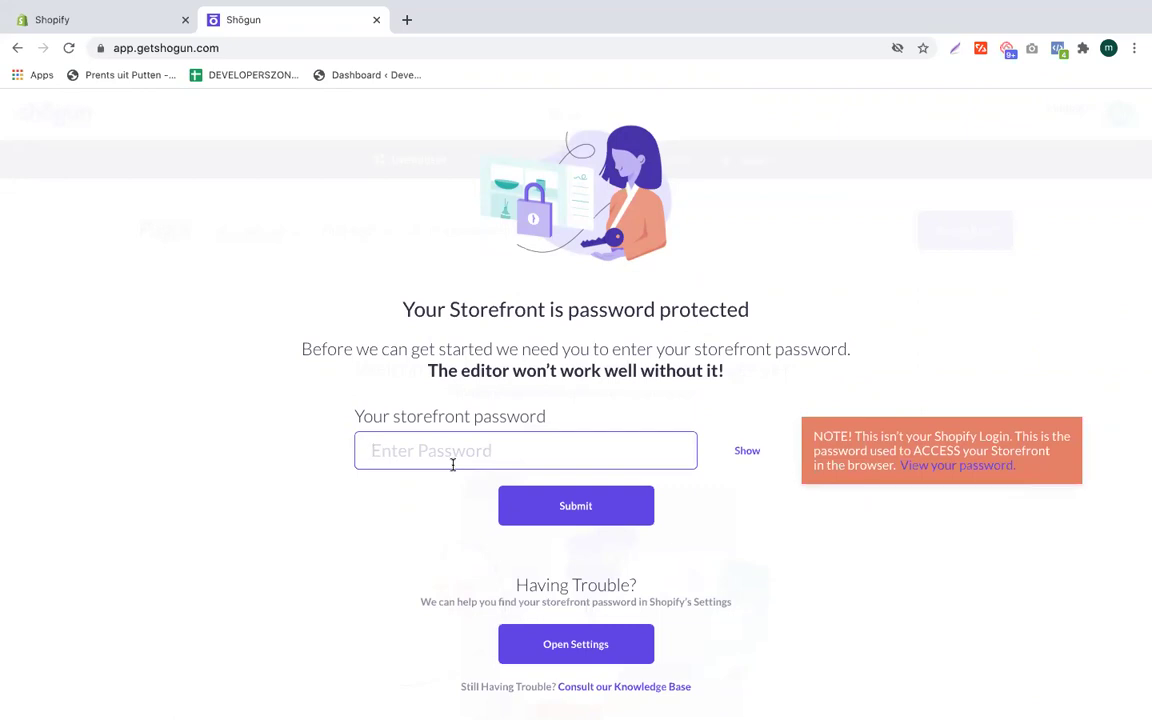
{"action": "type", "text": "••••••"}
{"action": "left_click", "coordinate": [568, 508]}
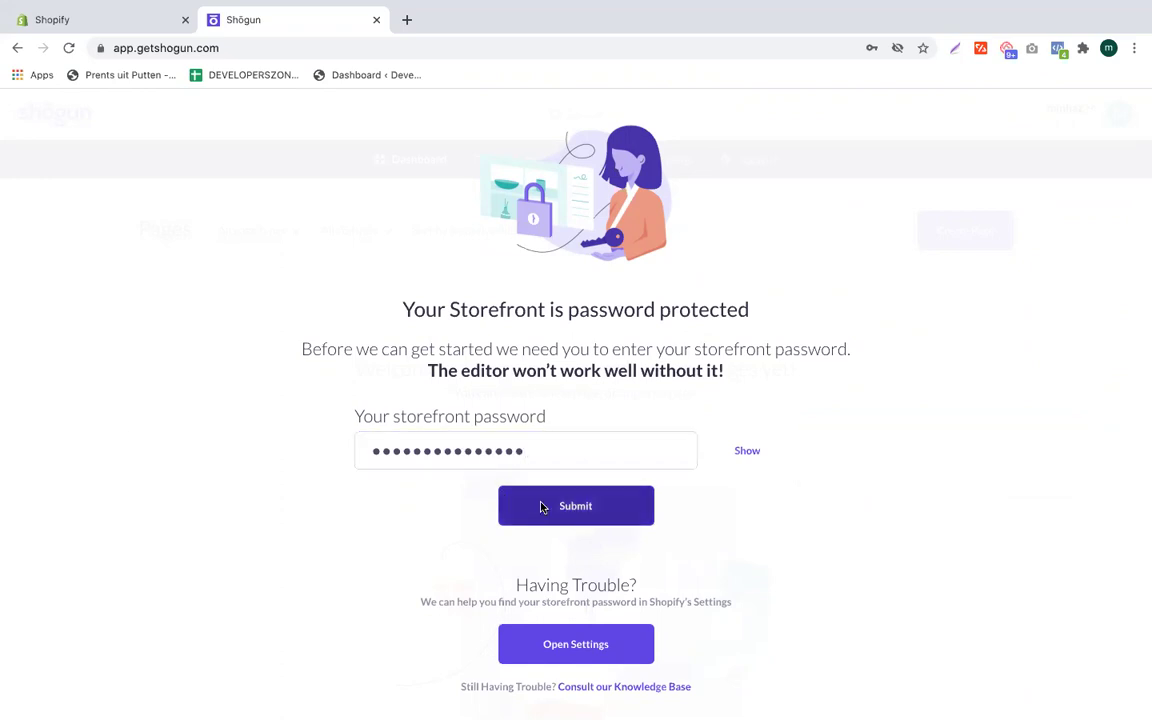
{"action": "left_click", "coordinate": [955, 343]}
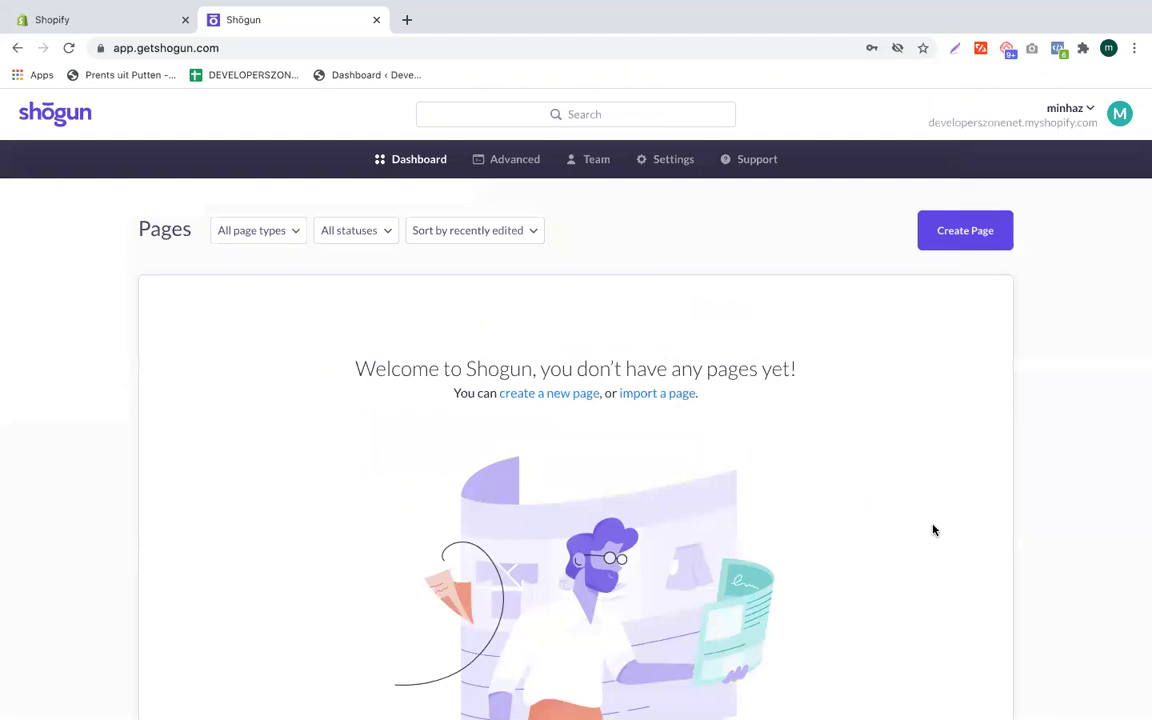
Step: Open the Create new page dialog from the empty Pages dashboard
{"action": "scroll", "coordinate": [931, 530], "scroll_direction": "down", "scroll_amount": 5}
{"action": "scroll", "coordinate": [933, 530], "scroll_direction": "up", "scroll_amount": 5}
{"action": "left_click", "coordinate": [967, 241]}
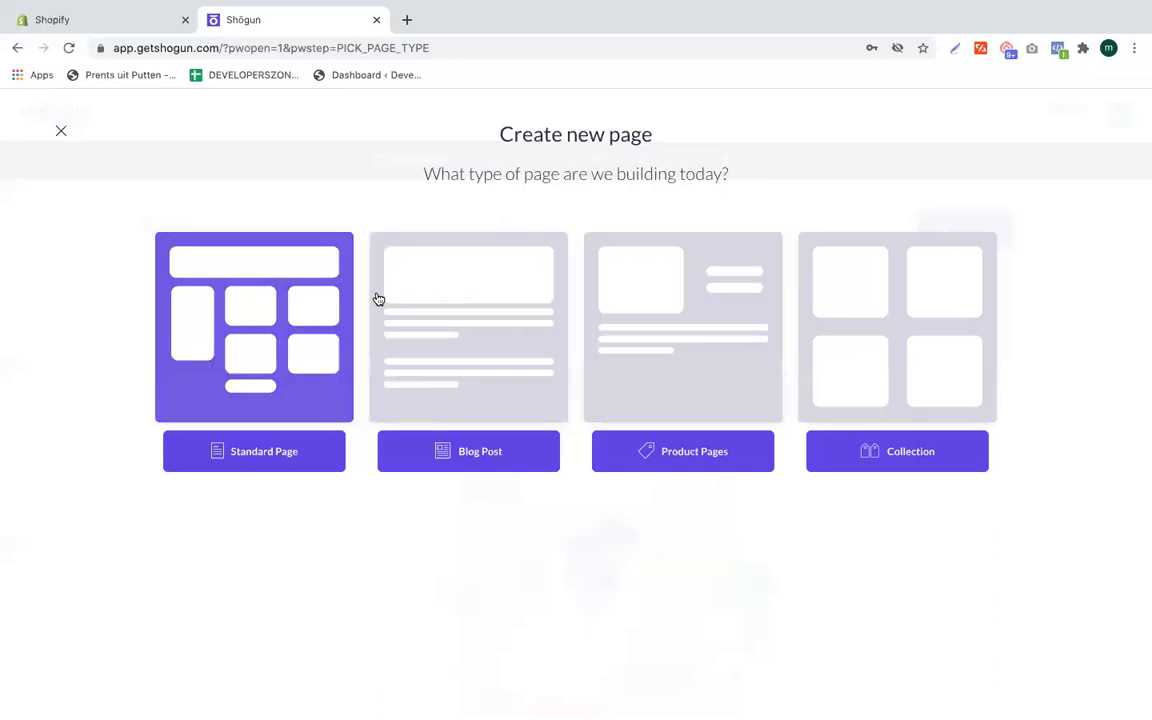
Step: Pick Standard Page and browse the Shogun Templates to the Coffee Mugs (Set of 2) card
{"action": "left_click", "coordinate": [239, 297]}
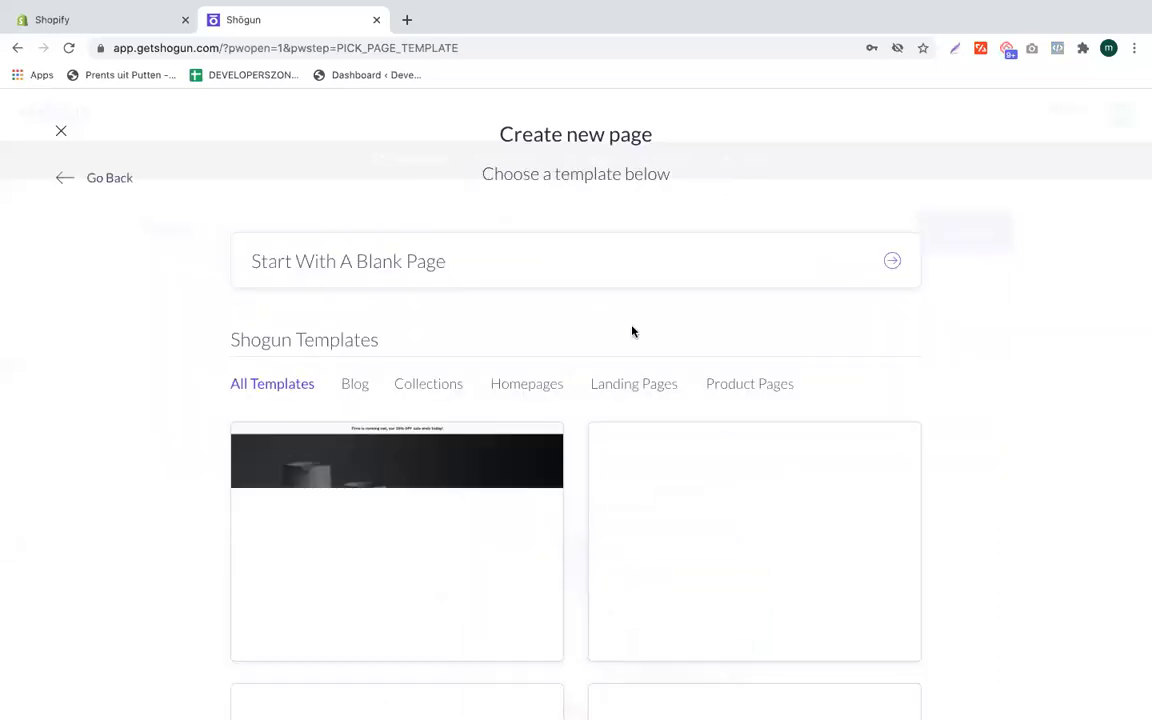
{"action": "scroll", "coordinate": [1129, 337], "scroll_direction": "down", "scroll_amount": 2}
{"action": "scroll", "coordinate": [1103, 393], "scroll_direction": "down", "scroll_amount": 1}
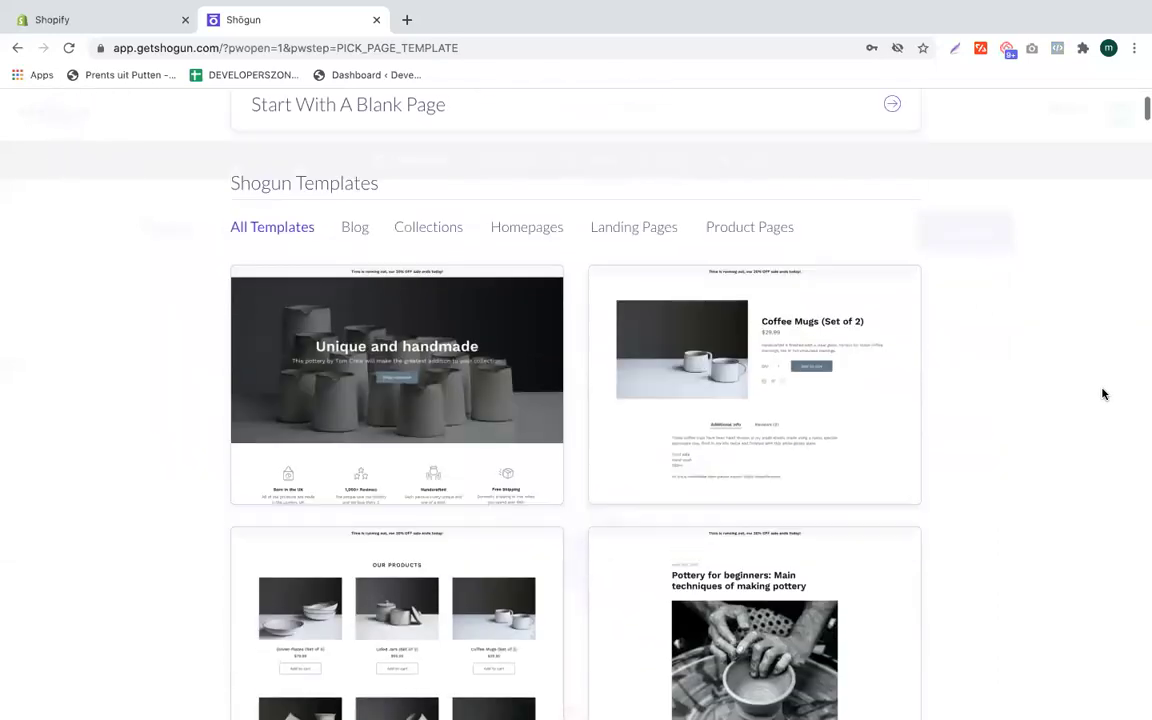
{"action": "scroll", "coordinate": [1021, 480], "scroll_direction": "down", "scroll_amount": 5}
{"action": "scroll", "coordinate": [1021, 480], "scroll_direction": "up", "scroll_amount": 6}
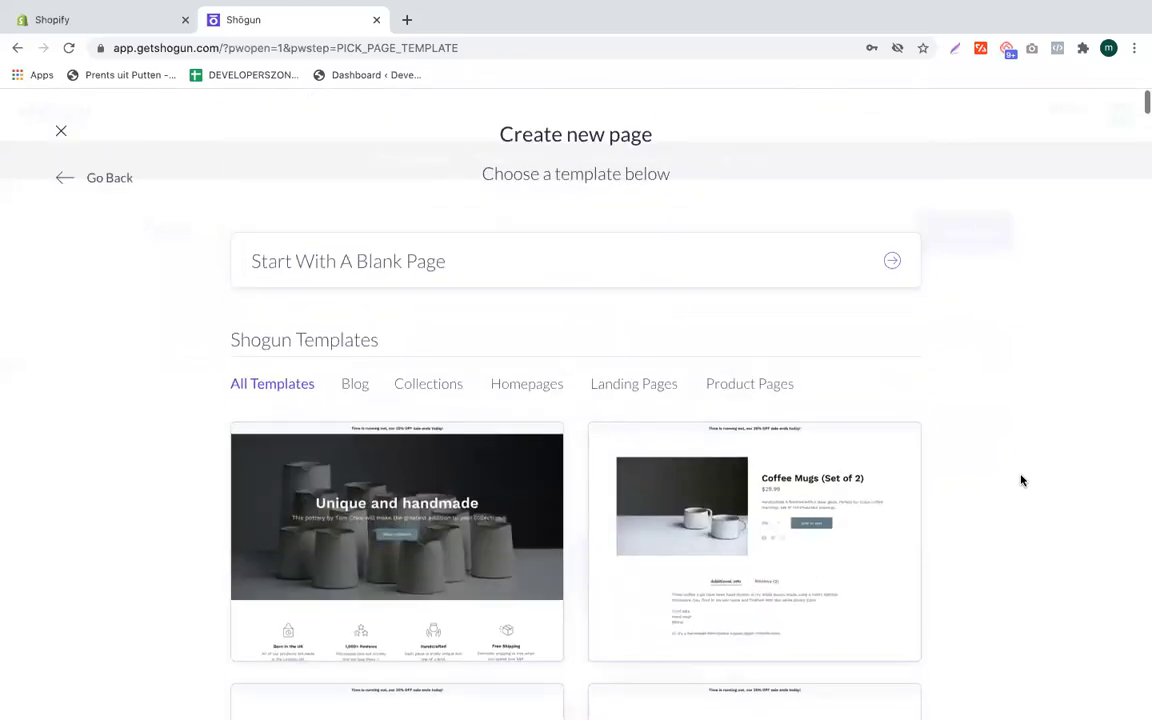
{"action": "scroll", "coordinate": [1021, 480], "scroll_direction": "down", "scroll_amount": 3}
{"action": "scroll", "coordinate": [1021, 480], "scroll_direction": "up", "scroll_amount": 1}
{"action": "scroll", "coordinate": [1021, 480], "scroll_direction": "up", "scroll_amount": 1}
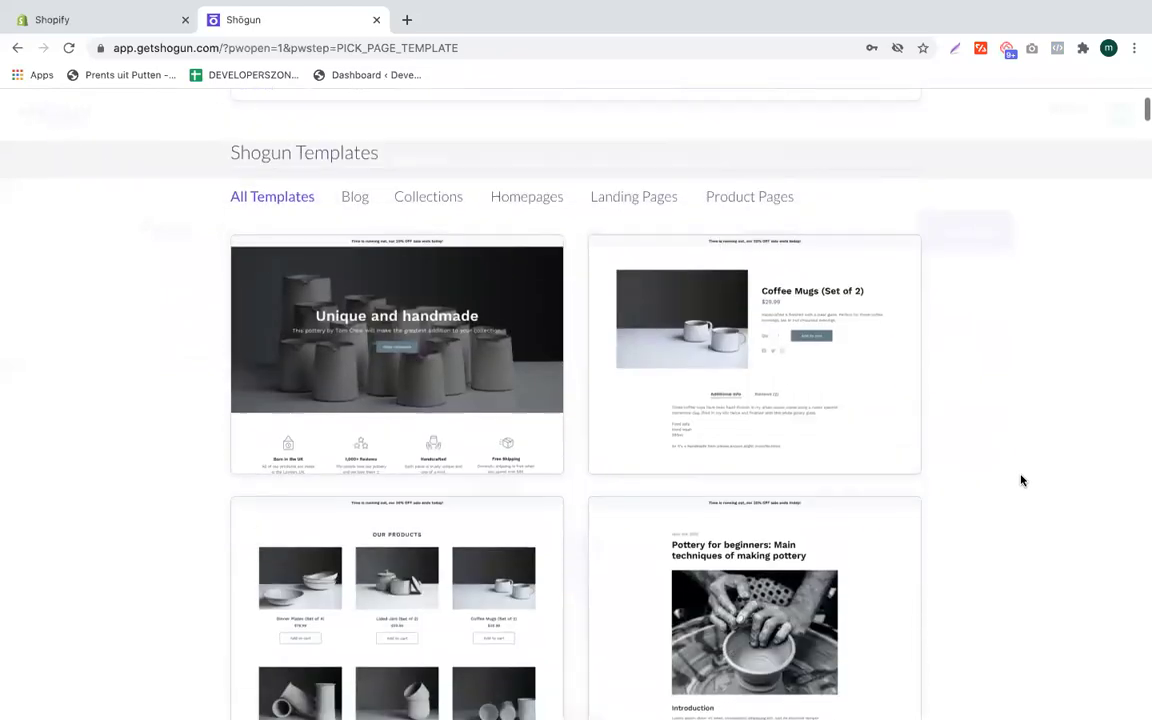
{"action": "mouse_move", "coordinate": [738, 382]}
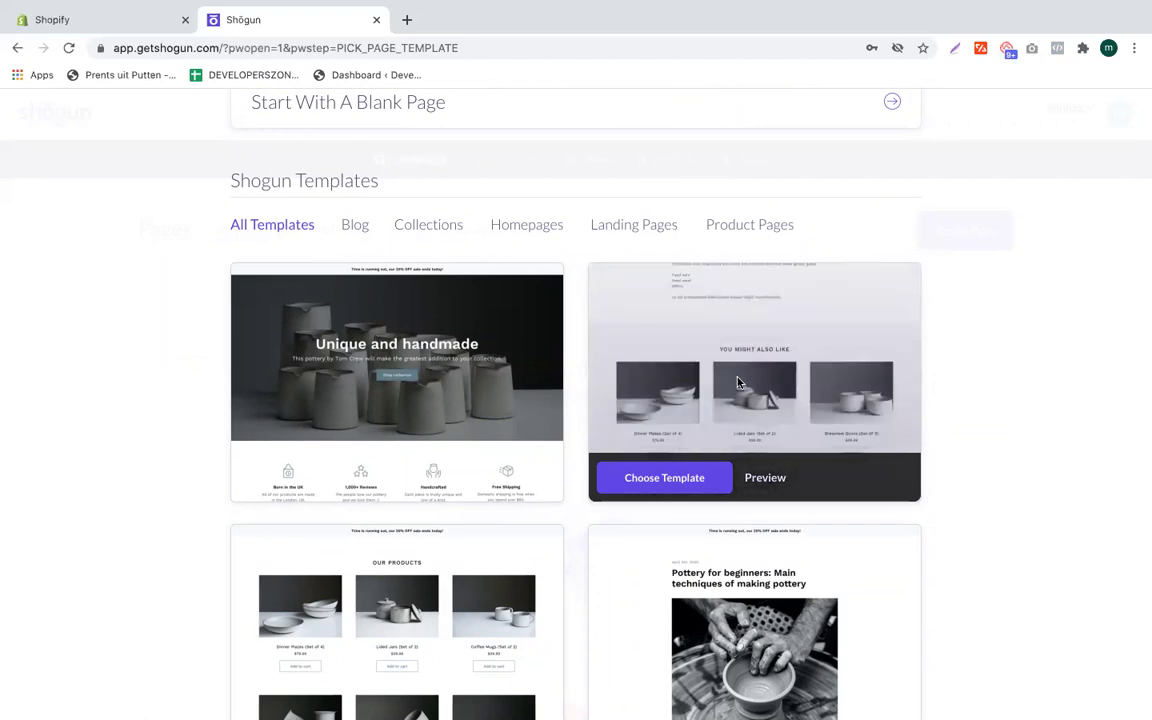
Step: Use the Coffee Mugs template to create page landing3 with the theme's header and footer
{"action": "left_click", "coordinate": [636, 480]}
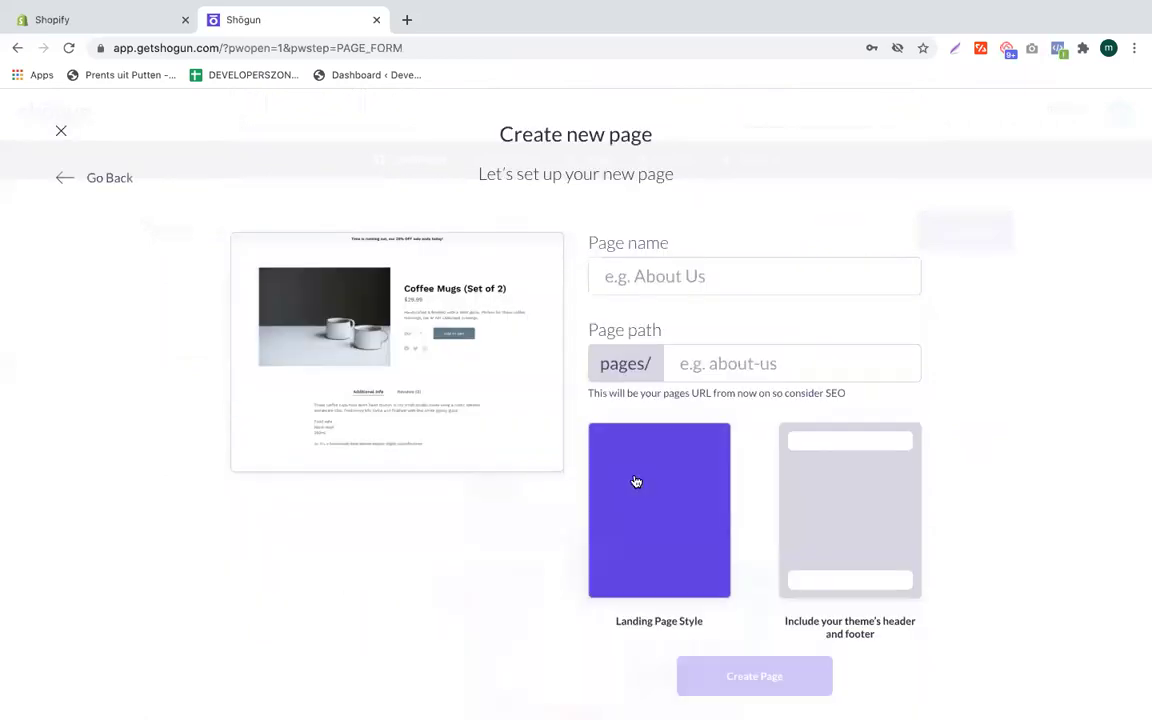
{"action": "left_click", "coordinate": [651, 288]}
{"action": "type", "text": "lan"}
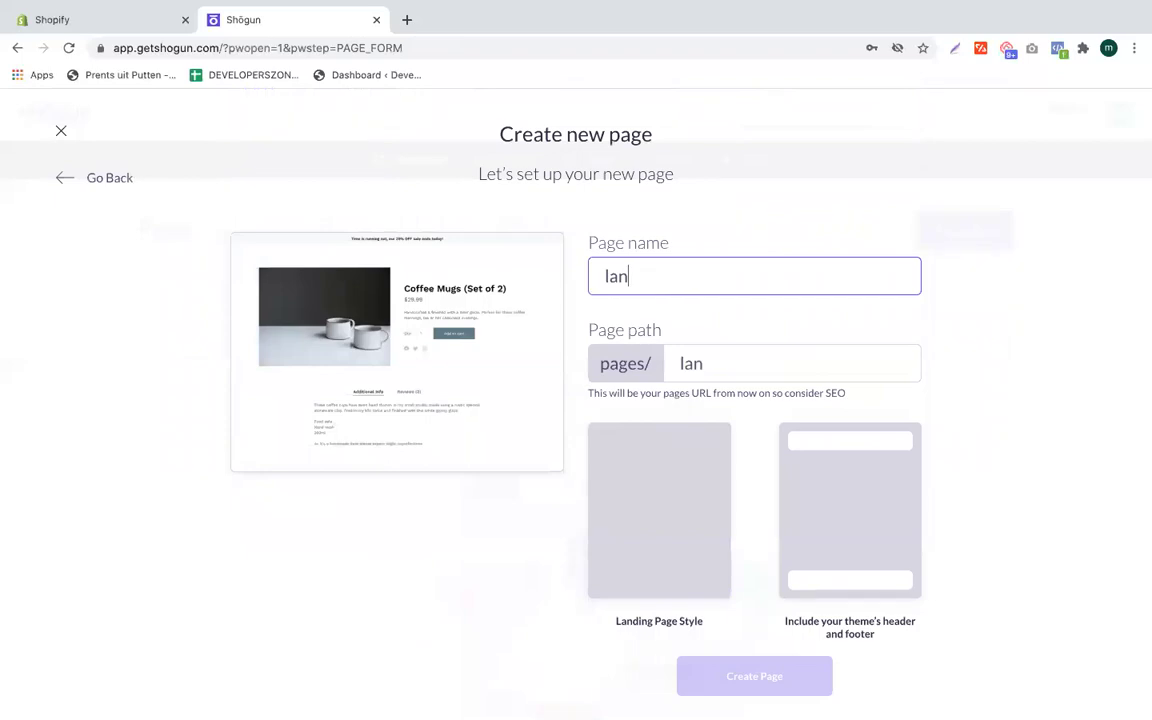
{"action": "type", "text": "ding3"}
{"action": "left_click", "coordinate": [708, 357]}
{"action": "left_click", "coordinate": [941, 422]}
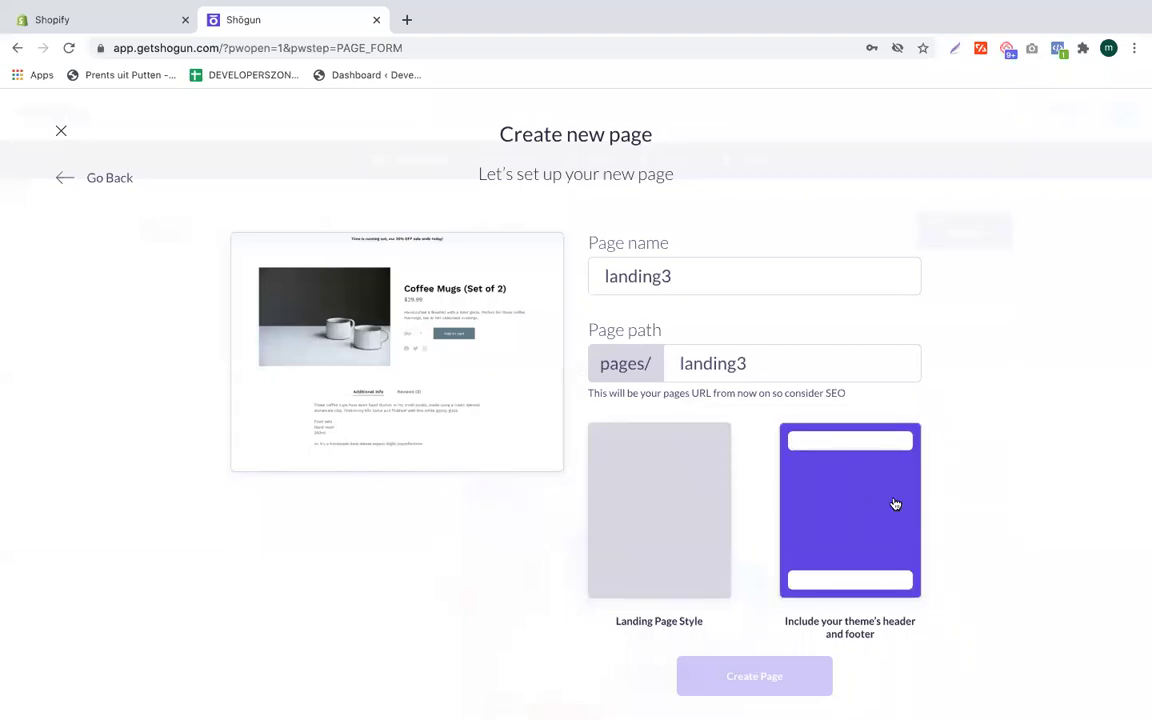
{"action": "left_click", "coordinate": [819, 505]}
{"action": "left_click", "coordinate": [716, 676]}
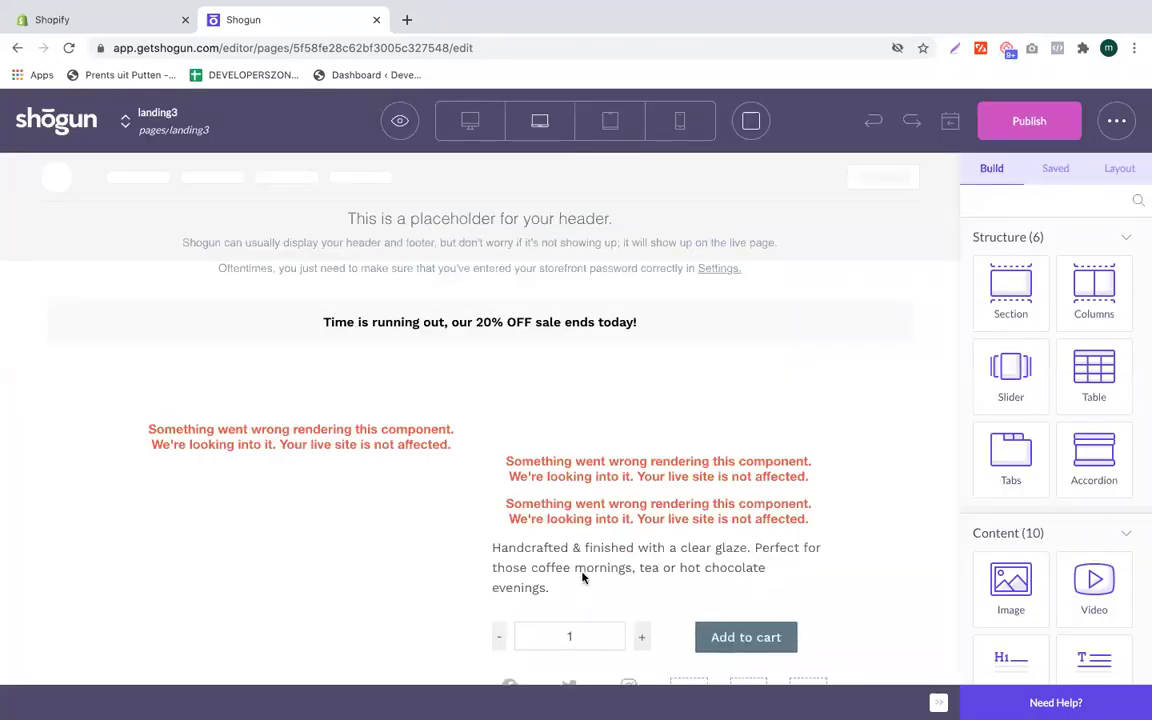
Step: Scroll through landing3's Coffee Mugs layout down to the More Info / Reviews section
{"action": "scroll", "coordinate": [458, 535], "scroll_direction": "down", "scroll_amount": 3}
{"action": "scroll", "coordinate": [456, 538], "scroll_direction": "down", "scroll_amount": 4}
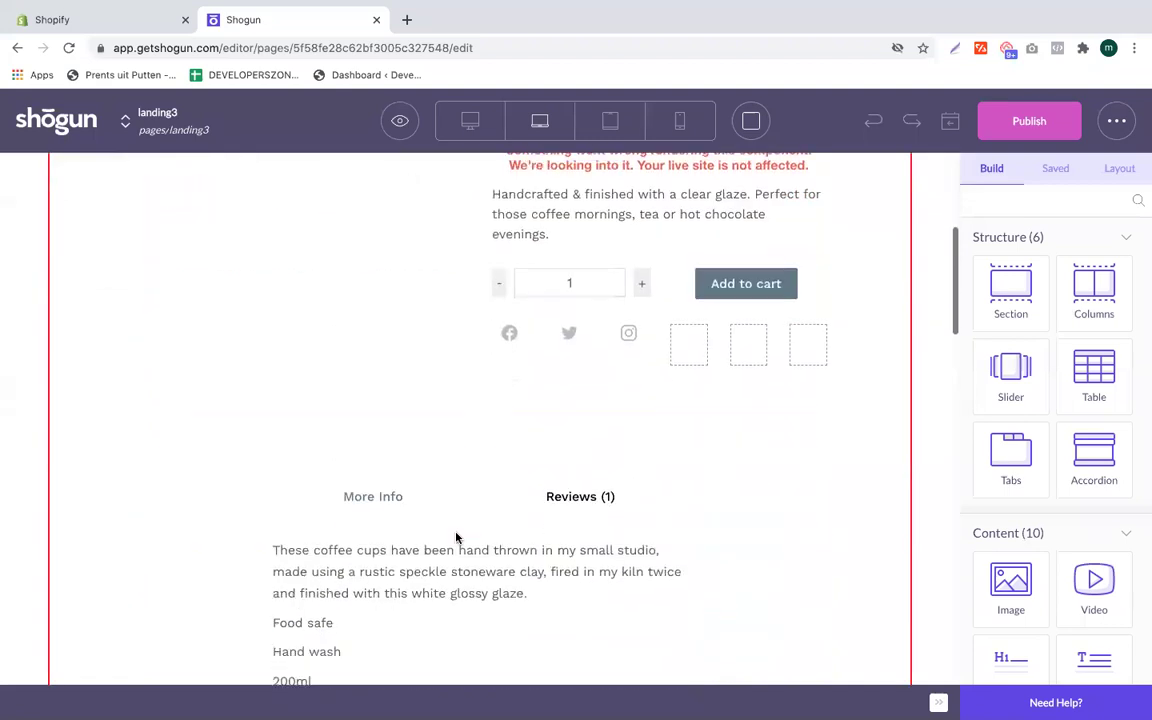
{"action": "scroll", "coordinate": [456, 538], "scroll_direction": "up", "scroll_amount": 4}
{"action": "scroll", "coordinate": [456, 538], "scroll_direction": "down", "scroll_amount": 2}
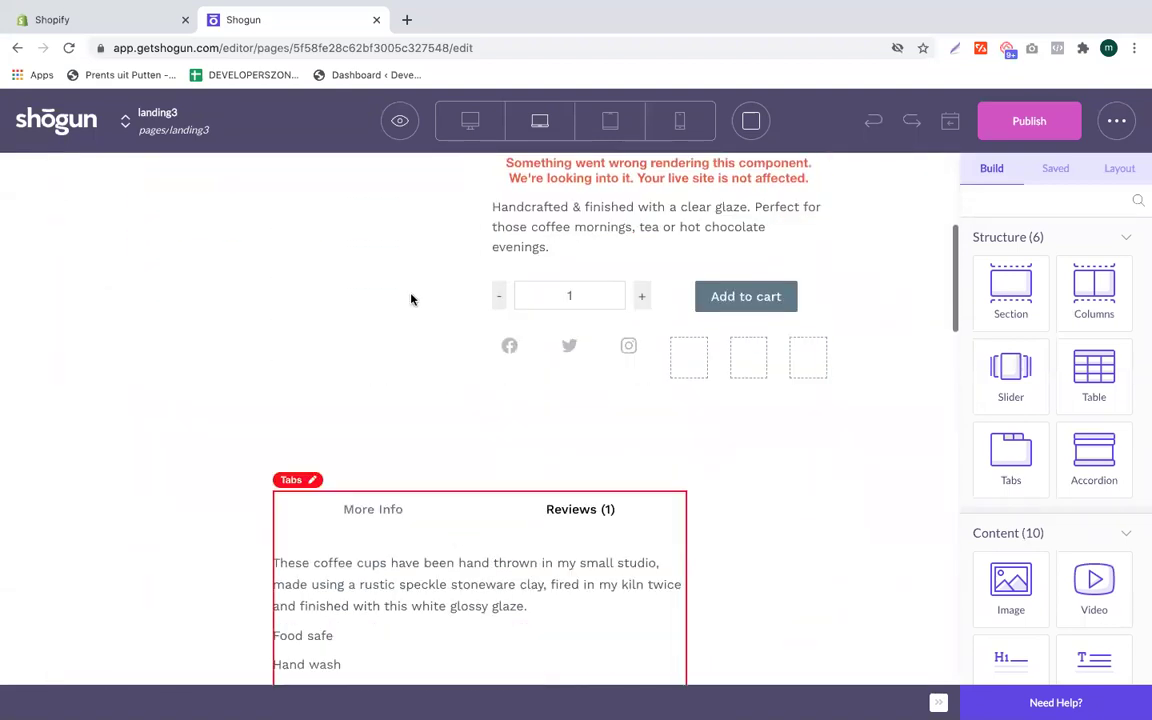
Step: Google 'sample shopify store' in a new tab and open the shopify.com store examples result
{"action": "left_click", "coordinate": [405, 21]}
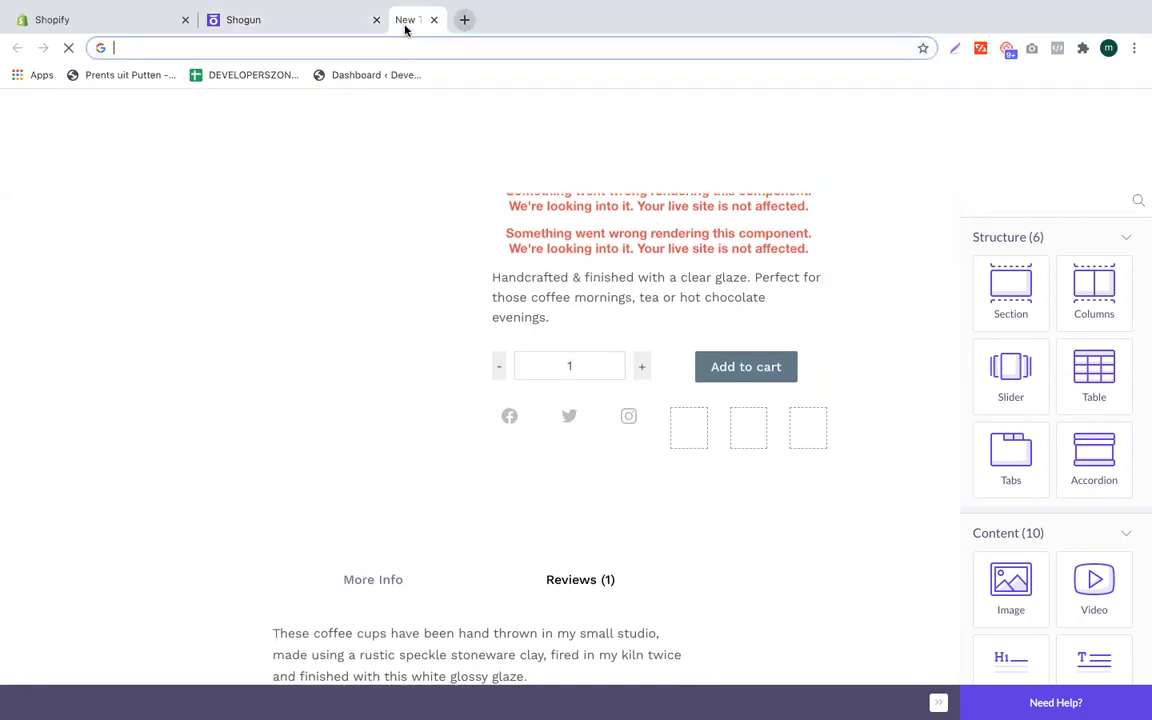
{"action": "type", "text": "s"}
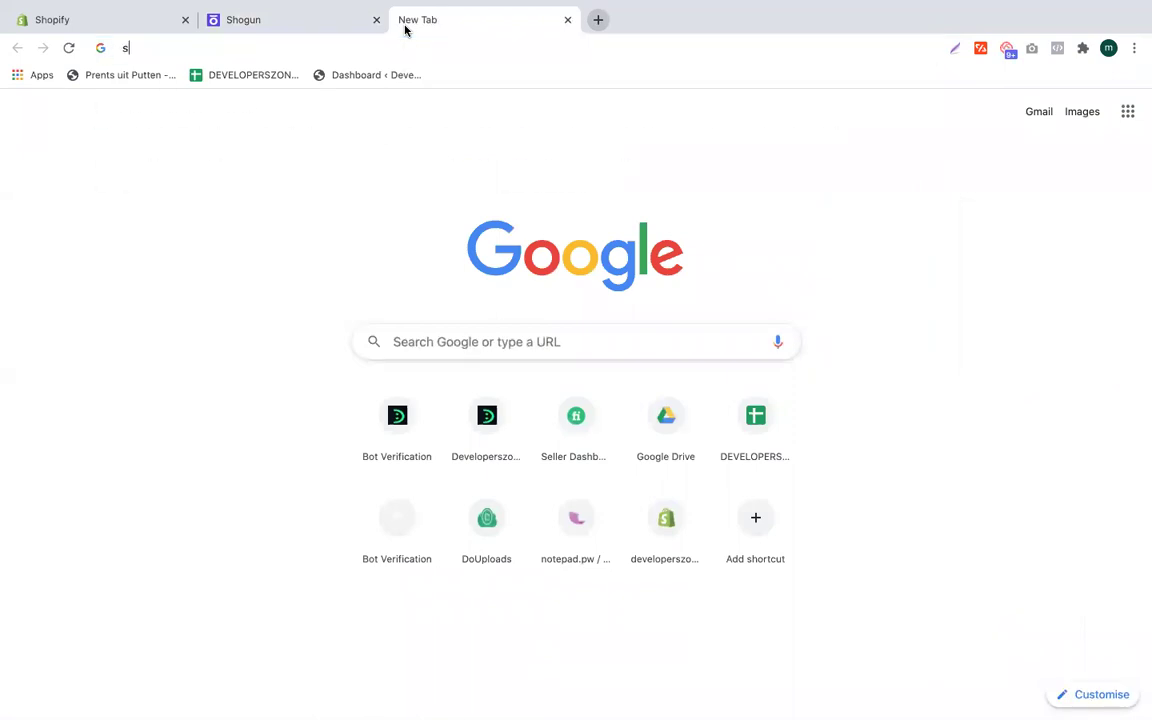
{"action": "type", "text": "ample shop"}
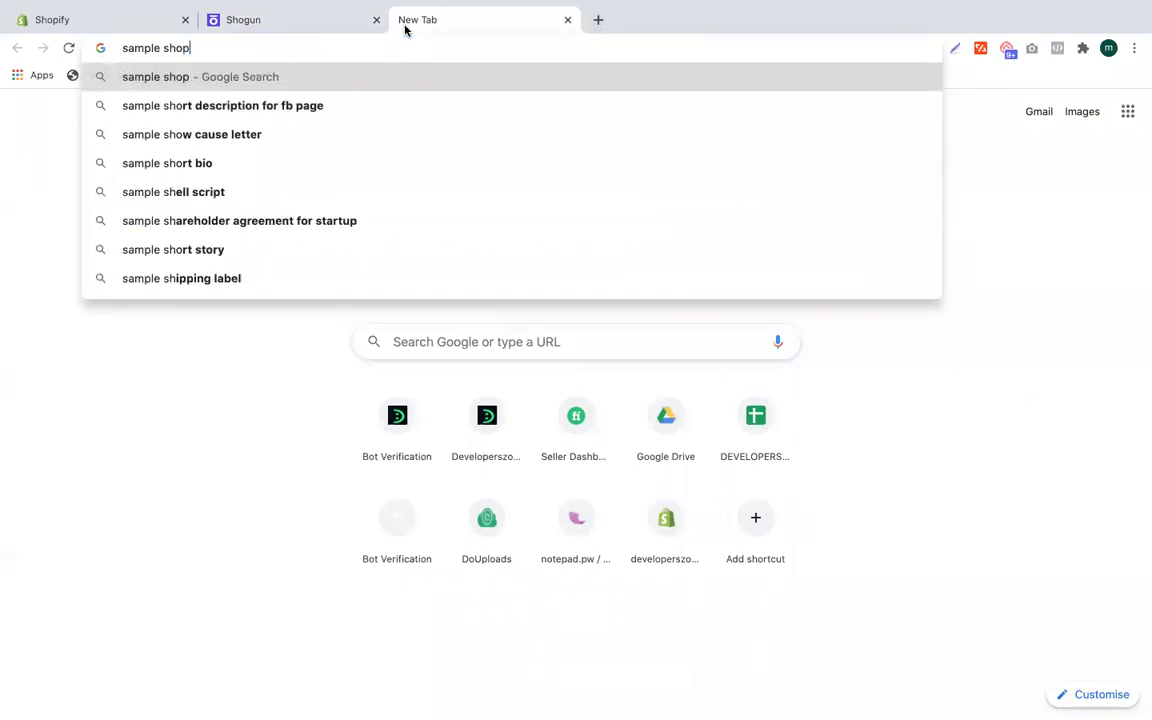
{"action": "type", "text": "ify store"}
{"action": "key", "text": "Return"}
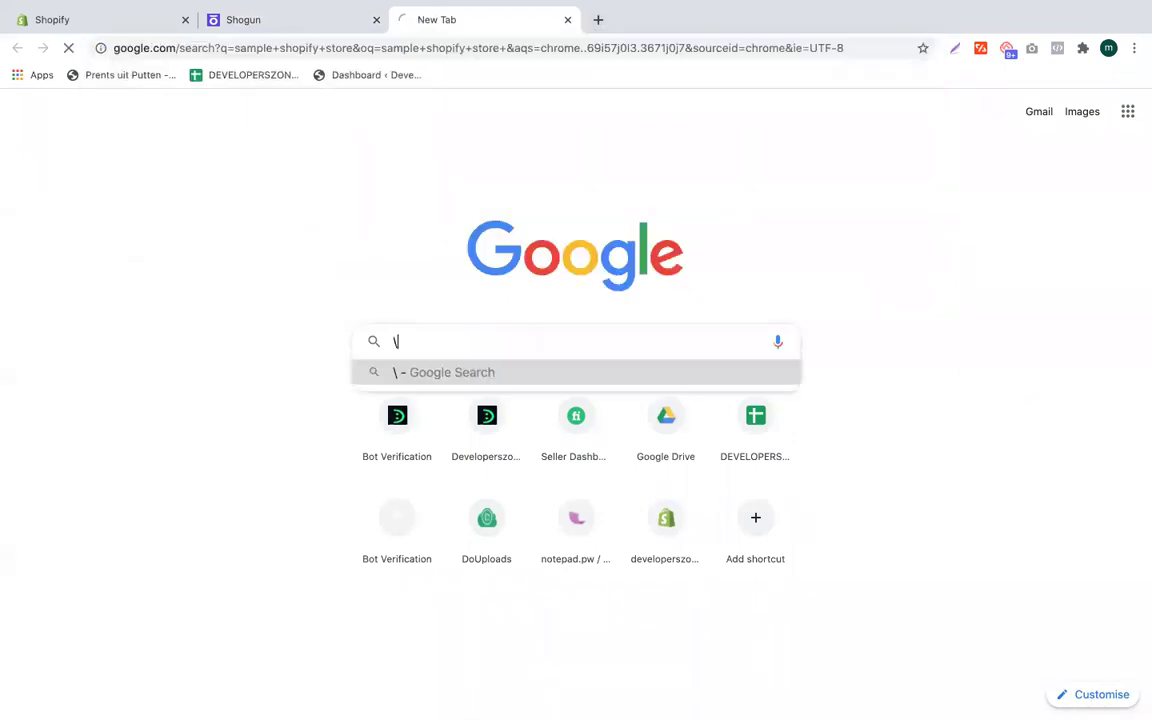
{"action": "scroll", "coordinate": [710, 410], "scroll_direction": "down", "scroll_amount": 2}
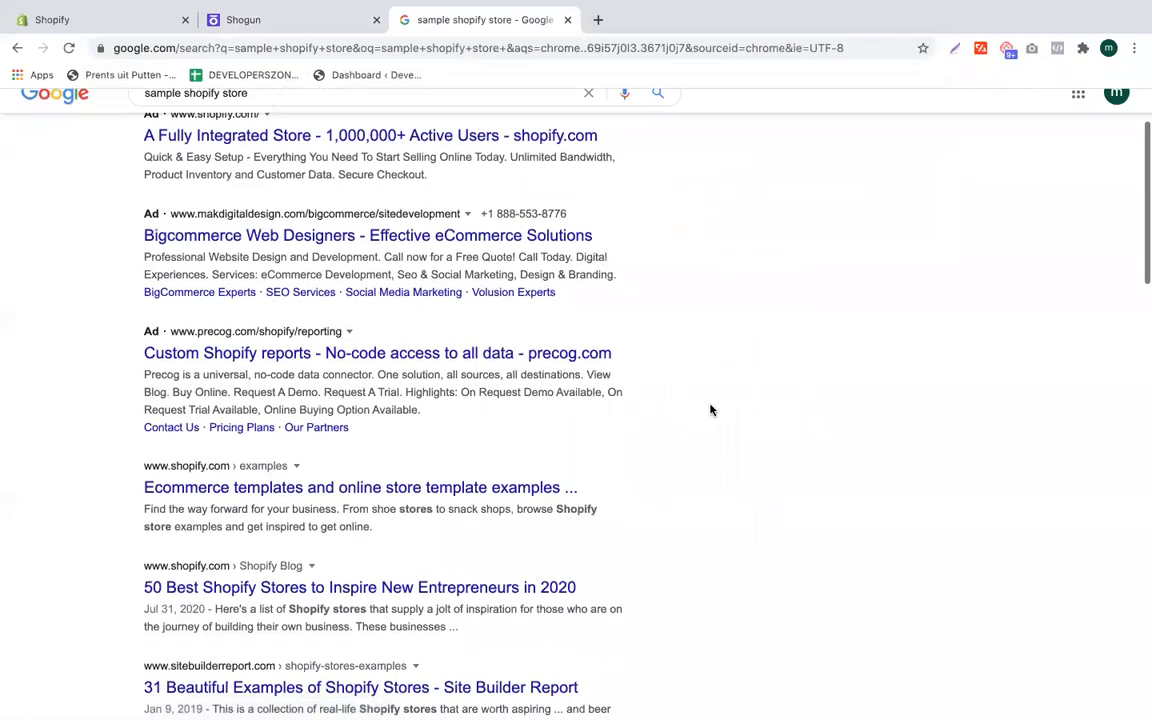
{"action": "left_click", "coordinate": [287, 487]}
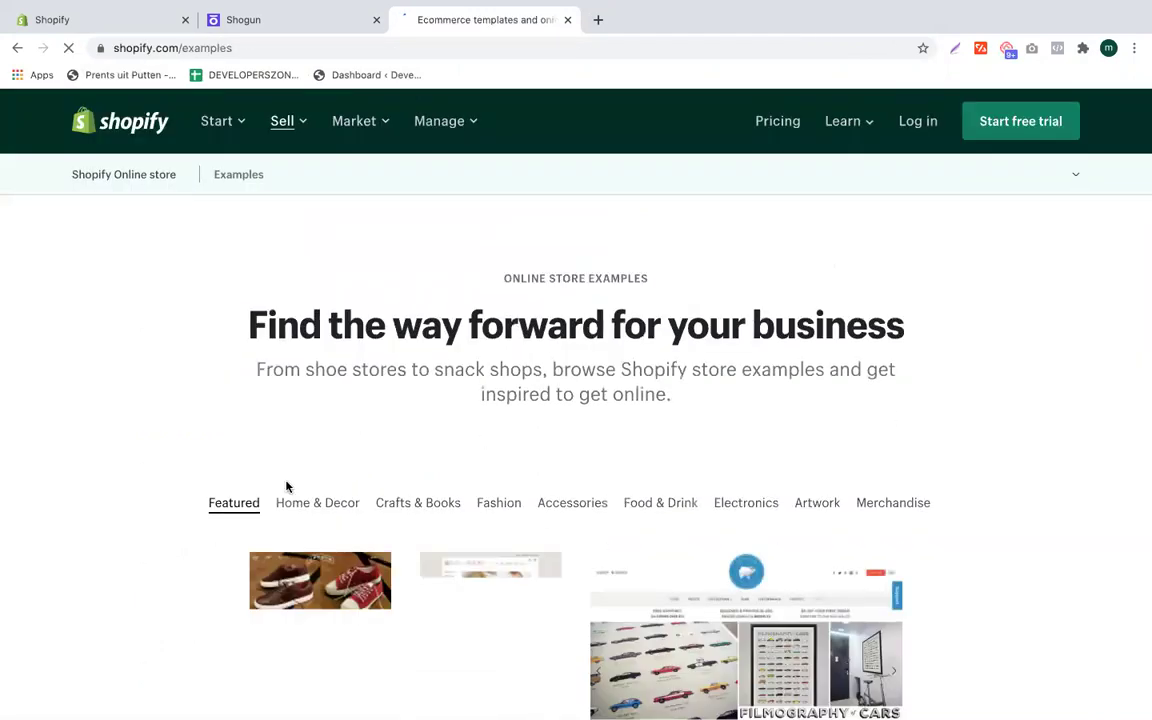
Step: Show the Home & Decor examples and open the Furbish Studio store site
{"action": "scroll", "coordinate": [344, 488], "scroll_direction": "down", "scroll_amount": 3}
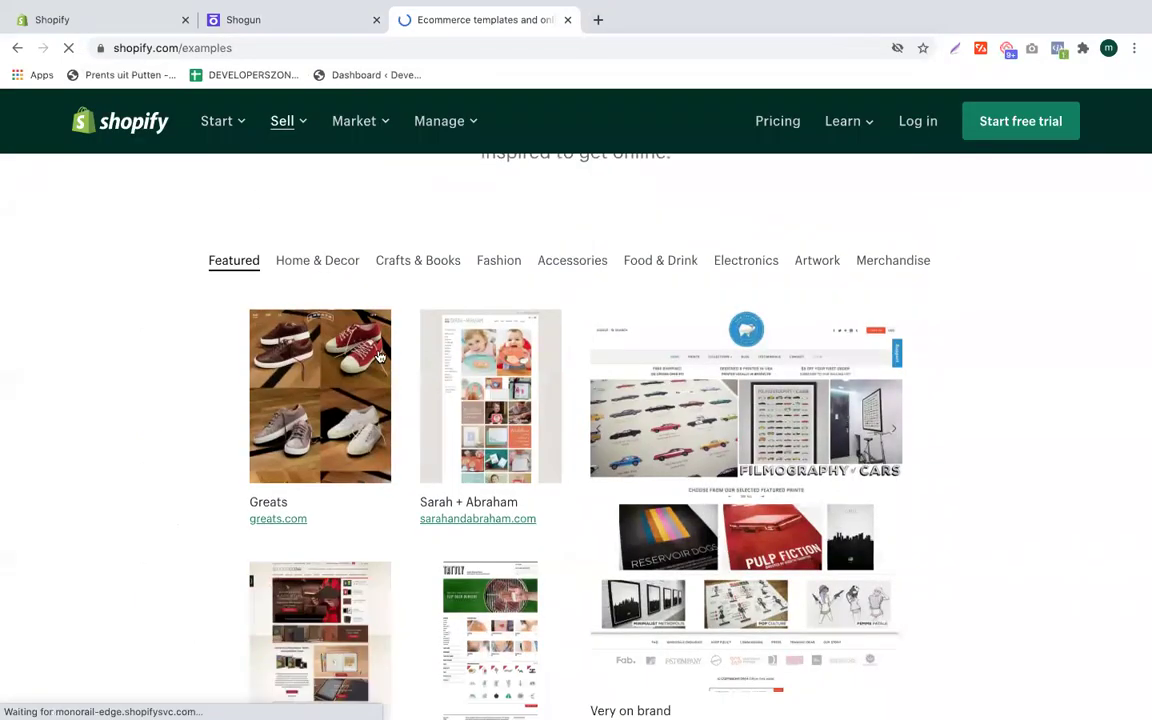
{"action": "left_click", "coordinate": [319, 262]}
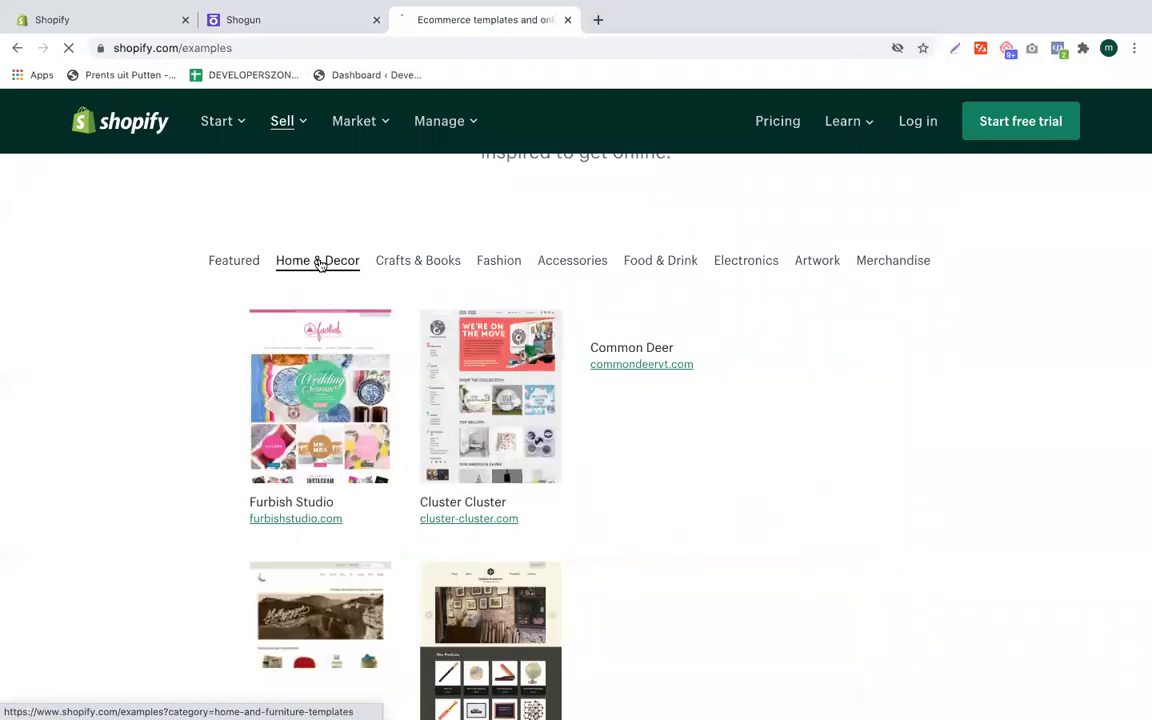
{"action": "left_click", "coordinate": [291, 519]}
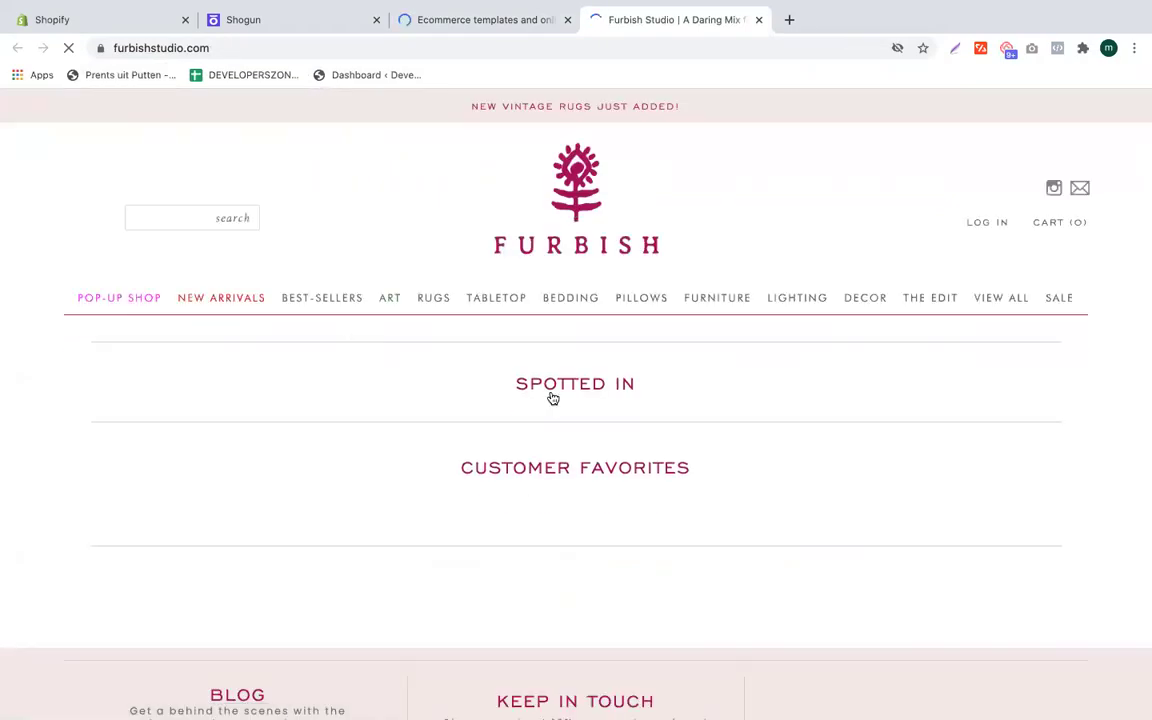
{"action": "scroll", "coordinate": [452, 489], "scroll_direction": "down", "scroll_amount": 2}
{"action": "scroll", "coordinate": [452, 489], "scroll_direction": "up", "scroll_amount": 1}
{"action": "scroll", "coordinate": [452, 489], "scroll_direction": "down", "scroll_amount": 2}
{"action": "scroll", "coordinate": [452, 489], "scroll_direction": "up", "scroll_amount": 2}
Step: Open the Mollyjogger store site from the examples page, then return to the landing3 editor
{"action": "left_click", "coordinate": [442, 22]}
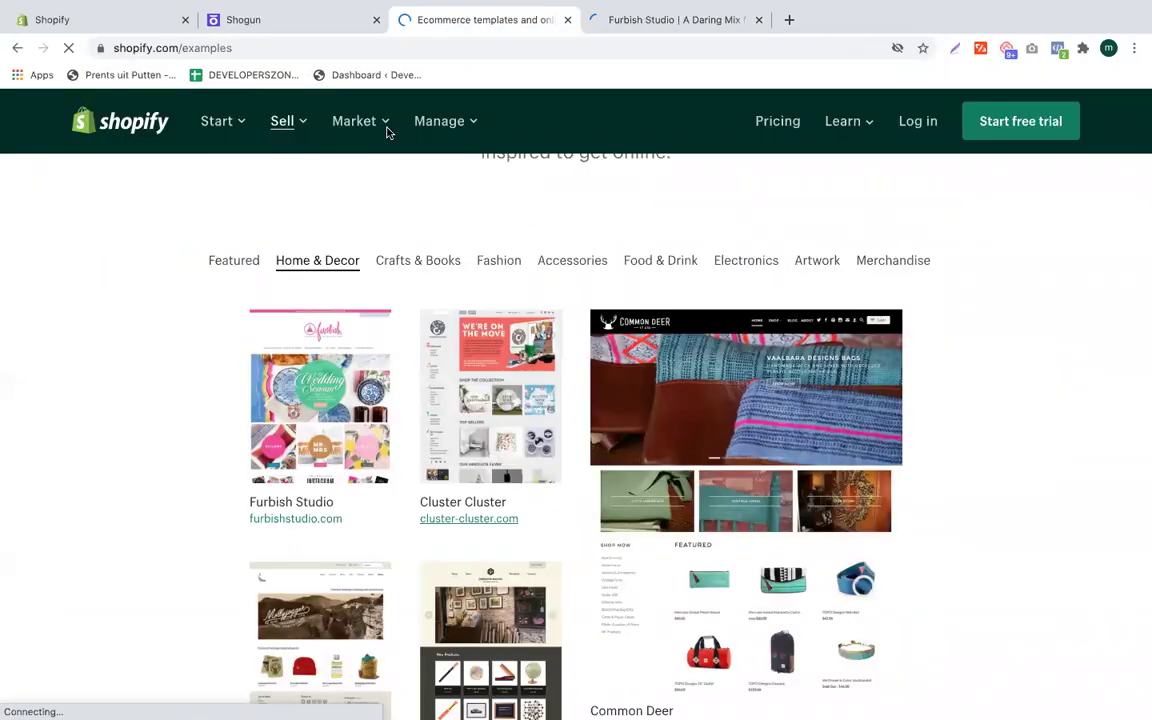
{"action": "scroll", "coordinate": [576, 514], "scroll_direction": "down", "scroll_amount": 3}
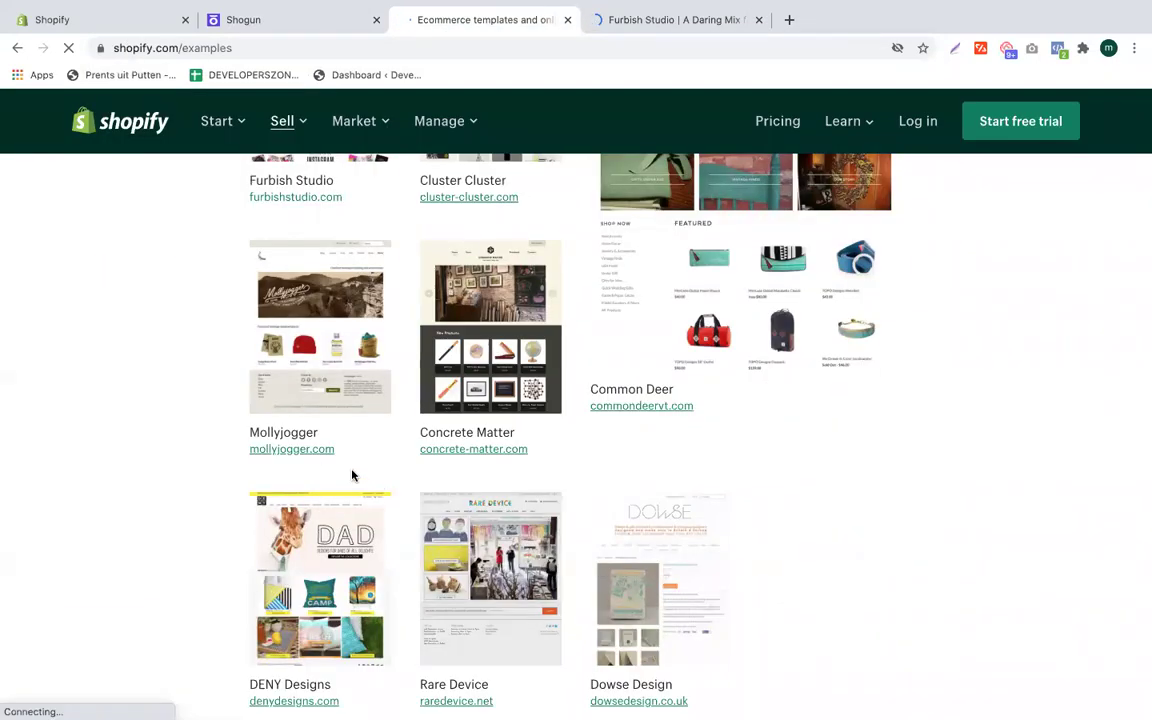
{"action": "left_click", "coordinate": [305, 450]}
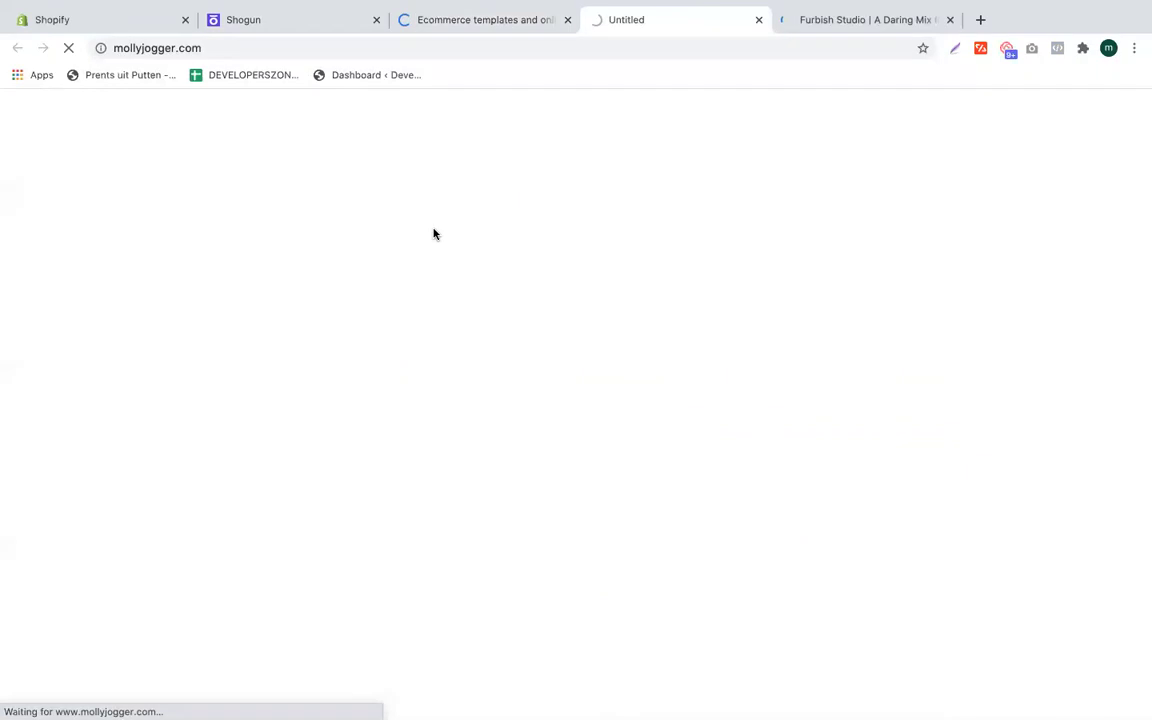
{"action": "left_click", "coordinate": [303, 28]}
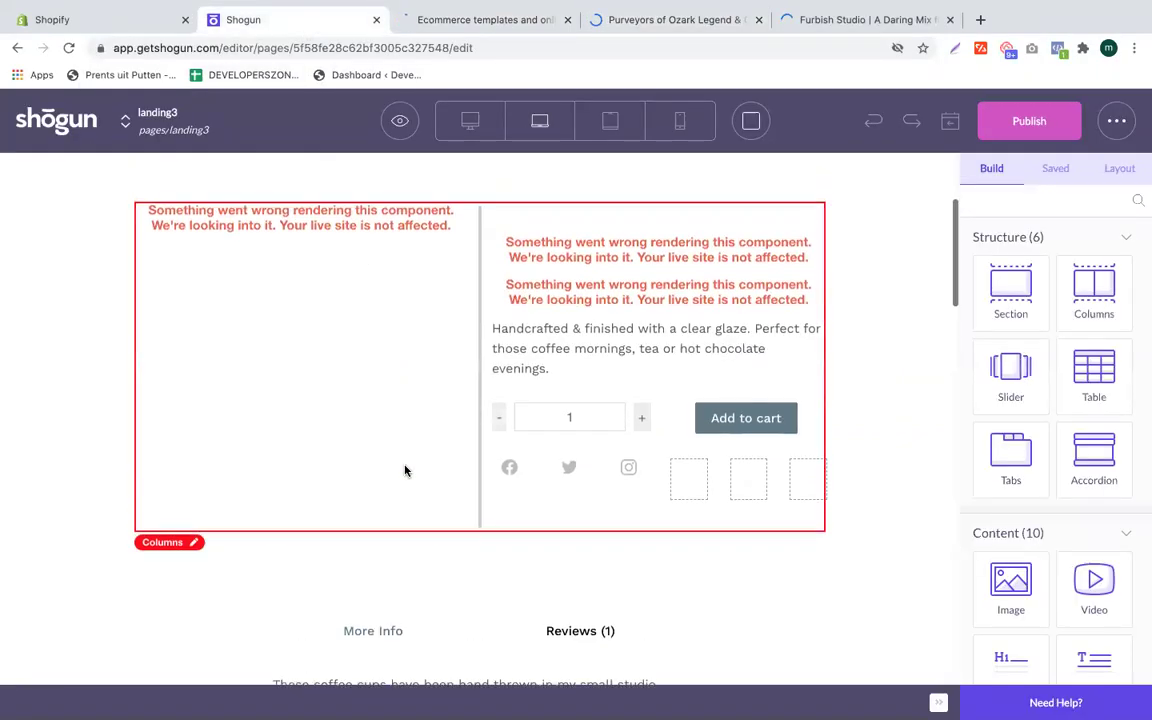
Step: Delete the broken Columns block and drag an empty Section into the Product Box
{"action": "scroll", "coordinate": [405, 470], "scroll_direction": "up", "scroll_amount": 2}
{"action": "left_click", "coordinate": [334, 540]}
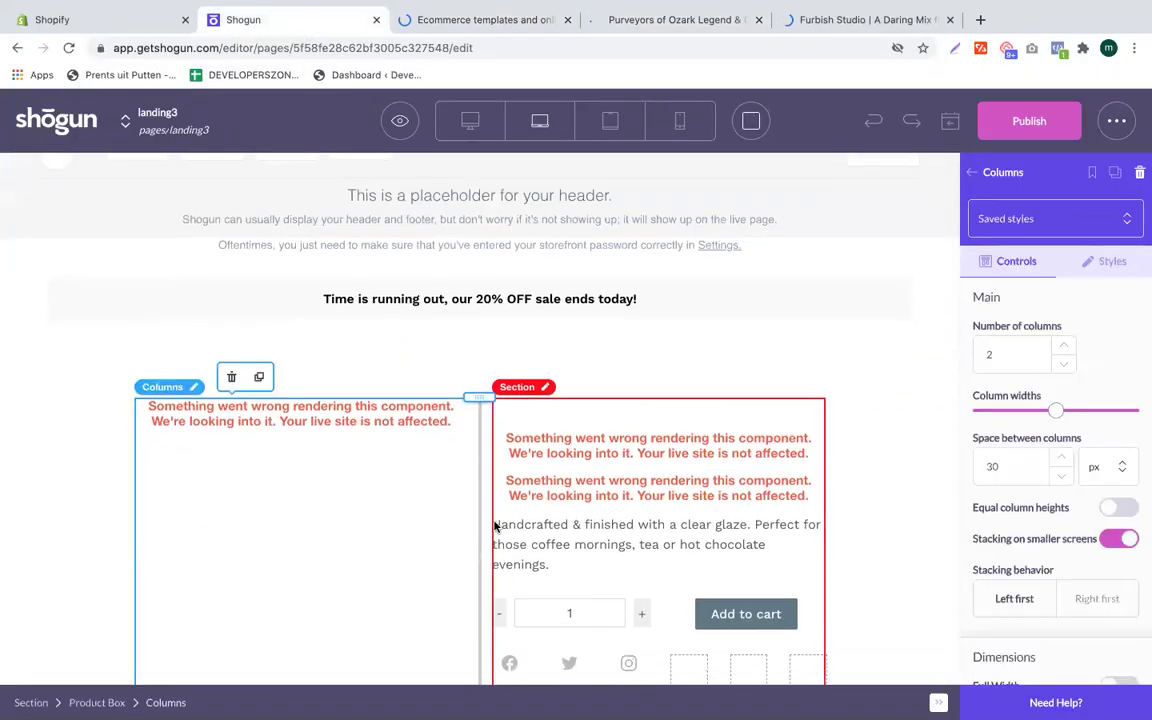
{"action": "scroll", "coordinate": [494, 526], "scroll_direction": "down", "scroll_amount": 2}
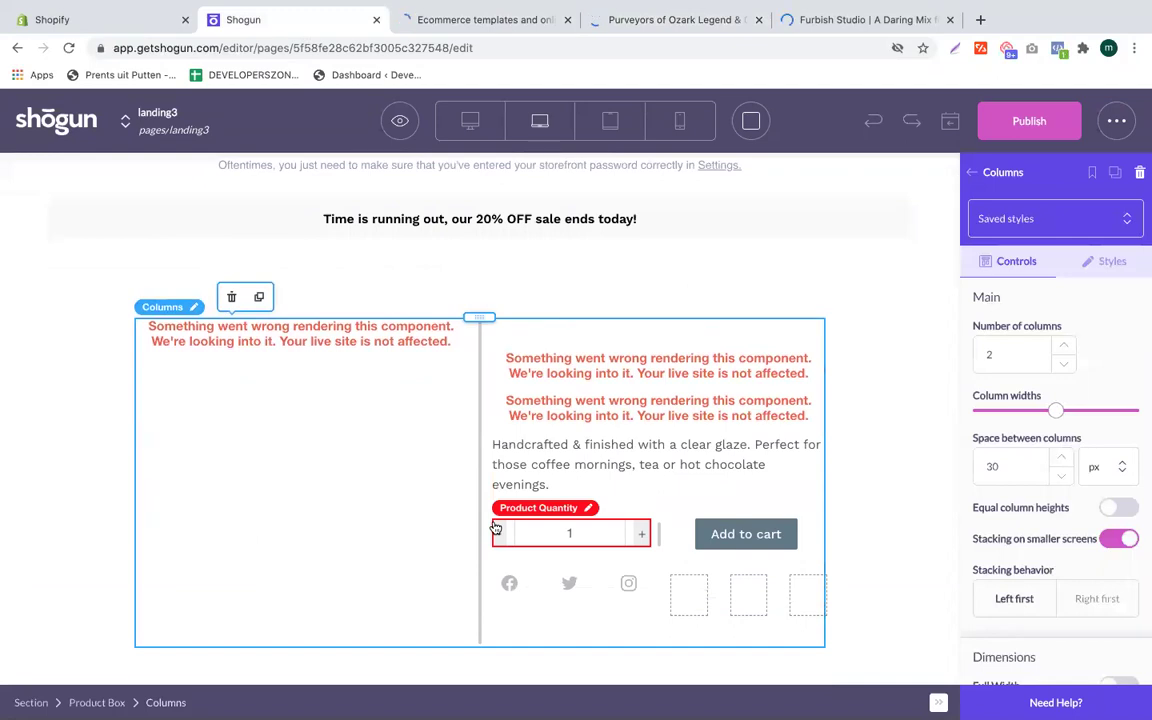
{"action": "left_click", "coordinate": [231, 297]}
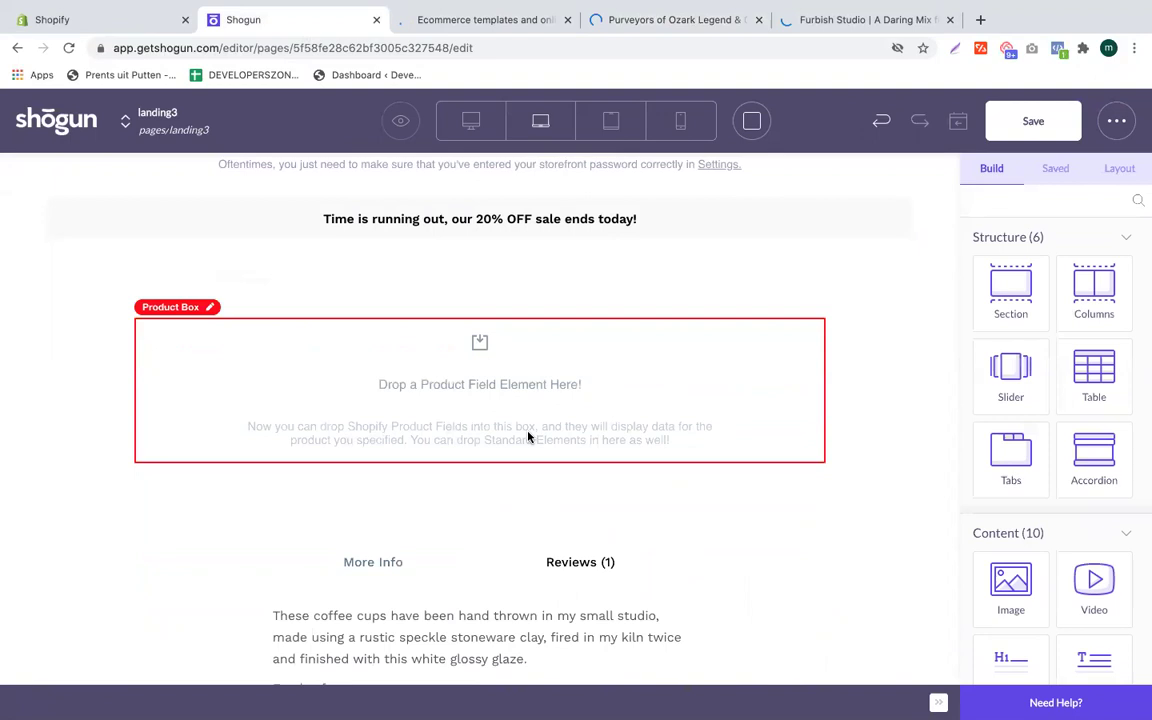
{"action": "scroll", "coordinate": [528, 437], "scroll_direction": "down", "scroll_amount": 1}
{"action": "left_click_drag", "start_coordinate": [990, 298], "coordinate": [453, 337]}
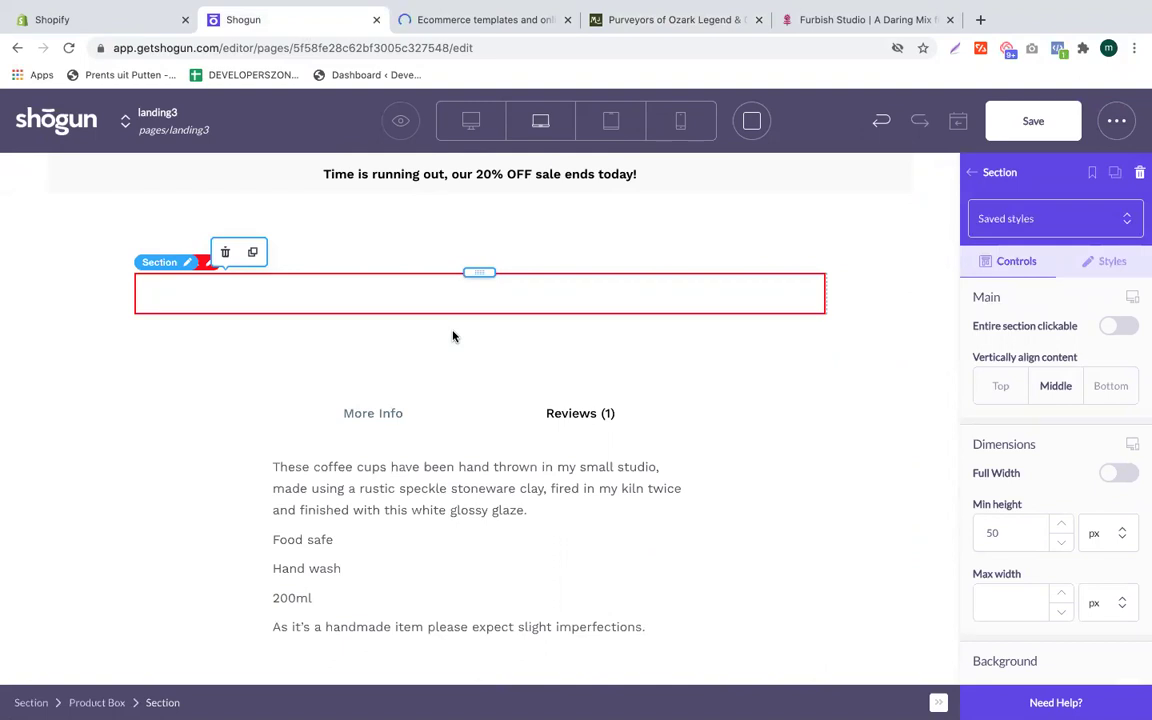
Step: Set the new section's background type to Image and open Your Media Library in the image picker
{"action": "left_click", "coordinate": [1108, 262]}
{"action": "scroll", "coordinate": [1052, 388], "scroll_direction": "down", "scroll_amount": 5}
{"action": "scroll", "coordinate": [1053, 391], "scroll_direction": "down", "scroll_amount": 4}
{"action": "scroll", "coordinate": [1010, 479], "scroll_direction": "down", "scroll_amount": 5}
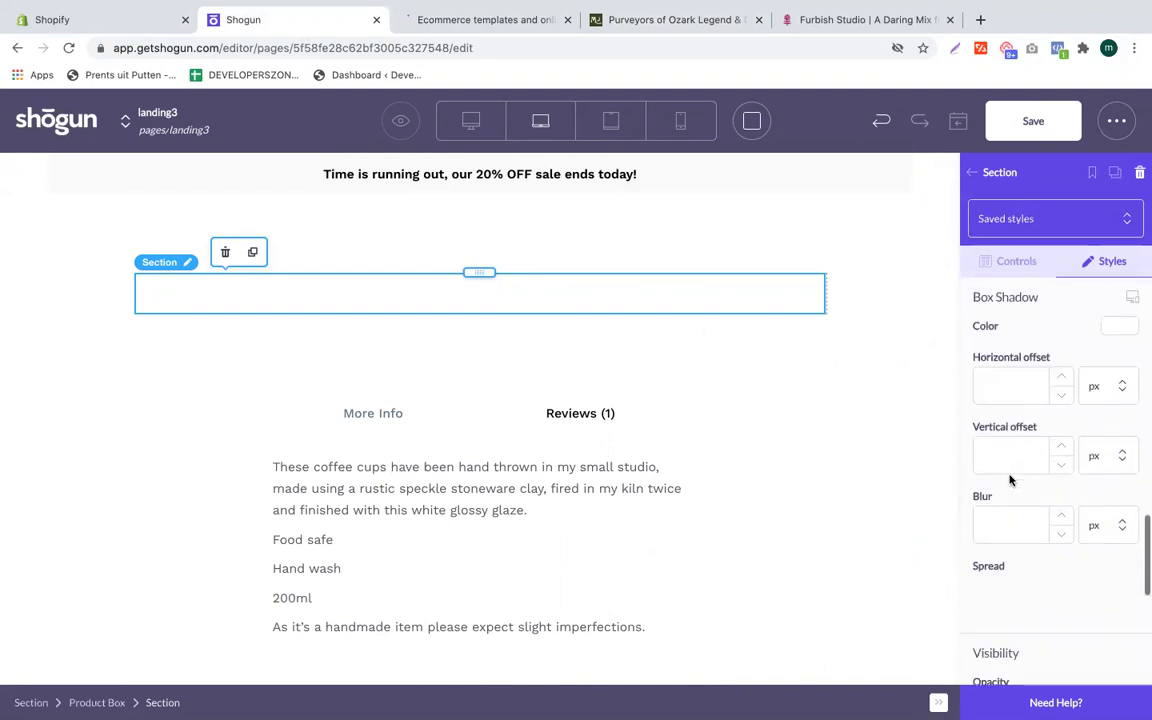
{"action": "scroll", "coordinate": [1070, 365], "scroll_direction": "up", "scroll_amount": 1}
{"action": "scroll", "coordinate": [1118, 393], "scroll_direction": "down", "scroll_amount": 3}
{"action": "scroll", "coordinate": [1118, 393], "scroll_direction": "up", "scroll_amount": 5}
{"action": "left_click", "coordinate": [1012, 262]}
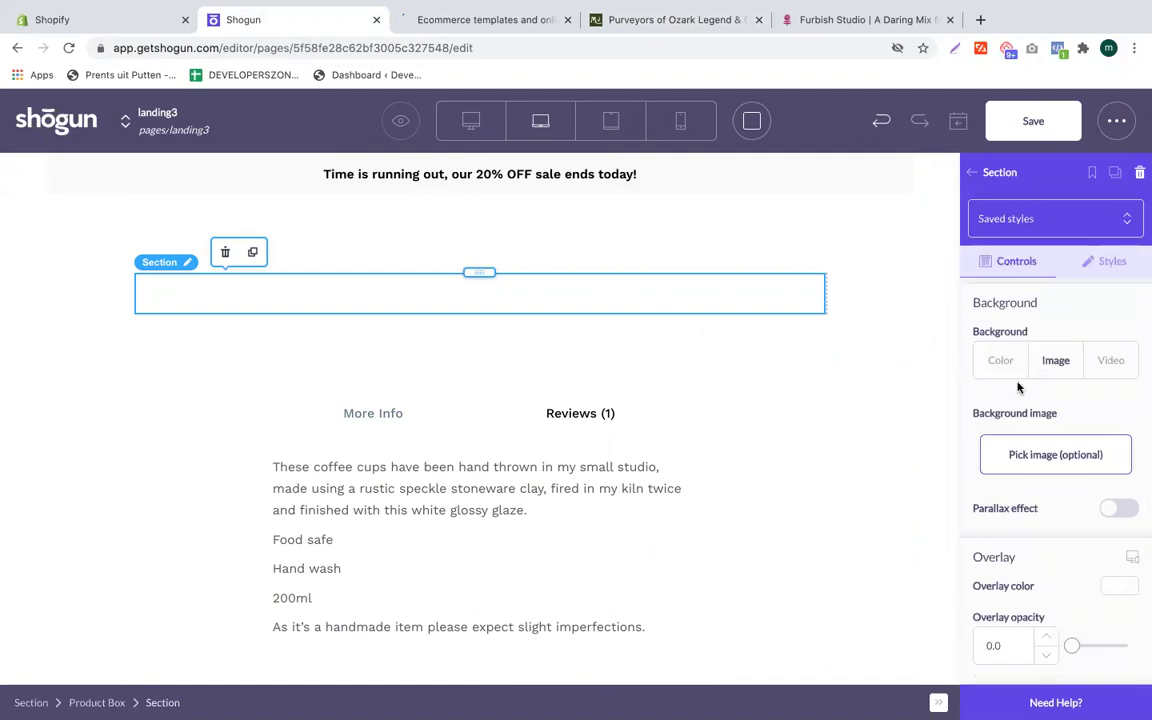
{"action": "left_click", "coordinate": [1050, 362]}
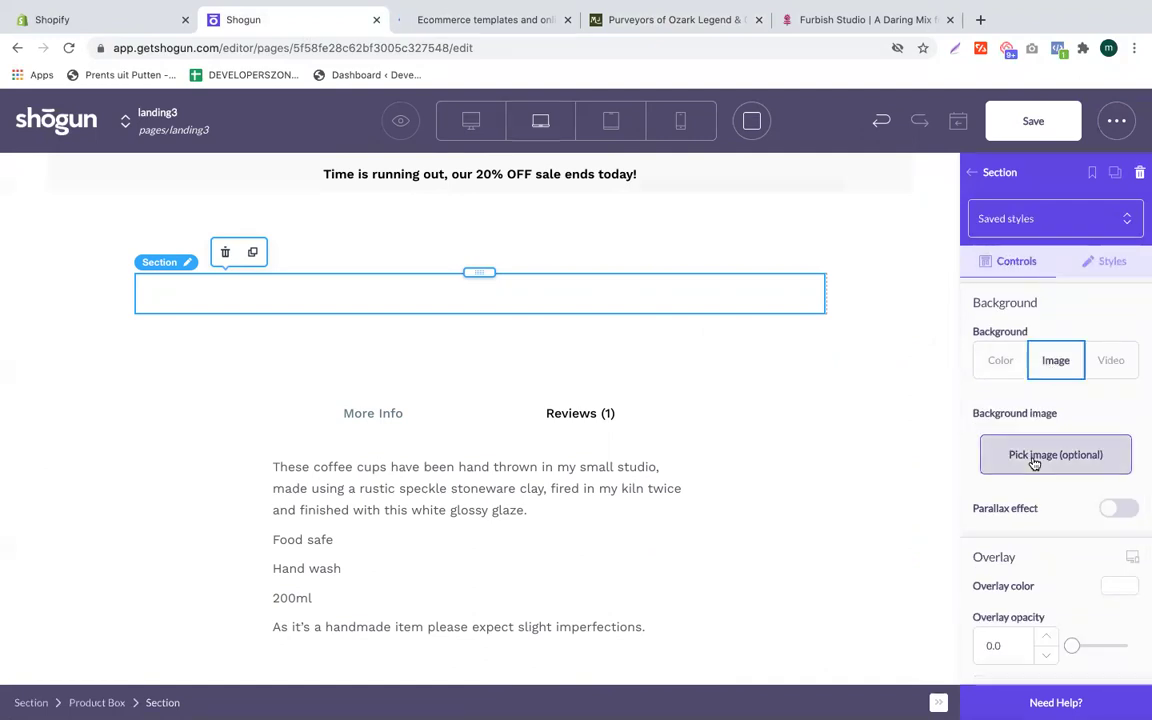
{"action": "left_click", "coordinate": [1035, 460]}
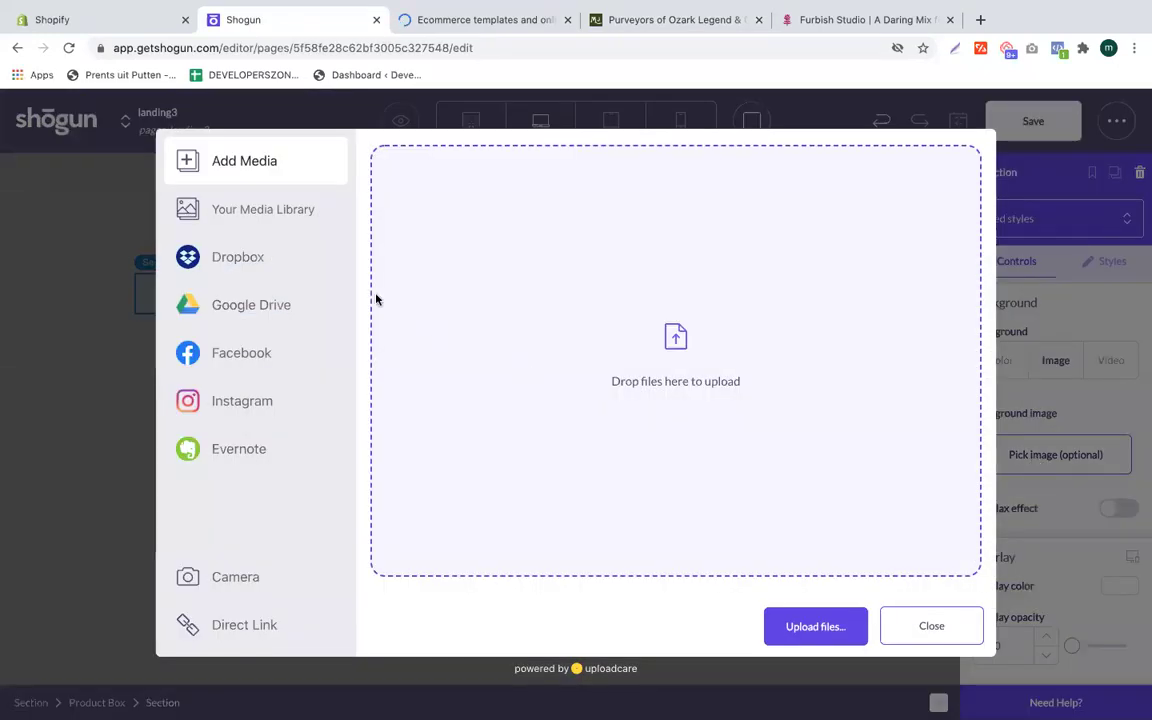
{"action": "left_click", "coordinate": [256, 212]}
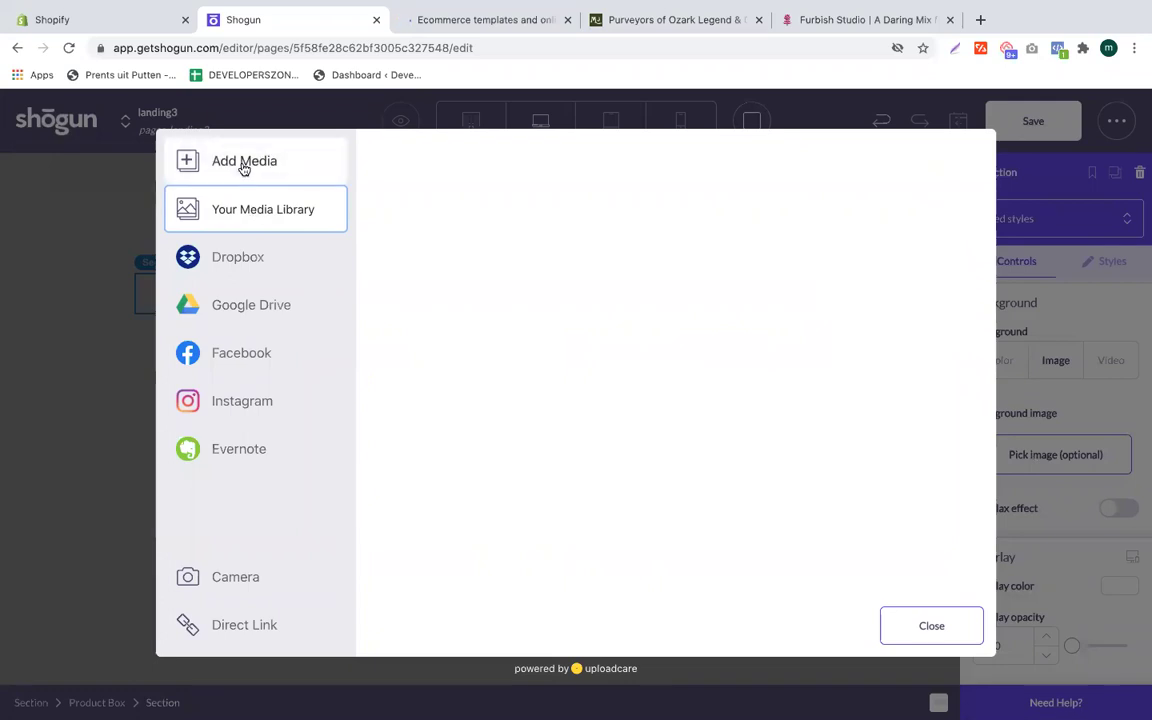
Step: Save a Furbish Studio banner image to the Desktop as slide-image-3.jpg
{"action": "left_click", "coordinate": [818, 16]}
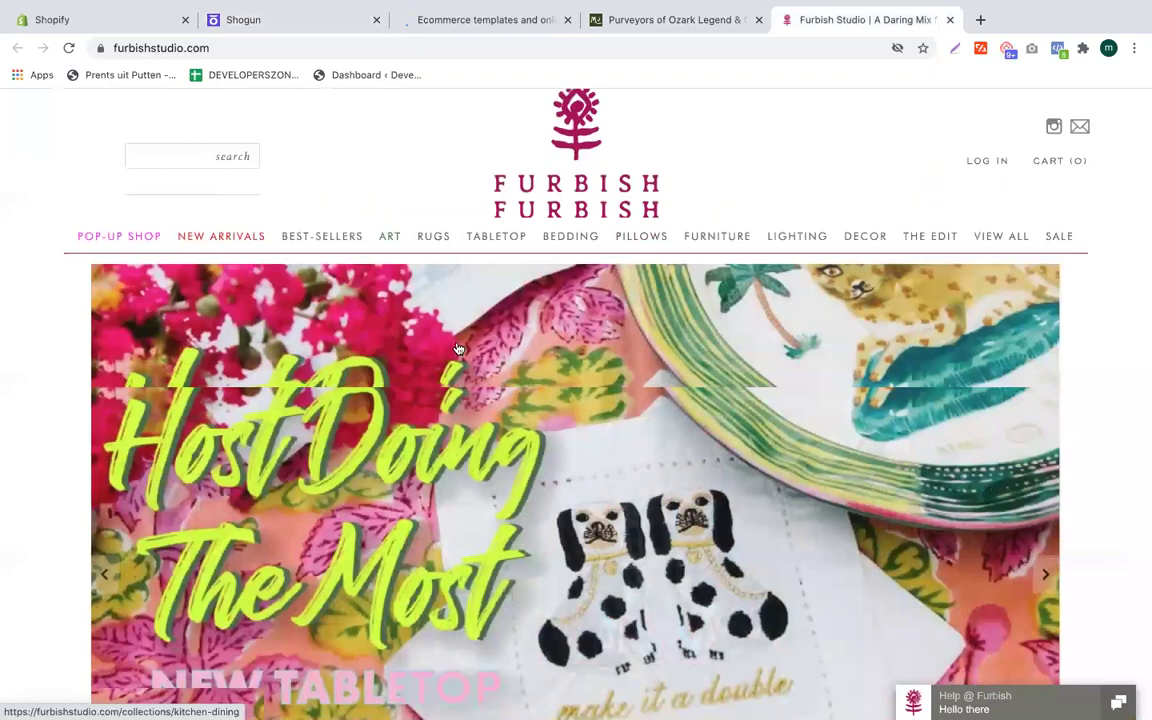
{"action": "scroll", "coordinate": [465, 360], "scroll_direction": "down", "scroll_amount": 3}
{"action": "right_click", "coordinate": [459, 341]}
{"action": "mouse_move", "coordinate": [529, 560]}
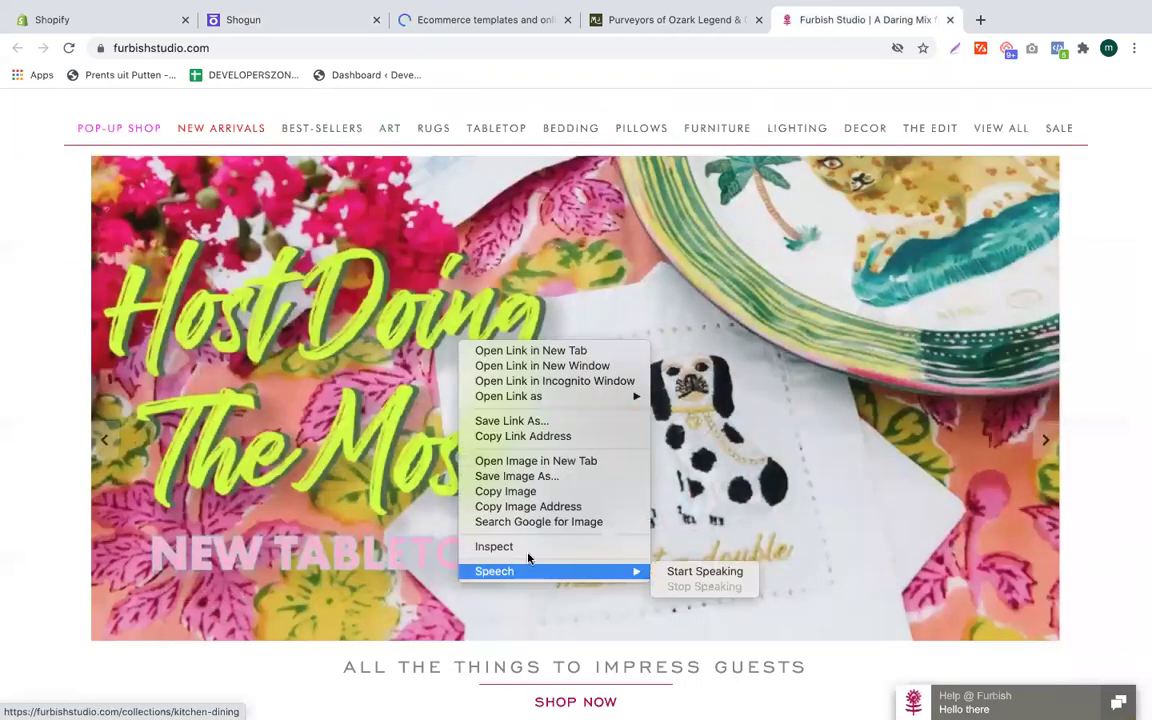
{"action": "left_click", "coordinate": [528, 477]}
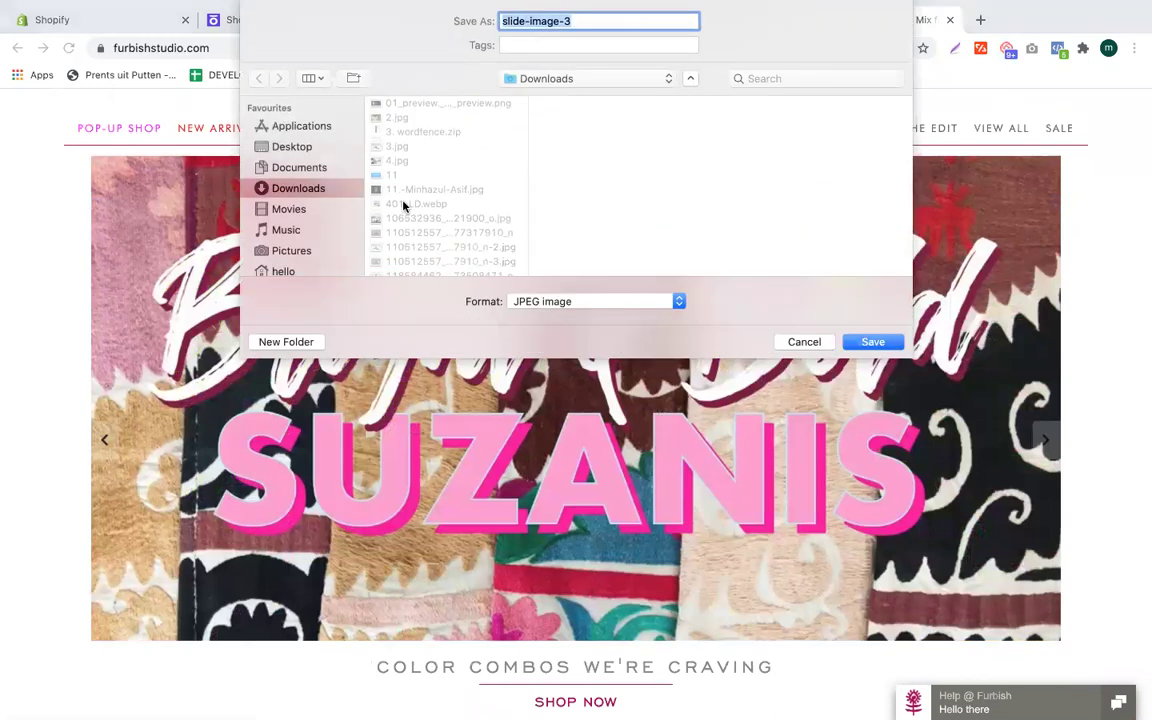
{"action": "left_click", "coordinate": [304, 148]}
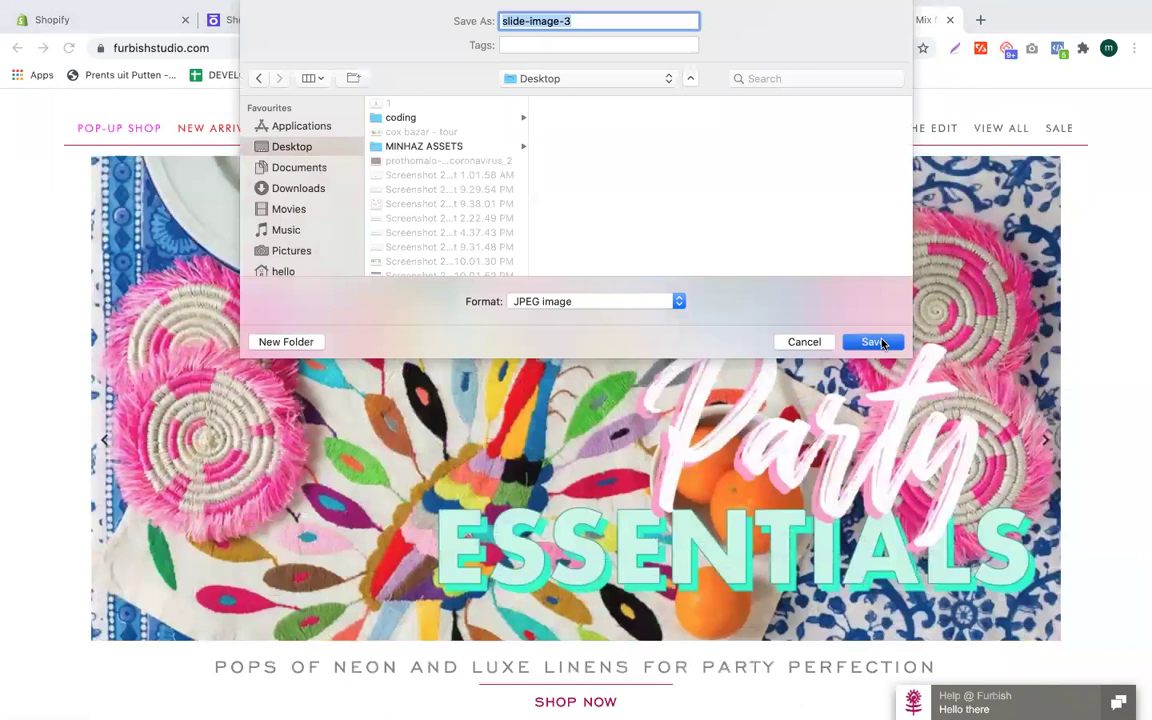
{"action": "left_click", "coordinate": [873, 342]}
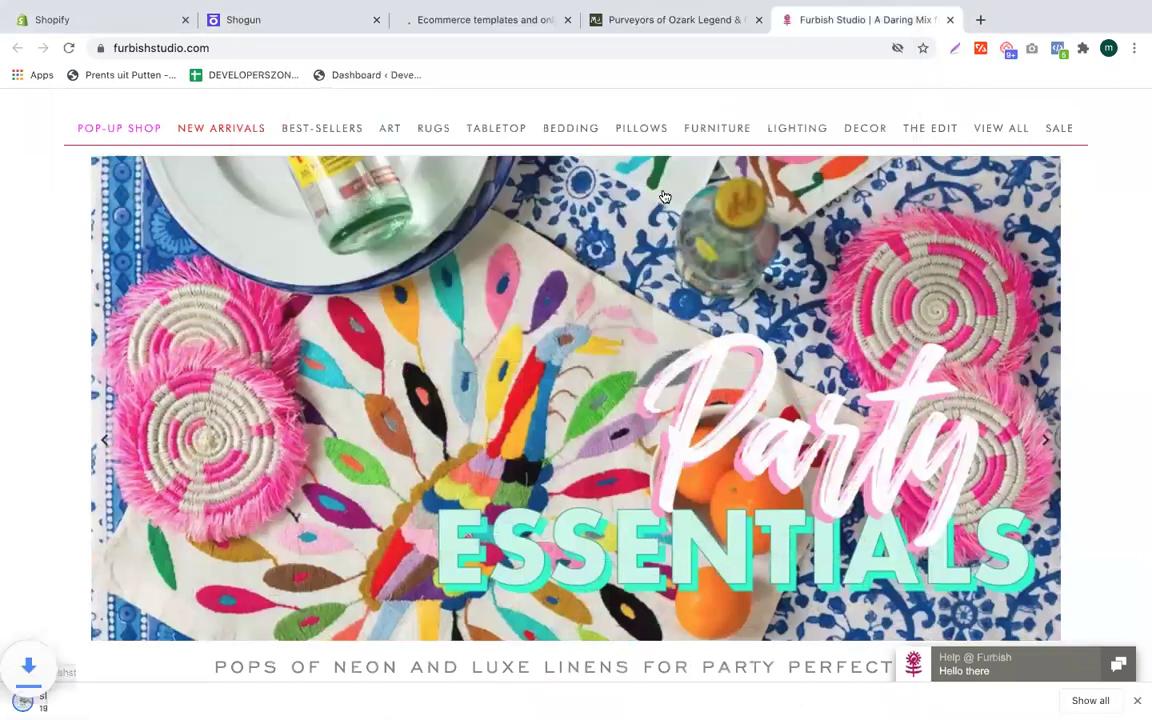
{"action": "left_click", "coordinate": [653, 22]}
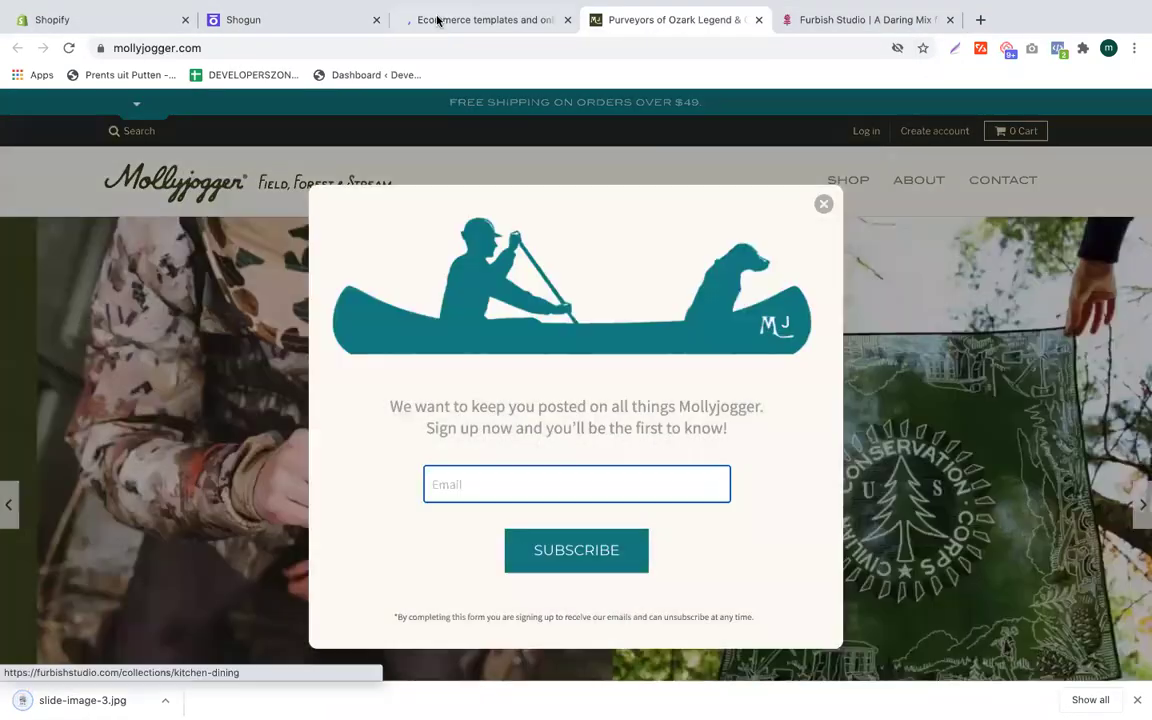
Step: Upload slide-image-3.jpg through Add Media as the new section's background image
{"action": "left_click", "coordinate": [437, 18]}
{"action": "left_click", "coordinate": [309, 16]}
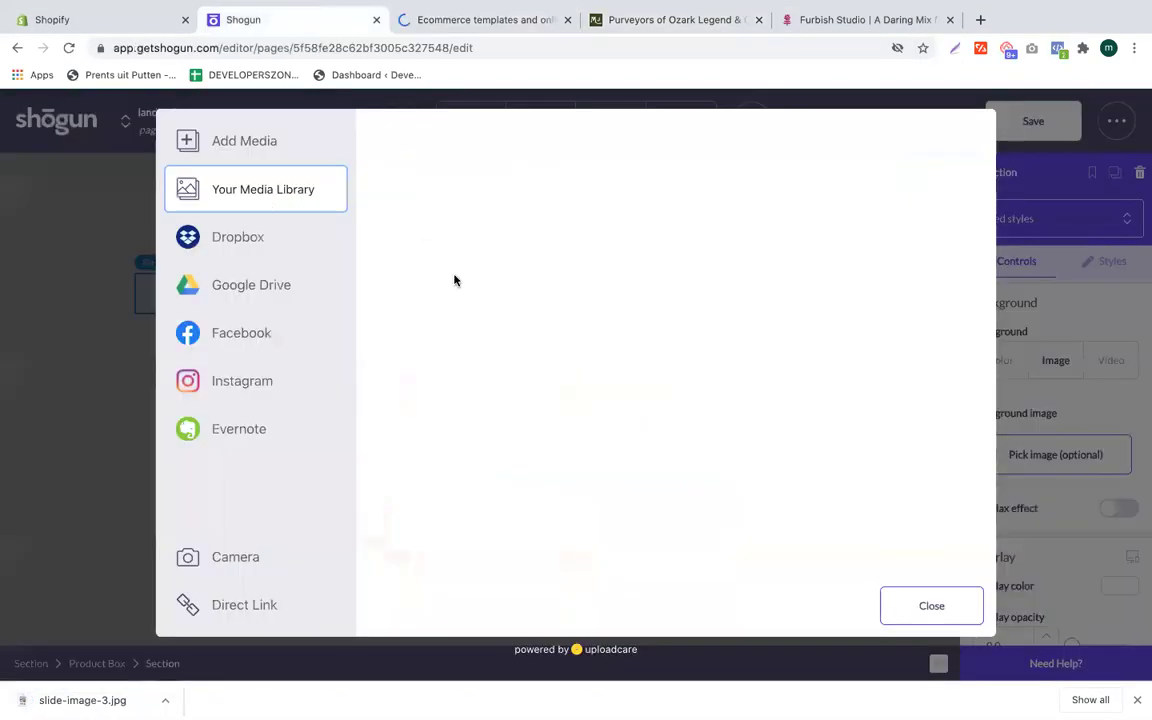
{"action": "left_click", "coordinate": [275, 144]}
{"action": "left_click_drag", "start_coordinate": [212, 636], "coordinate": [607, 489]}
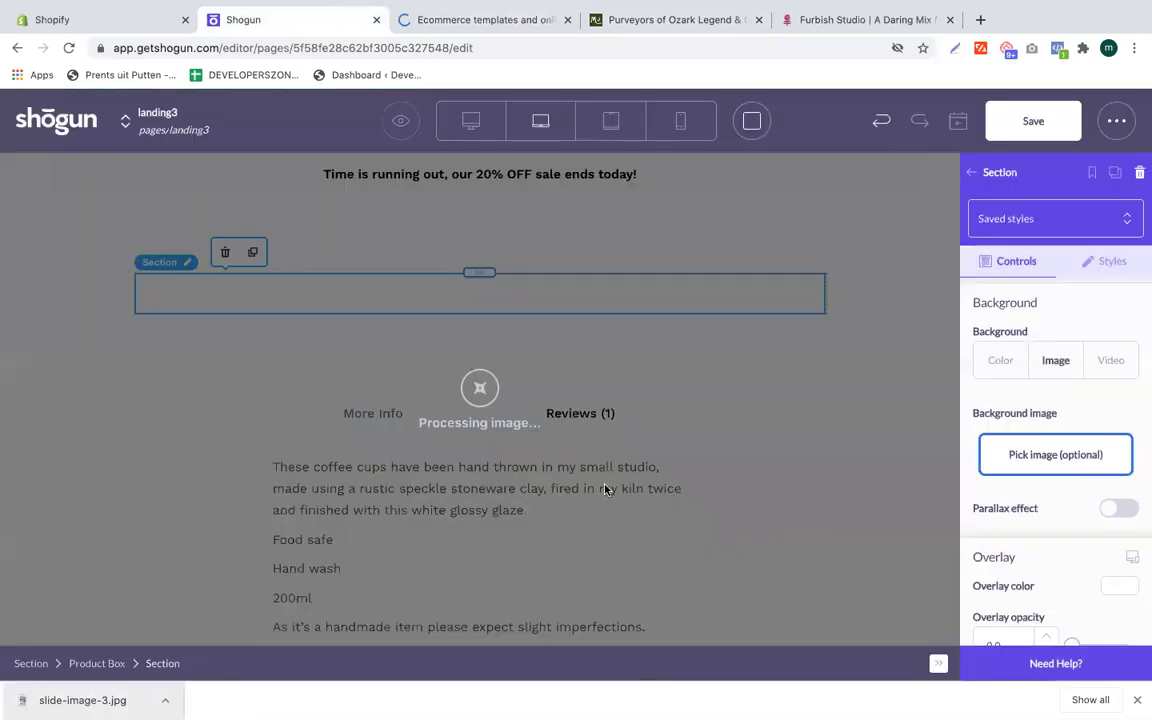
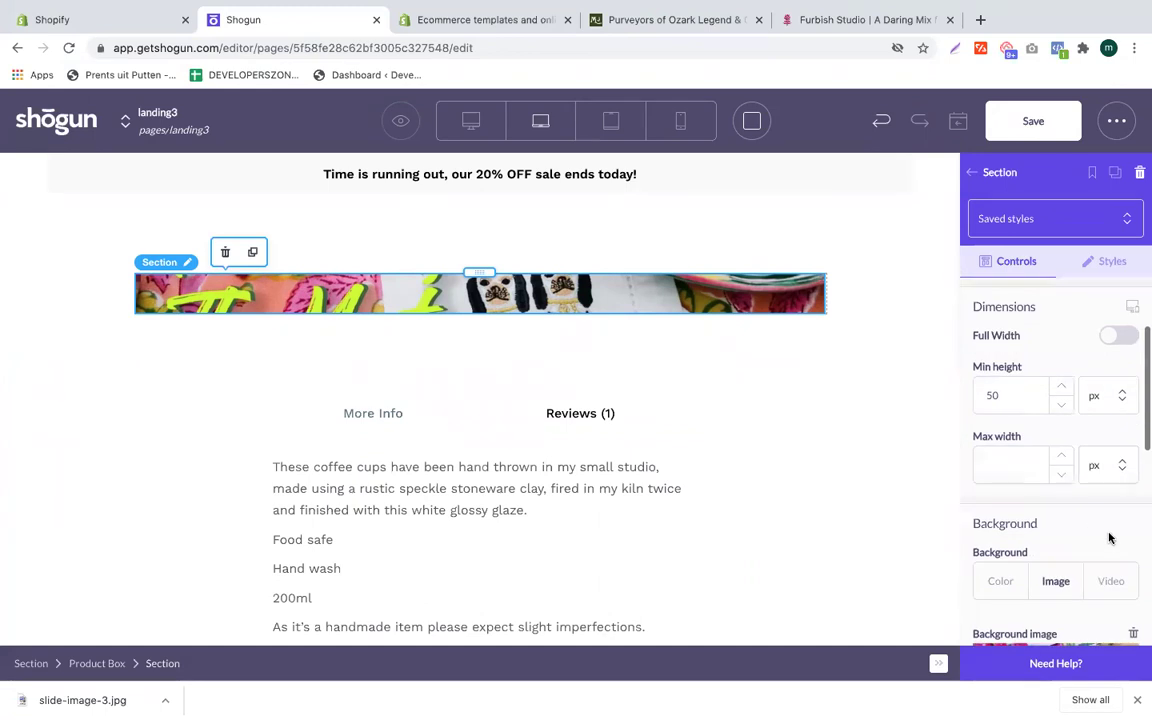
Step: Set the Host Doing The Most section's minimum height to 400 px to reveal the full banner
{"action": "left_click", "coordinate": [983, 396]}
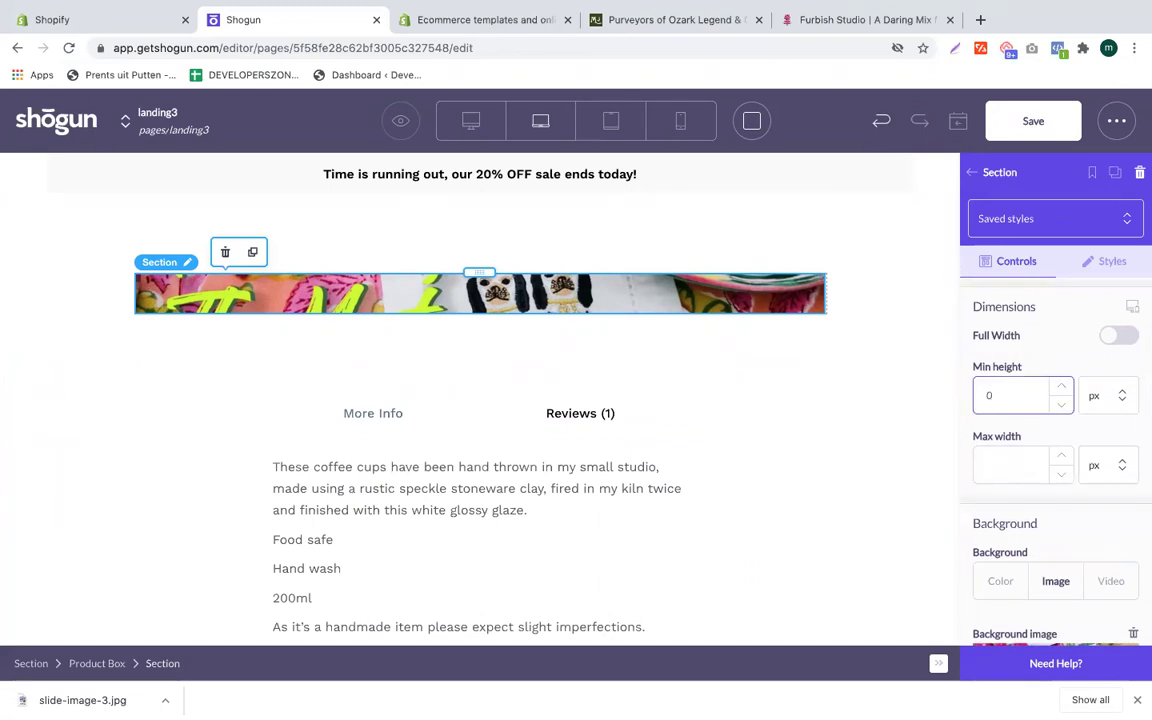
{"action": "type", "text": "400"}
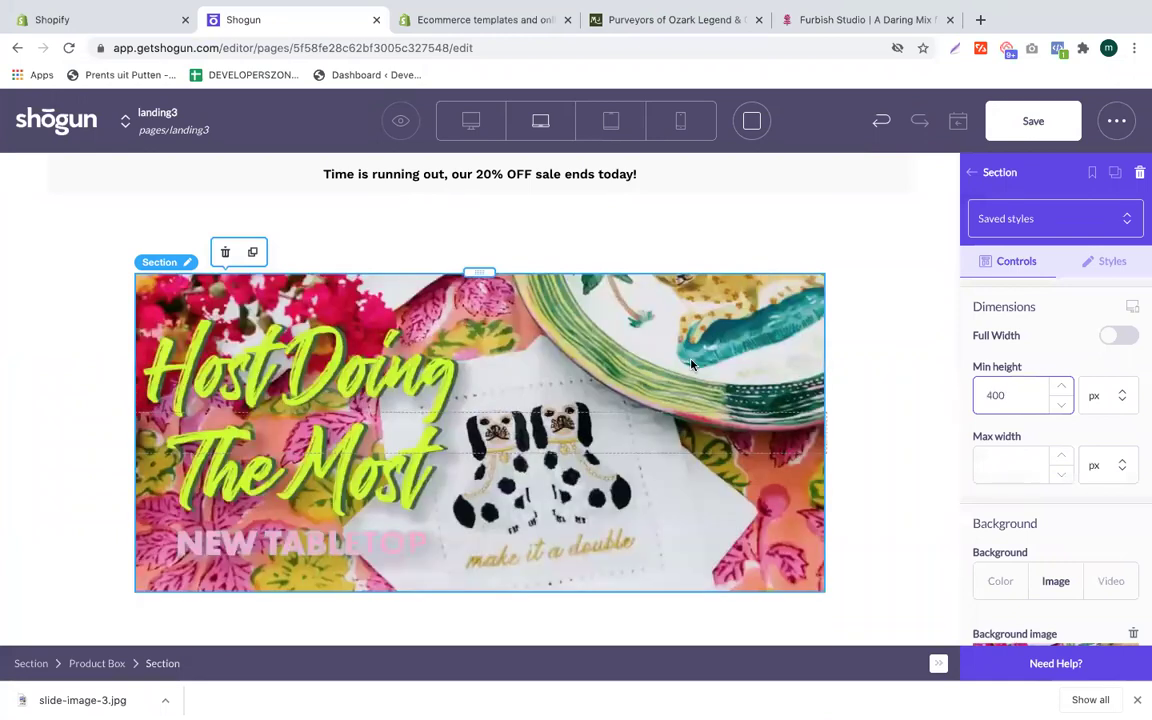
{"action": "scroll", "coordinate": [693, 458], "scroll_direction": "down", "scroll_amount": 1}
{"action": "scroll", "coordinate": [480, 341], "scroll_direction": "down", "scroll_amount": 3}
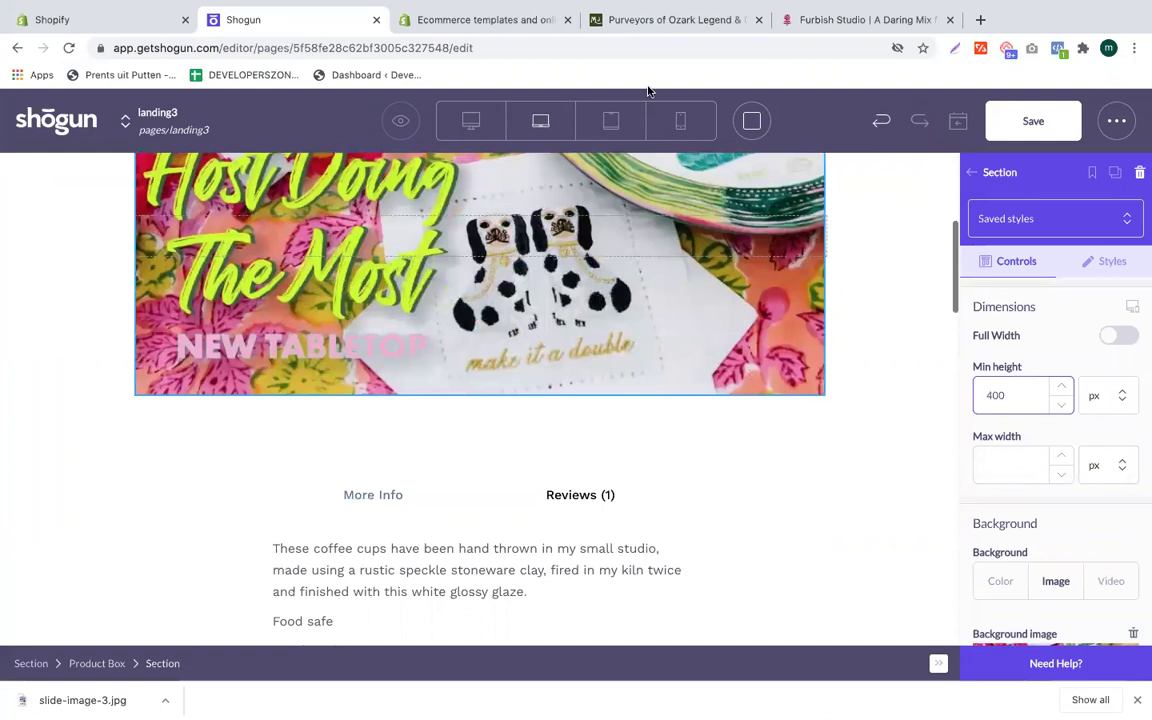
Step: Check the Furbish Studio reference site, then return to the editor's element list
{"action": "left_click", "coordinate": [813, 19]}
{"action": "left_click", "coordinate": [275, 22]}
{"action": "left_click", "coordinate": [979, 177]}
{"action": "scroll", "coordinate": [1070, 409], "scroll_direction": "down", "scroll_amount": 3}
{"action": "scroll", "coordinate": [1028, 477], "scroll_direction": "down", "scroll_amount": 8}
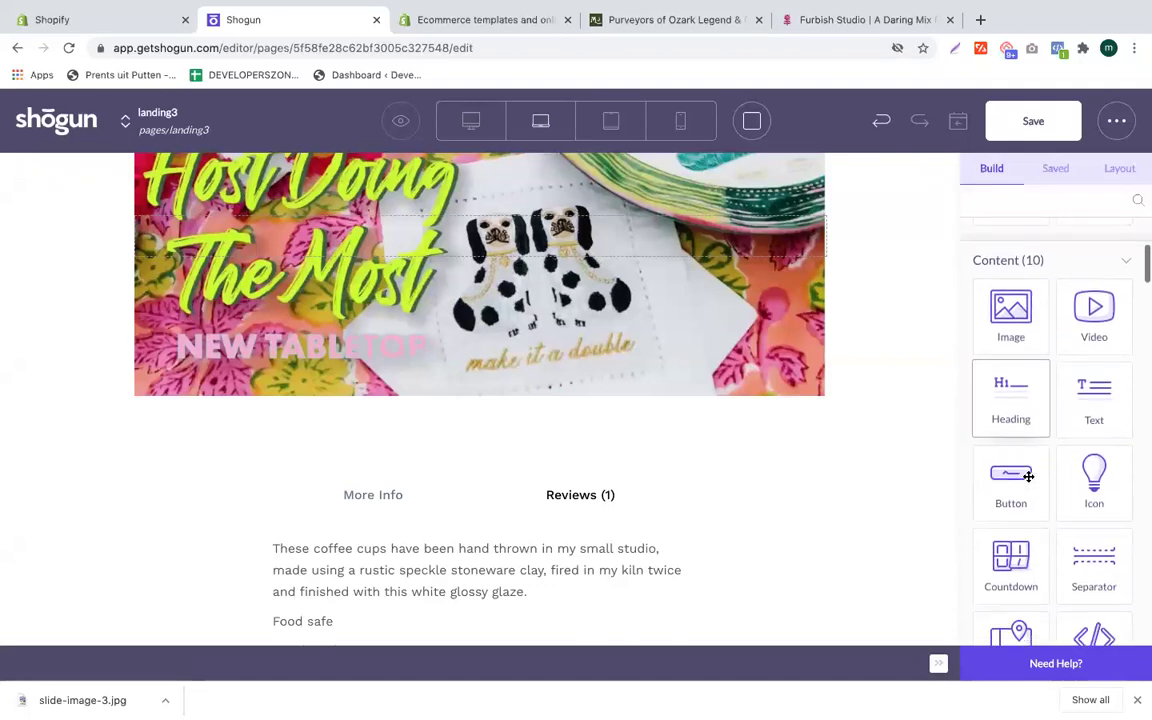
{"action": "scroll", "coordinate": [1026, 560], "scroll_direction": "down", "scroll_amount": 6}
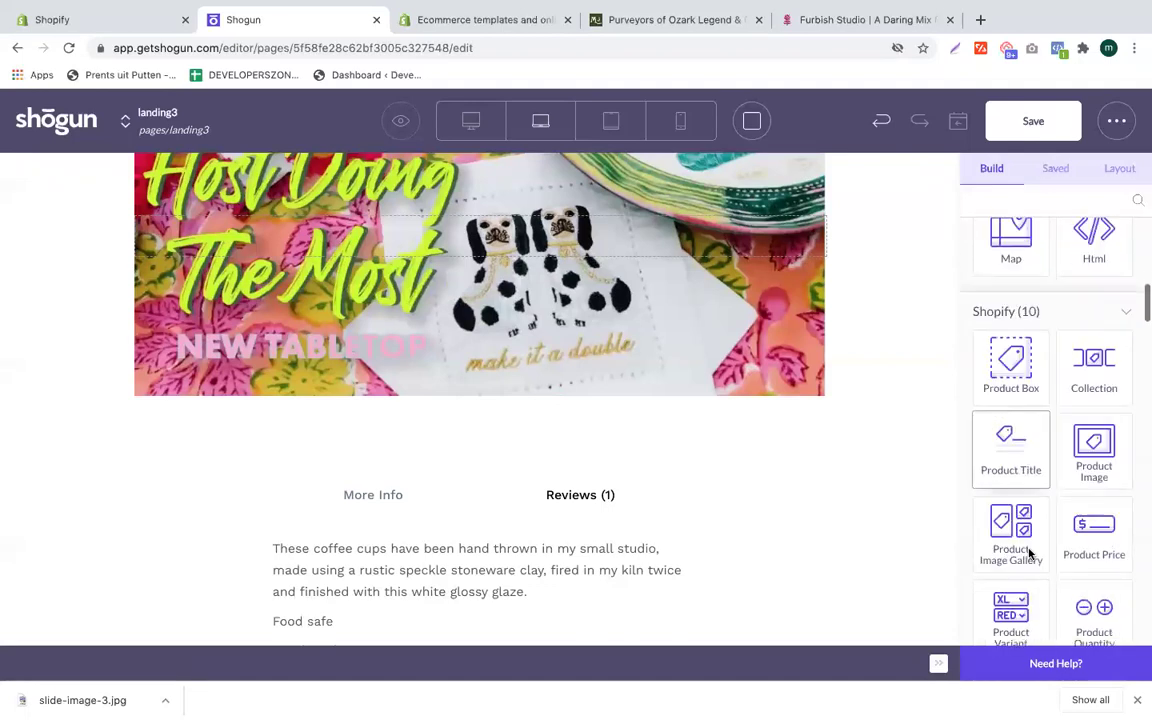
{"action": "scroll", "coordinate": [1011, 446], "scroll_direction": "down", "scroll_amount": 6}
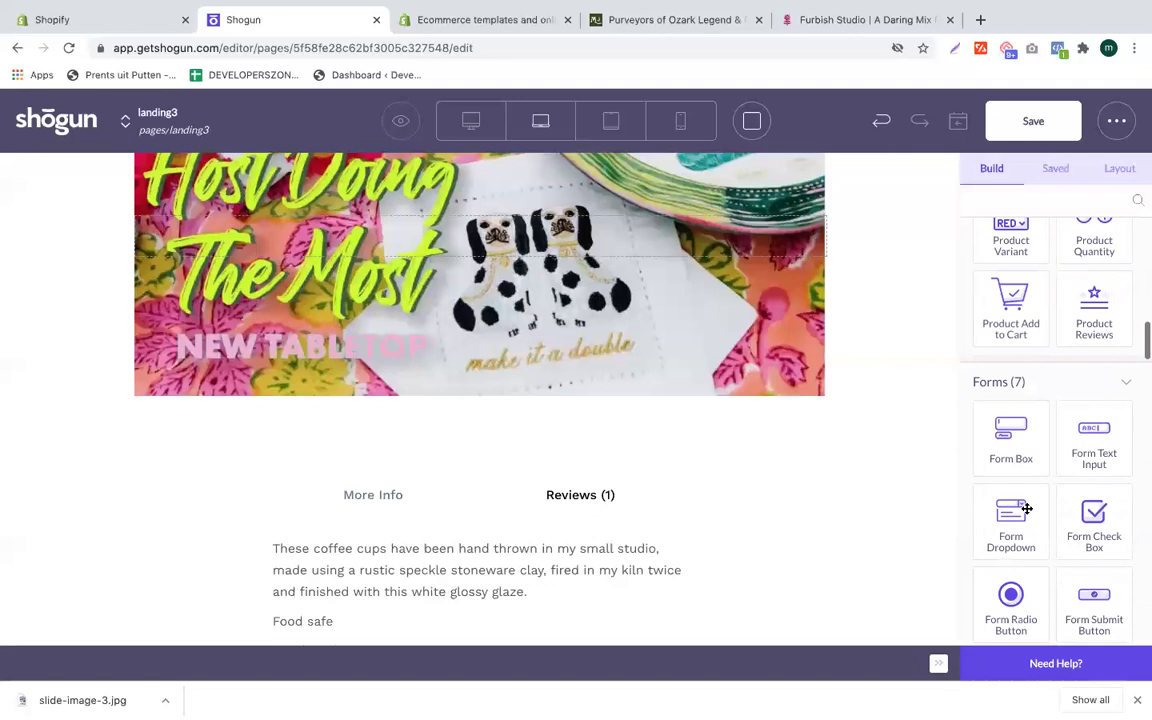
{"action": "scroll", "coordinate": [1100, 306], "scroll_direction": "up", "scroll_amount": 3}
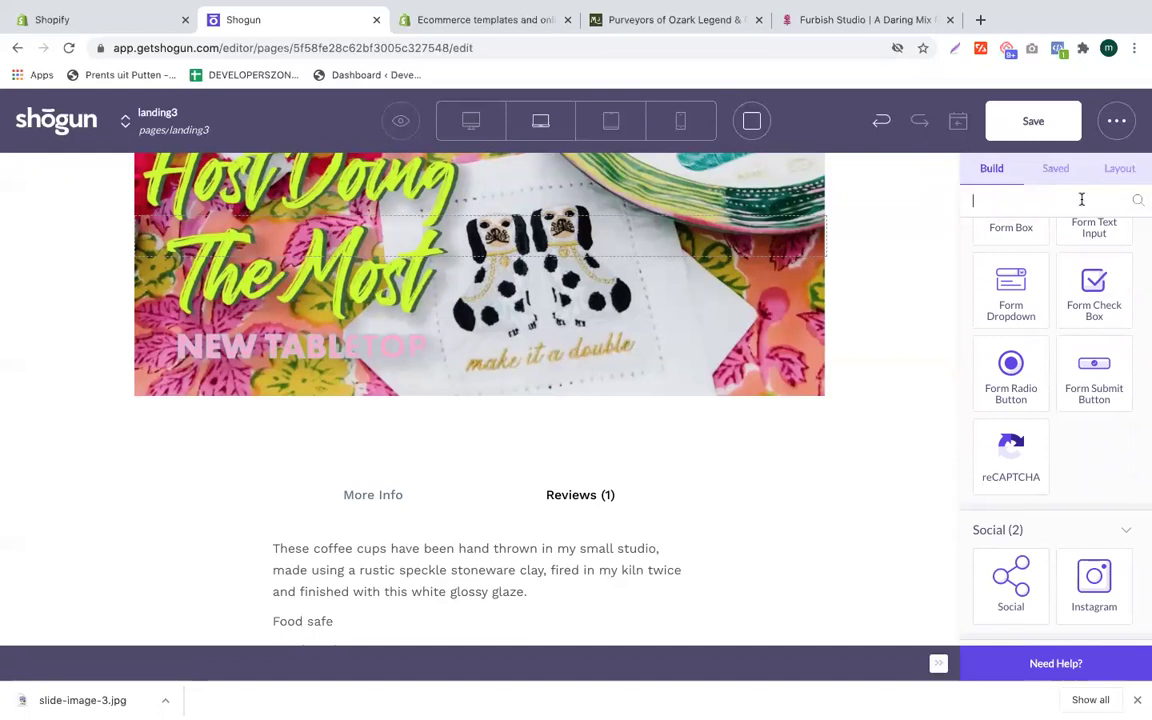
Step: Search the elements for 's', drag one onto the page, and delete the More Info/Reviews tabs
{"action": "type", "text": "s"}
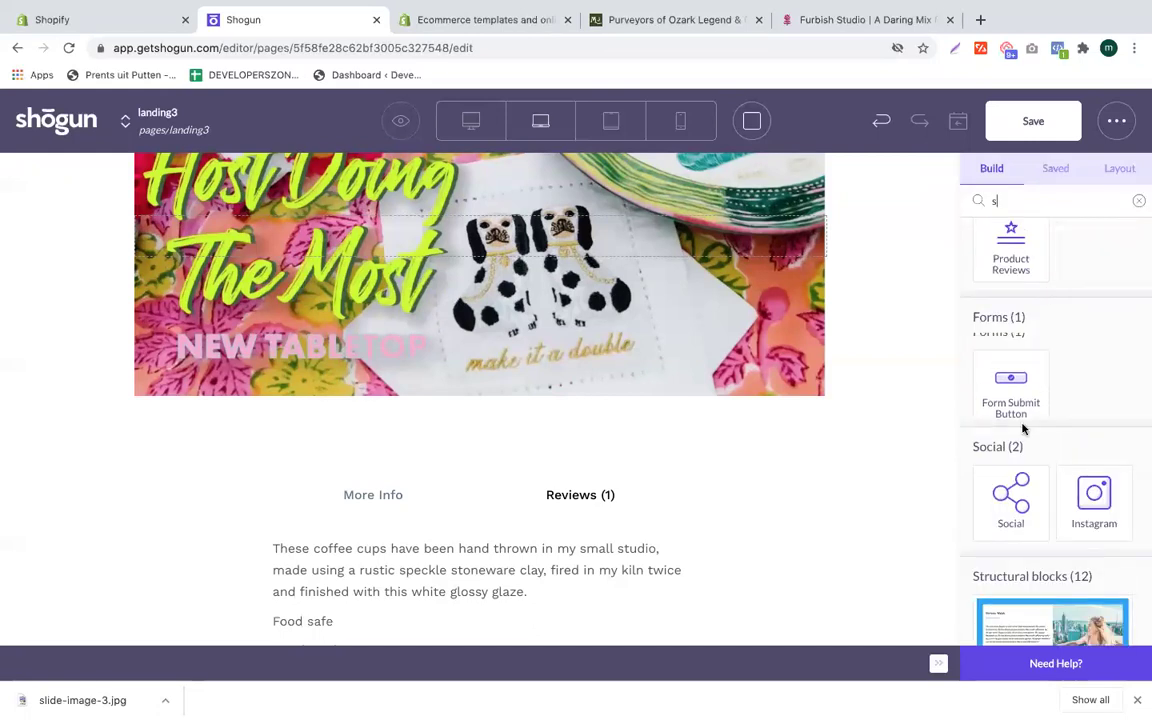
{"action": "scroll", "coordinate": [1015, 420], "scroll_direction": "up", "scroll_amount": 4}
{"action": "left_click_drag", "start_coordinate": [998, 342], "coordinate": [755, 431]}
{"action": "scroll", "coordinate": [755, 431], "scroll_direction": "down", "scroll_amount": 1}
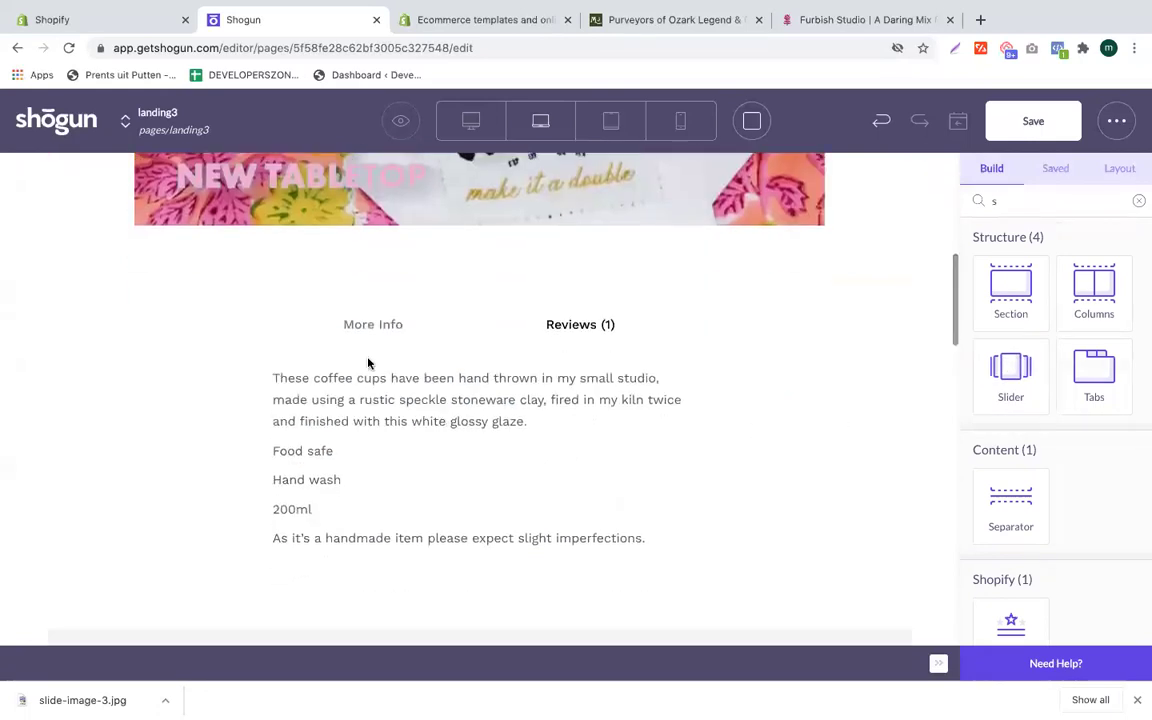
{"action": "scroll", "coordinate": [486, 494], "scroll_direction": "down", "scroll_amount": 2}
{"action": "scroll", "coordinate": [414, 383], "scroll_direction": "up", "scroll_amount": 1}
{"action": "left_click", "coordinate": [378, 227]}
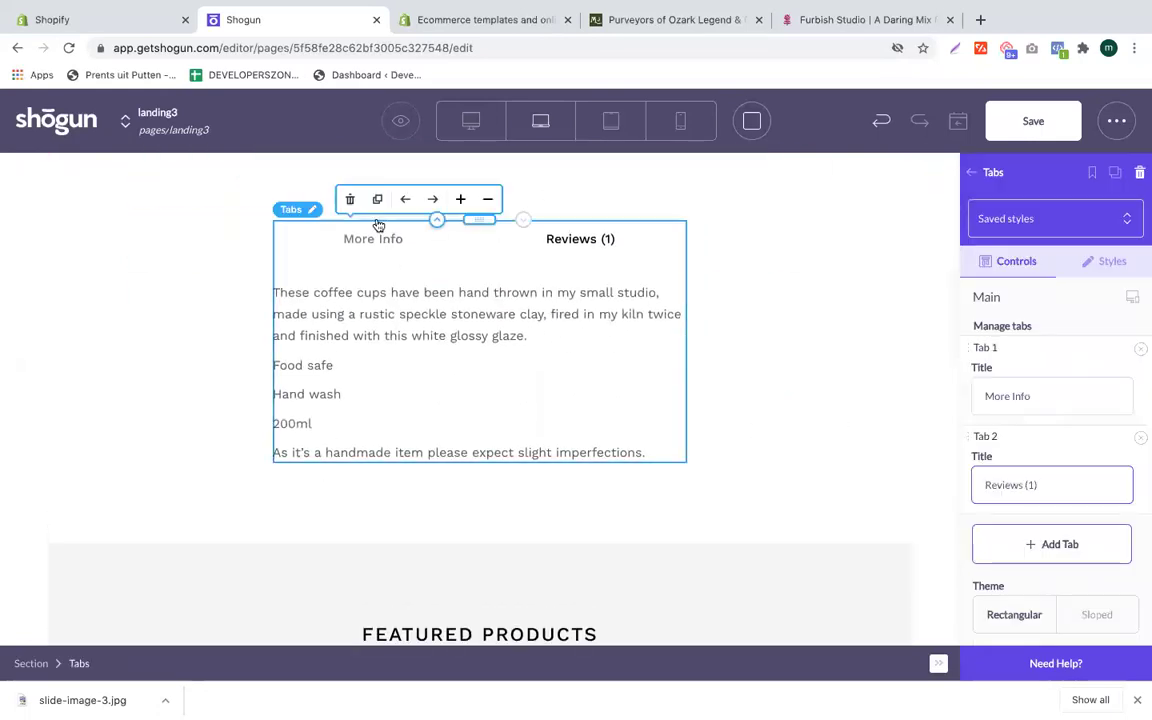
{"action": "left_click", "coordinate": [350, 199]}
Step: Delete the whole Featured Products section
{"action": "scroll", "coordinate": [438, 413], "scroll_direction": "down", "scroll_amount": 1}
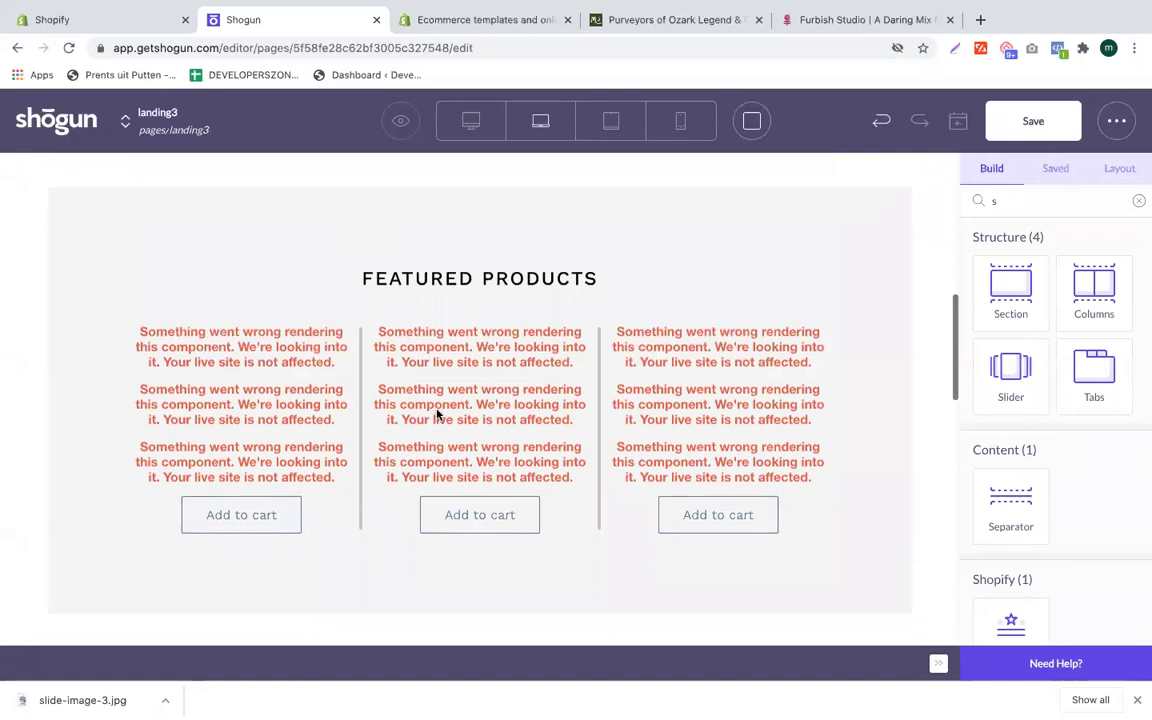
{"action": "left_click", "coordinate": [216, 338]}
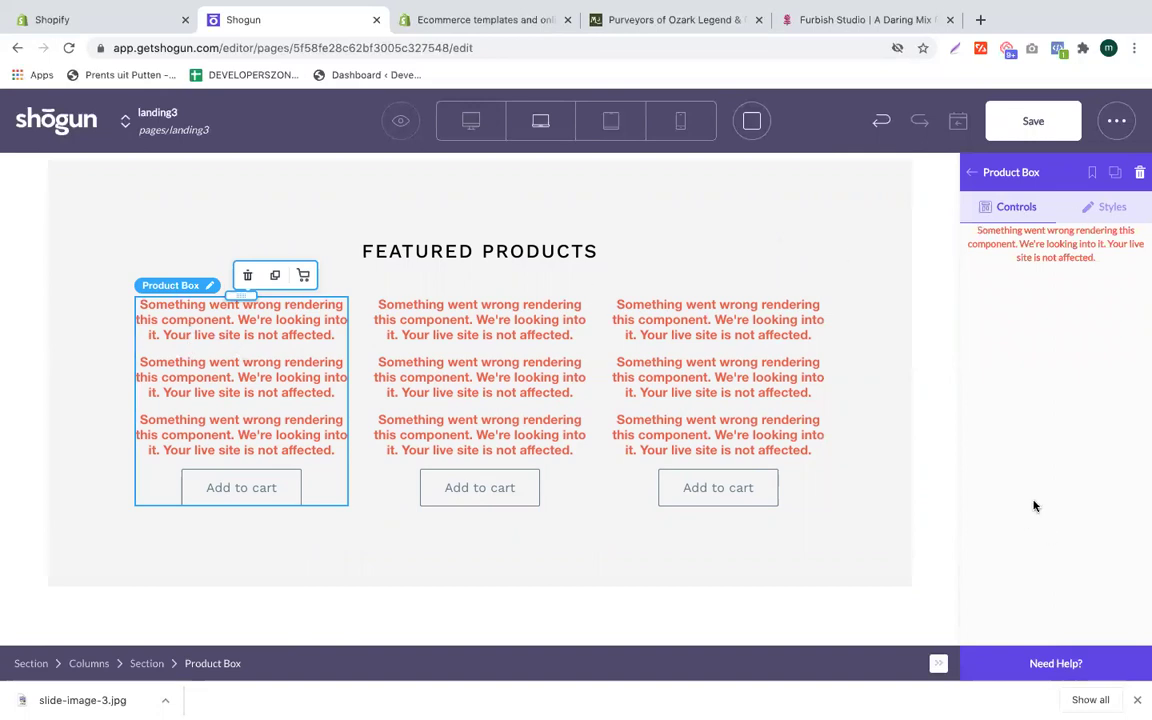
{"action": "scroll", "coordinate": [540, 280], "scroll_direction": "up", "scroll_amount": 2}
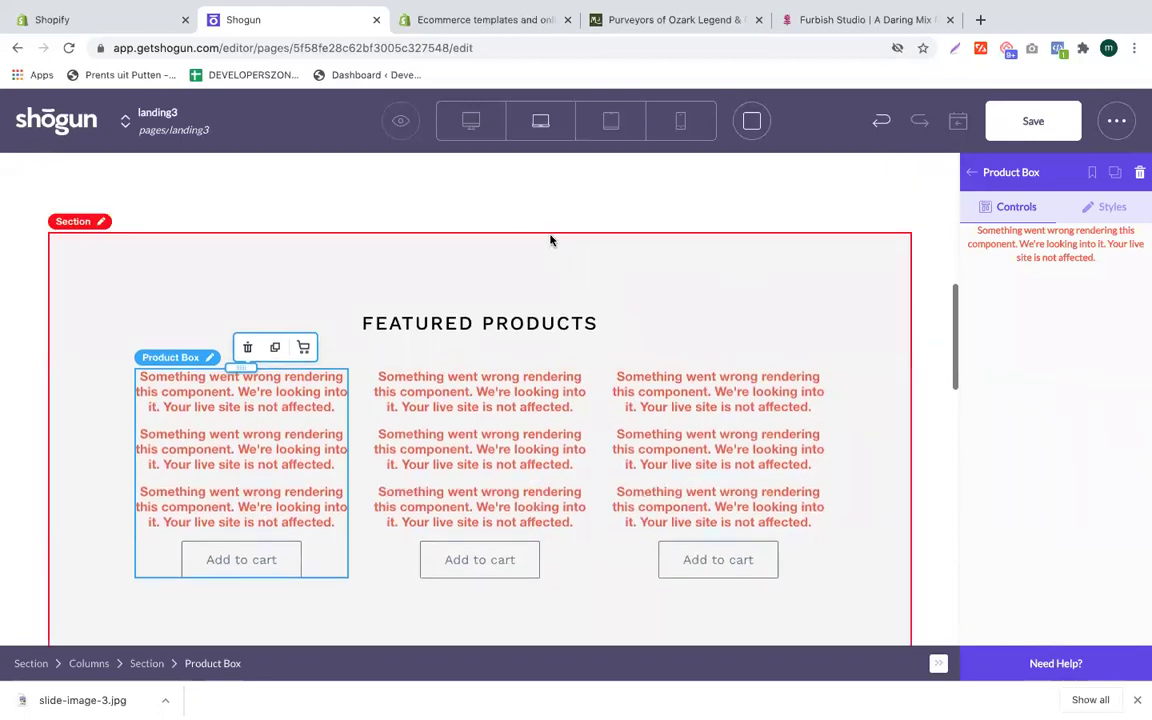
{"action": "left_click", "coordinate": [101, 264]}
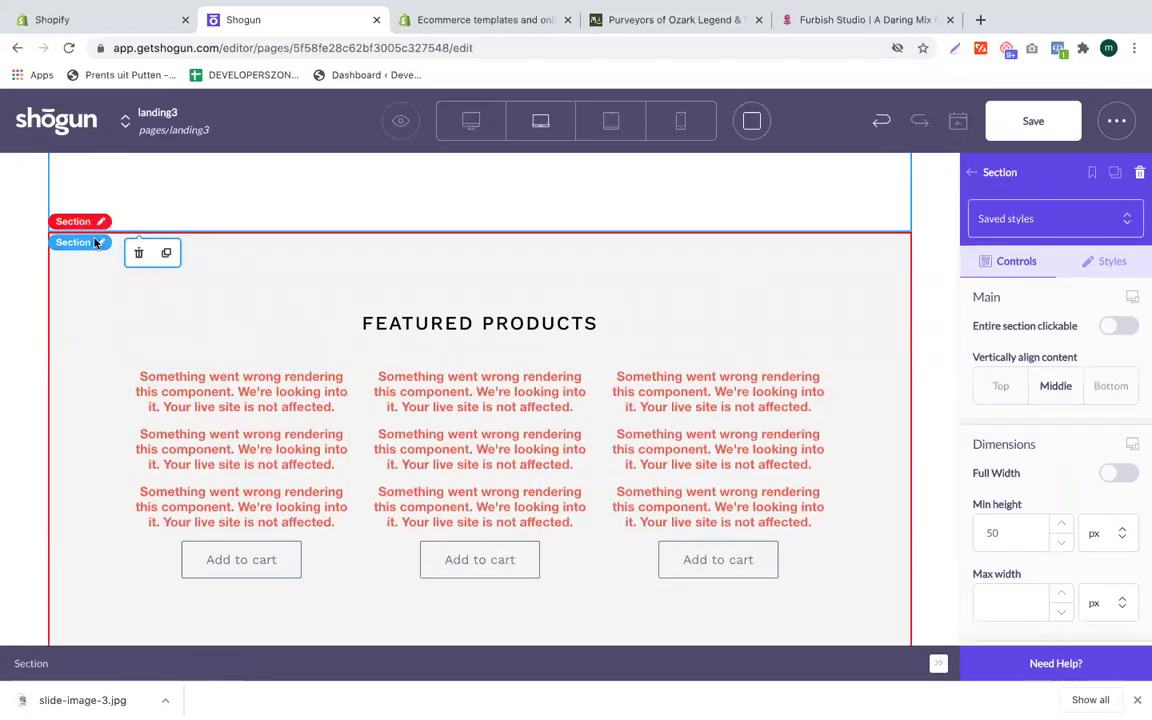
{"action": "left_click", "coordinate": [132, 206]}
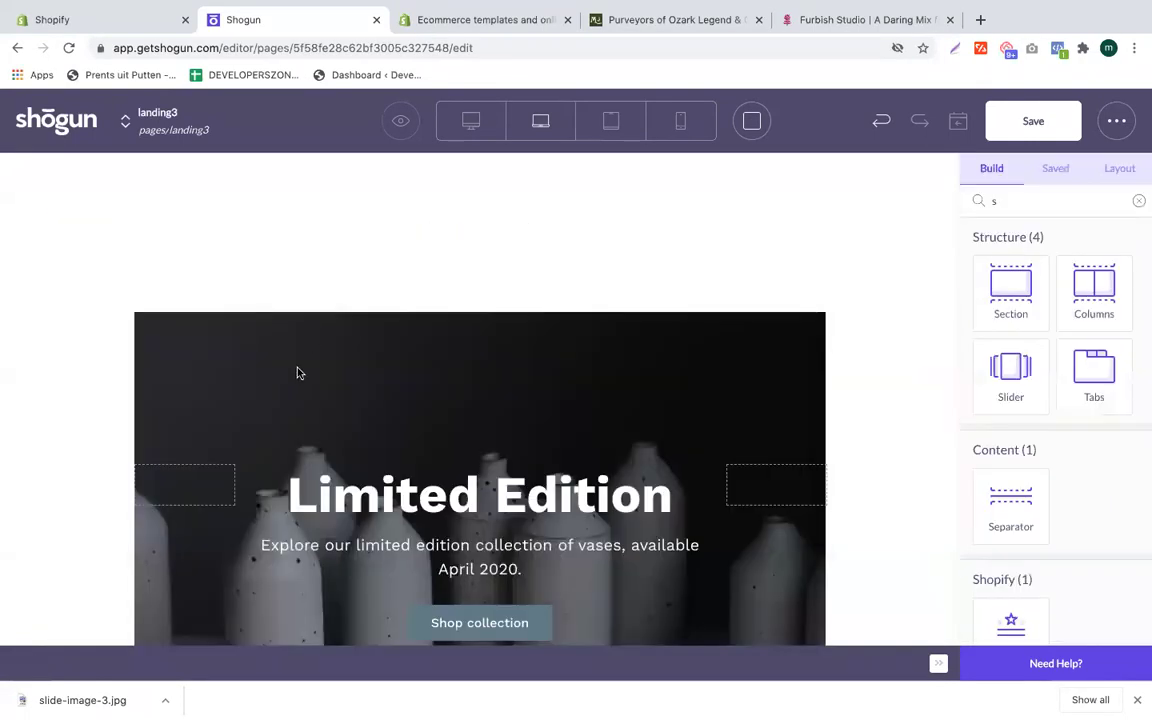
{"action": "scroll", "coordinate": [300, 373], "scroll_direction": "down", "scroll_amount": 3}
{"action": "scroll", "coordinate": [645, 330], "scroll_direction": "down", "scroll_amount": 1}
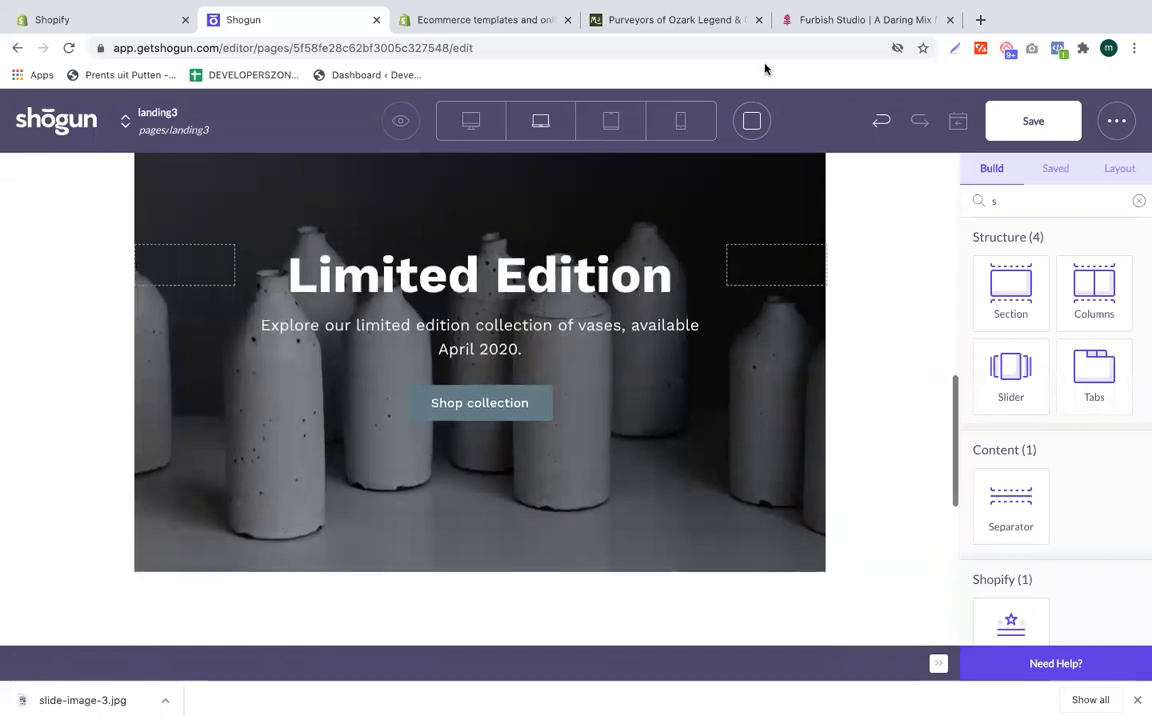
Step: Scroll through the Furbish Studio site for reference
{"action": "left_click", "coordinate": [838, 20]}
{"action": "scroll", "coordinate": [701, 217], "scroll_direction": "down", "scroll_amount": 5}
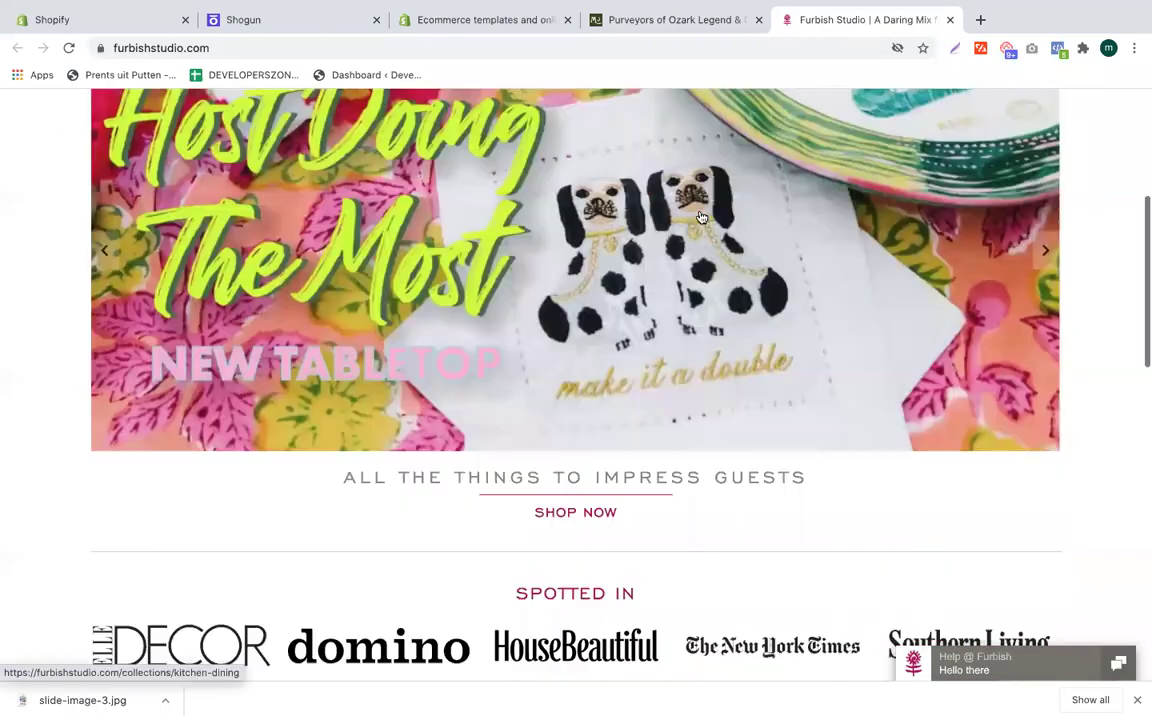
{"action": "scroll", "coordinate": [701, 217], "scroll_direction": "down", "scroll_amount": 4}
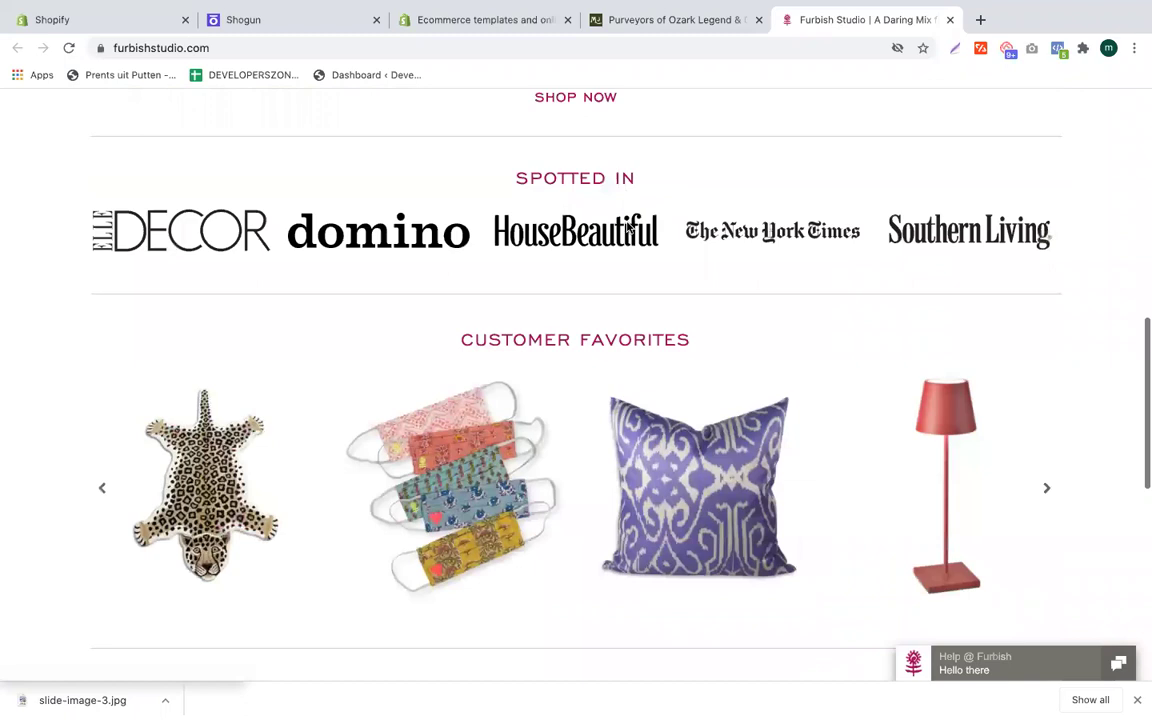
{"action": "scroll", "coordinate": [629, 228], "scroll_direction": "down", "scroll_amount": 2}
{"action": "scroll", "coordinate": [629, 228], "scroll_direction": "down", "scroll_amount": 3}
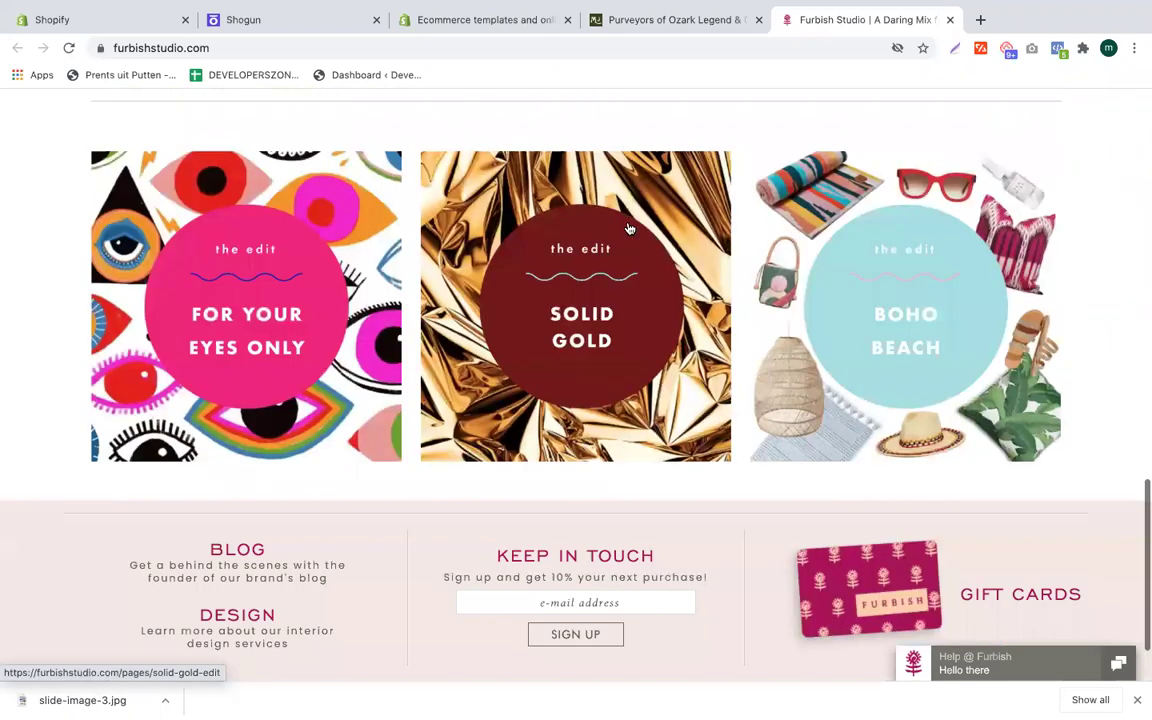
{"action": "scroll", "coordinate": [659, 12], "scroll_direction": "up", "scroll_amount": 12}
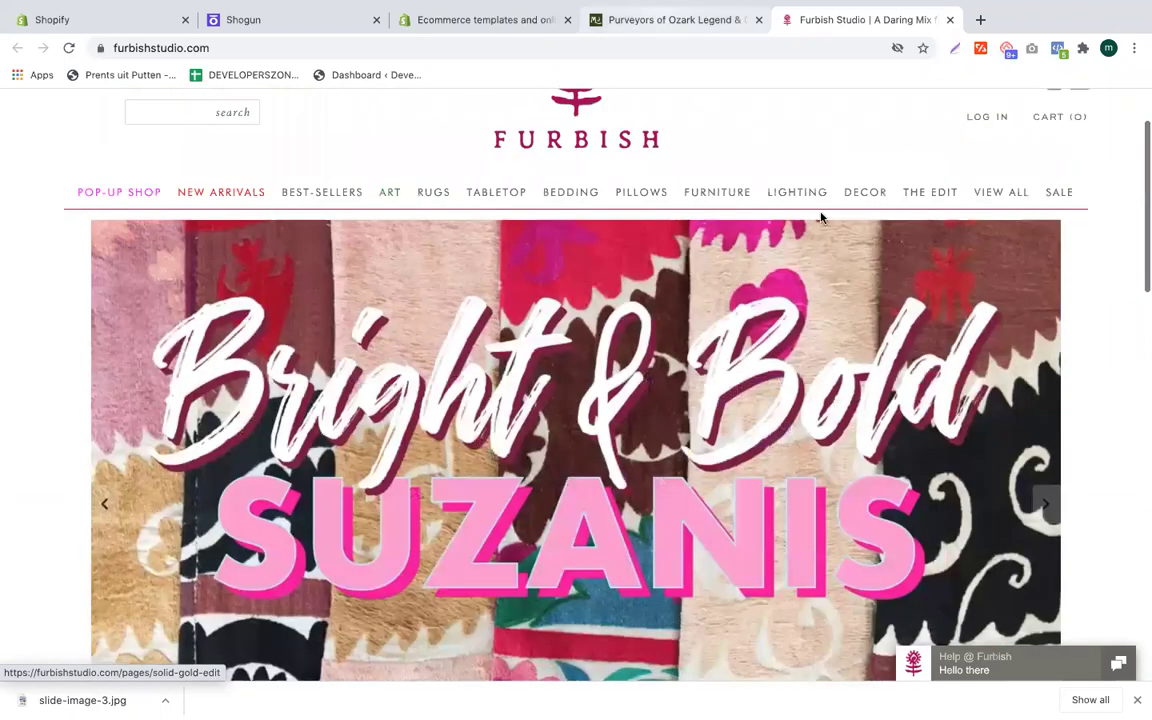
Step: Save the Mollyjogger Classic Jones Cap hero image as homepage_hero_image_4
{"action": "key", "text": "ctrl+shift+Tab"}
{"action": "key", "text": "Escape"}
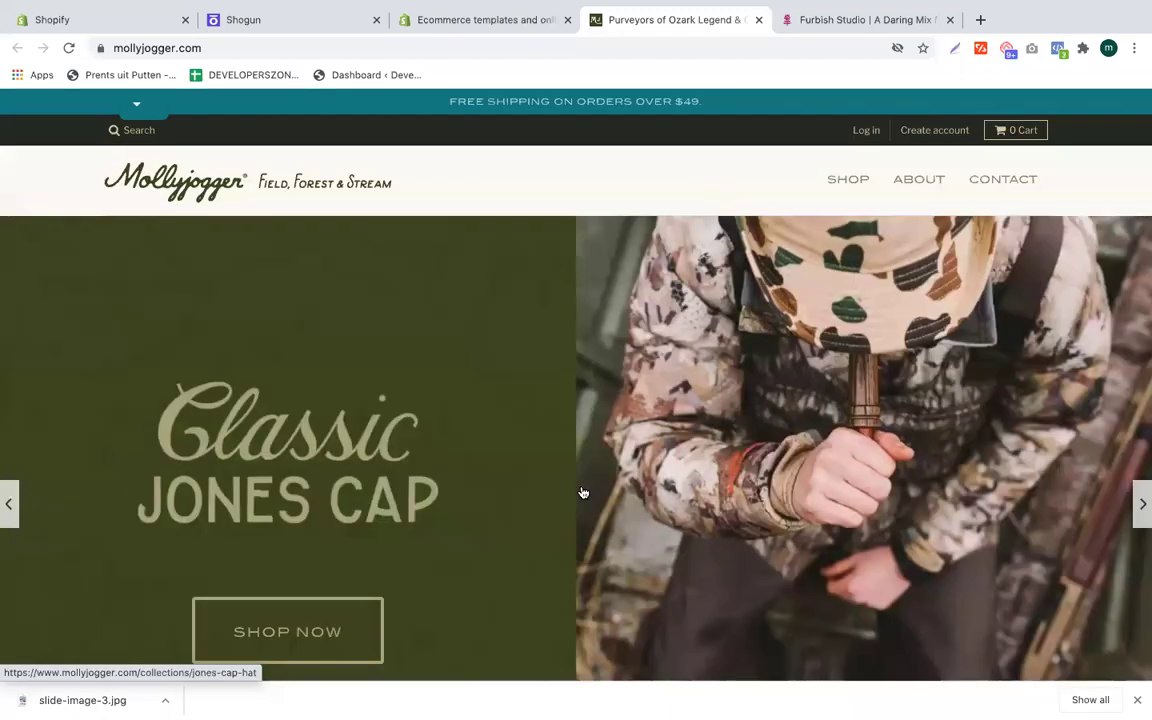
{"action": "scroll", "coordinate": [578, 440], "scroll_direction": "down", "scroll_amount": 1}
{"action": "right_click", "coordinate": [571, 386]}
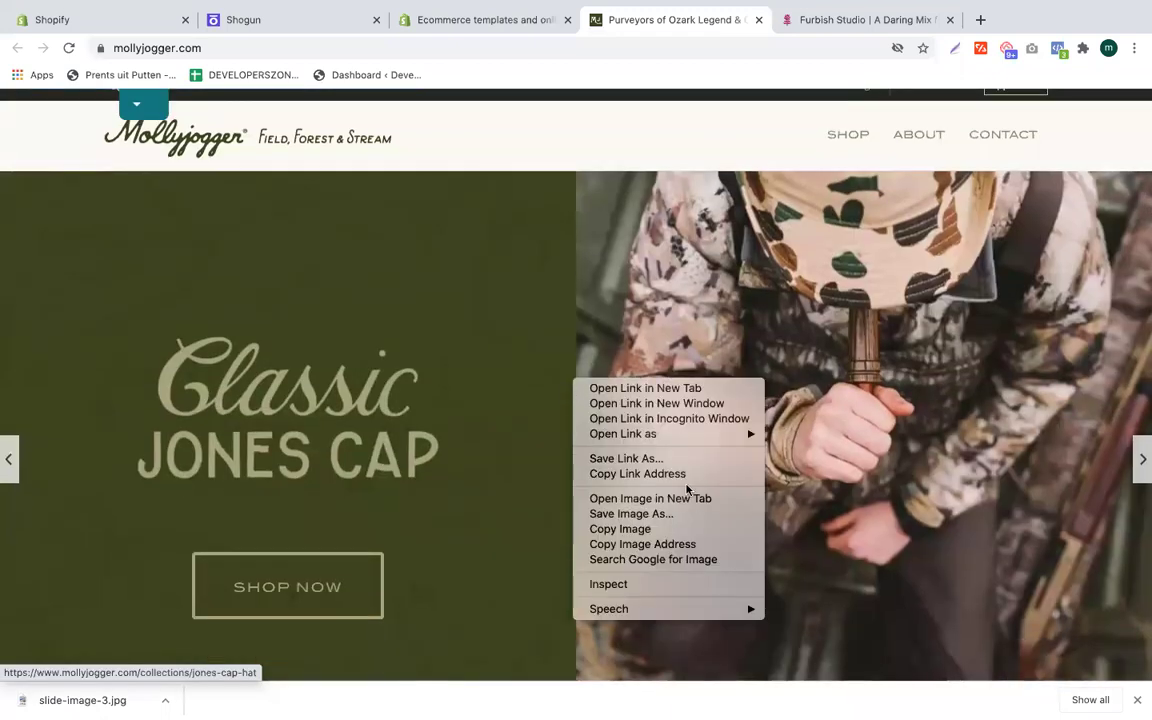
{"action": "left_click", "coordinate": [660, 528]}
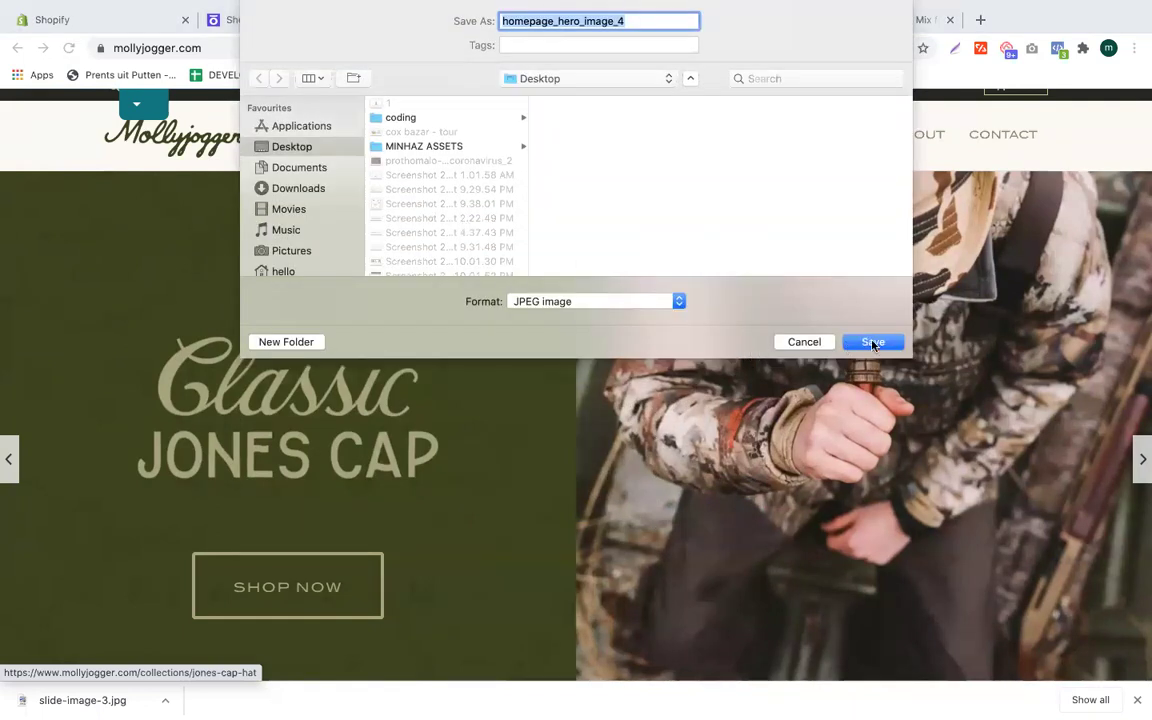
{"action": "left_click", "coordinate": [884, 341]}
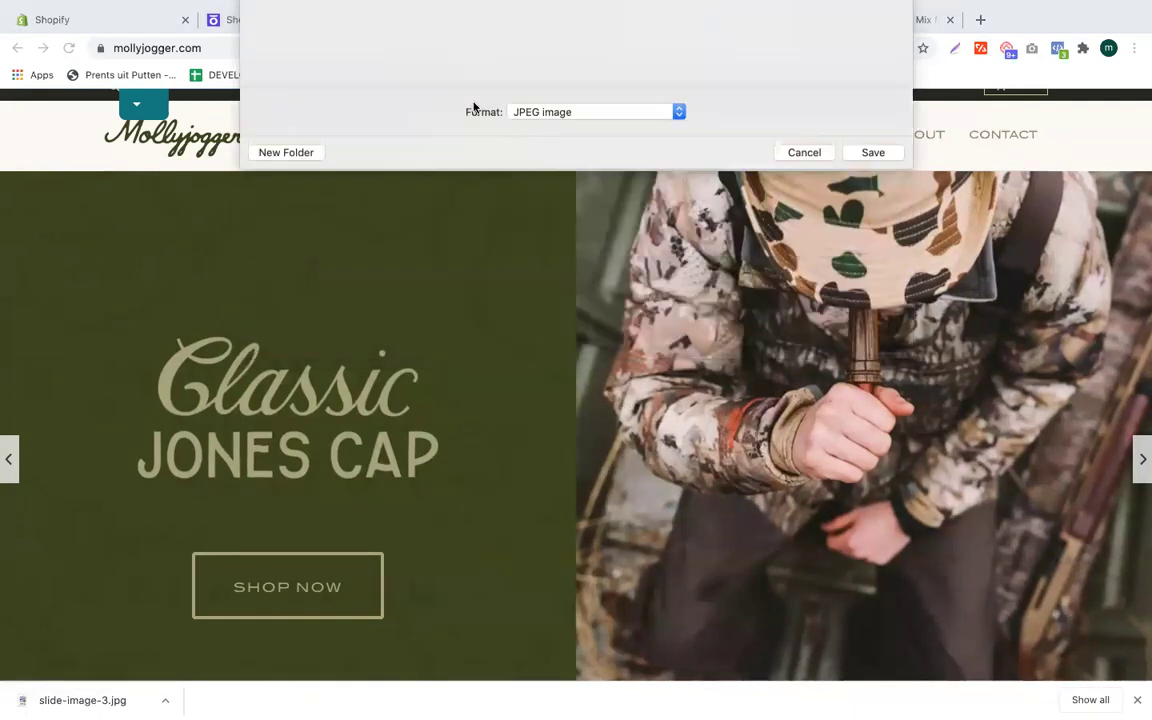
{"action": "left_click", "coordinate": [313, 20]}
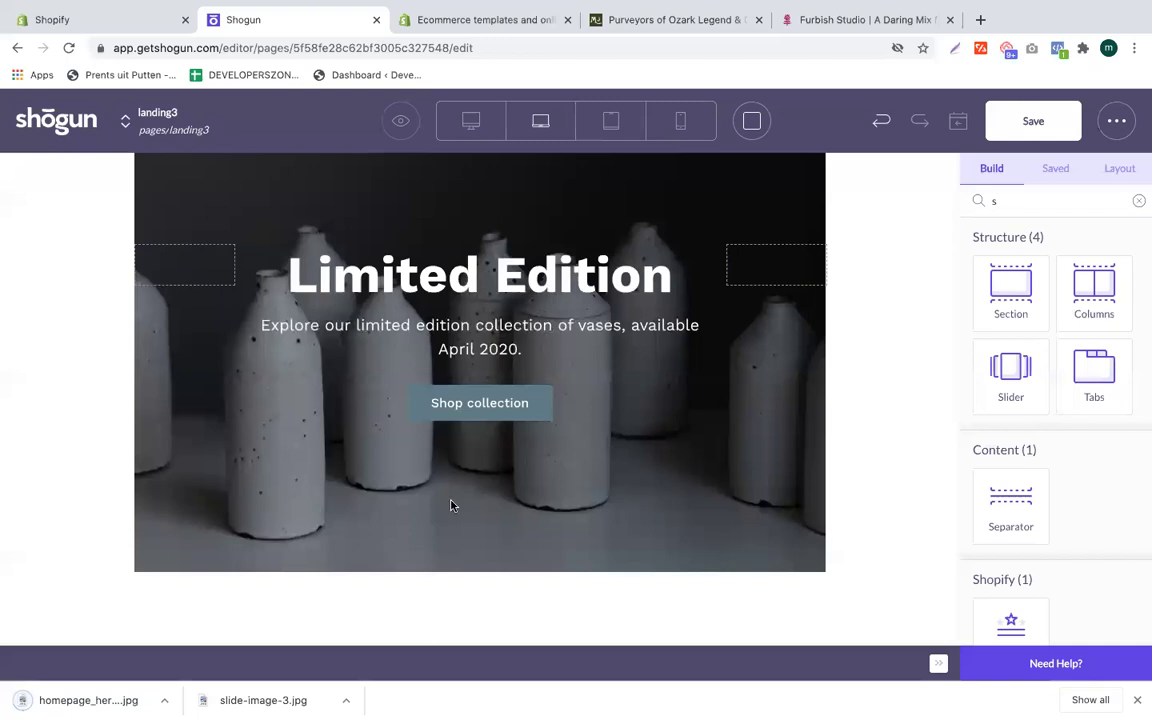
Step: Replace the Limited Edition section's vase background with the Classic Jones Cap photo
{"action": "scroll", "coordinate": [393, 447], "scroll_direction": "up", "scroll_amount": 3}
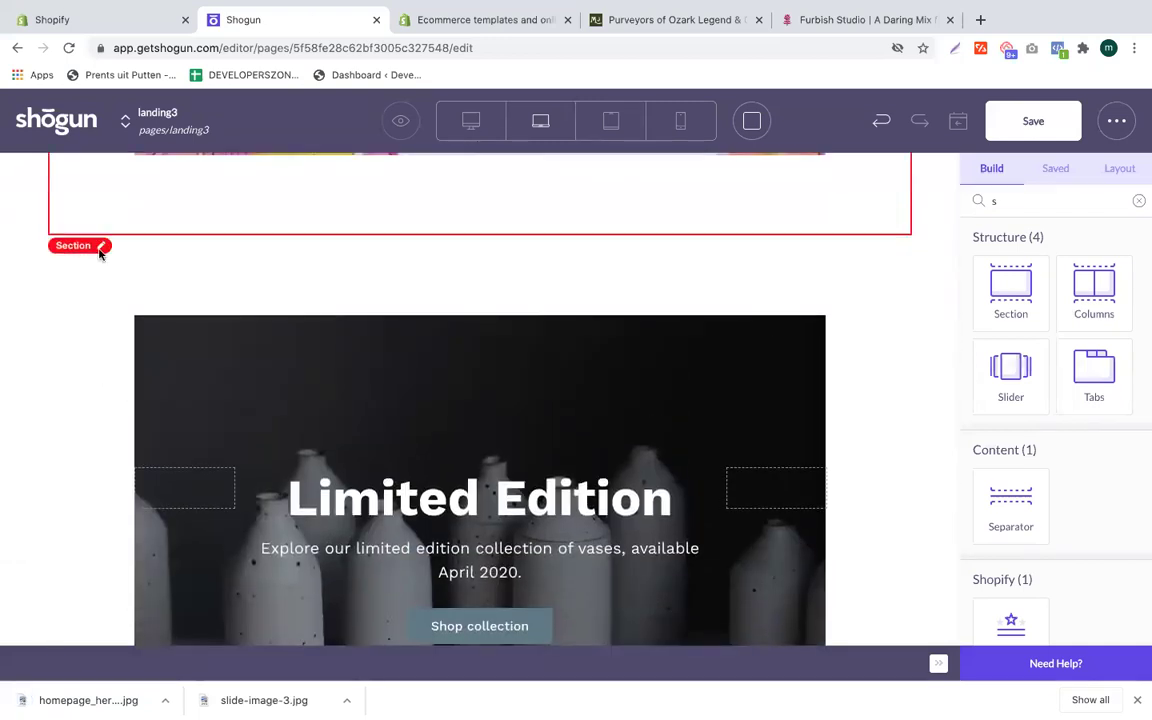
{"action": "left_click", "coordinate": [98, 260]}
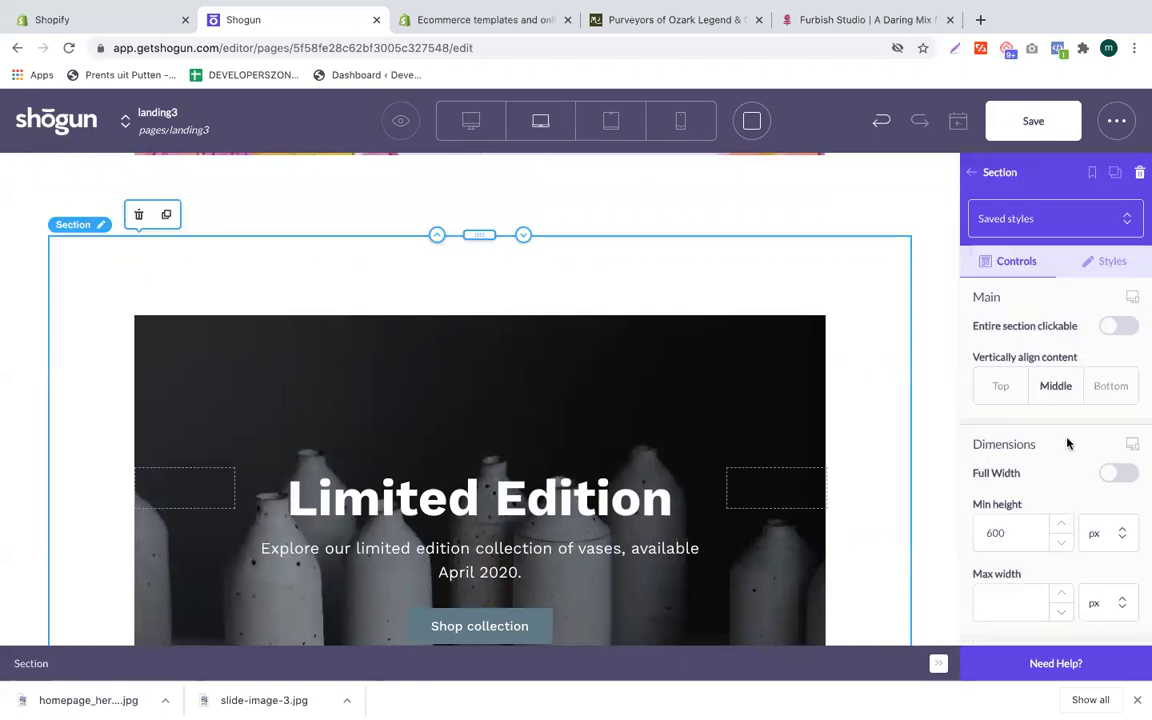
{"action": "scroll", "coordinate": [1037, 379], "scroll_direction": "down", "scroll_amount": 2}
{"action": "scroll", "coordinate": [1037, 379], "scroll_direction": "down", "scroll_amount": 5}
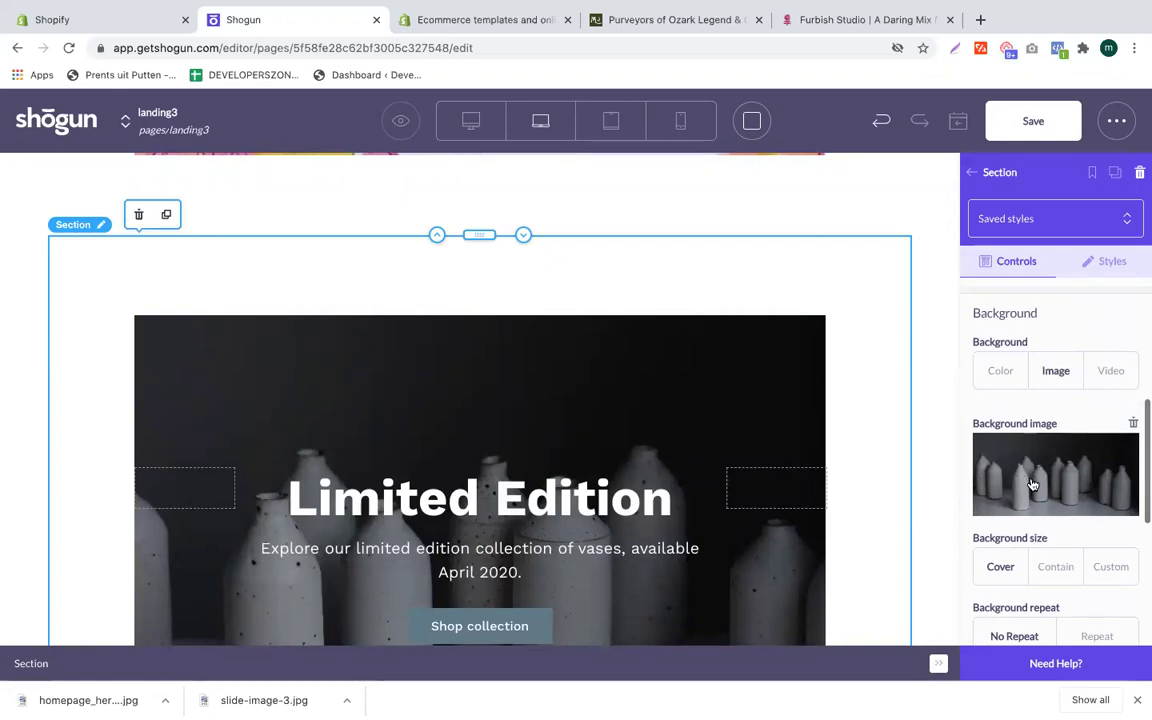
{"action": "left_click", "coordinate": [1033, 485]}
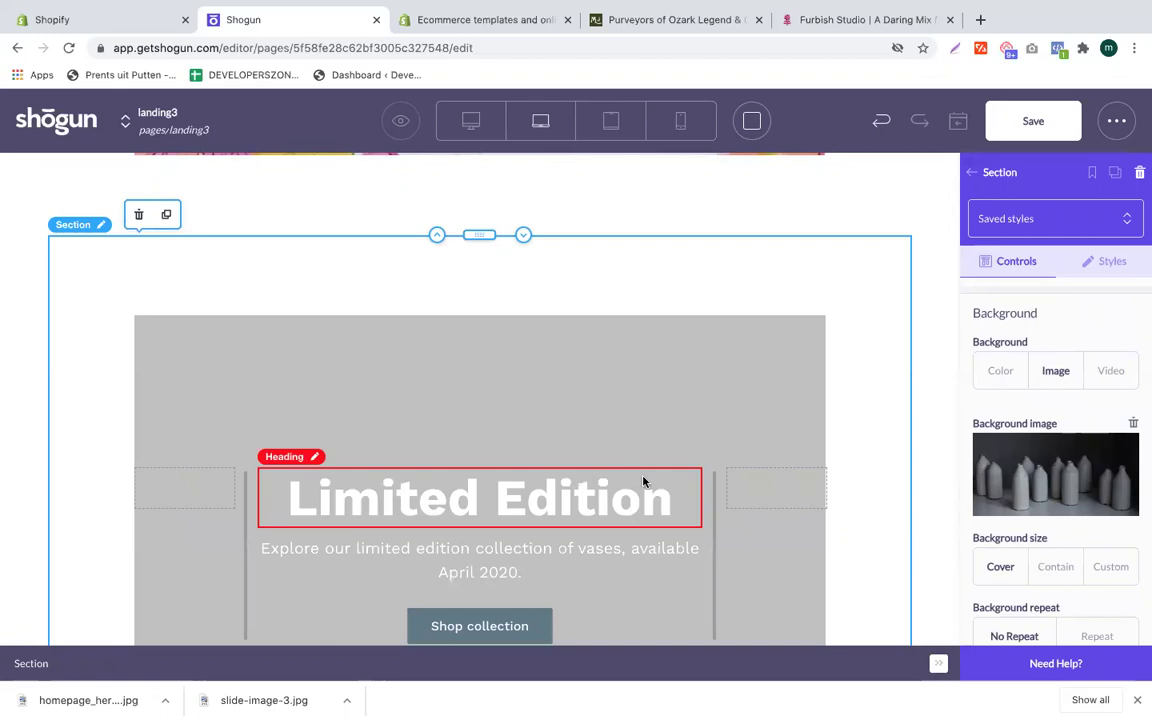
{"action": "scroll", "coordinate": [893, 375], "scroll_direction": "down", "scroll_amount": 3}
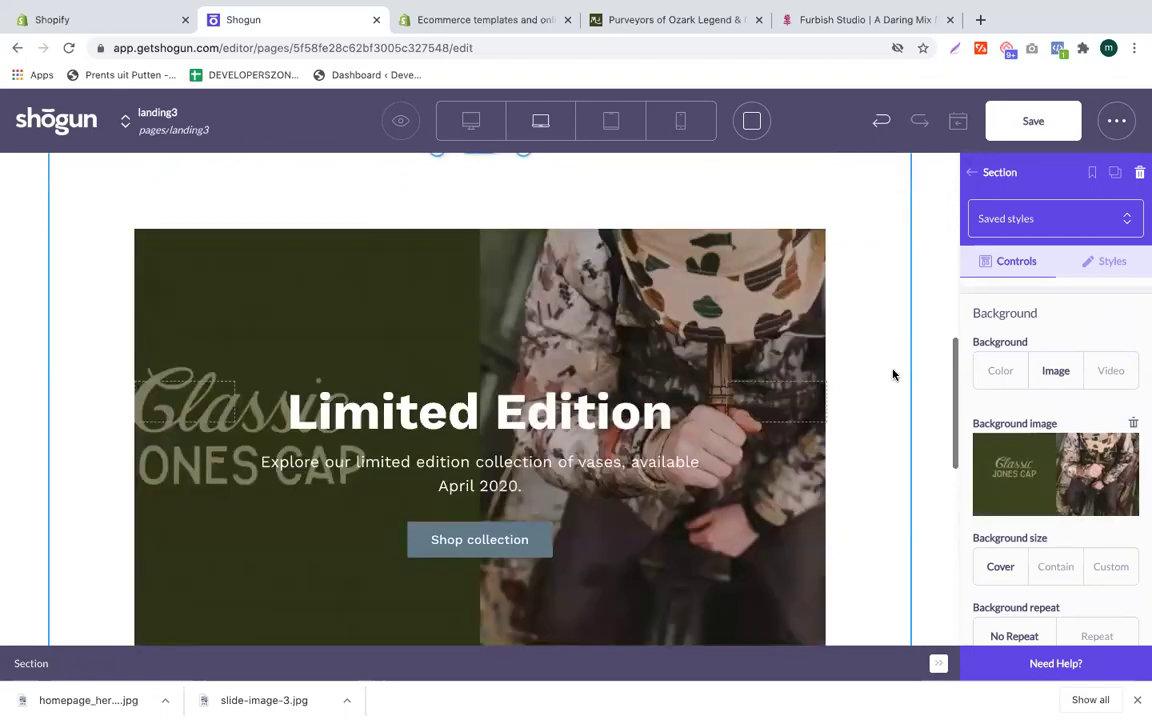
{"action": "left_click", "coordinate": [364, 372]}
{"action": "double_click", "coordinate": [364, 372]}
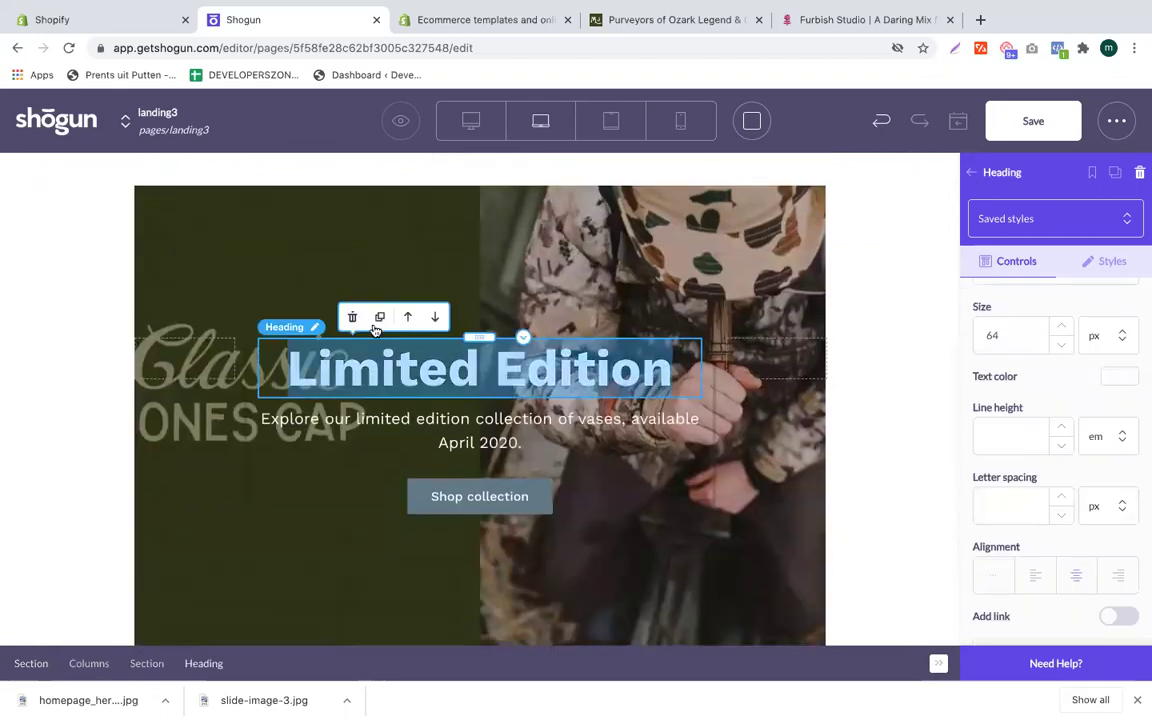
Step: Delete the 'Limited Edition' heading and the collection subtitle text from the hero
{"action": "left_click", "coordinate": [352, 317]}
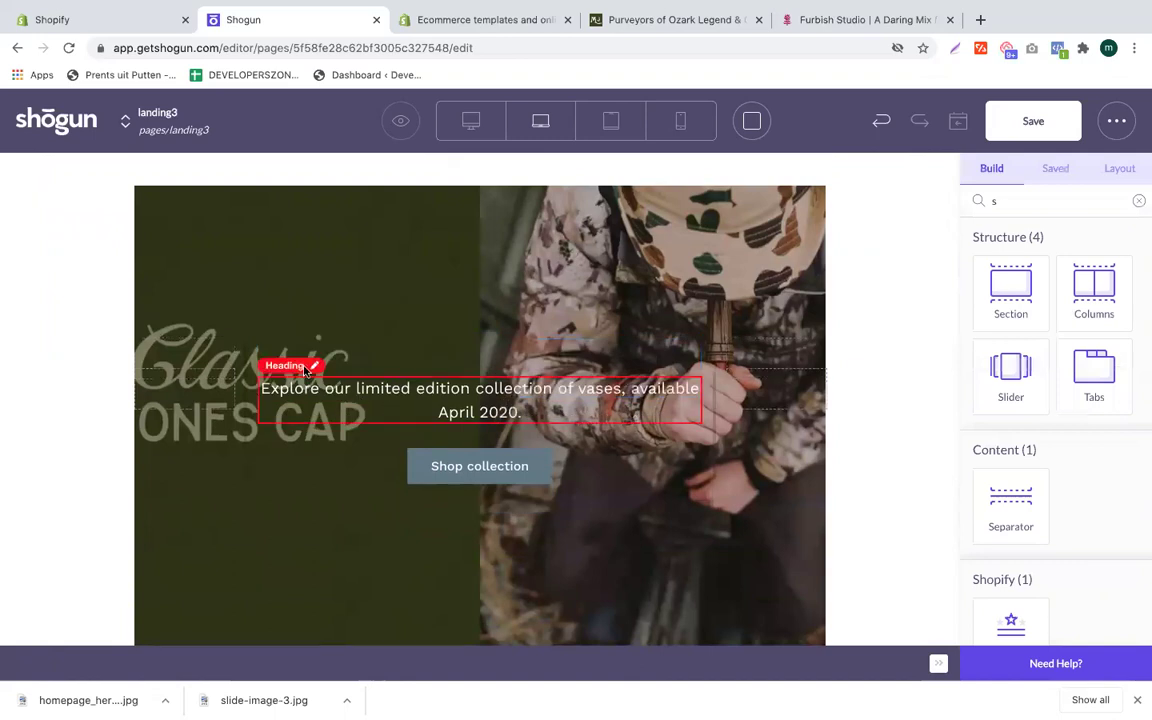
{"action": "left_click", "coordinate": [280, 362]}
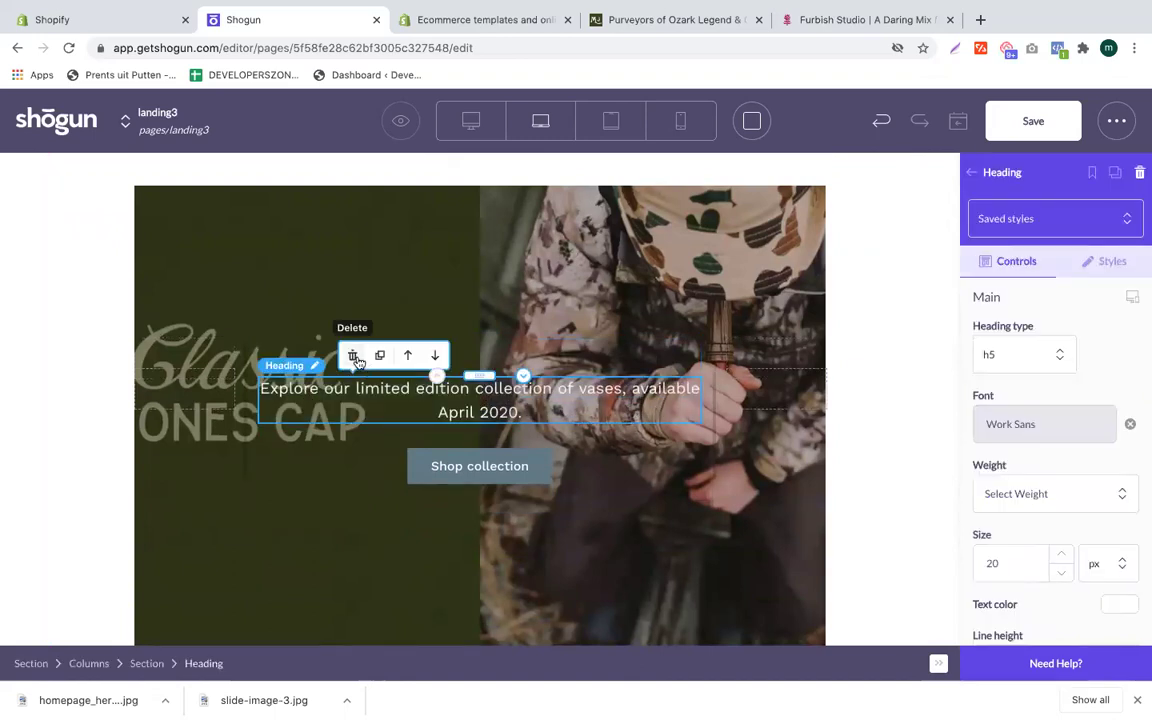
{"action": "left_click", "coordinate": [353, 356]}
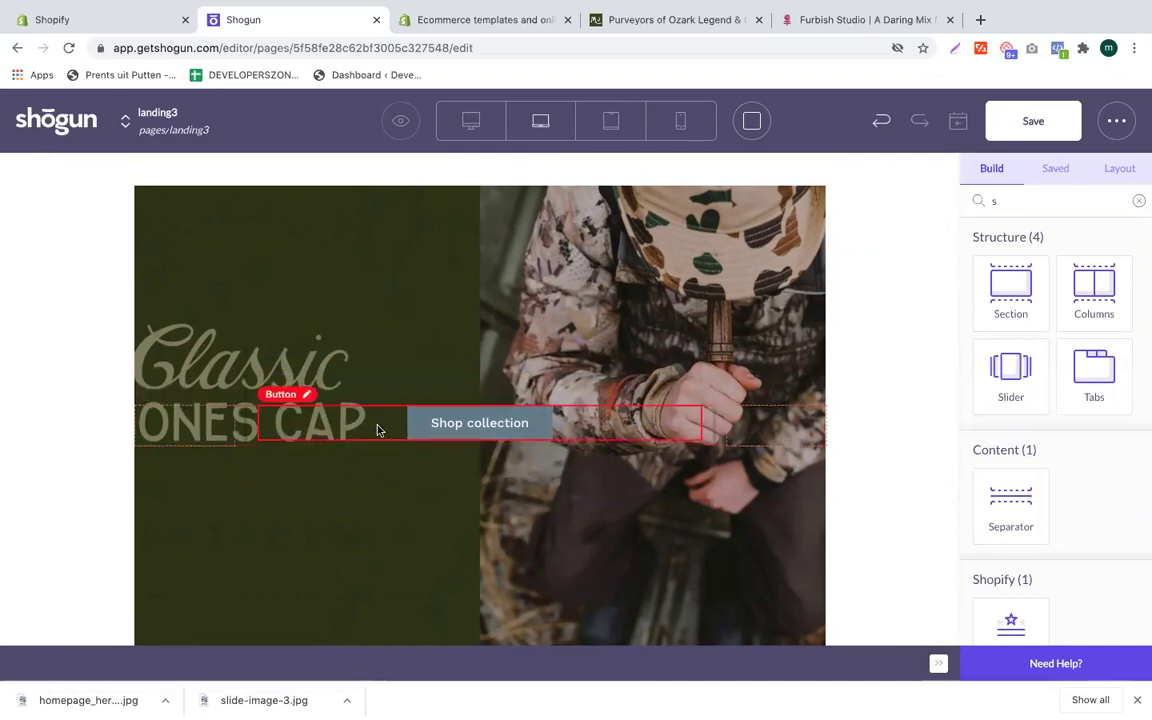
Step: Left-align the Shop collection button and try a 200 top margin, then clear it
{"action": "left_click", "coordinate": [305, 417]}
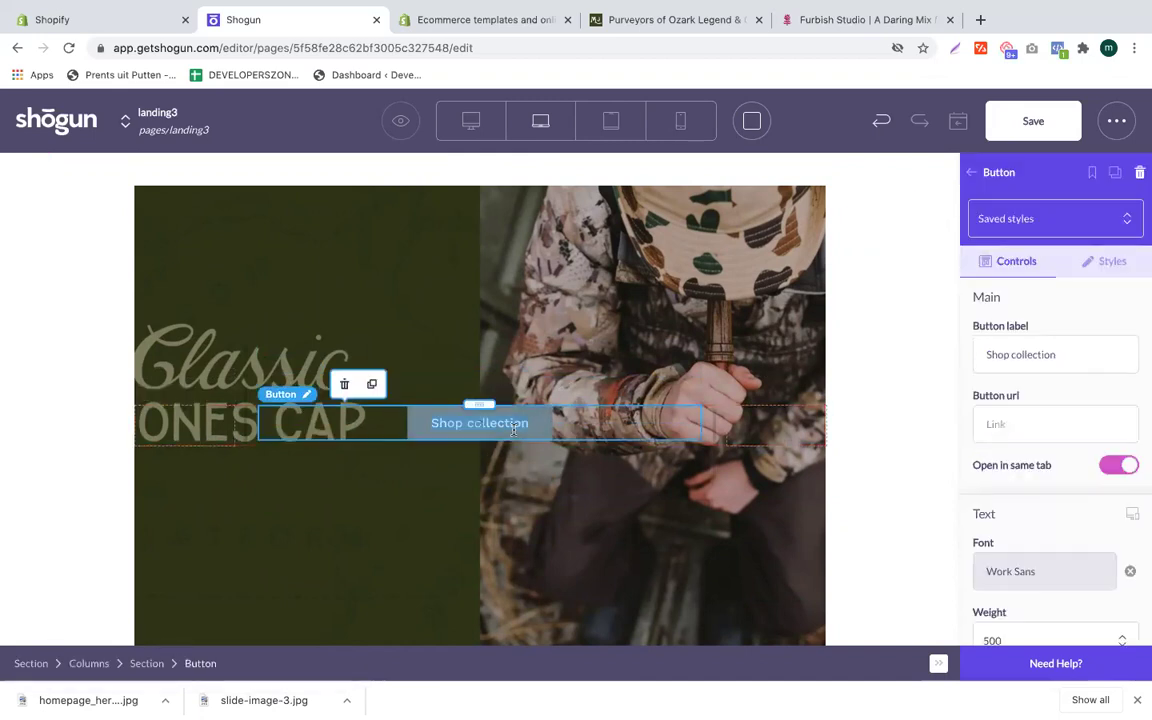
{"action": "left_click", "coordinate": [1094, 266]}
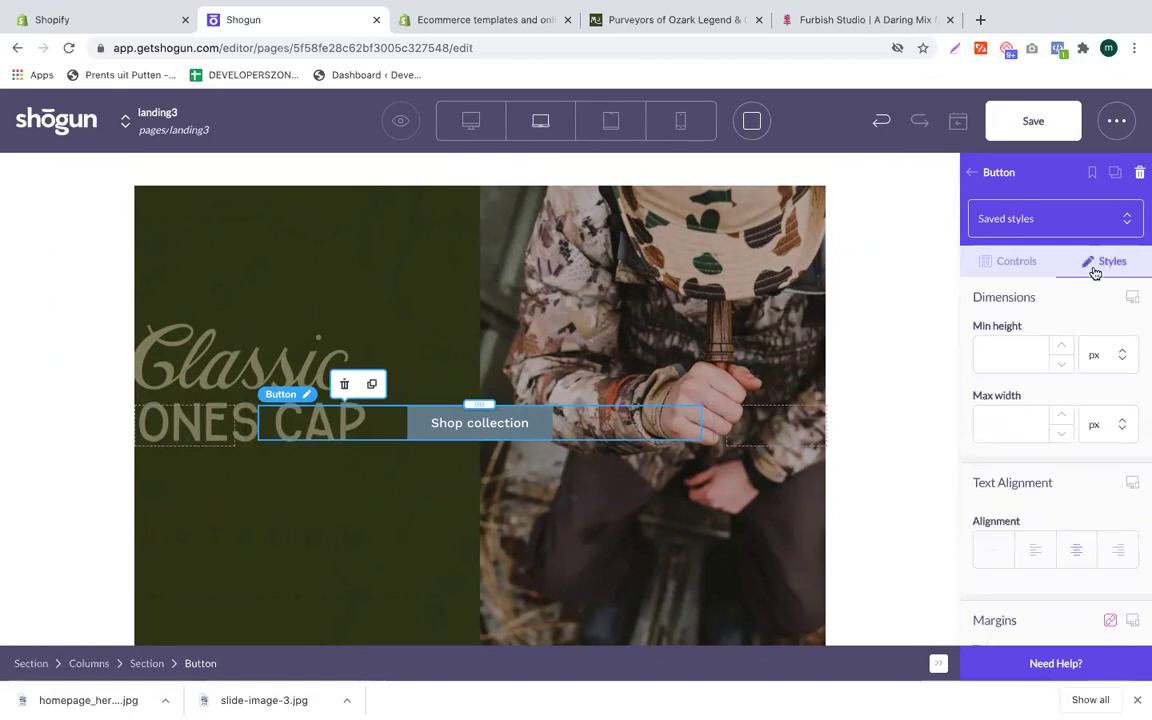
{"action": "scroll", "coordinate": [1008, 420], "scroll_direction": "down", "scroll_amount": 3}
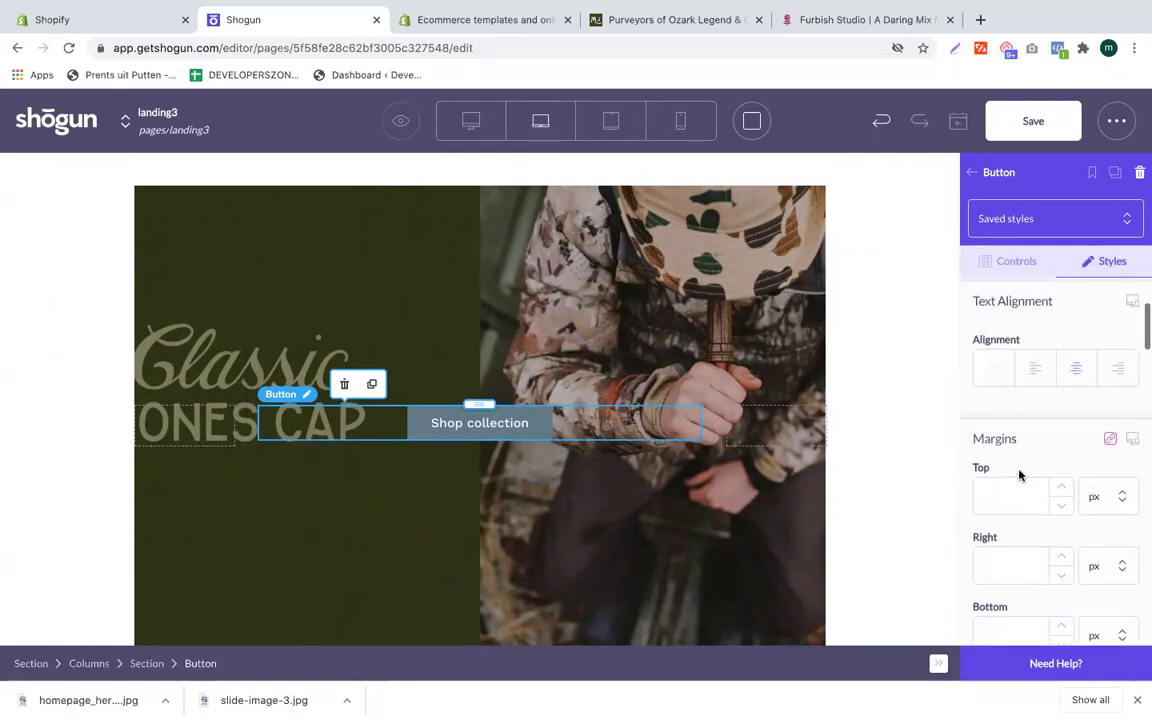
{"action": "left_click", "coordinate": [1033, 383]}
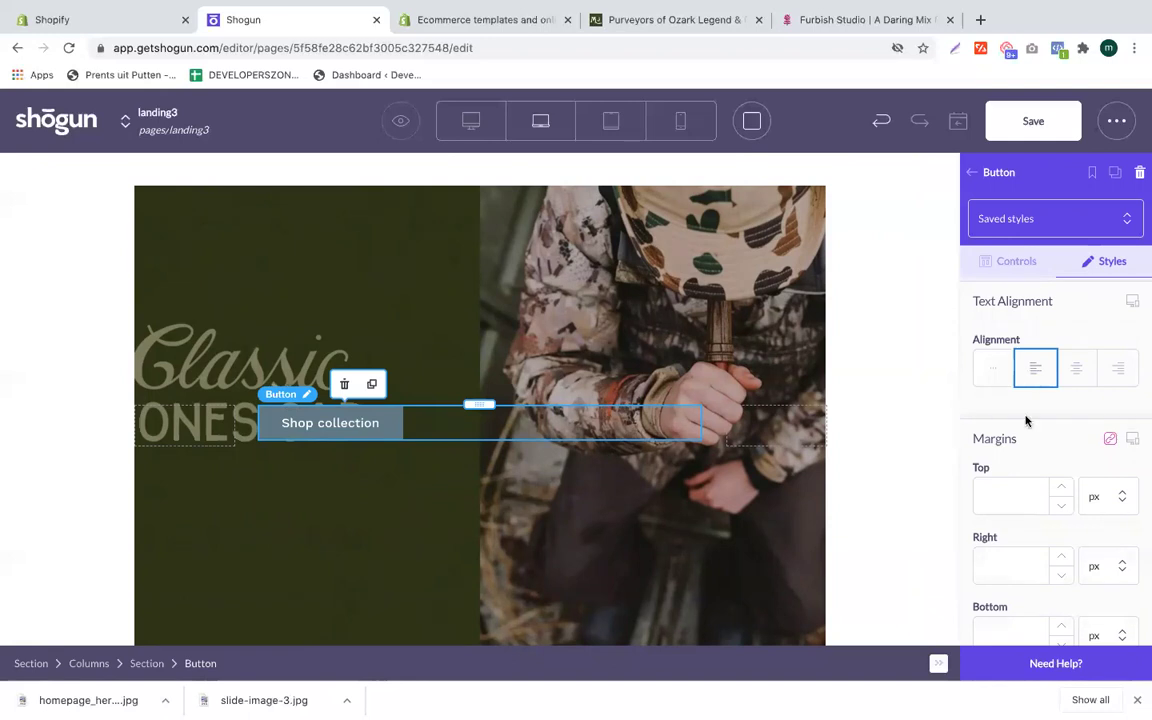
{"action": "left_click", "coordinate": [1000, 507]}
{"action": "type", "text": "200"}
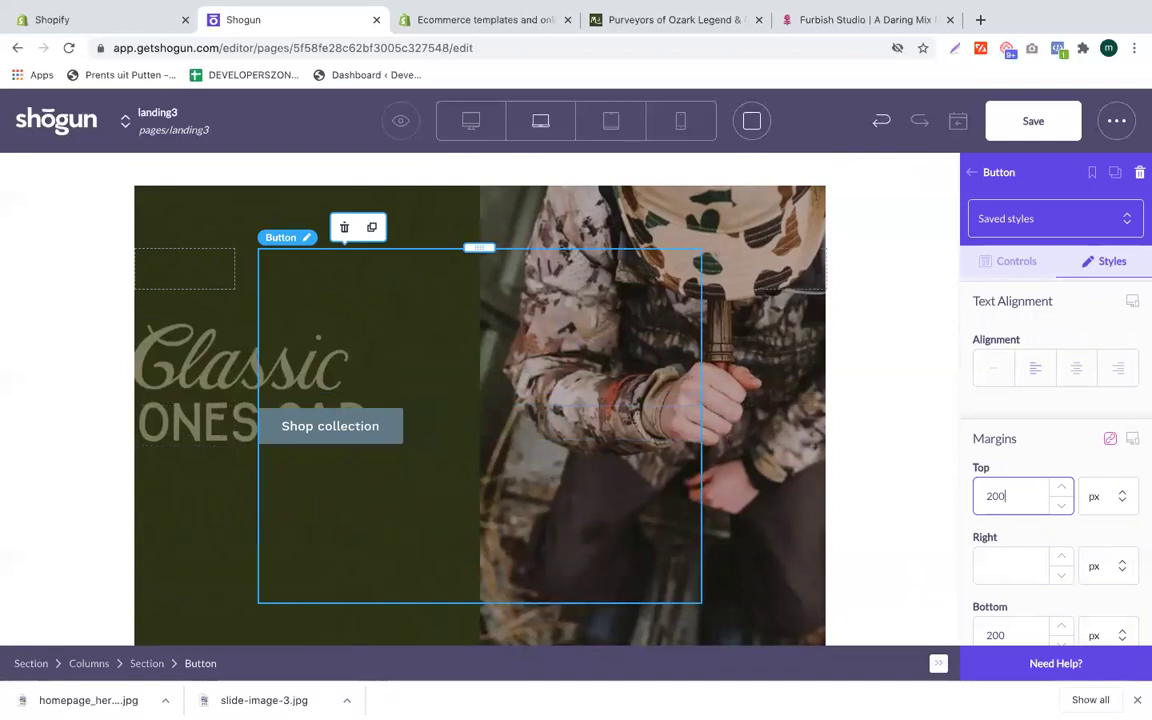
{"action": "key", "text": "BackSpace"}
{"action": "key", "text": "BackSpace"}
{"action": "key", "text": "BackSpace"}
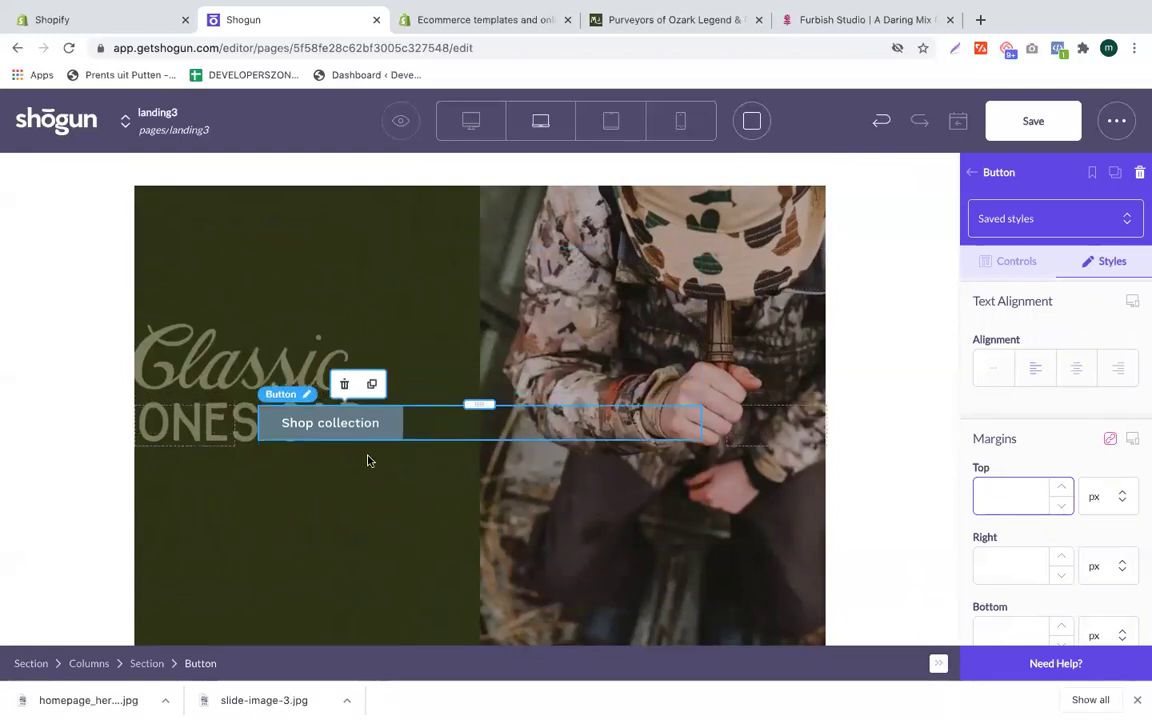
Step: Reselect the button and set its background vertical position to Center
{"action": "left_click", "coordinate": [301, 416]}
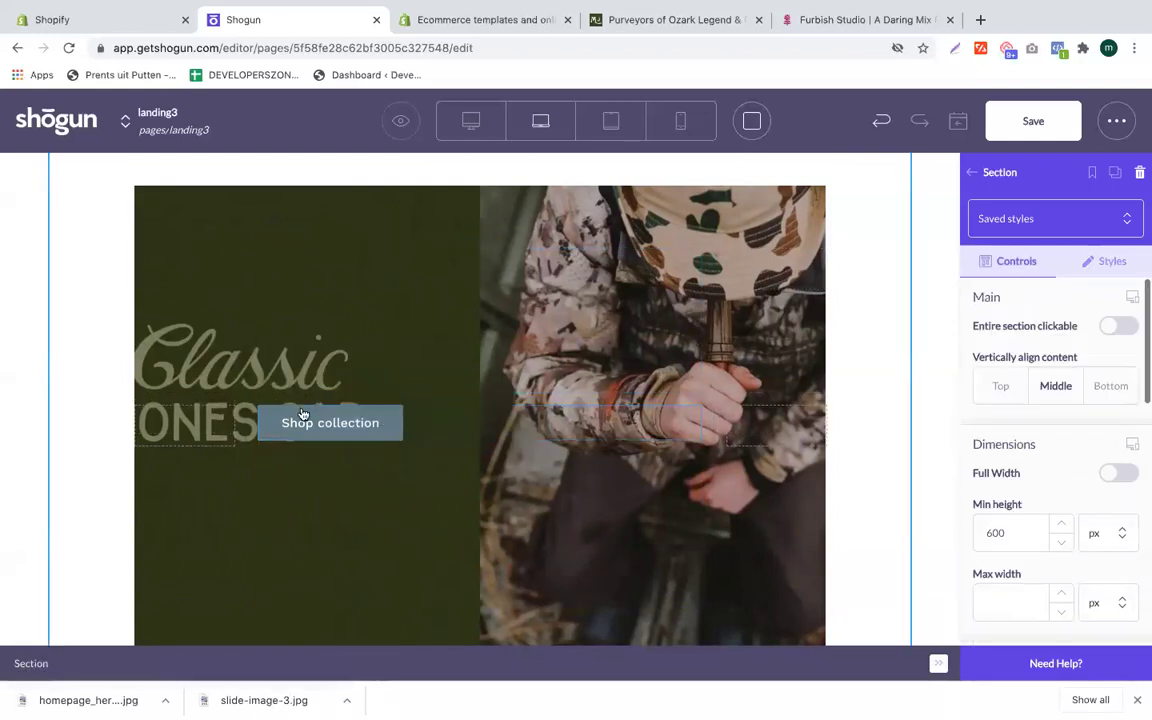
{"action": "left_click", "coordinate": [301, 416]}
{"action": "scroll", "coordinate": [1040, 408], "scroll_direction": "down", "scroll_amount": 3}
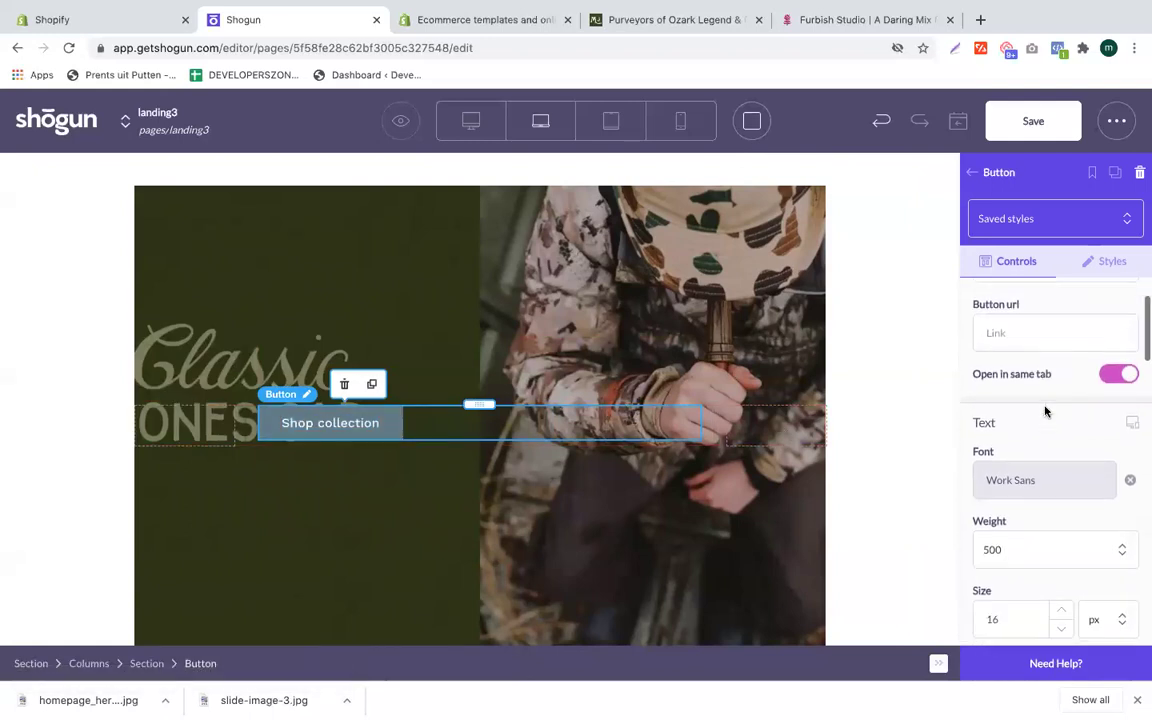
{"action": "scroll", "coordinate": [1045, 410], "scroll_direction": "down", "scroll_amount": 5}
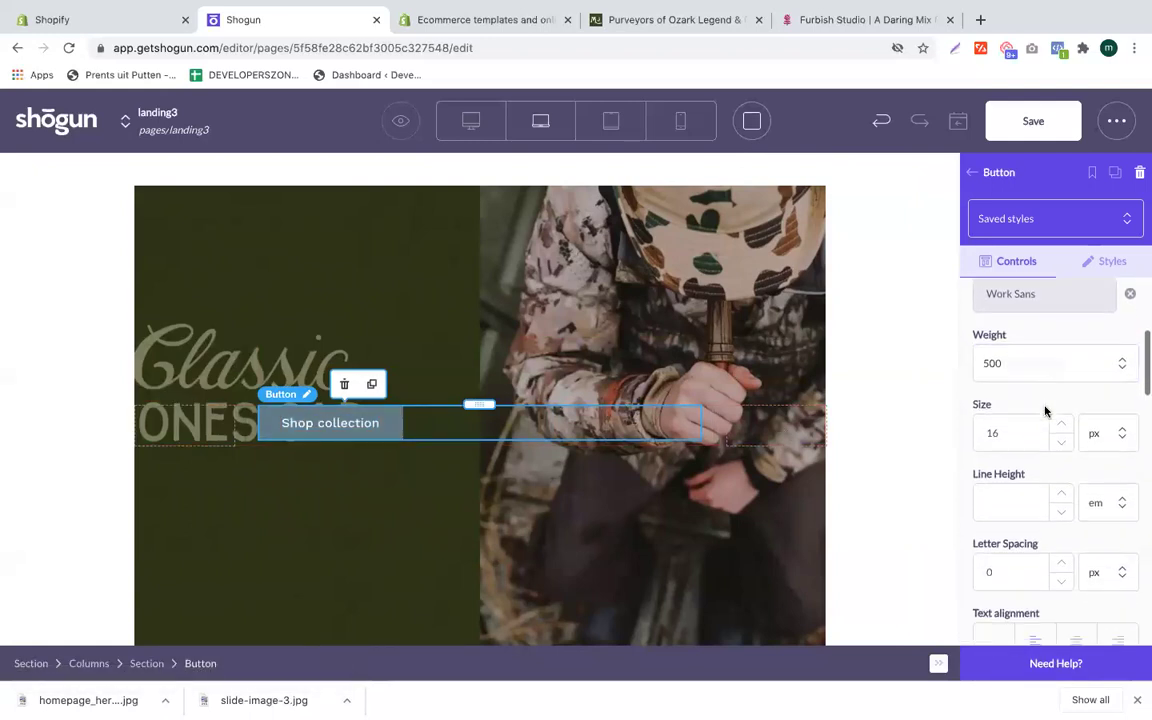
{"action": "scroll", "coordinate": [1045, 410], "scroll_direction": "down", "scroll_amount": 2}
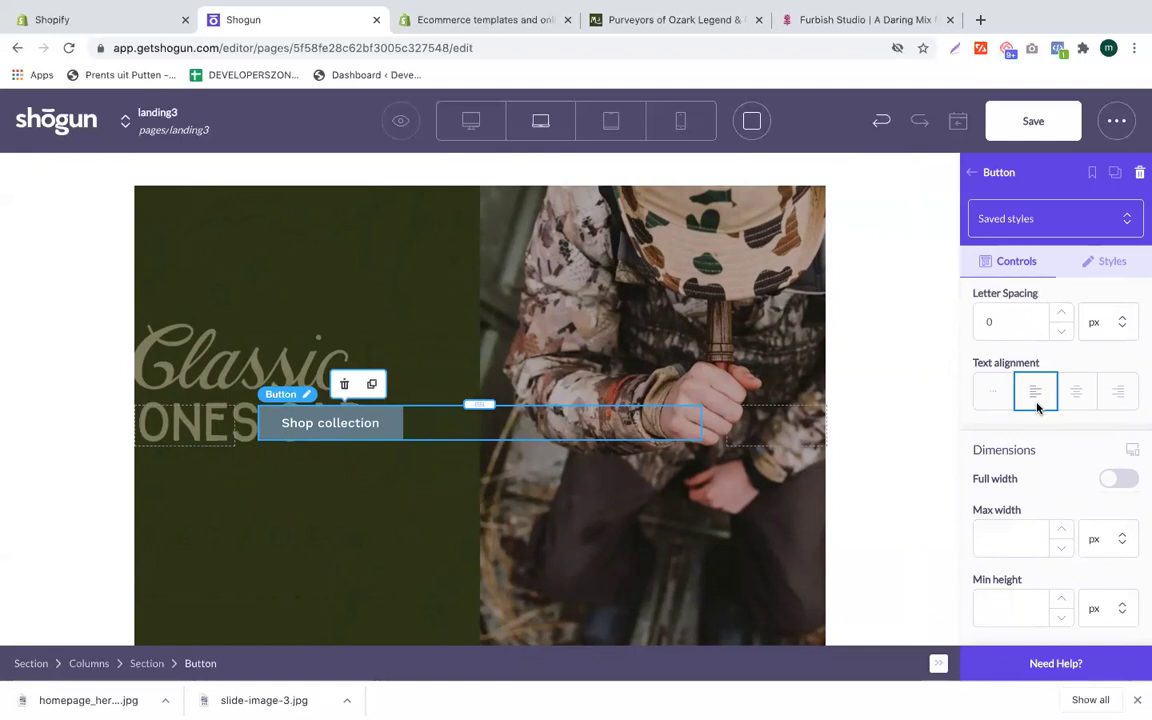
{"action": "scroll", "coordinate": [998, 511], "scroll_direction": "down", "scroll_amount": 5}
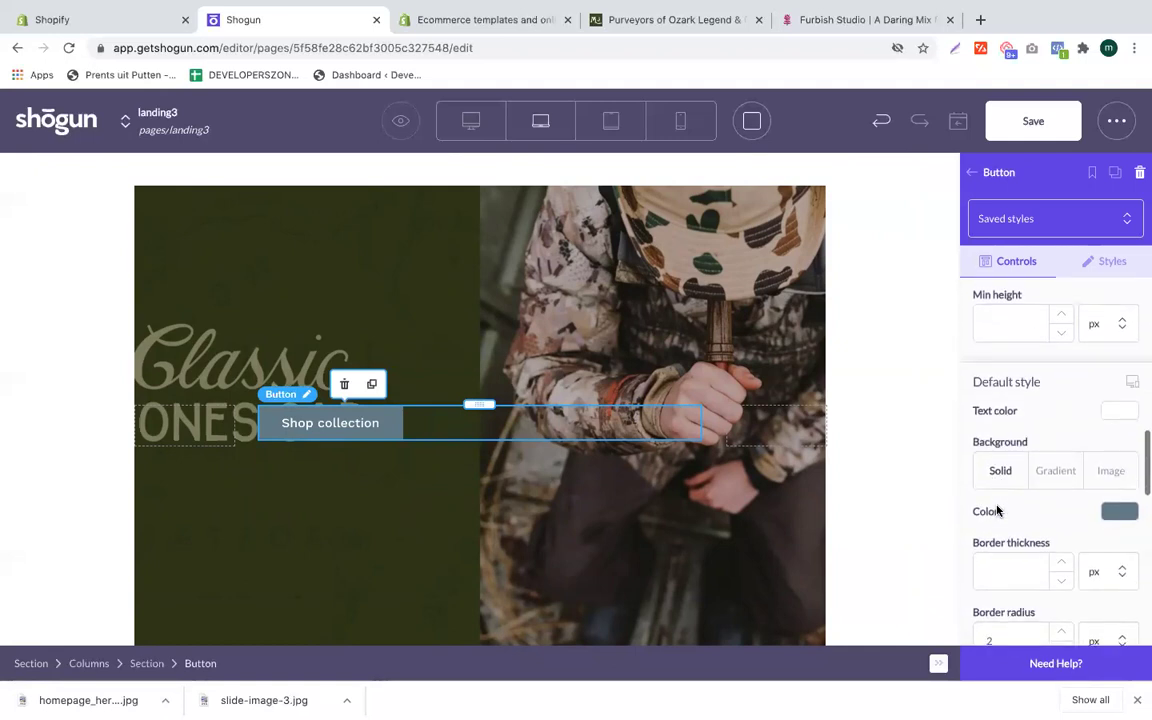
{"action": "scroll", "coordinate": [1021, 515], "scroll_direction": "down", "scroll_amount": 5}
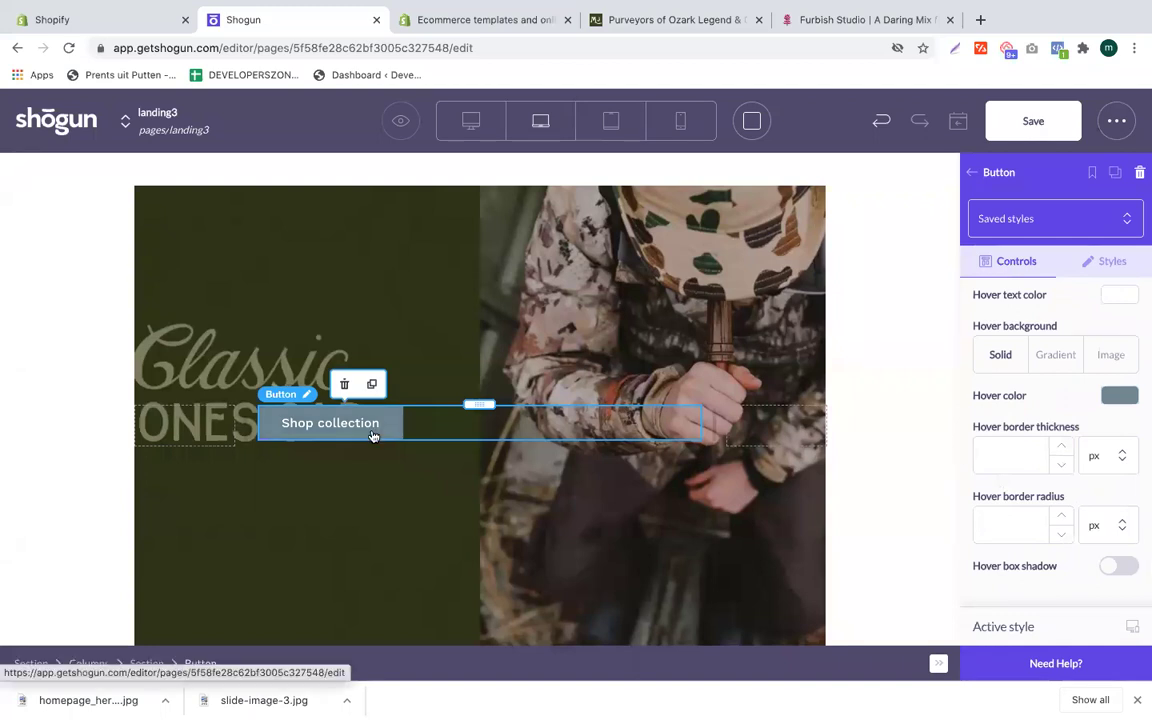
{"action": "left_click", "coordinate": [1107, 262]}
{"action": "scroll", "coordinate": [1098, 442], "scroll_direction": "up", "scroll_amount": 1}
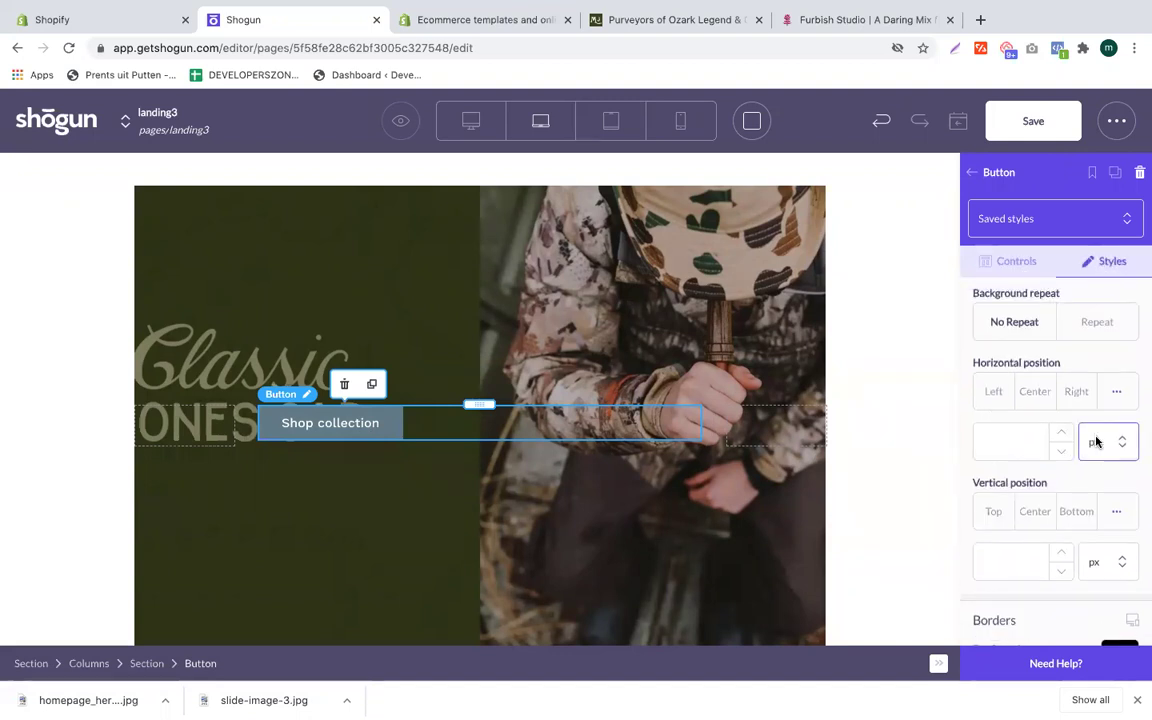
{"action": "scroll", "coordinate": [1049, 481], "scroll_direction": "up", "scroll_amount": 1}
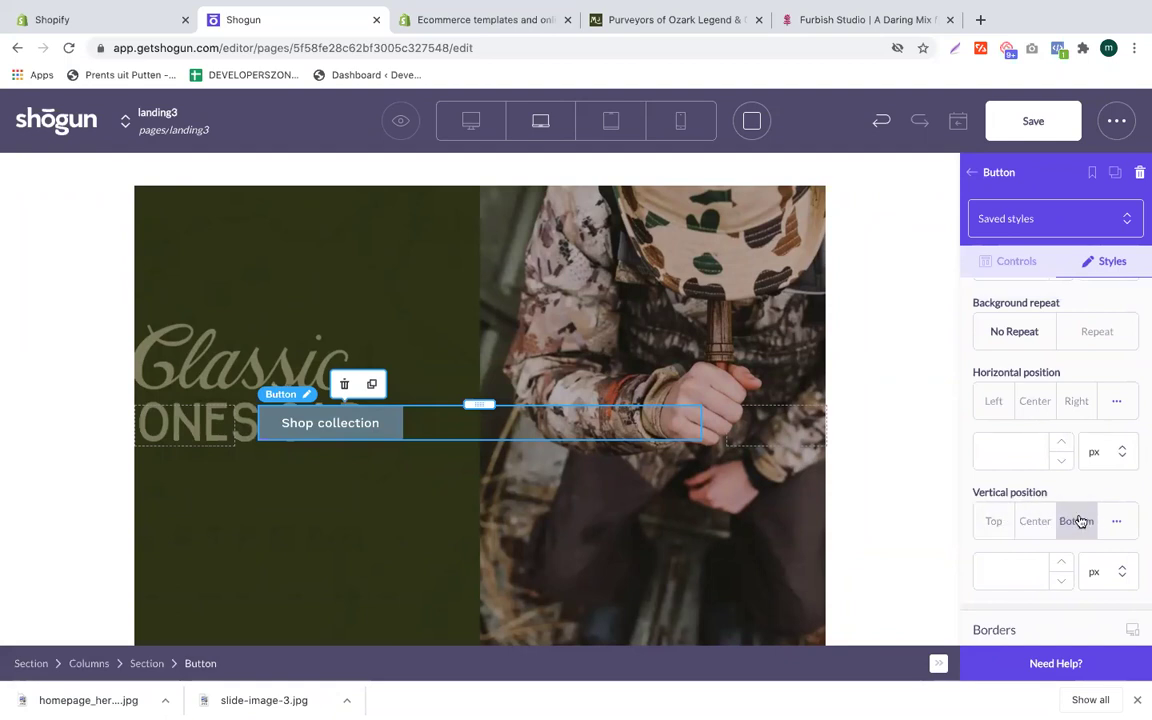
{"action": "left_click", "coordinate": [990, 526]}
{"action": "left_click", "coordinate": [1030, 525]}
{"action": "scroll", "coordinate": [1025, 460], "scroll_direction": "up", "scroll_amount": 5}
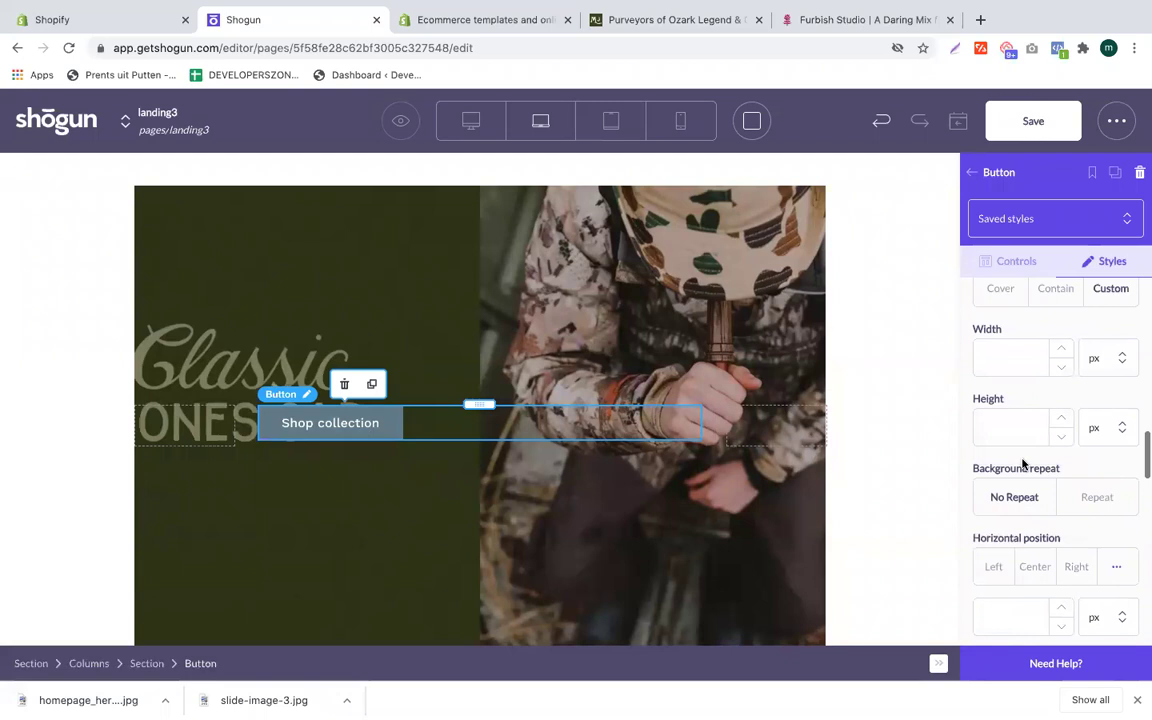
{"action": "scroll", "coordinate": [1028, 420], "scroll_direction": "up", "scroll_amount": 4}
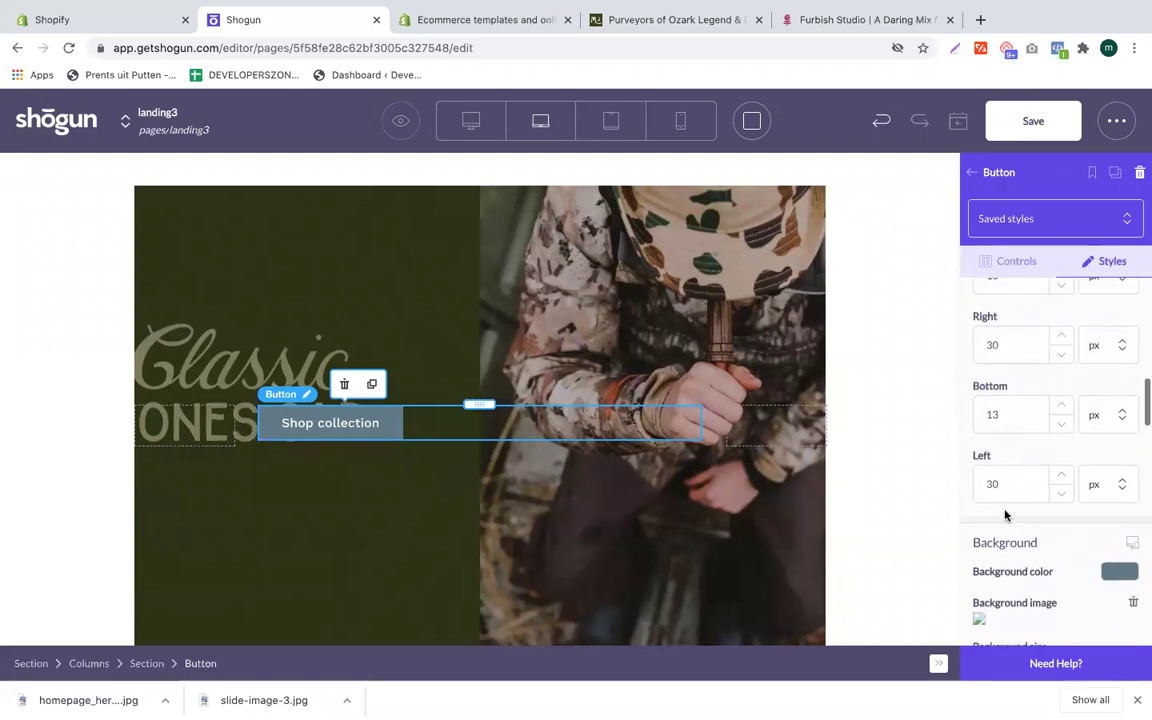
{"action": "scroll", "coordinate": [1030, 403], "scroll_direction": "up", "scroll_amount": 2}
Step: Set the button's top padding to 1
{"action": "left_click", "coordinate": [1015, 387]}
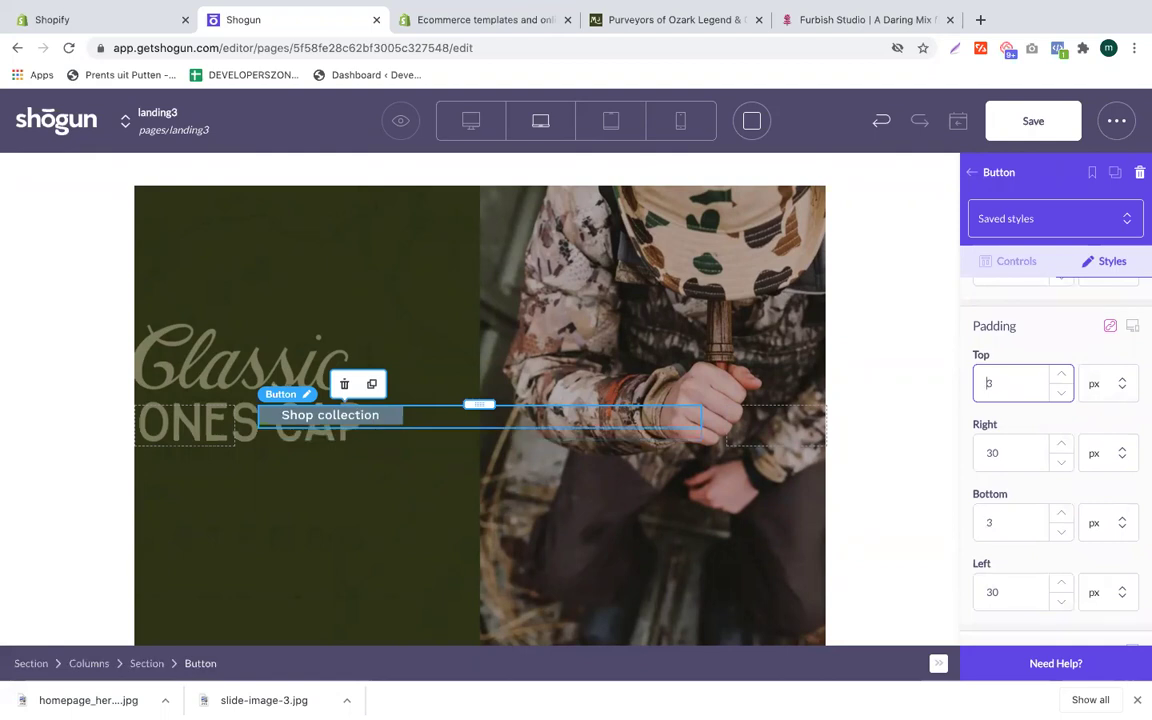
{"action": "type", "text": "1"}
{"action": "key", "text": "BackSpace"}
{"action": "type", "text": "1"}
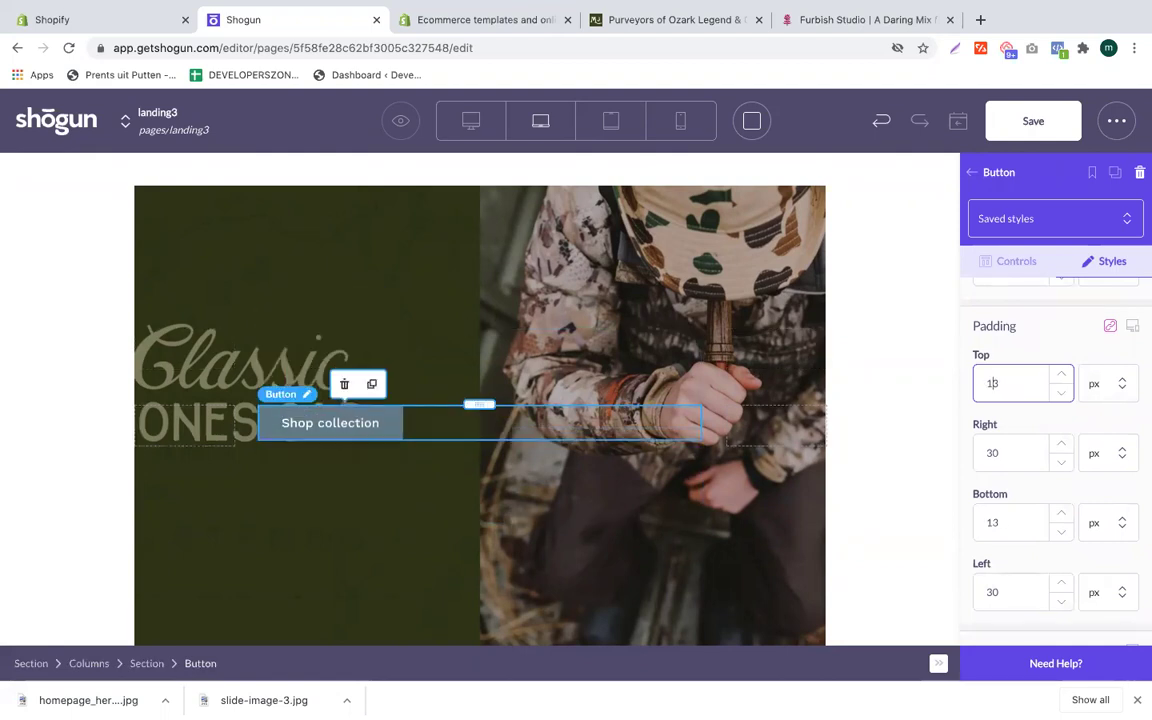
{"action": "scroll", "coordinate": [1041, 365], "scroll_direction": "up", "scroll_amount": 3}
{"action": "scroll", "coordinate": [1013, 353], "scroll_direction": "up", "scroll_amount": 4}
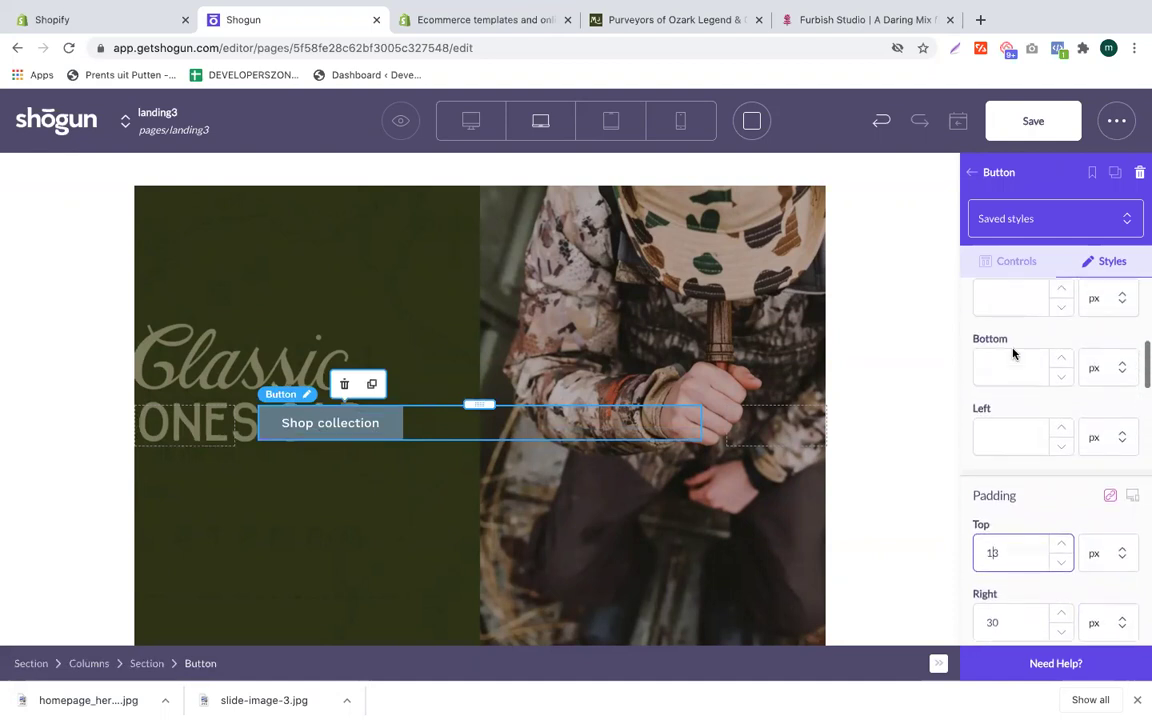
Step: Unlink the margins and give the button a 150 px top and -137 px left margin
{"action": "left_click", "coordinate": [1008, 462]}
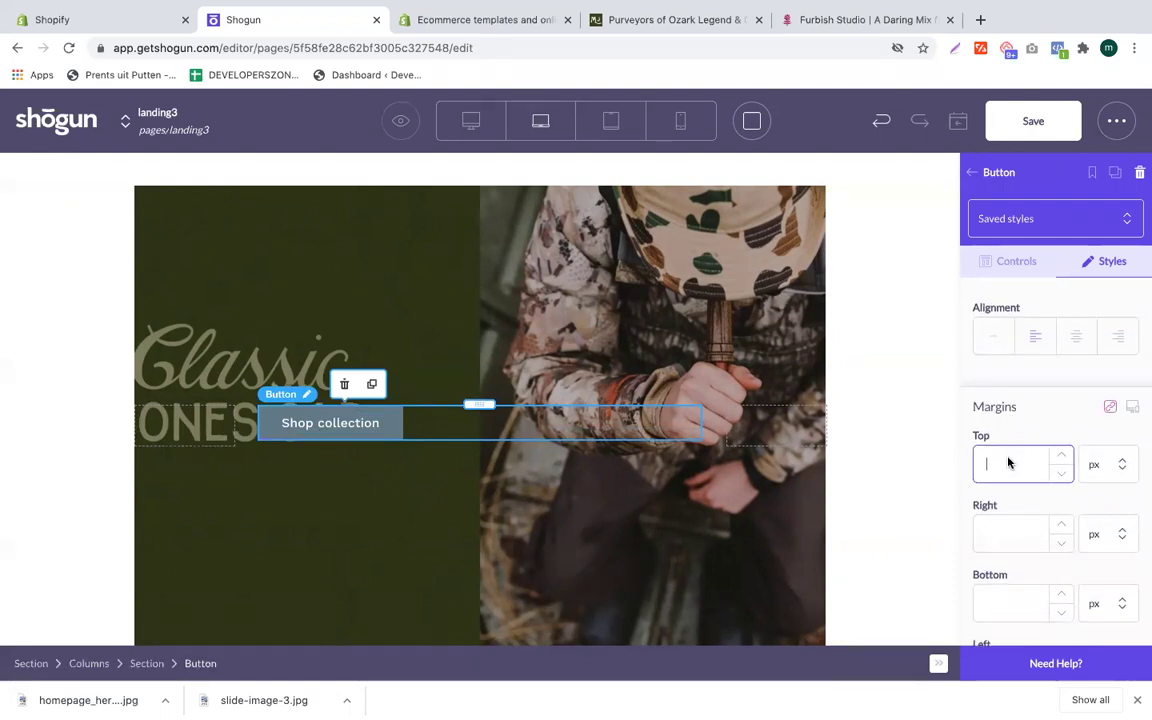
{"action": "left_click", "coordinate": [1110, 407]}
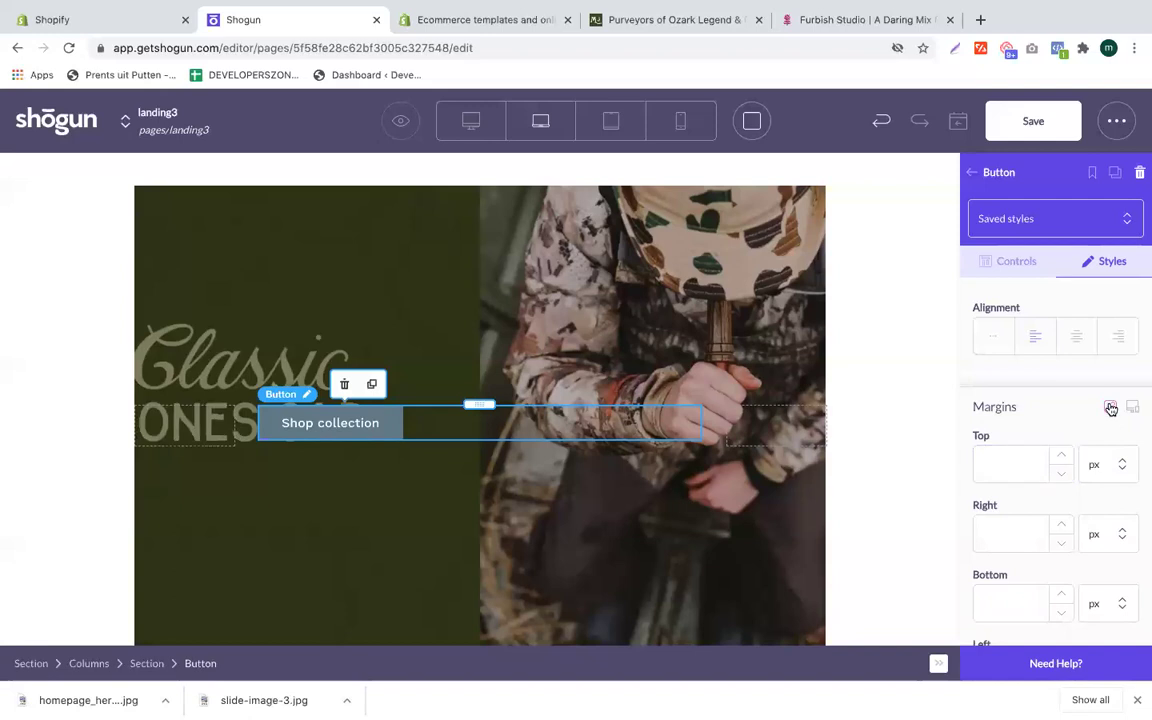
{"action": "left_click", "coordinate": [1007, 466]}
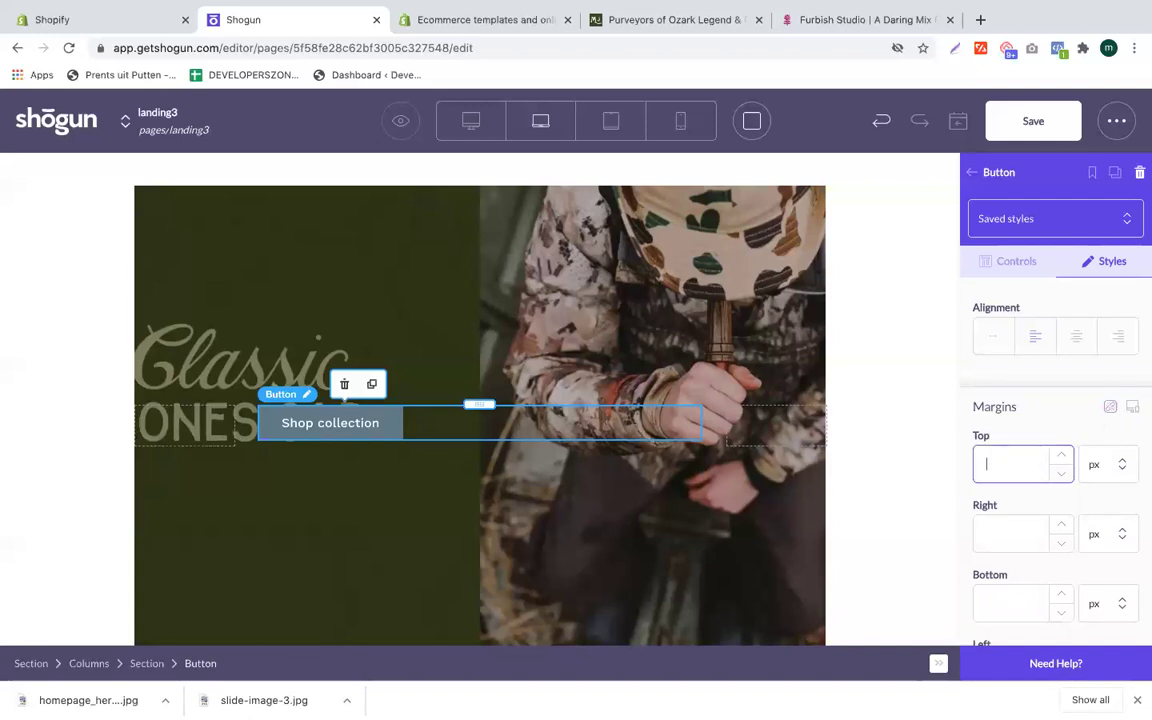
{"action": "type", "text": "50"}
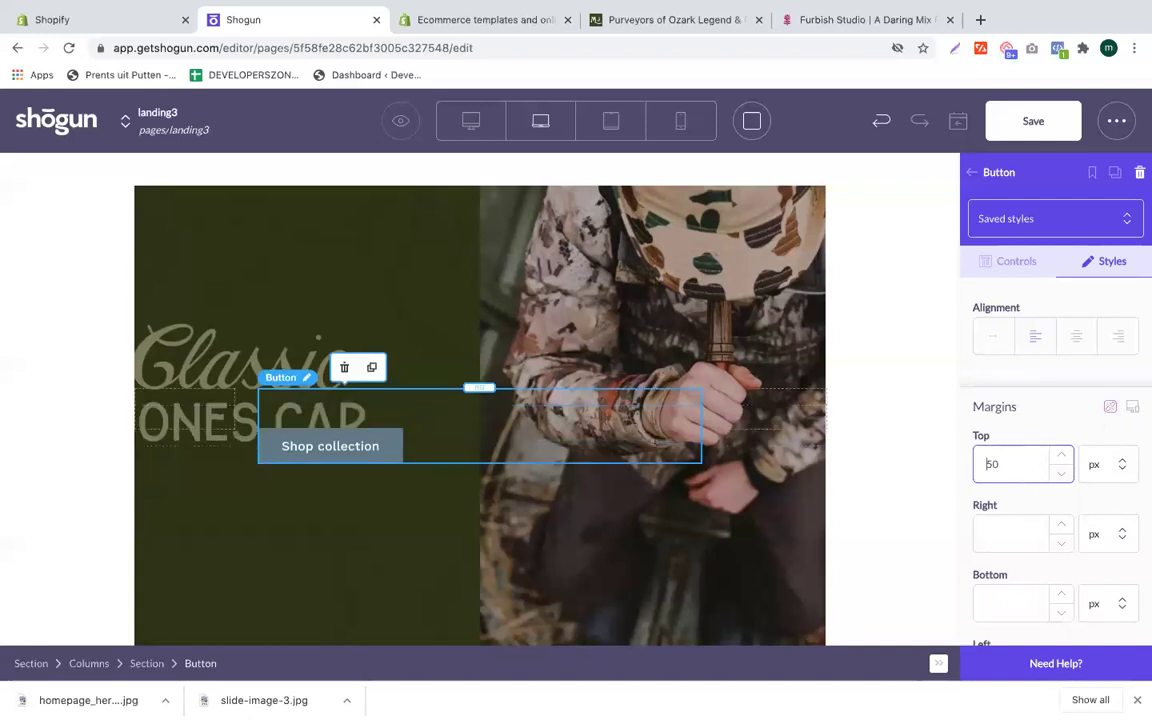
{"action": "type", "text": "1"}
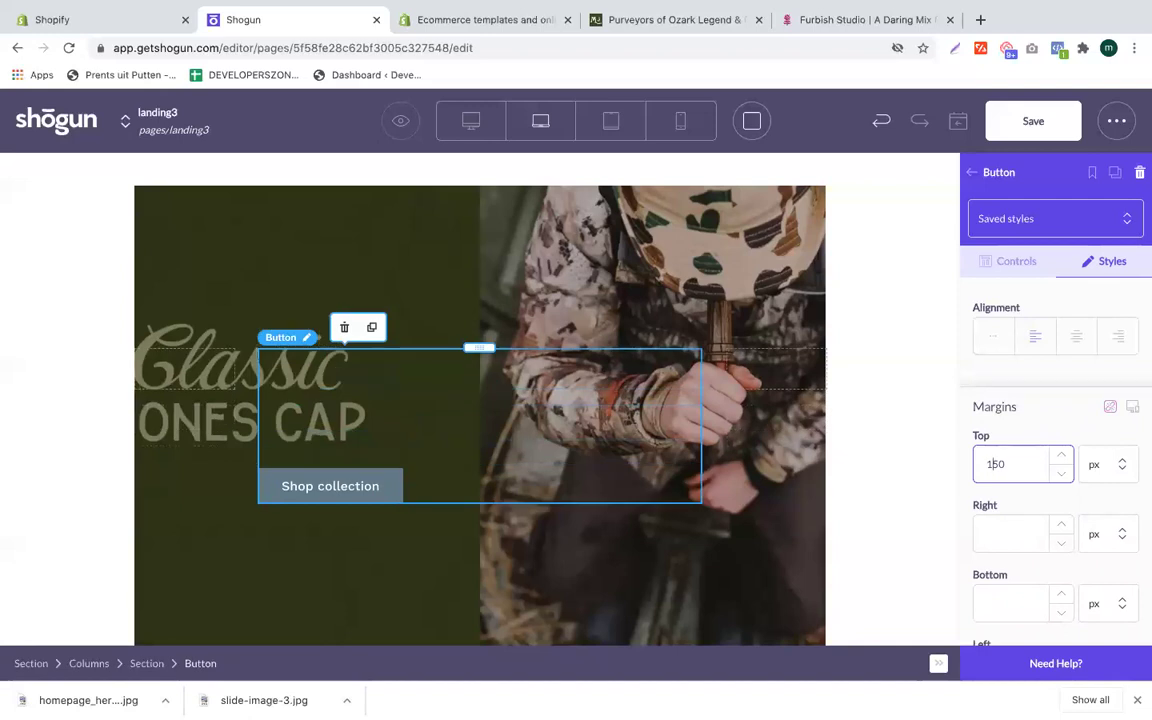
{"action": "left_click", "coordinate": [1024, 539]}
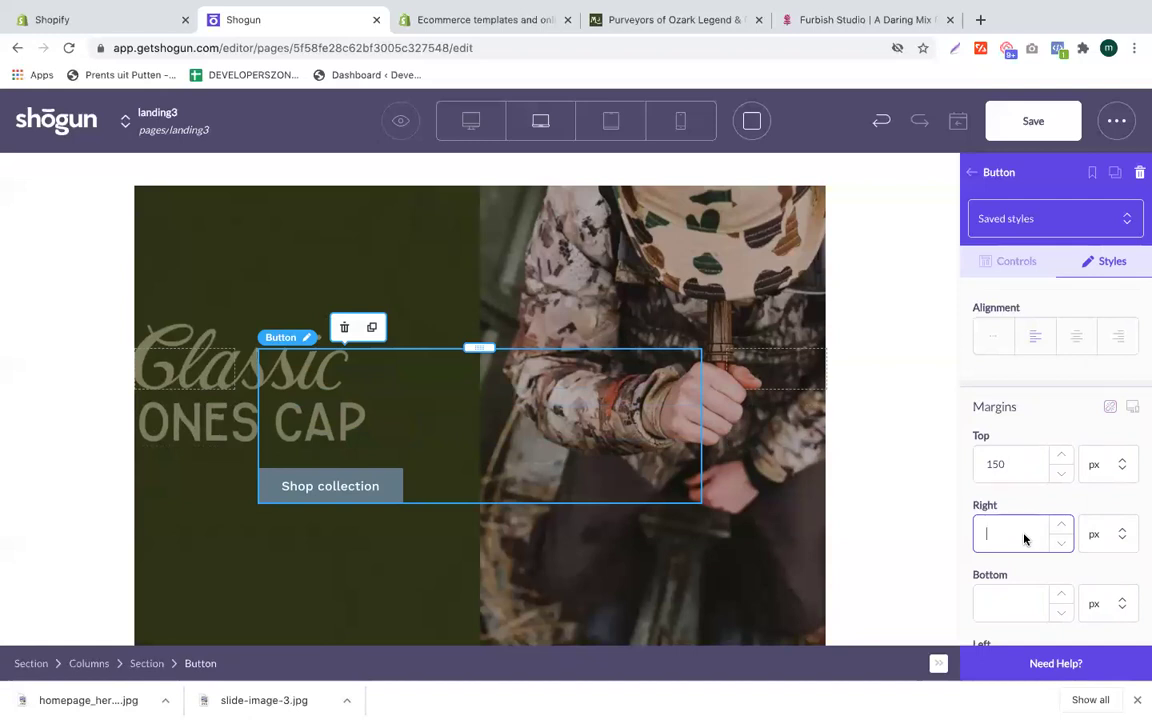
{"action": "scroll", "coordinate": [1000, 576], "scroll_direction": "down", "scroll_amount": 2}
{"action": "left_click", "coordinate": [1000, 595]}
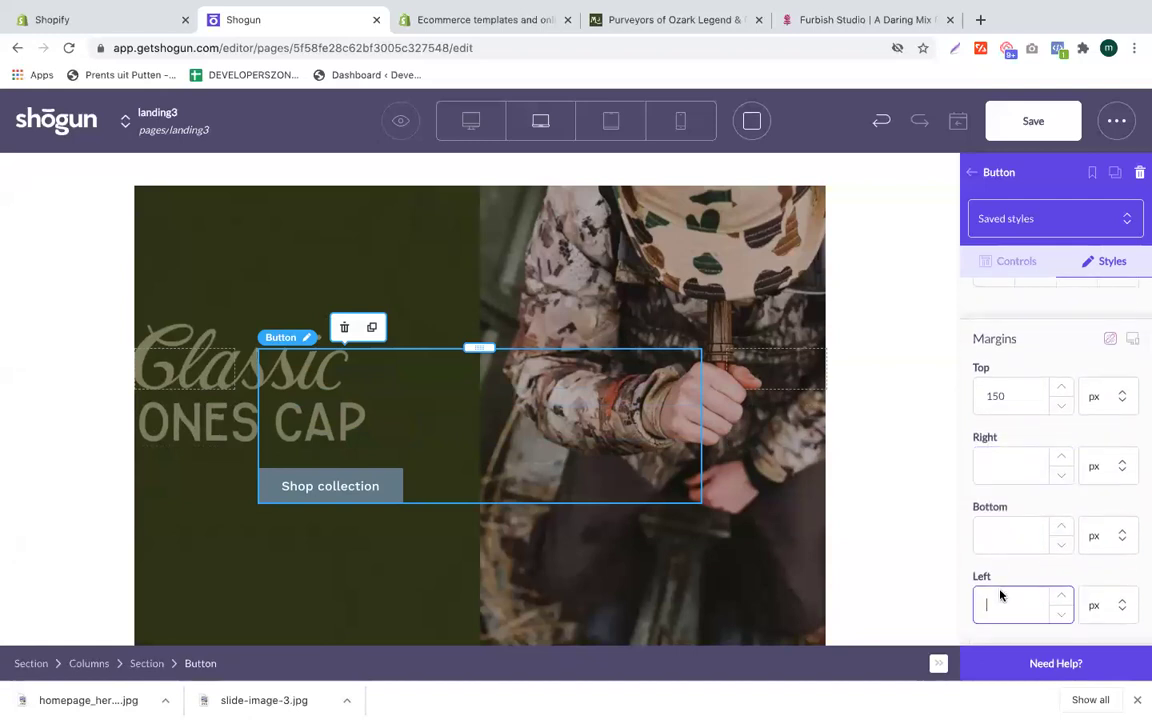
{"action": "type", "text": "-50"}
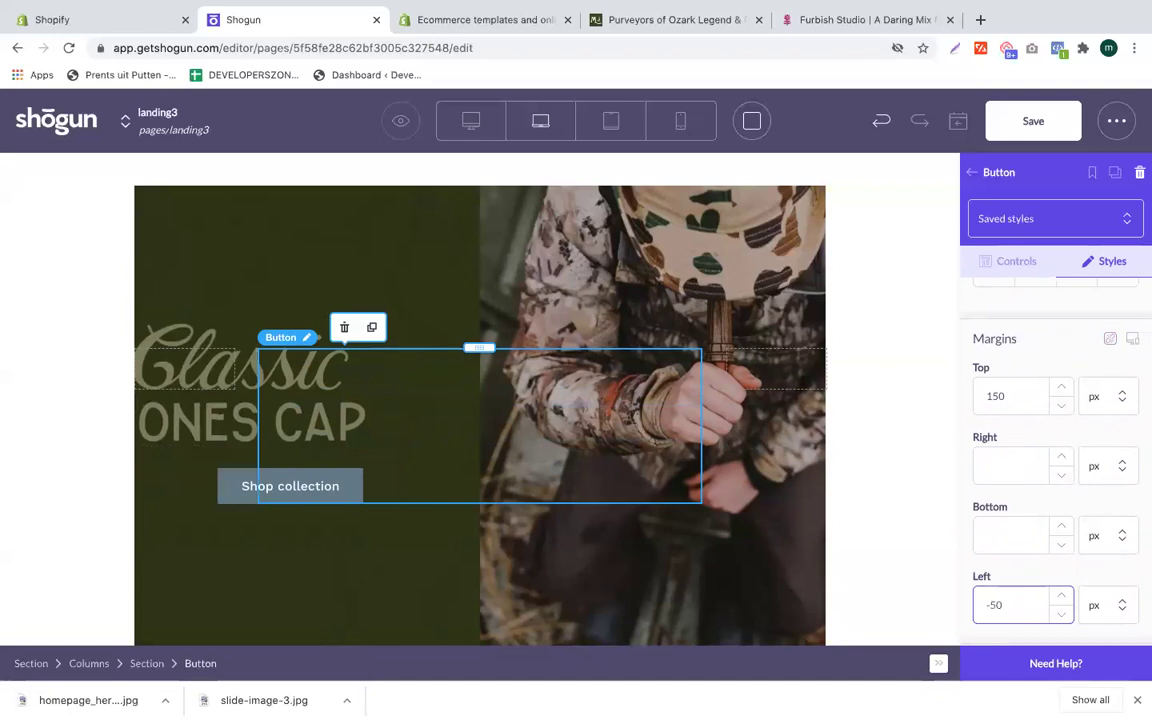
{"action": "type", "text": "1"}
{"action": "key", "text": "Up"}
{"action": "key", "text": "Up"}
{"action": "key", "text": "Up"}
{"action": "key", "text": "Up"}
{"action": "key", "text": "Up"}
{"action": "key", "text": "Up"}
{"action": "key", "text": "Up"}
{"action": "key", "text": "Up"}
{"action": "key", "text": "Up"}
{"action": "key", "text": "Up"}
{"action": "key", "text": "Up"}
{"action": "key", "text": "Up"}
{"action": "key", "text": "Up"}
{"action": "key", "text": "Up"}
{"action": "key", "text": "Up"}
{"action": "key", "text": "Up"}
{"action": "key", "text": "Down"}
{"action": "key", "text": "Down"}
{"action": "key", "text": "Down"}
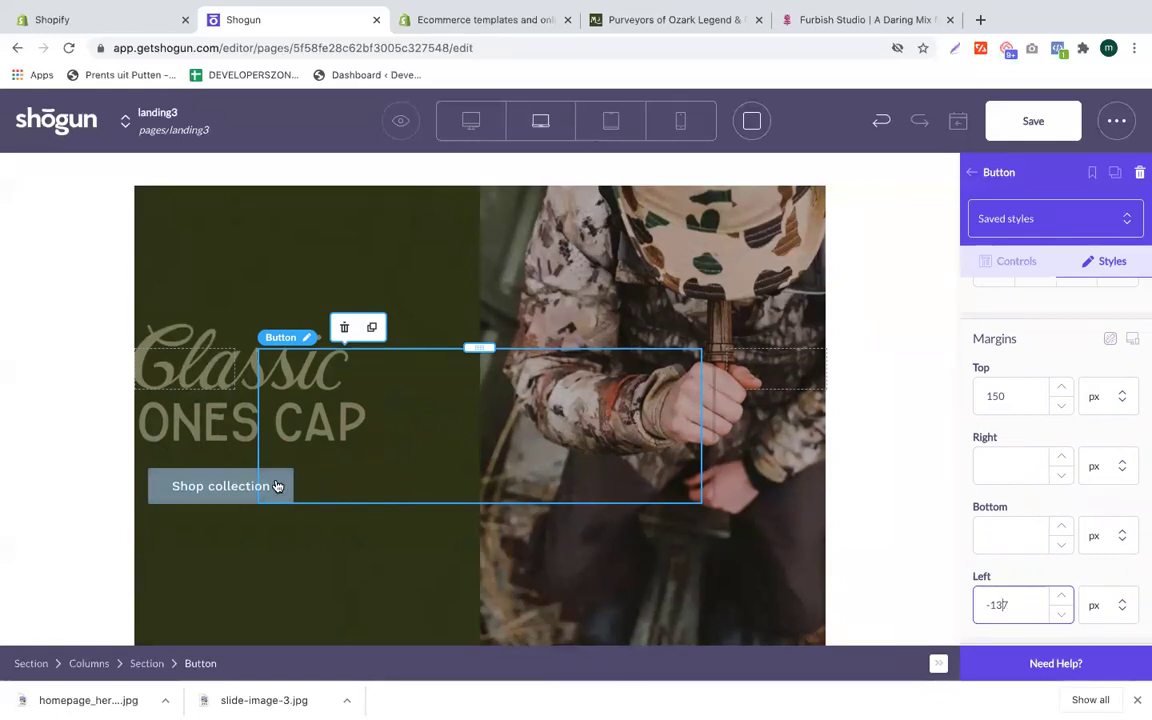
Step: Delete the subtitle text under the JOIN OUR MAILING LIST heading
{"action": "scroll", "coordinate": [409, 509], "scroll_direction": "down", "scroll_amount": 1}
{"action": "scroll", "coordinate": [409, 509], "scroll_direction": "down", "scroll_amount": 4}
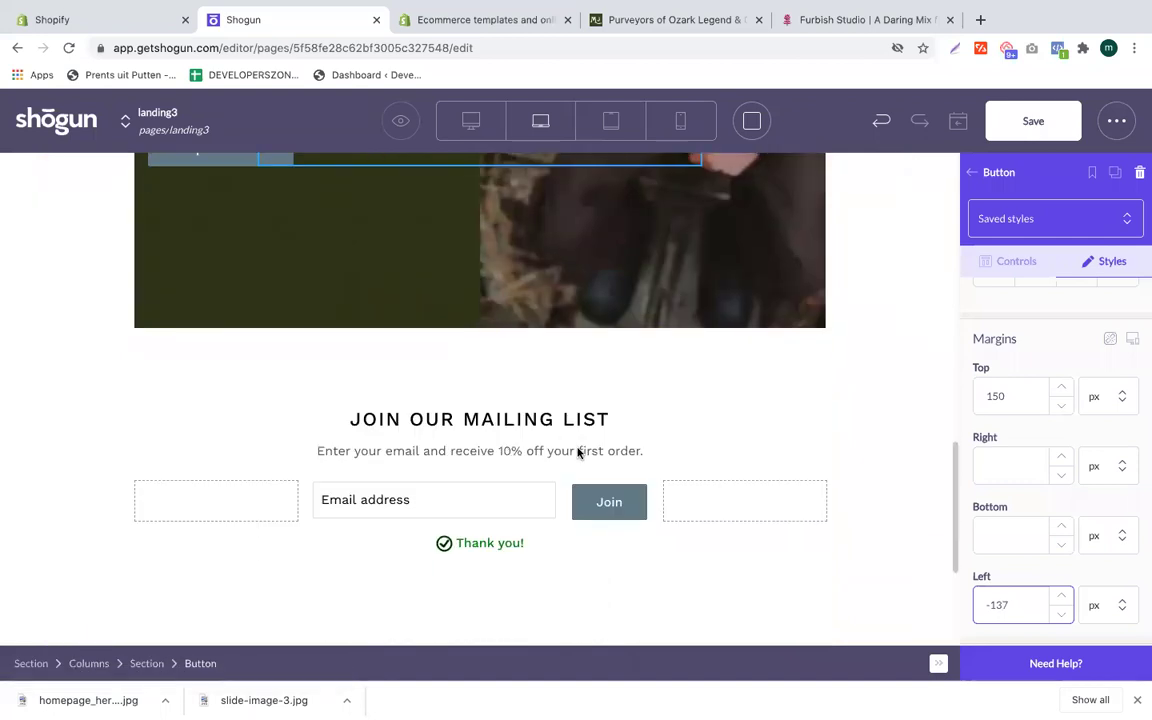
{"action": "left_click", "coordinate": [356, 388]}
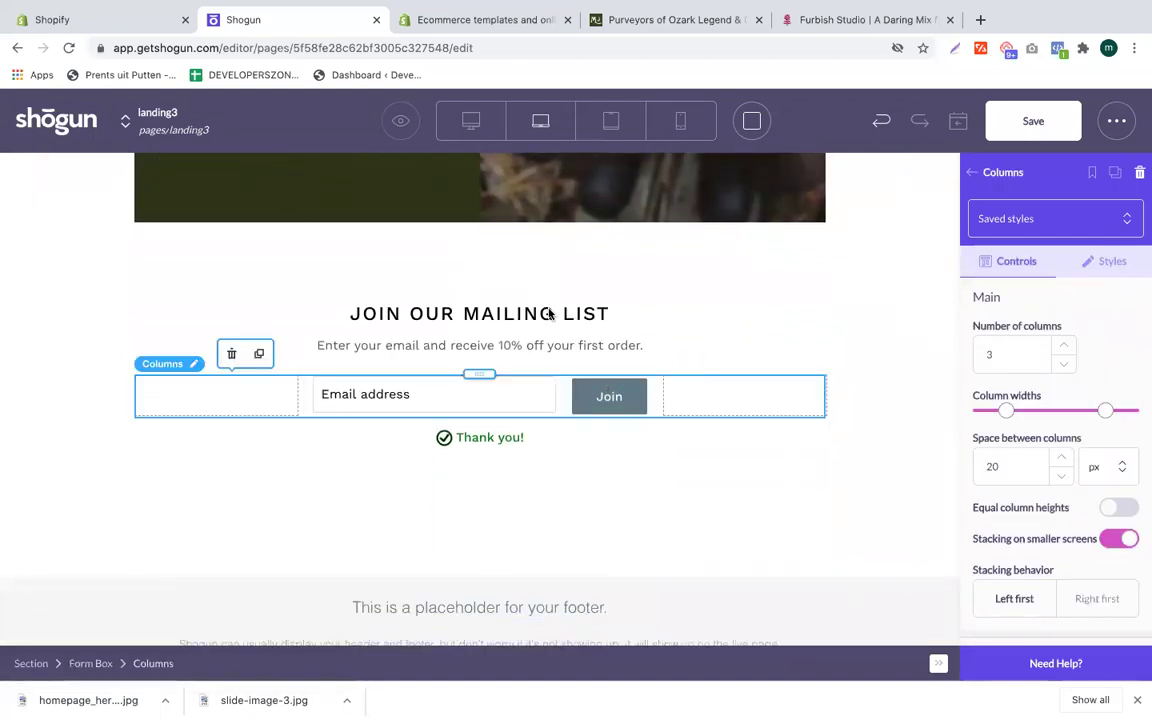
{"action": "left_click", "coordinate": [480, 314]}
{"action": "left_click", "coordinate": [446, 347]}
{"action": "left_click", "coordinate": [354, 344]}
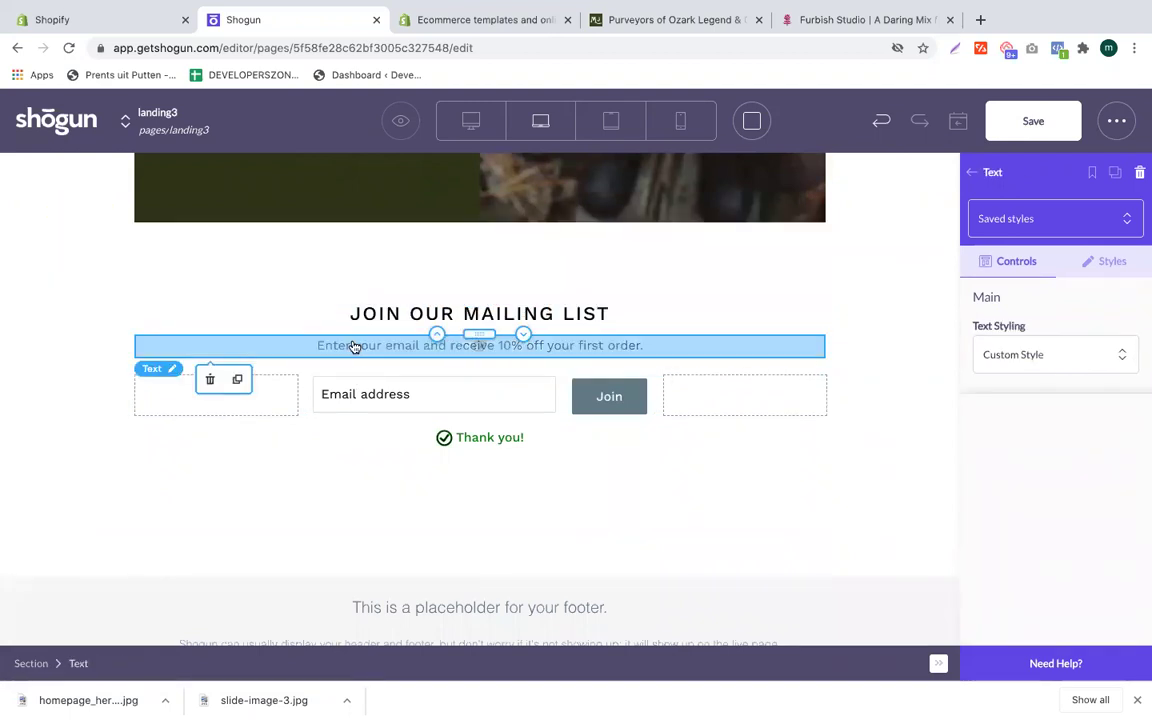
{"action": "left_click", "coordinate": [210, 379]}
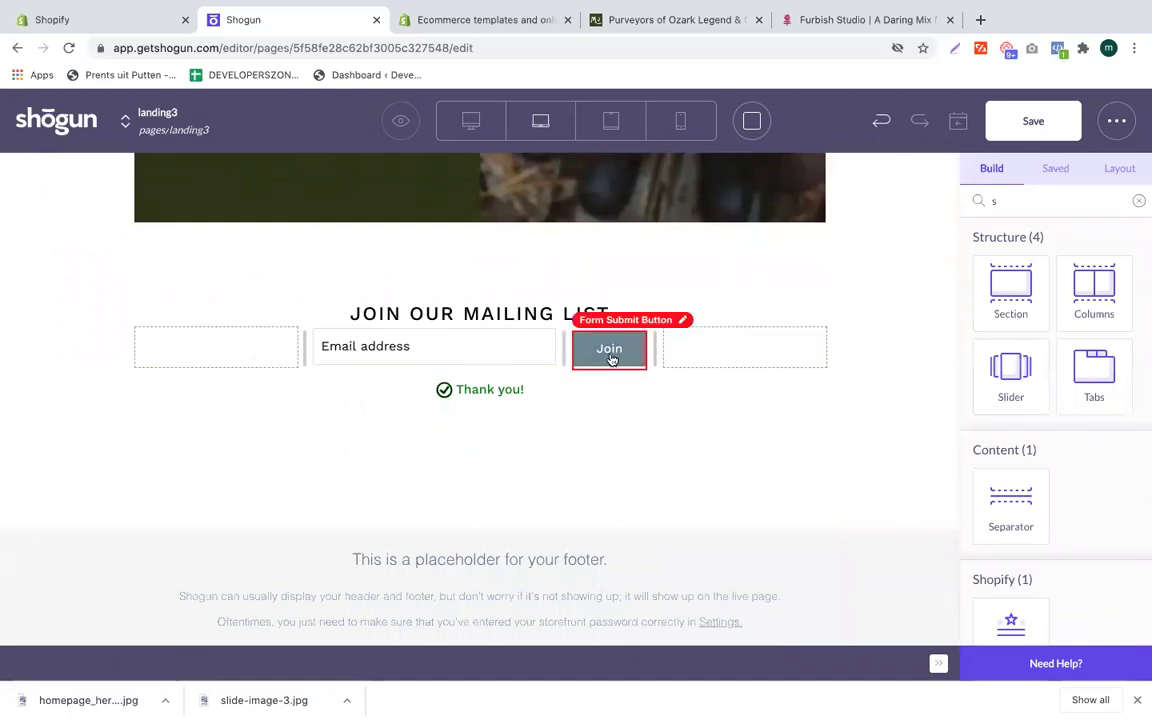
Step: Set the Email address field's input type to Email, leaving it not required
{"action": "left_click", "coordinate": [480, 349]}
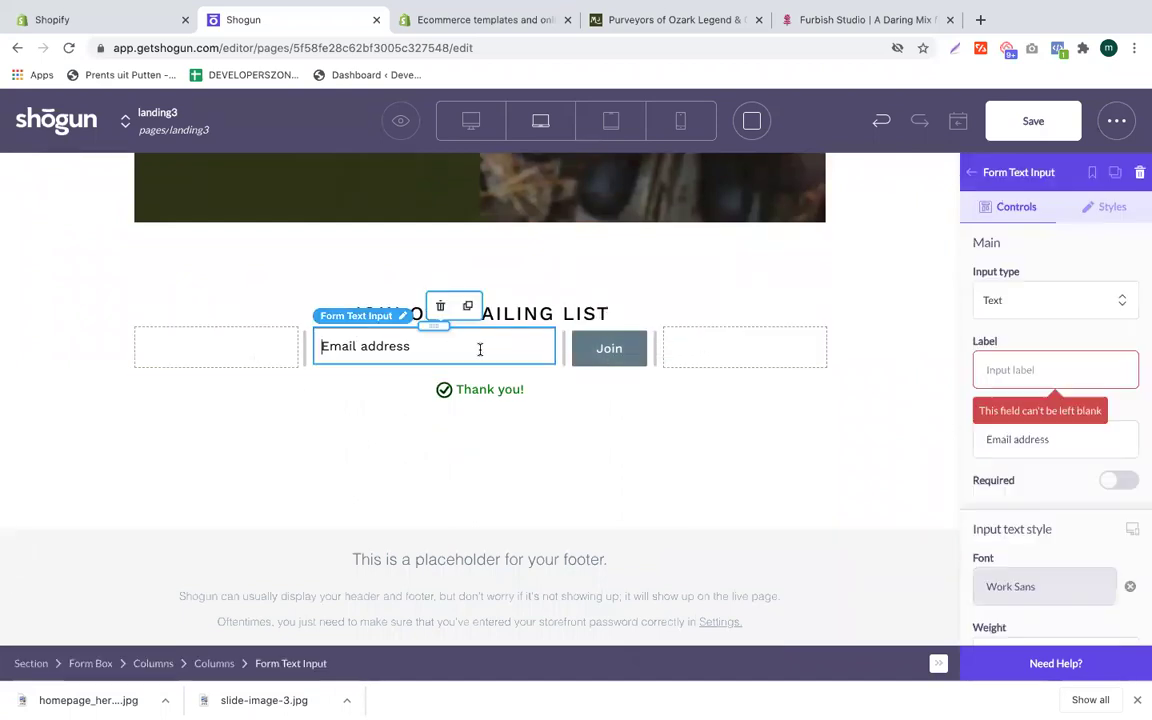
{"action": "left_click", "coordinate": [1029, 307]}
{"action": "left_click", "coordinate": [1008, 374]}
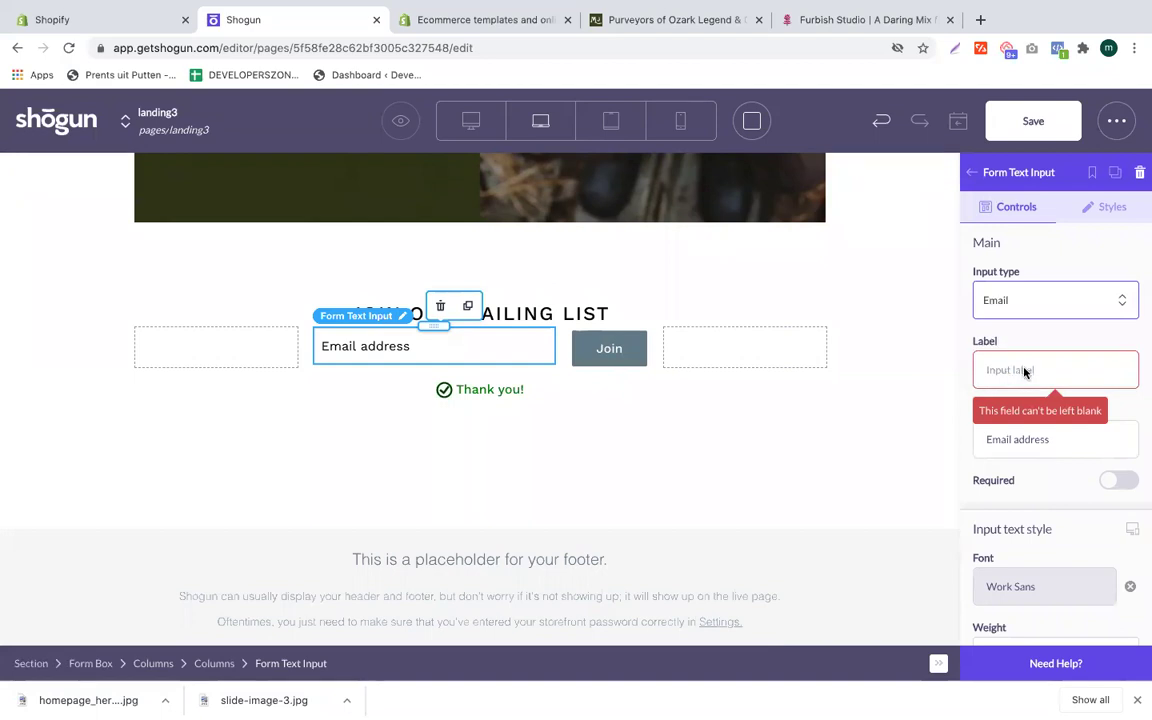
{"action": "scroll", "coordinate": [1024, 372], "scroll_direction": "down", "scroll_amount": 2}
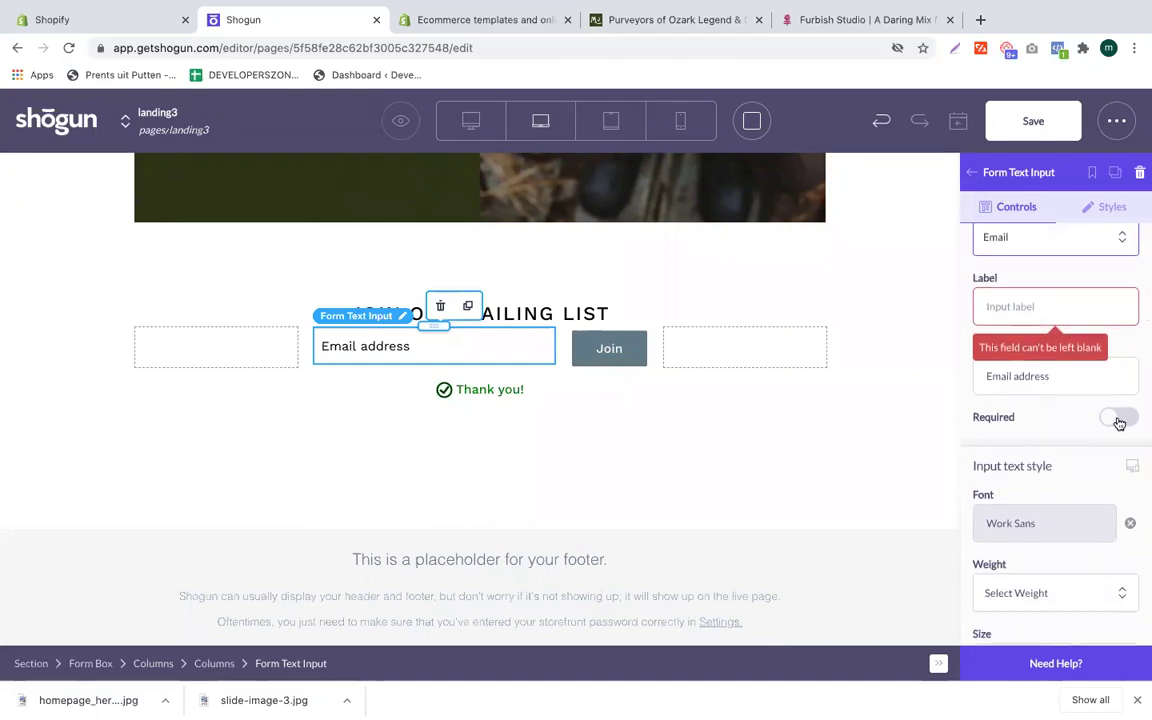
{"action": "left_click", "coordinate": [1119, 421]}
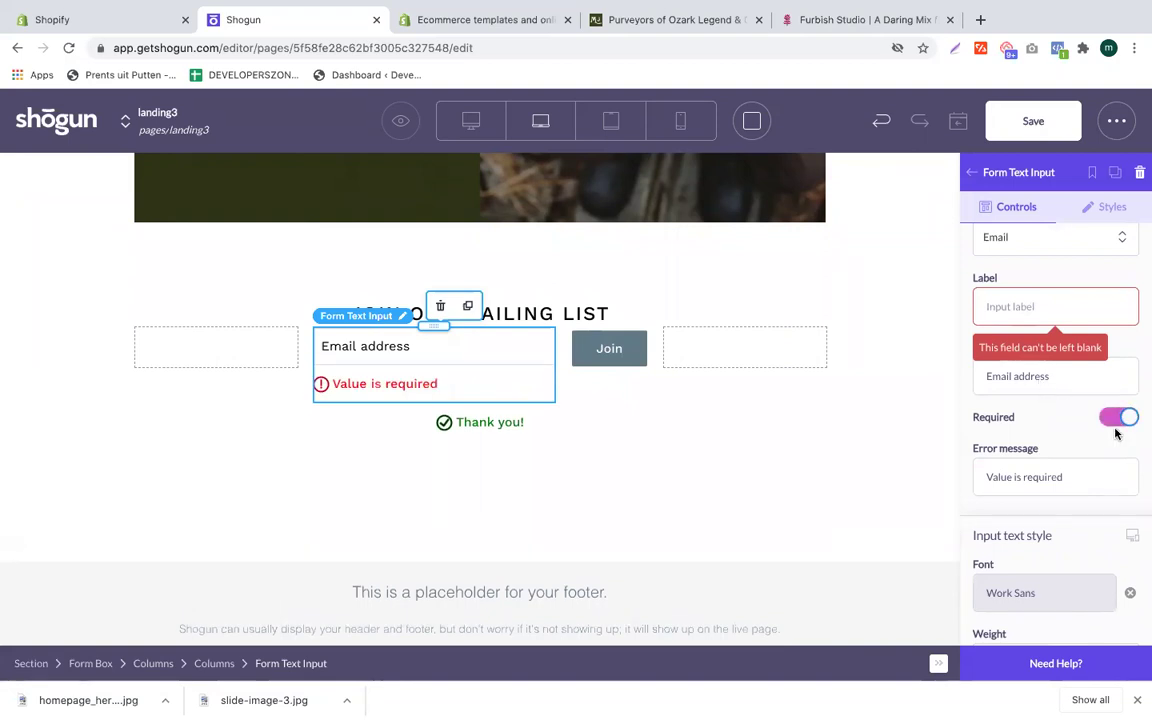
{"action": "left_click", "coordinate": [1119, 418]}
{"action": "left_click", "coordinate": [597, 353]}
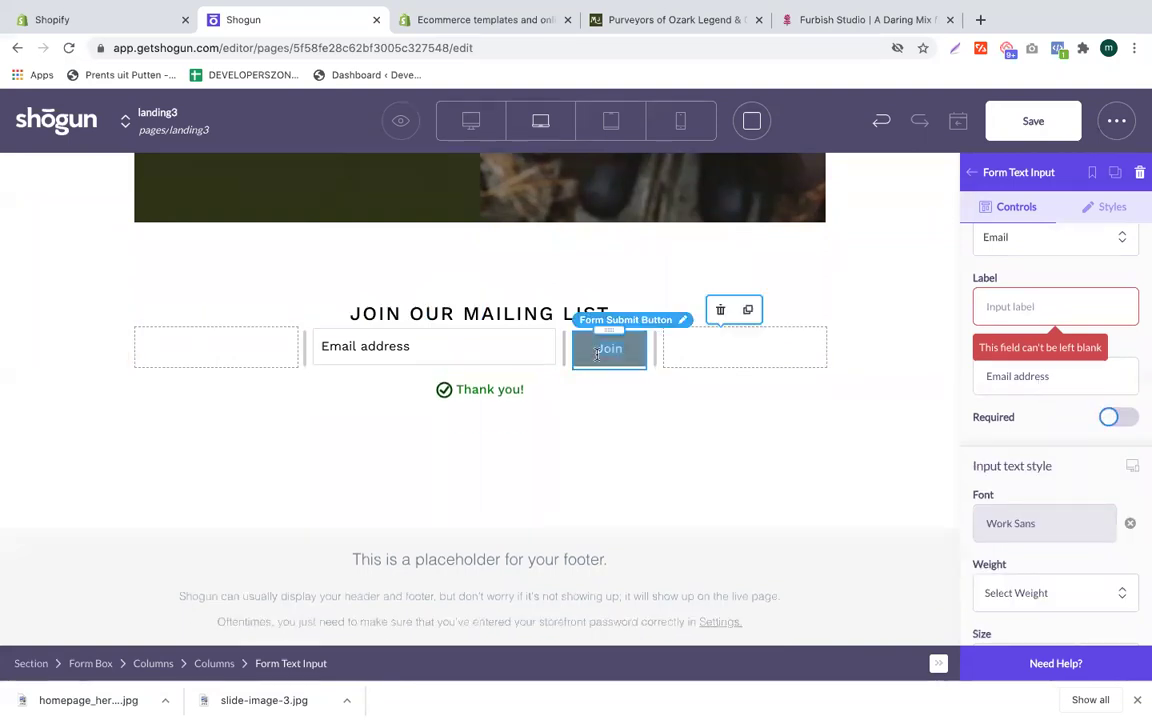
{"action": "scroll", "coordinate": [1044, 404], "scroll_direction": "down", "scroll_amount": 5}
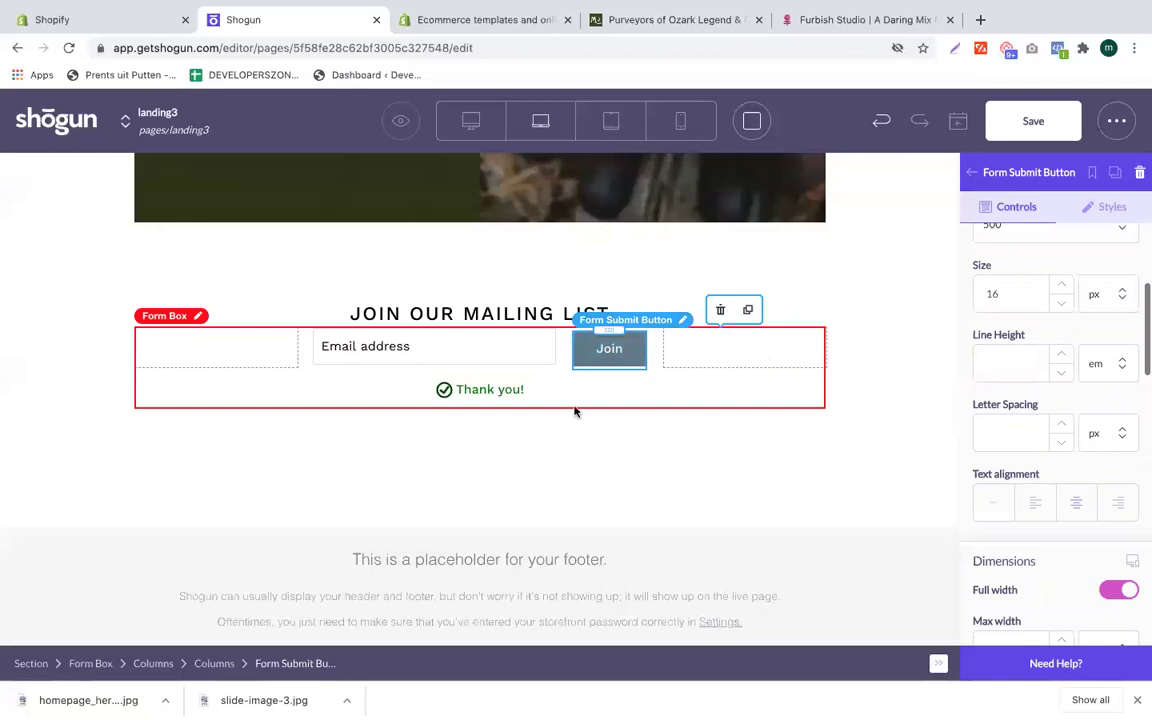
{"action": "scroll", "coordinate": [584, 437], "scroll_direction": "down", "scroll_amount": 2}
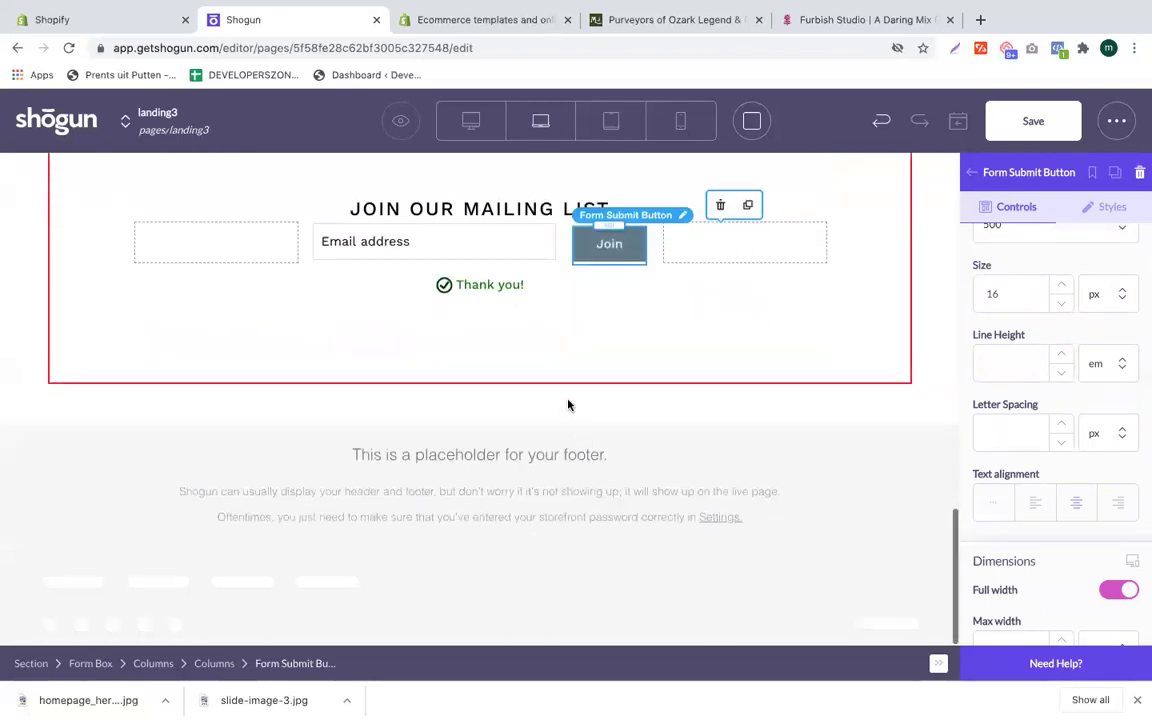
{"action": "left_click", "coordinate": [688, 30]}
Step: Save the Mollyjogger About Us illustration as a Home-AboutUs JPEG and go back to Shogun
{"action": "scroll", "coordinate": [576, 327], "scroll_direction": "down", "scroll_amount": 4}
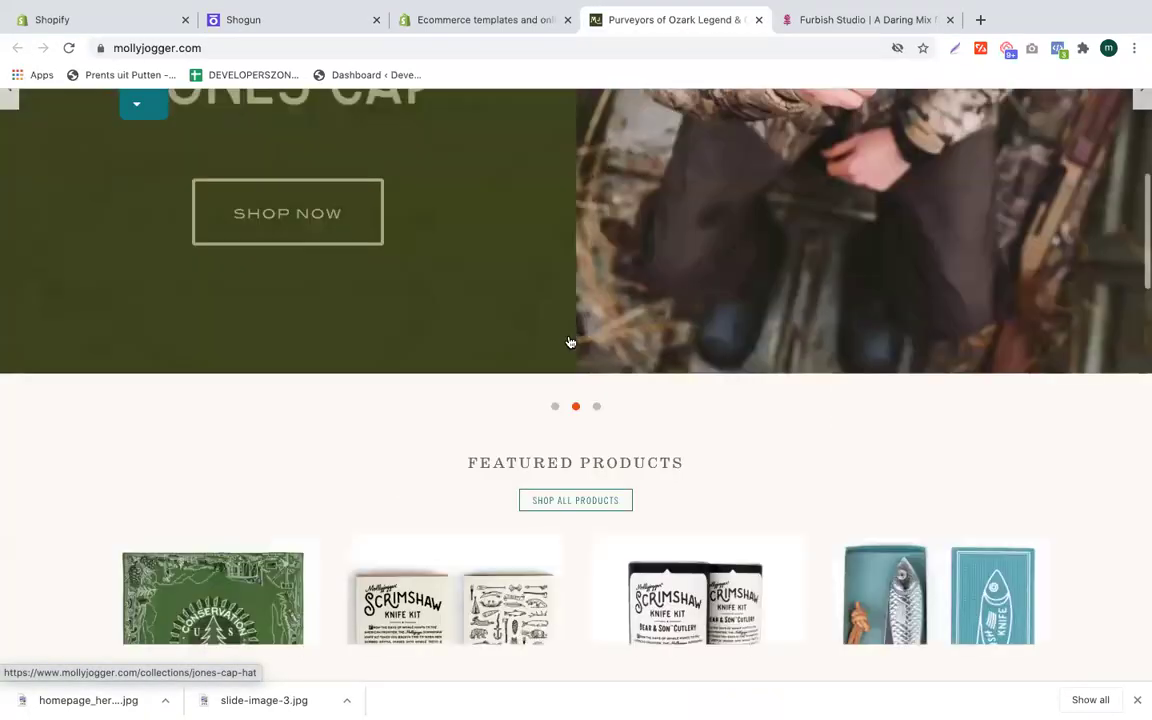
{"action": "scroll", "coordinate": [569, 342], "scroll_direction": "up", "scroll_amount": 1}
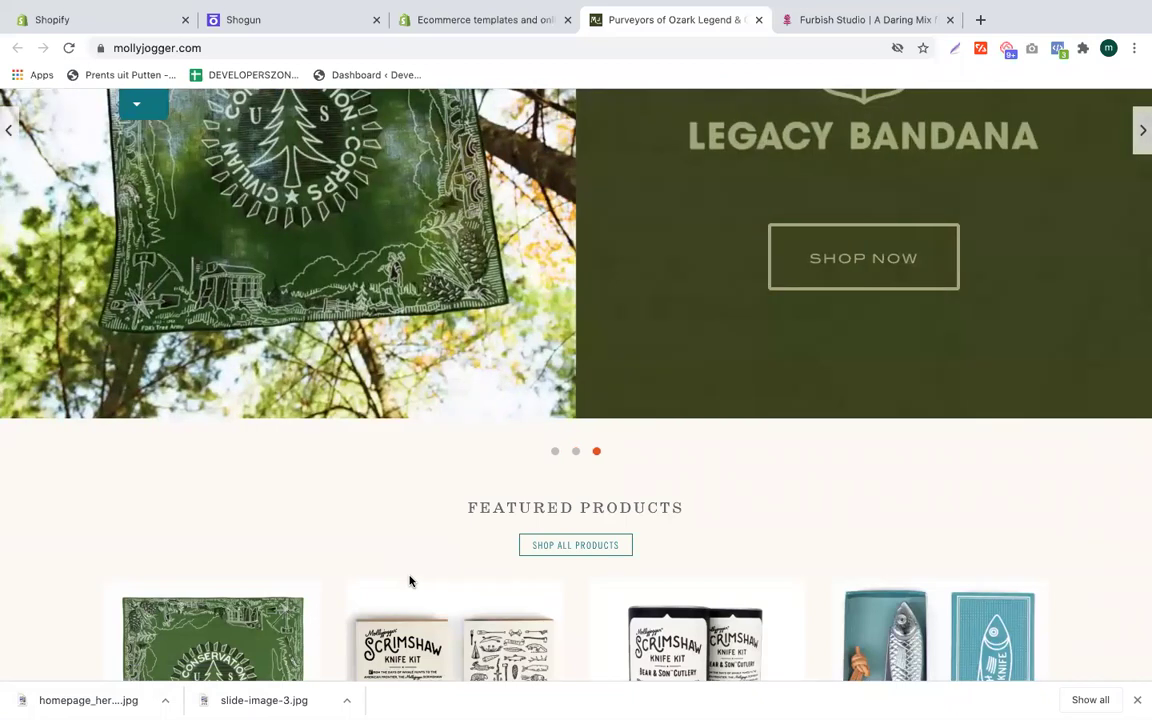
{"action": "scroll", "coordinate": [694, 578], "scroll_direction": "down", "scroll_amount": 3}
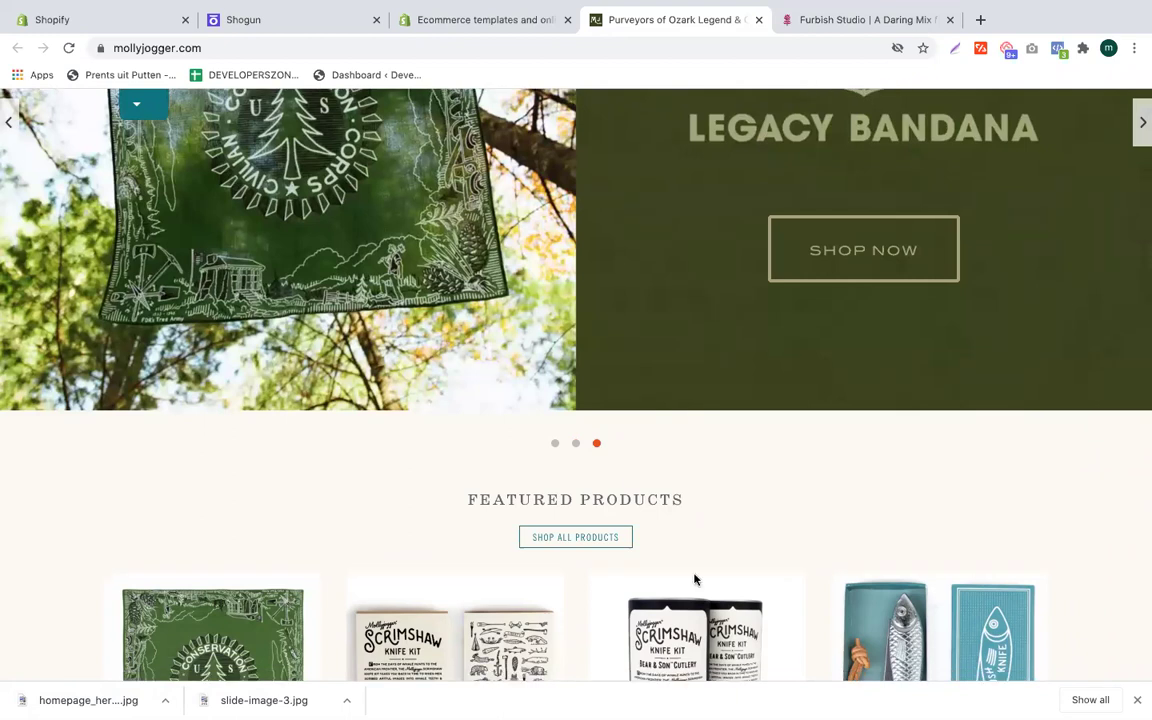
{"action": "scroll", "coordinate": [864, 312], "scroll_direction": "down", "scroll_amount": 2}
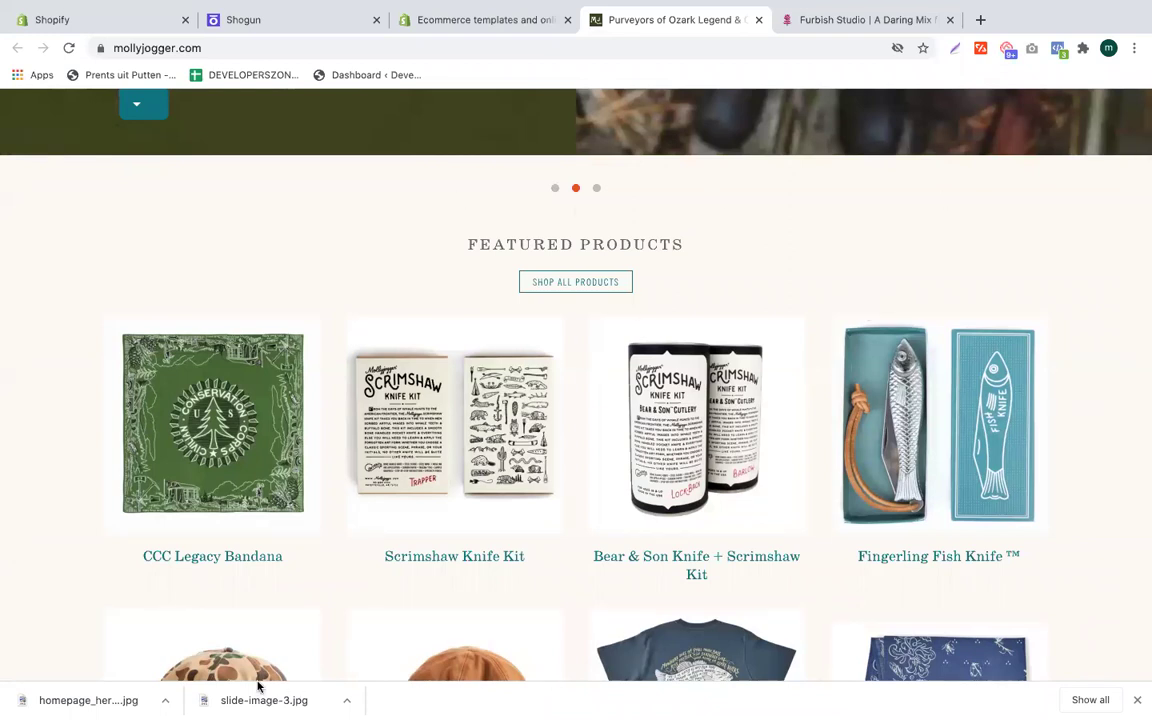
{"action": "scroll", "coordinate": [431, 593], "scroll_direction": "down", "scroll_amount": 3}
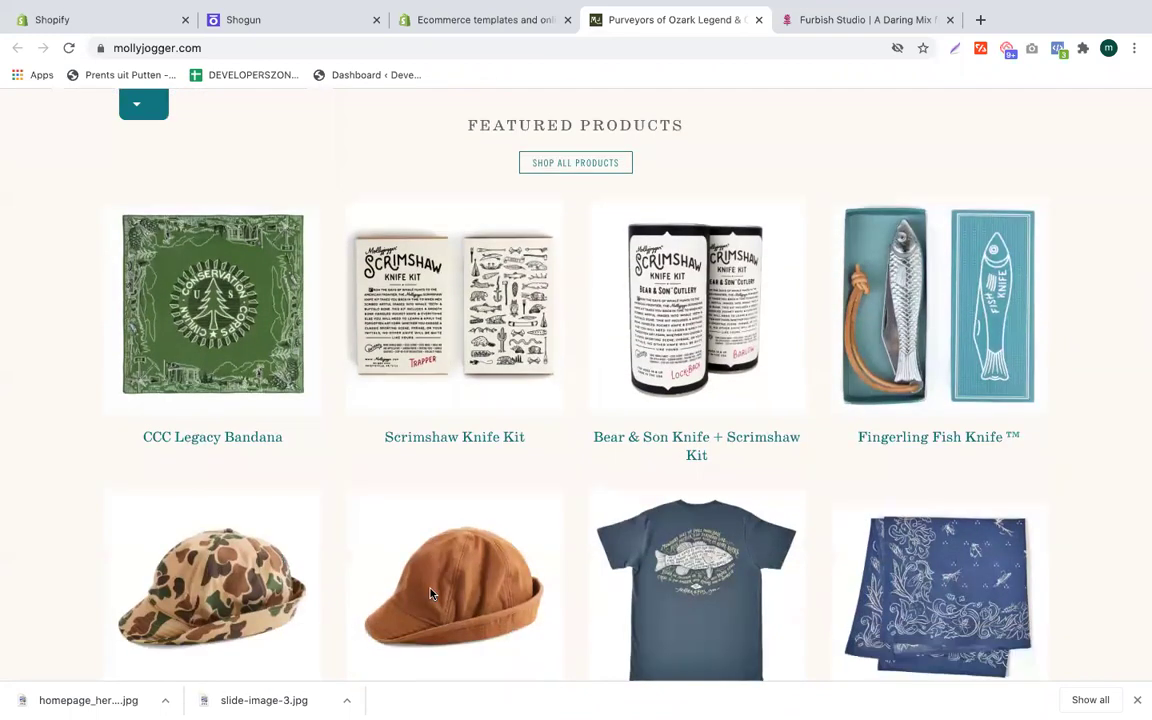
{"action": "scroll", "coordinate": [431, 594], "scroll_direction": "down", "scroll_amount": 15}
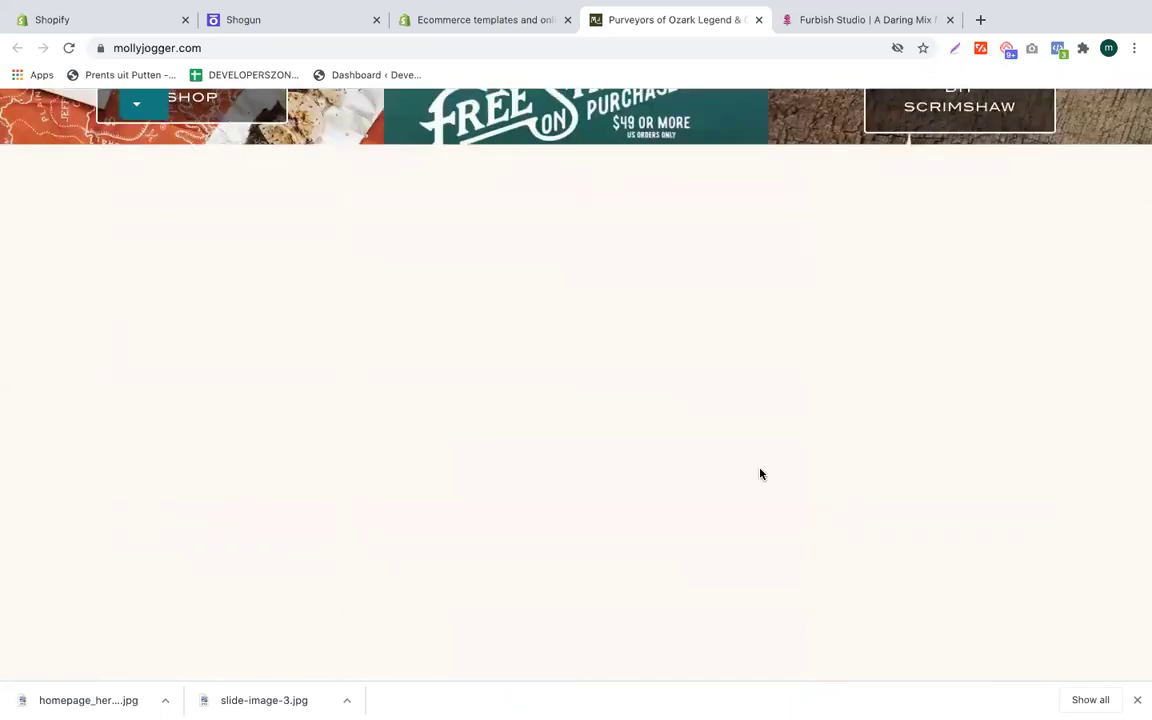
{"action": "scroll", "coordinate": [760, 474], "scroll_direction": "up", "scroll_amount": 3}
{"action": "scroll", "coordinate": [760, 474], "scroll_direction": "down", "scroll_amount": 3}
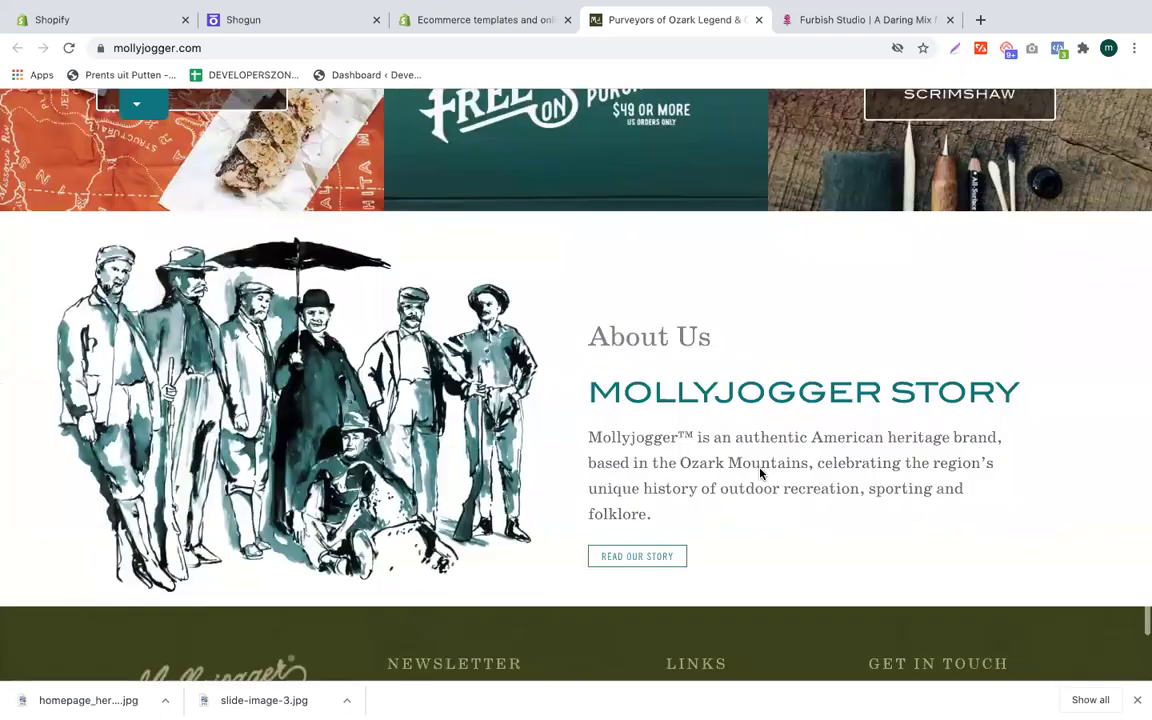
{"action": "scroll", "coordinate": [658, 385], "scroll_direction": "down", "scroll_amount": 1}
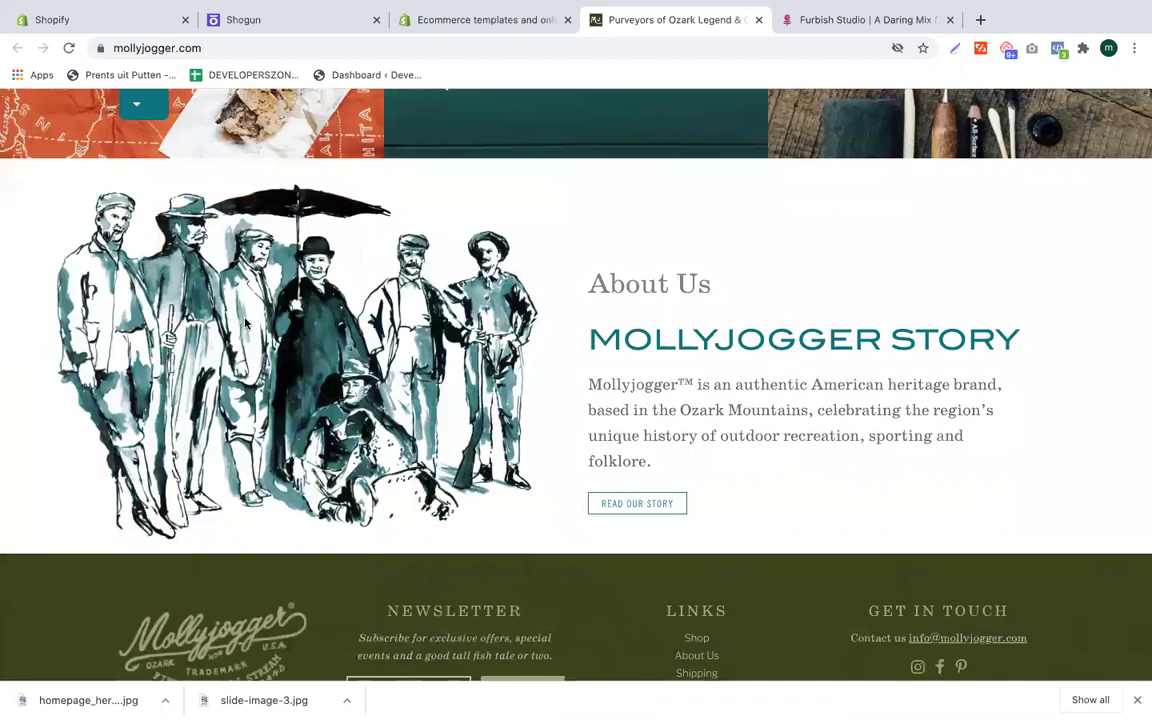
{"action": "right_click", "coordinate": [250, 320]}
{"action": "left_click", "coordinate": [279, 342]}
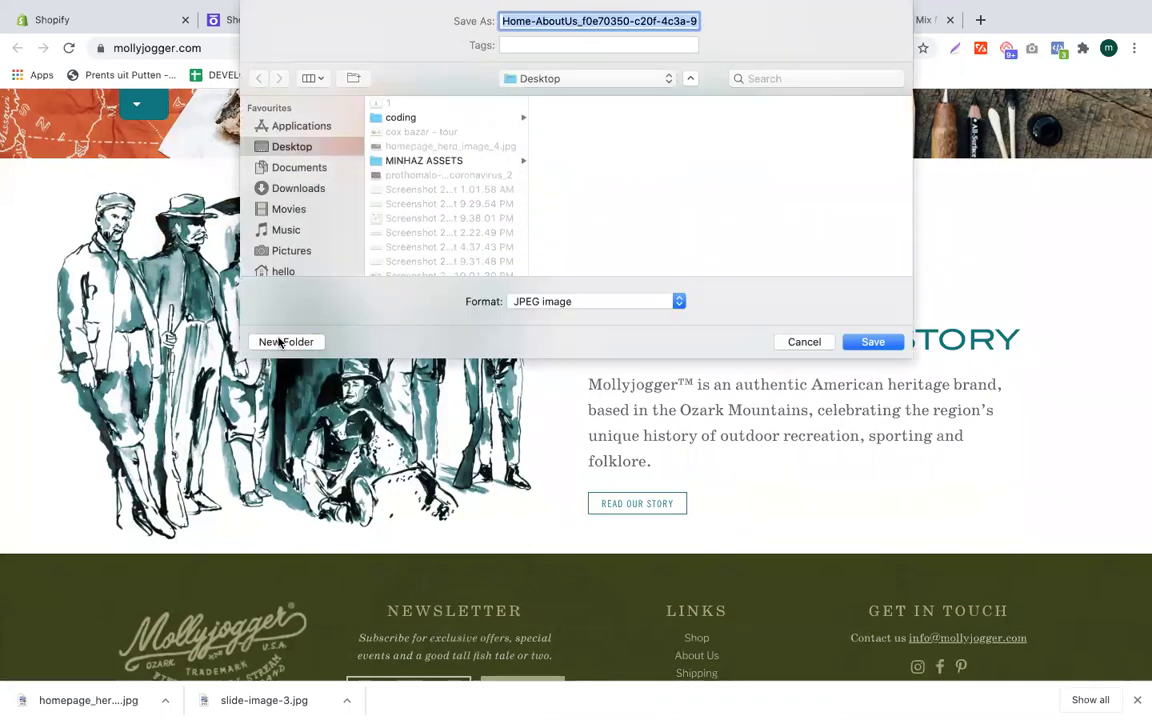
{"action": "key", "text": "Return"}
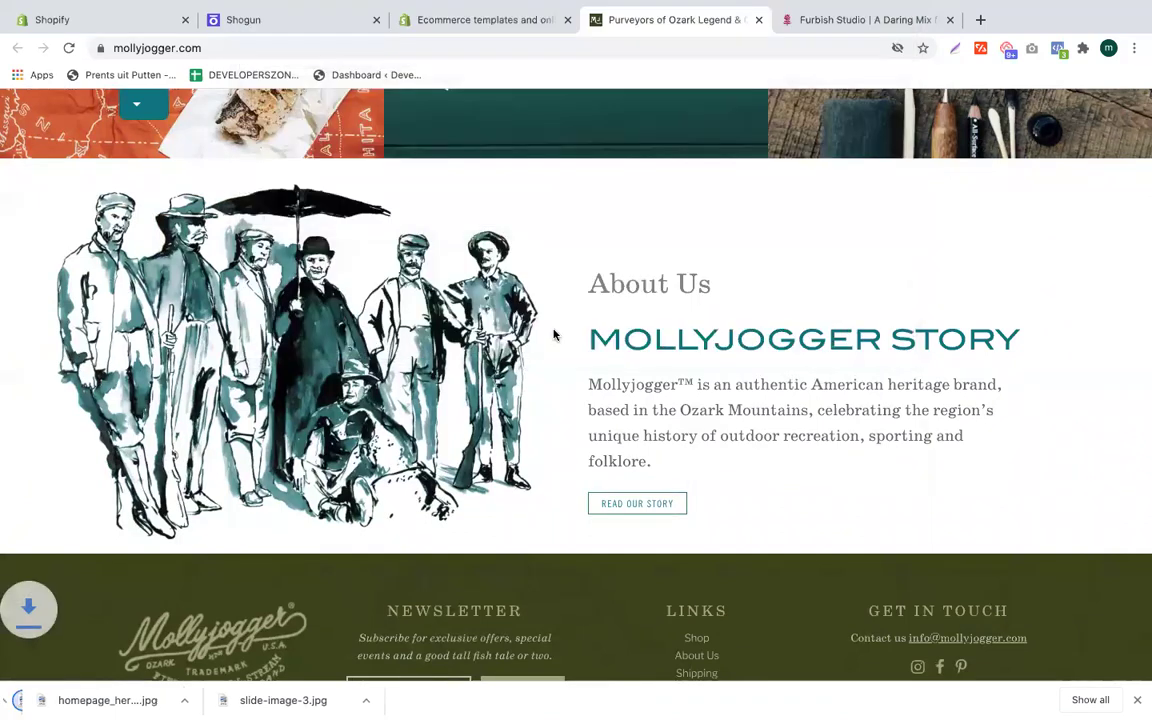
{"action": "left_click", "coordinate": [287, 25]}
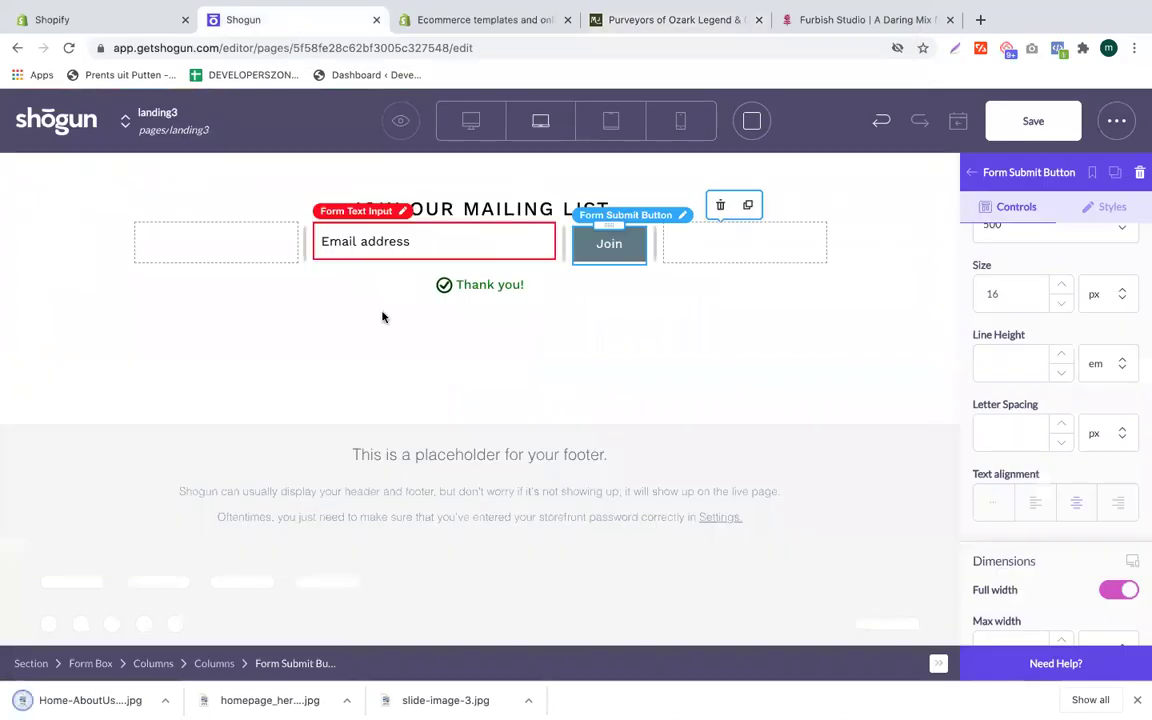
Step: Drag a two-column Columns block below the mailing-list form and clear the element search
{"action": "left_click", "coordinate": [971, 172]}
{"action": "scroll", "coordinate": [1024, 265], "scroll_direction": "up", "scroll_amount": 3}
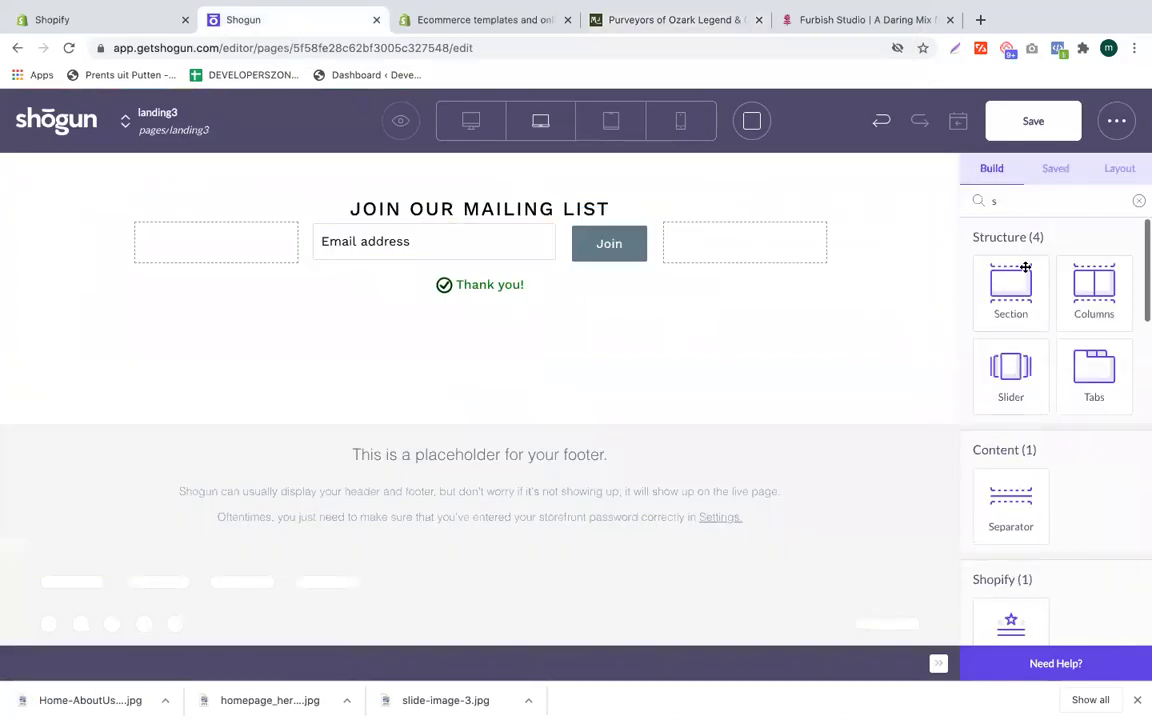
{"action": "left_click_drag", "start_coordinate": [1075, 293], "coordinate": [427, 373]}
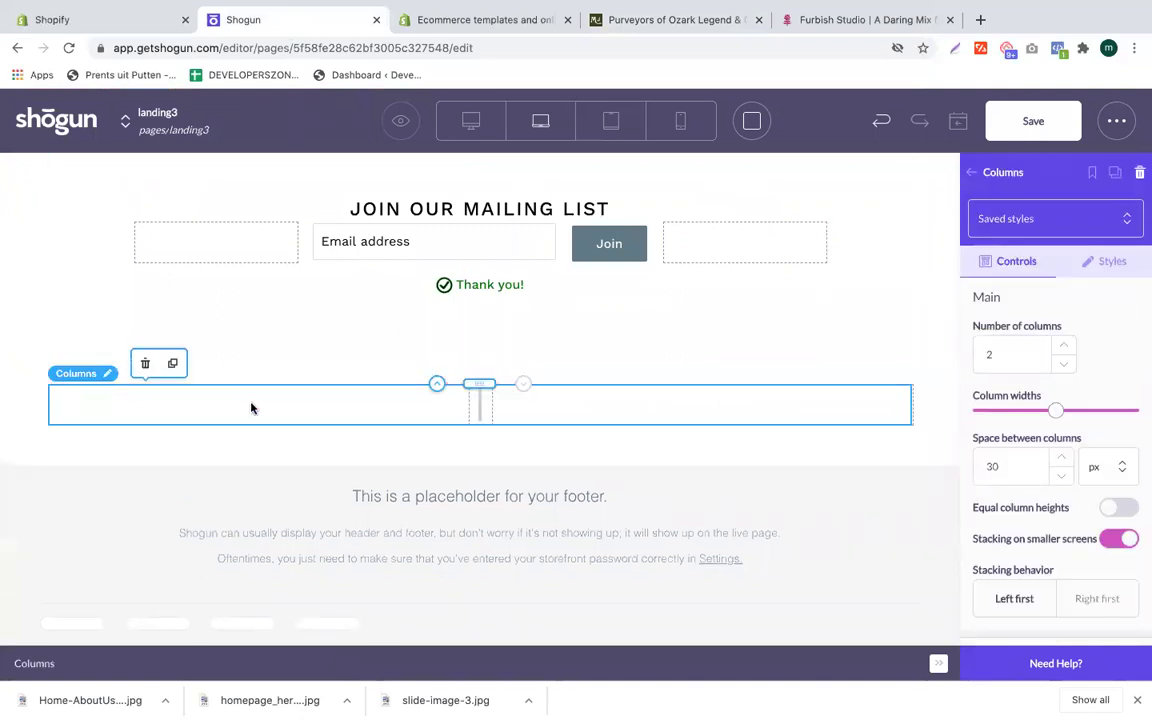
{"action": "left_click", "coordinate": [971, 172]}
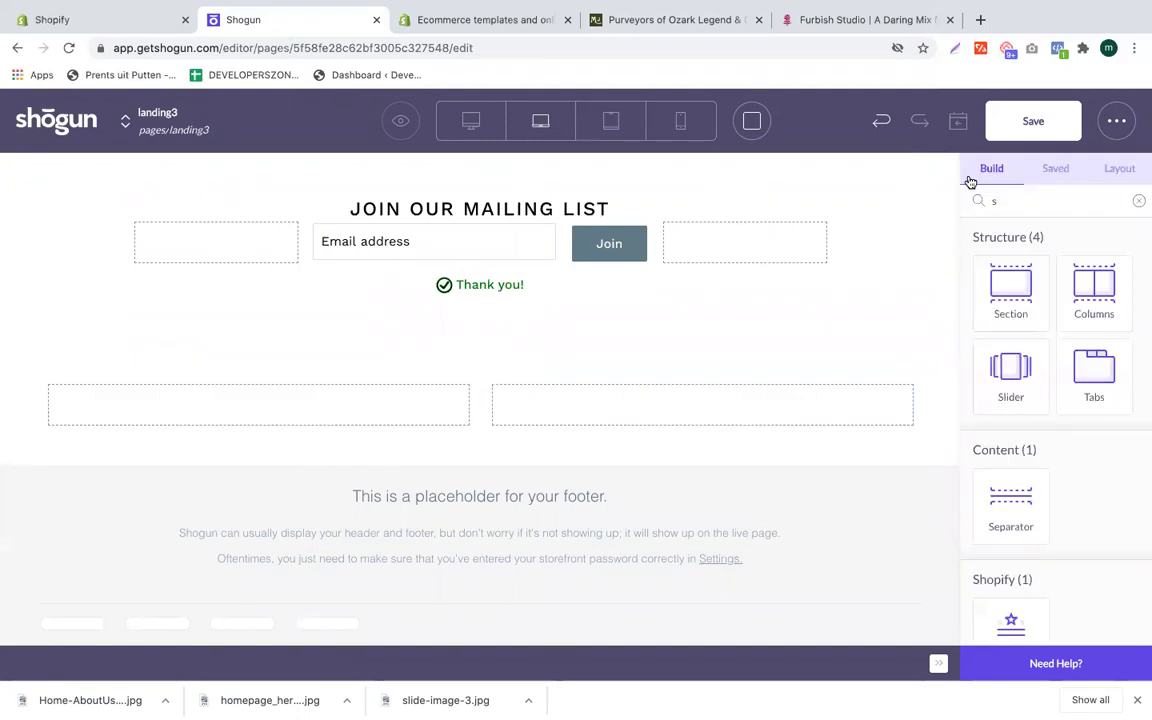
{"action": "scroll", "coordinate": [992, 420], "scroll_direction": "down", "scroll_amount": 6}
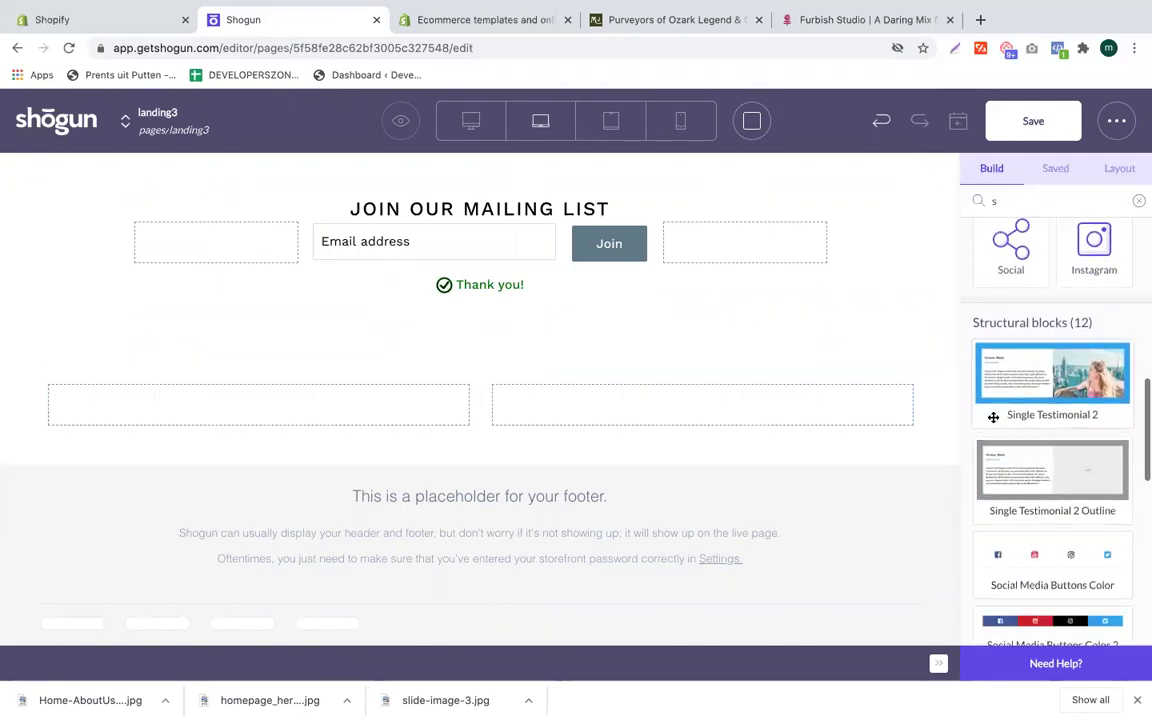
{"action": "scroll", "coordinate": [1055, 224], "scroll_direction": "up", "scroll_amount": 2}
{"action": "key", "text": "BackSpace"}
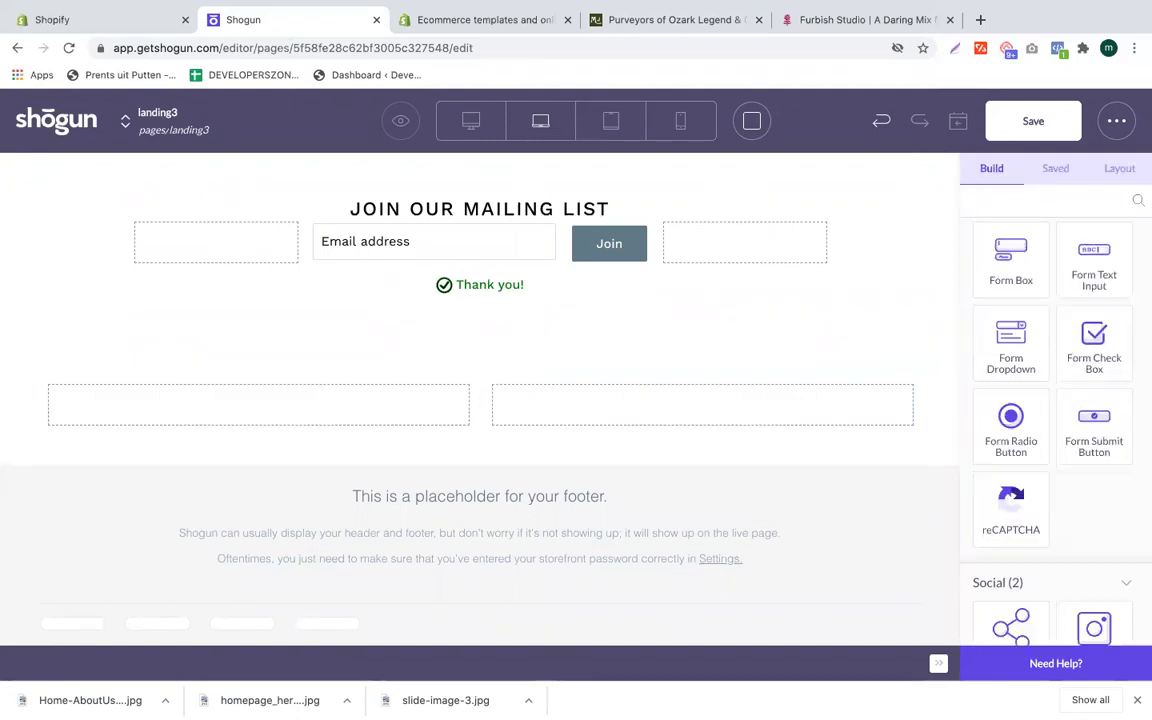
{"action": "type", "text": "i"}
{"action": "scroll", "coordinate": [1056, 353], "scroll_direction": "up", "scroll_amount": 5}
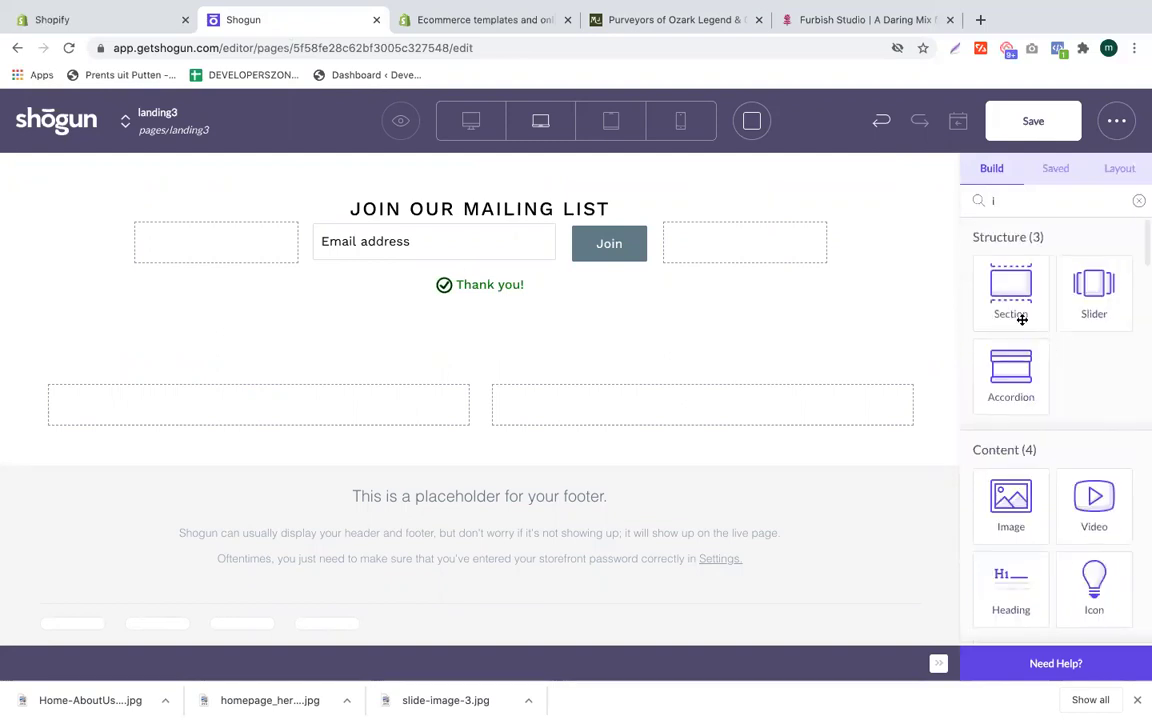
Step: Drop an Image element into the left column and upload the About Us illustration to it
{"action": "scroll", "coordinate": [1009, 411], "scroll_direction": "down", "scroll_amount": 2}
{"action": "left_click_drag", "start_coordinate": [1009, 422], "coordinate": [301, 406]}
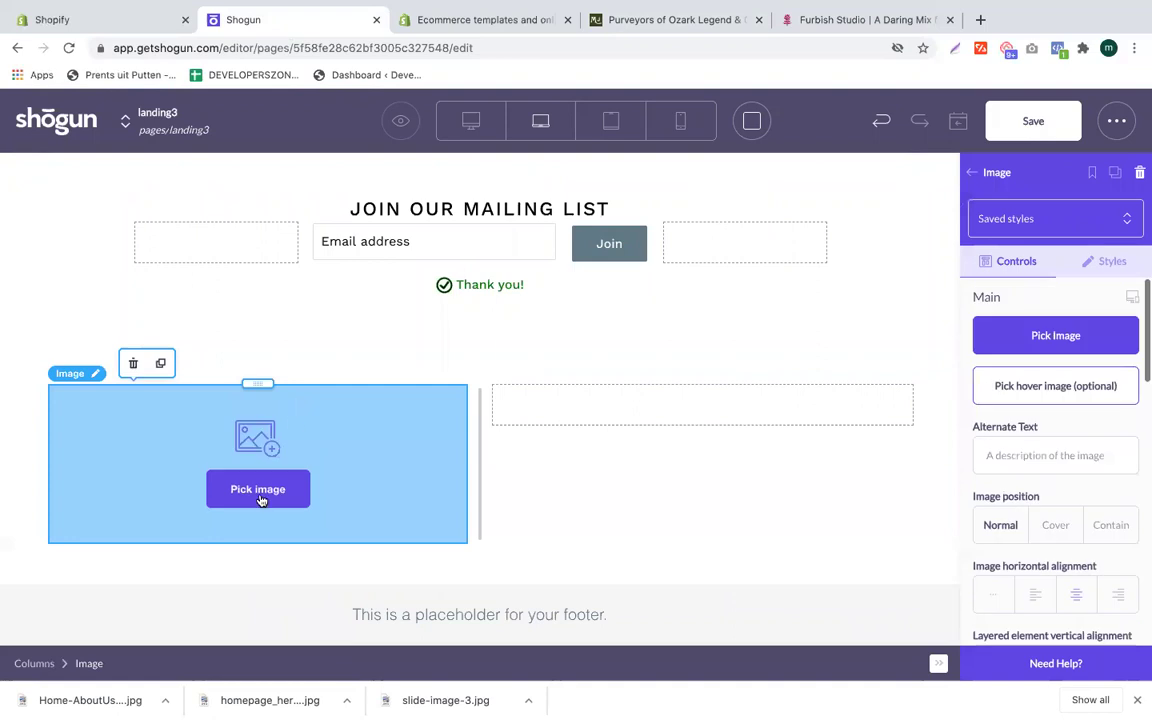
{"action": "left_click", "coordinate": [262, 497]}
{"action": "left_click_drag", "start_coordinate": [73, 702], "coordinate": [489, 463]}
{"action": "left_click", "coordinate": [270, 498]}
{"action": "left_click_drag", "start_coordinate": [120, 700], "coordinate": [586, 348]}
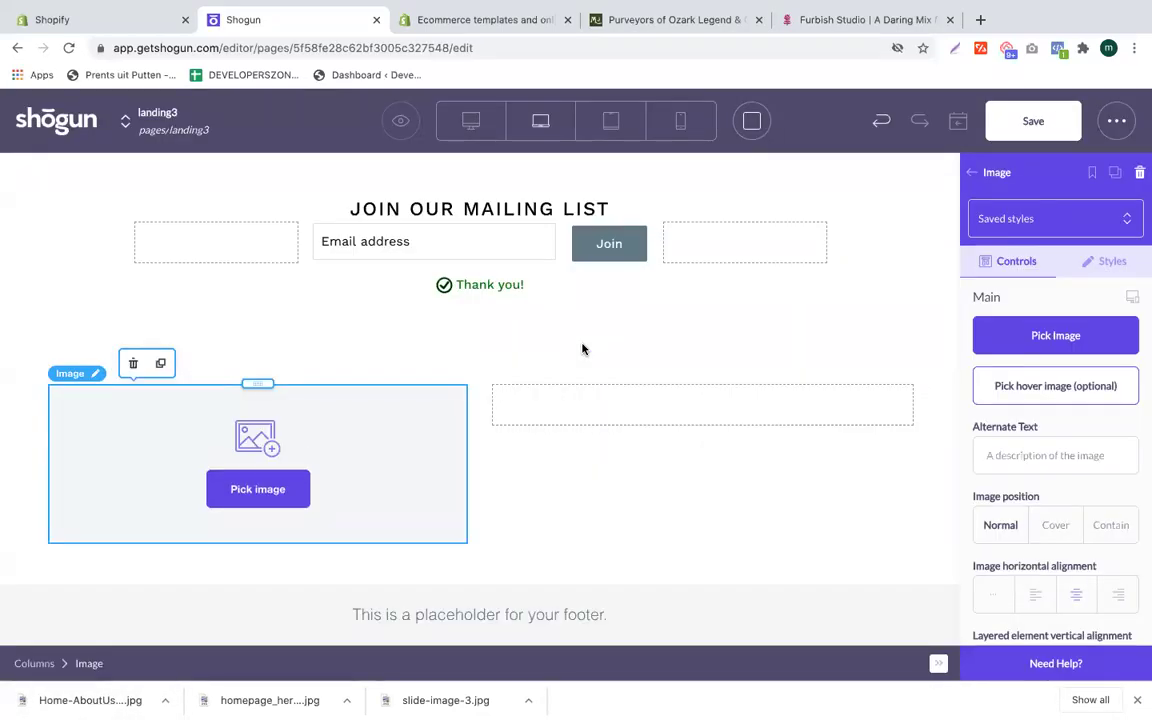
Step: Check the About Us heading on the Mollyjogger reference page, then return to the editor
{"action": "left_click", "coordinate": [657, 22]}
{"action": "left_click_drag", "start_coordinate": [604, 285], "coordinate": [712, 286]}
{"action": "left_click", "coordinate": [854, 380]}
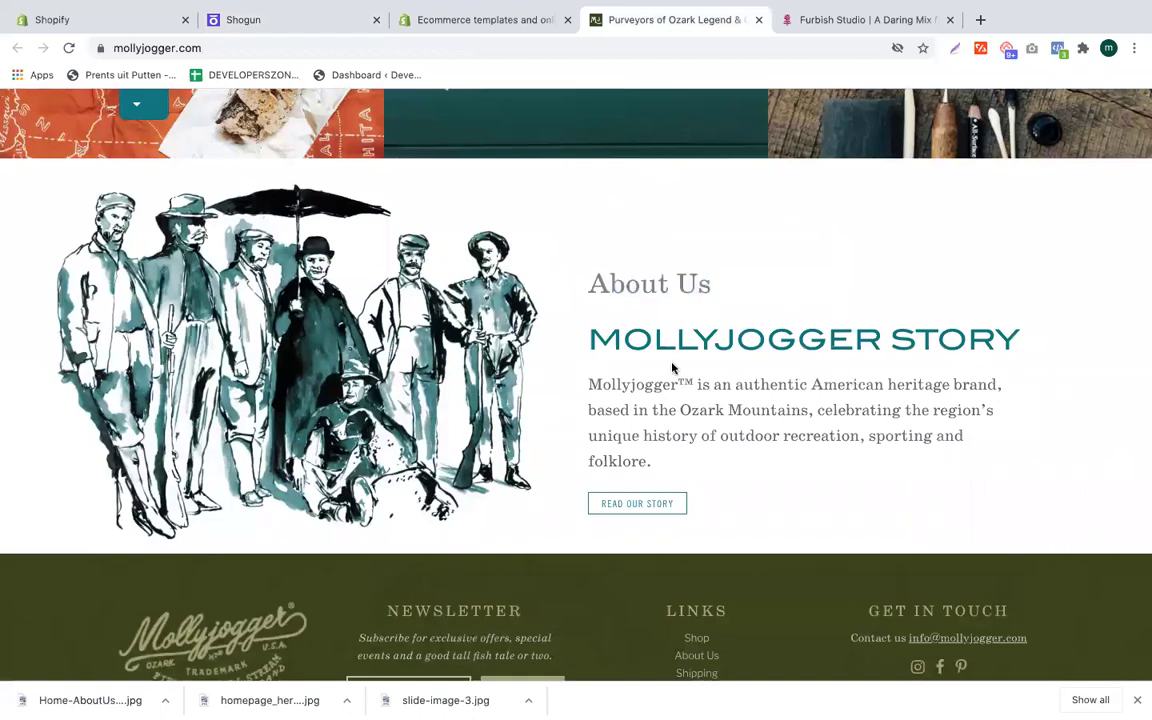
{"action": "left_click", "coordinate": [277, 33]}
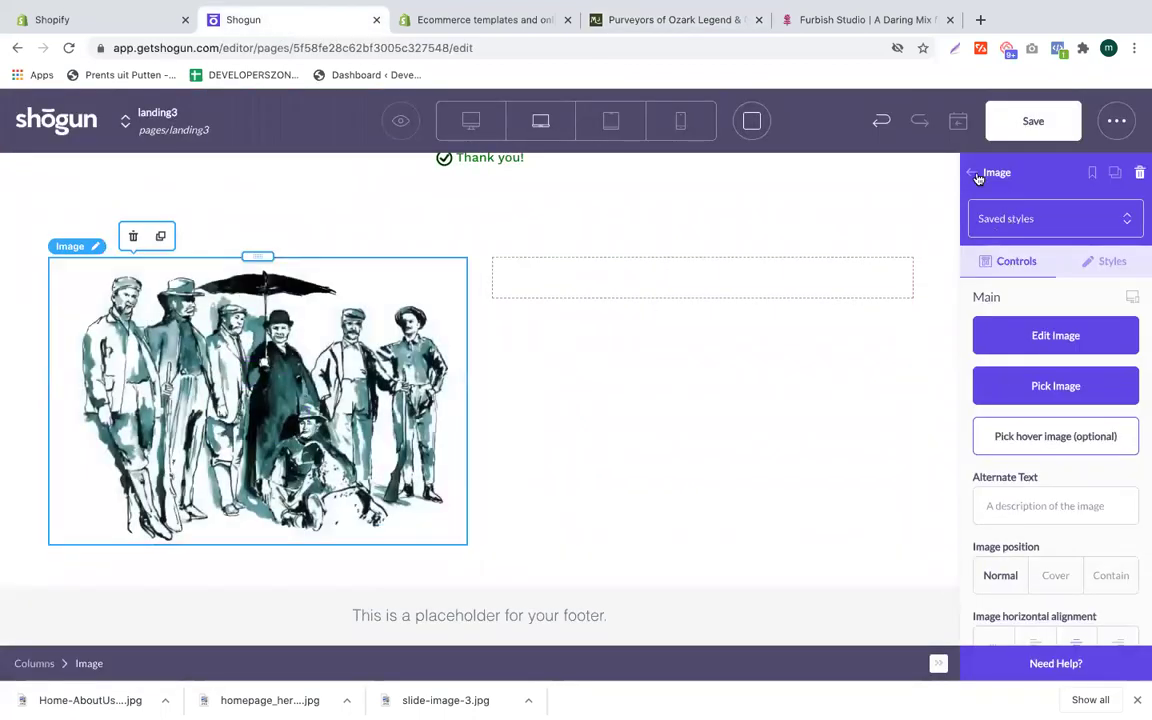
Step: Drop a Heading element into the empty right column and left-align it
{"action": "left_click", "coordinate": [976, 175]}
{"action": "scroll", "coordinate": [1035, 345], "scroll_direction": "down", "scroll_amount": 3}
{"action": "scroll", "coordinate": [1026, 257], "scroll_direction": "up", "scroll_amount": 3}
{"action": "left_click", "coordinate": [1139, 200]}
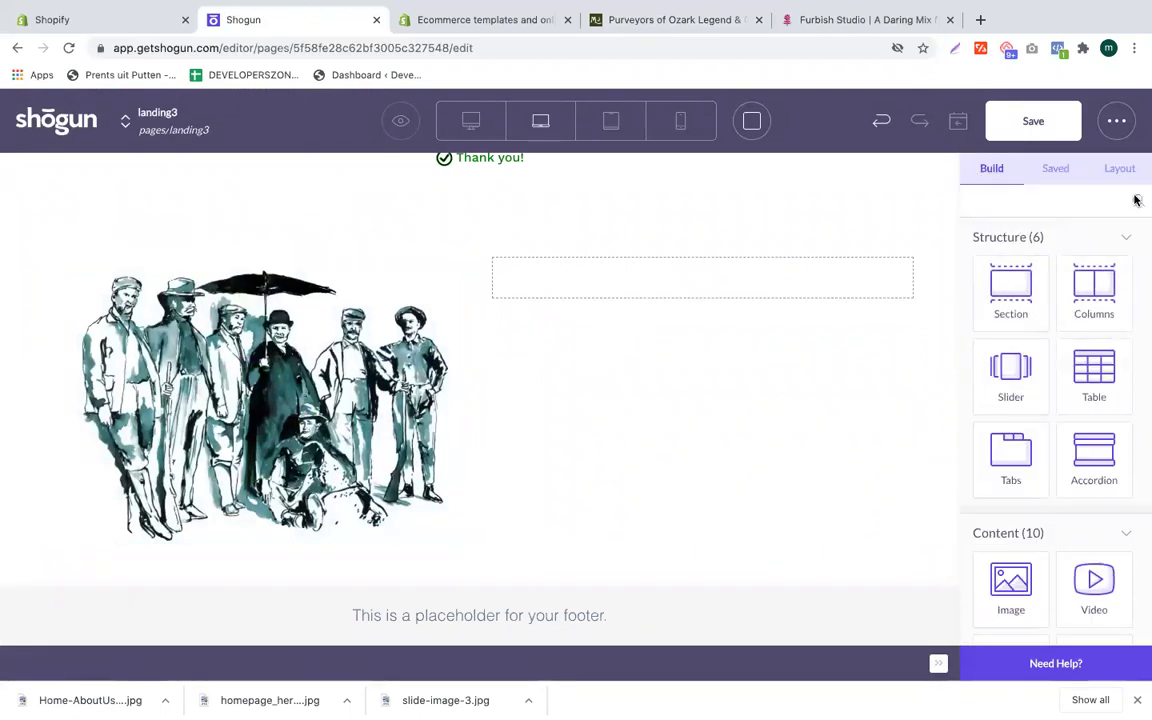
{"action": "scroll", "coordinate": [1086, 454], "scroll_direction": "down", "scroll_amount": 3}
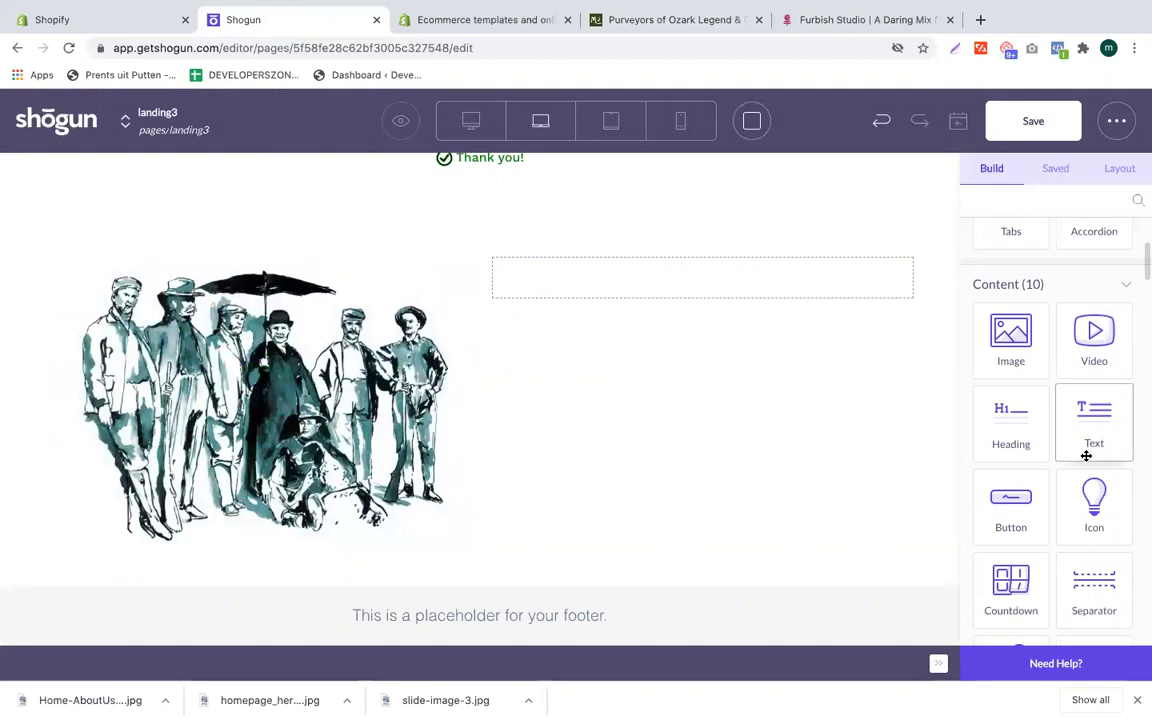
{"action": "left_click_drag", "start_coordinate": [1040, 444], "coordinate": [723, 287]}
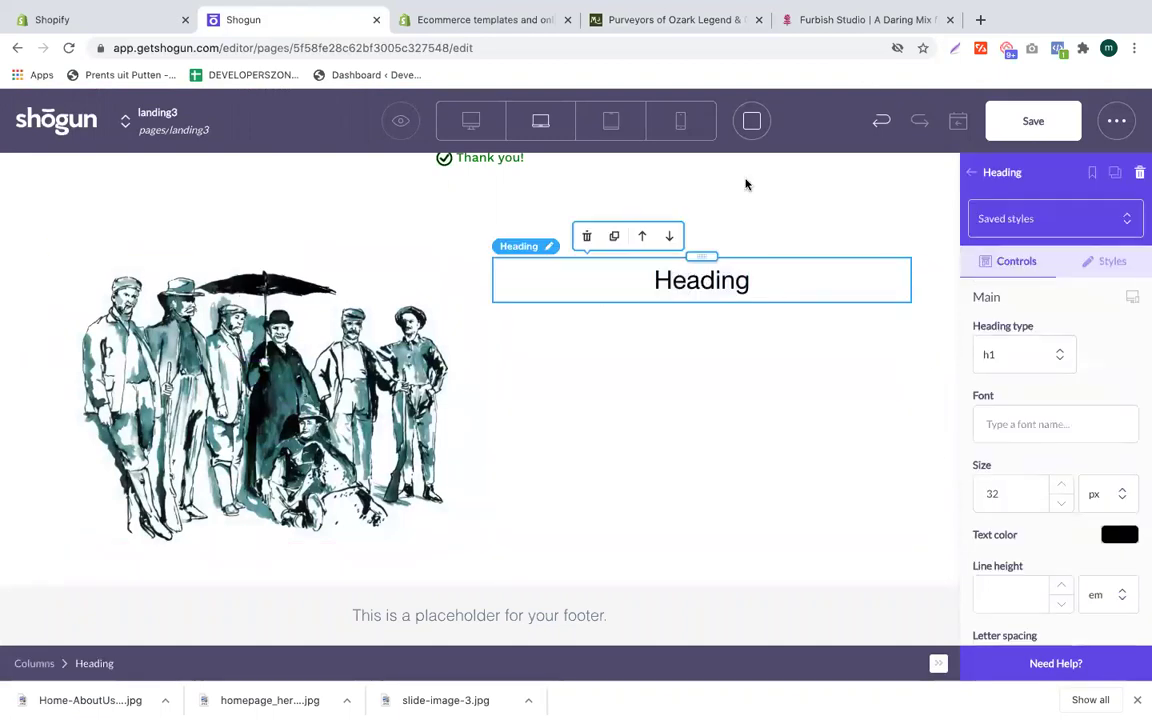
{"action": "scroll", "coordinate": [1045, 548], "scroll_direction": "down", "scroll_amount": 3}
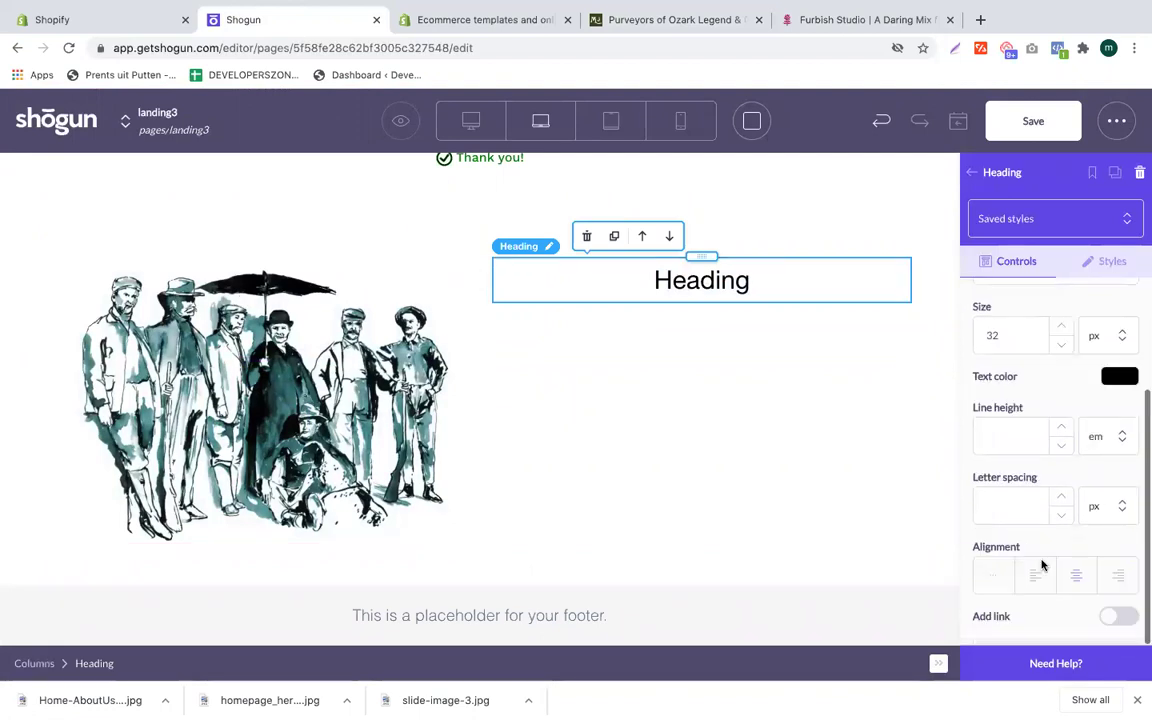
{"action": "left_click", "coordinate": [1028, 577]}
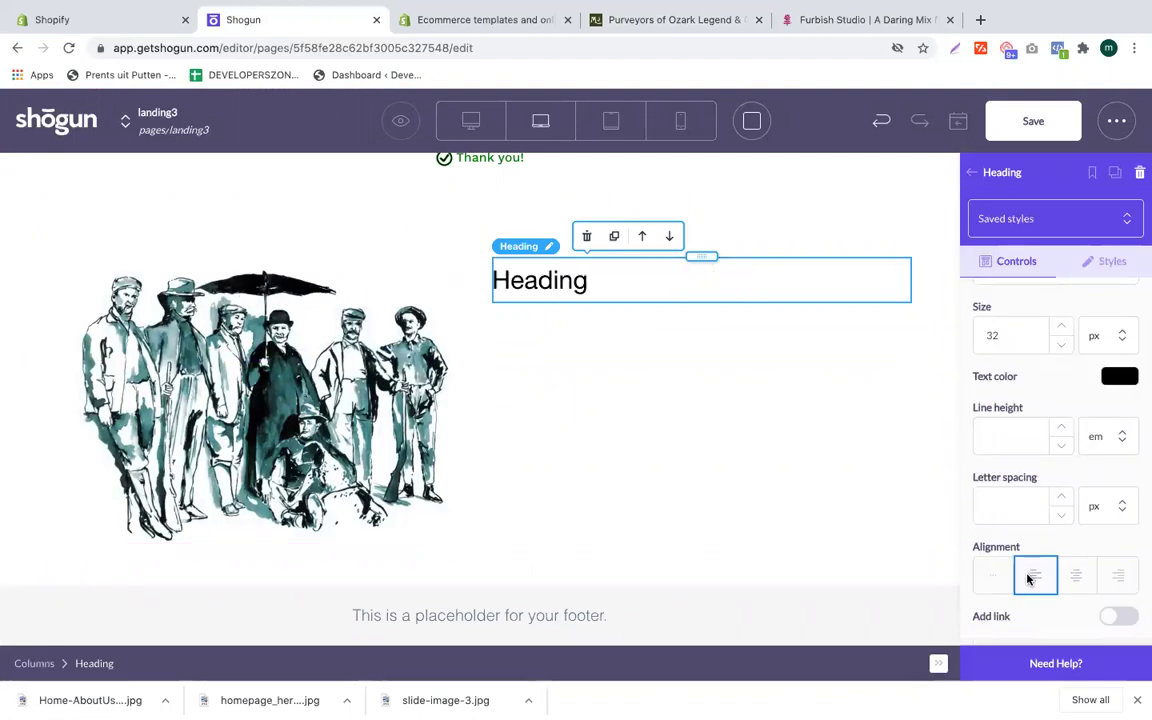
Step: Copy 'About Us' from the Mollyjogger reference page and paste it over the placeholder heading
{"action": "left_click", "coordinate": [820, 20]}
{"action": "left_click", "coordinate": [652, 19]}
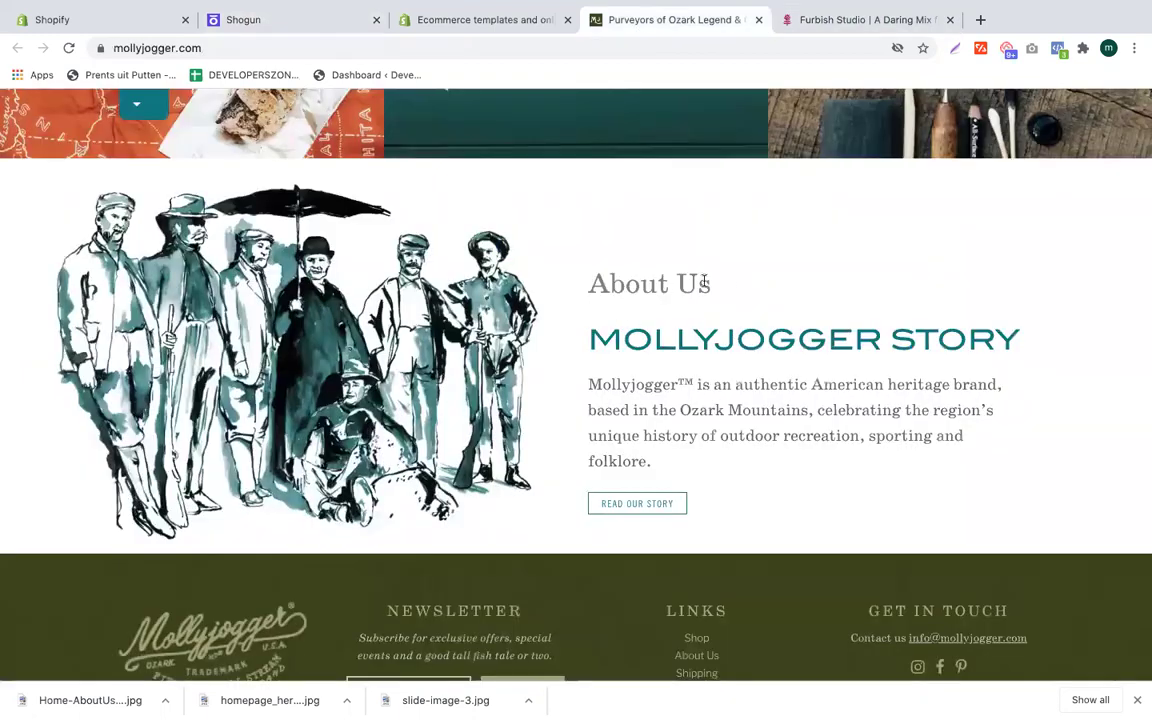
{"action": "left_click_drag", "start_coordinate": [555, 284], "coordinate": [543, 282]}
{"action": "key", "text": "ctrl+c"}
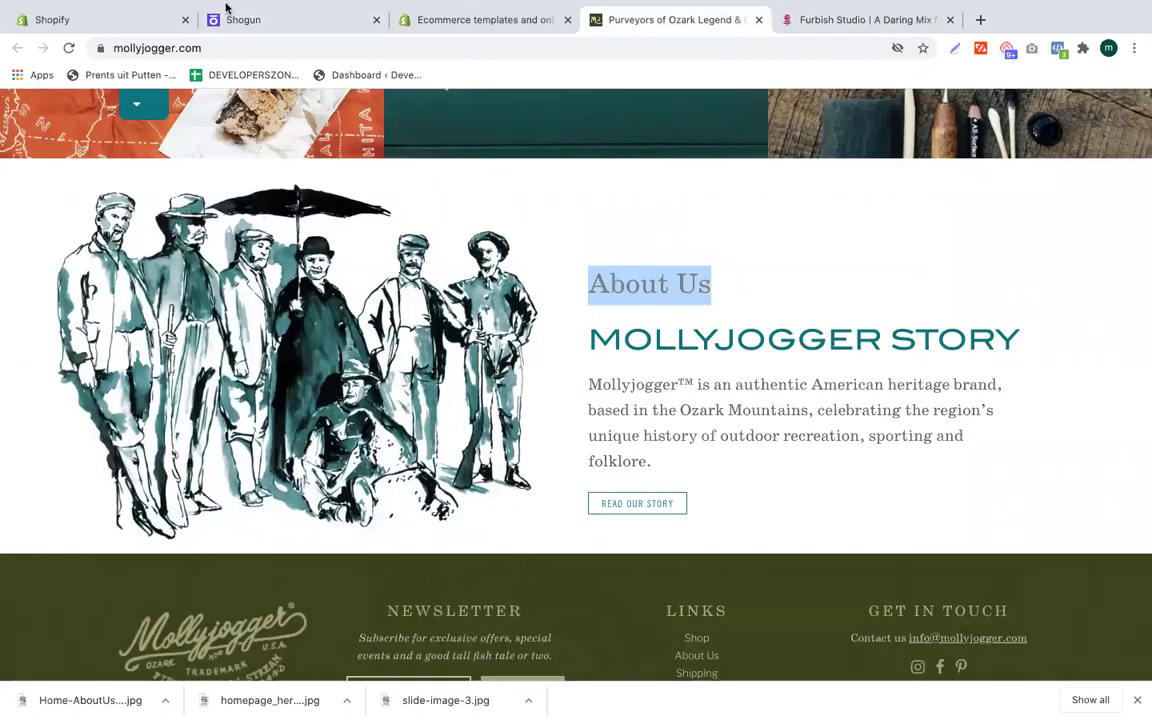
{"action": "left_click", "coordinate": [299, 28]}
{"action": "left_click", "coordinate": [546, 270]}
{"action": "double_click", "coordinate": [546, 268]}
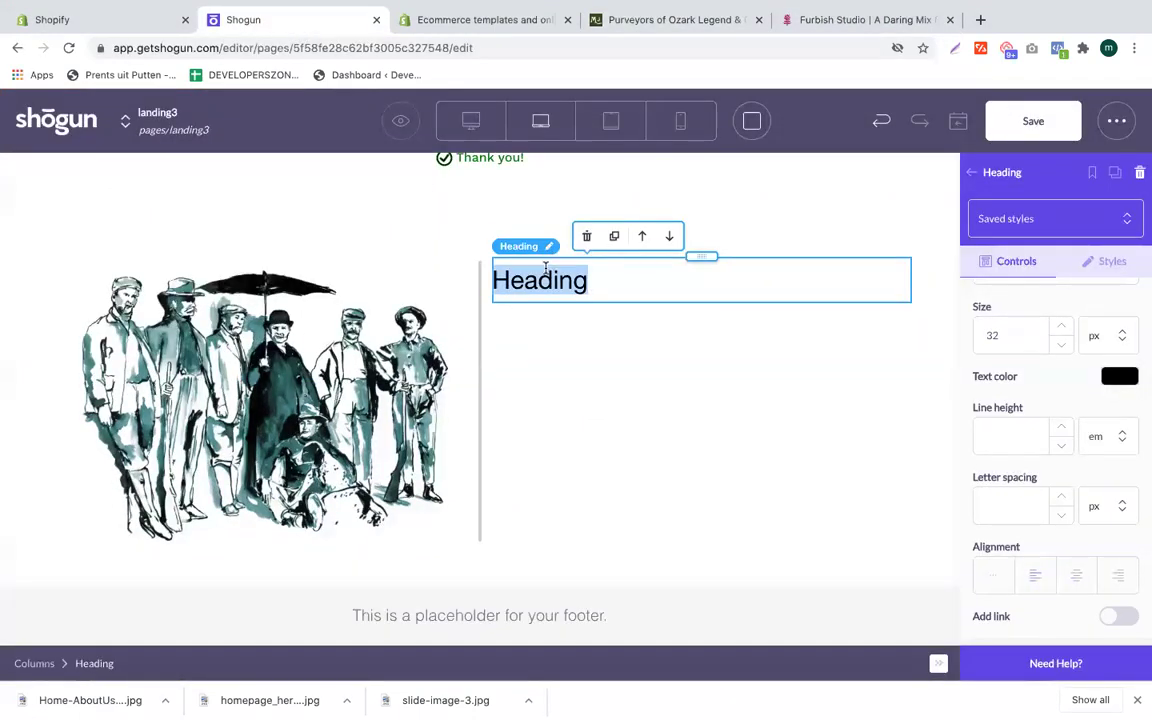
{"action": "key", "text": "ctrl+v"}
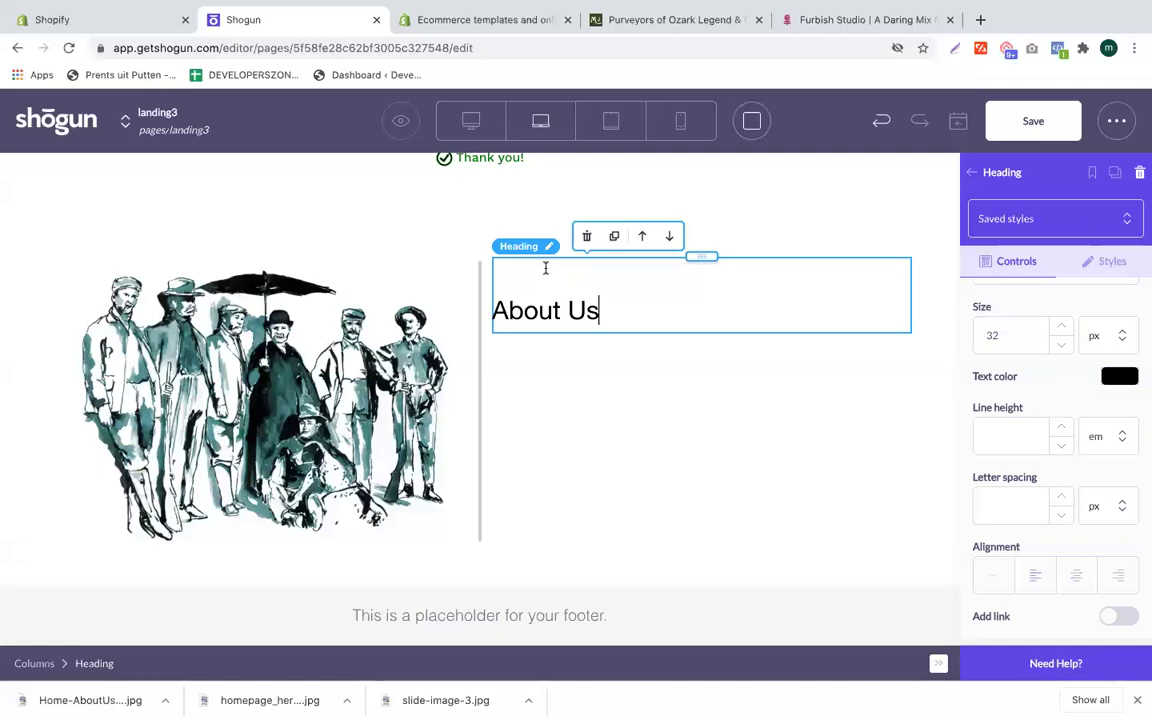
{"action": "left_click", "coordinate": [494, 304]}
{"action": "key", "text": "BackSpace"}
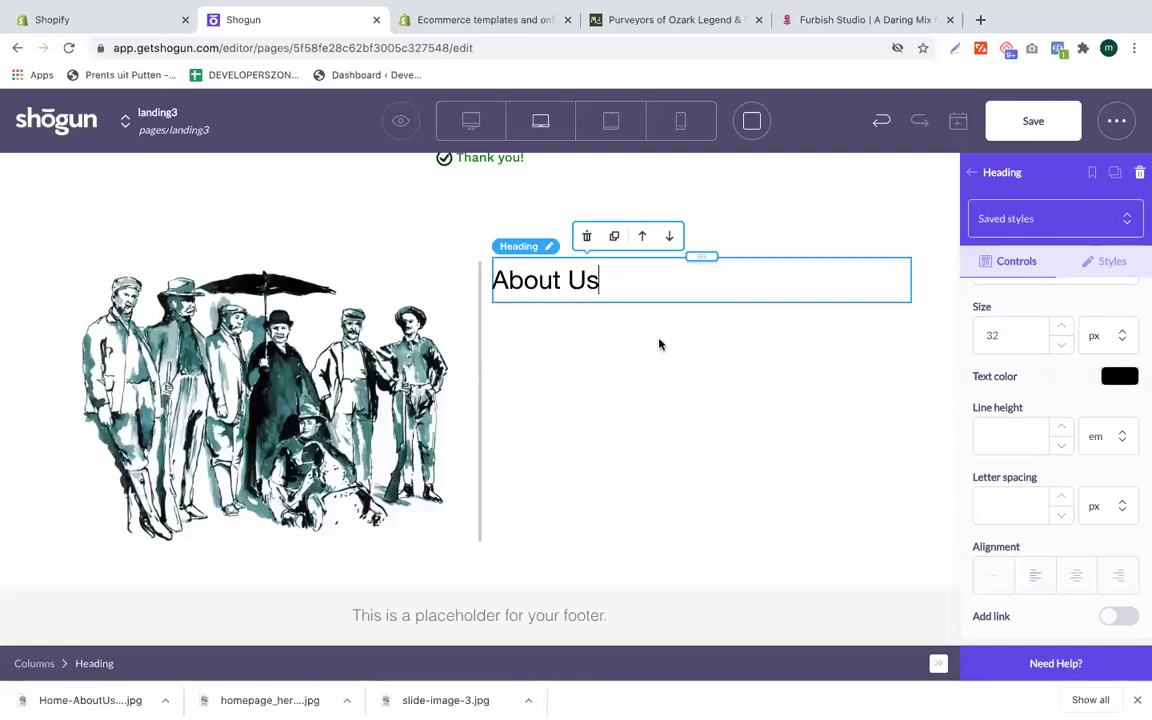
Step: Set the About Us heading font to Archivo
{"action": "scroll", "coordinate": [1089, 358], "scroll_direction": "up", "scroll_amount": 3}
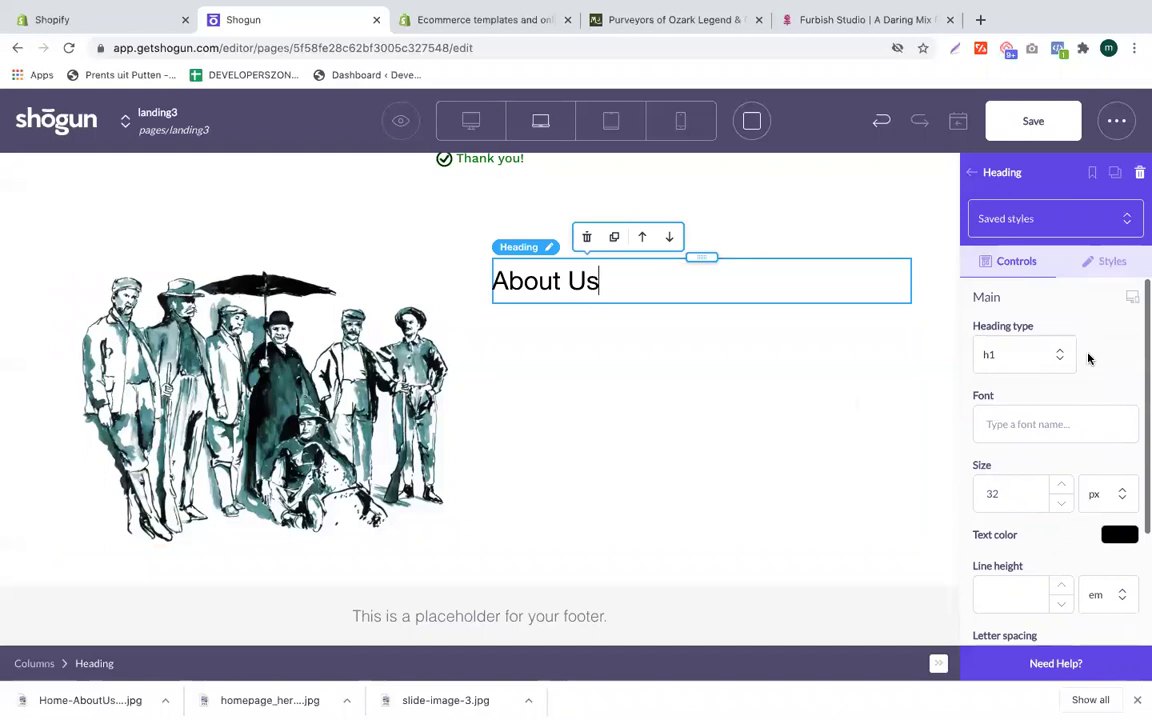
{"action": "scroll", "coordinate": [1044, 419], "scroll_direction": "down", "scroll_amount": 1}
{"action": "left_click", "coordinate": [1031, 399]}
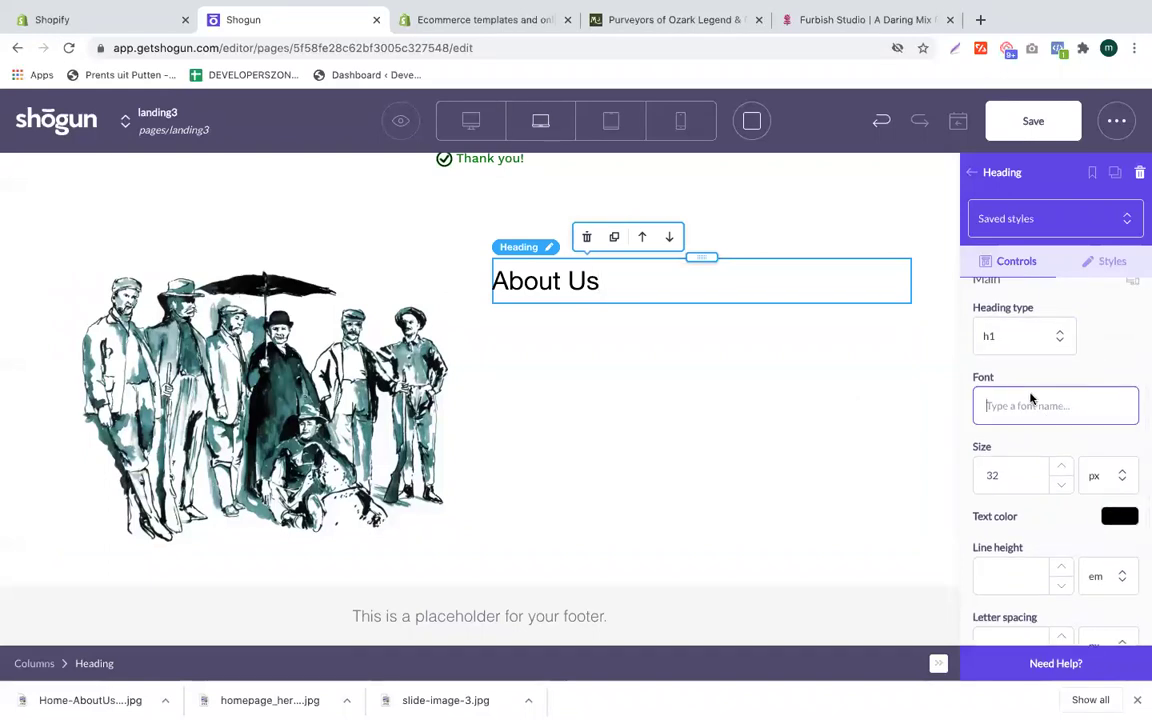
{"action": "type", "text": "ar"}
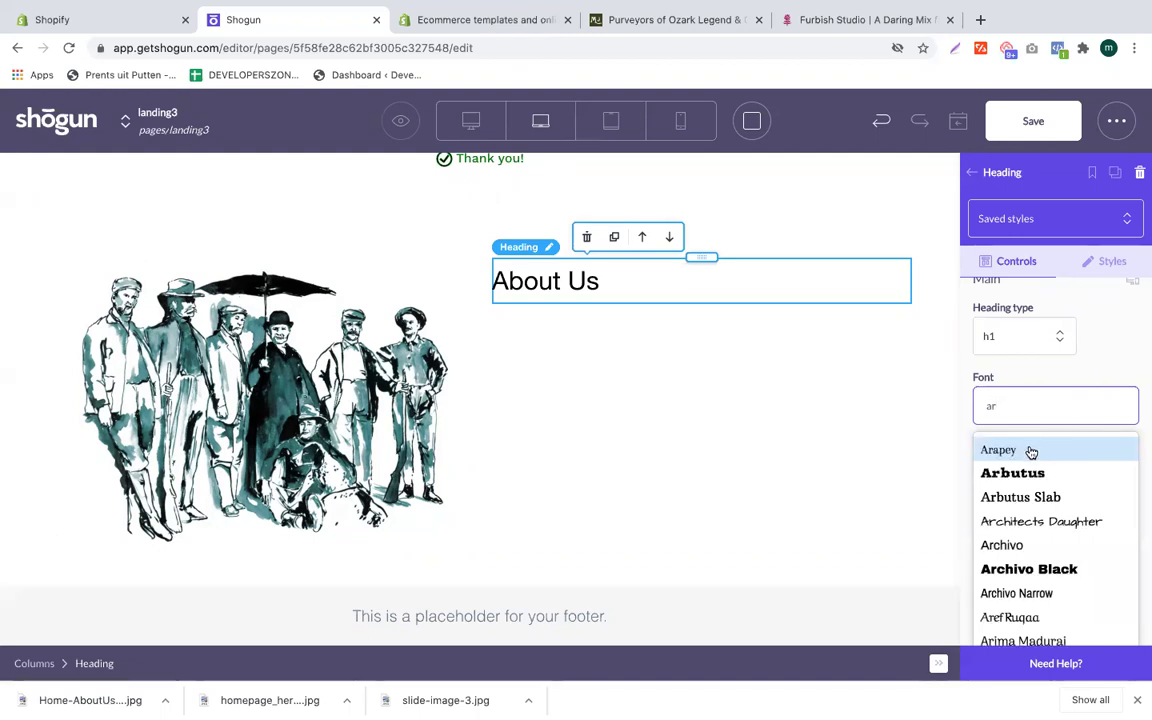
{"action": "left_click", "coordinate": [1016, 547]}
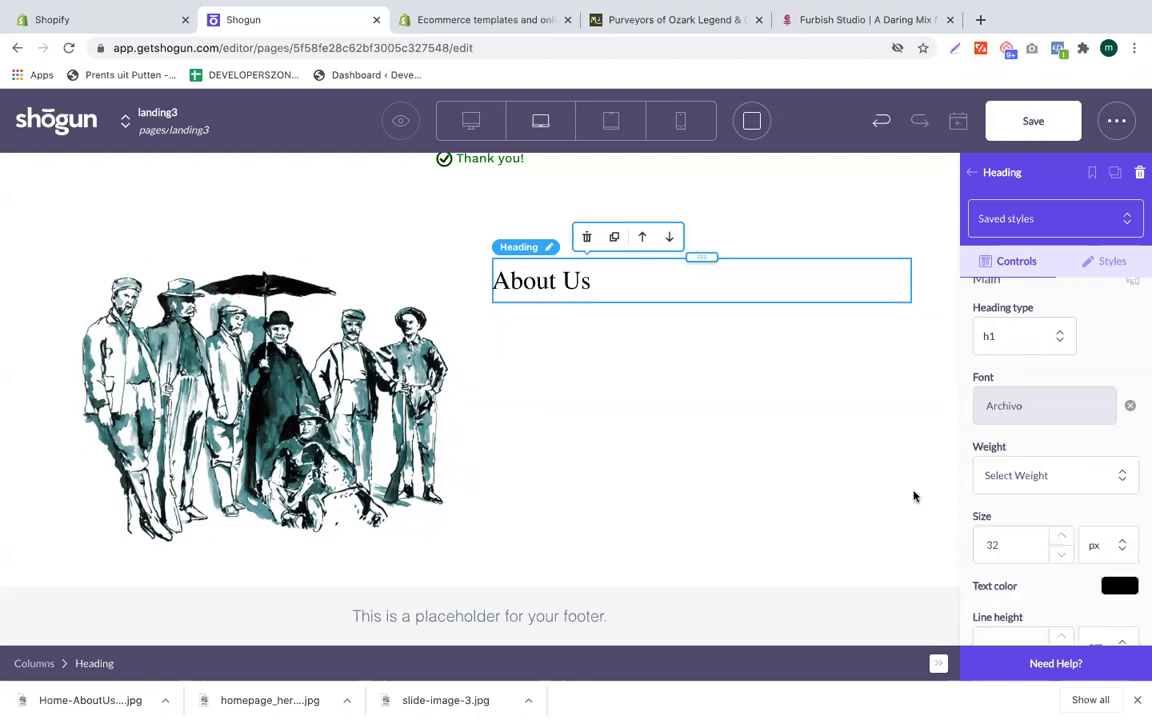
Step: Select the MOLLYJOGGER STORY heading text on the Mollyjogger reference page
{"action": "left_click", "coordinate": [703, 22]}
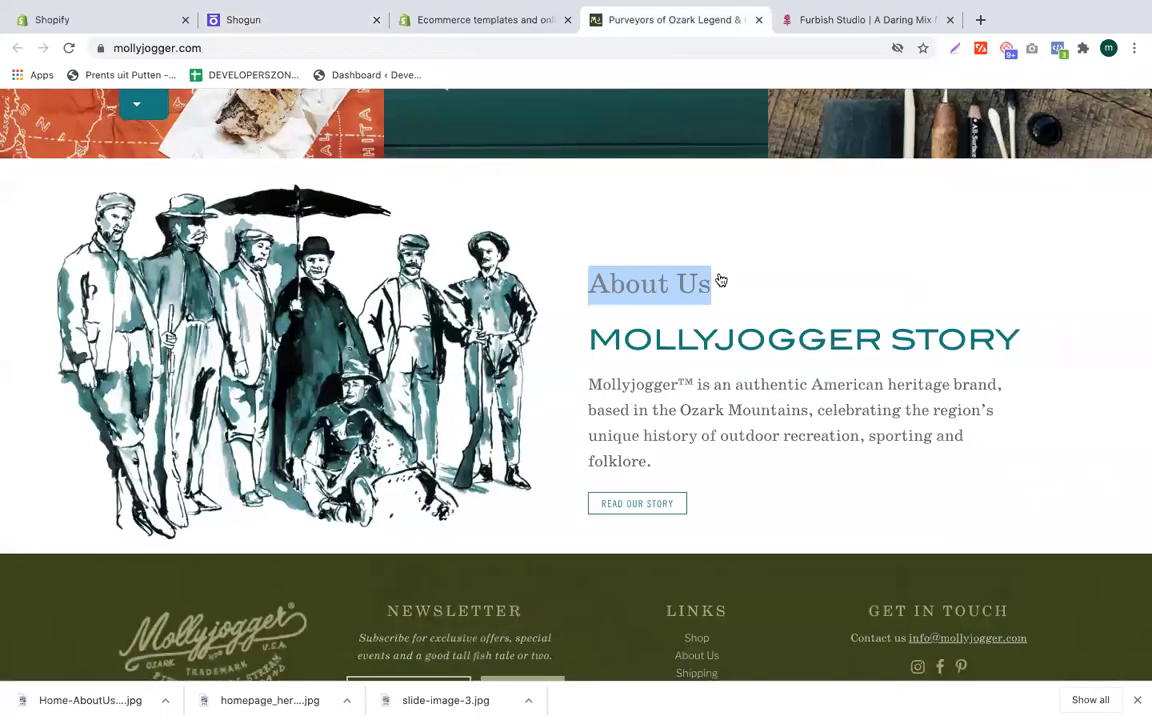
{"action": "triple_click", "coordinate": [836, 340]}
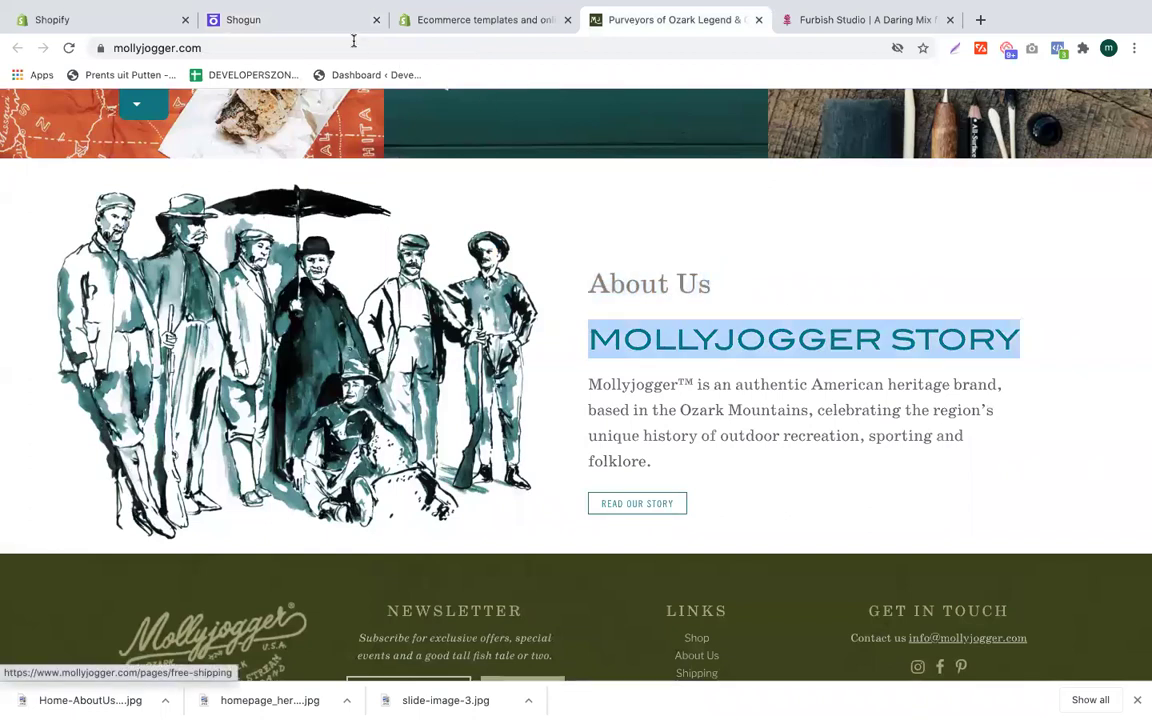
{"action": "left_click", "coordinate": [321, 26]}
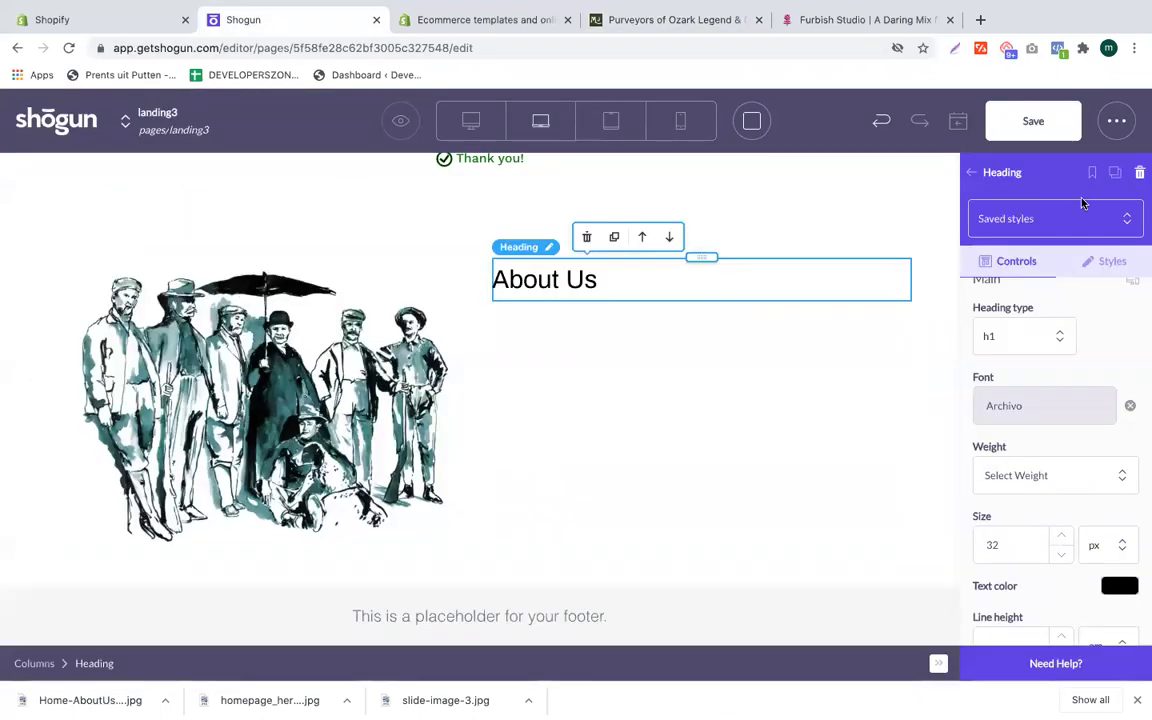
Step: Add a second left-aligned heading below About Us reading 'MOLLYJOGGER STORY'
{"action": "left_click", "coordinate": [971, 172]}
{"action": "scroll", "coordinate": [1040, 390], "scroll_direction": "down", "scroll_amount": 1}
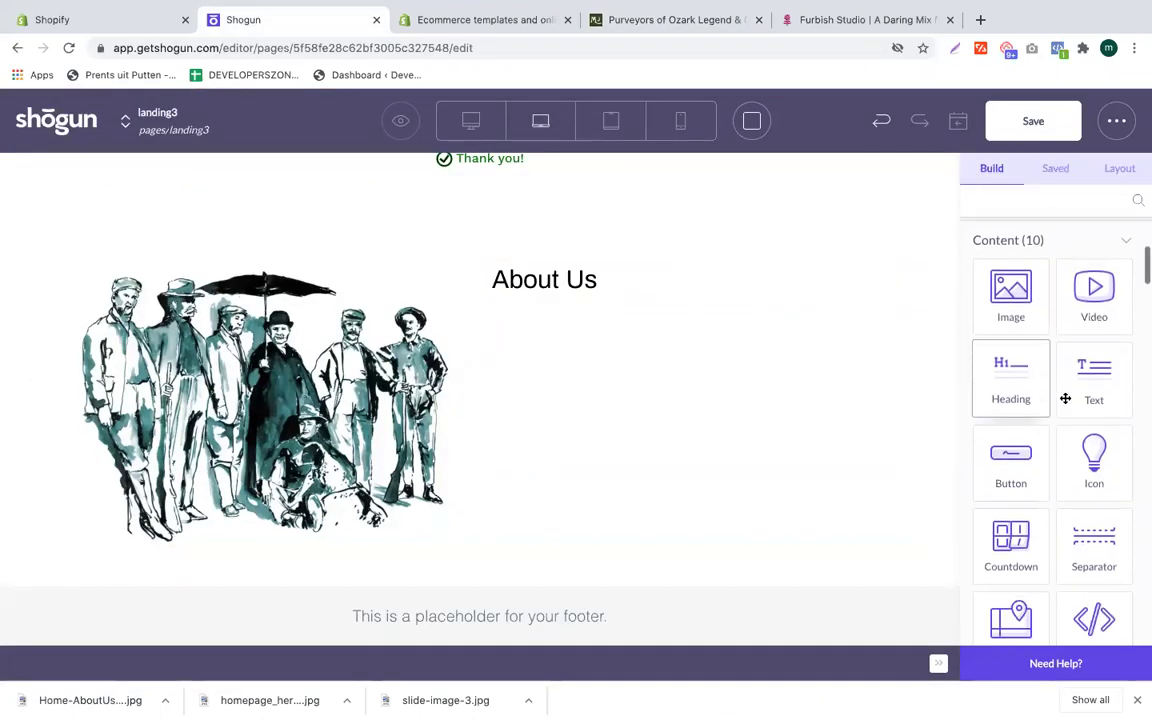
{"action": "left_click_drag", "start_coordinate": [1091, 374], "coordinate": [593, 312]}
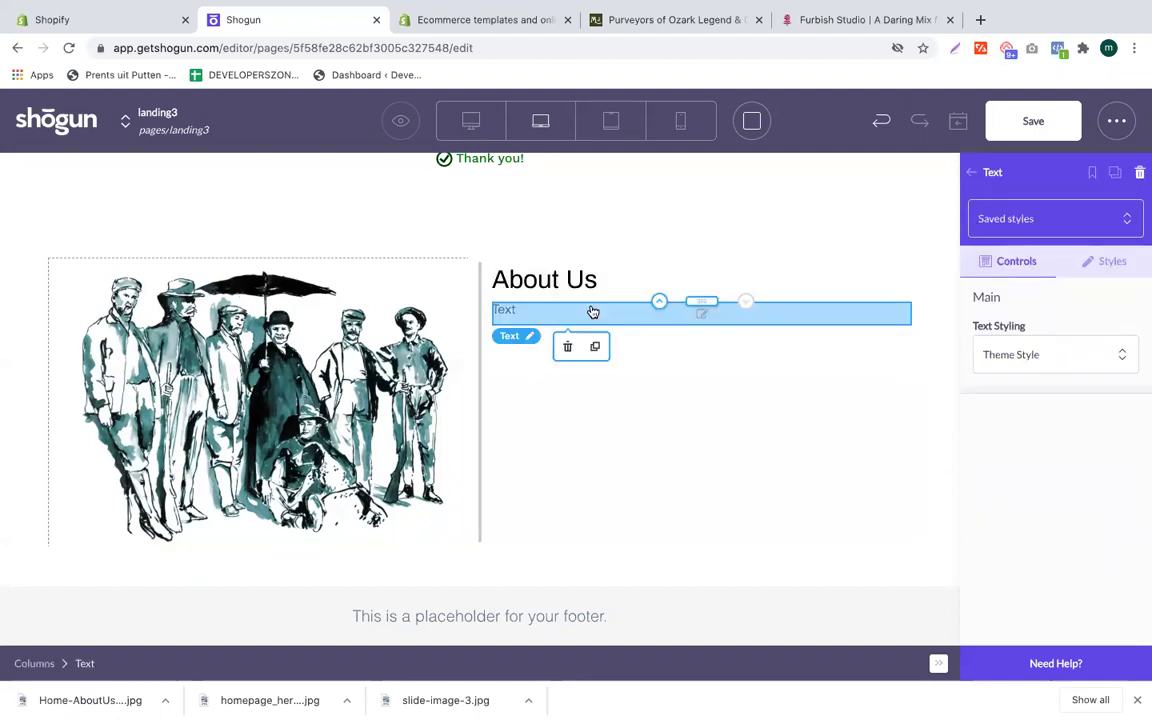
{"action": "left_click", "coordinate": [568, 347]}
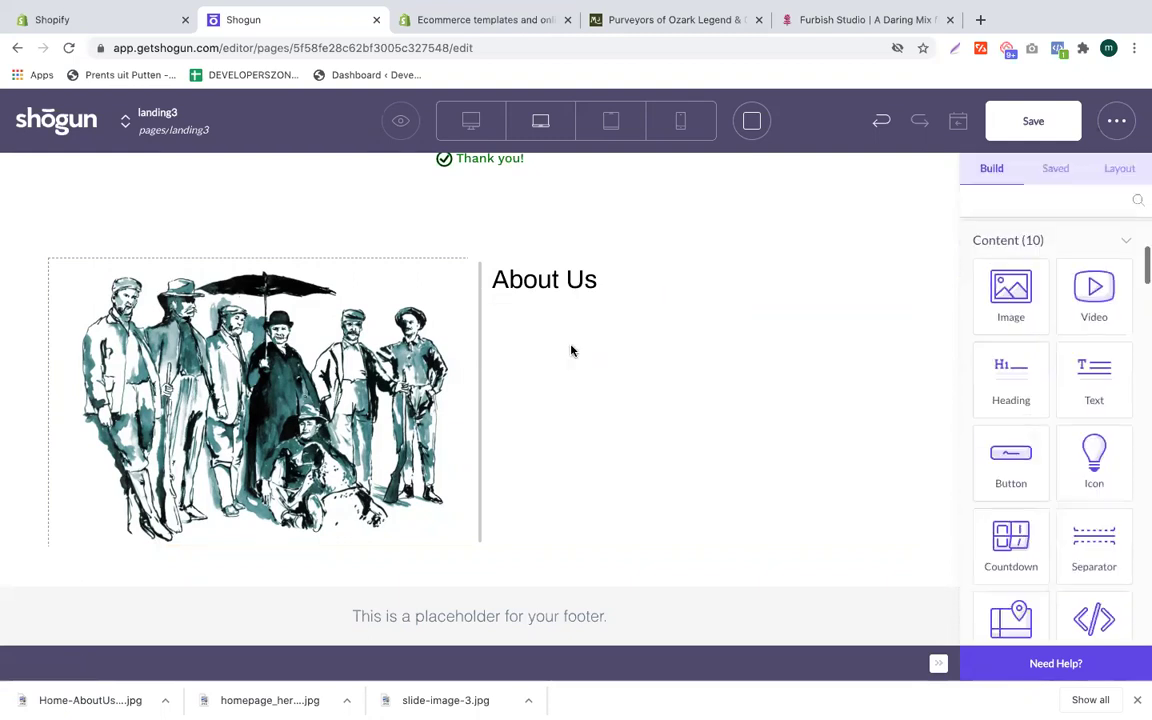
{"action": "left_click_drag", "start_coordinate": [1011, 374], "coordinate": [587, 298]}
{"action": "scroll", "coordinate": [1050, 540], "scroll_direction": "down", "scroll_amount": 1}
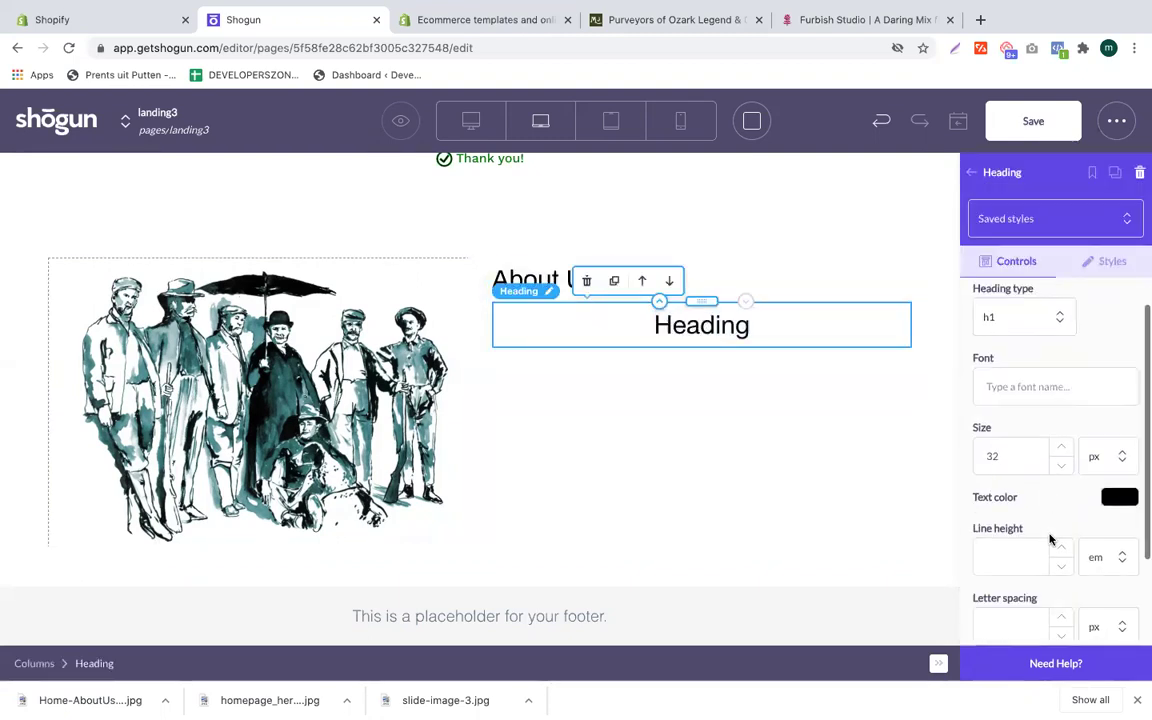
{"action": "scroll", "coordinate": [1050, 540], "scroll_direction": "down", "scroll_amount": 1}
{"action": "left_click", "coordinate": [1035, 575]}
{"action": "double_click", "coordinate": [570, 333]}
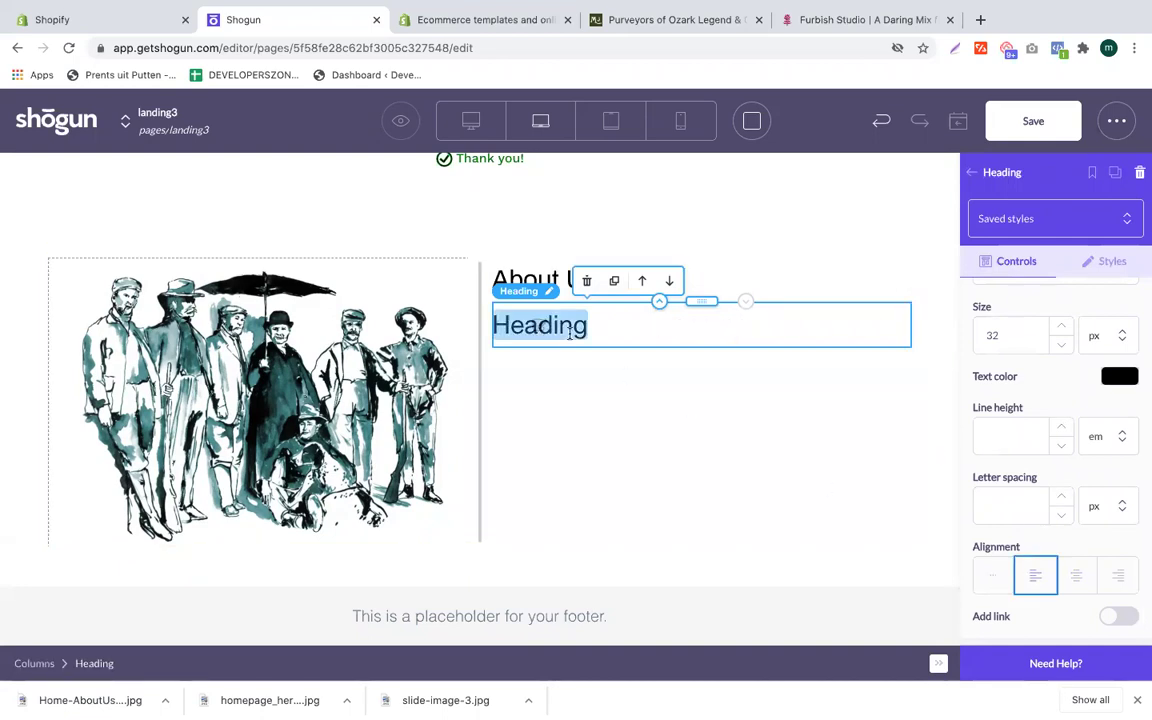
{"action": "type", "text": "MOLLYJOGGER STORY"}
{"action": "double_click", "coordinate": [697, 337]}
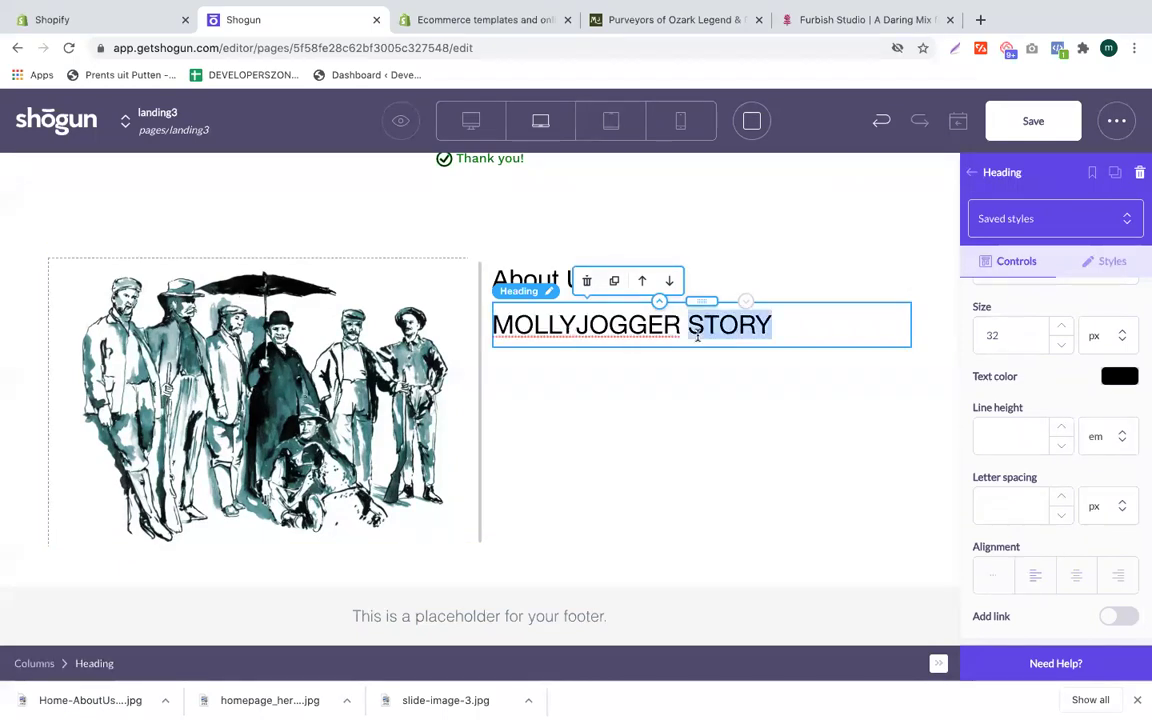
{"action": "triple_click", "coordinate": [697, 337]}
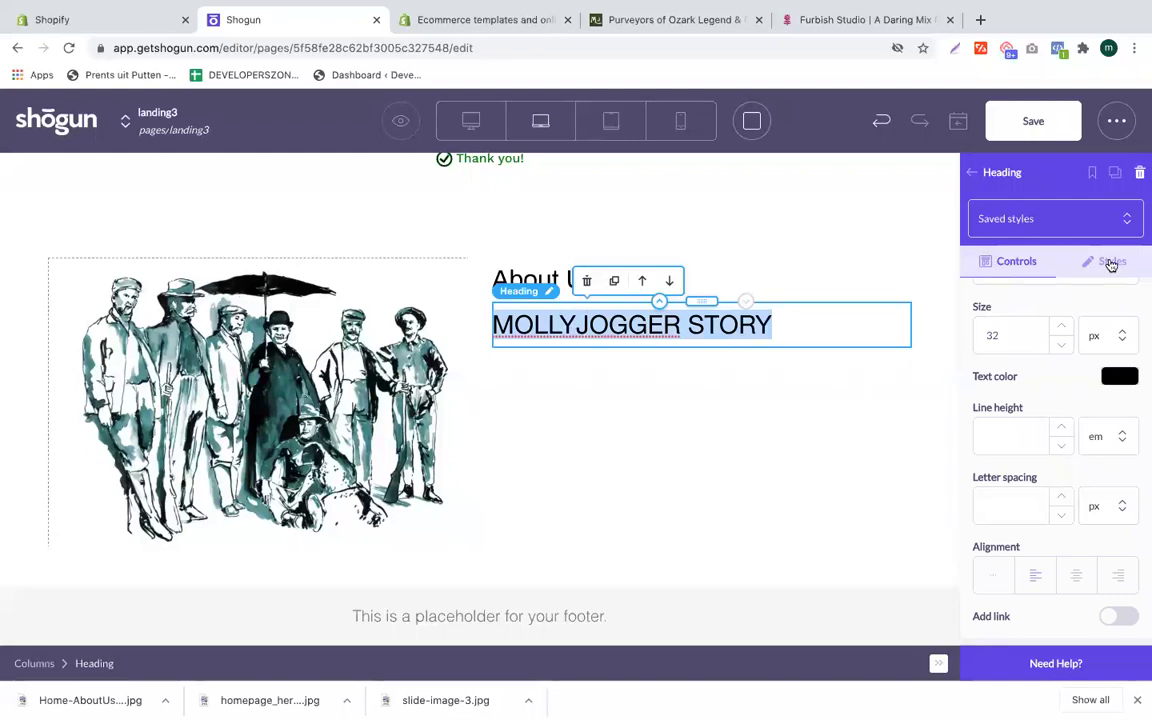
Step: Color the MOLLYJOGGER STORY heading teal (2E968E) with the text colour picker
{"action": "left_click", "coordinate": [1110, 262]}
{"action": "left_click", "coordinate": [1044, 262]}
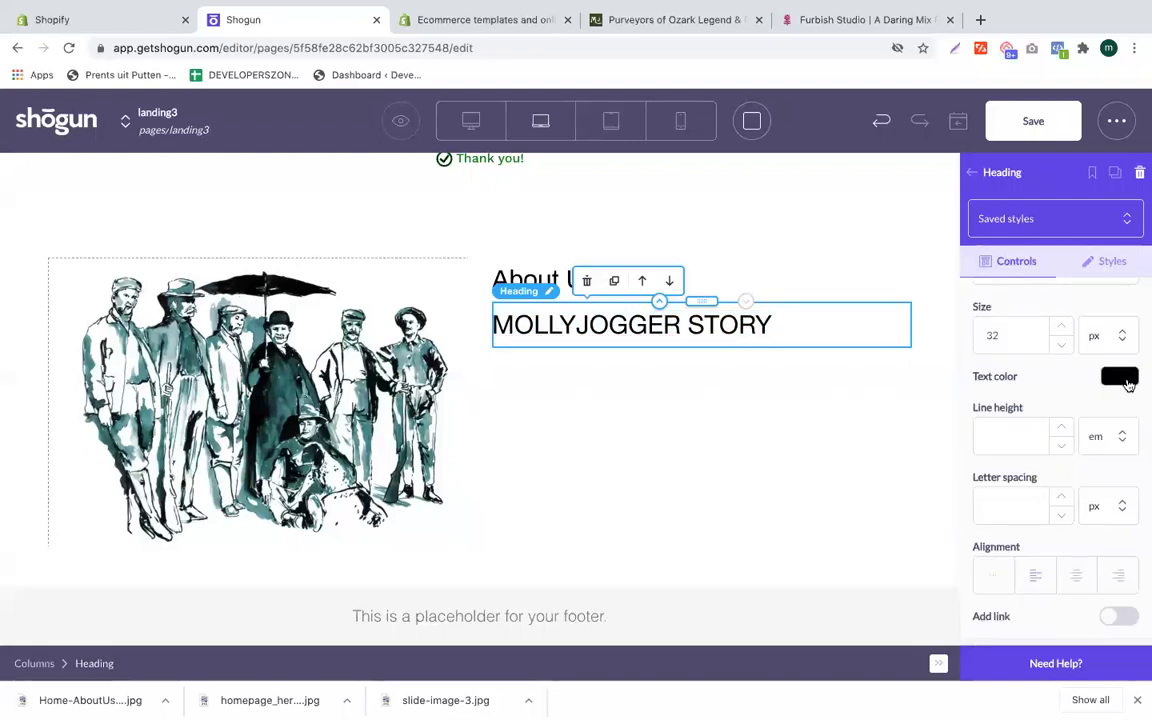
{"action": "left_click", "coordinate": [1126, 380]}
{"action": "left_click_drag", "start_coordinate": [1093, 530], "coordinate": [1049, 526]}
{"action": "left_click", "coordinate": [1092, 446]}
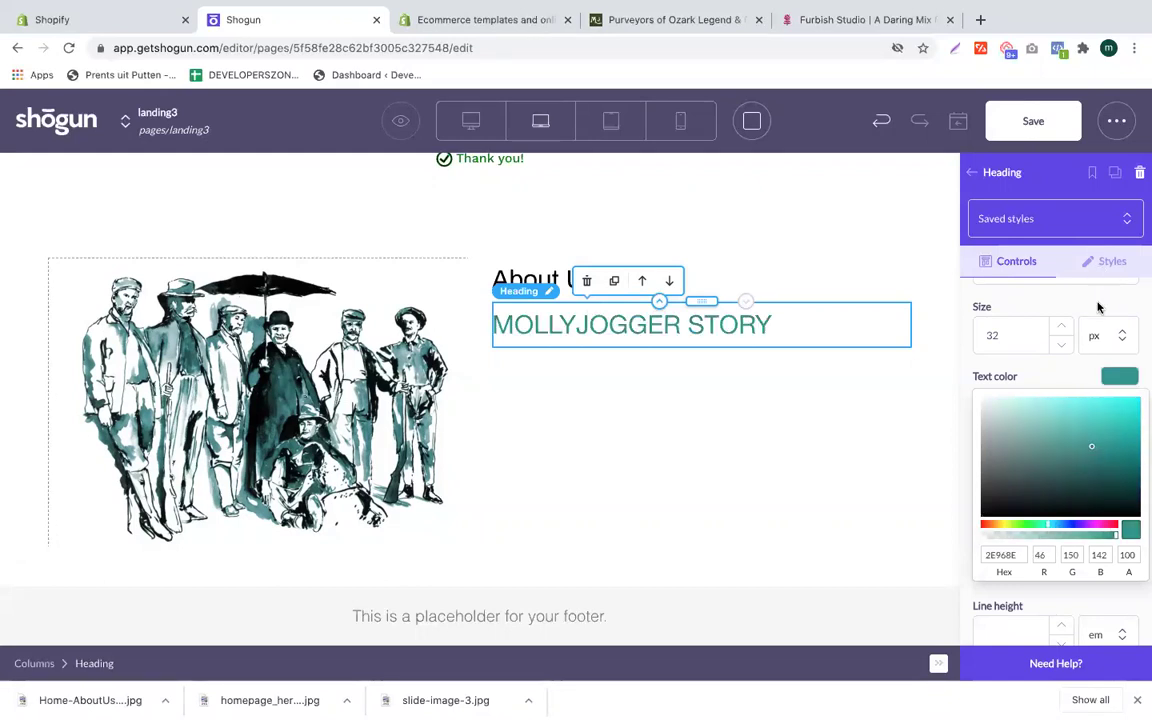
{"action": "left_click", "coordinate": [1110, 379]}
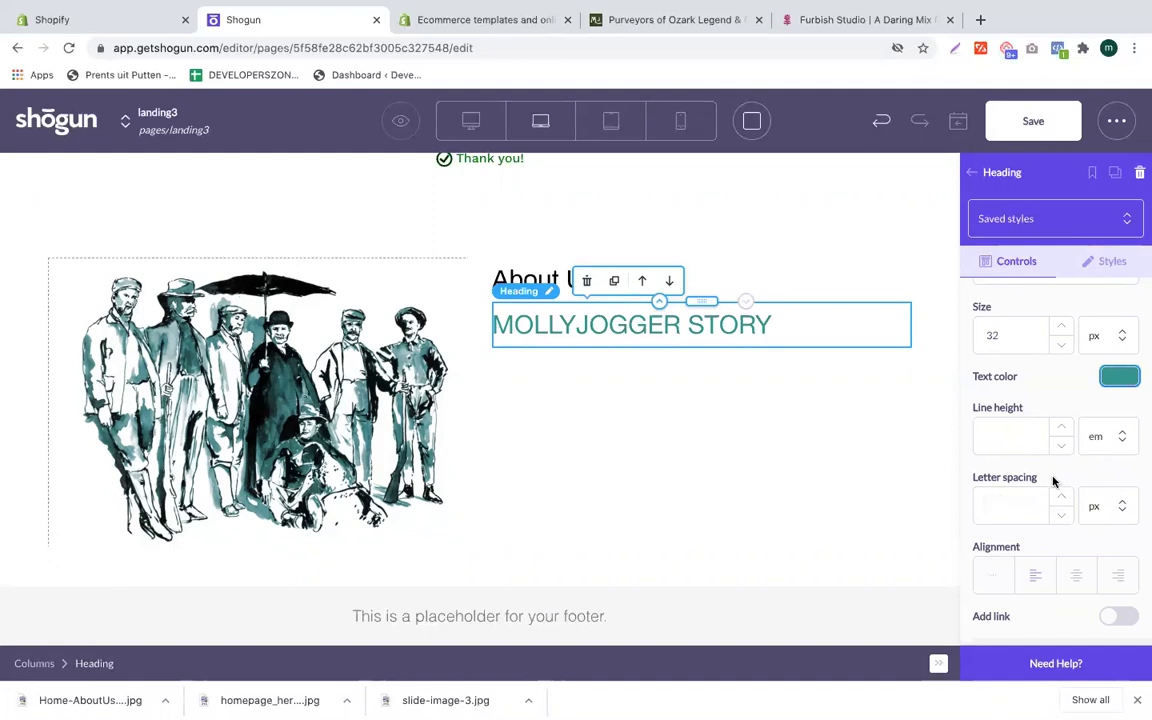
{"action": "scroll", "coordinate": [1022, 486], "scroll_direction": "up", "scroll_amount": 3}
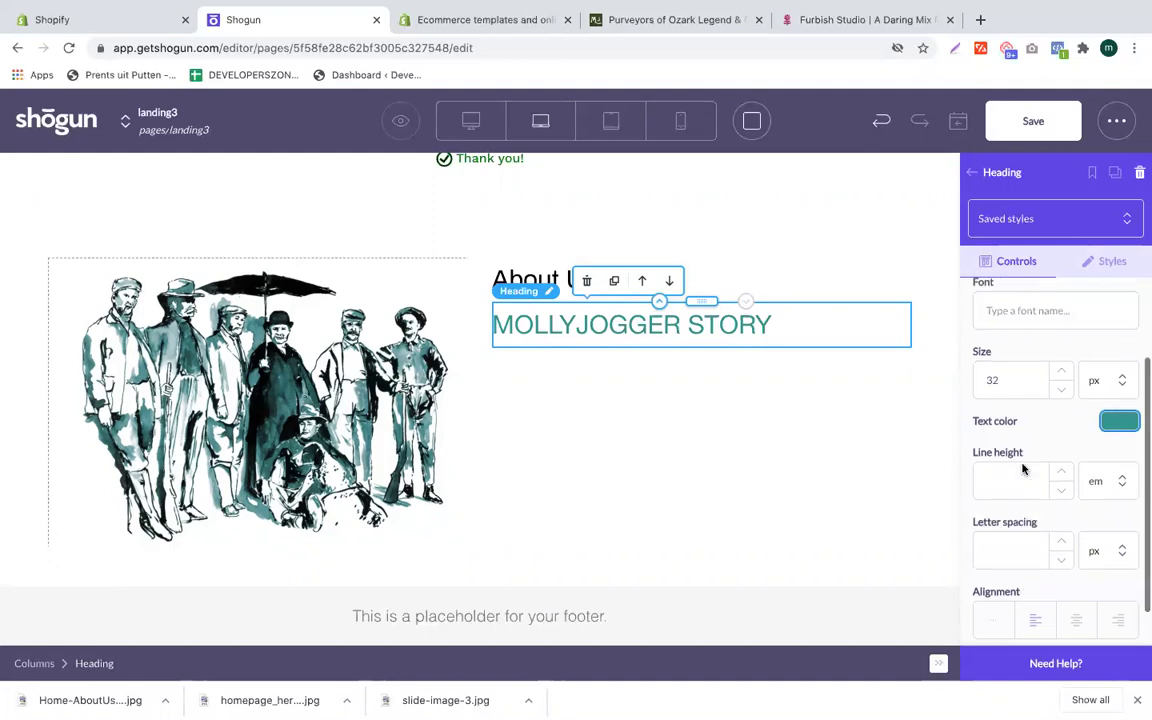
{"action": "scroll", "coordinate": [1016, 512], "scroll_direction": "down", "scroll_amount": 2}
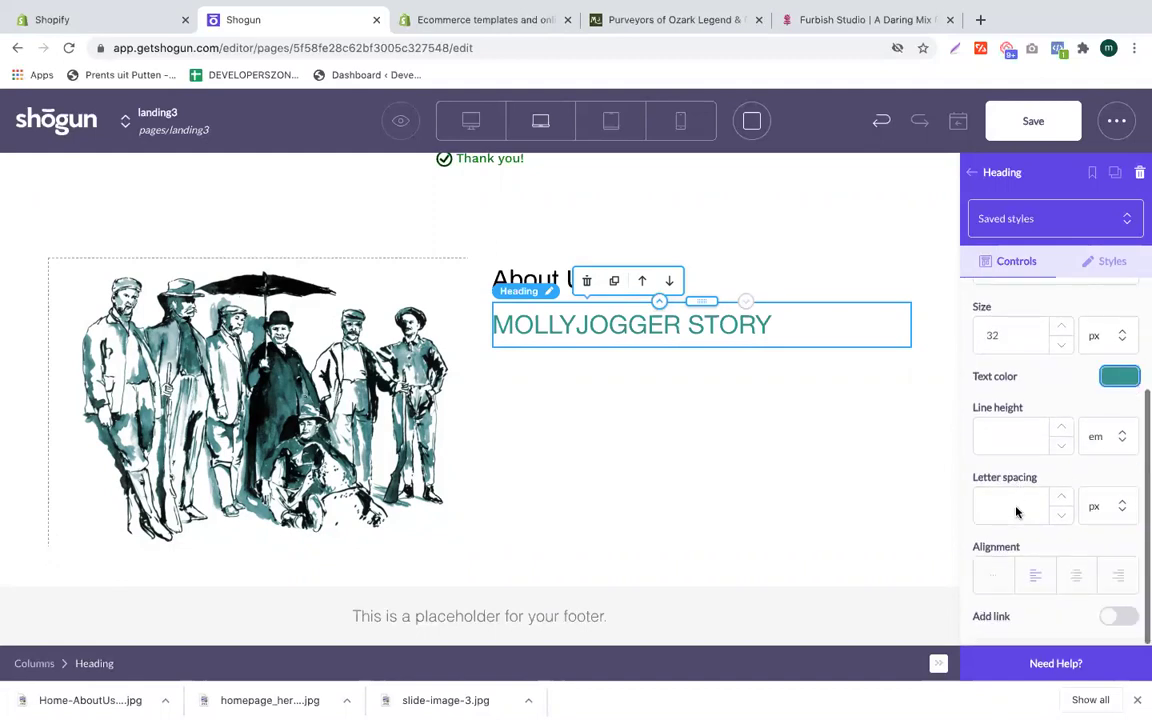
{"action": "scroll", "coordinate": [1016, 512], "scroll_direction": "up", "scroll_amount": 2}
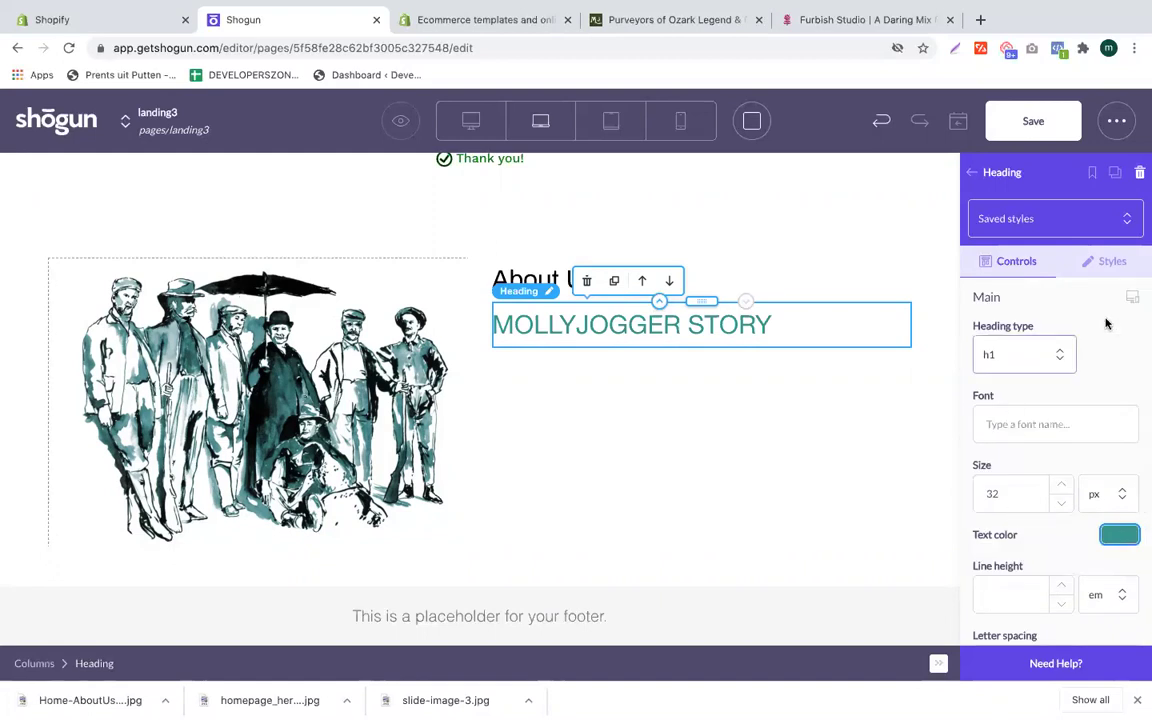
Step: Browse through the MOLLYJOGGER STORY heading's style settings
{"action": "left_click", "coordinate": [1099, 263]}
{"action": "scroll", "coordinate": [1004, 487], "scroll_direction": "down", "scroll_amount": 6}
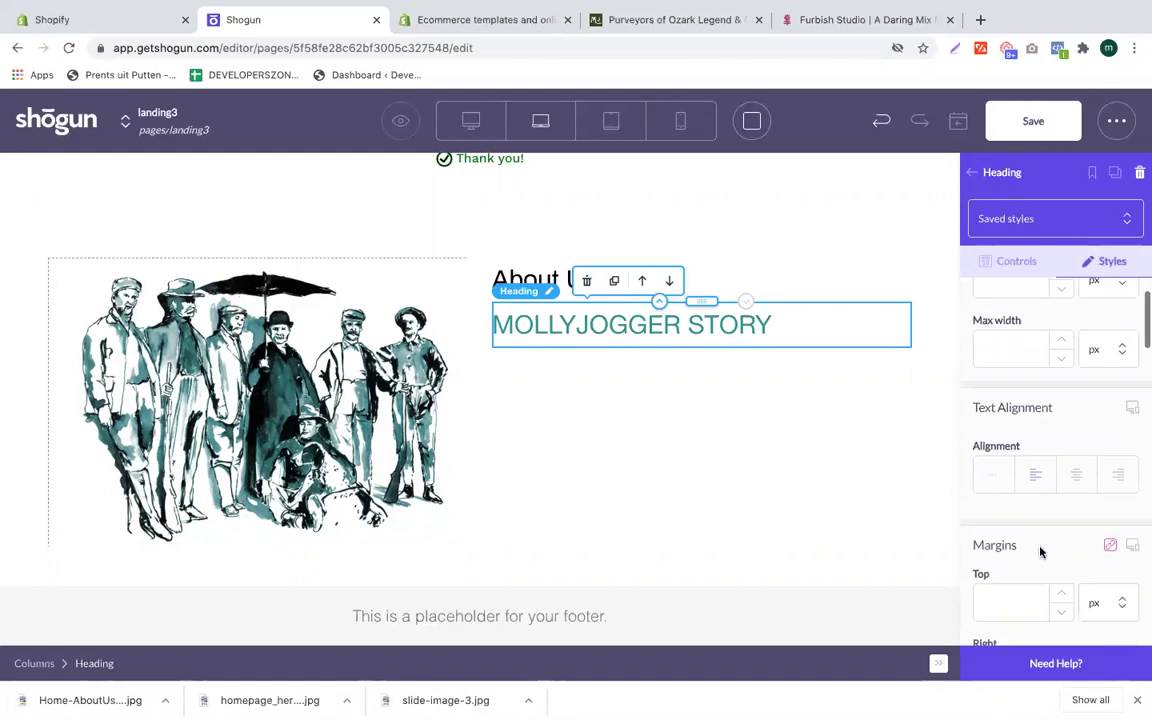
{"action": "scroll", "coordinate": [1024, 477], "scroll_direction": "down", "scroll_amount": 3}
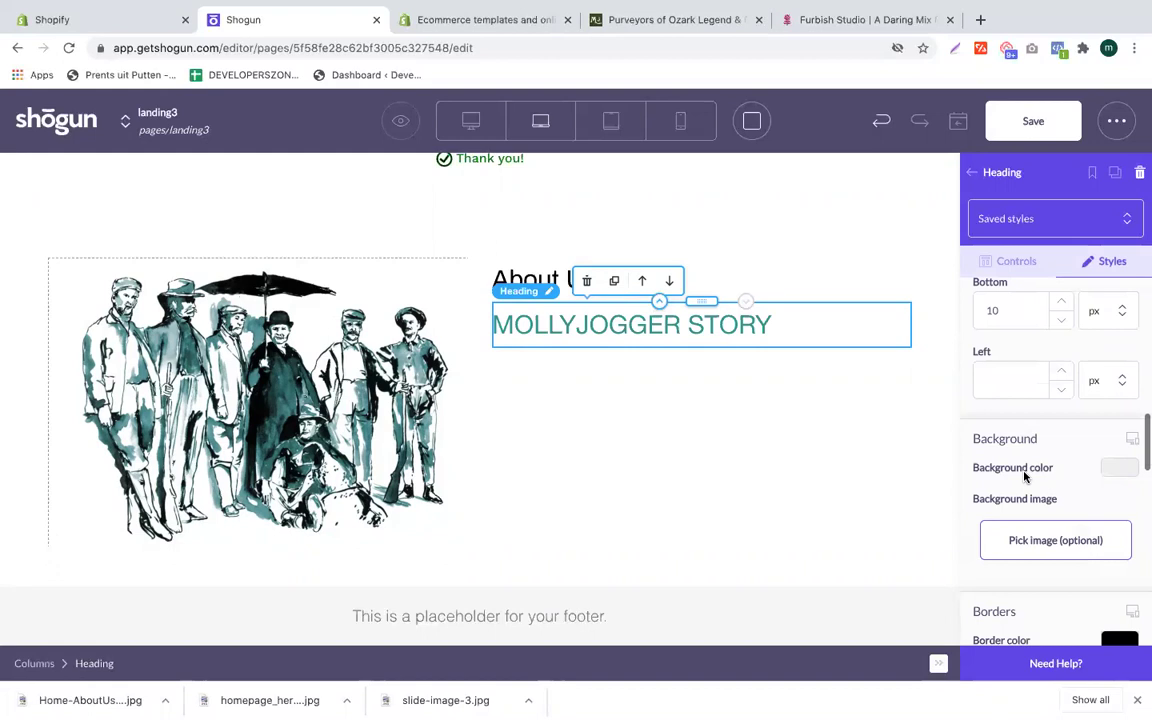
{"action": "scroll", "coordinate": [1024, 477], "scroll_direction": "down", "scroll_amount": 3}
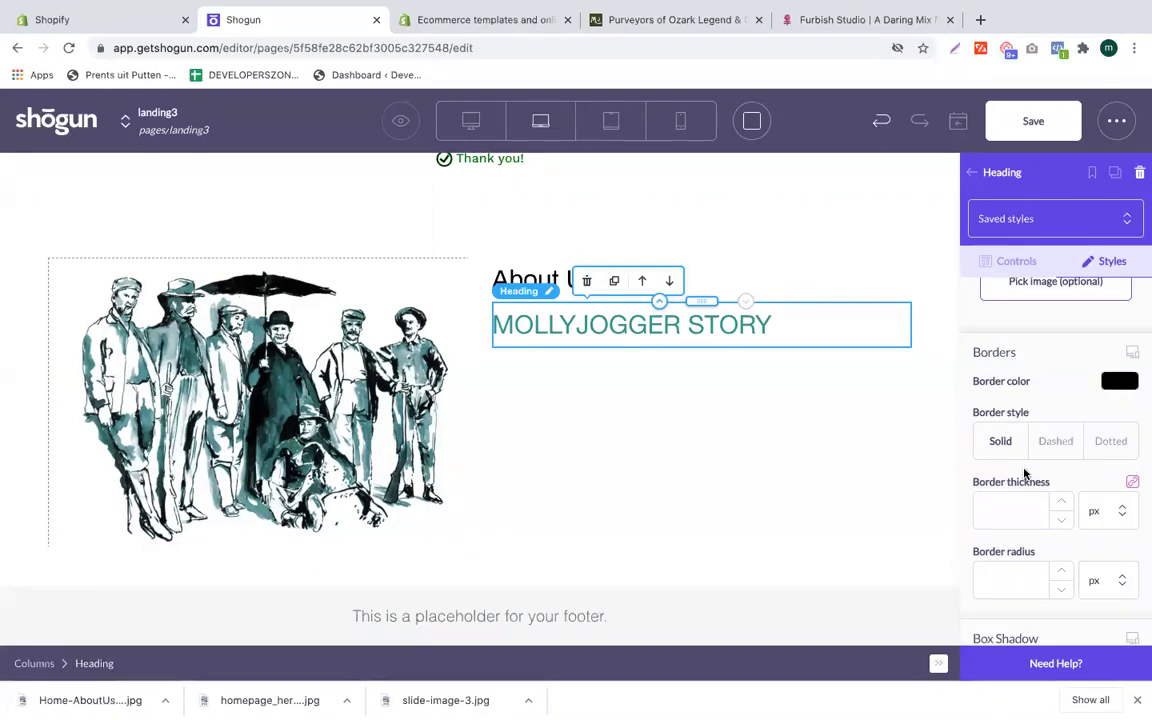
{"action": "scroll", "coordinate": [1024, 474], "scroll_direction": "down", "scroll_amount": 1}
{"action": "scroll", "coordinate": [1010, 505], "scroll_direction": "down", "scroll_amount": 6}
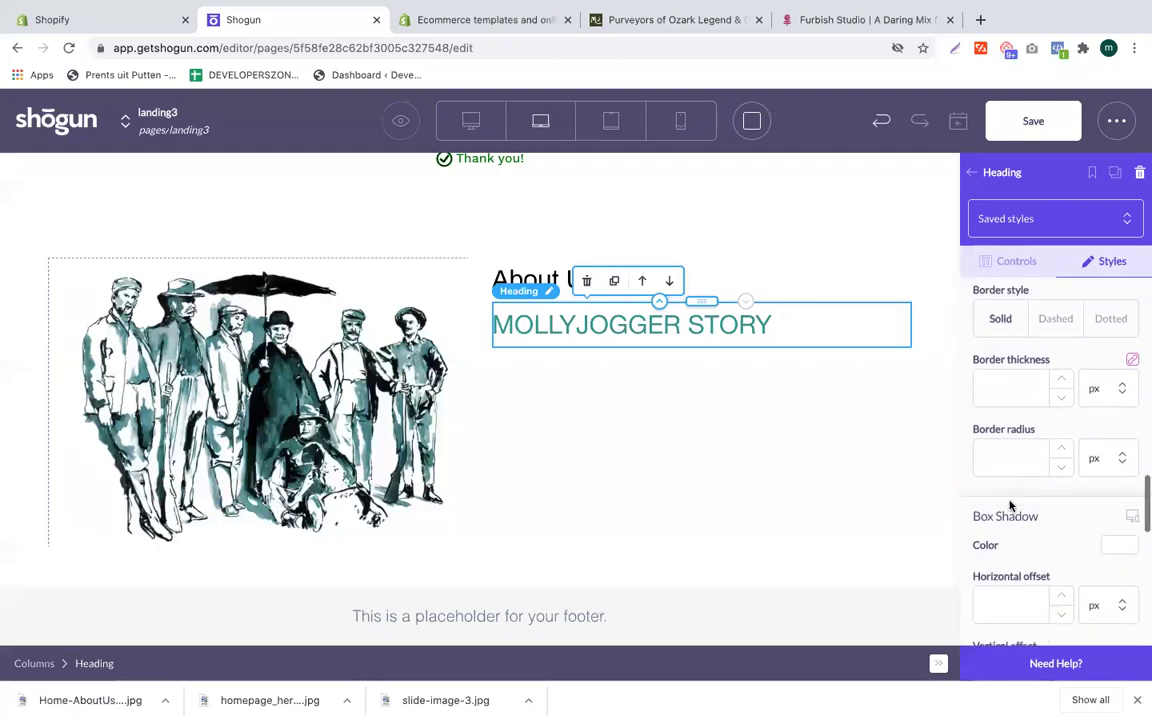
{"action": "scroll", "coordinate": [1010, 505], "scroll_direction": "down", "scroll_amount": 6}
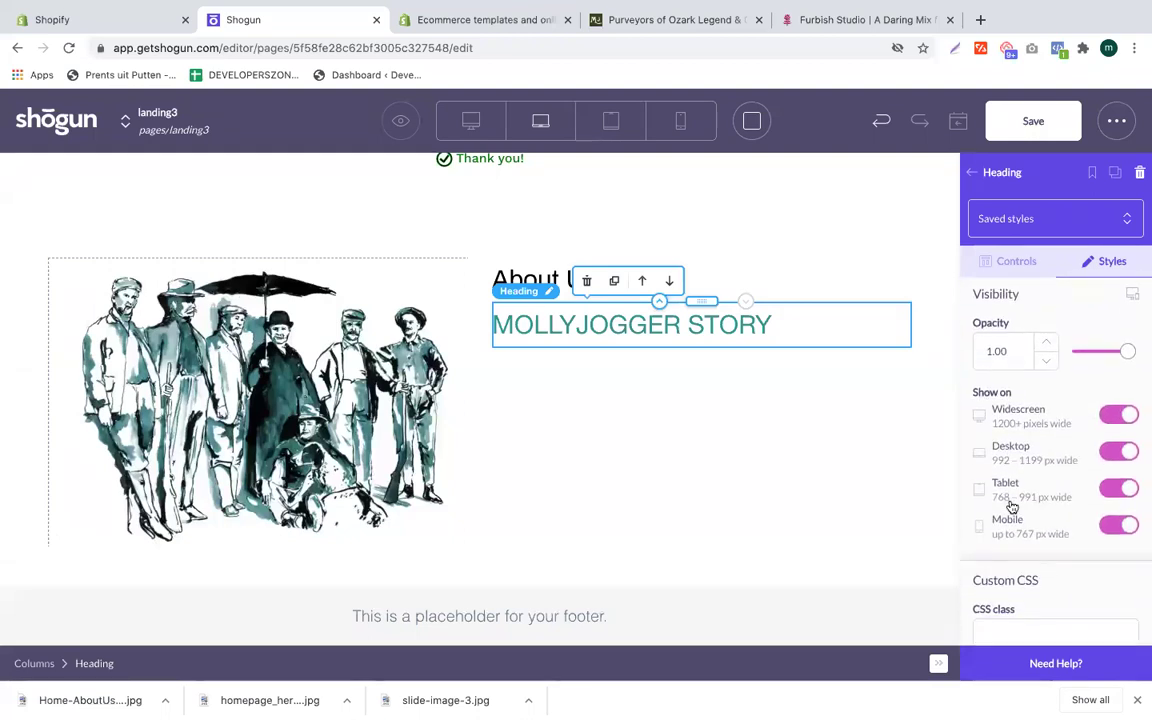
{"action": "scroll", "coordinate": [1012, 507], "scroll_direction": "down", "scroll_amount": 2}
{"action": "scroll", "coordinate": [1010, 505], "scroll_direction": "up", "scroll_amount": 10}
{"action": "scroll", "coordinate": [1010, 505], "scroll_direction": "up", "scroll_amount": 3}
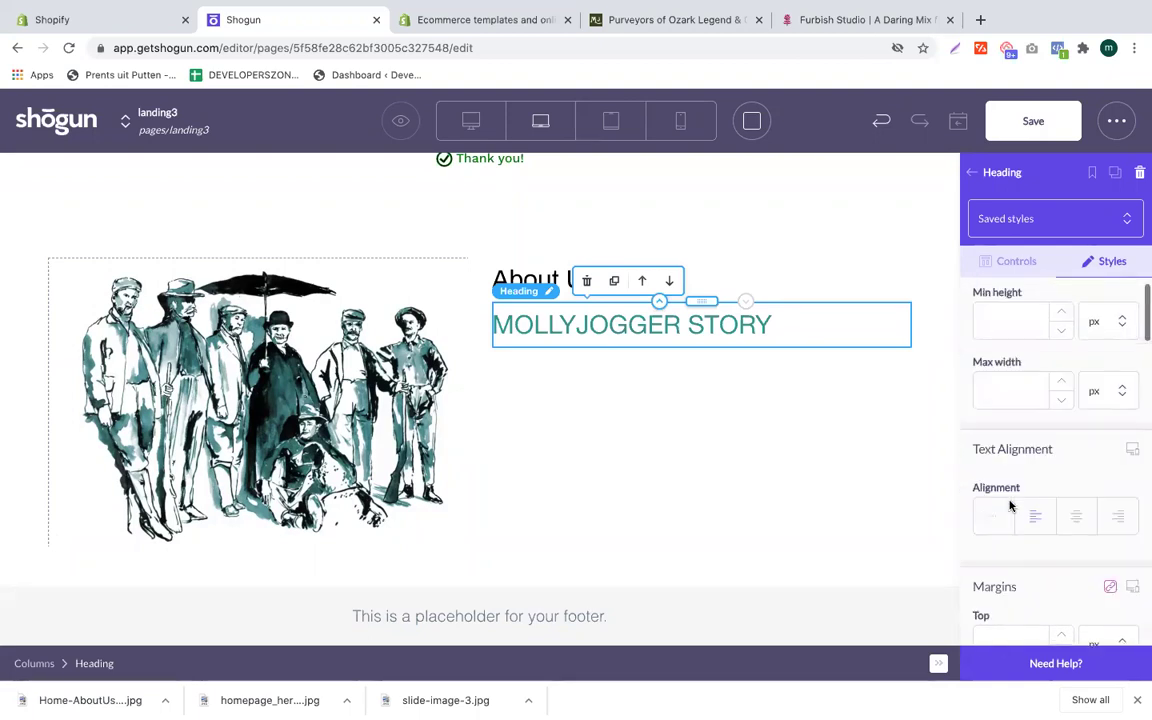
Step: Select the heritage-brand About Us paragraph on the mollyjogger.com reference page
{"action": "left_click", "coordinate": [1017, 264]}
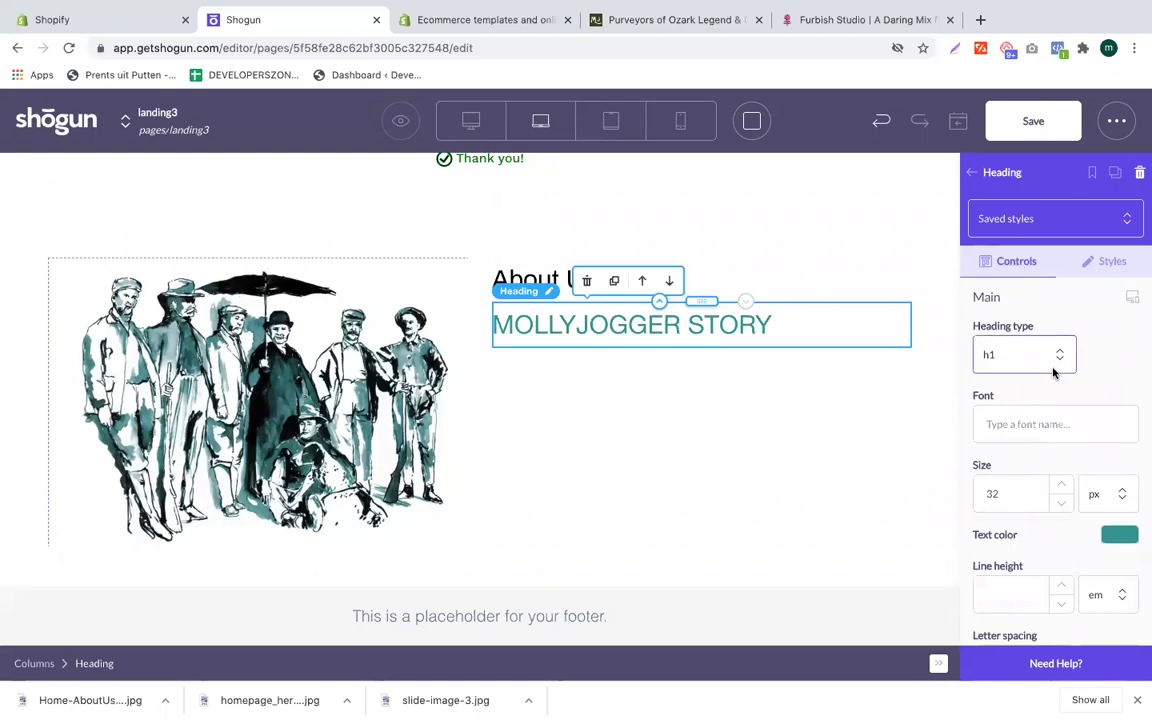
{"action": "scroll", "coordinate": [1020, 455], "scroll_direction": "down", "scroll_amount": 2}
{"action": "scroll", "coordinate": [1002, 478], "scroll_direction": "down", "scroll_amount": 2}
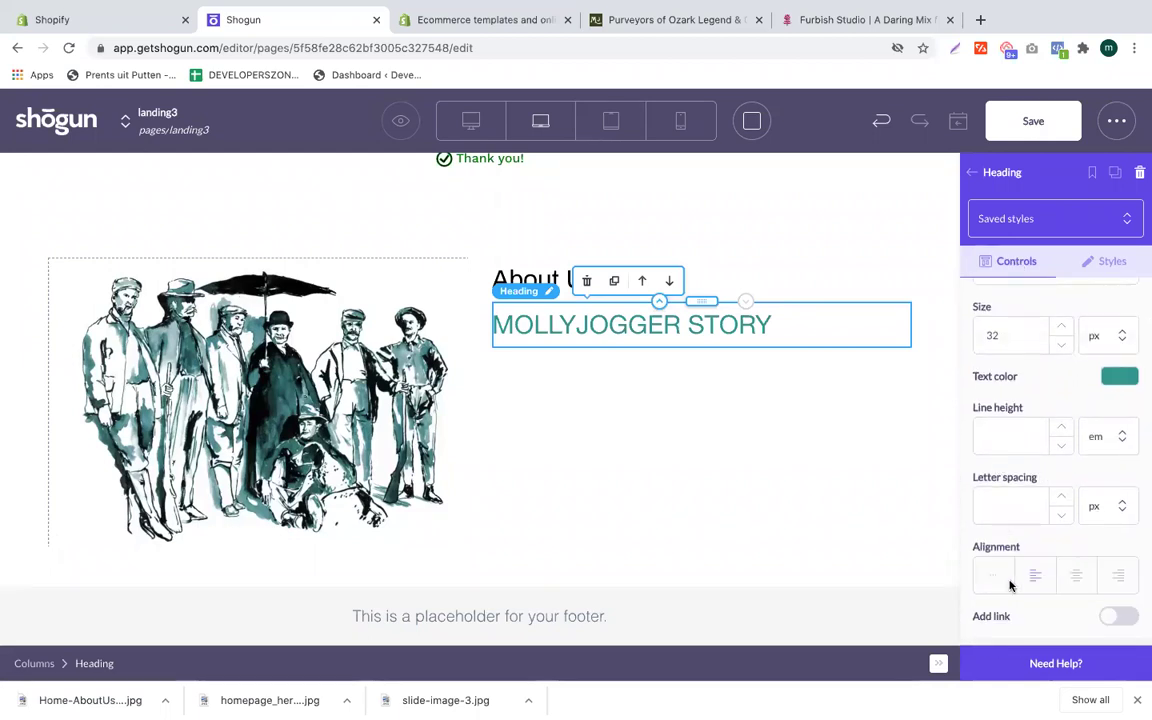
{"action": "scroll", "coordinate": [1020, 500], "scroll_direction": "up", "scroll_amount": 4}
{"action": "left_click", "coordinate": [676, 20]}
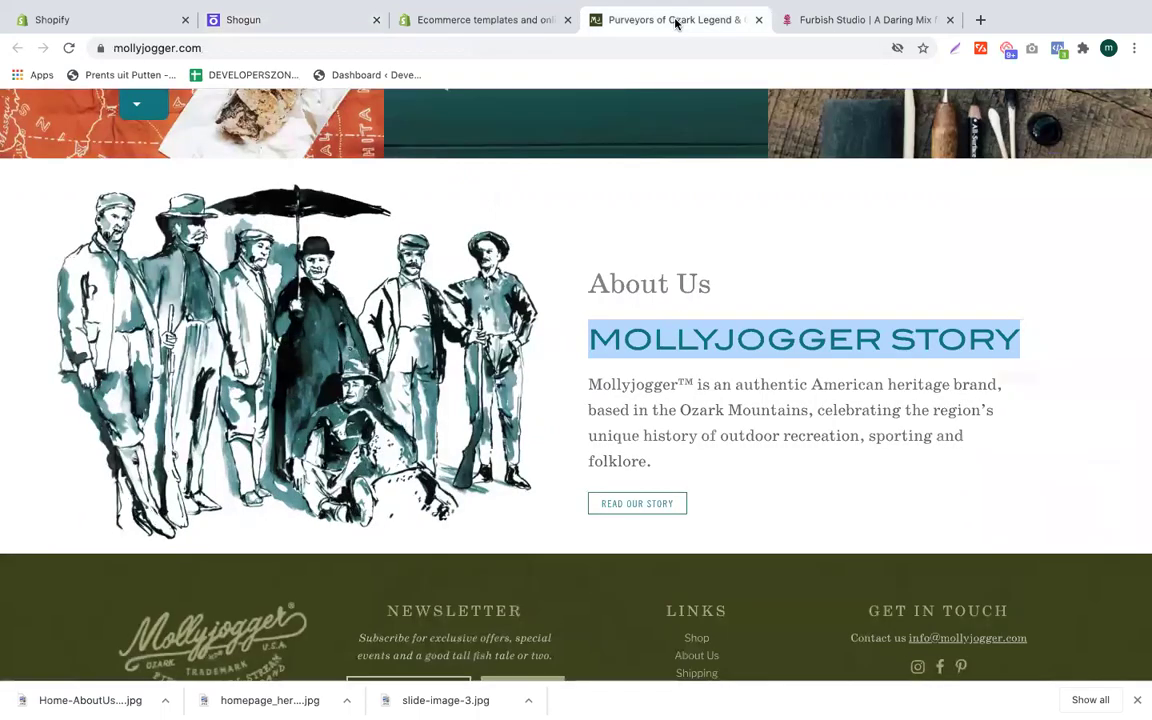
{"action": "left_click_drag", "start_coordinate": [658, 466], "coordinate": [585, 391]}
{"action": "key", "text": "super+c"}
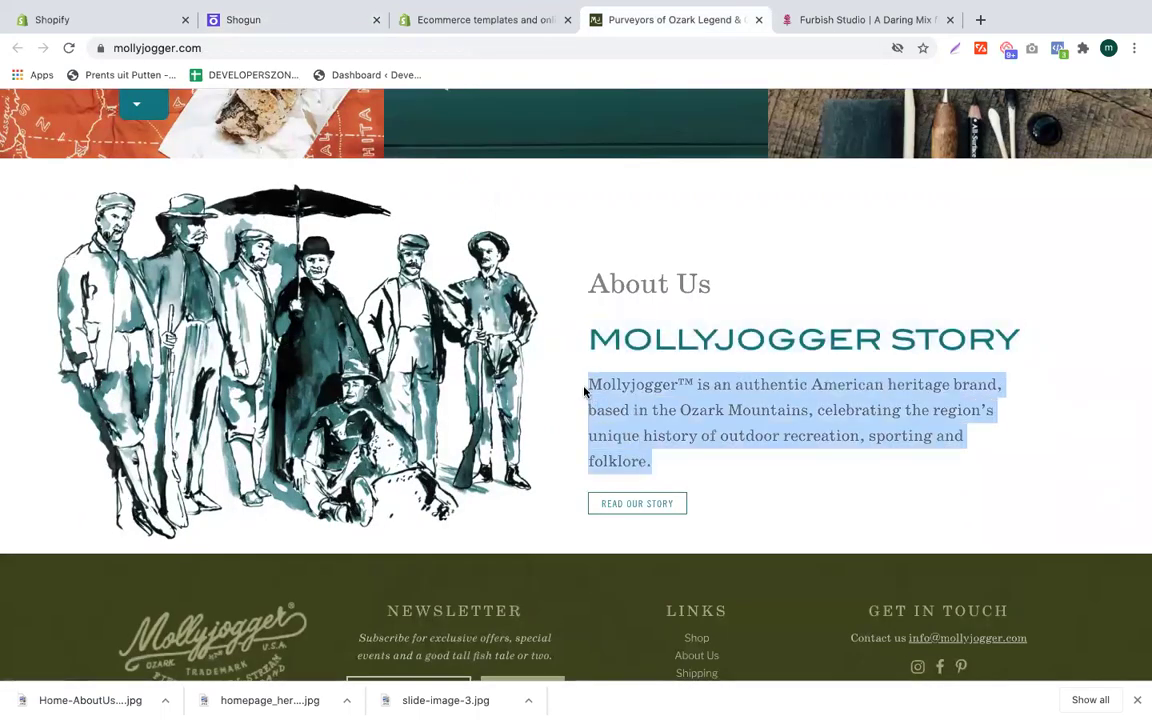
Step: Add a Text block under MOLLYJOGGER STORY and paste the Mollyjogger heritage-brand paragraph
{"action": "left_click", "coordinate": [279, 20]}
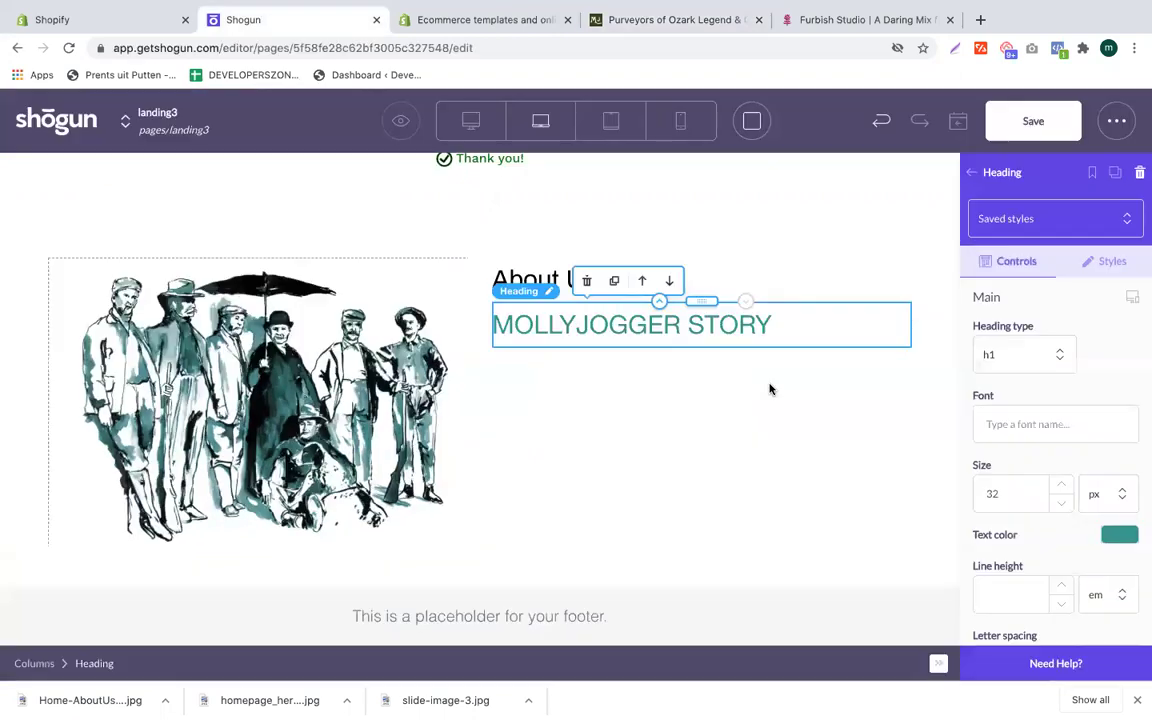
{"action": "left_click", "coordinate": [968, 175]}
{"action": "scroll", "coordinate": [1058, 522], "scroll_direction": "down", "scroll_amount": 10}
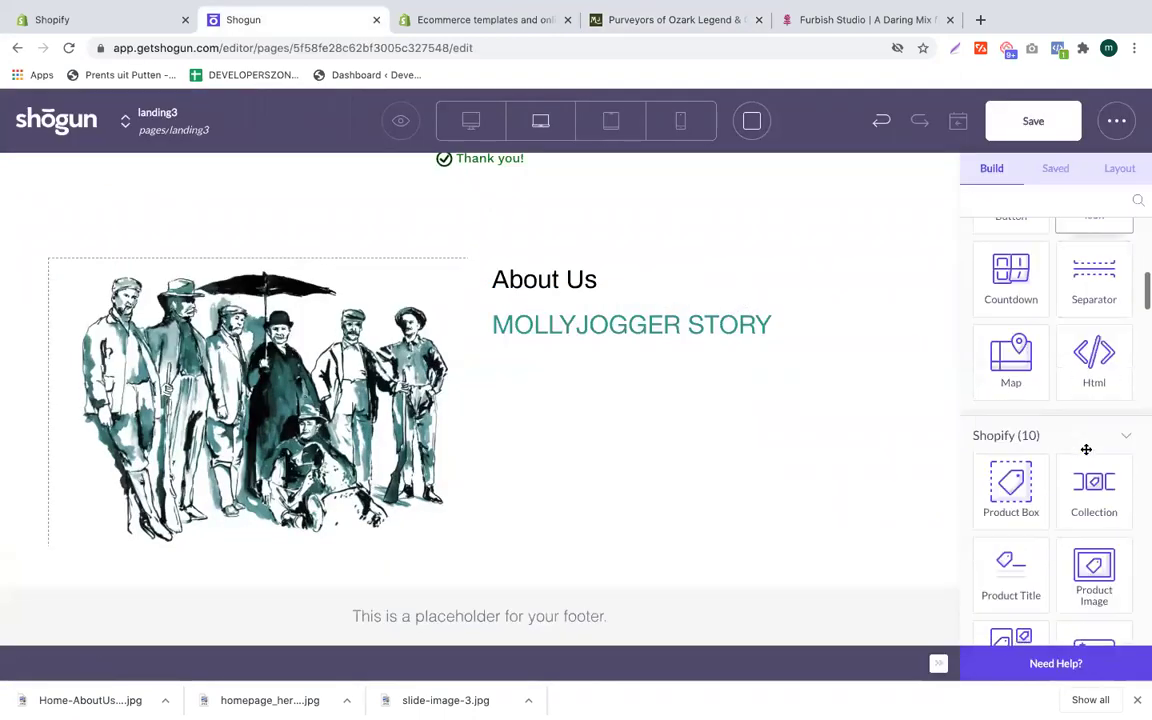
{"action": "scroll", "coordinate": [1059, 523], "scroll_direction": "down", "scroll_amount": 3}
{"action": "scroll", "coordinate": [1054, 514], "scroll_direction": "up", "scroll_amount": 12}
{"action": "scroll", "coordinate": [1065, 472], "scroll_direction": "down", "scroll_amount": 1}
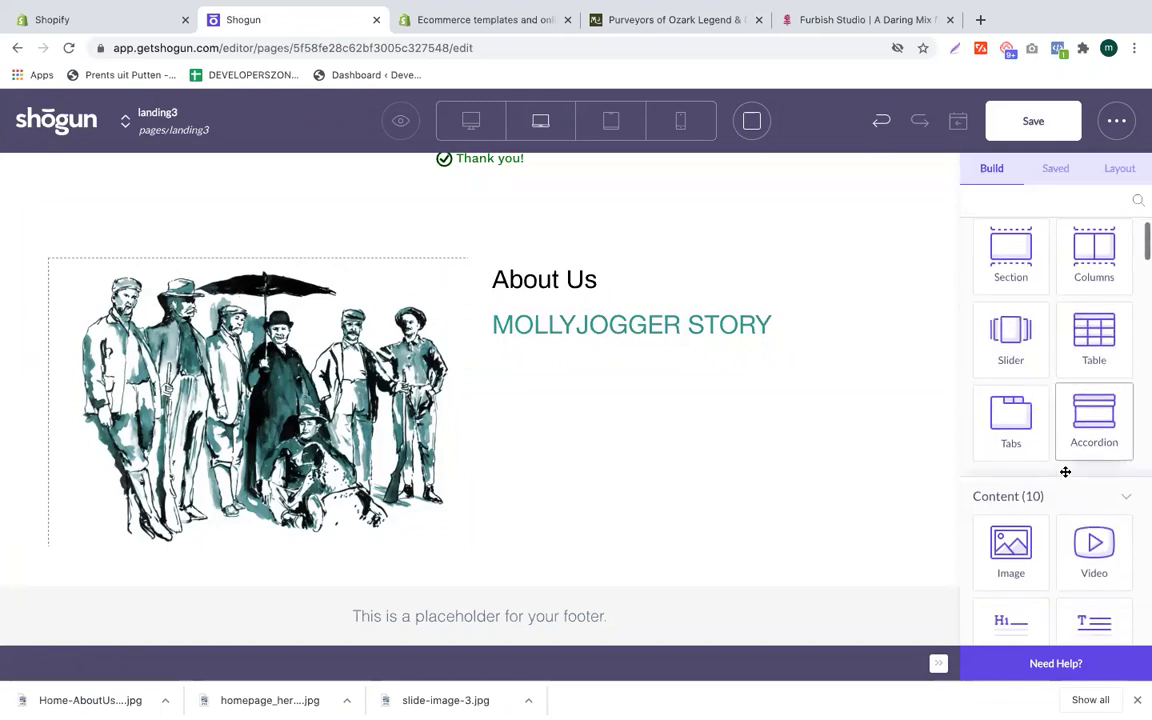
{"action": "scroll", "coordinate": [1065, 472], "scroll_direction": "down", "scroll_amount": 2}
{"action": "left_click_drag", "start_coordinate": [1086, 540], "coordinate": [676, 362]}
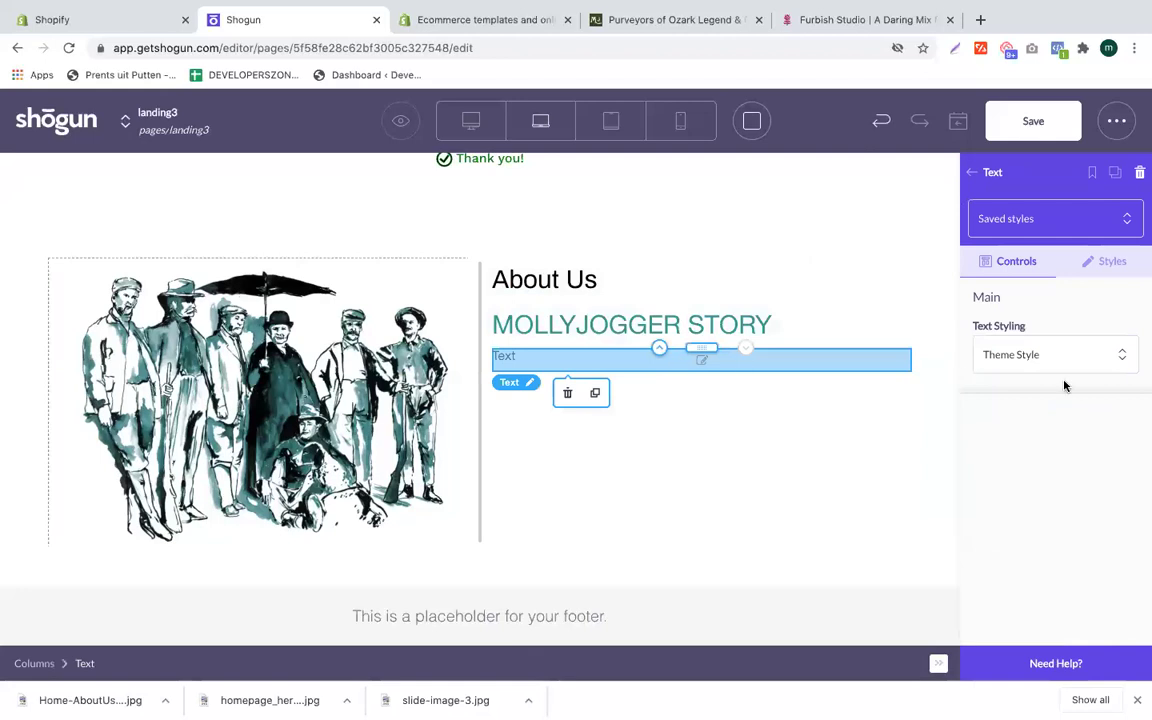
{"action": "left_click", "coordinate": [505, 357]}
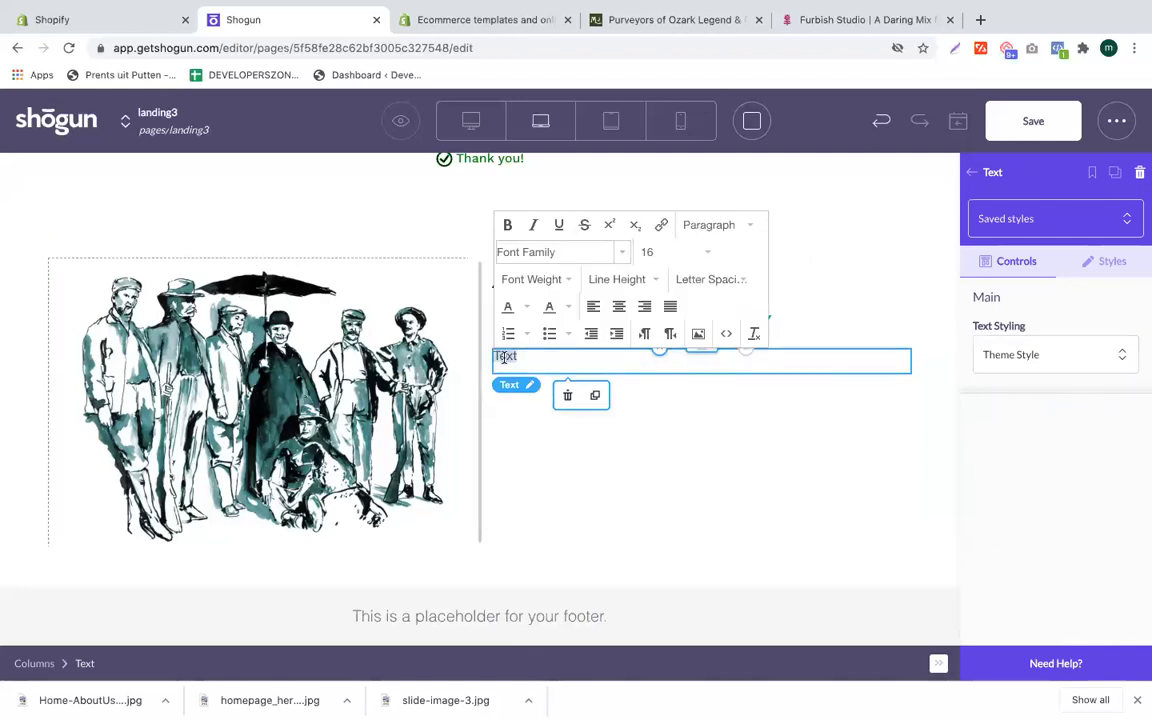
{"action": "key", "text": "super+v"}
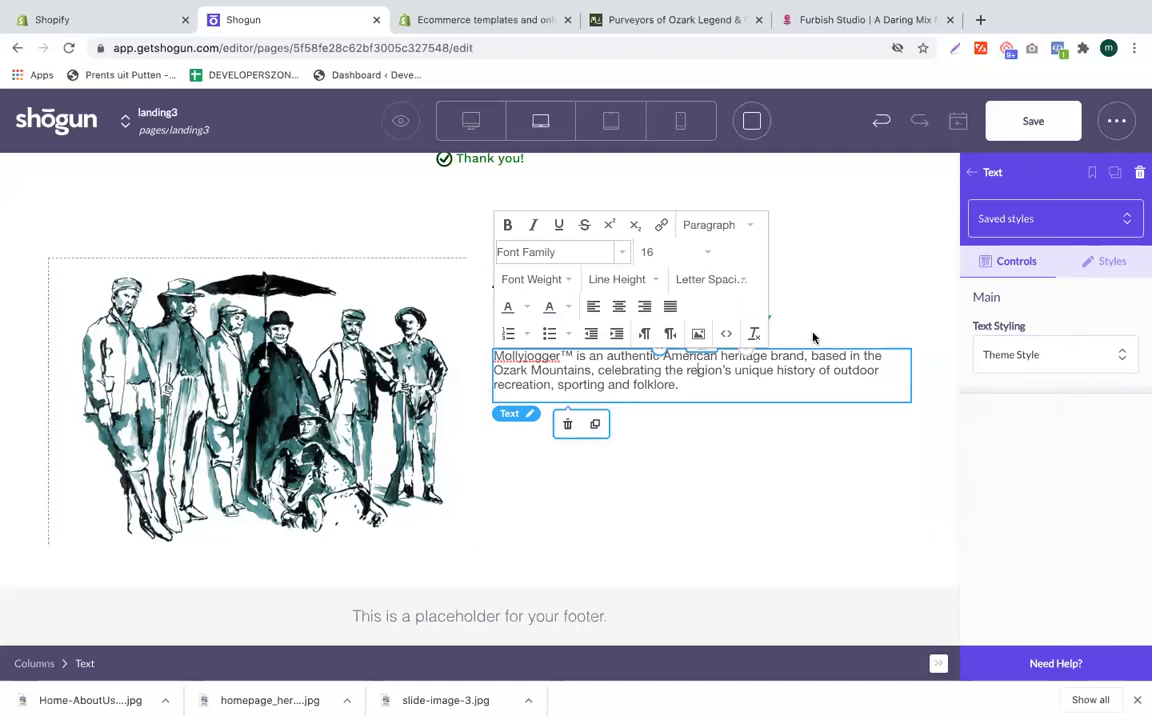
Step: Try Custom Style on the paragraph, then set its Text Styling back to Theme Style
{"action": "left_click", "coordinate": [1112, 264]}
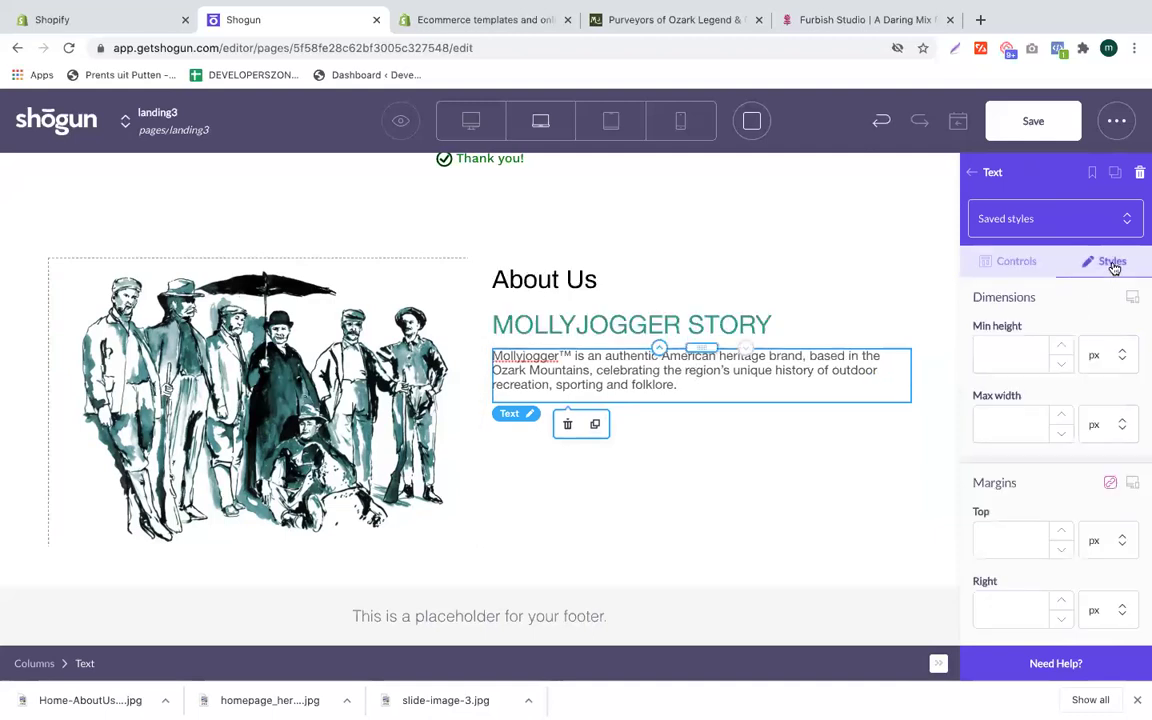
{"action": "left_click", "coordinate": [998, 263]}
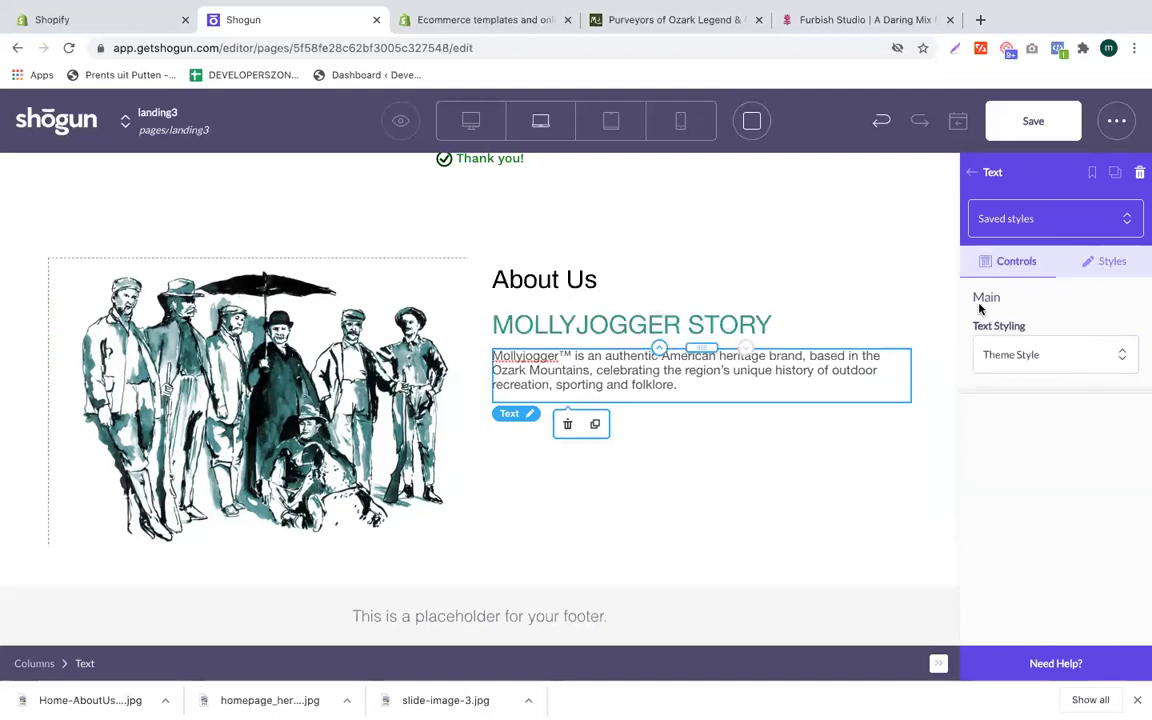
{"action": "left_click", "coordinate": [993, 366]}
{"action": "left_click", "coordinate": [997, 407]}
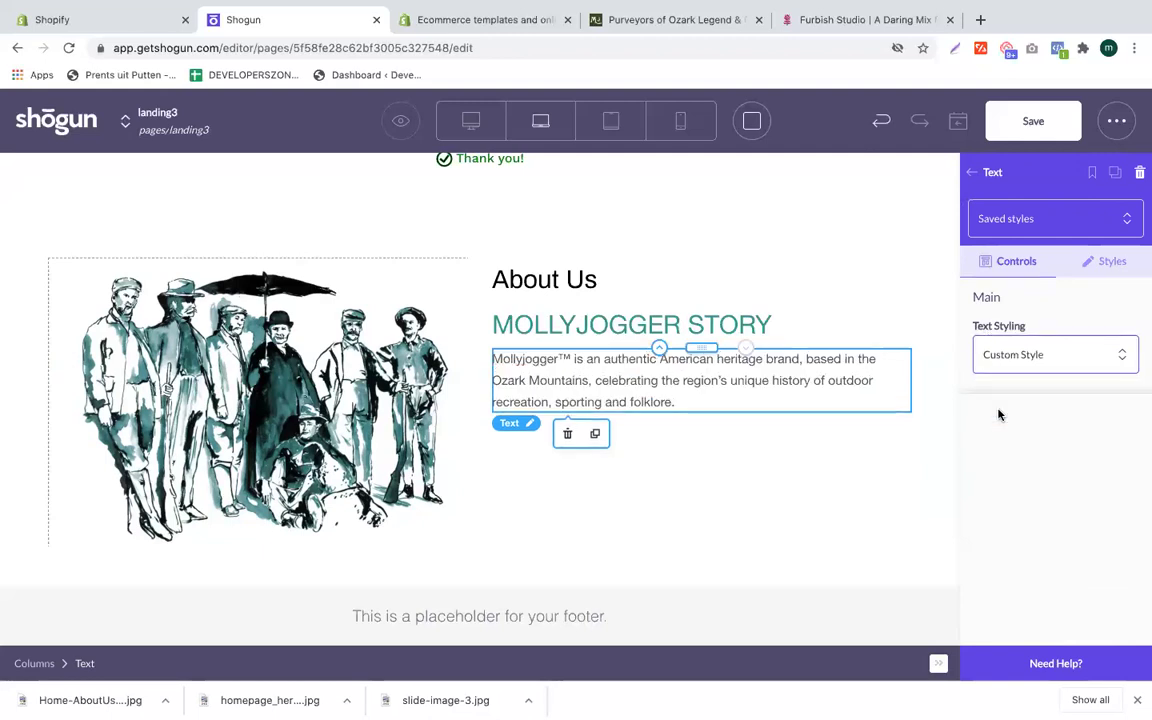
{"action": "left_click", "coordinate": [1112, 262]}
{"action": "scroll", "coordinate": [977, 509], "scroll_direction": "down", "scroll_amount": 6}
{"action": "scroll", "coordinate": [1000, 510], "scroll_direction": "down", "scroll_amount": 5}
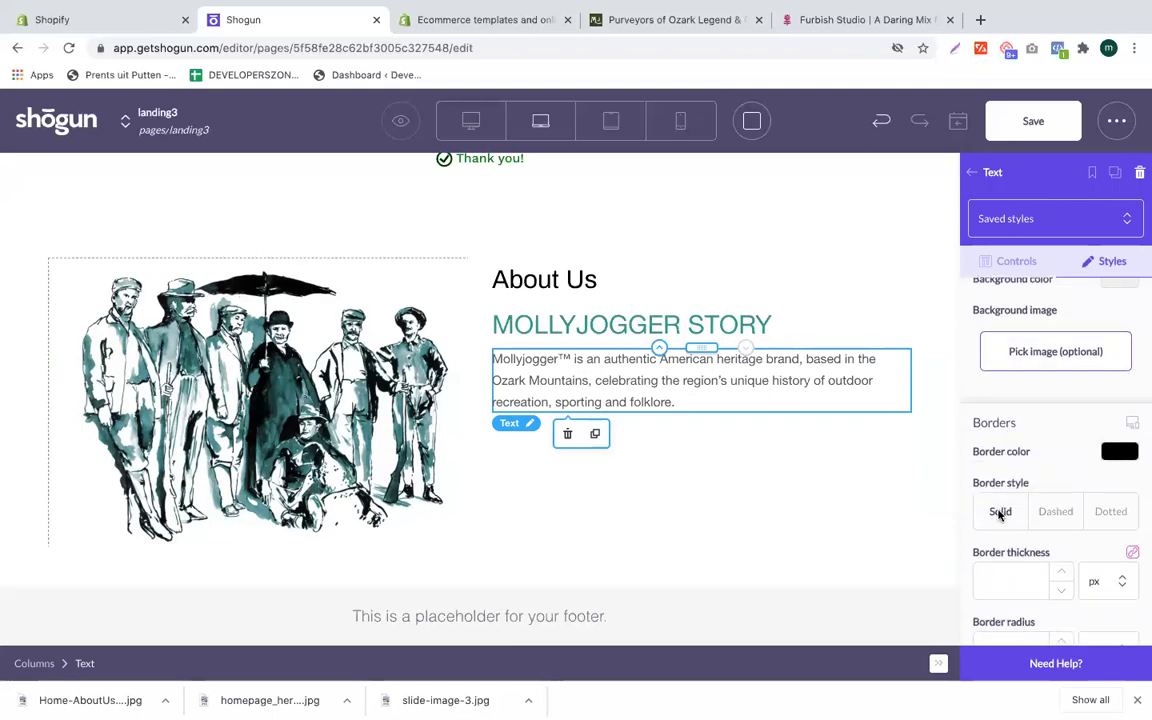
{"action": "scroll", "coordinate": [997, 529], "scroll_direction": "up", "scroll_amount": 10}
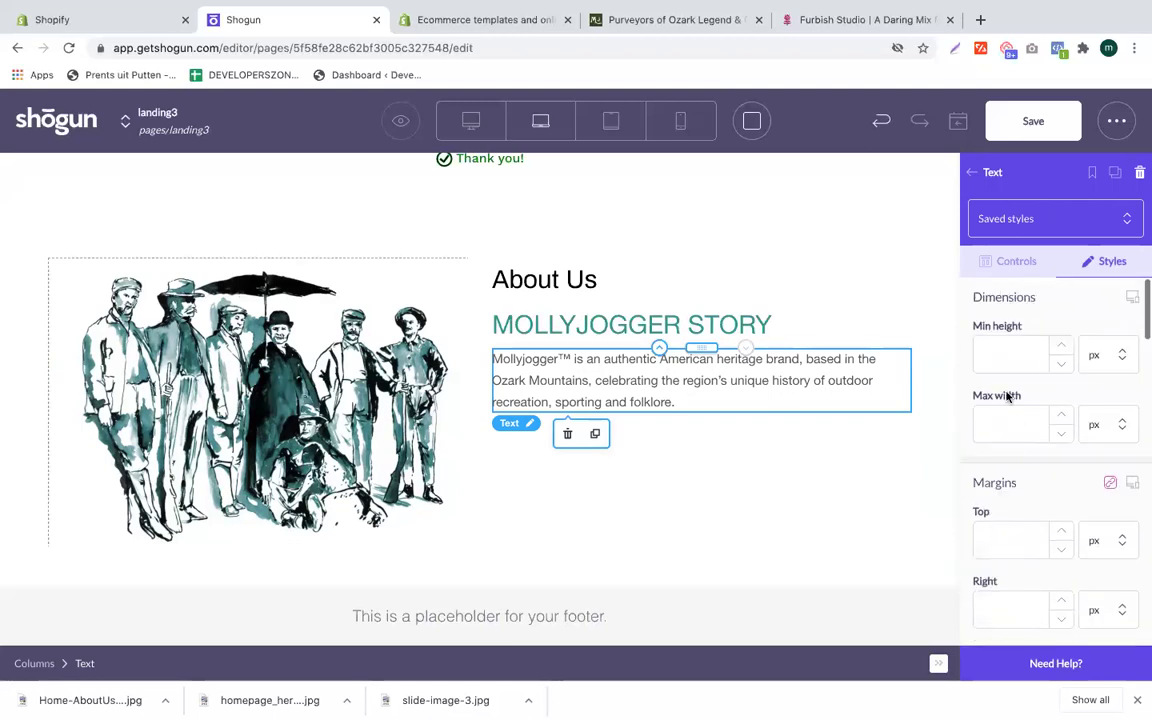
{"action": "left_click", "coordinate": [1003, 256]}
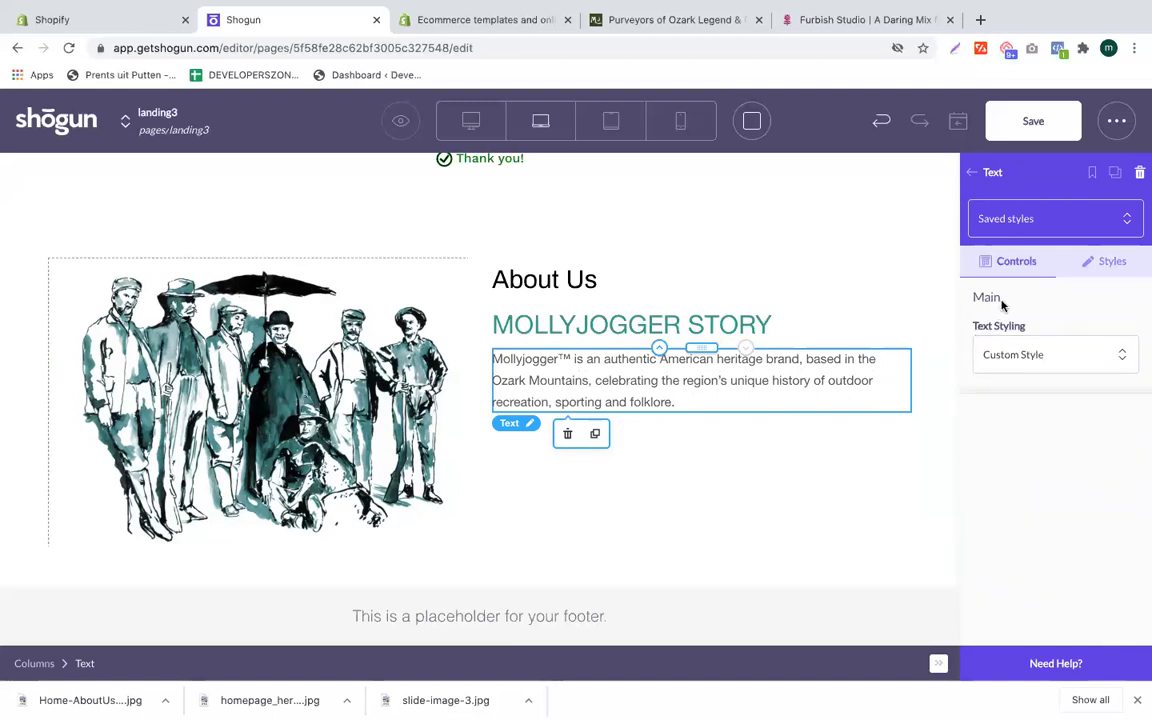
{"action": "left_click", "coordinate": [992, 366]}
{"action": "left_click", "coordinate": [992, 366]}
{"action": "left_click", "coordinate": [992, 366]}
{"action": "left_click", "coordinate": [992, 390]}
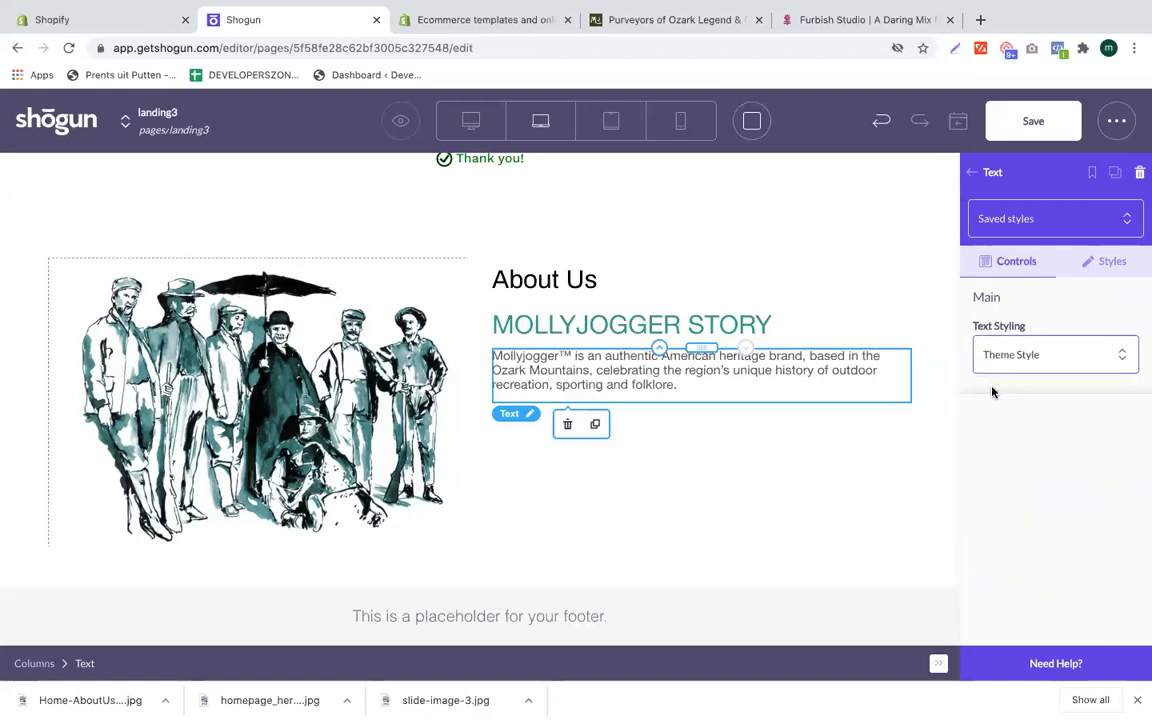
Step: Compare the paragraph against the mollyjogger.com reference page
{"action": "left_click", "coordinate": [673, 35]}
{"action": "scroll", "coordinate": [617, 404], "scroll_direction": "down", "scroll_amount": 1}
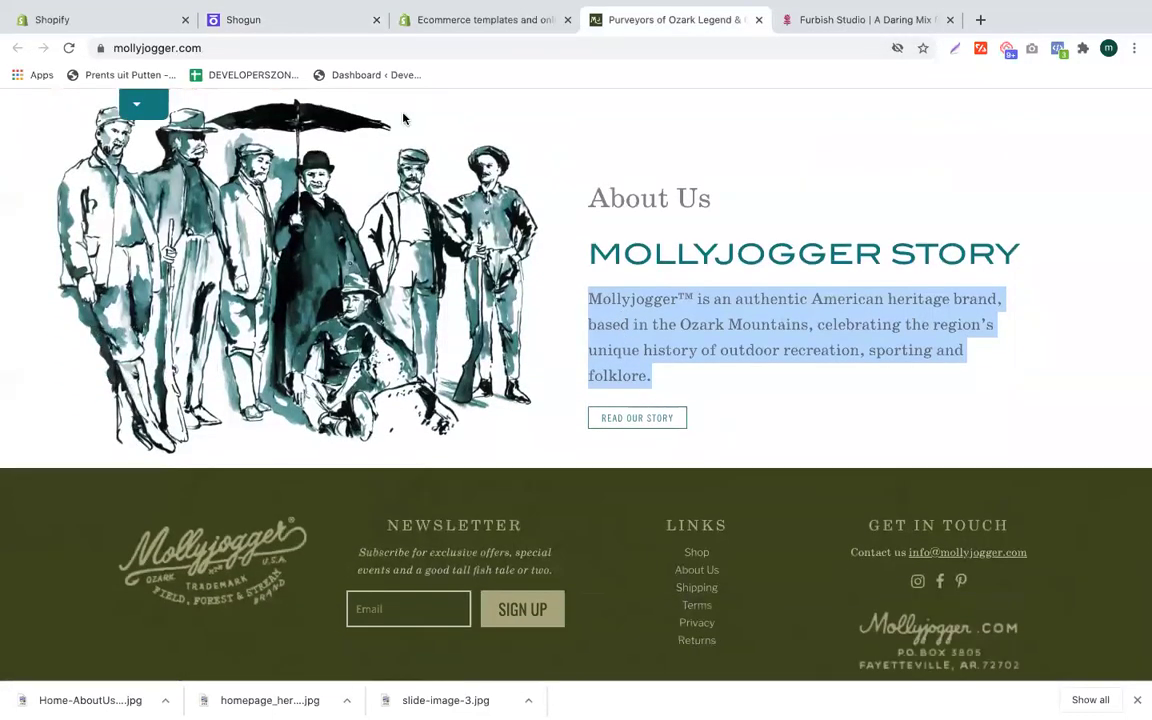
{"action": "left_click", "coordinate": [263, 35]}
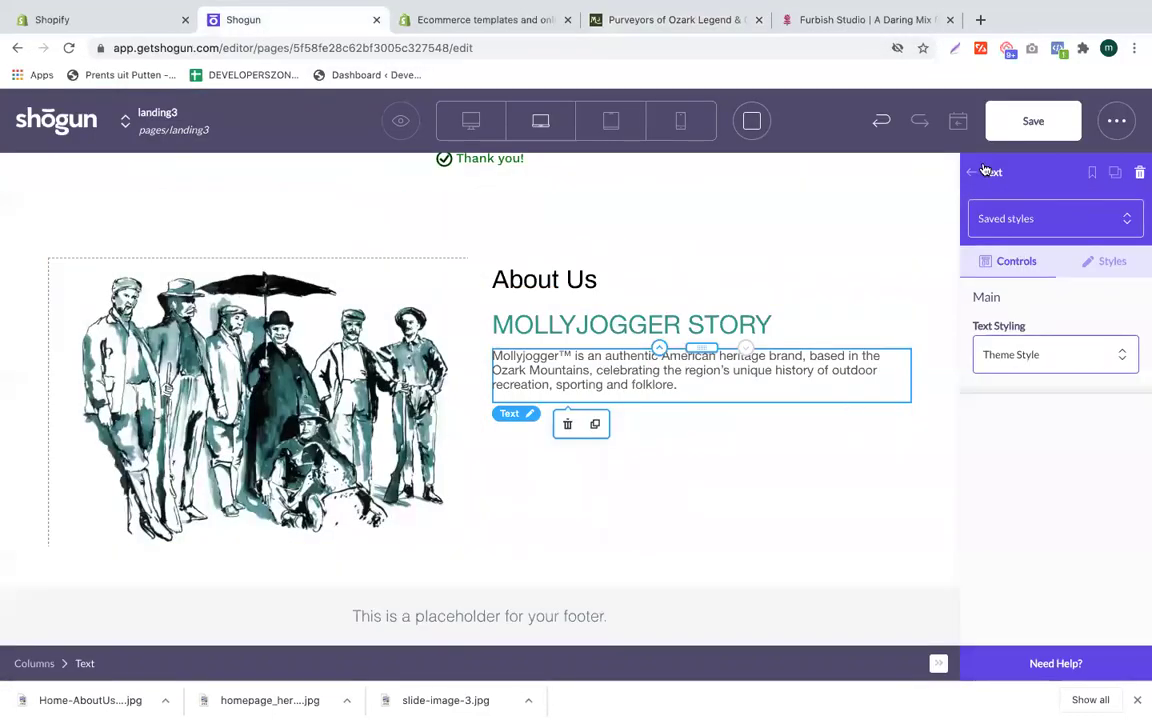
Step: Add a Button below the About Us paragraph and left-align its label
{"action": "left_click", "coordinate": [973, 177]}
{"action": "scroll", "coordinate": [1036, 478], "scroll_direction": "down", "scroll_amount": 2}
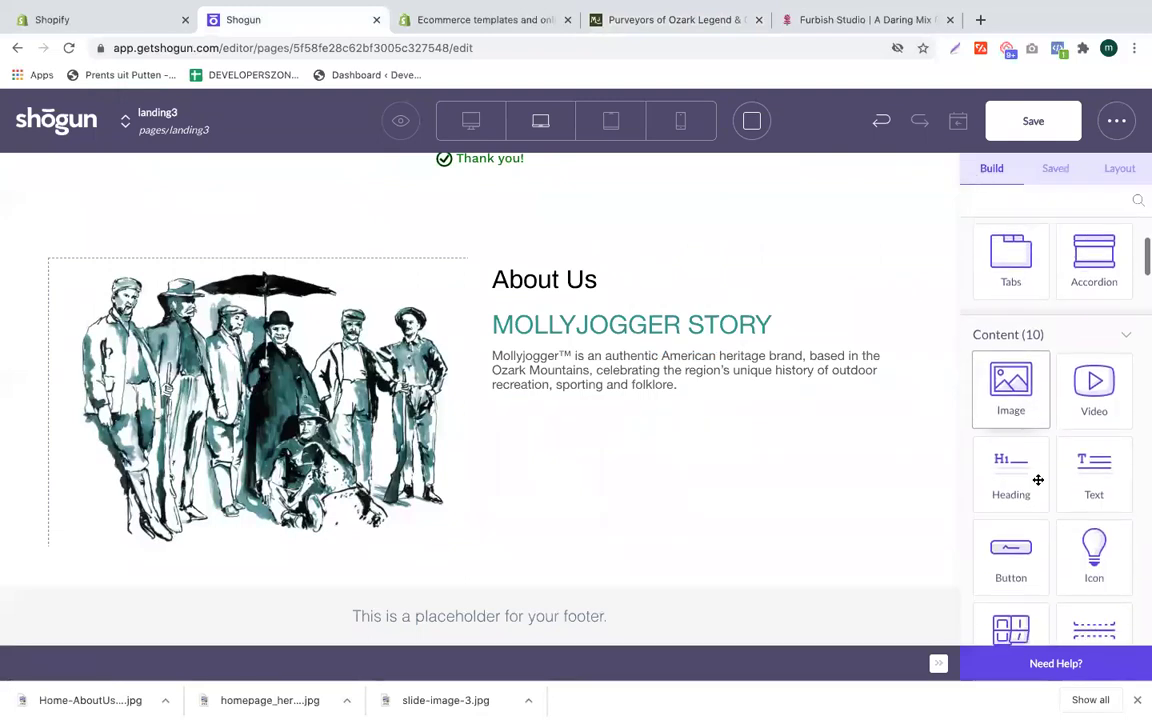
{"action": "scroll", "coordinate": [1031, 478], "scroll_direction": "down", "scroll_amount": 5}
{"action": "left_click_drag", "start_coordinate": [1013, 411], "coordinate": [545, 412]}
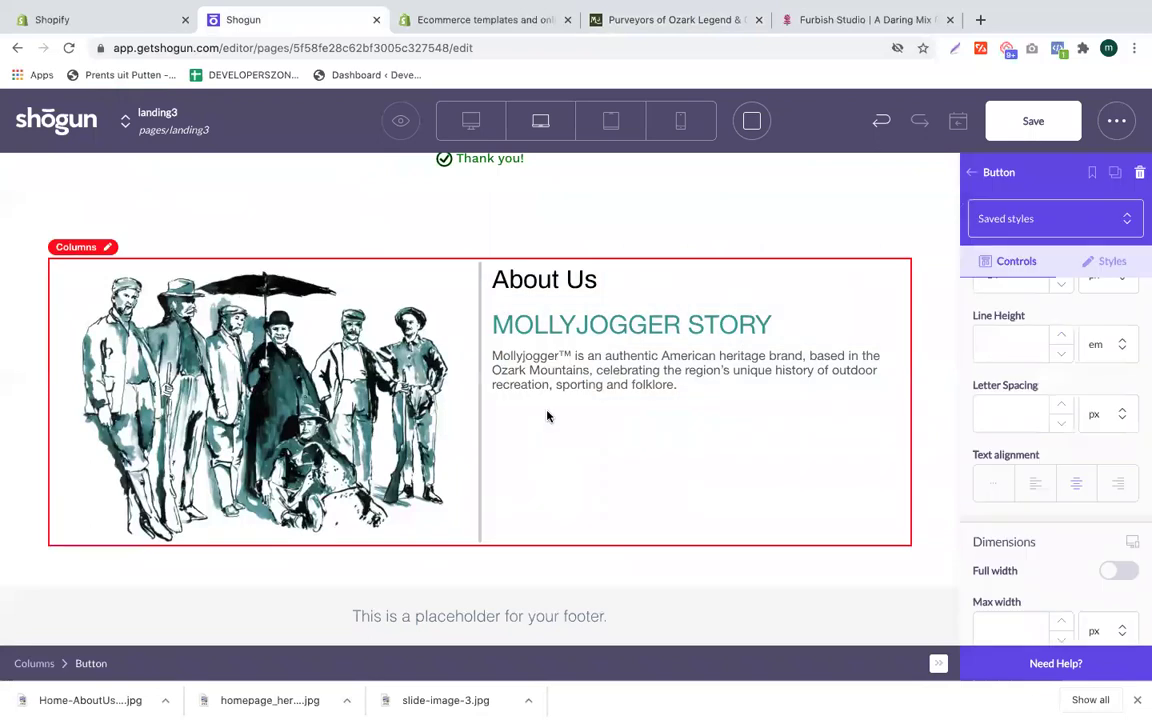
{"action": "scroll", "coordinate": [1070, 566], "scroll_direction": "down", "scroll_amount": 5}
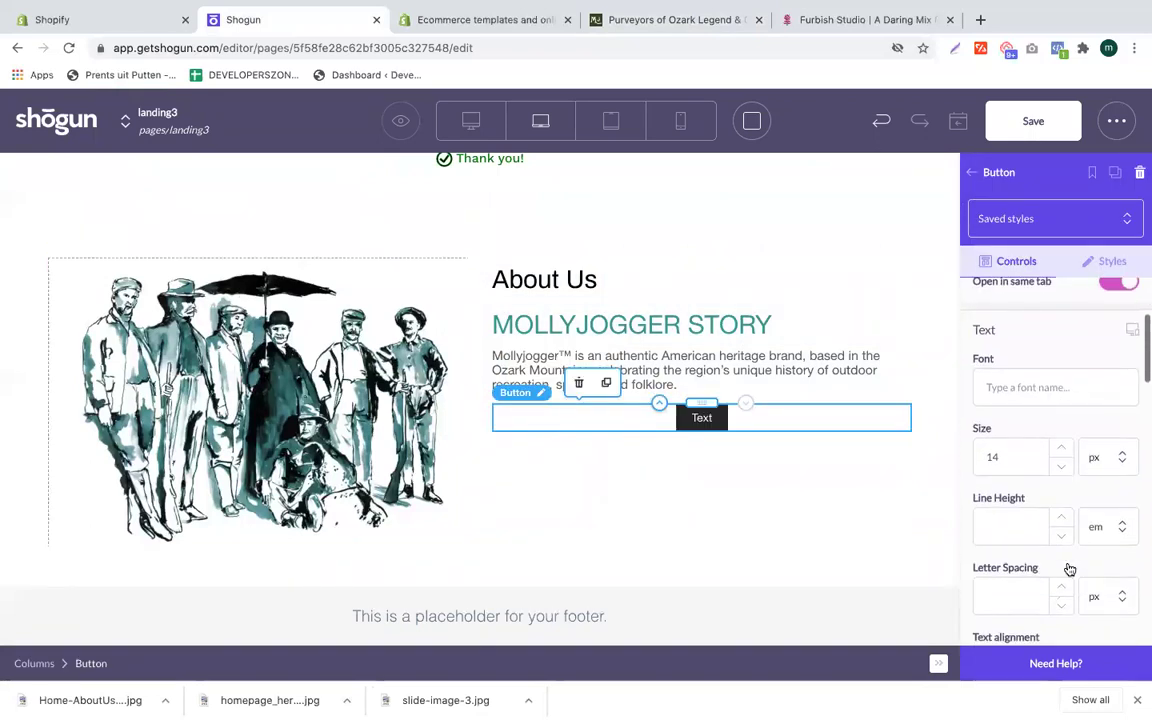
{"action": "scroll", "coordinate": [1070, 569], "scroll_direction": "down", "scroll_amount": 1}
{"action": "left_click", "coordinate": [1035, 395]}
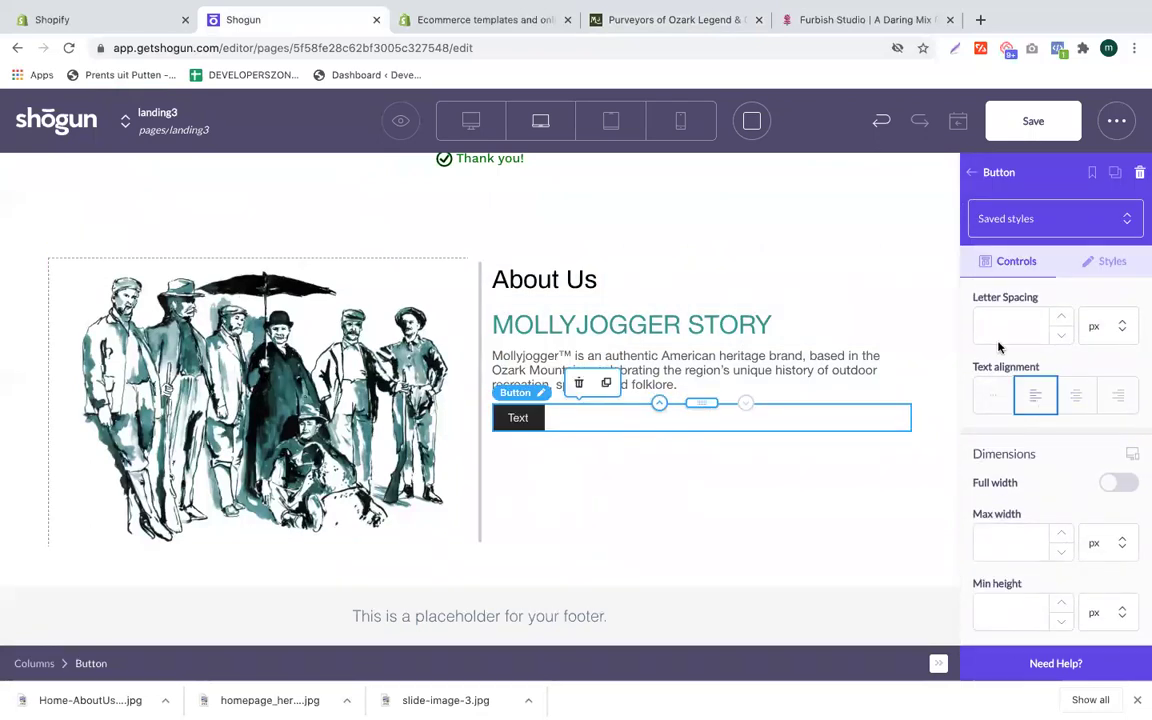
Step: Change the button label to 'Read Our Story' to match the reference site
{"action": "double_click", "coordinate": [518, 418]}
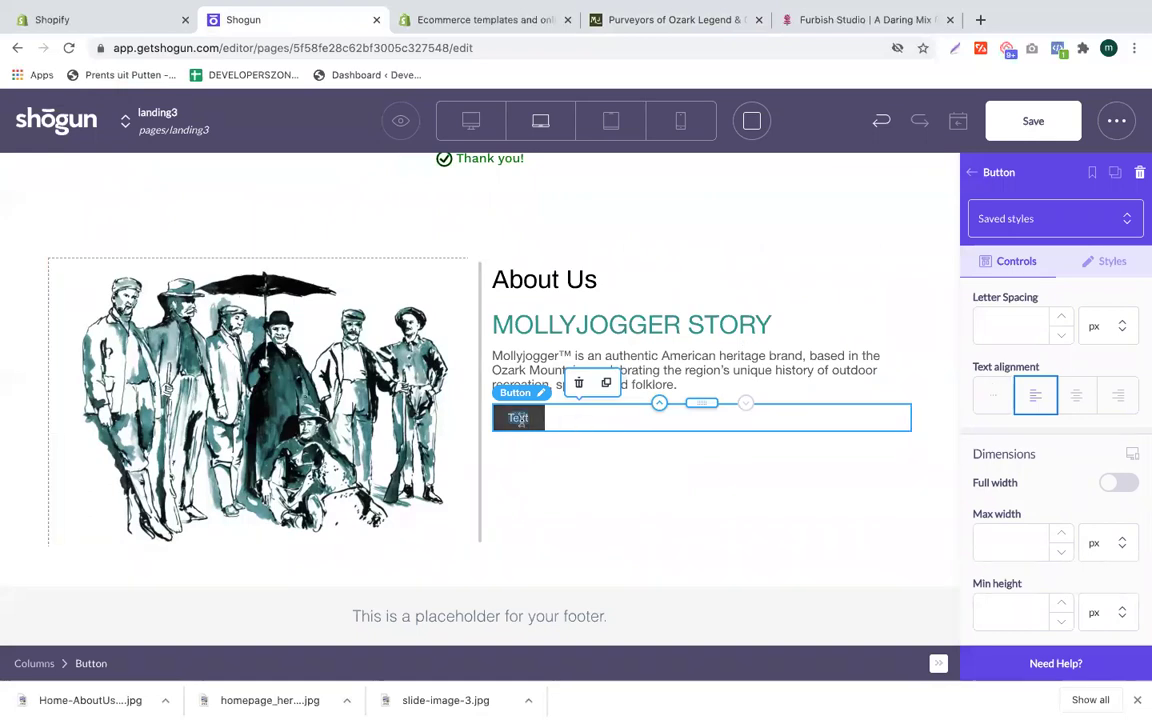
{"action": "type", "text": "Mollyjogger™ is an authentic American heritage brand, based in the Ozark Mountains, celebrating the region’s unique history of outdoor recreation, sporting and folklore."}
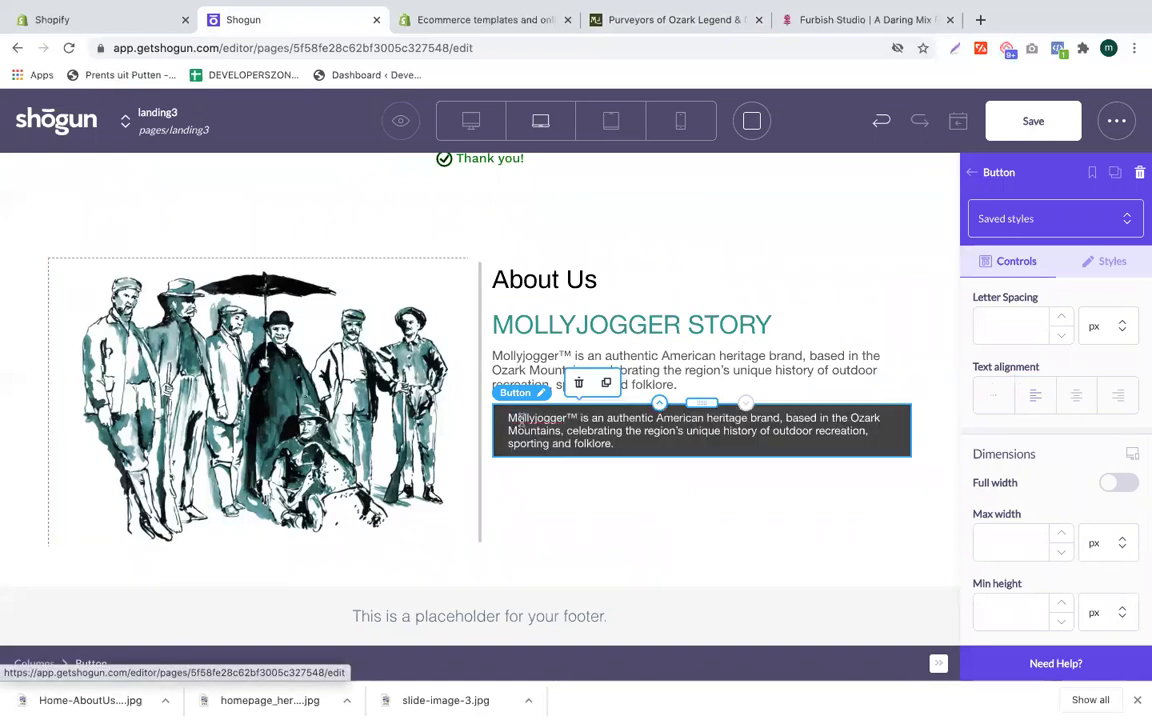
{"action": "key", "text": "super+z"}
{"action": "left_click", "coordinate": [700, 20]}
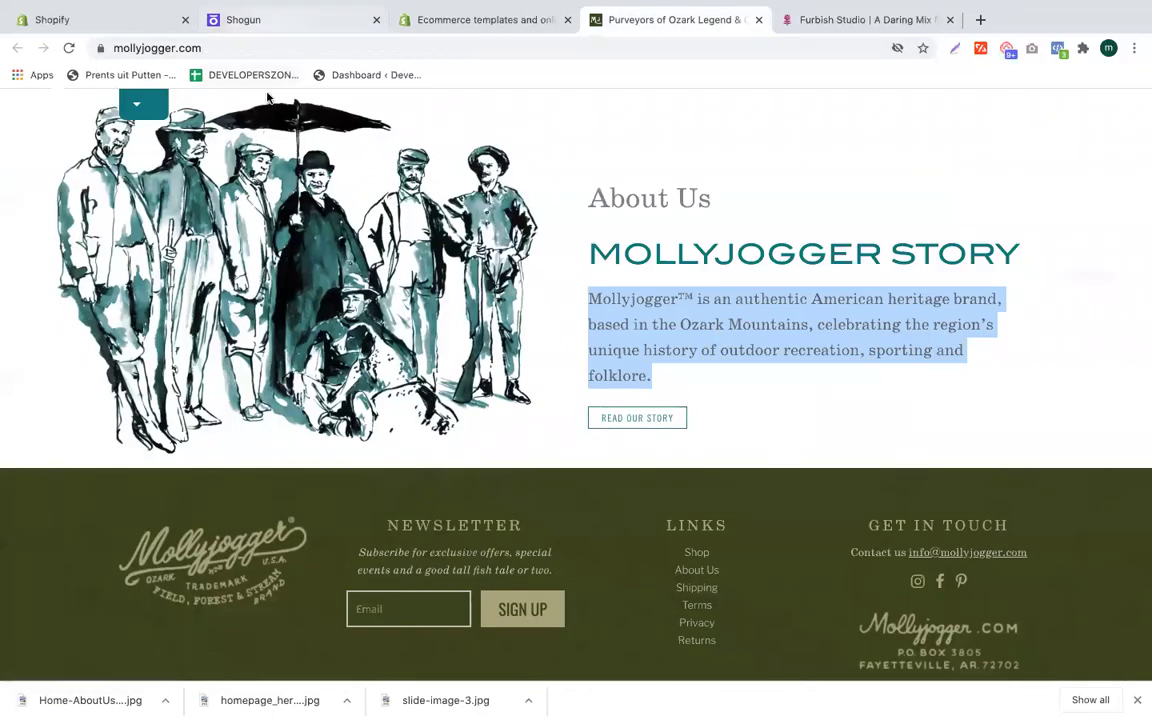
{"action": "left_click", "coordinate": [255, 20]}
{"action": "type", "text": "Read Our Story"}
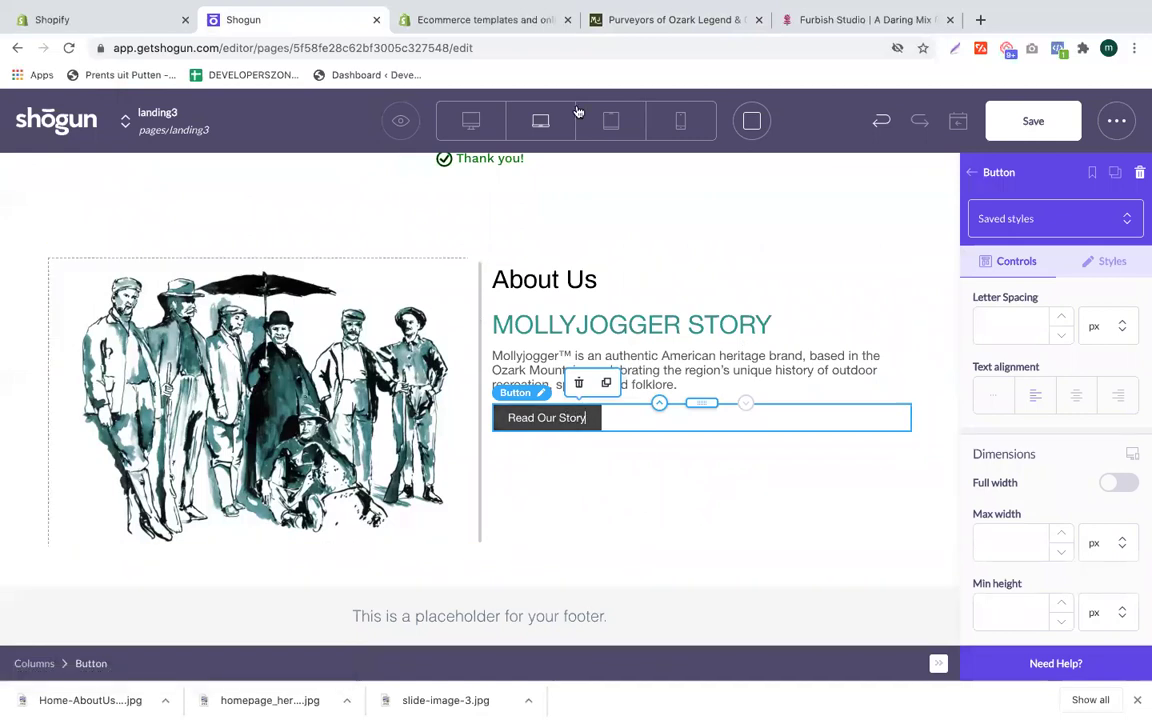
Step: Set the Read Our Story button background to teal 1C8B80
{"action": "scroll", "coordinate": [1044, 386], "scroll_direction": "up", "scroll_amount": 5}
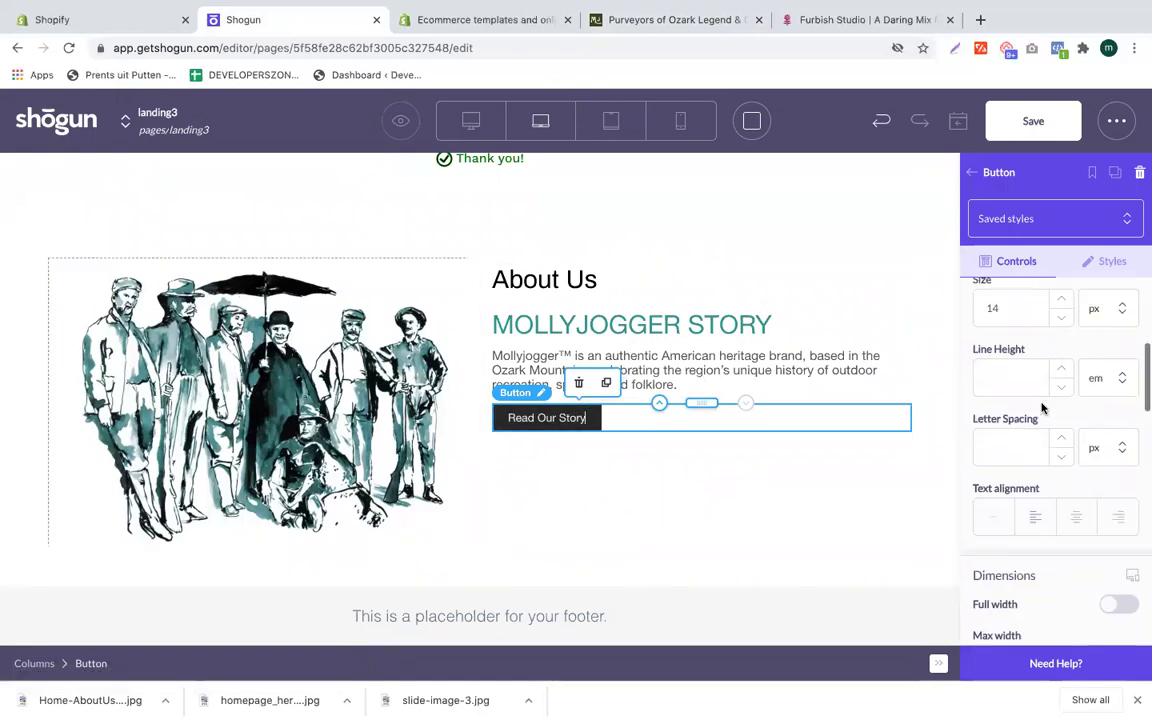
{"action": "left_click", "coordinate": [1103, 260]}
{"action": "scroll", "coordinate": [1047, 432], "scroll_direction": "down", "scroll_amount": 10}
{"action": "scroll", "coordinate": [1047, 432], "scroll_direction": "up", "scroll_amount": 5}
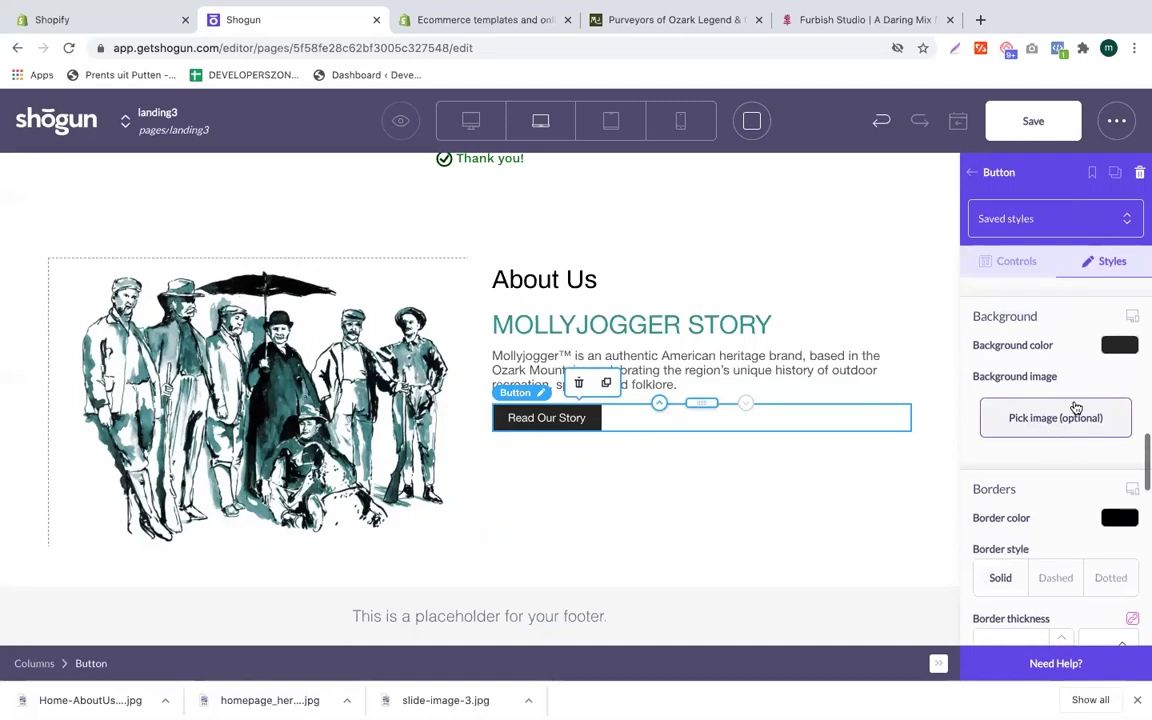
{"action": "left_click", "coordinate": [1119, 345]}
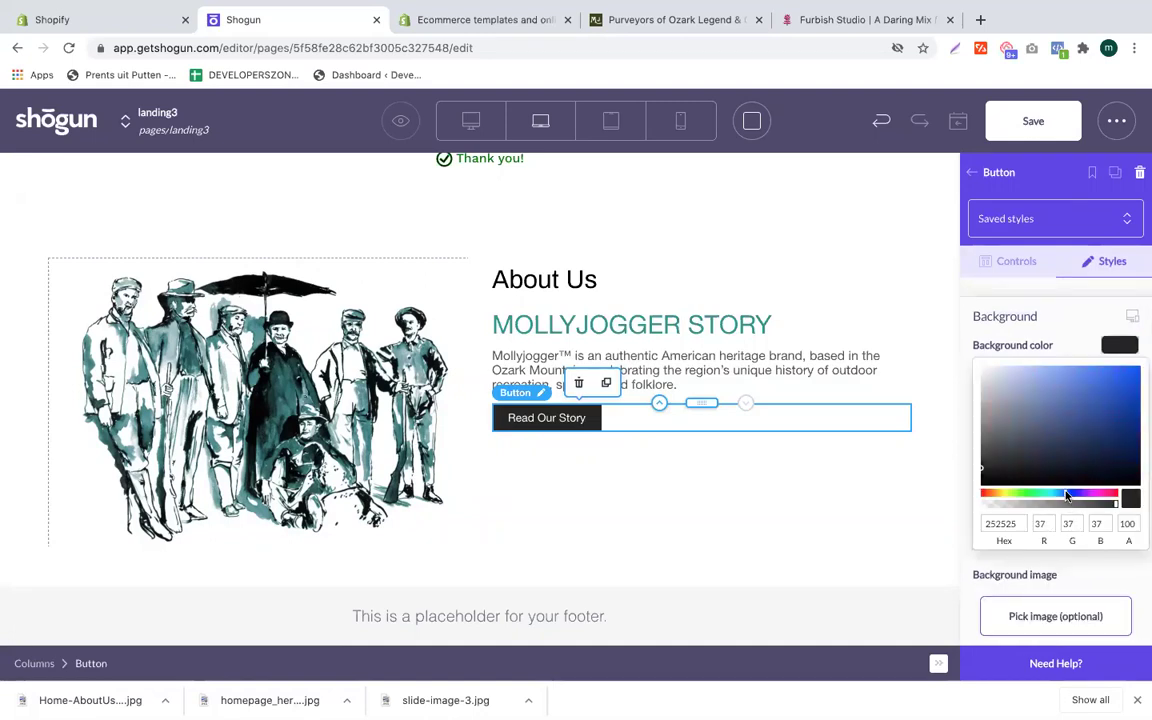
{"action": "left_click_drag", "start_coordinate": [1060, 494], "coordinate": [1042, 494]}
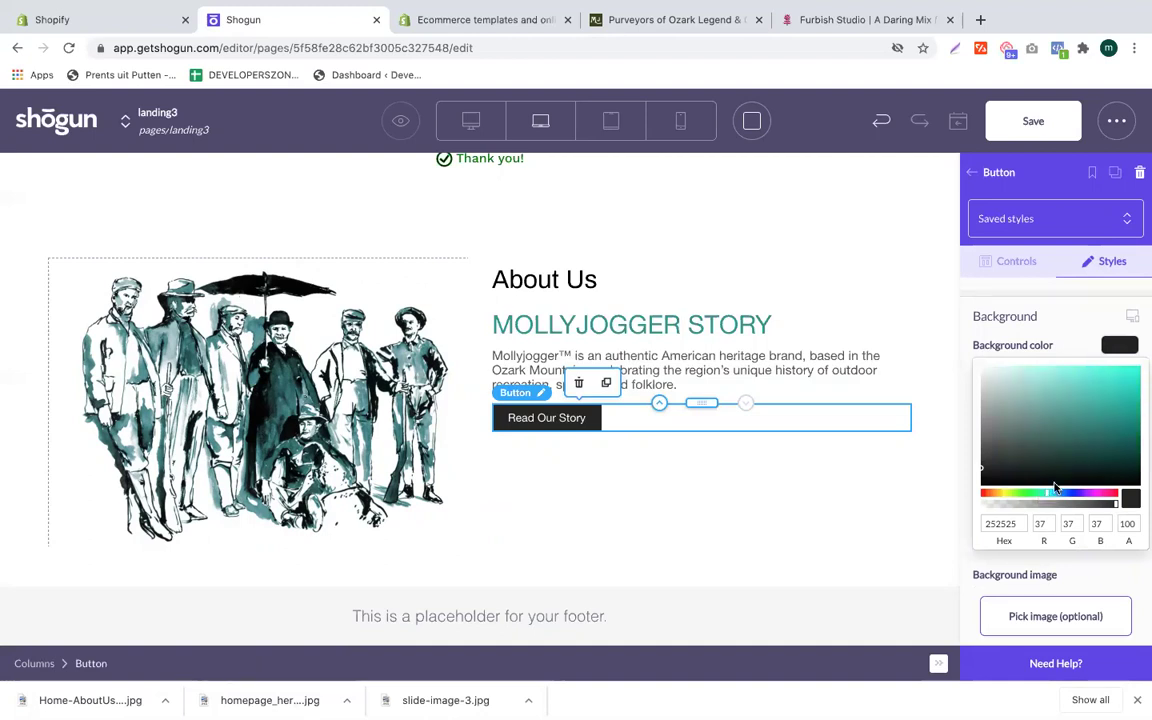
{"action": "left_click", "coordinate": [1108, 420]}
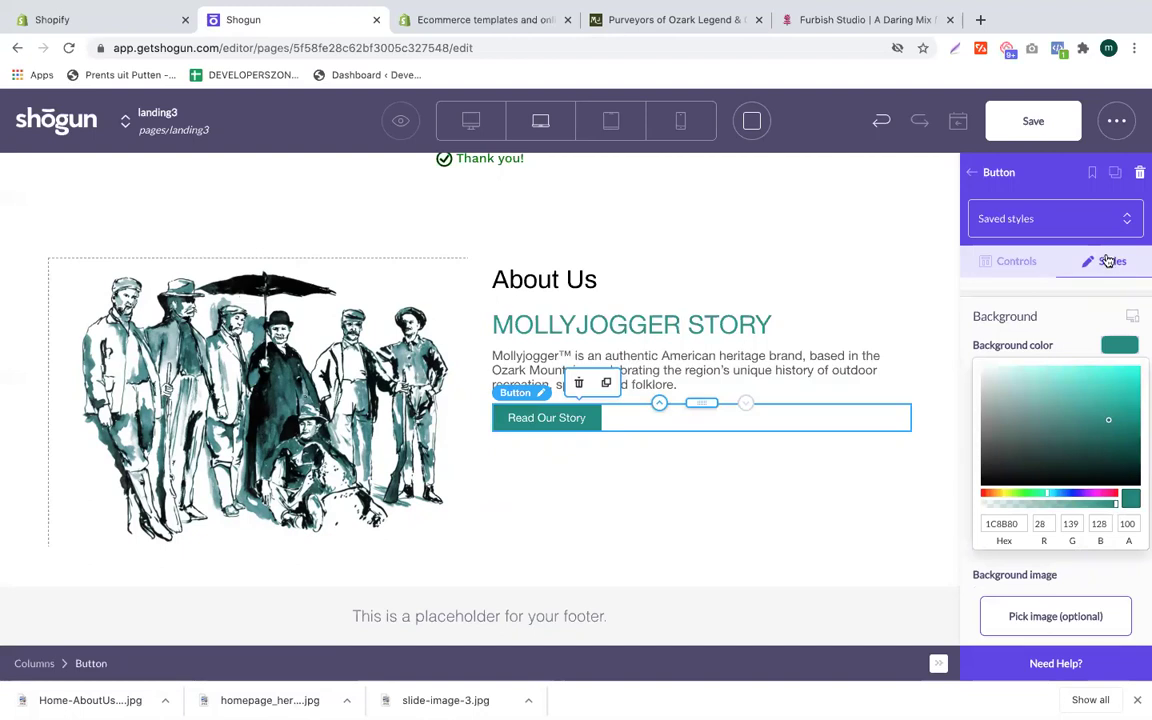
{"action": "scroll", "coordinate": [1086, 368], "scroll_direction": "down", "scroll_amount": 1}
{"action": "left_click", "coordinate": [1117, 306]}
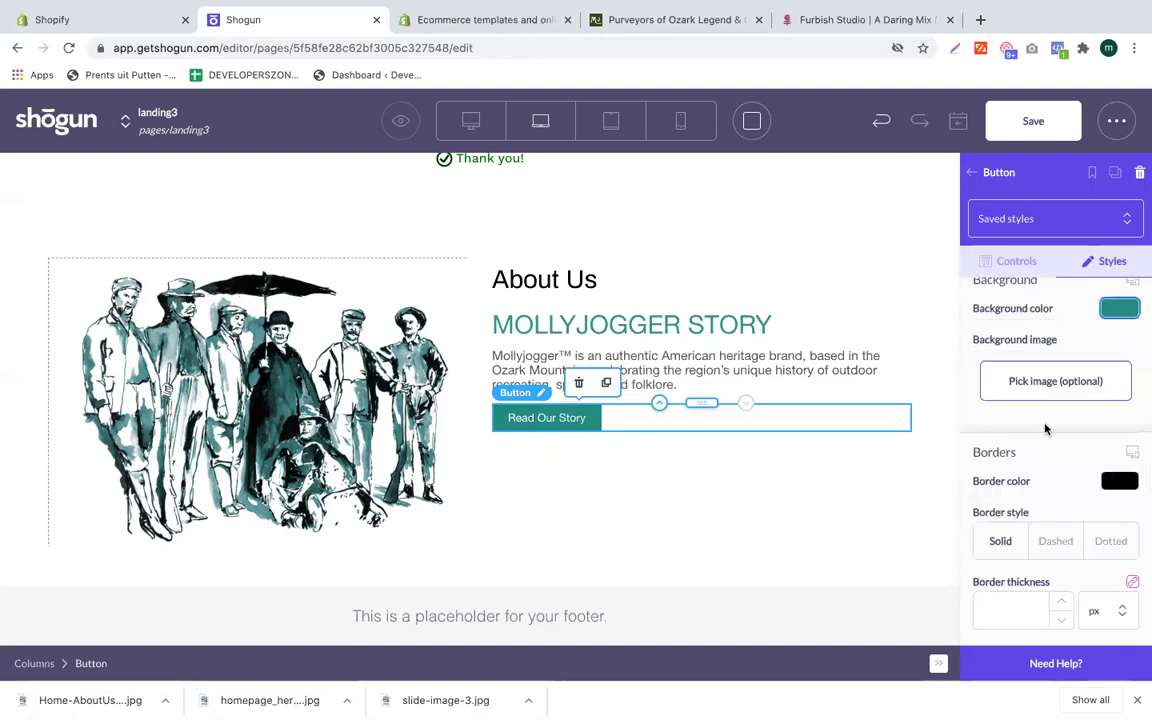
Step: Go to the button's Margins settings and select the Top margin field
{"action": "scroll", "coordinate": [1046, 429], "scroll_direction": "down", "scroll_amount": 3}
{"action": "scroll", "coordinate": [1028, 535], "scroll_direction": "down", "scroll_amount": 5}
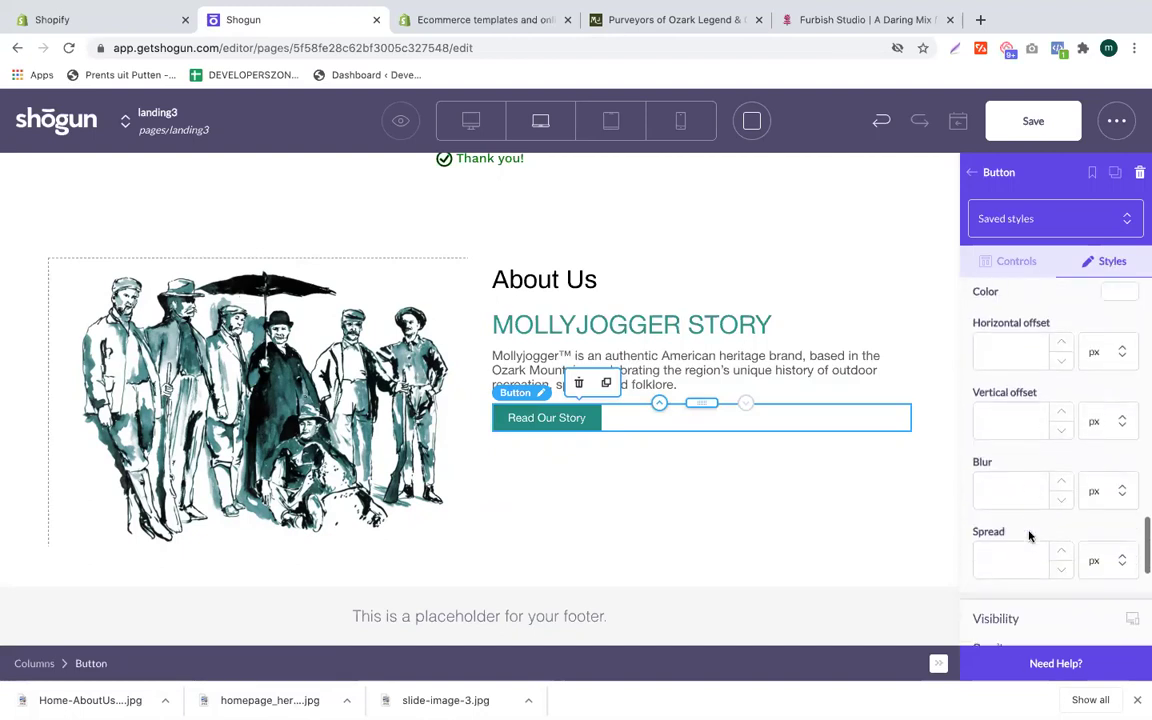
{"action": "scroll", "coordinate": [1028, 536], "scroll_direction": "up", "scroll_amount": 10}
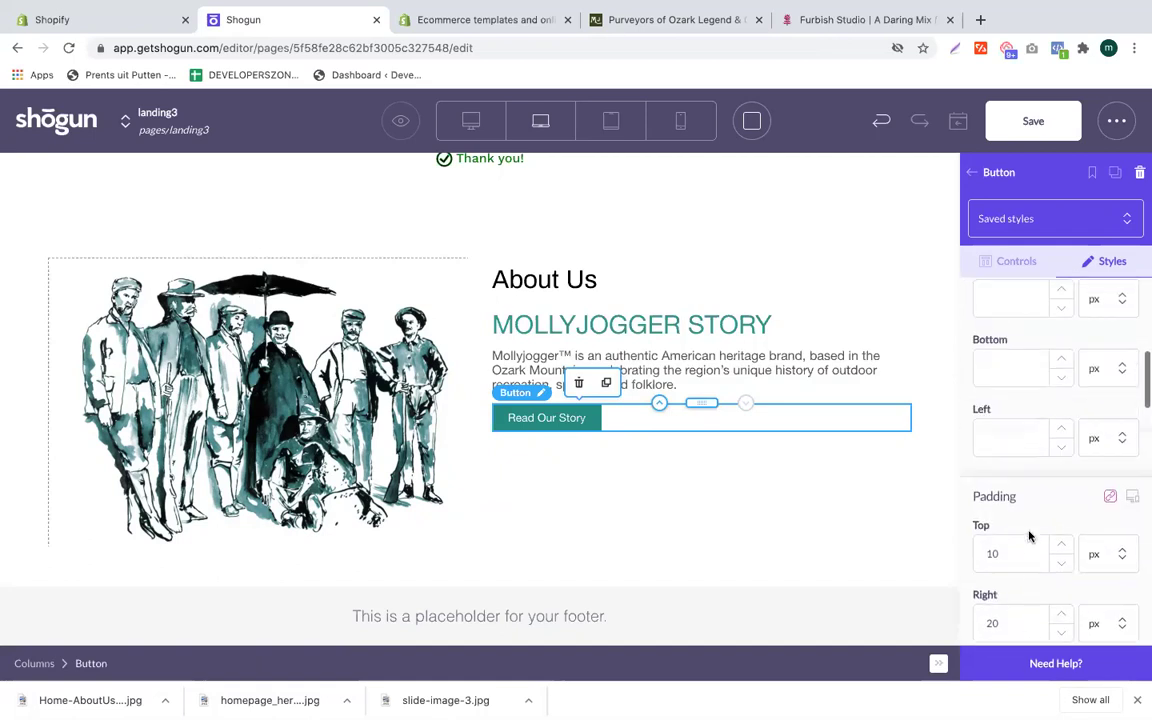
{"action": "scroll", "coordinate": [1024, 586], "scroll_direction": "up", "scroll_amount": 3}
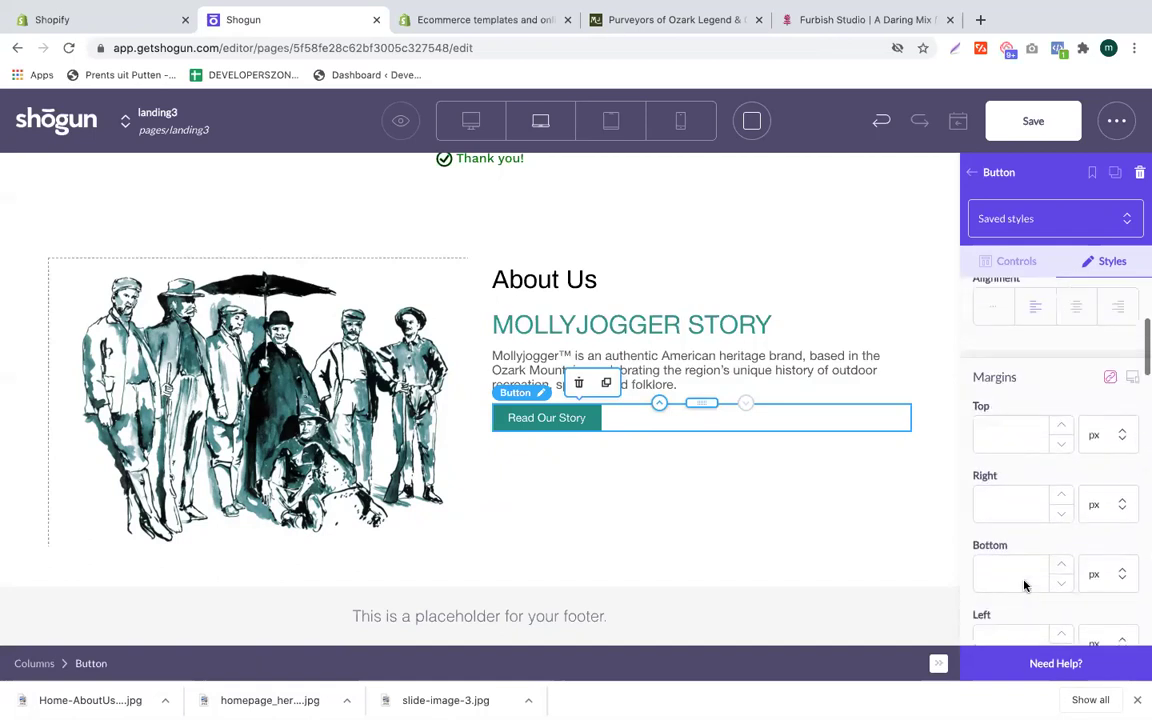
{"action": "left_click", "coordinate": [1002, 448]}
Step: Set the button's top margin to 50, then give the heritage paragraph a 20 px top margin
{"action": "type", "text": "50"}
{"action": "left_click", "coordinate": [709, 382]}
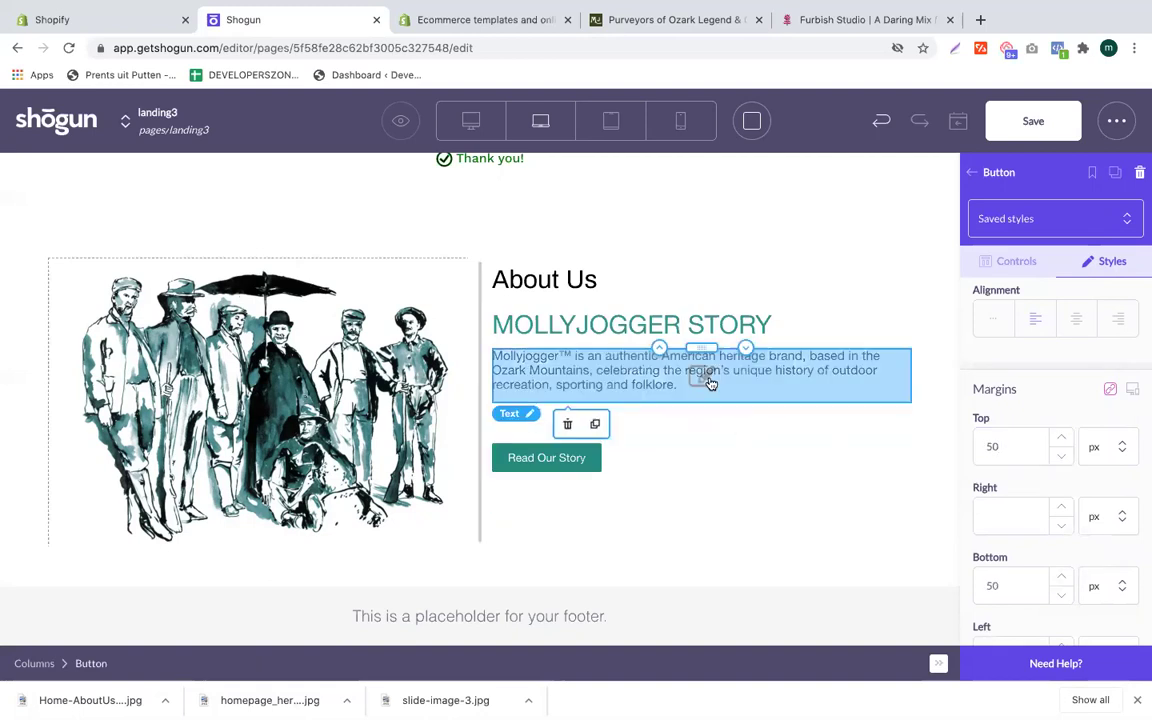
{"action": "left_click", "coordinate": [1111, 260]}
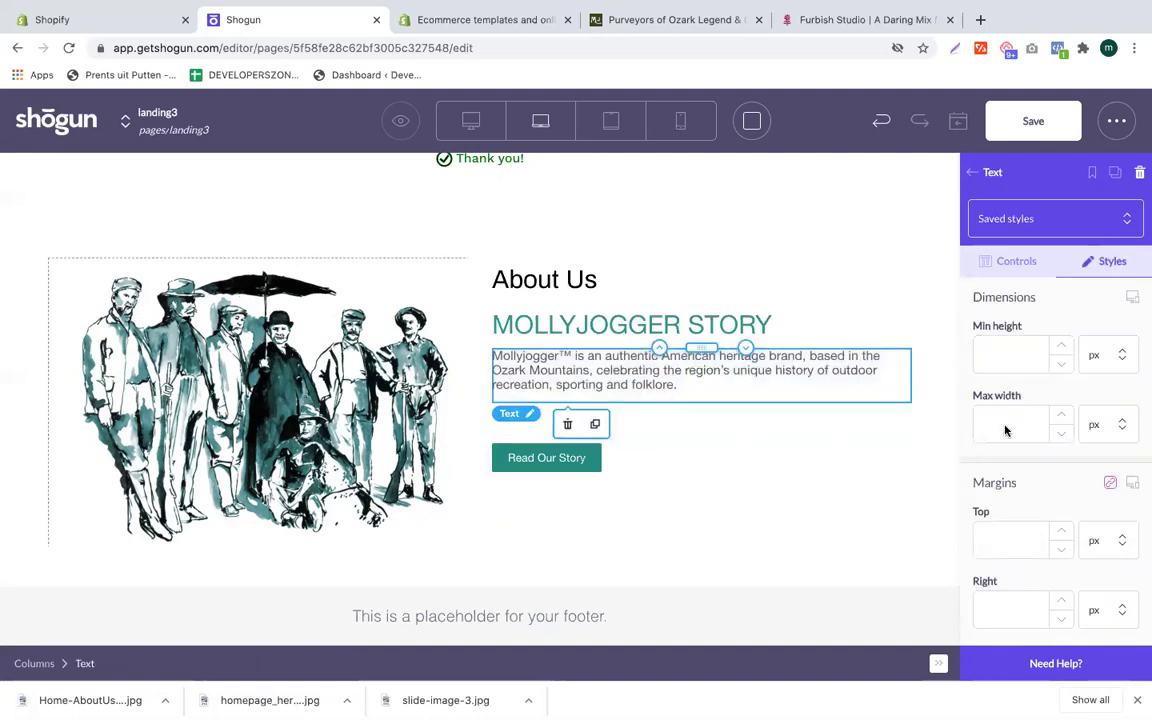
{"action": "scroll", "coordinate": [998, 519], "scroll_direction": "down", "scroll_amount": 1}
{"action": "left_click", "coordinate": [997, 501]}
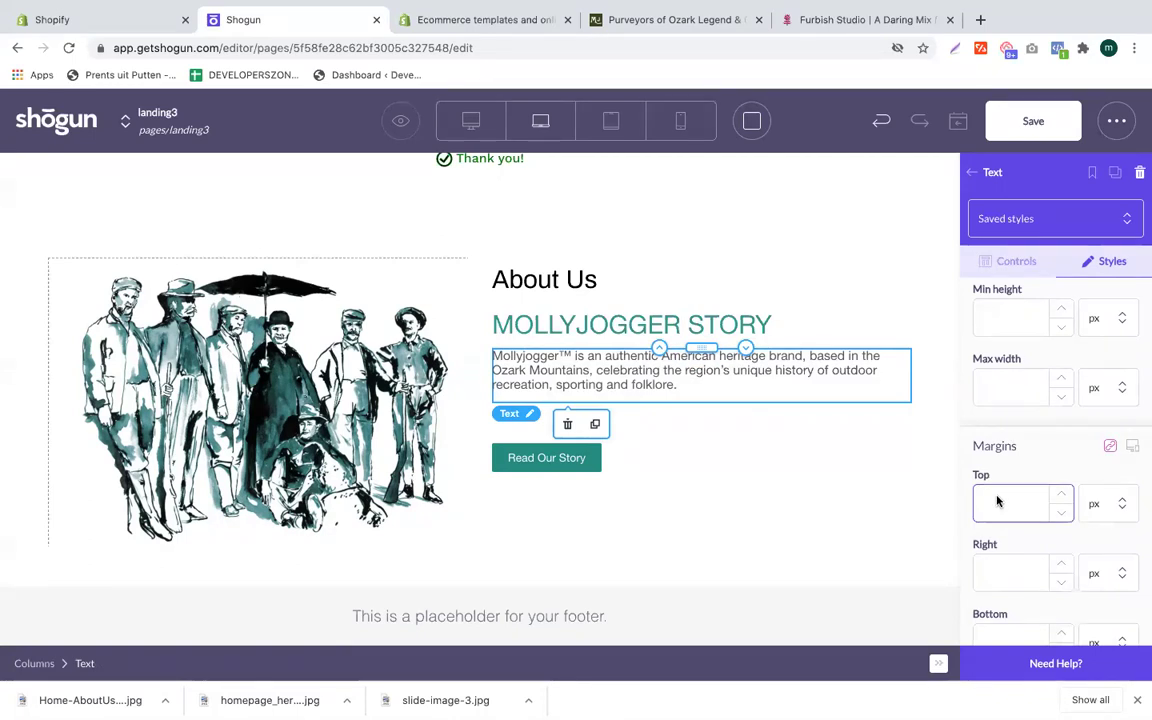
{"action": "type", "text": "20"}
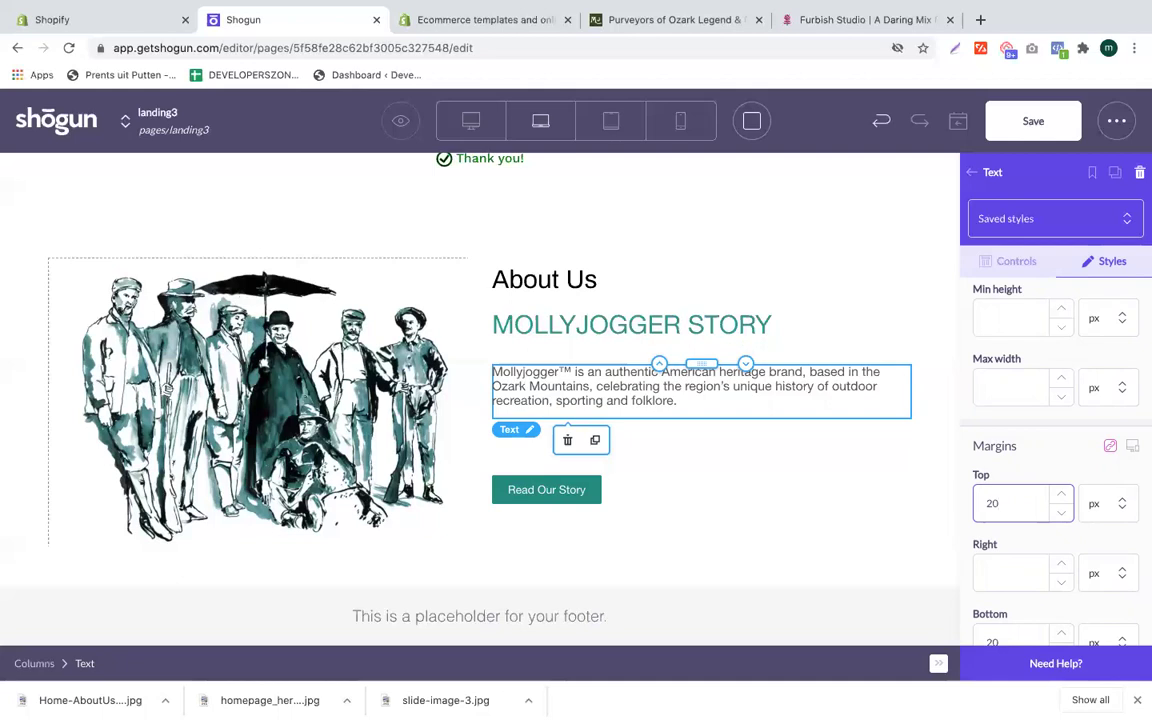
{"action": "left_click", "coordinate": [600, 20]}
Step: On the Furbish Studio page, try saving the ELLE DECOR logo image, then cancel the save
{"action": "scroll", "coordinate": [600, 260], "scroll_direction": "down", "scroll_amount": 2}
{"action": "scroll", "coordinate": [584, 229], "scroll_direction": "up", "scroll_amount": 15}
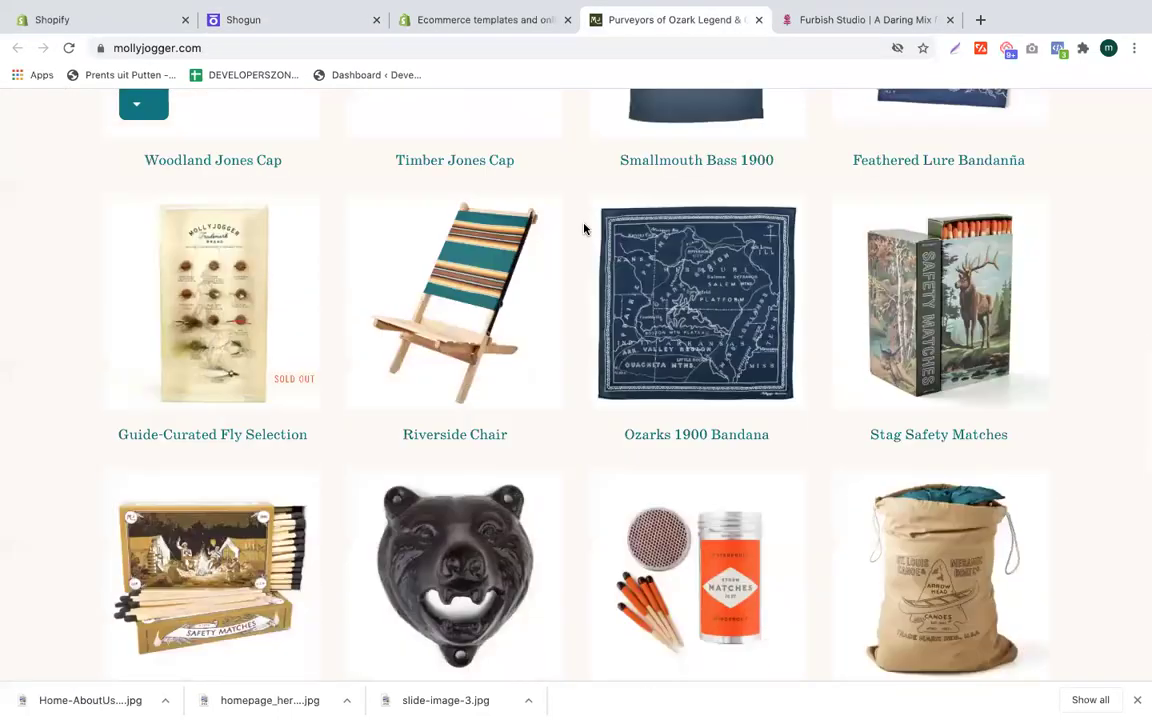
{"action": "scroll", "coordinate": [584, 229], "scroll_direction": "up", "scroll_amount": 10}
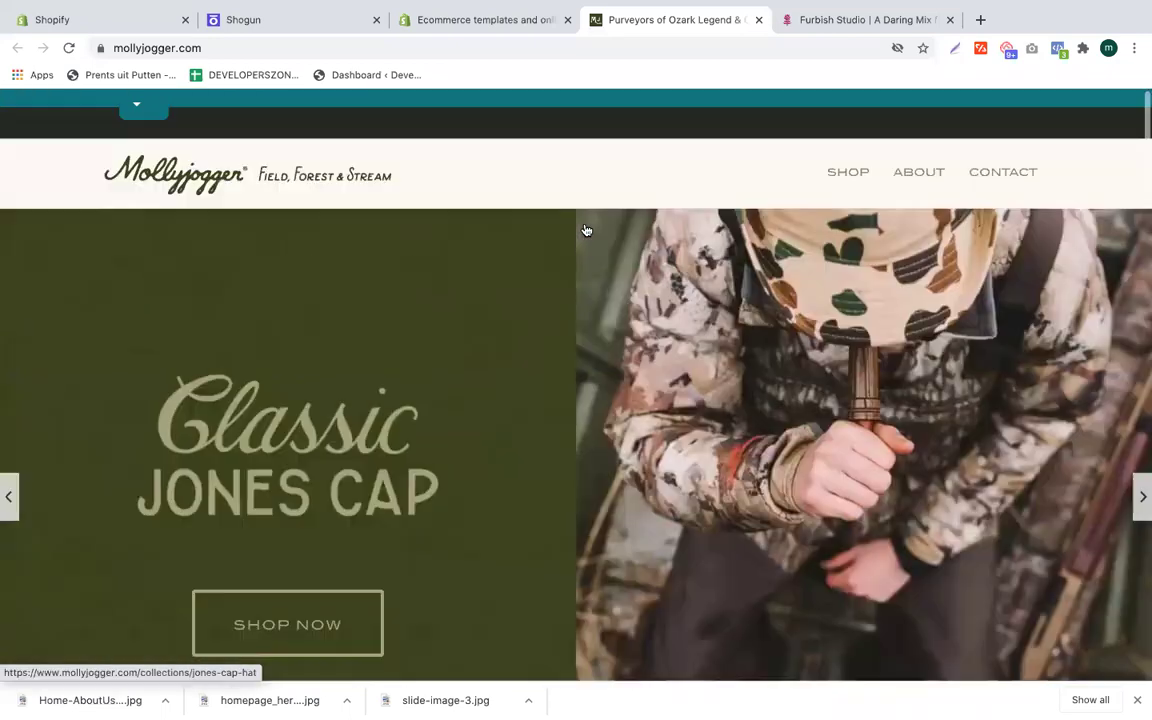
{"action": "left_click", "coordinate": [434, 32]}
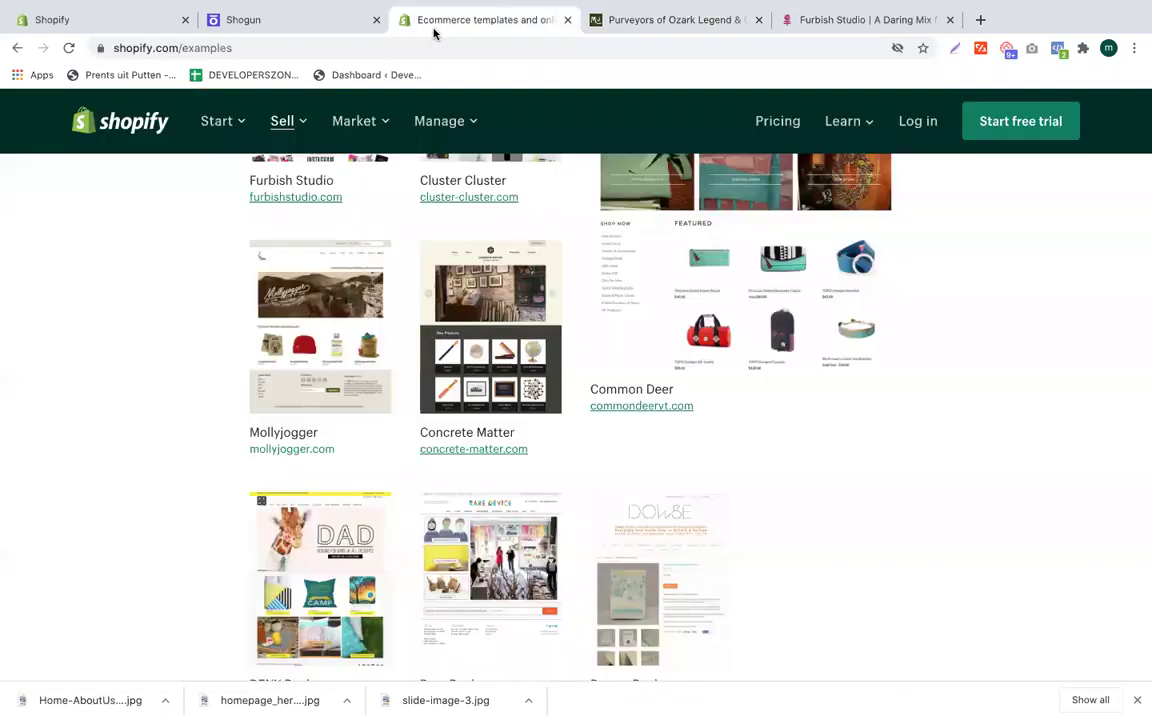
{"action": "left_click", "coordinate": [861, 15]}
{"action": "scroll", "coordinate": [851, 458], "scroll_direction": "down", "scroll_amount": 10}
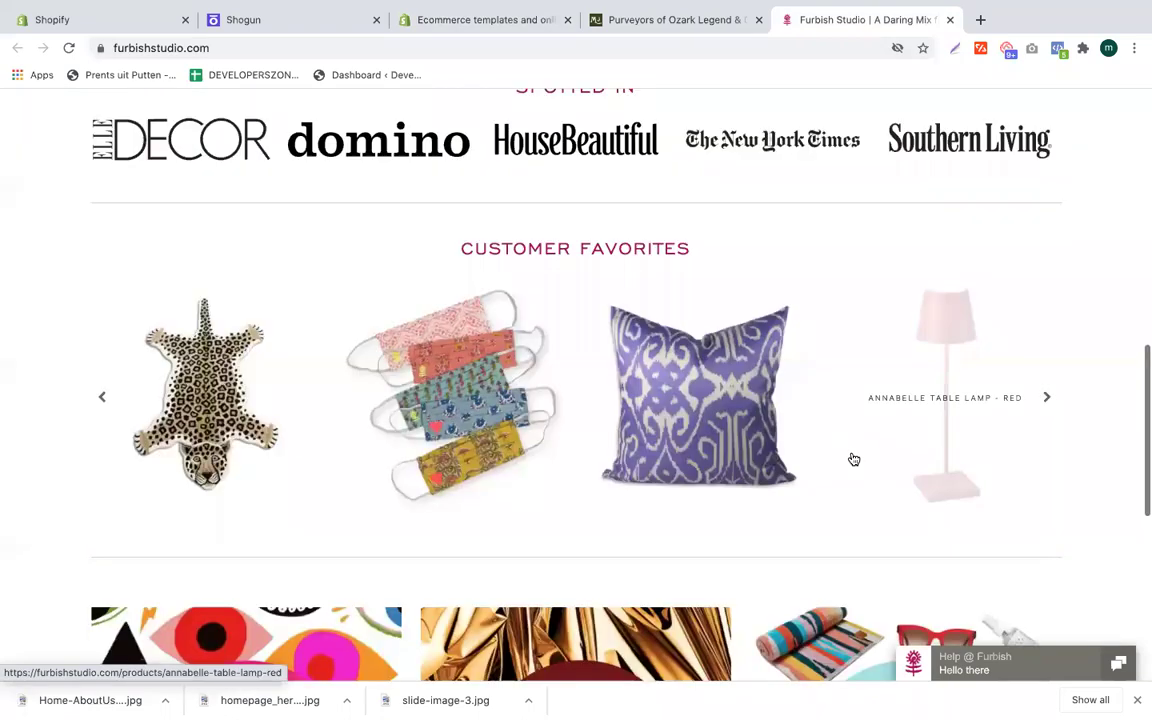
{"action": "scroll", "coordinate": [853, 459], "scroll_direction": "up", "scroll_amount": 4}
{"action": "scroll", "coordinate": [591, 437], "scroll_direction": "down", "scroll_amount": 1}
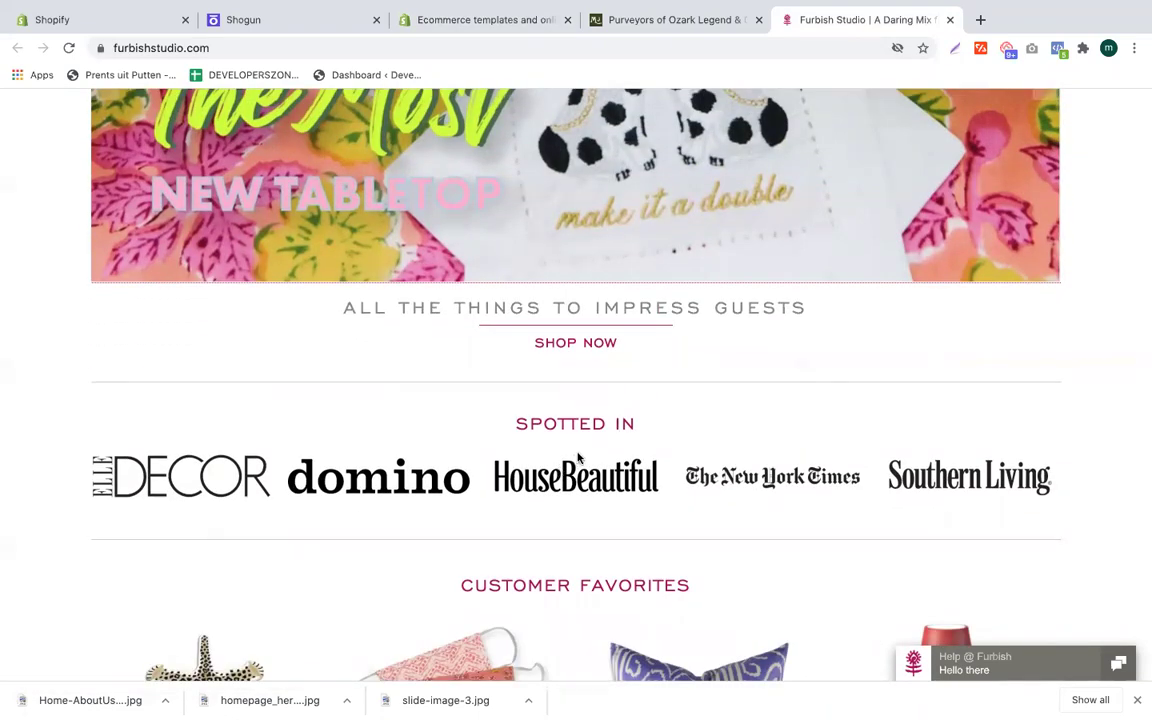
{"action": "right_click", "coordinate": [201, 479]}
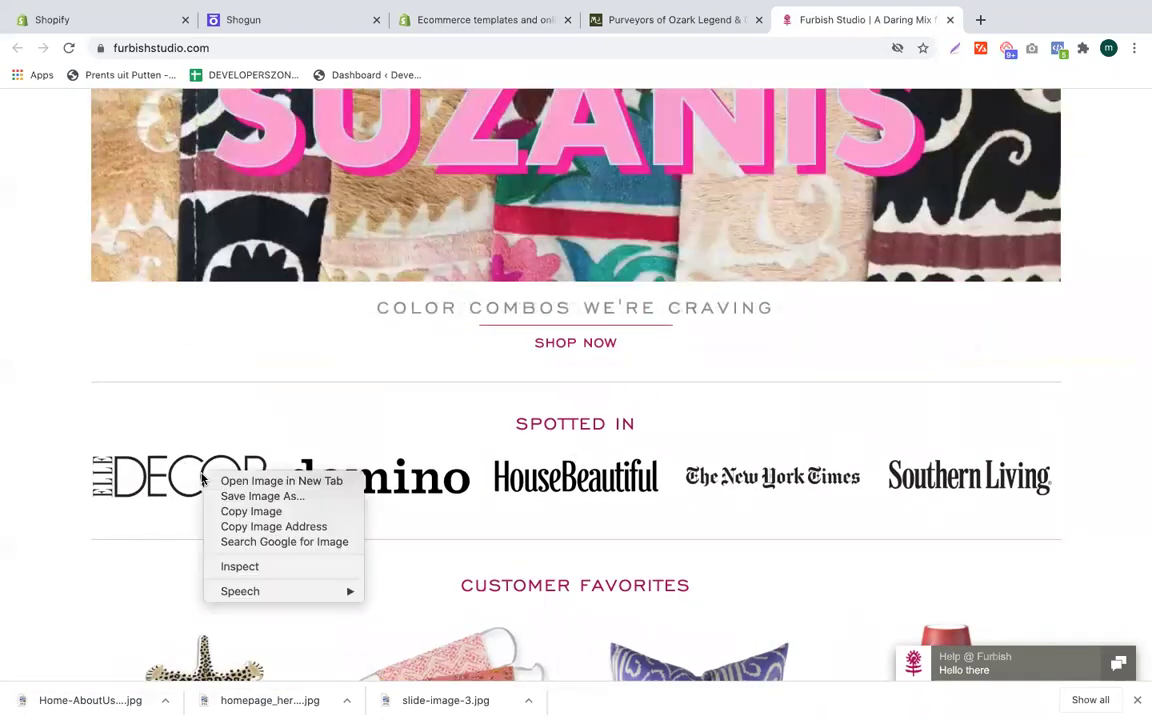
{"action": "left_click", "coordinate": [221, 497]}
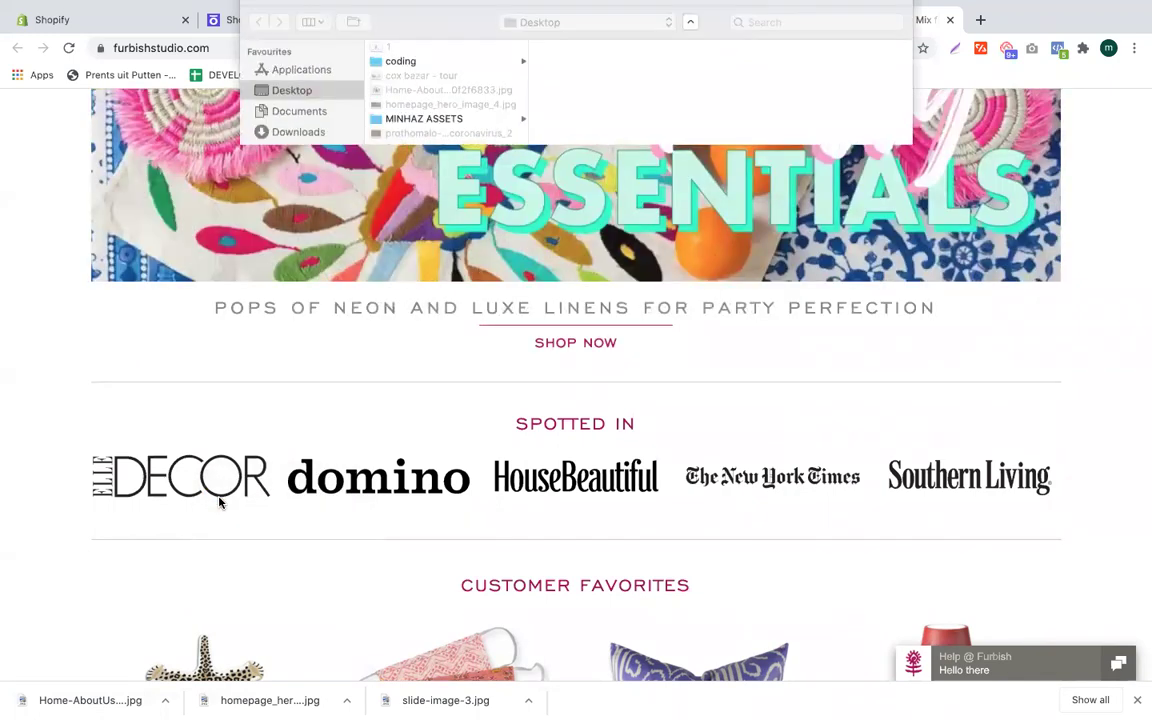
{"action": "type", "text": "1"}
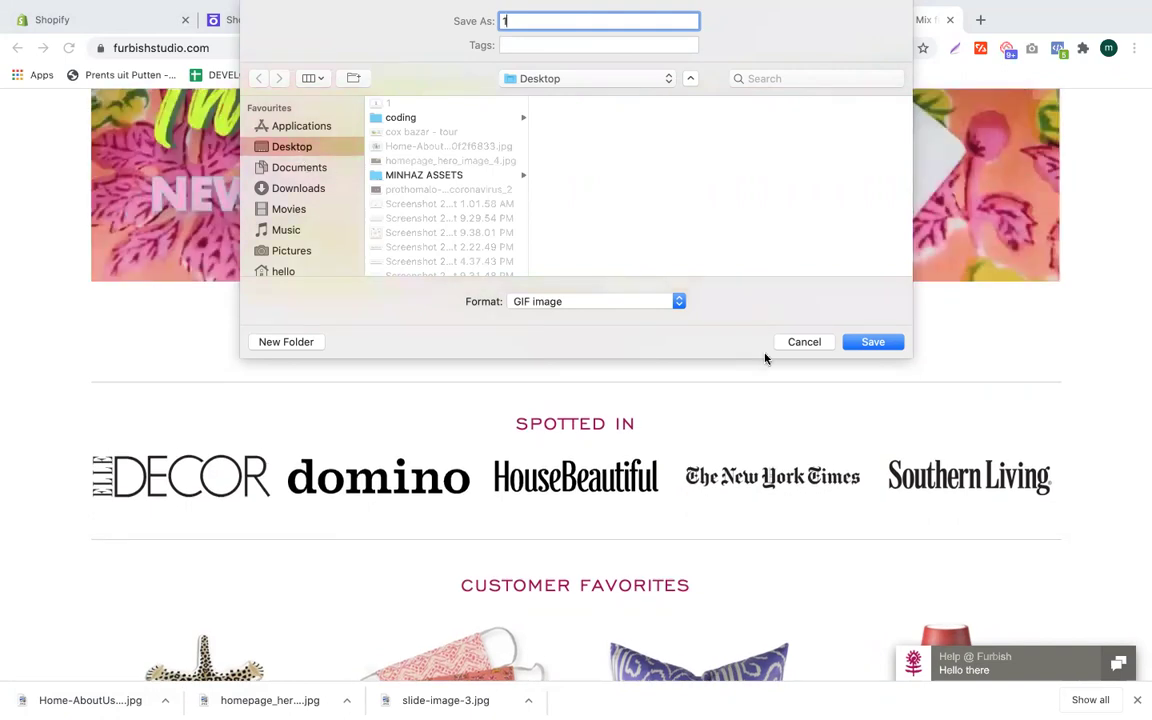
{"action": "left_click", "coordinate": [792, 344]}
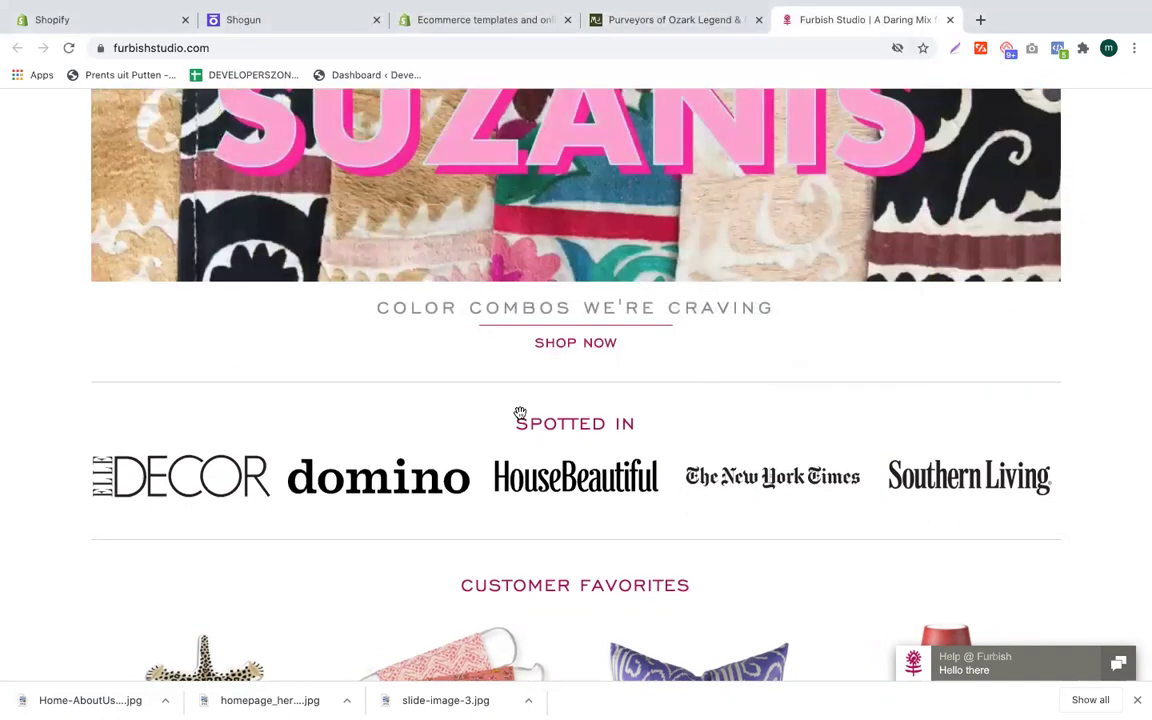
Step: Capture a tightly framed region screenshot of the ELLE DECOR logo
{"action": "key", "text": "super+shift+5"}
{"action": "left_click_drag", "start_coordinate": [622, 212], "coordinate": [229, 469]}
{"action": "left_click_drag", "start_coordinate": [272, 511], "coordinate": [284, 517]}
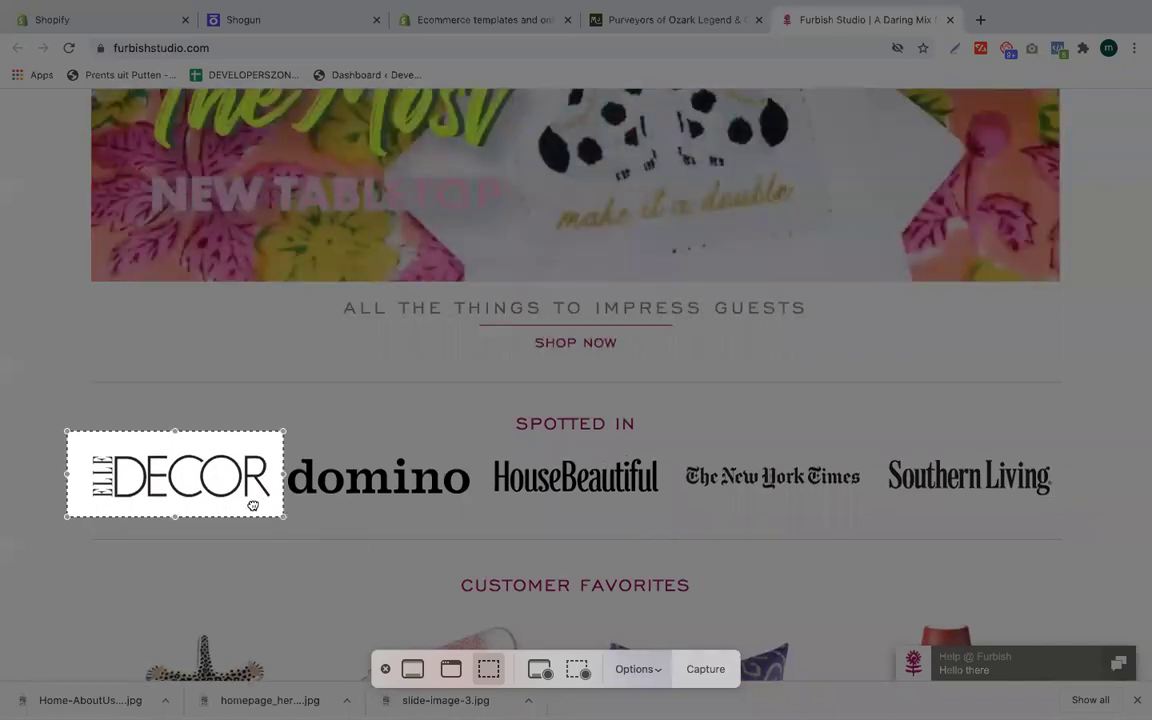
{"action": "left_click_drag", "start_coordinate": [67, 479], "coordinate": [76, 479]}
{"action": "left_click_drag", "start_coordinate": [179, 437], "coordinate": [179, 443]}
{"action": "left_click", "coordinate": [688, 665]}
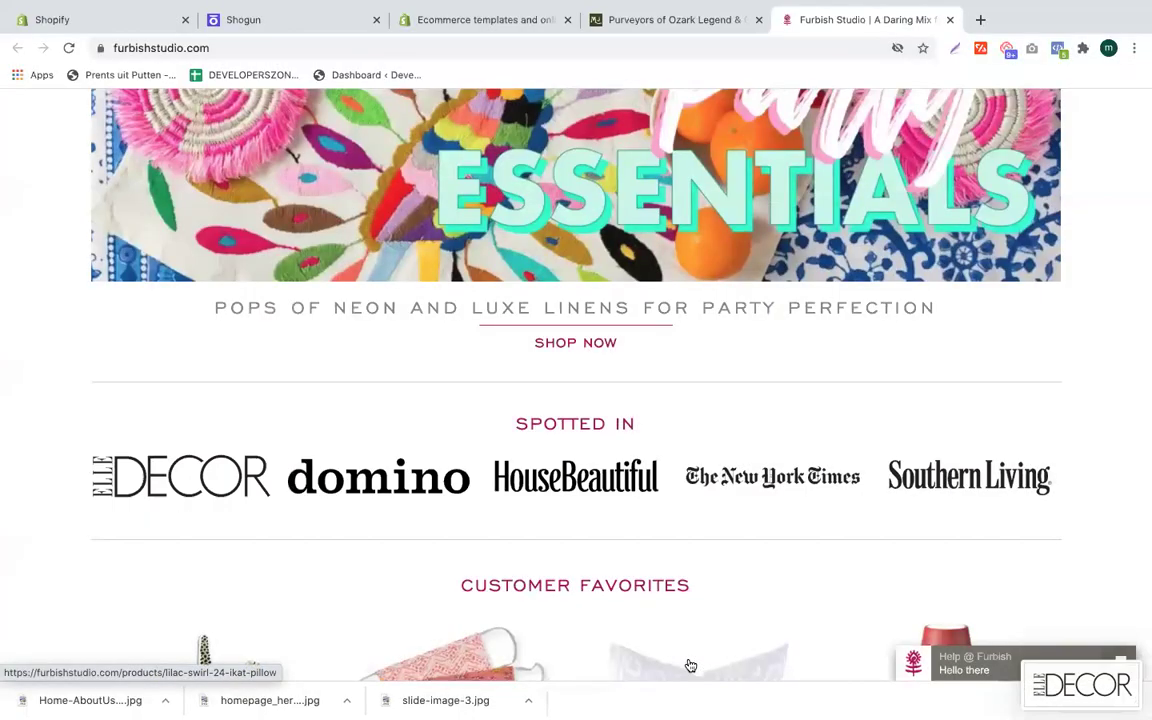
Step: Capture region screenshots of the domino and HouseBeautiful logos
{"action": "key", "text": "super+shift+5"}
{"action": "left_click_drag", "start_coordinate": [208, 460], "coordinate": [413, 470]}
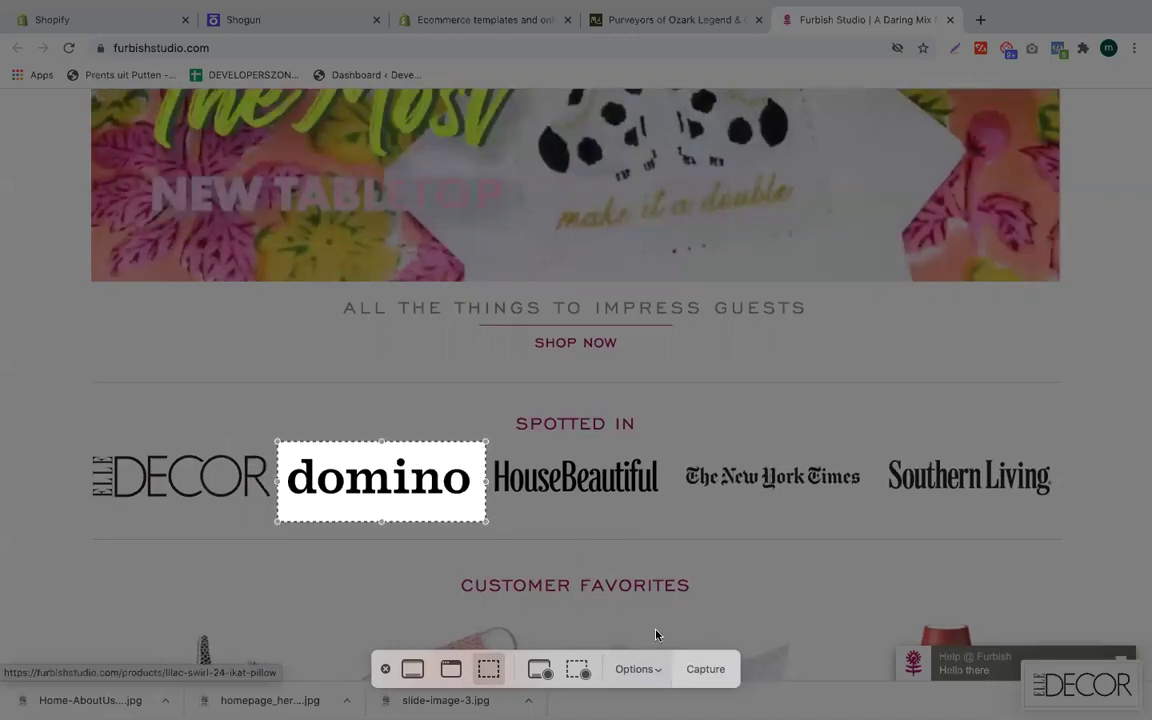
{"action": "left_click", "coordinate": [686, 665]}
{"action": "key", "text": "super+shift+5"}
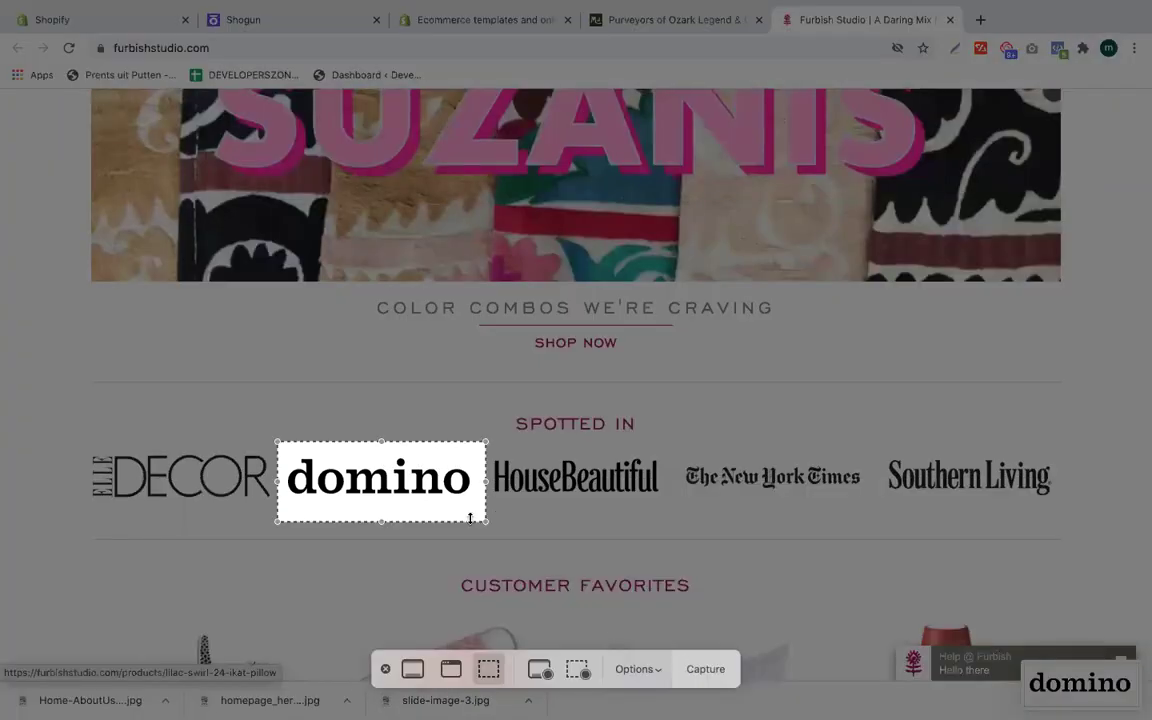
{"action": "left_click_drag", "start_coordinate": [389, 500], "coordinate": [596, 499]}
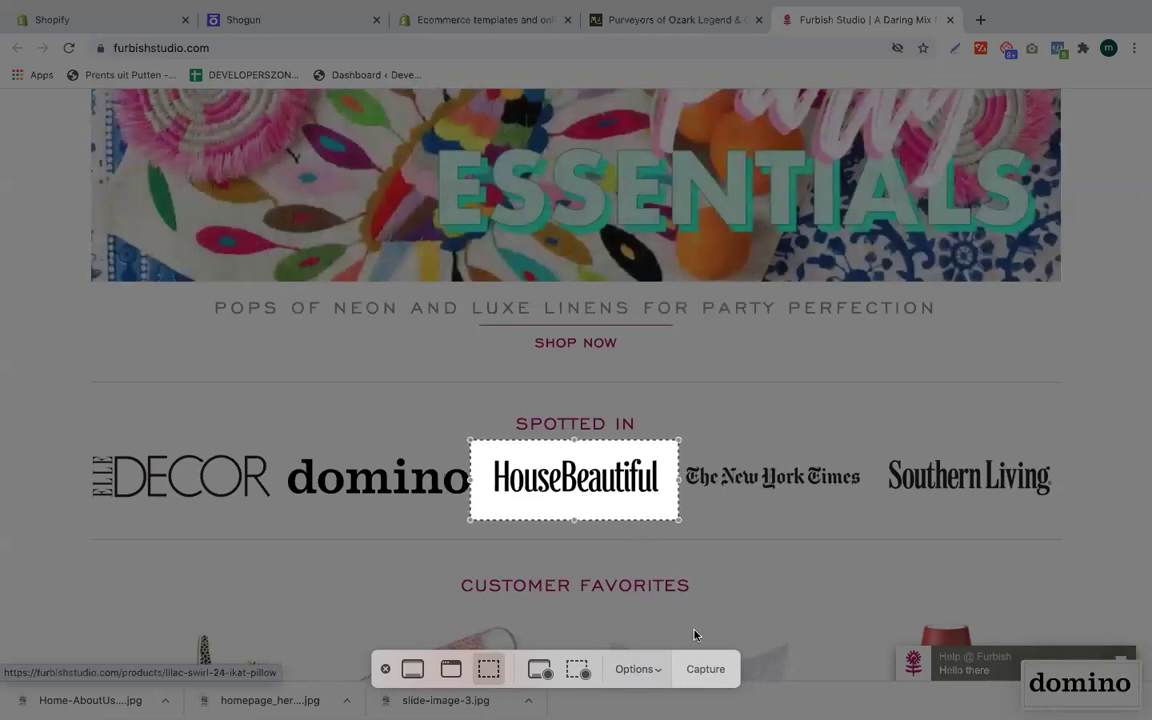
{"action": "left_click", "coordinate": [704, 667]}
Step: Back in the Shogun editor, drop an empty Section from Structure beneath the About Us story row
{"action": "left_click", "coordinate": [312, 33]}
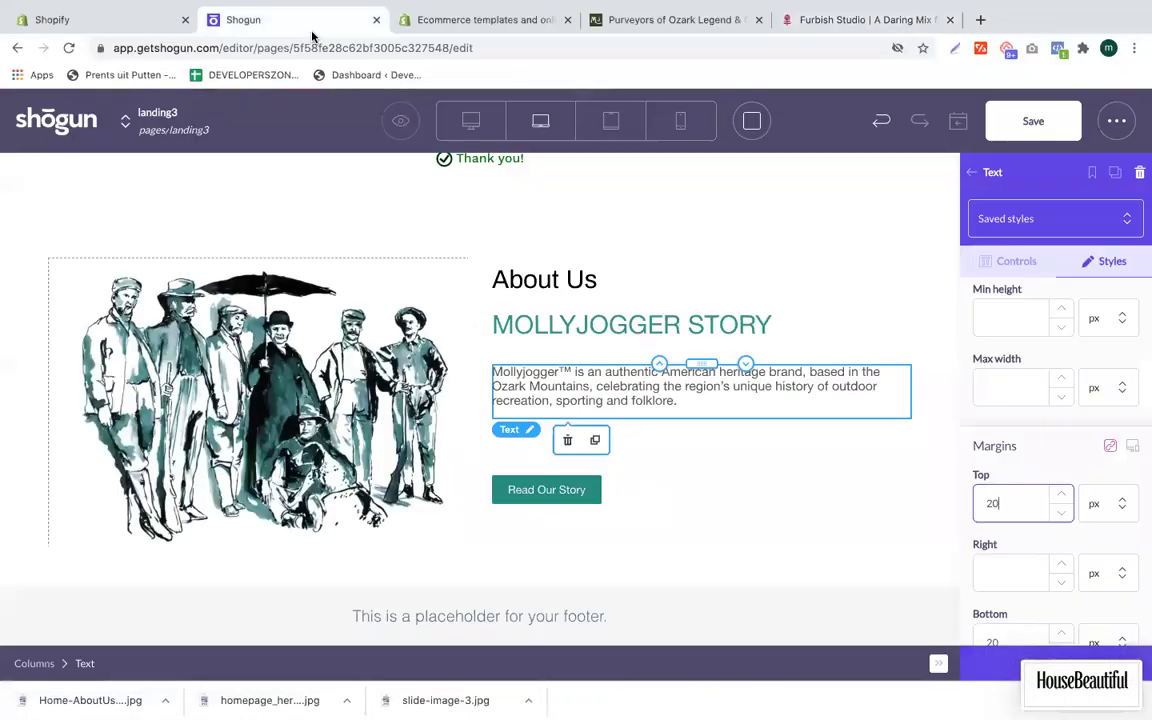
{"action": "scroll", "coordinate": [640, 491], "scroll_direction": "down", "scroll_amount": 3}
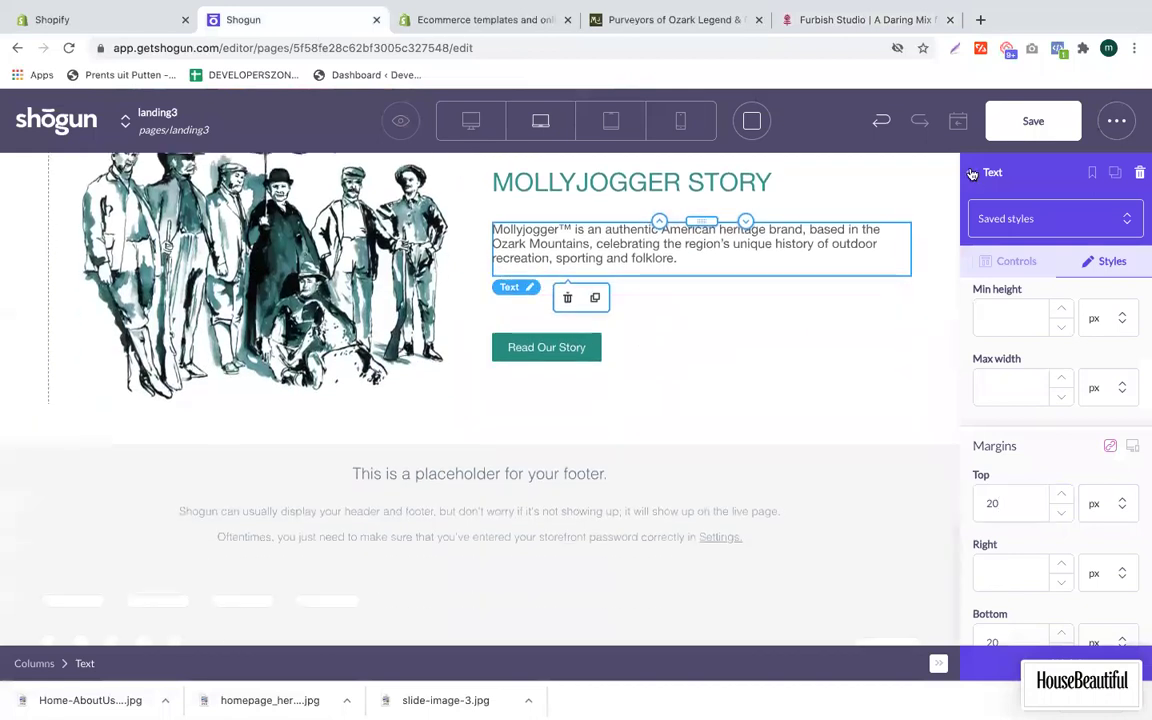
{"action": "left_click", "coordinate": [971, 172]}
{"action": "scroll", "coordinate": [1005, 376], "scroll_direction": "down", "scroll_amount": 4}
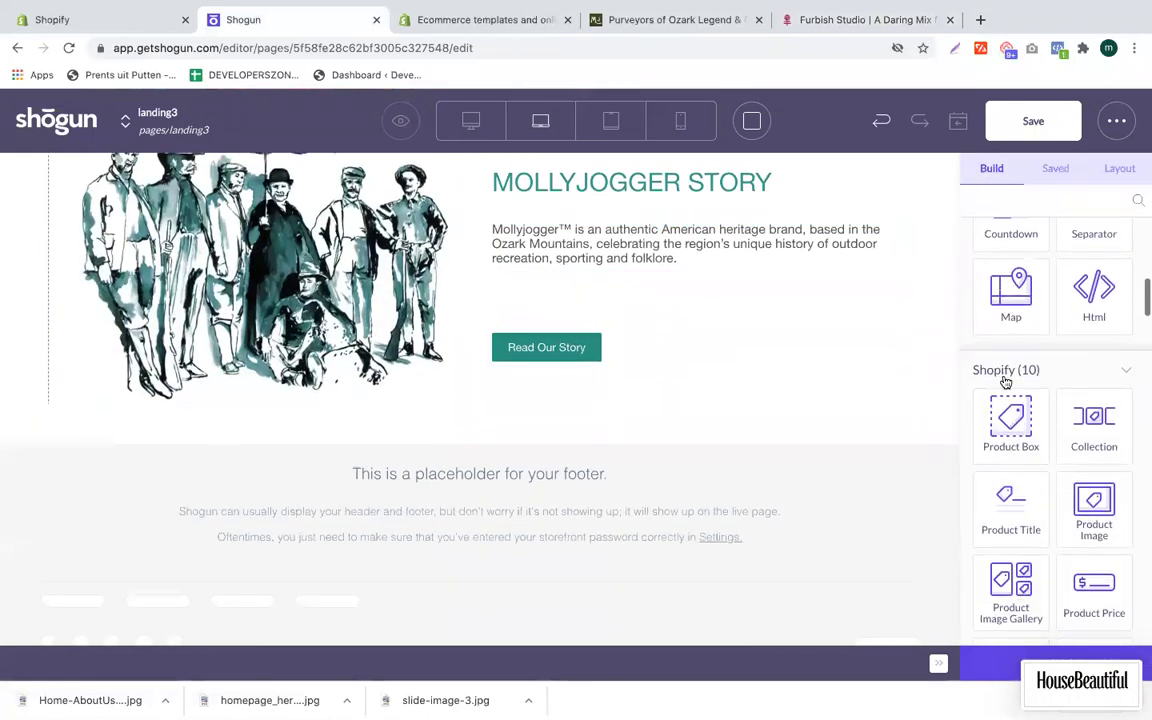
{"action": "scroll", "coordinate": [1005, 381], "scroll_direction": "up", "scroll_amount": 6}
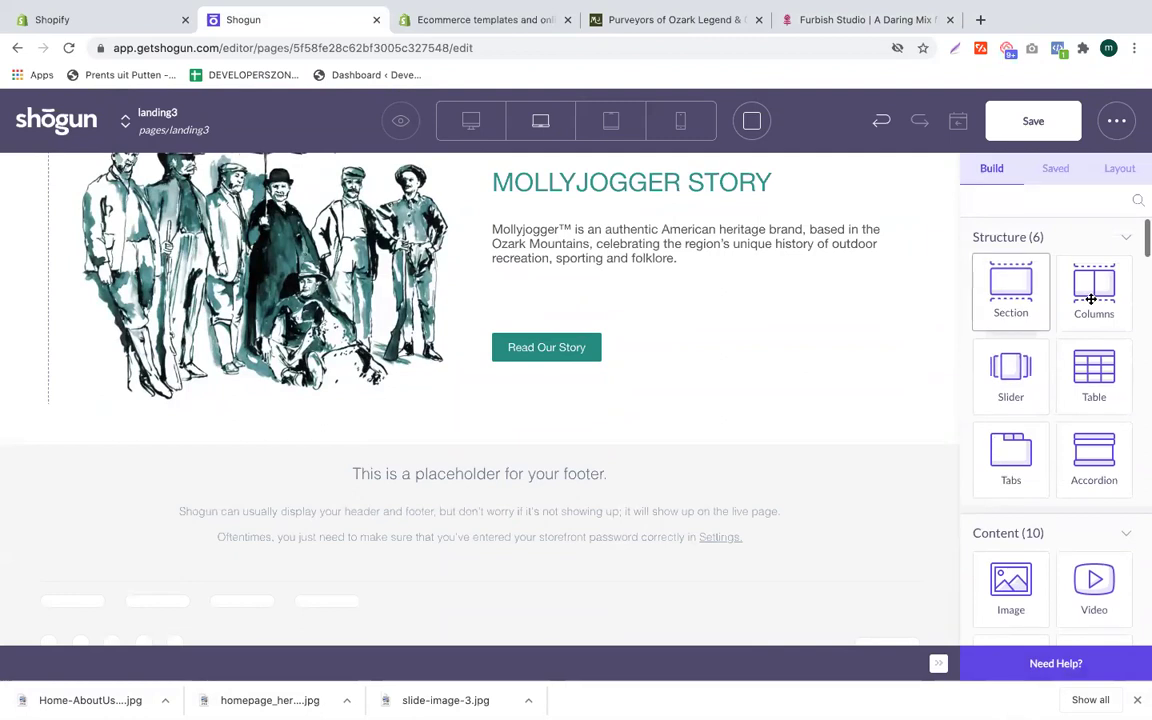
{"action": "left_click_drag", "start_coordinate": [1008, 289], "coordinate": [461, 443]}
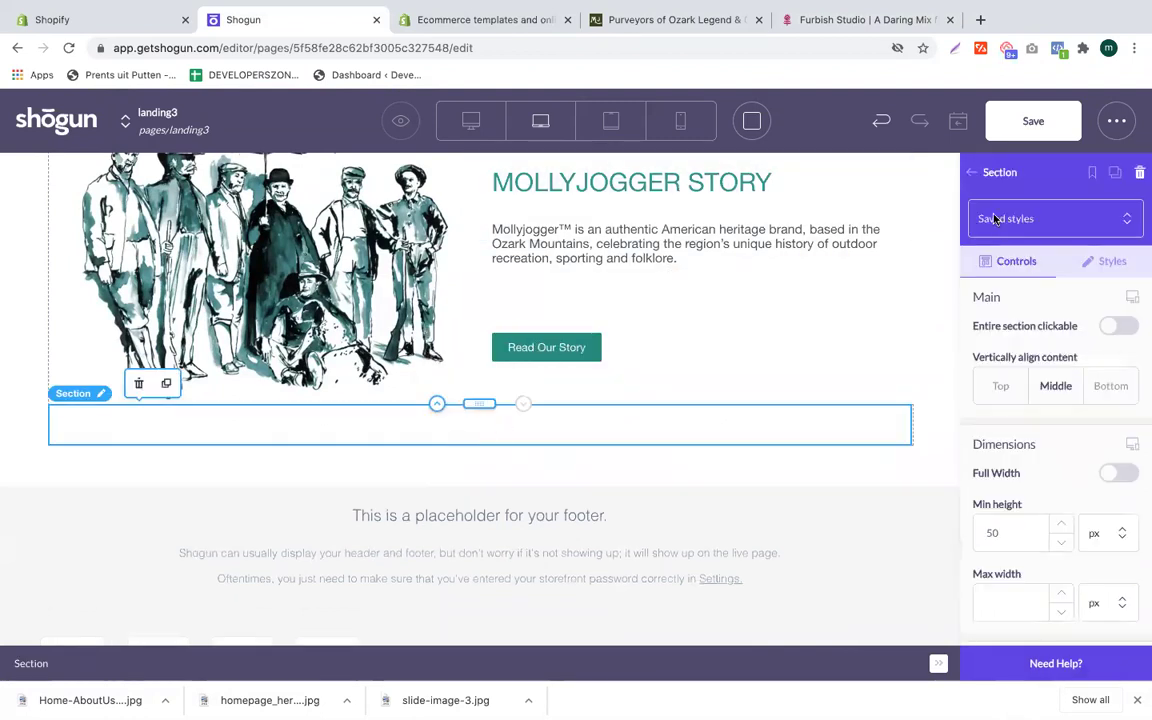
{"action": "left_click", "coordinate": [972, 175]}
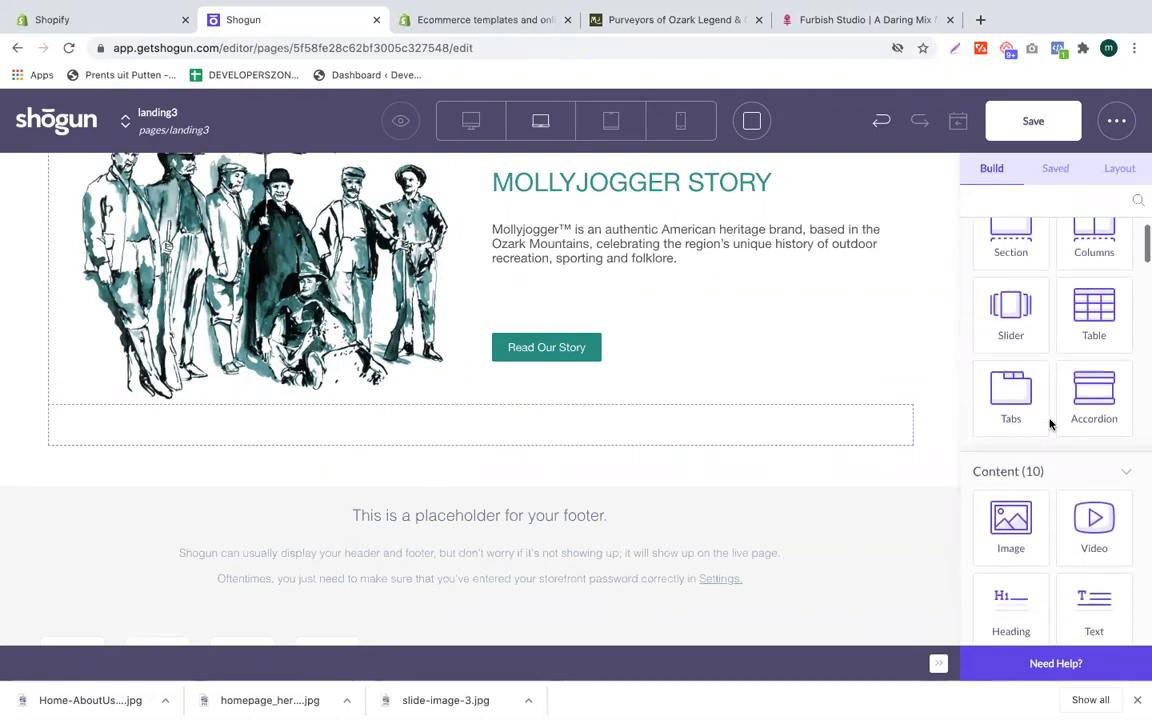
{"action": "scroll", "coordinate": [1049, 424], "scroll_direction": "down", "scroll_amount": 1}
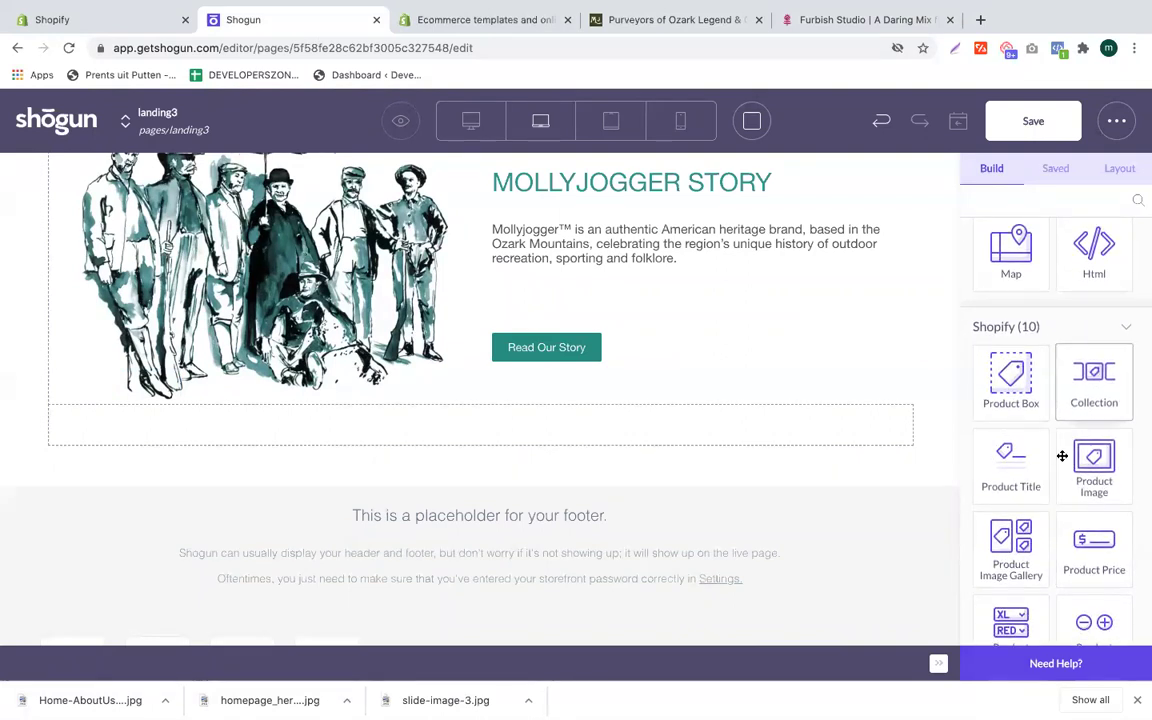
{"action": "scroll", "coordinate": [1024, 470], "scroll_direction": "down", "scroll_amount": 5}
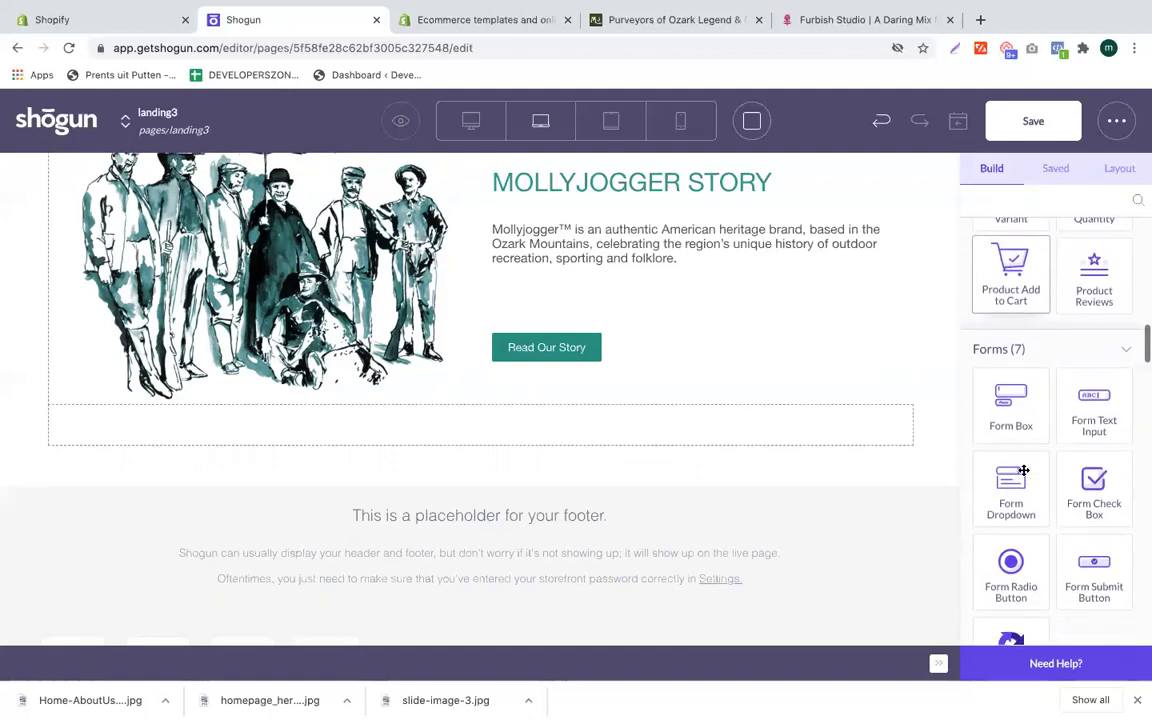
{"action": "scroll", "coordinate": [1065, 428], "scroll_direction": "down", "scroll_amount": 6}
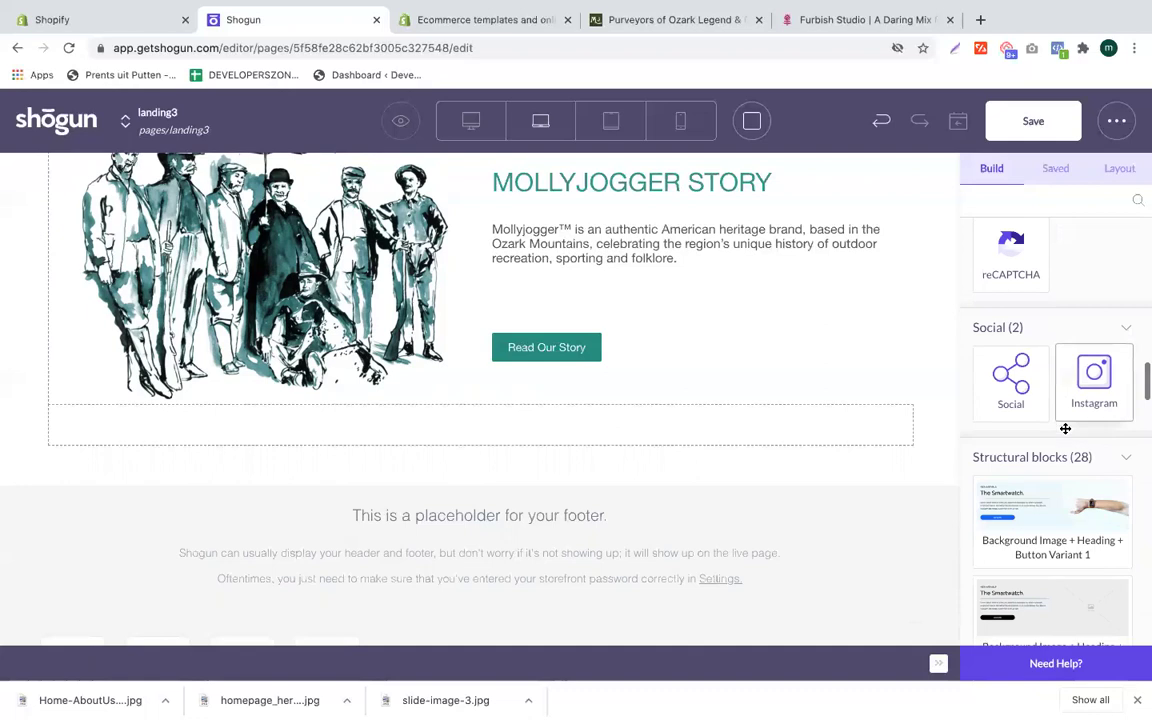
{"action": "scroll", "coordinate": [1065, 430], "scroll_direction": "up", "scroll_amount": 15}
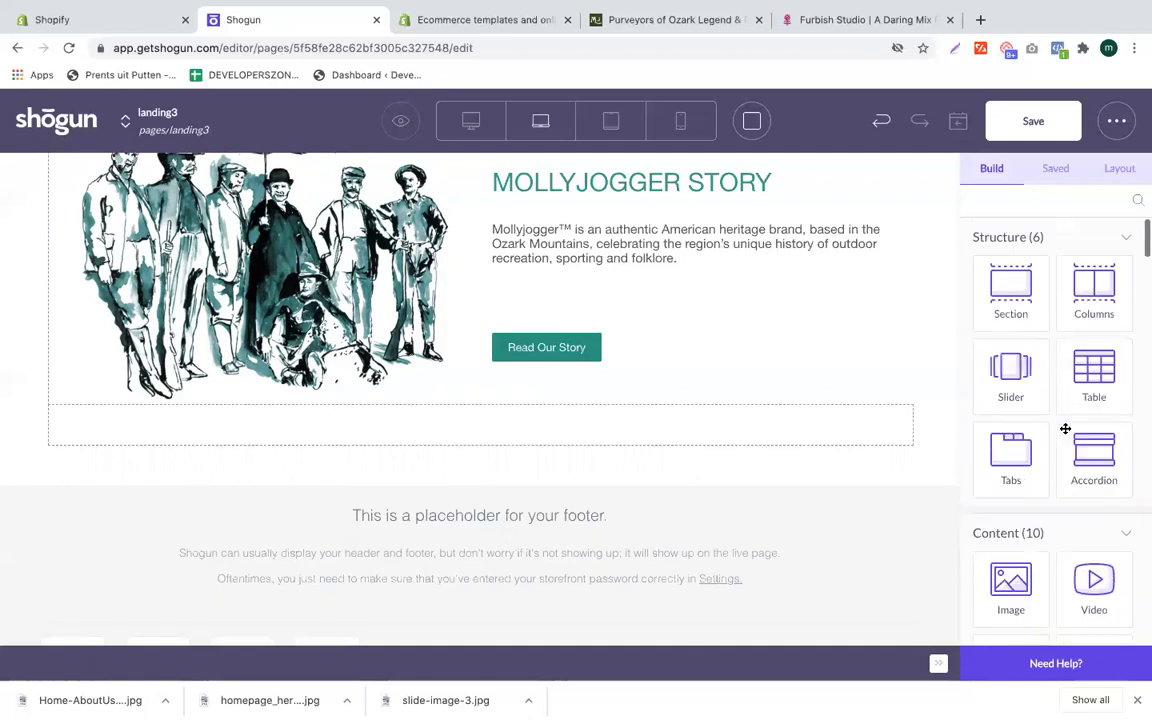
{"action": "scroll", "coordinate": [1048, 450], "scroll_direction": "down", "scroll_amount": 2}
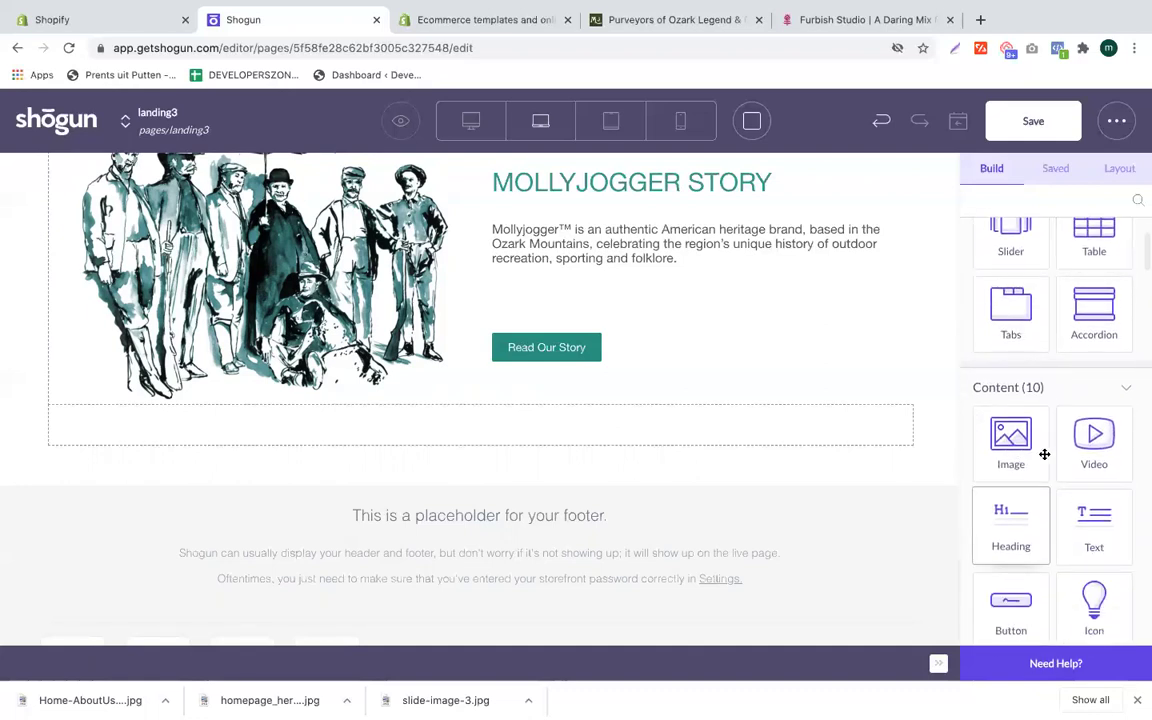
{"action": "scroll", "coordinate": [1064, 450], "scroll_direction": "down", "scroll_amount": 4}
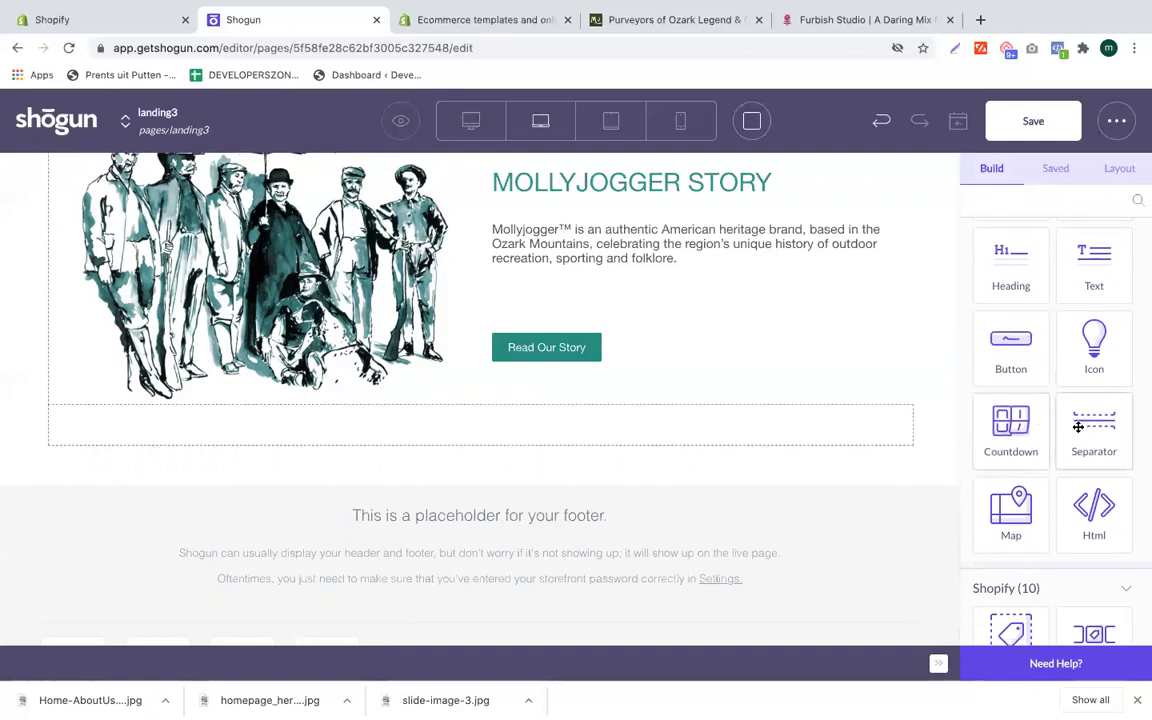
{"action": "scroll", "coordinate": [1017, 460], "scroll_direction": "down", "scroll_amount": 3}
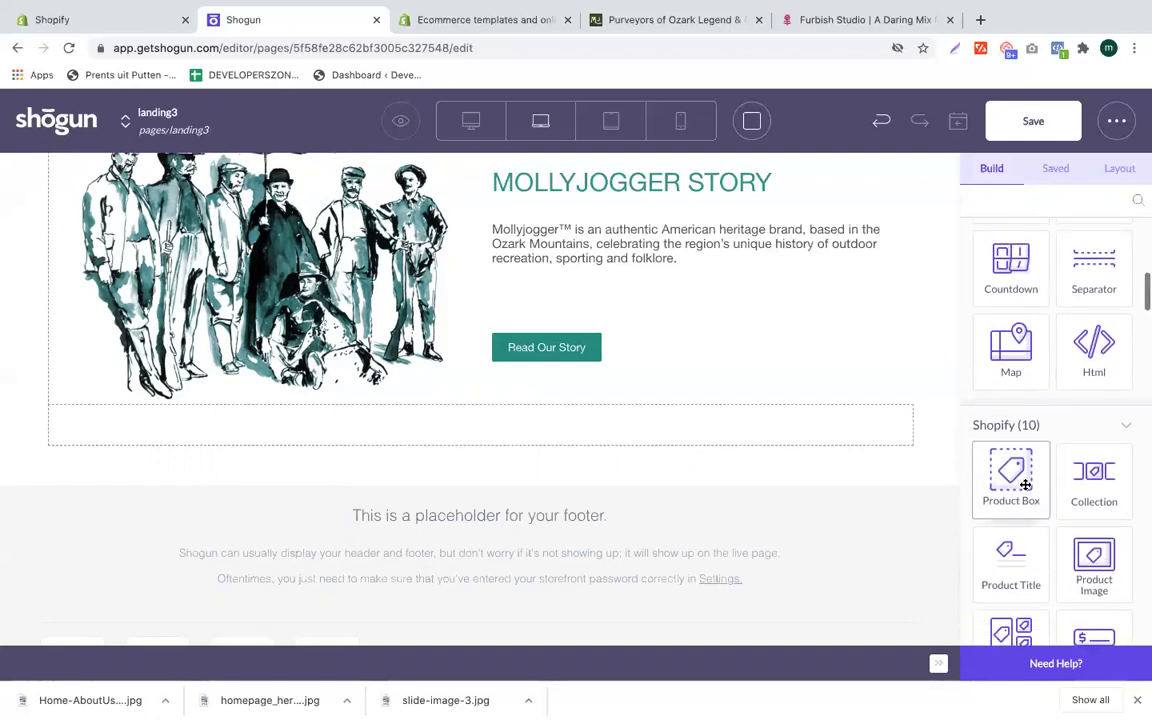
{"action": "left_click_drag", "start_coordinate": [1086, 483], "coordinate": [731, 439]}
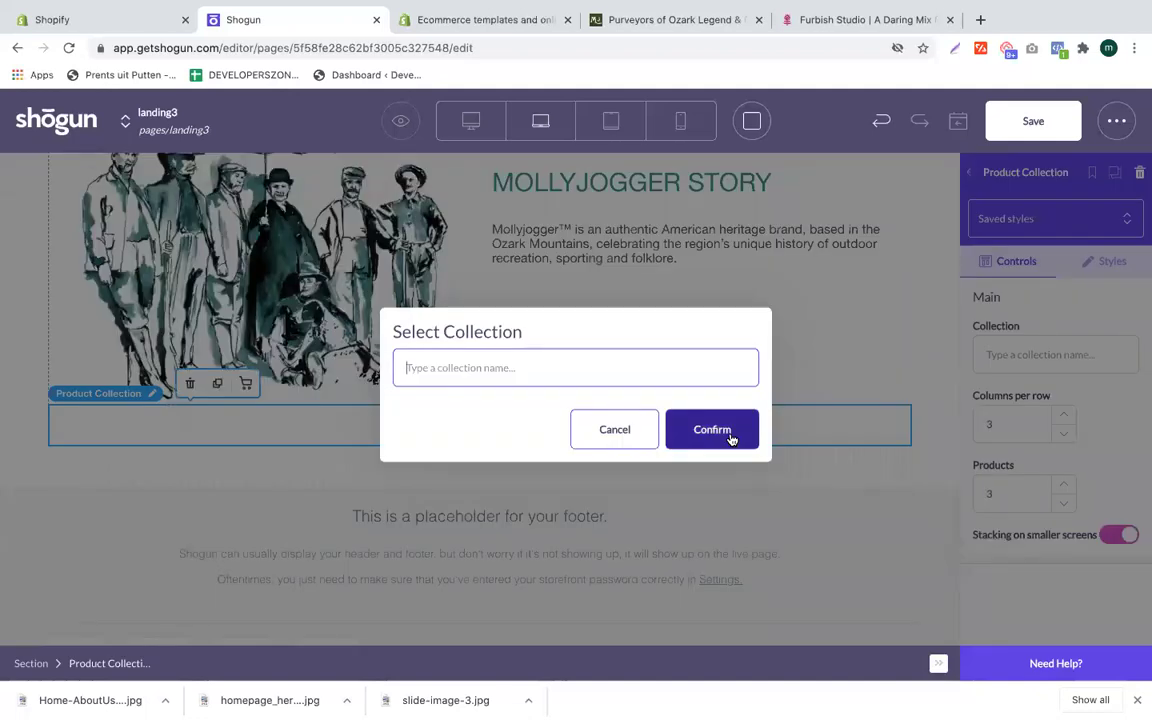
{"action": "left_click", "coordinate": [643, 437]}
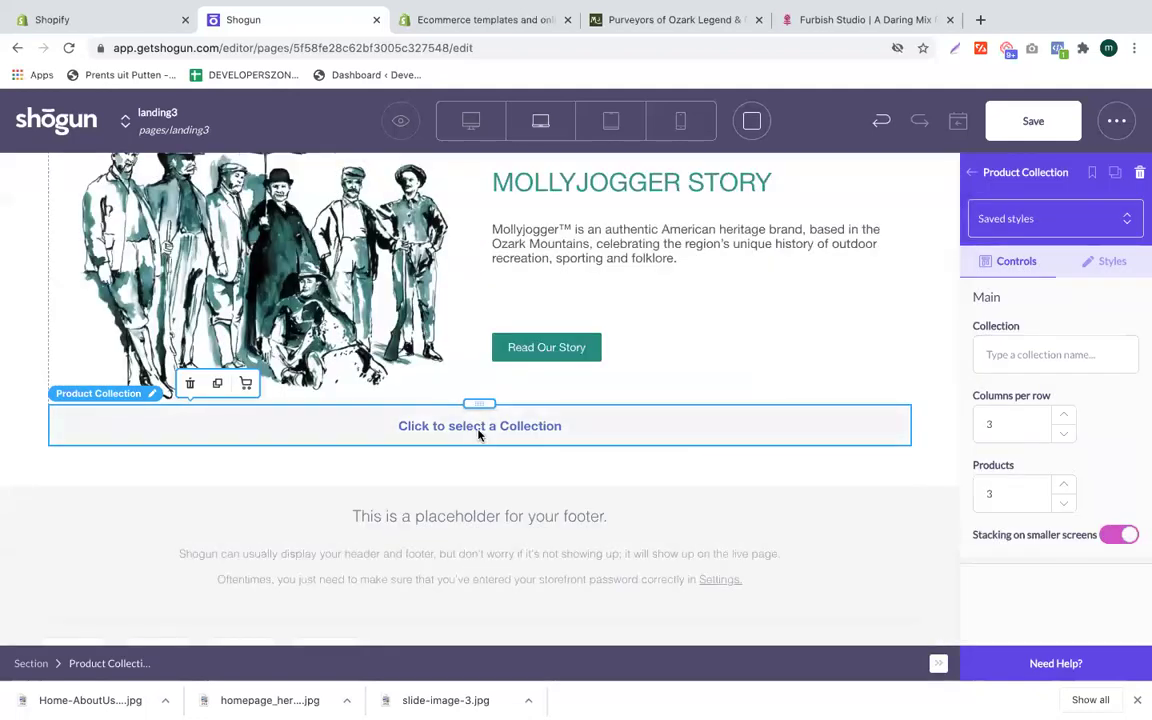
{"action": "left_click", "coordinate": [478, 434]}
{"action": "left_click", "coordinate": [617, 437]}
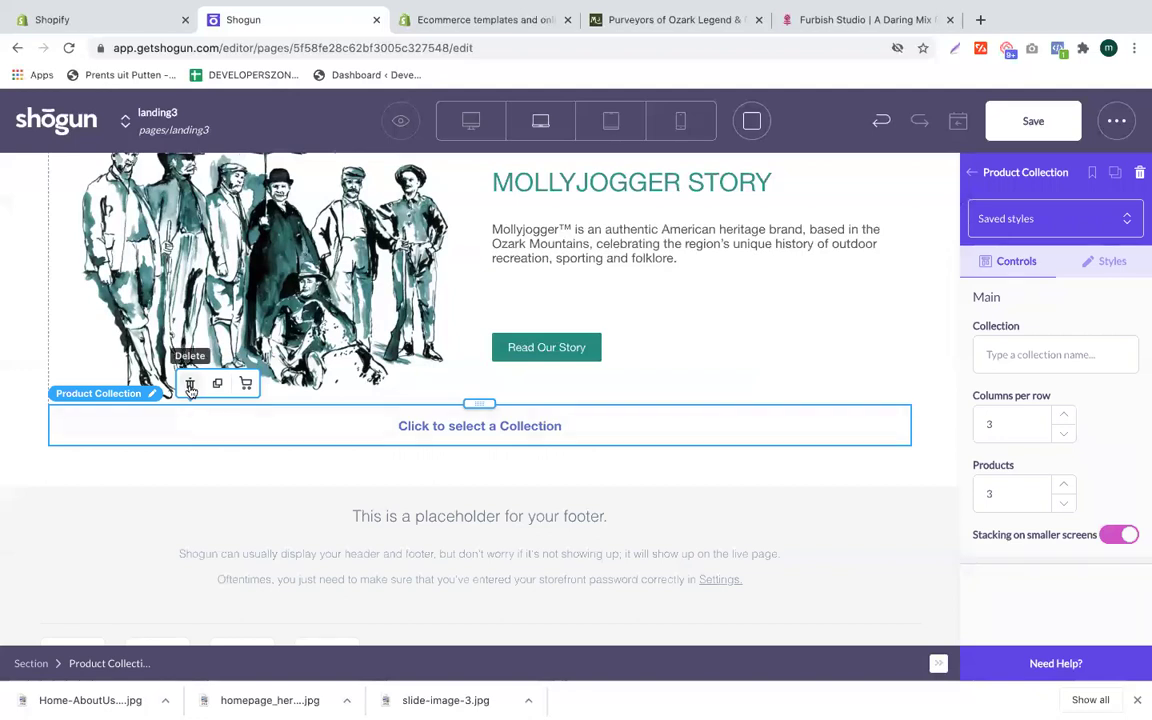
{"action": "left_click", "coordinate": [190, 385]}
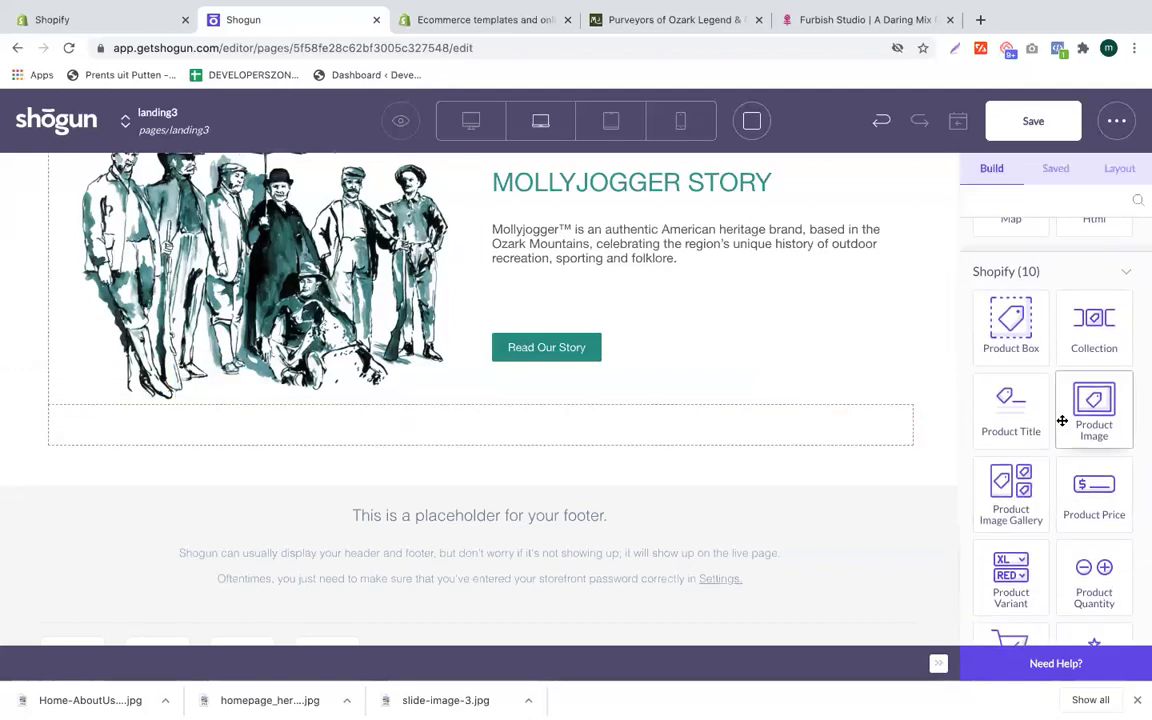
{"action": "scroll", "coordinate": [1062, 421], "scroll_direction": "down", "scroll_amount": 3}
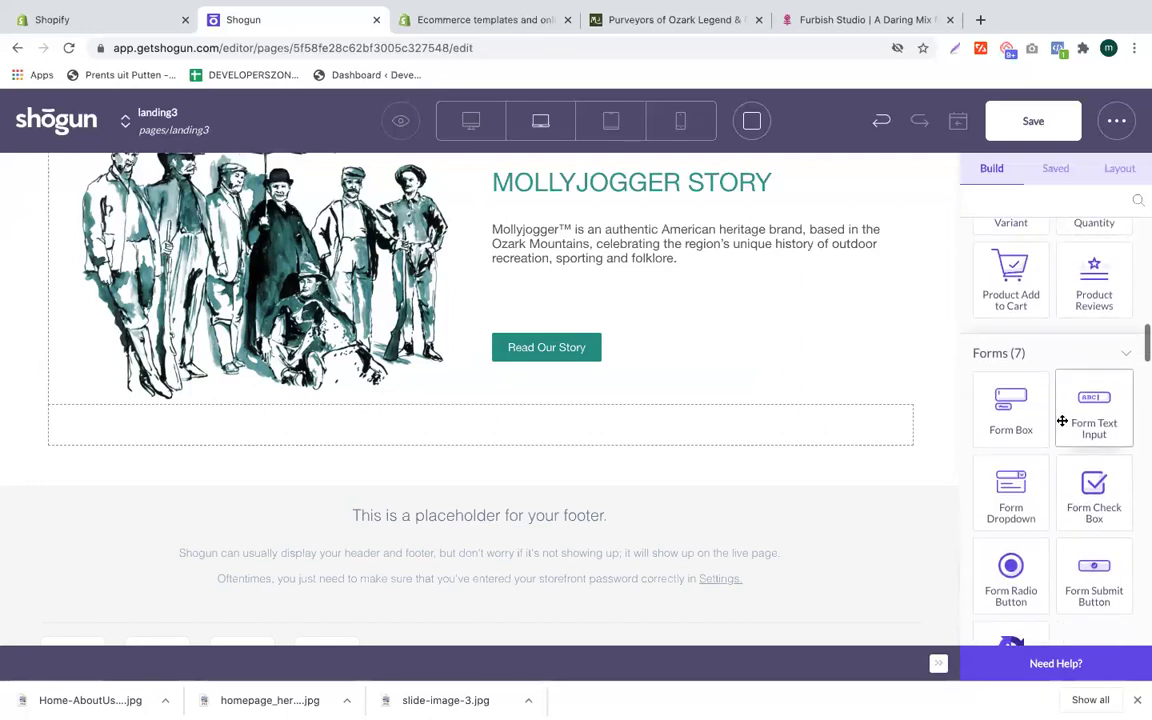
{"action": "scroll", "coordinate": [1060, 421], "scroll_direction": "down", "scroll_amount": 2}
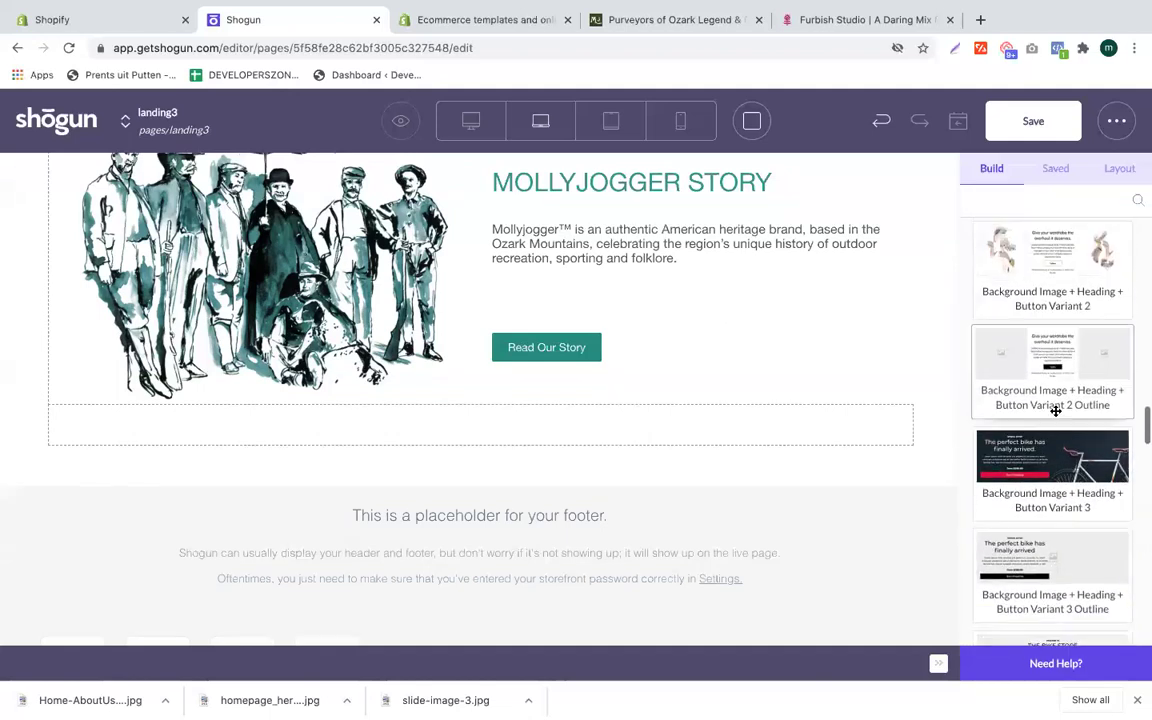
{"action": "scroll", "coordinate": [1055, 411], "scroll_direction": "up", "scroll_amount": 5}
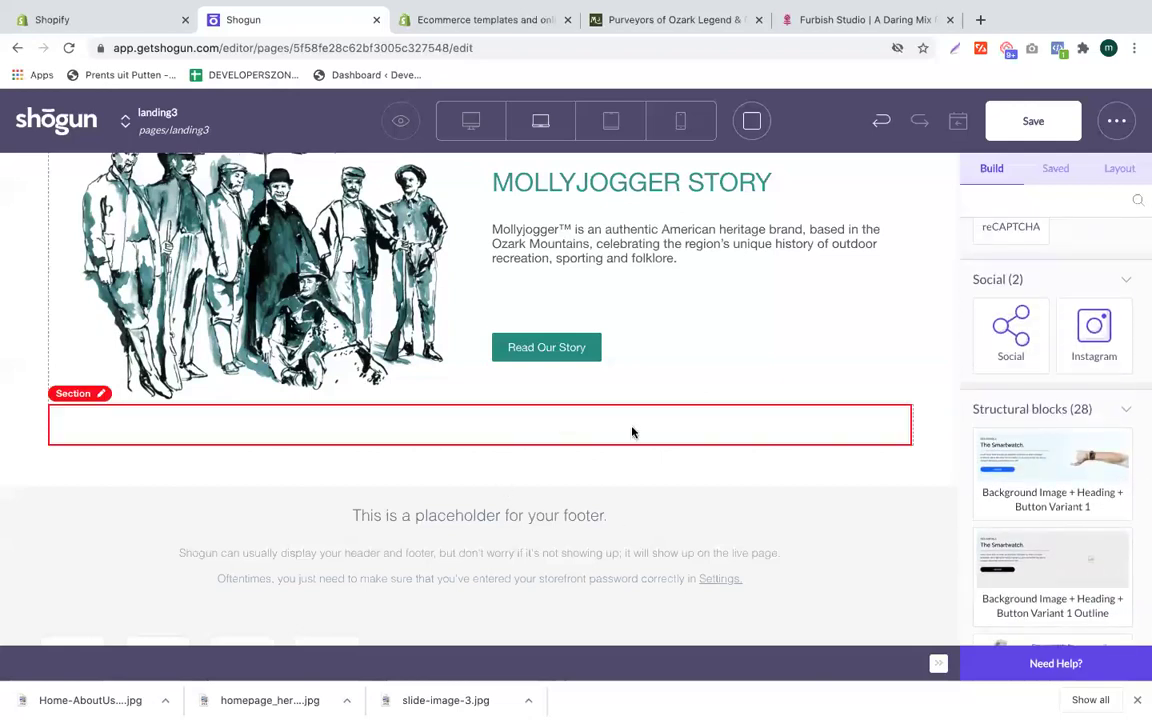
Step: Add a Columns layout with 3 columns to the empty section and drop an Image into column one
{"action": "left_click", "coordinate": [118, 430]}
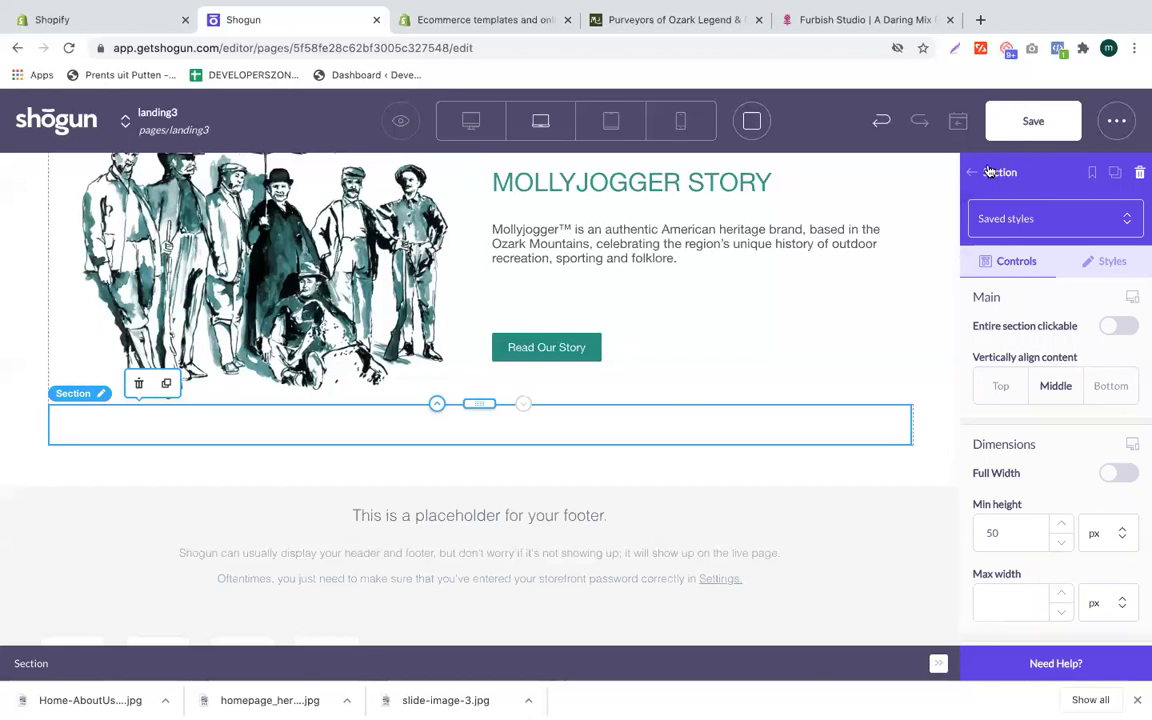
{"action": "left_click", "coordinate": [977, 170]}
{"action": "scroll", "coordinate": [1023, 348], "scroll_direction": "up", "scroll_amount": 10}
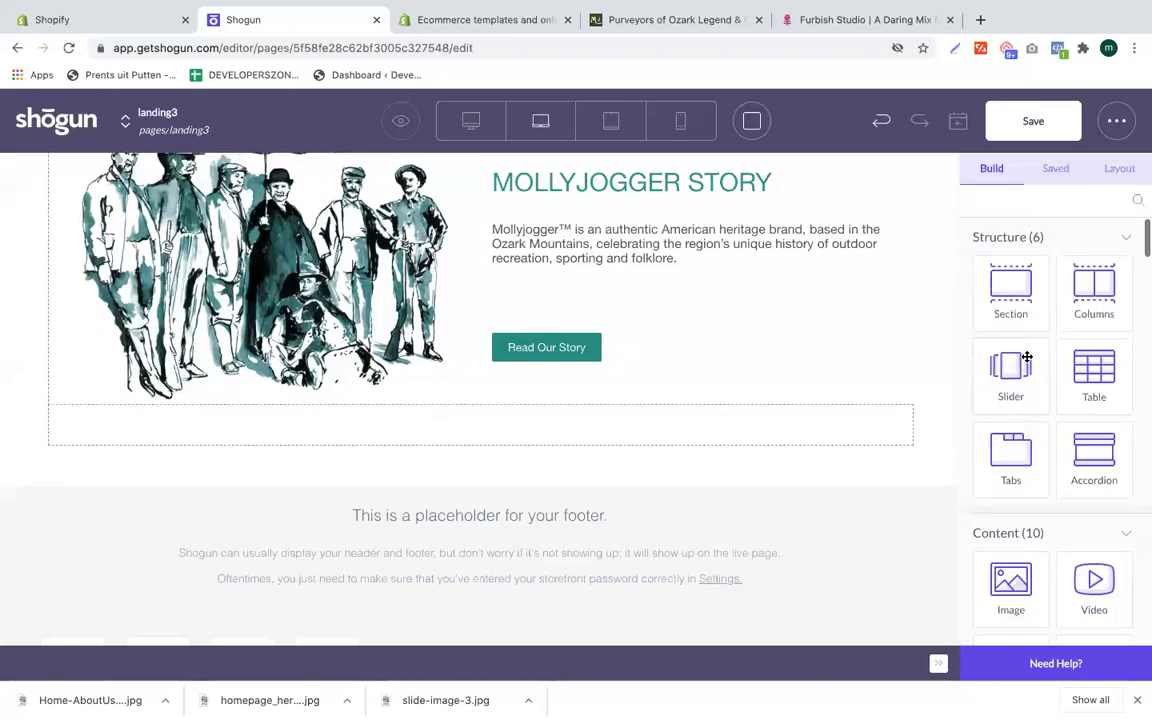
{"action": "left_click_drag", "start_coordinate": [1093, 295], "coordinate": [532, 440]}
{"action": "left_click", "coordinate": [1010, 360]}
{"action": "key", "text": "BackSpace"}
{"action": "type", "text": "3"}
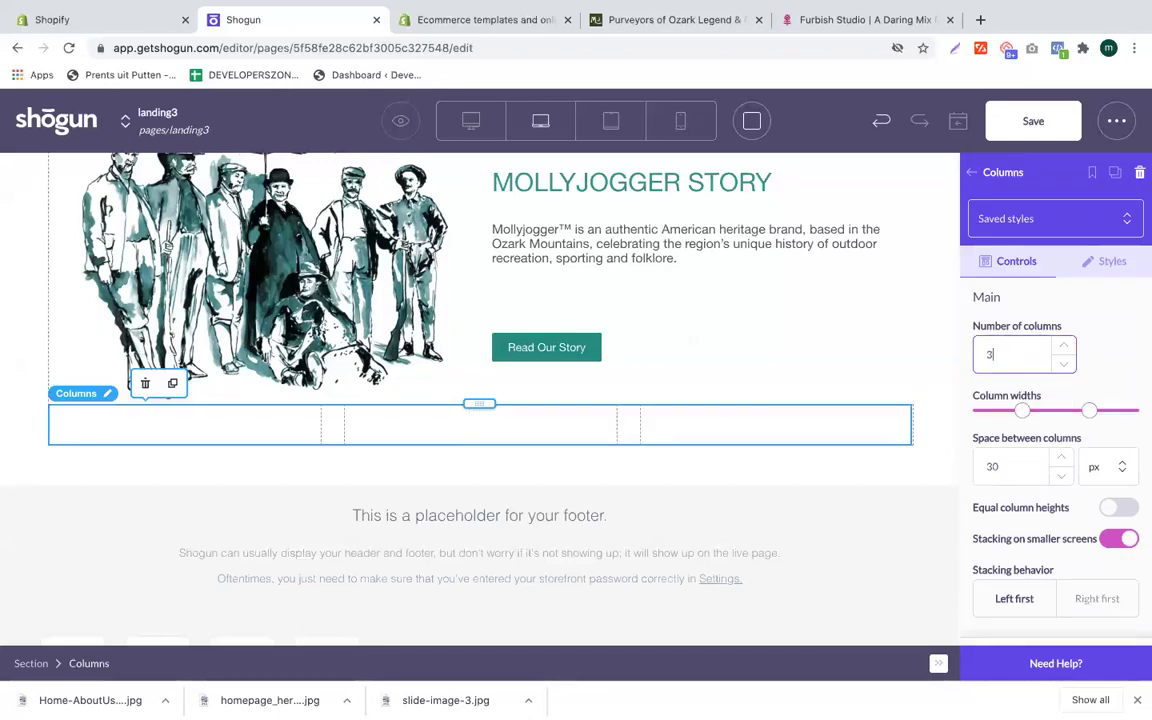
{"action": "left_click", "coordinate": [971, 172]}
{"action": "left_click_drag", "start_coordinate": [985, 602], "coordinate": [134, 437]}
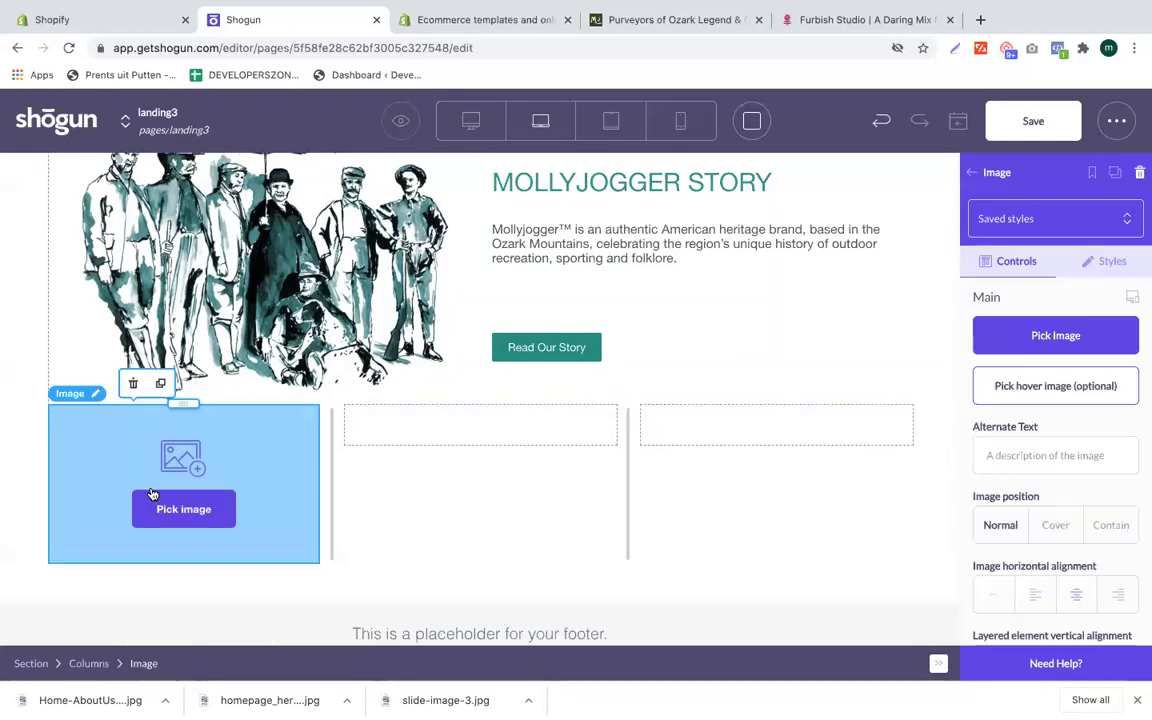
Step: Upload the ELLE DECOR screenshot from the Desktop as the first column's image
{"action": "left_click", "coordinate": [151, 492]}
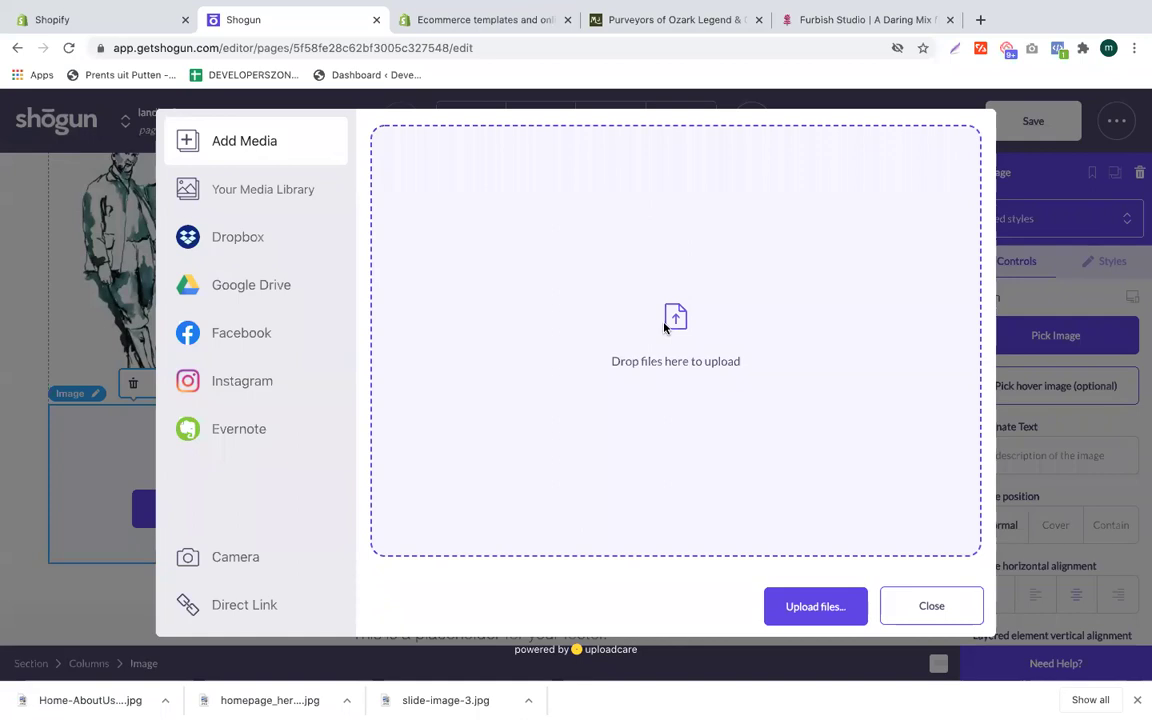
{"action": "left_click", "coordinate": [223, 128]}
{"action": "left_click", "coordinate": [792, 607]}
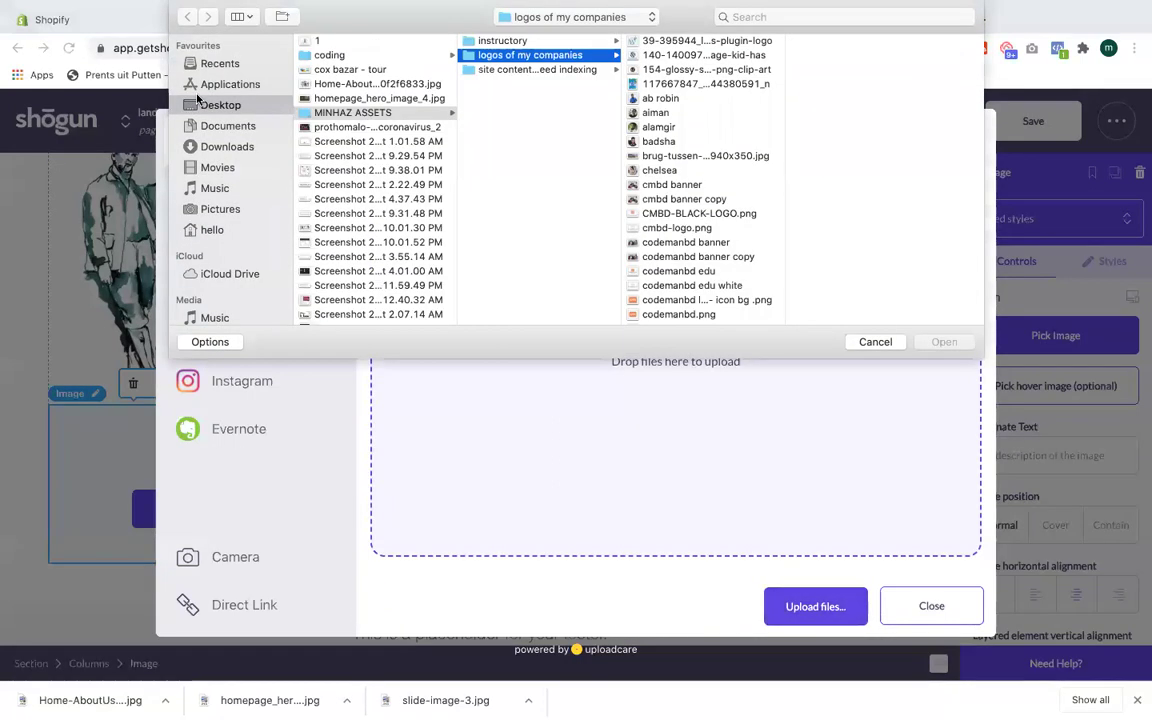
{"action": "left_click", "coordinate": [220, 105]}
{"action": "scroll", "coordinate": [408, 244], "scroll_direction": "down", "scroll_amount": 3}
{"action": "scroll", "coordinate": [408, 244], "scroll_direction": "down", "scroll_amount": 5}
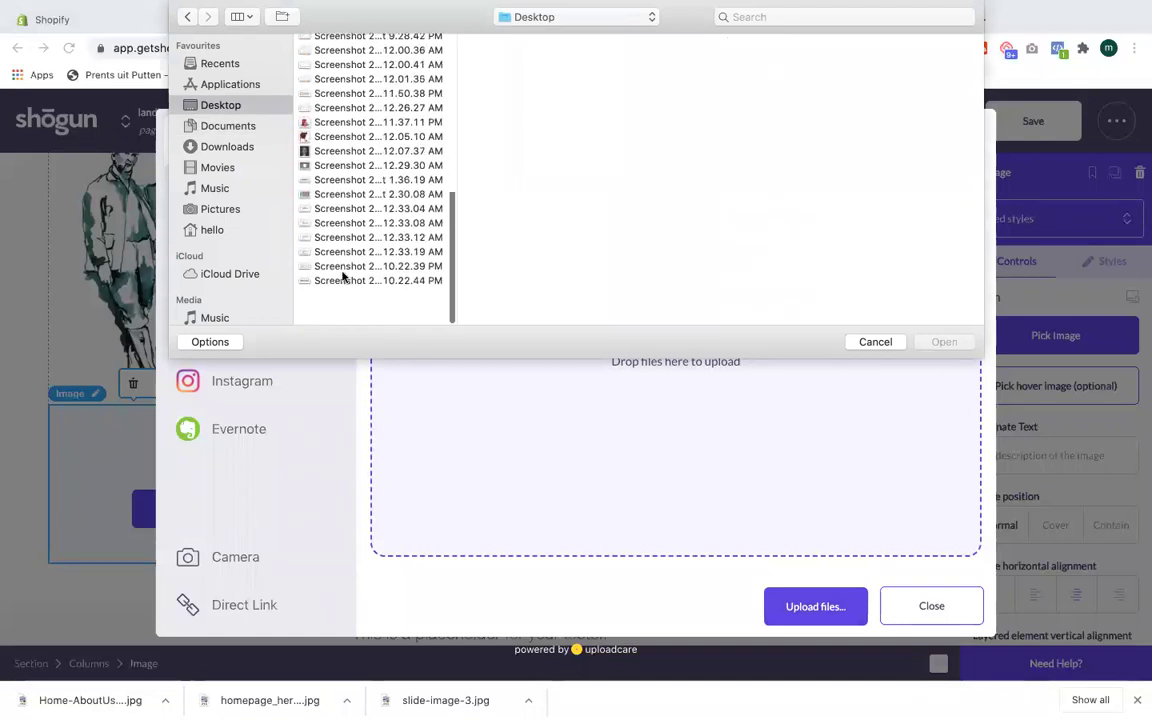
{"action": "left_click", "coordinate": [318, 275]}
{"action": "double_click", "coordinate": [318, 275]}
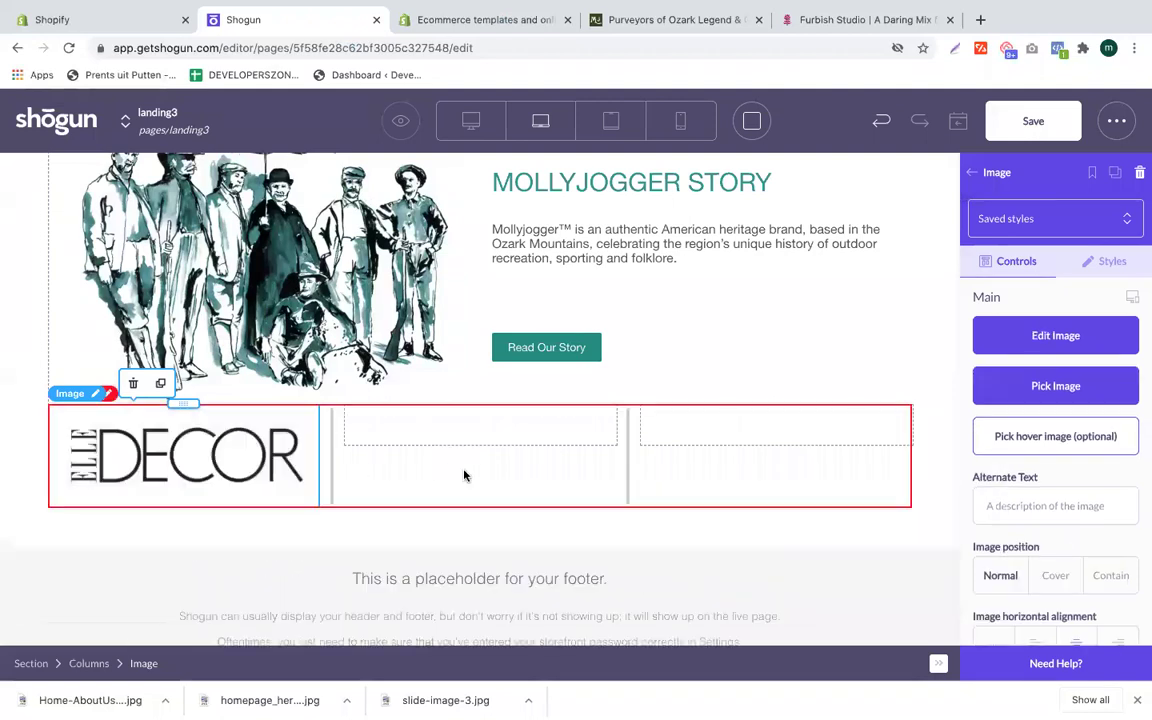
Step: Add an Image to the second column and upload the domino logo screenshot to it
{"action": "left_click", "coordinate": [975, 168]}
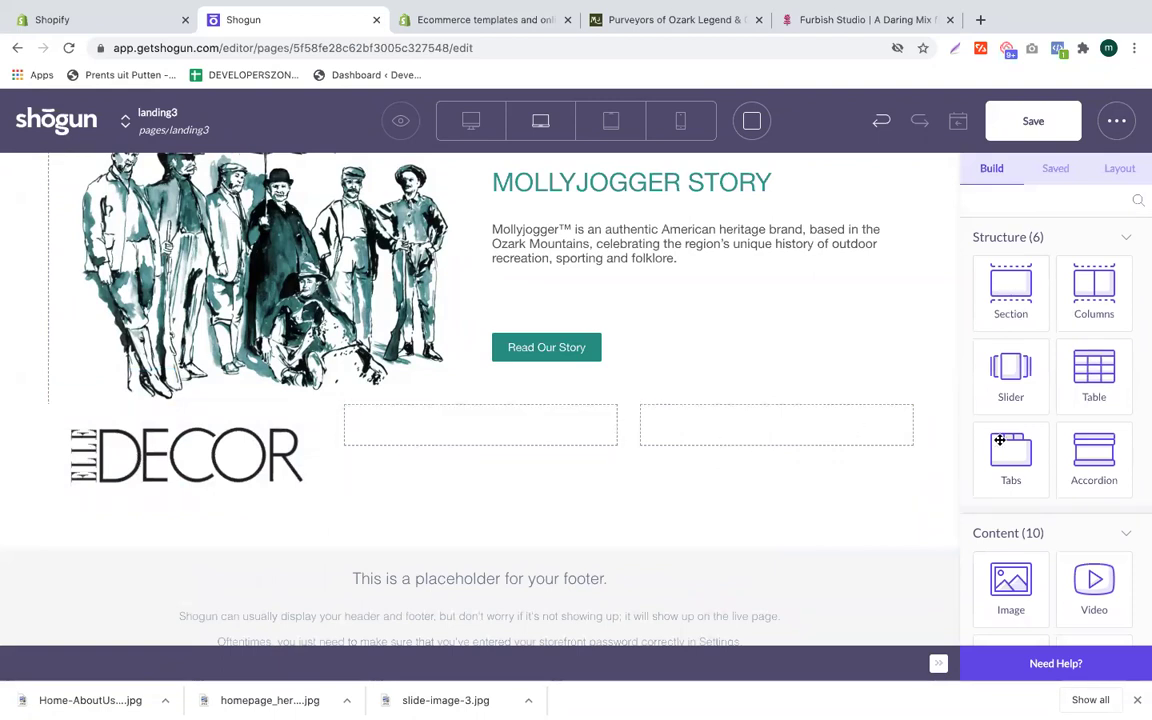
{"action": "scroll", "coordinate": [1008, 468], "scroll_direction": "down", "scroll_amount": 2}
{"action": "left_click_drag", "start_coordinate": [1010, 463], "coordinate": [561, 439]}
{"action": "left_click", "coordinate": [461, 508]}
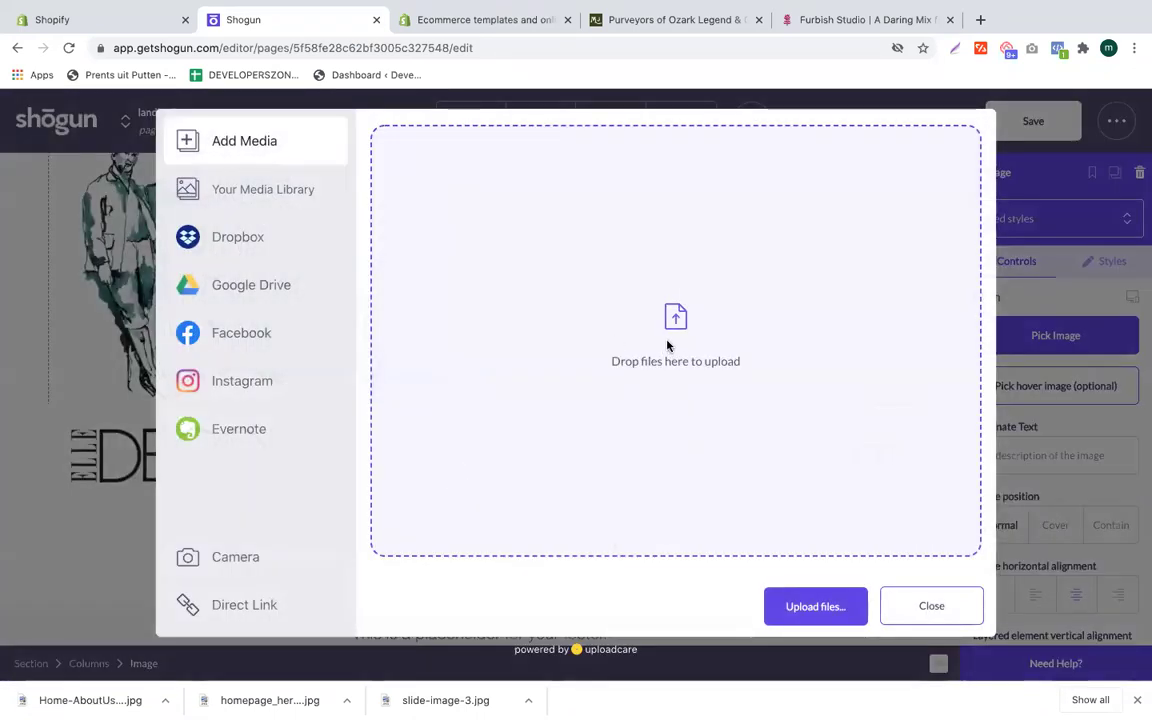
{"action": "left_click", "coordinate": [789, 614]}
{"action": "scroll", "coordinate": [411, 218], "scroll_direction": "down", "scroll_amount": 10}
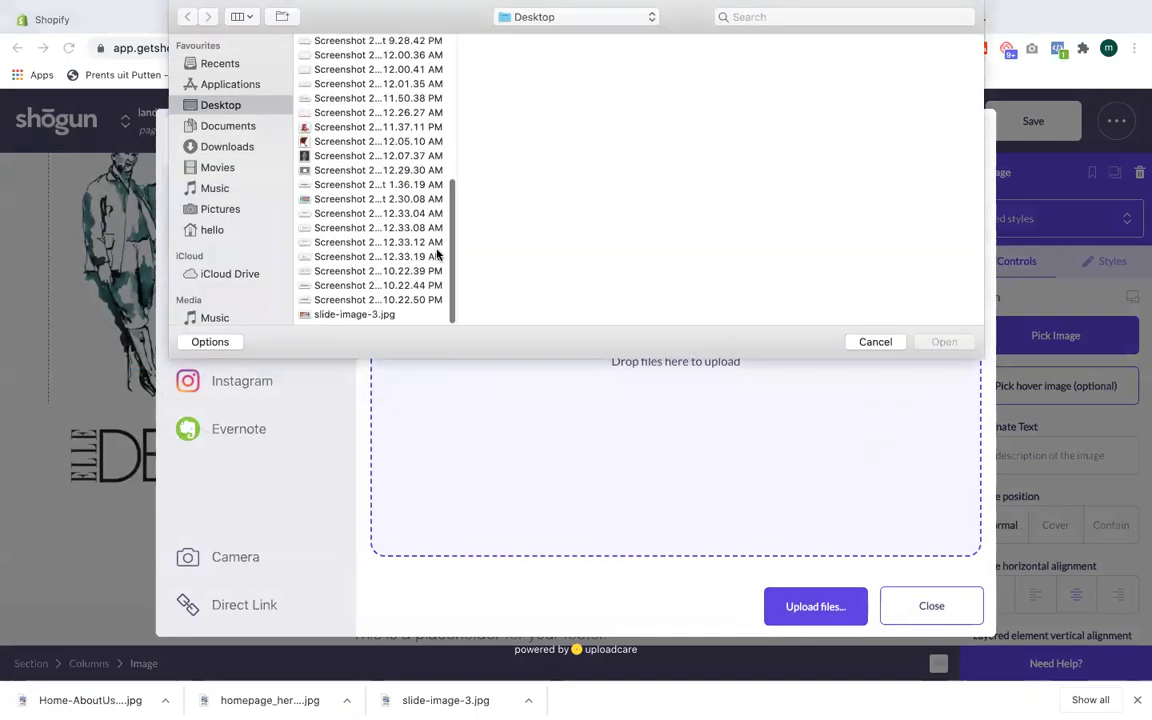
{"action": "double_click", "coordinate": [338, 289]}
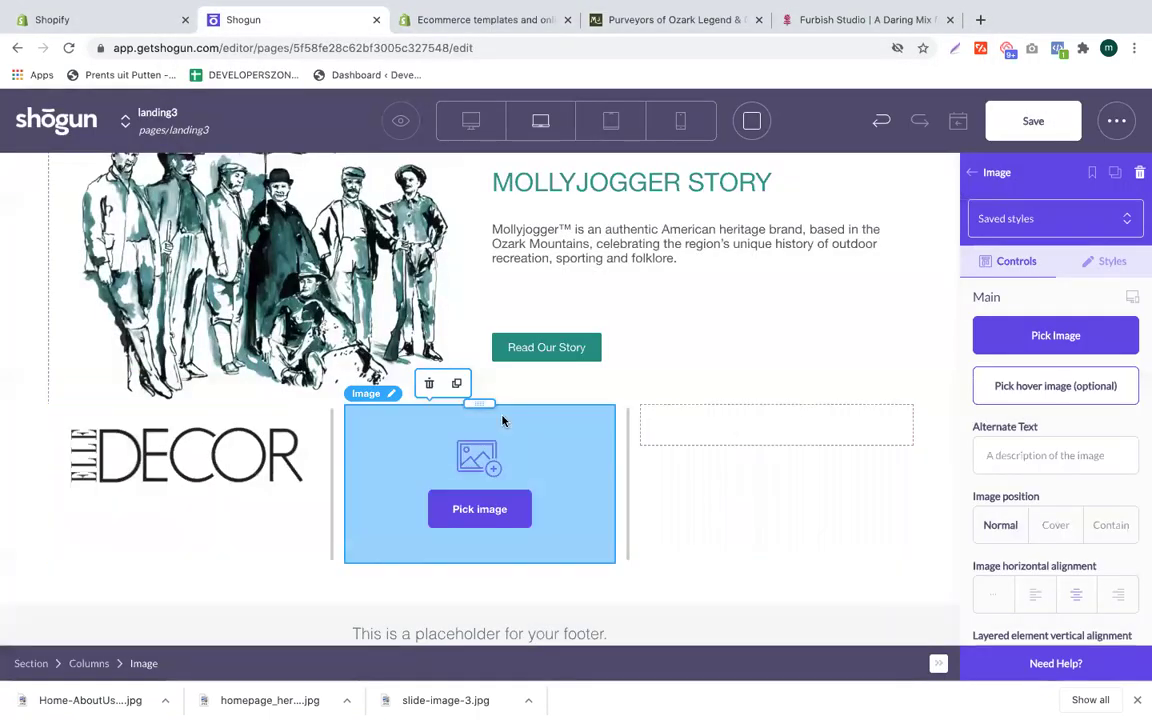
Step: Compare against the Mollyjogger, Furbish Studio and Shopify examples reference tabs
{"action": "scroll", "coordinate": [650, 452], "scroll_direction": "up", "scroll_amount": 3}
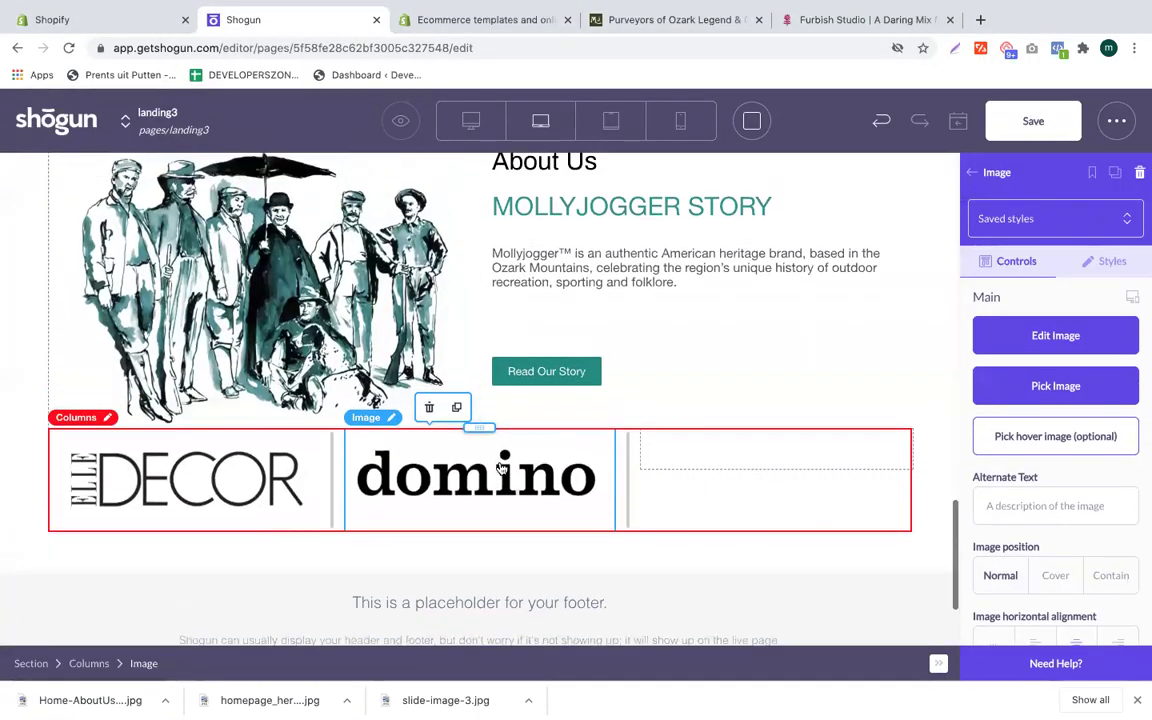
{"action": "scroll", "coordinate": [764, 460], "scroll_direction": "down", "scroll_amount": 5}
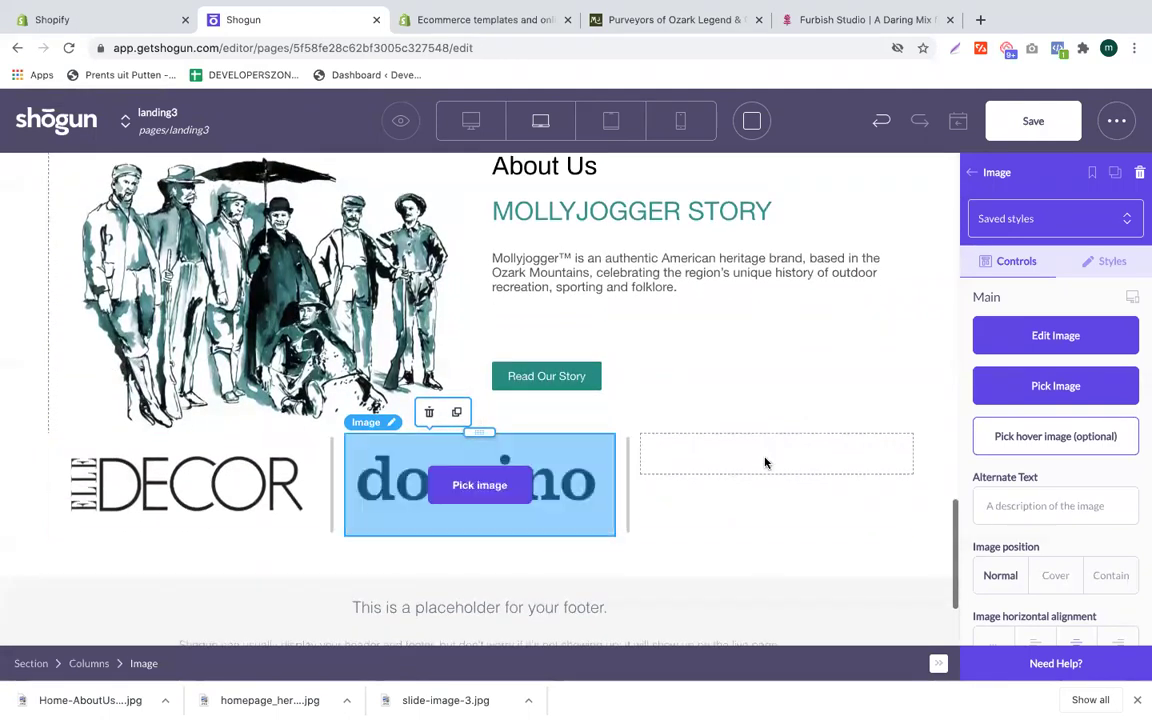
{"action": "left_click", "coordinate": [748, 22]}
{"action": "left_click", "coordinate": [872, 22]}
{"action": "scroll", "coordinate": [617, 395], "scroll_direction": "down", "scroll_amount": 10}
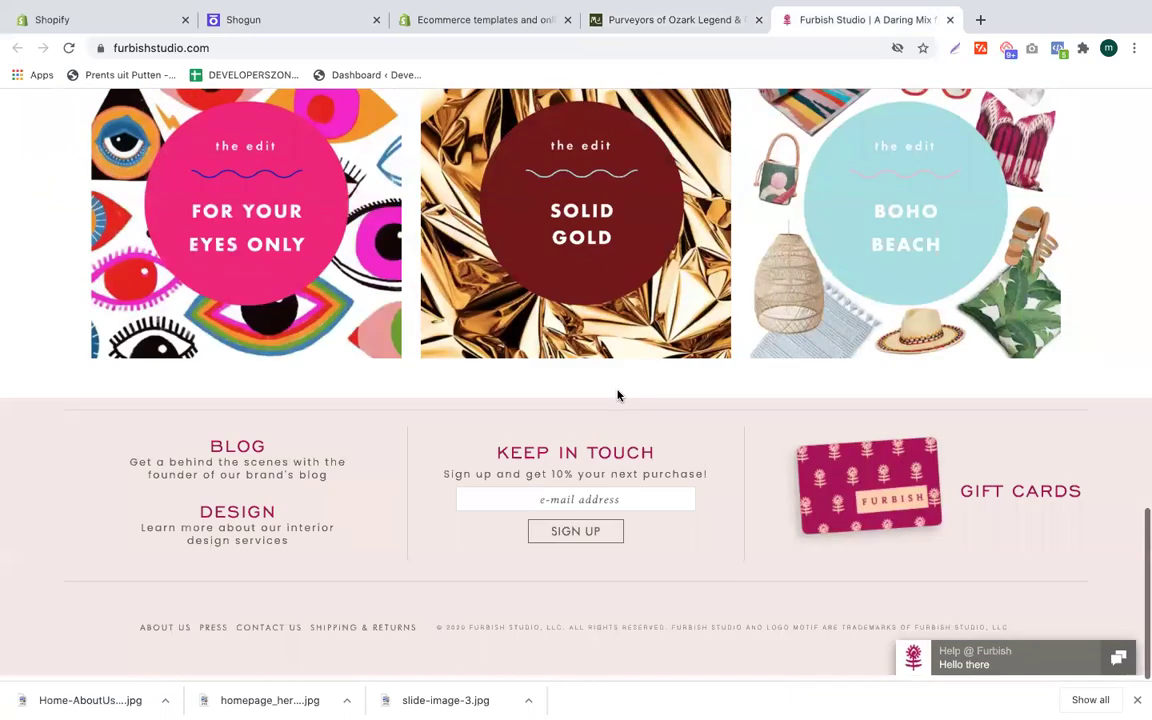
{"action": "scroll", "coordinate": [617, 395], "scroll_direction": "up", "scroll_amount": 3}
{"action": "scroll", "coordinate": [617, 395], "scroll_direction": "up", "scroll_amount": 15}
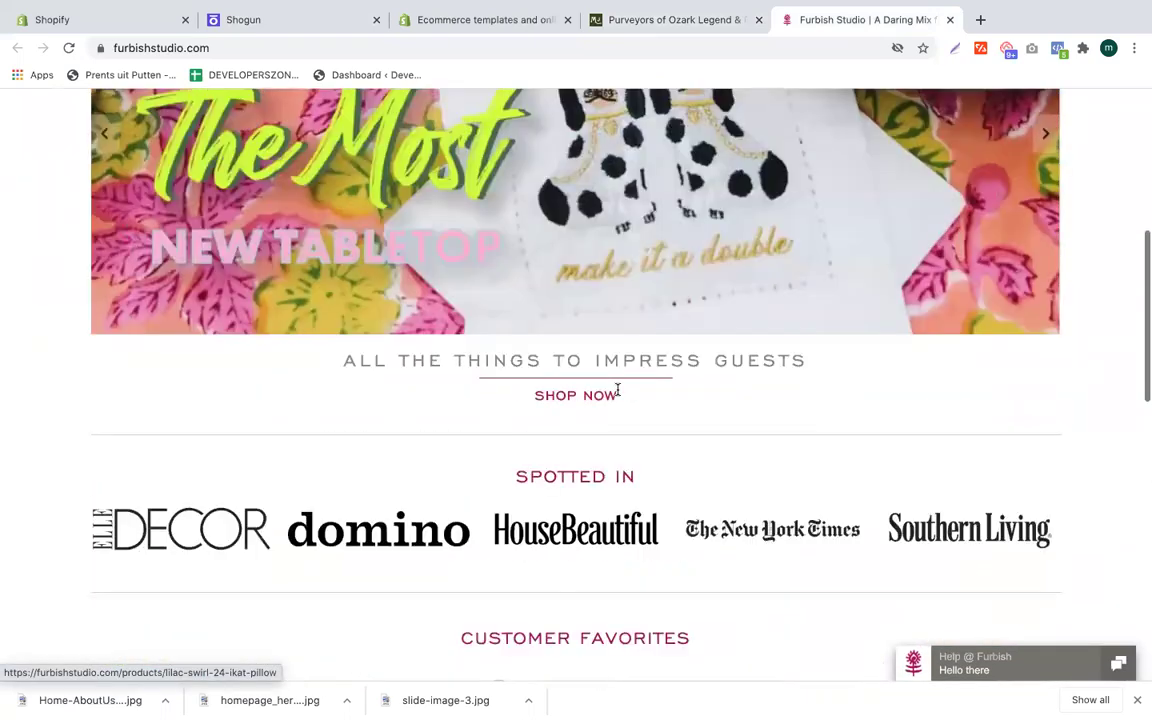
{"action": "left_click", "coordinate": [430, 26]}
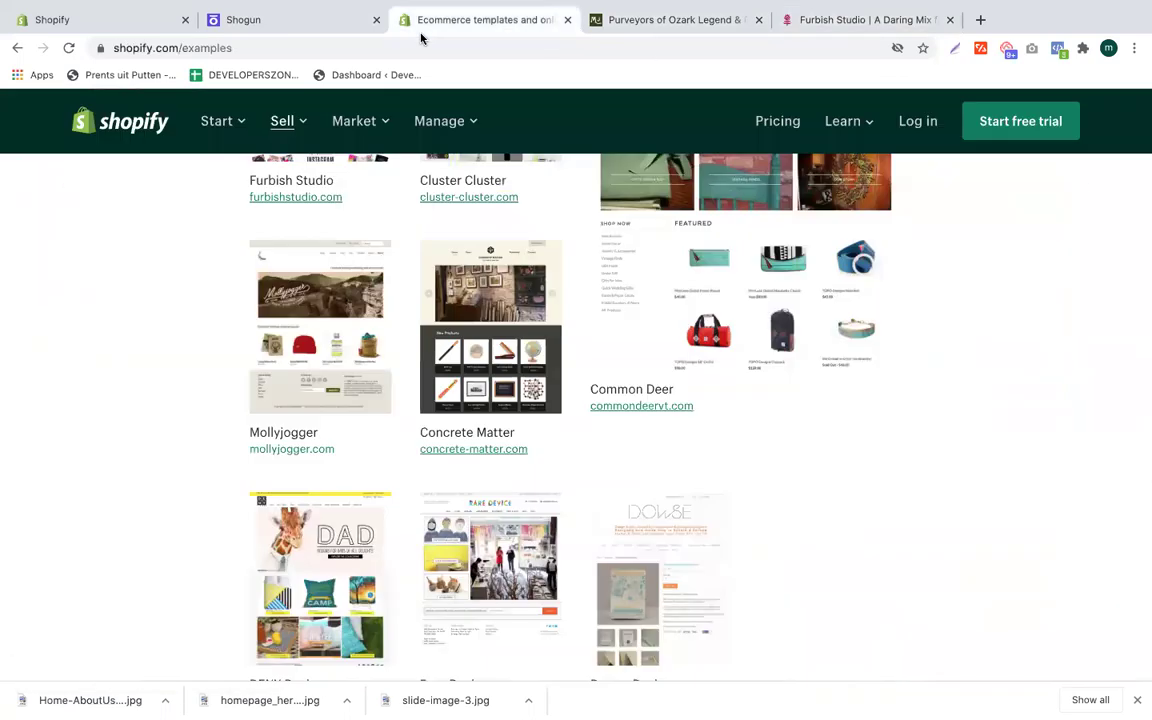
Step: Return to the Shogun editor and scroll the element list to Structural blocks
{"action": "left_click", "coordinate": [240, 20]}
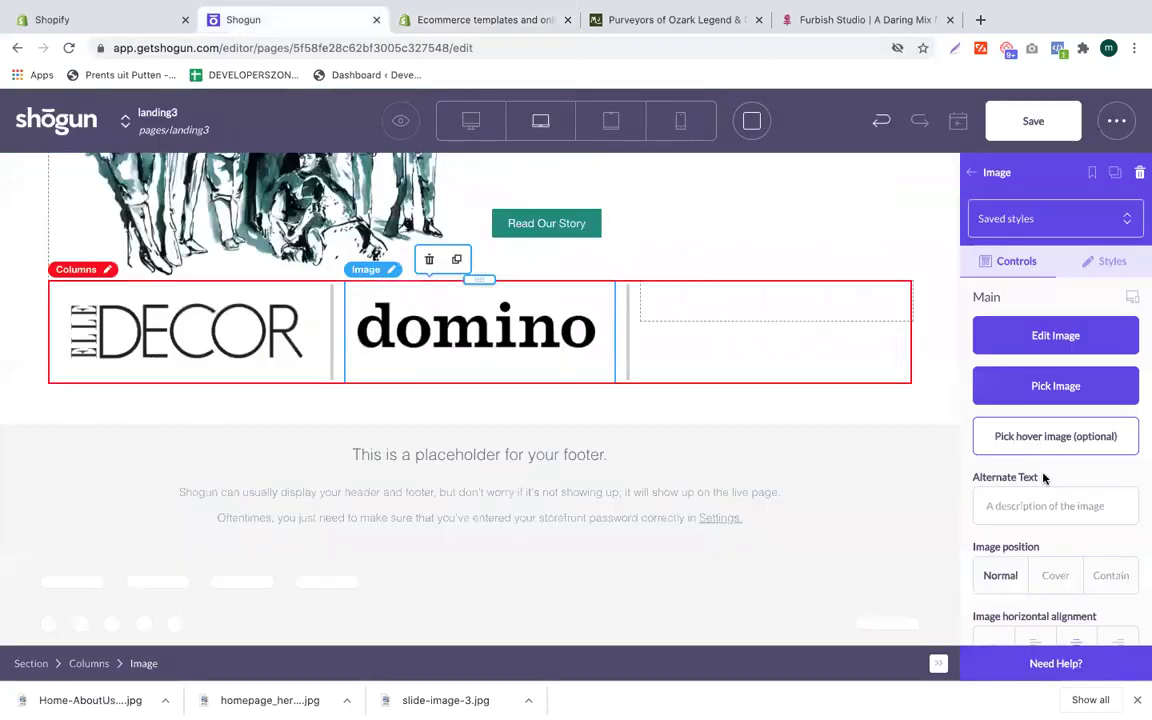
{"action": "scroll", "coordinate": [1041, 476], "scroll_direction": "down", "scroll_amount": 8}
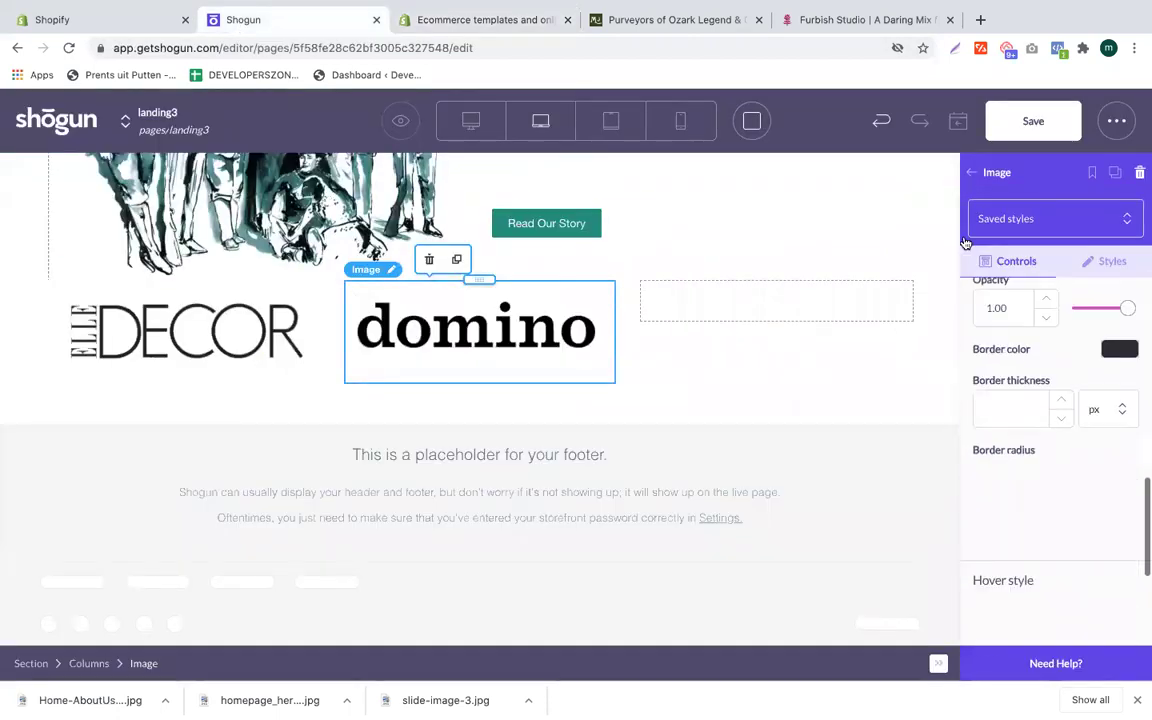
{"action": "left_click", "coordinate": [969, 178]}
{"action": "scroll", "coordinate": [1041, 509], "scroll_direction": "down", "scroll_amount": 10}
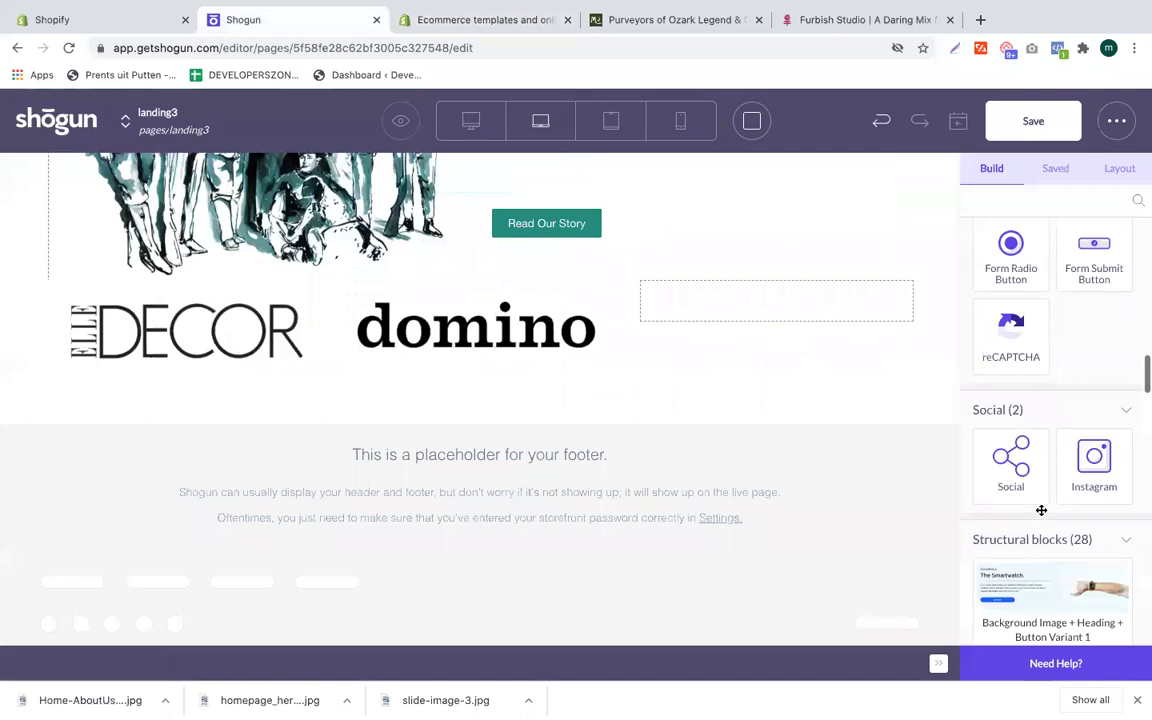
{"action": "scroll", "coordinate": [1041, 510], "scroll_direction": "down", "scroll_amount": 6}
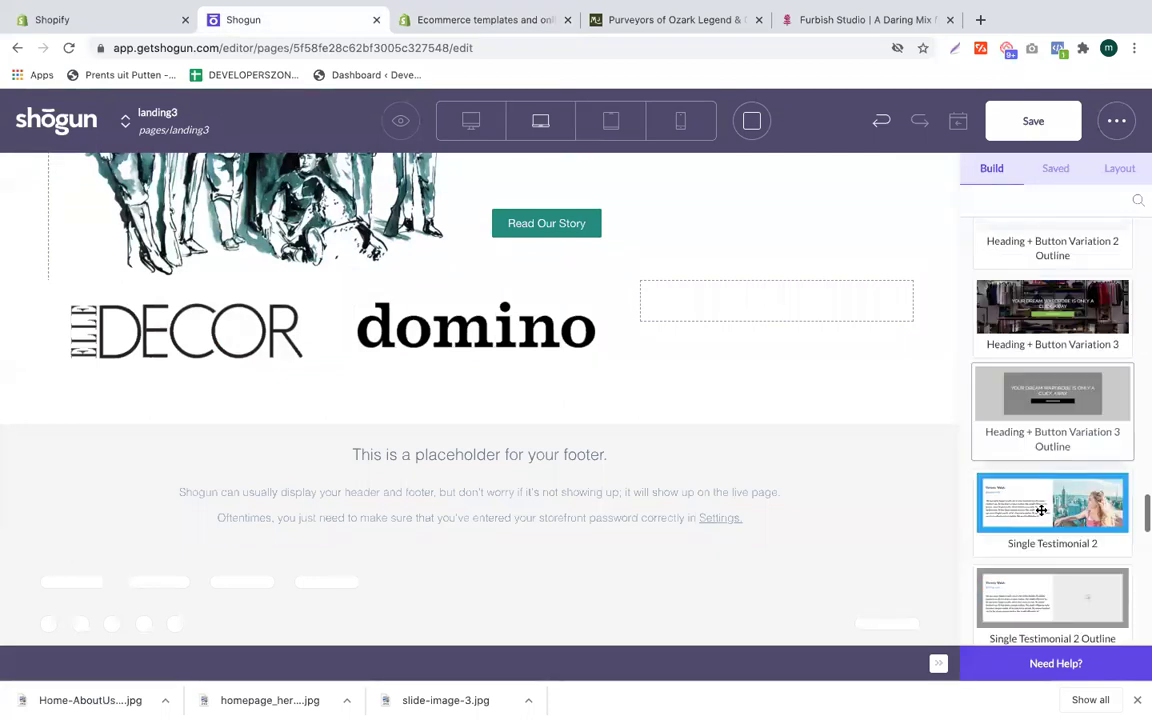
Step: Insert a Triple Testimonial block below the press logos and give it a 100 px top margin
{"action": "scroll", "coordinate": [1041, 510], "scroll_direction": "down", "scroll_amount": 7}
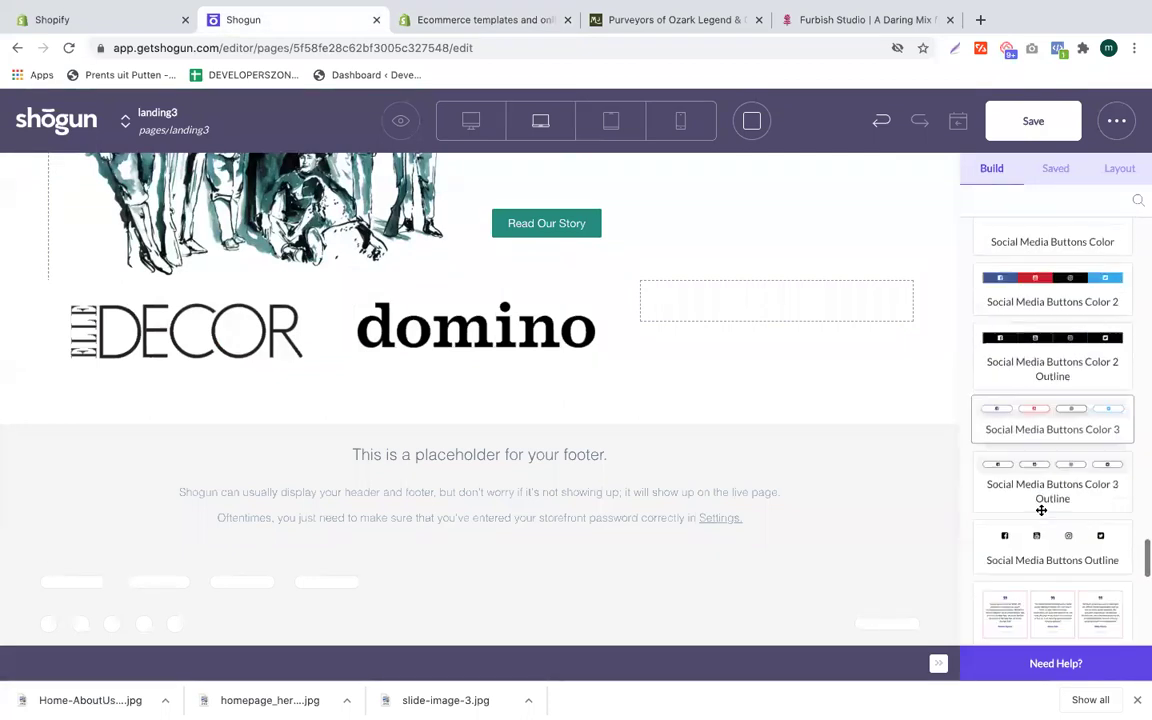
{"action": "scroll", "coordinate": [1041, 510], "scroll_direction": "down", "scroll_amount": 3}
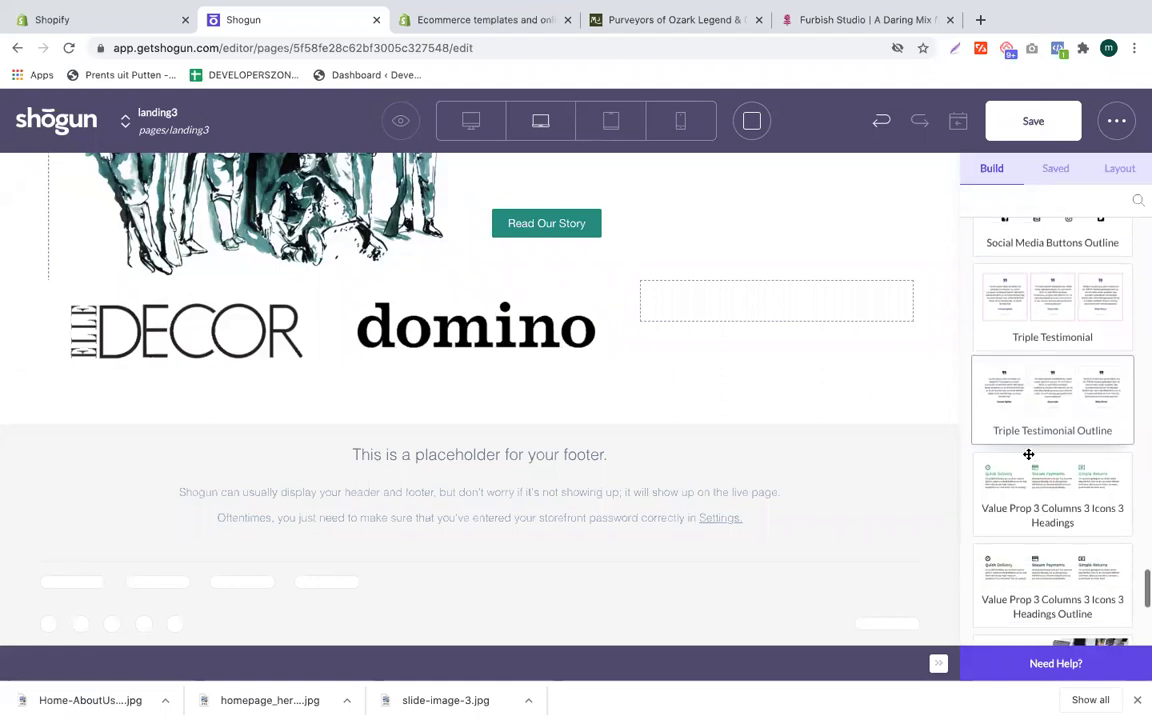
{"action": "scroll", "coordinate": [1018, 388], "scroll_direction": "up", "scroll_amount": 3}
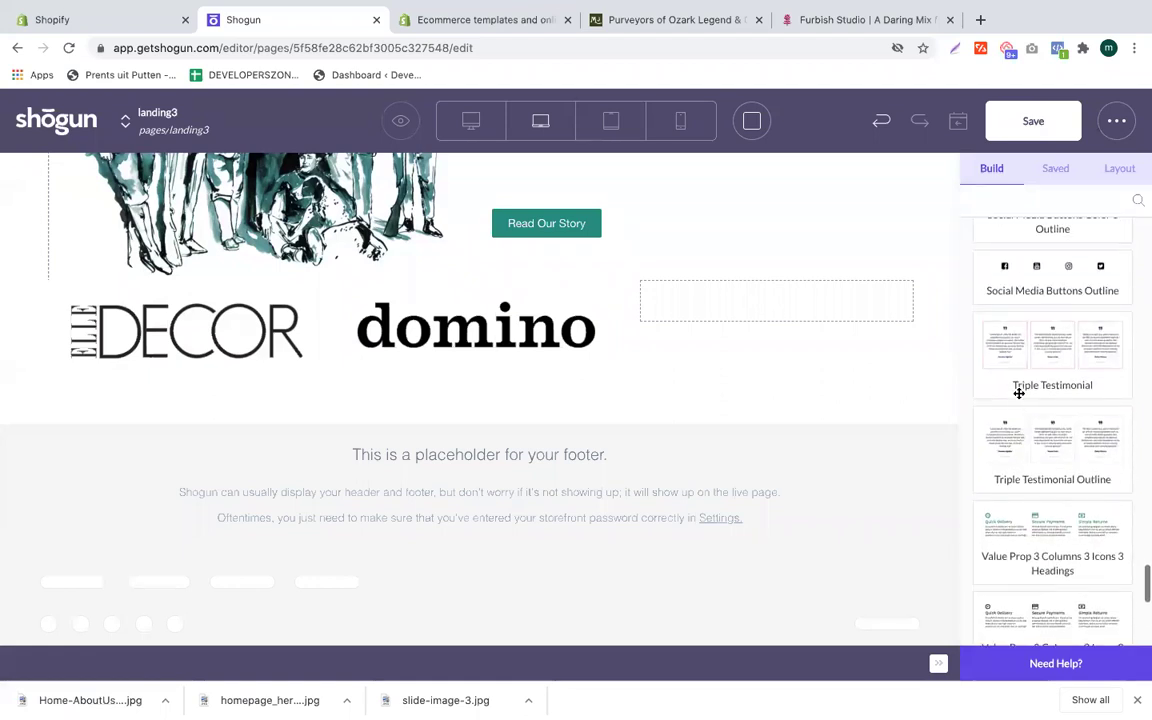
{"action": "left_click_drag", "start_coordinate": [1031, 368], "coordinate": [463, 433]}
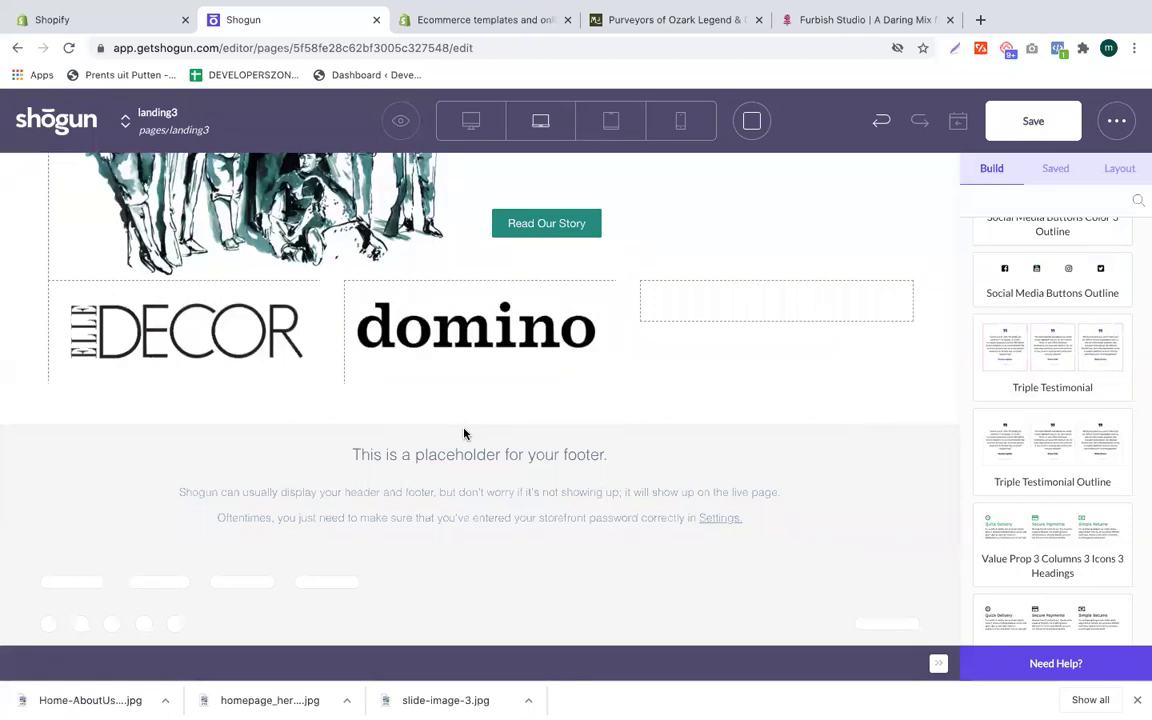
{"action": "scroll", "coordinate": [465, 440], "scroll_direction": "down", "scroll_amount": 1}
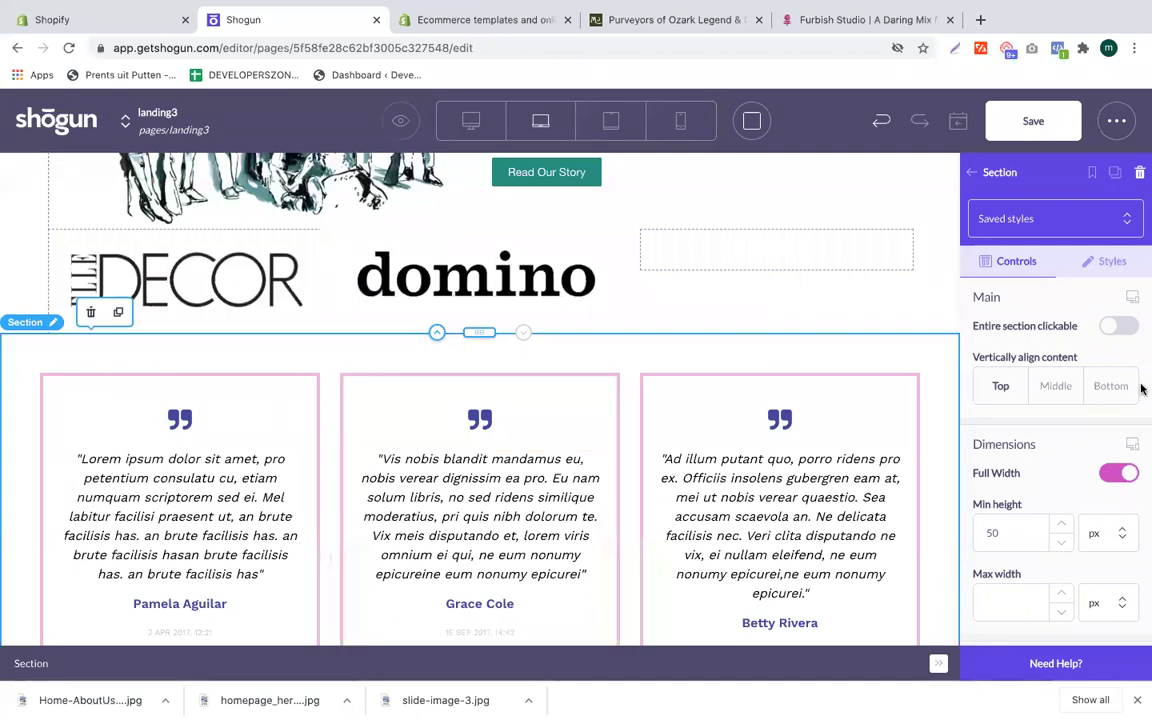
{"action": "left_click", "coordinate": [1108, 262]}
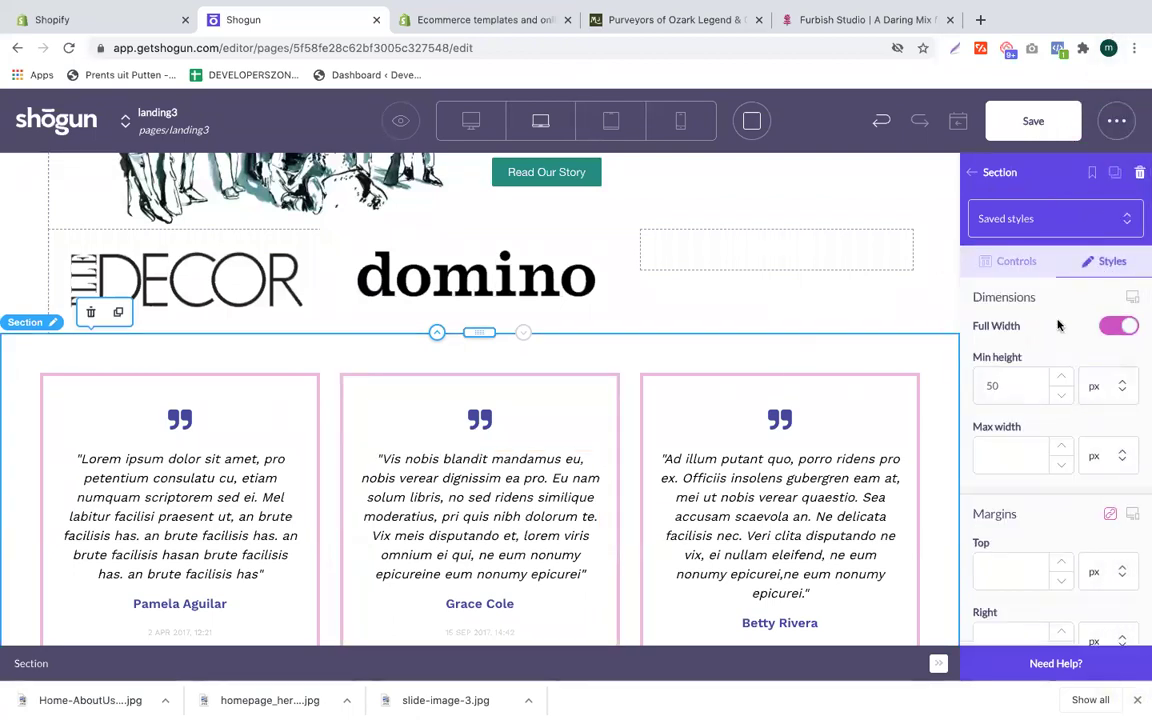
{"action": "scroll", "coordinate": [987, 507], "scroll_direction": "down", "scroll_amount": 2}
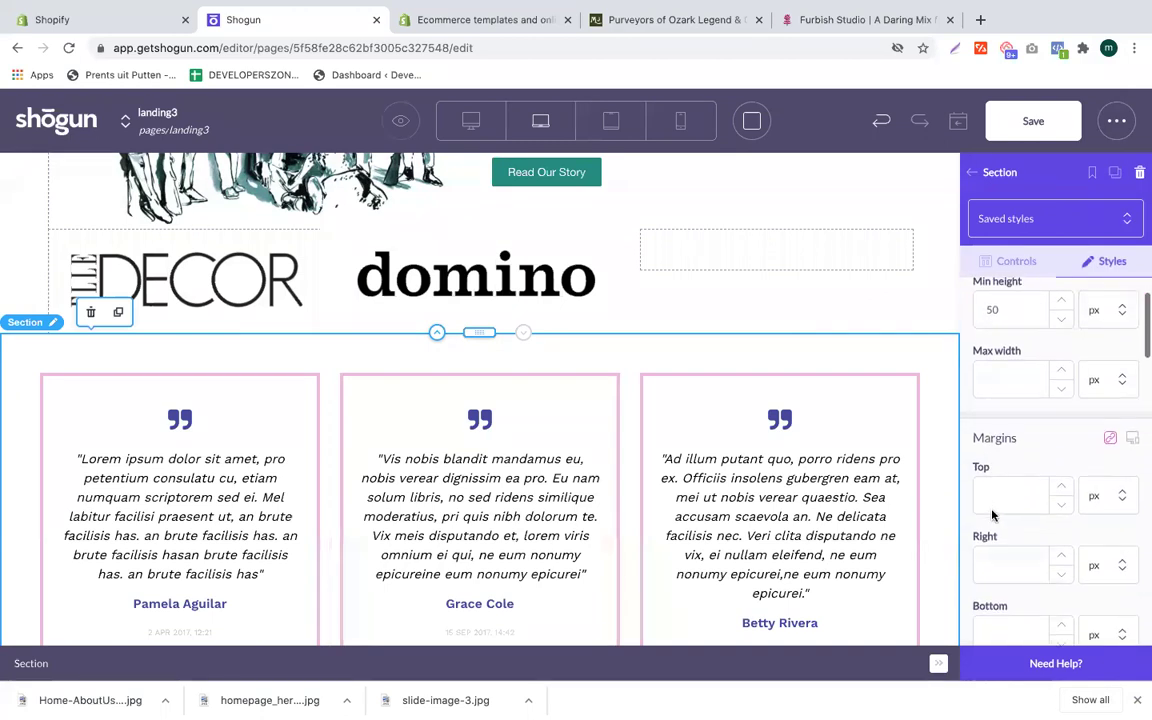
{"action": "left_click", "coordinate": [993, 496]}
{"action": "type", "text": "100"}
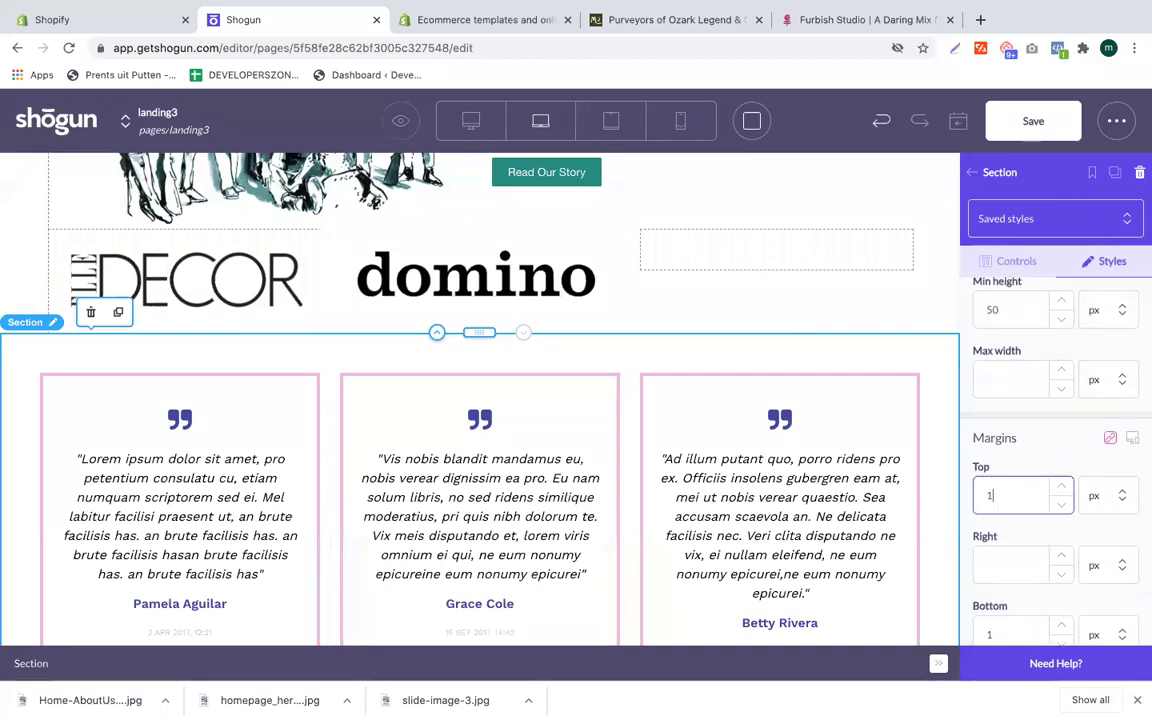
{"action": "left_click", "coordinate": [972, 172]}
Step: Add a Heading above the testimonial cards reading 'What our clients say'
{"action": "scroll", "coordinate": [1021, 280], "scroll_direction": "up", "scroll_amount": 15}
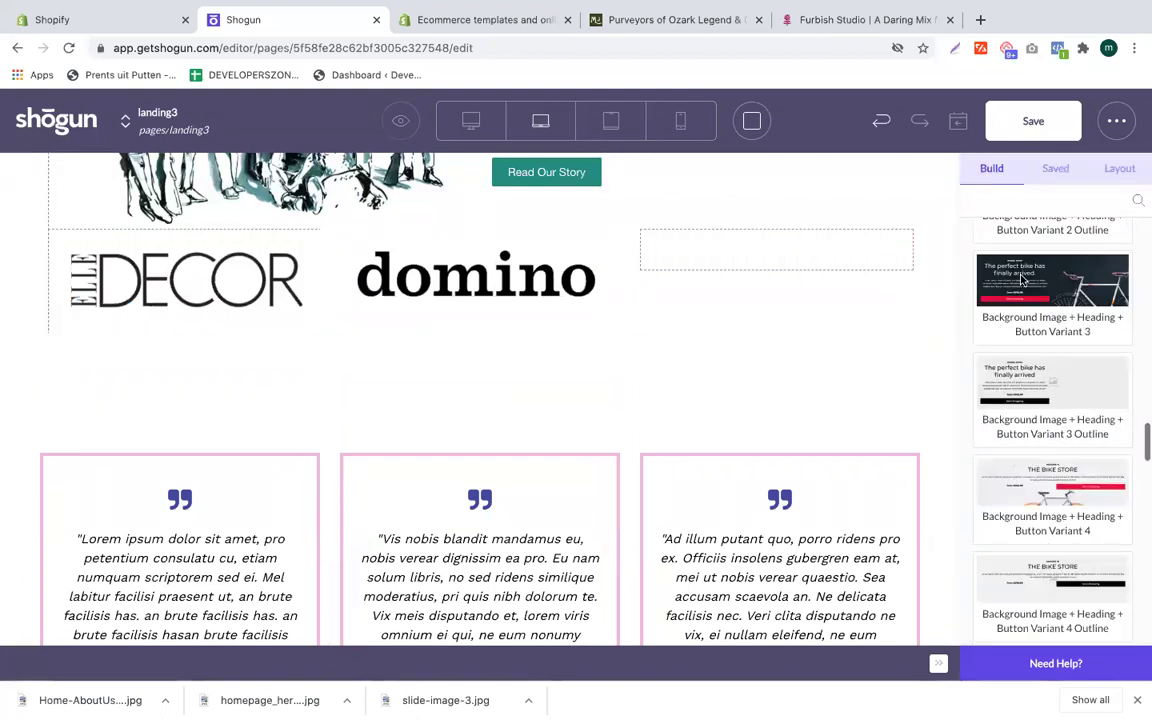
{"action": "scroll", "coordinate": [1030, 492], "scroll_direction": "down", "scroll_amount": 2}
{"action": "scroll", "coordinate": [1030, 492], "scroll_direction": "down", "scroll_amount": 12}
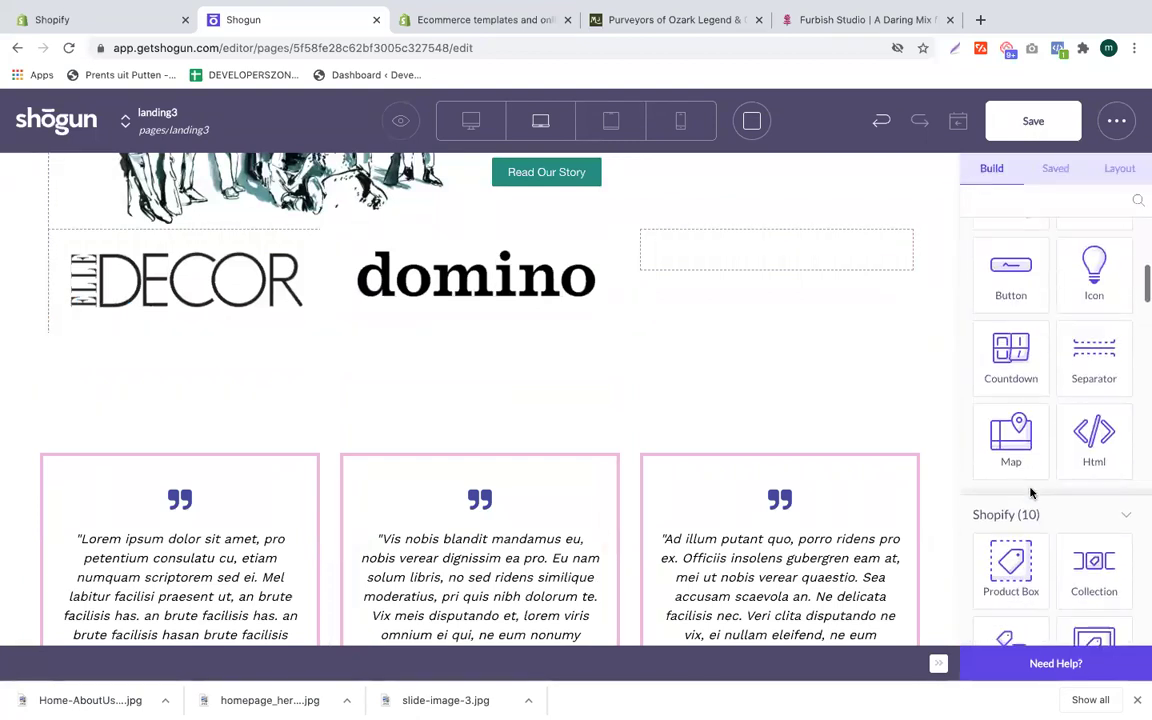
{"action": "scroll", "coordinate": [1030, 492], "scroll_direction": "down", "scroll_amount": 3}
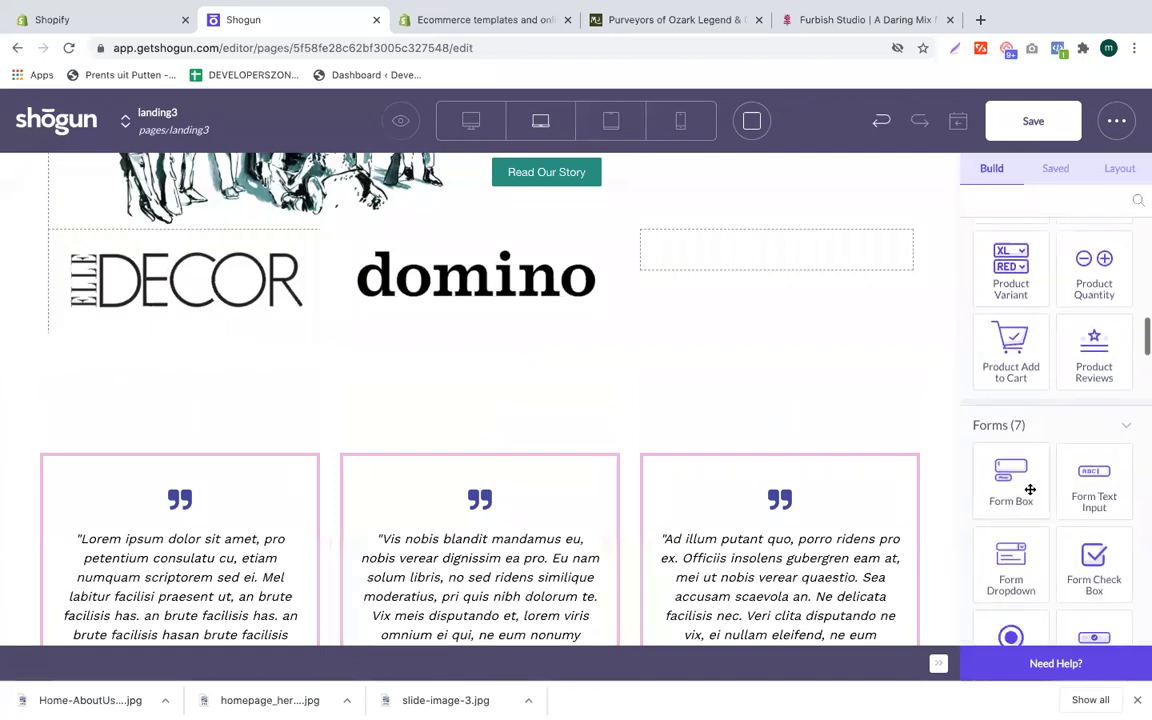
{"action": "scroll", "coordinate": [1030, 490], "scroll_direction": "up", "scroll_amount": 12}
{"action": "scroll", "coordinate": [1030, 489], "scroll_direction": "down", "scroll_amount": 2}
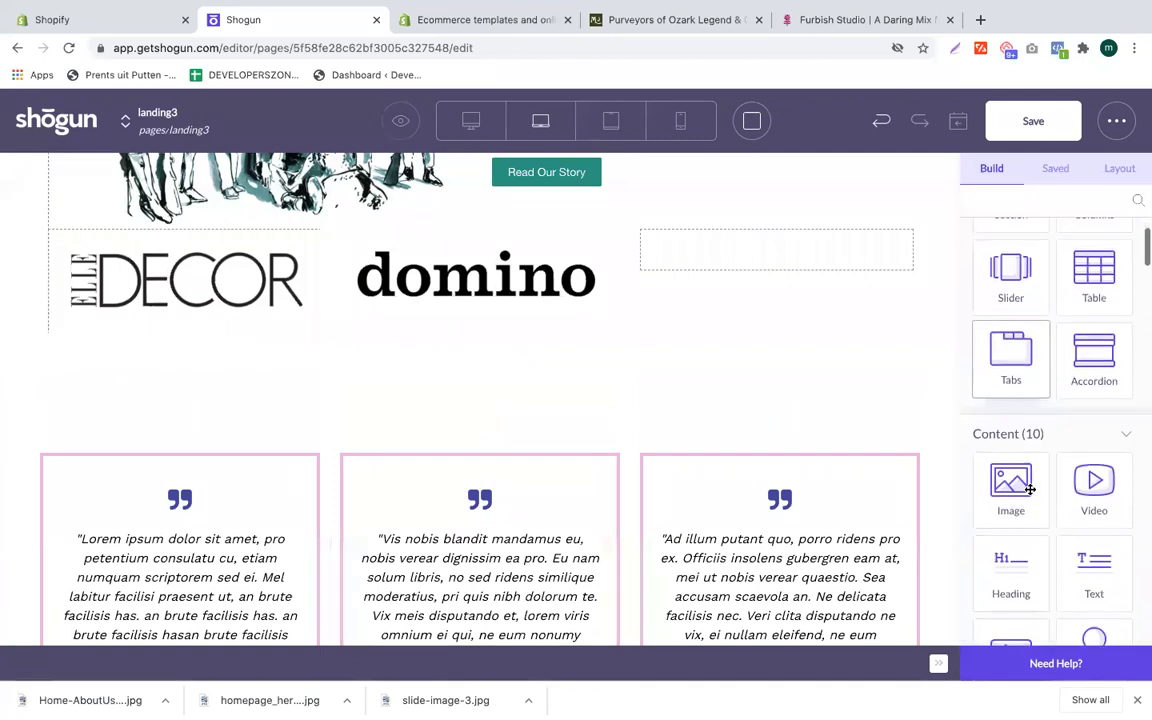
{"action": "left_click_drag", "start_coordinate": [1010, 555], "coordinate": [612, 429]}
{"action": "double_click", "coordinate": [436, 440]}
{"action": "type", "text": "W"}
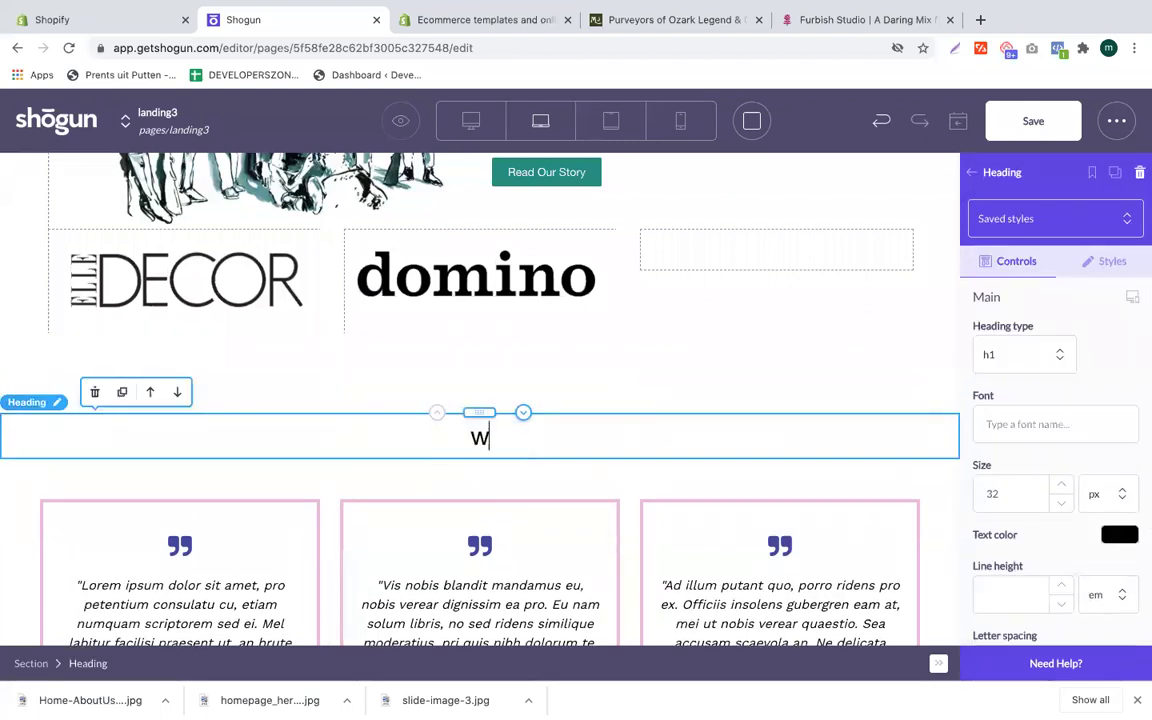
{"action": "type", "text": "hat our c"}
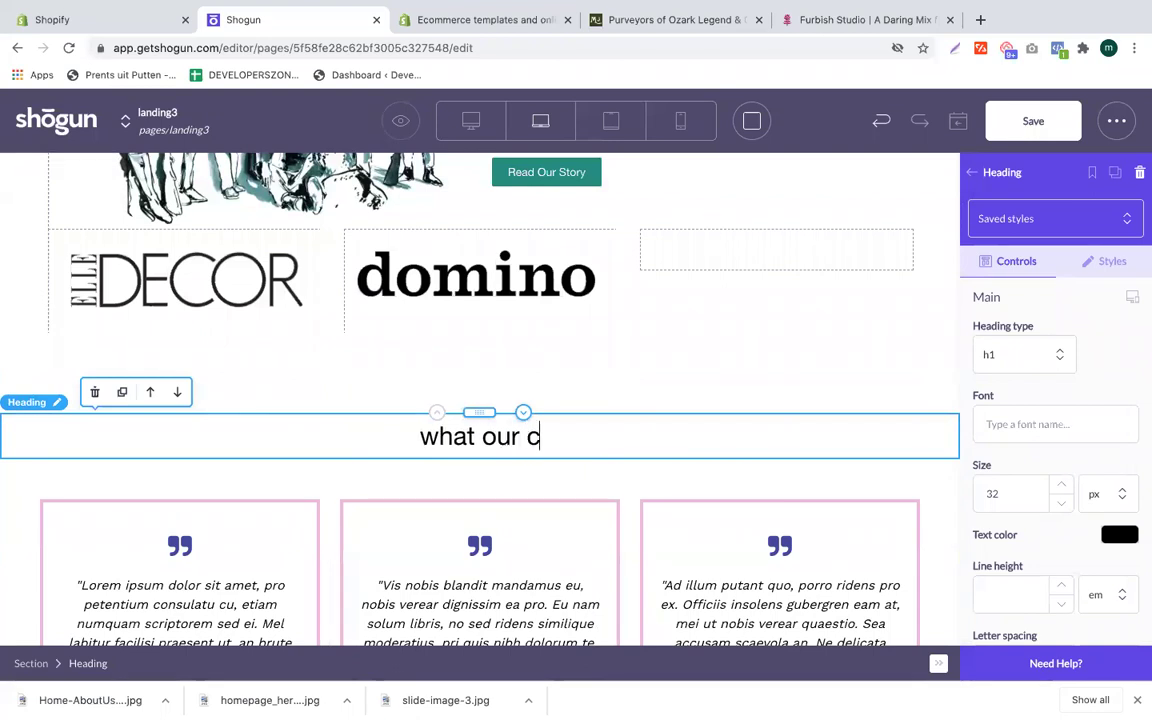
{"action": "type", "text": "lients say"}
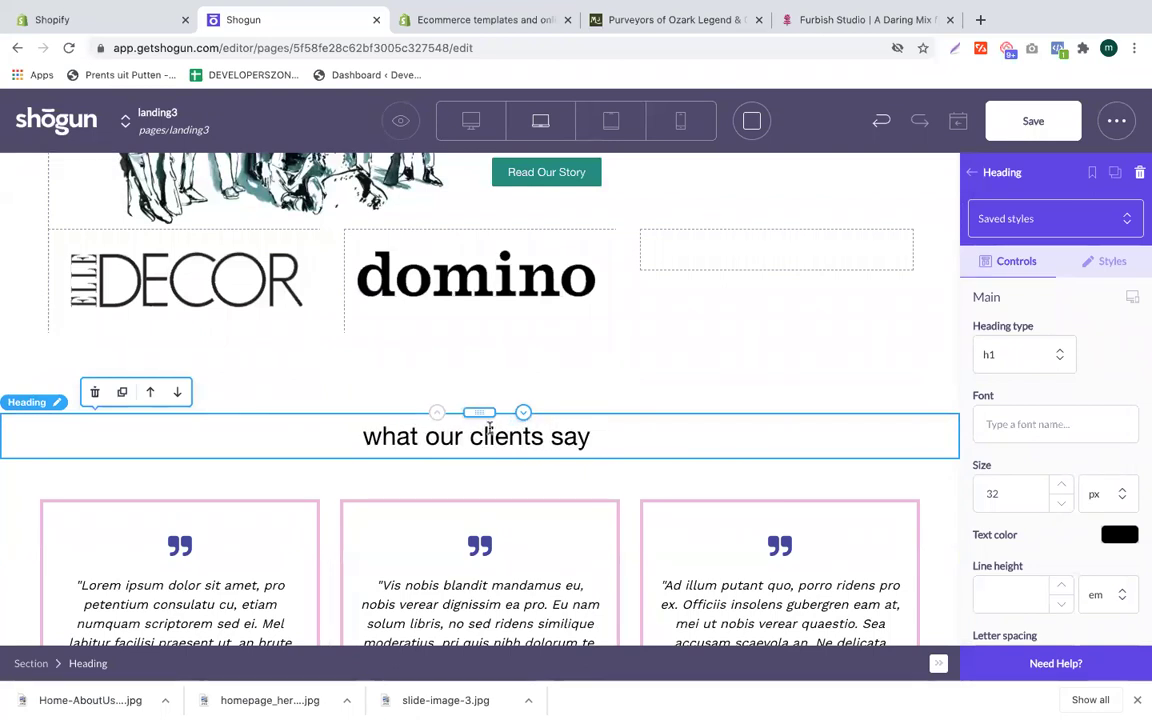
{"action": "scroll", "coordinate": [489, 428], "scroll_direction": "down", "scroll_amount": 5}
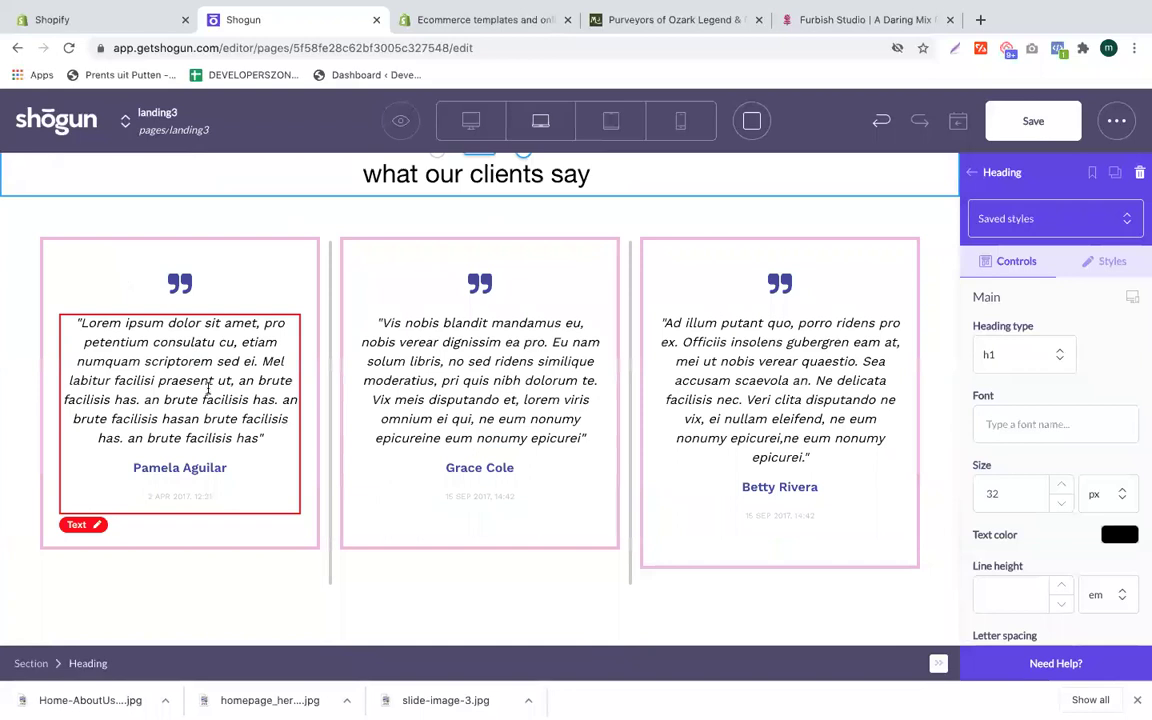
Step: Replace the first testimonial's quote with "Great Products and quality service"
{"action": "left_click", "coordinate": [175, 411]}
{"action": "left_click", "coordinate": [170, 425]}
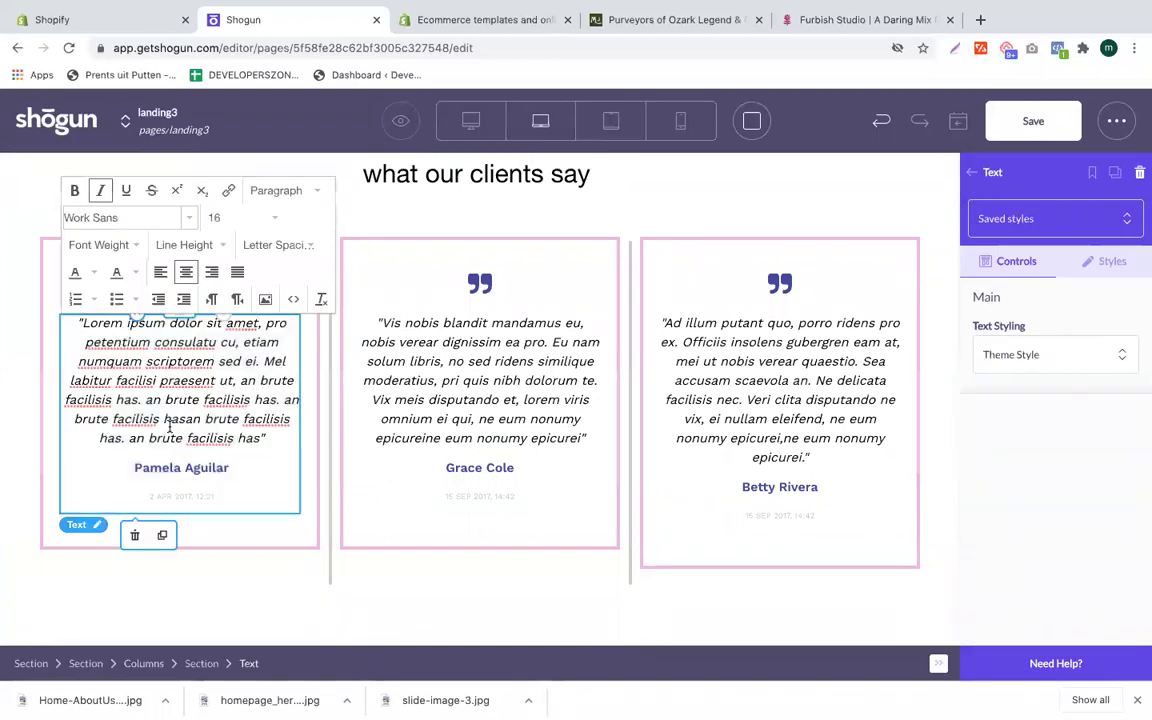
{"action": "double_click", "coordinate": [117, 386]}
{"action": "left_click_drag", "start_coordinate": [83, 325], "coordinate": [268, 443]}
{"action": "key", "text": "BackSpace"}
{"action": "type", "text": "Great"}
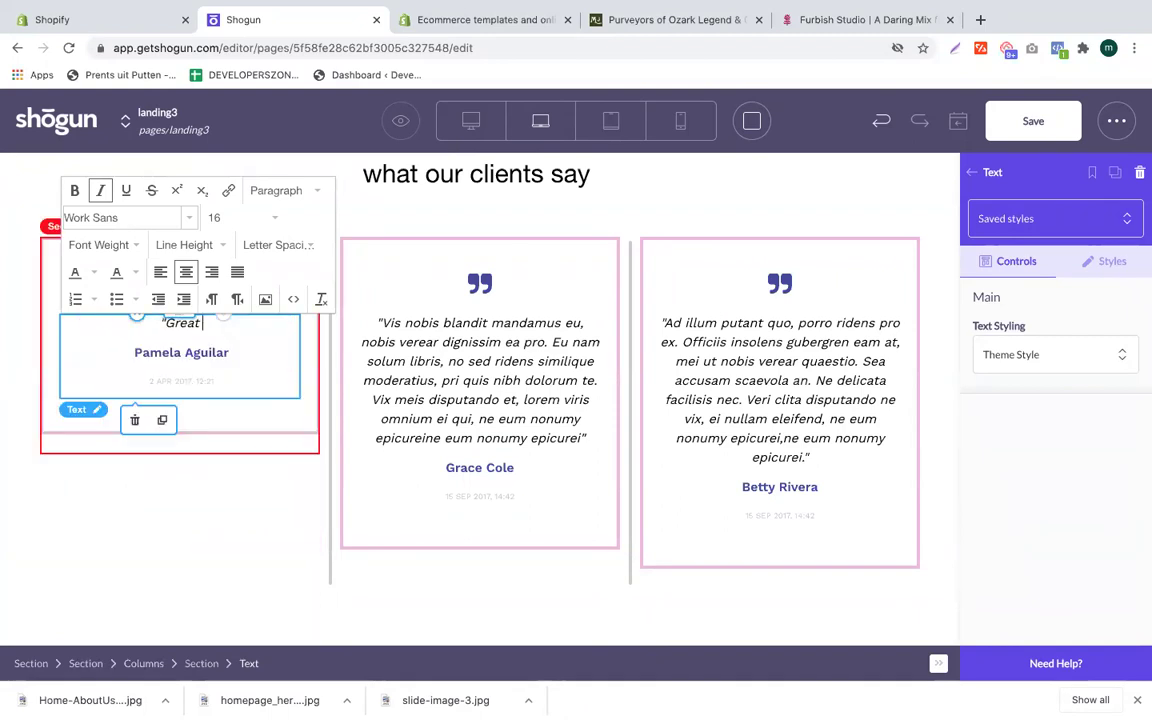
{"action": "type", "text": " Products and"}
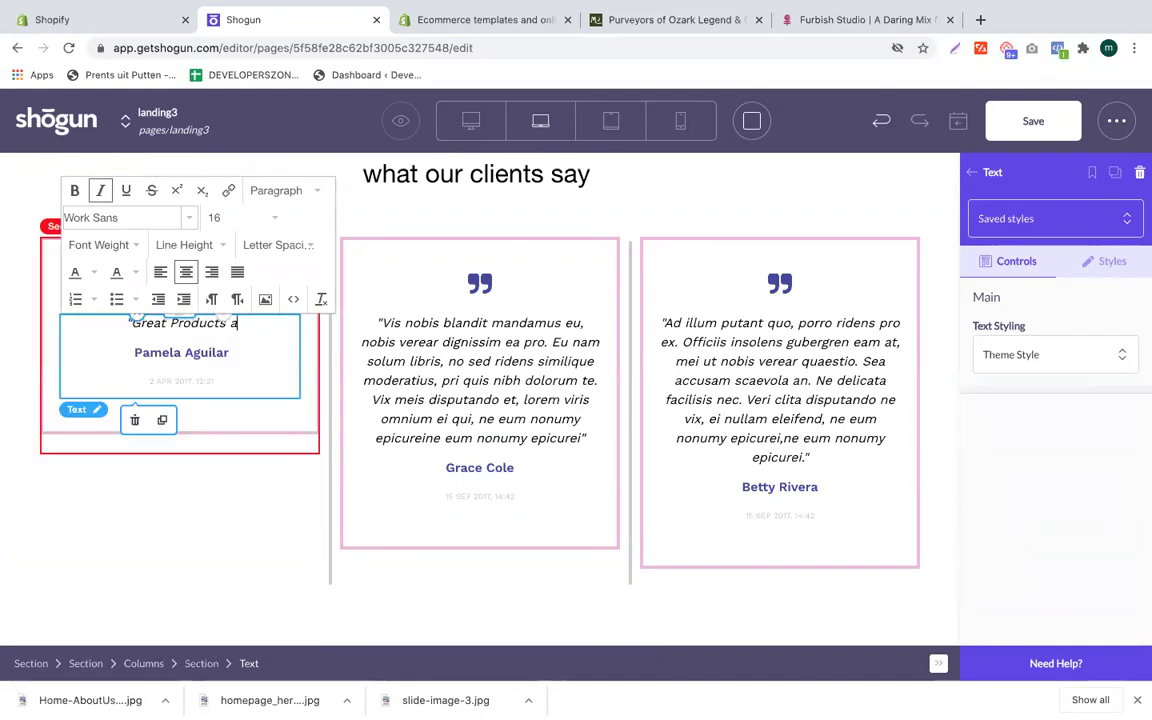
{"action": "type", "text": "ity service"}
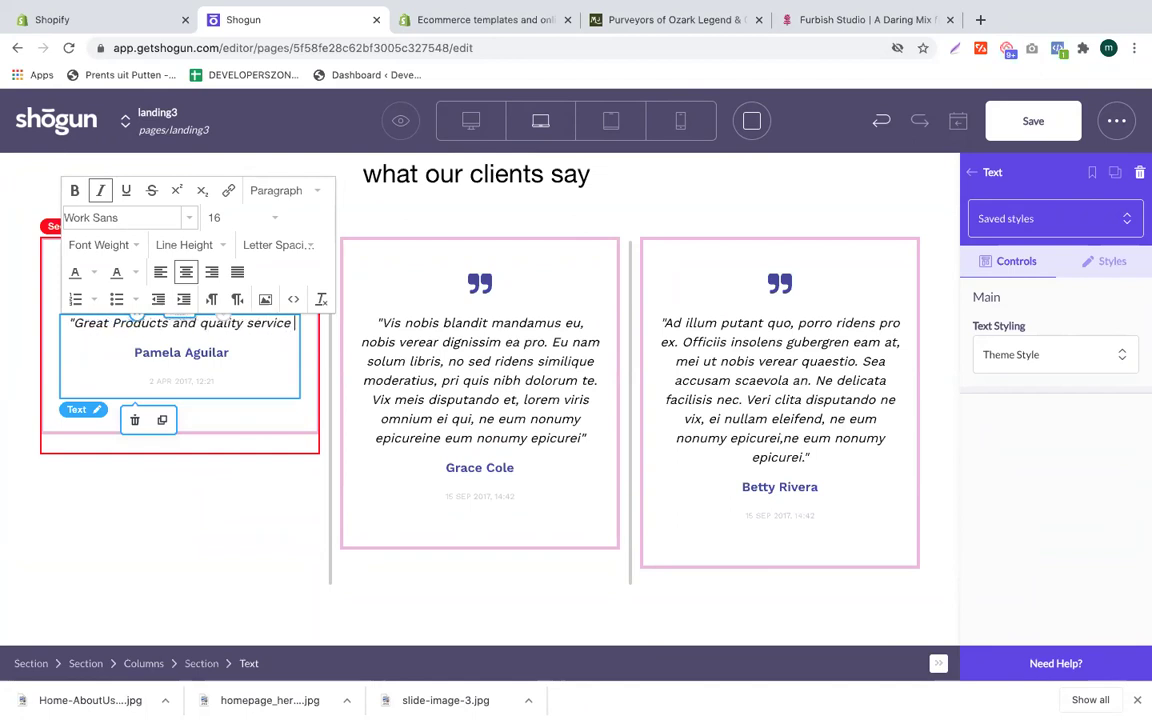
{"action": "key", "text": "BackSpace"}
{"action": "type", "text": "\""}
Step: Replace the reviewer name with a new one and begin retyping the date line
{"action": "triple_click", "coordinate": [197, 354]}
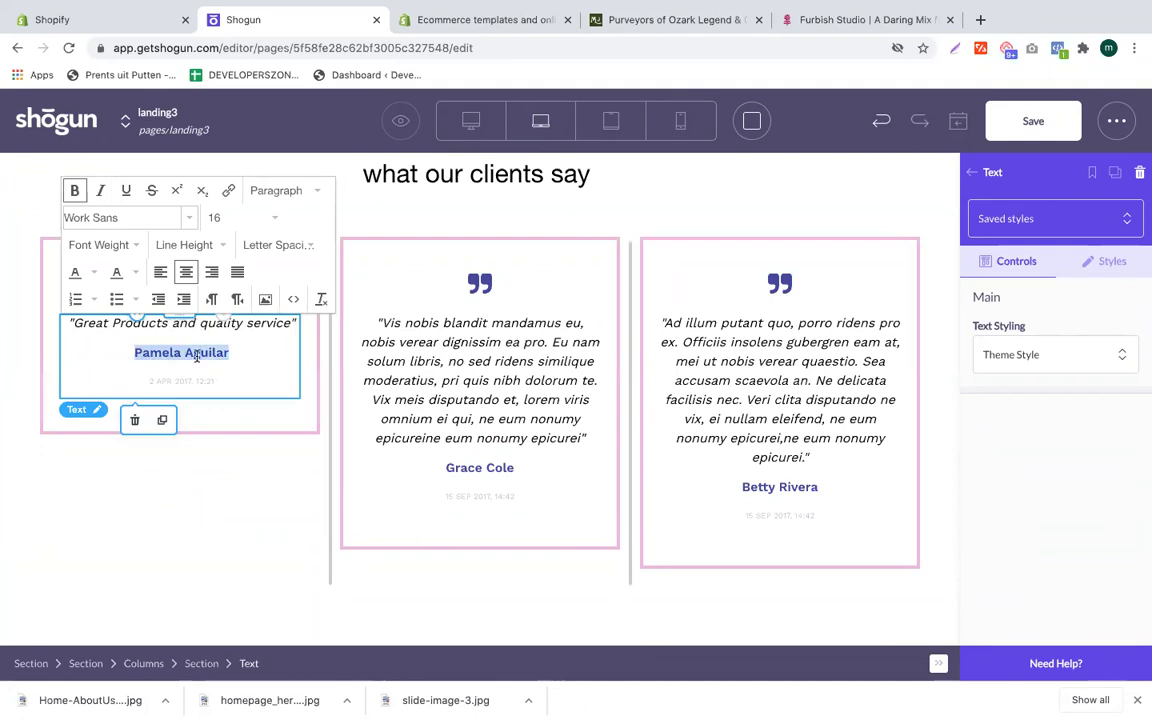
{"action": "type", "text": "Jason Grant"}
{"action": "triple_click", "coordinate": [174, 378]}
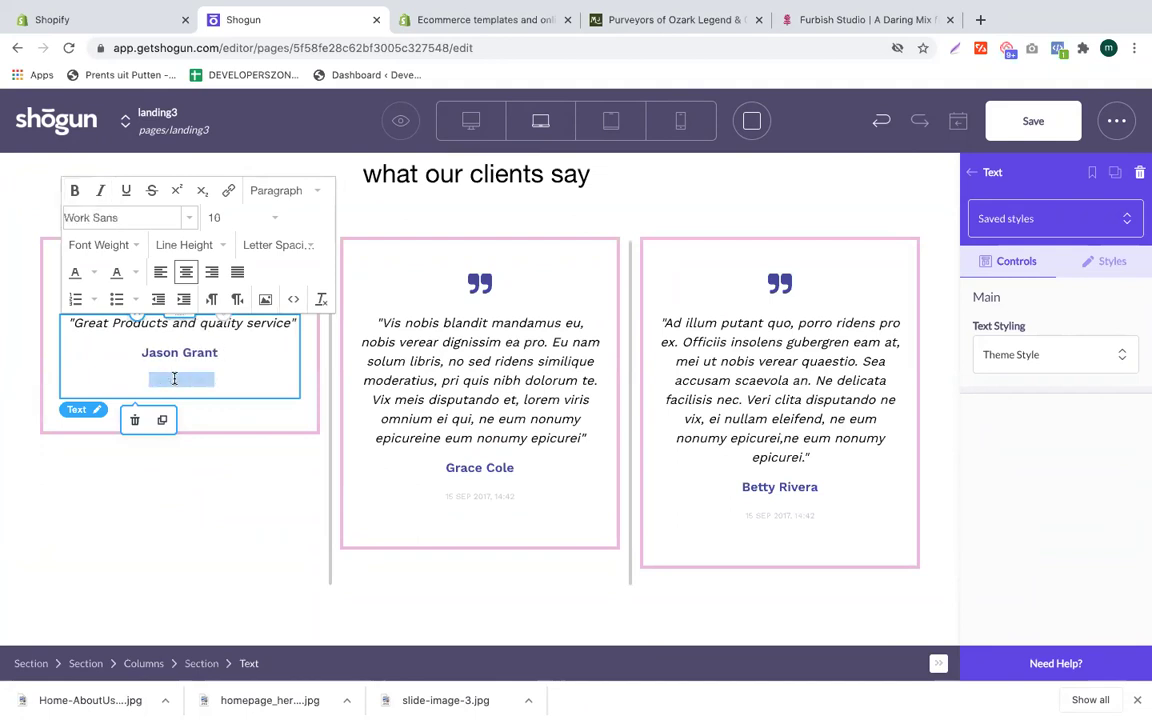
{"action": "type", "text": "1"}
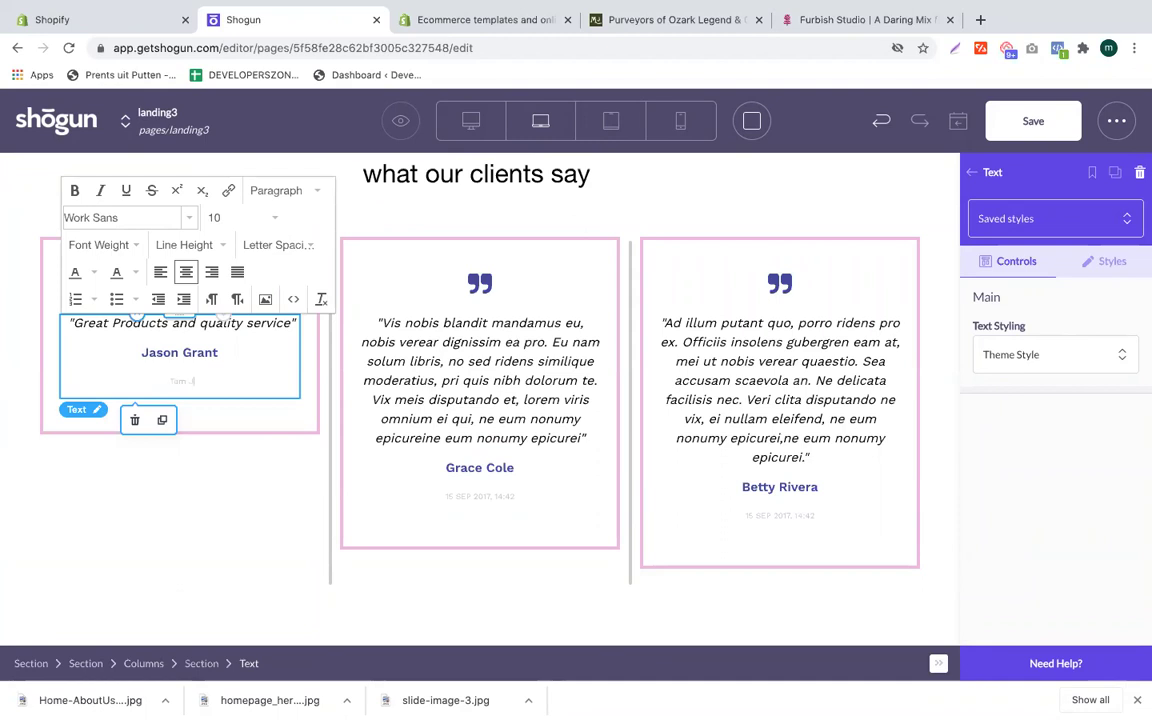
Step: Finish the testimonial edit and return to the Build element list, scrolled to Structure
{"action": "left_click", "coordinate": [410, 362]}
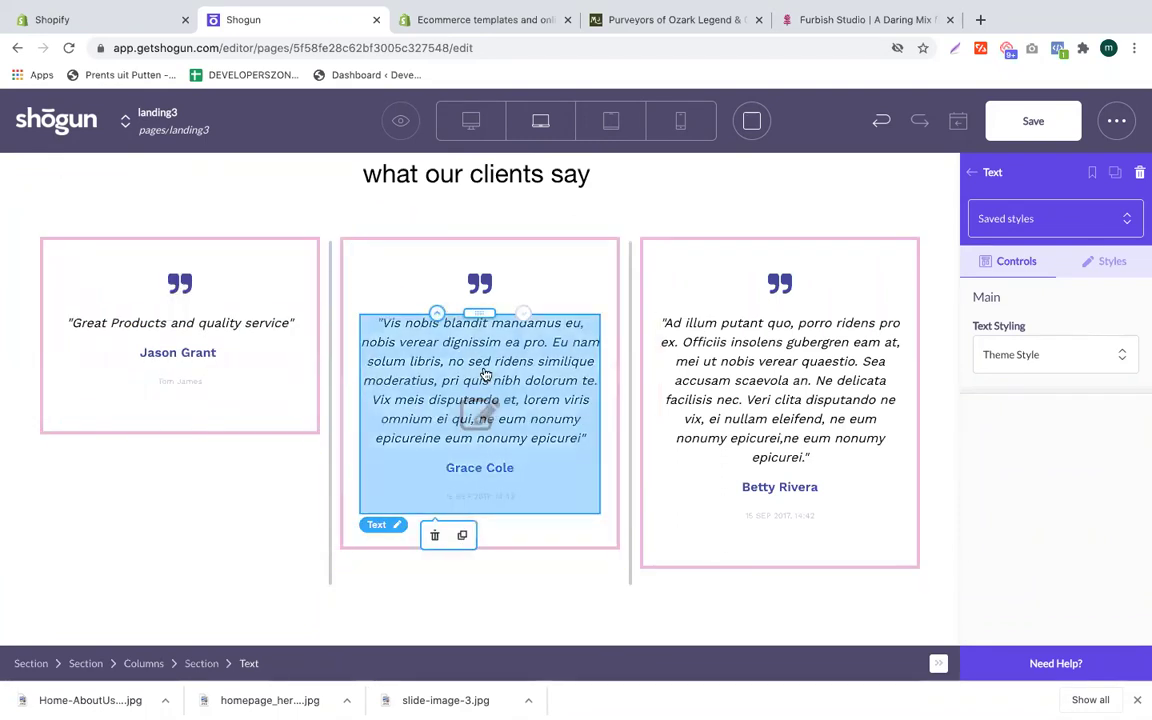
{"action": "scroll", "coordinate": [770, 460], "scroll_direction": "down", "scroll_amount": 2}
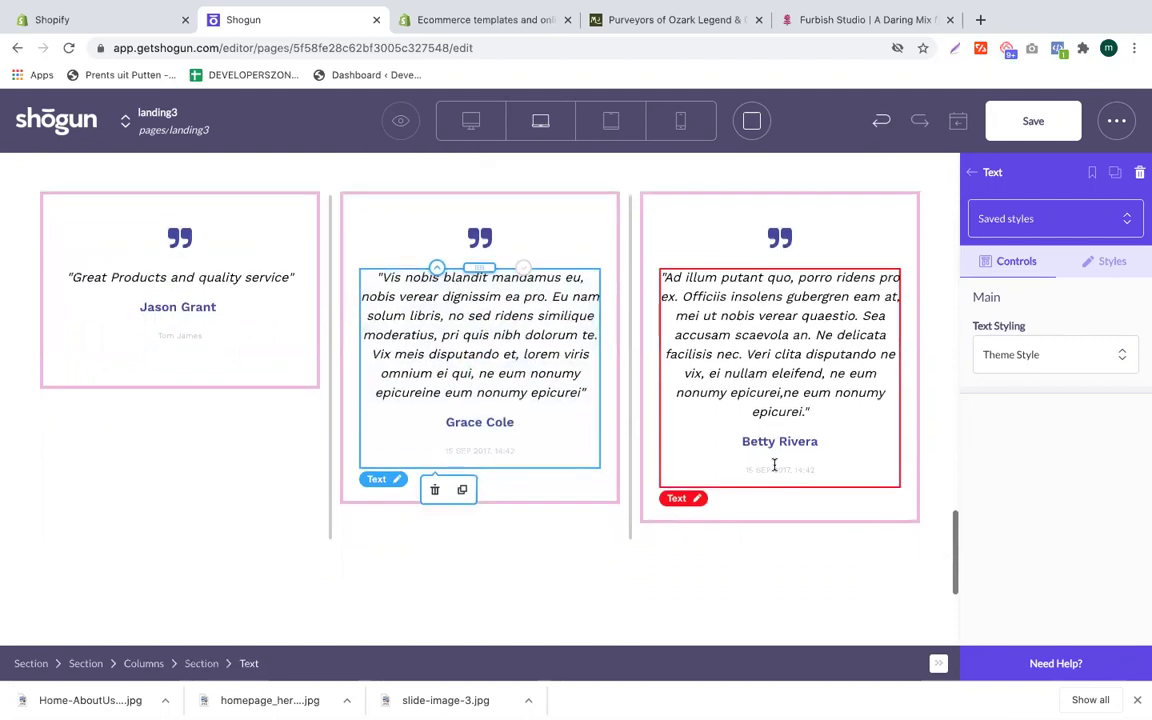
{"action": "scroll", "coordinate": [645, 488], "scroll_direction": "down", "scroll_amount": 4}
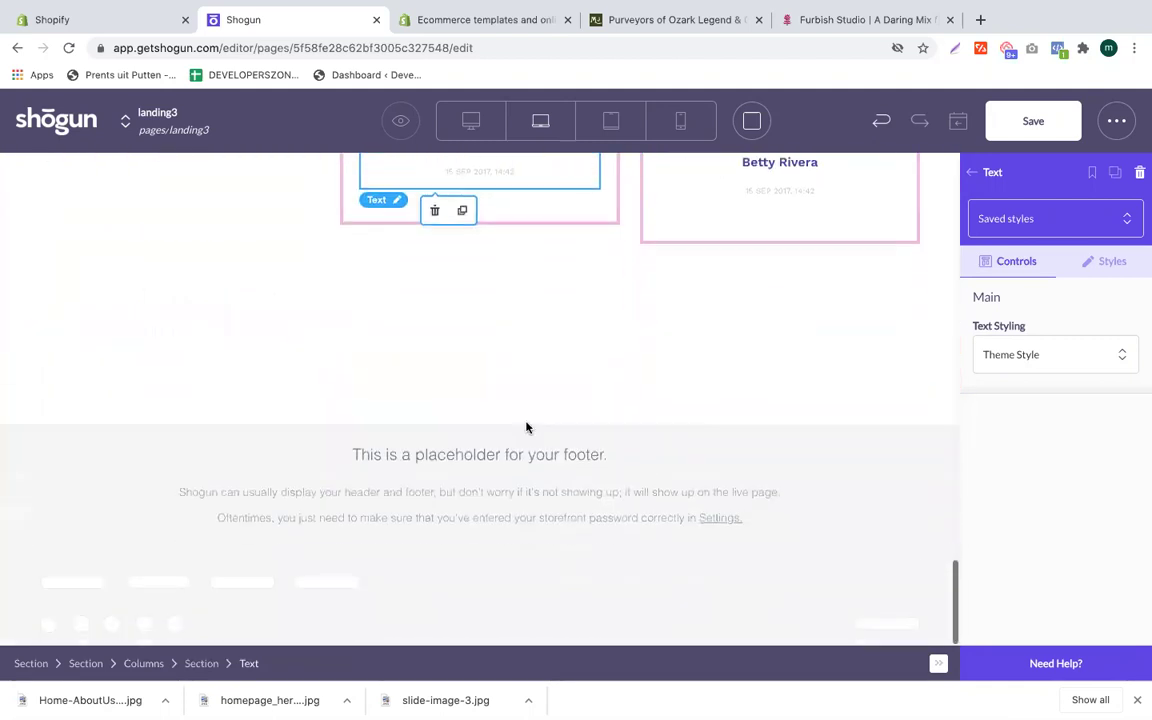
{"action": "scroll", "coordinate": [509, 496], "scroll_direction": "up", "scroll_amount": 1}
{"action": "scroll", "coordinate": [743, 441], "scroll_direction": "up", "scroll_amount": 20}
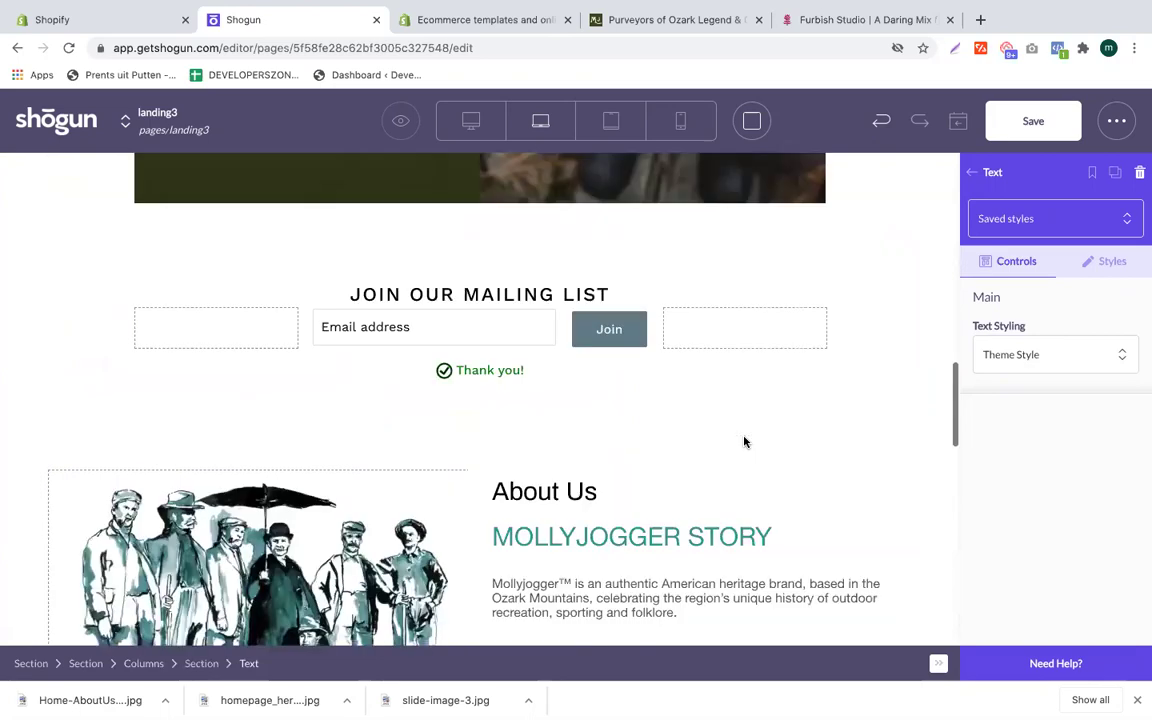
{"action": "scroll", "coordinate": [743, 441], "scroll_direction": "down", "scroll_amount": 20}
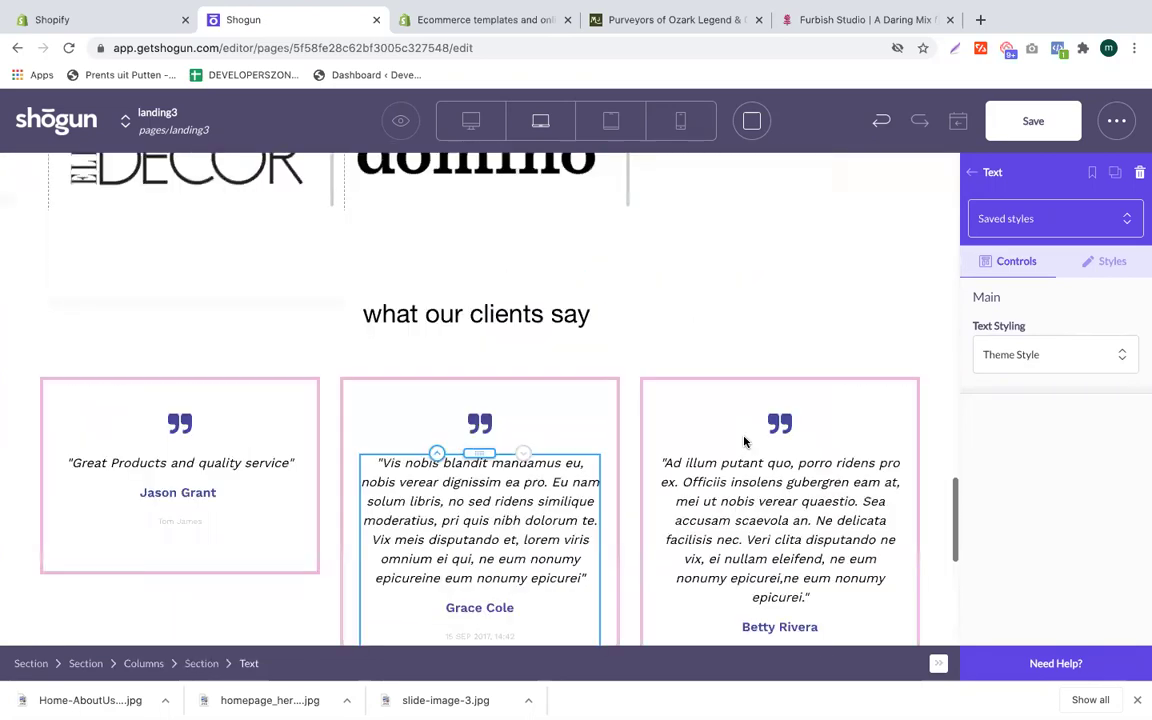
{"action": "scroll", "coordinate": [520, 371], "scroll_direction": "up", "scroll_amount": 1}
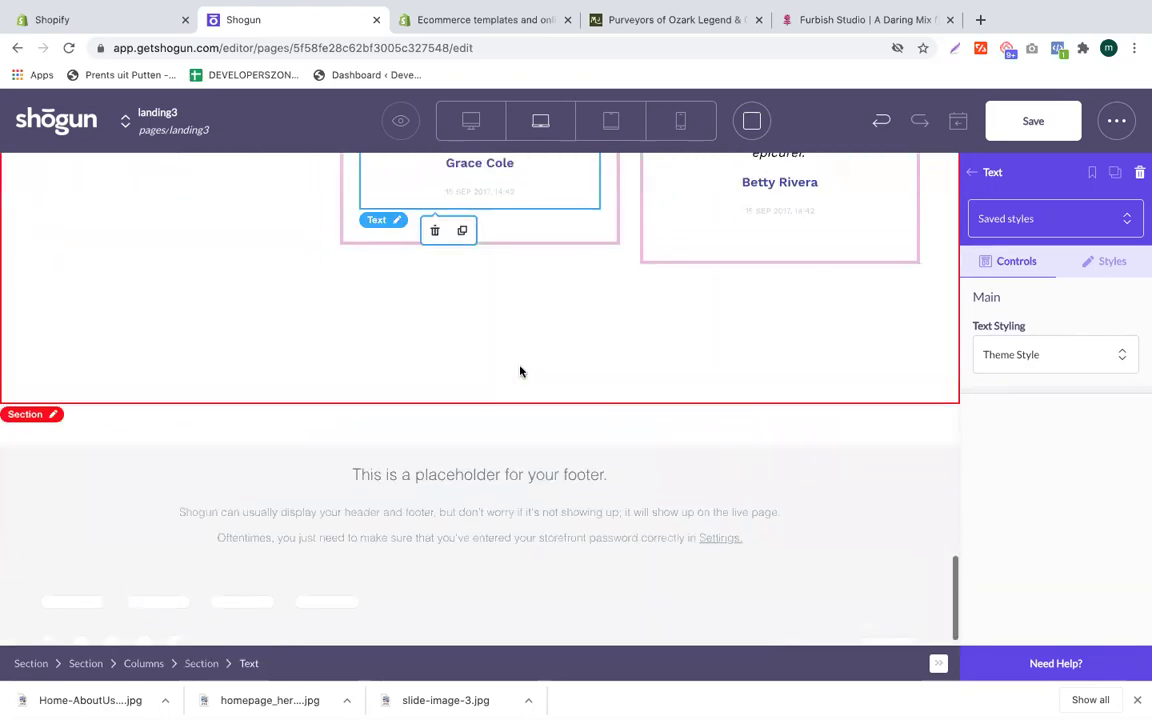
{"action": "left_click", "coordinate": [973, 175]}
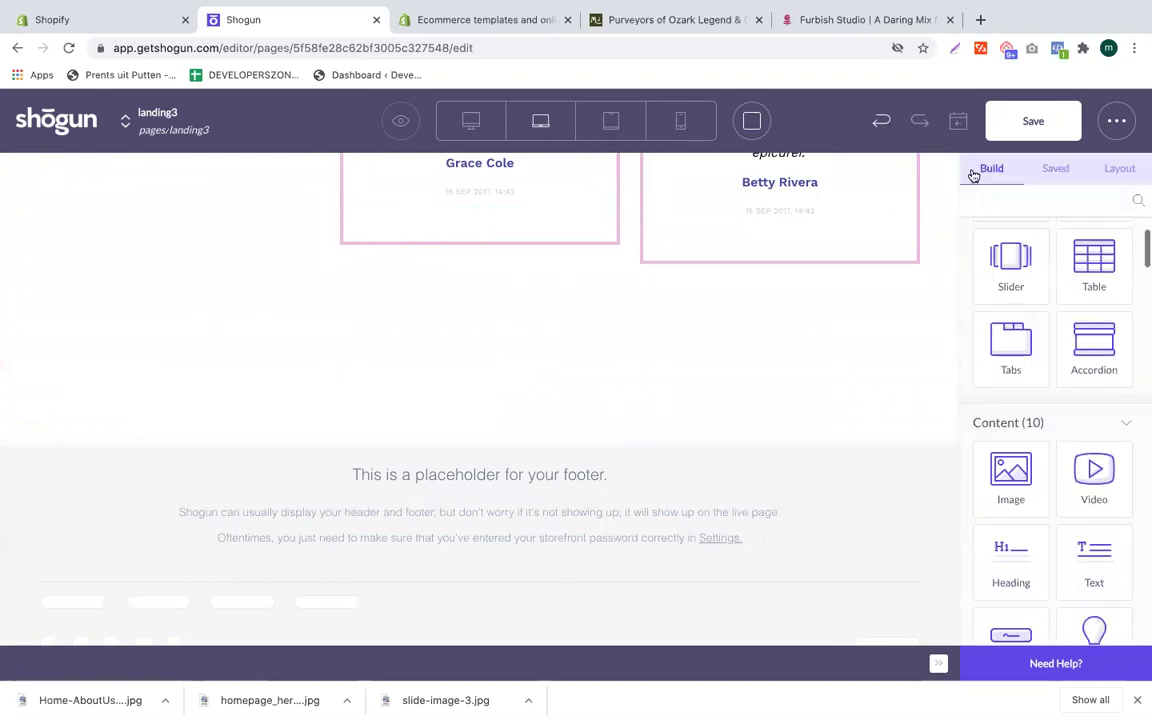
{"action": "scroll", "coordinate": [693, 453], "scroll_direction": "down", "scroll_amount": 1}
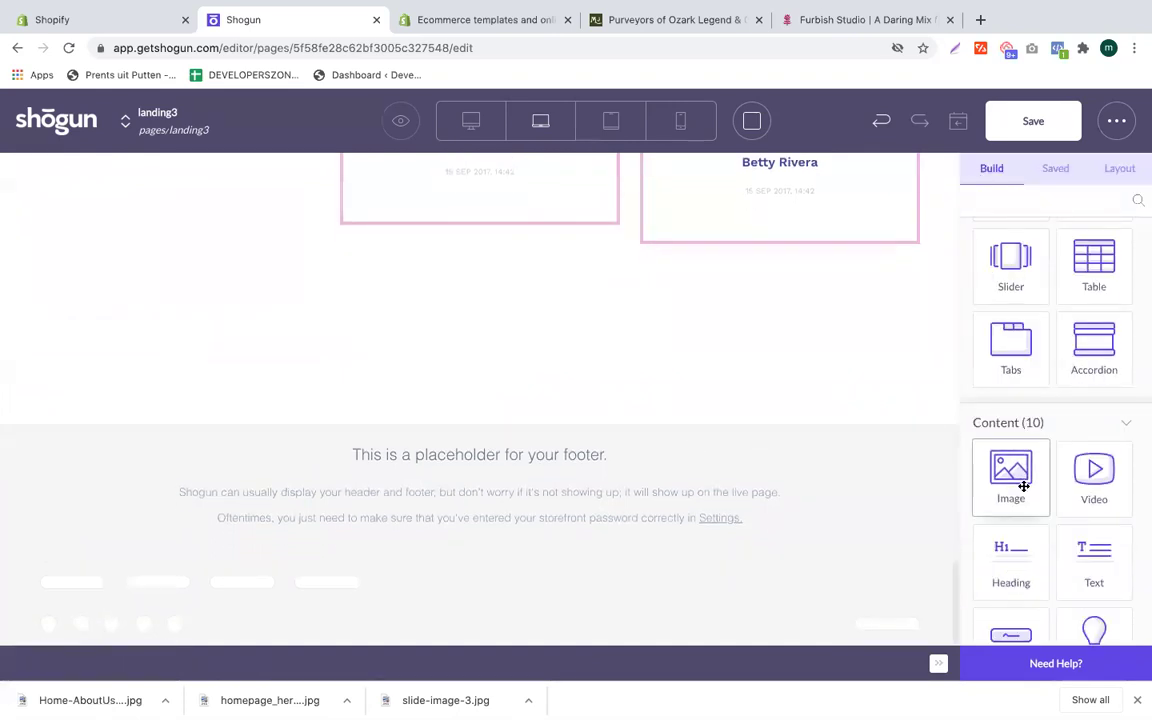
{"action": "scroll", "coordinate": [1021, 483], "scroll_direction": "down", "scroll_amount": 1}
{"action": "scroll", "coordinate": [1022, 486], "scroll_direction": "down", "scroll_amount": 3}
{"action": "scroll", "coordinate": [1024, 489], "scroll_direction": "up", "scroll_amount": 5}
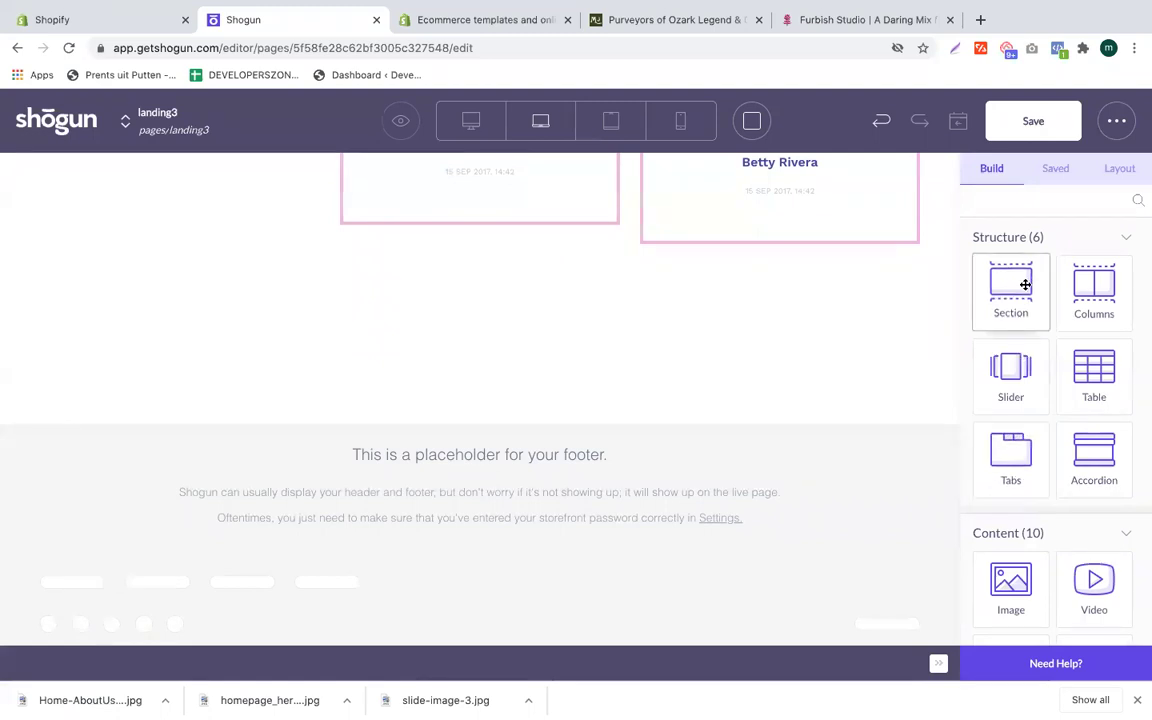
Step: Add a two-column row below the testimonials with a Collection block in its left column
{"action": "left_click_drag", "start_coordinate": [1093, 285], "coordinate": [547, 325]}
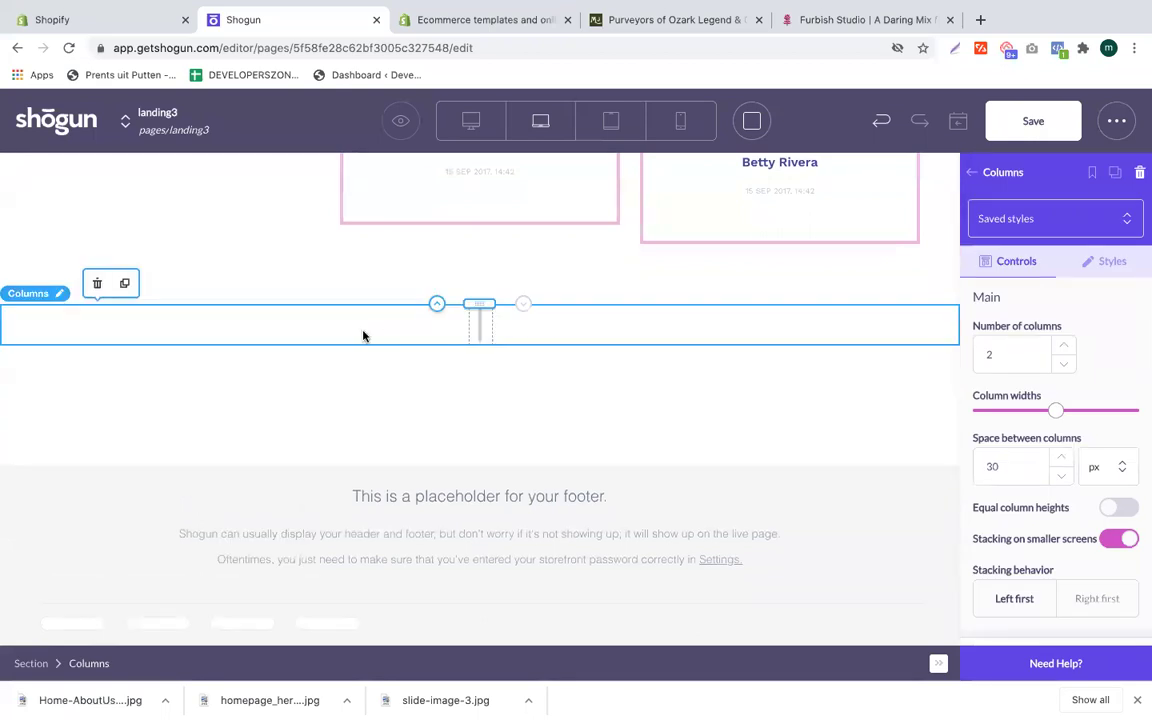
{"action": "left_click", "coordinate": [970, 174]}
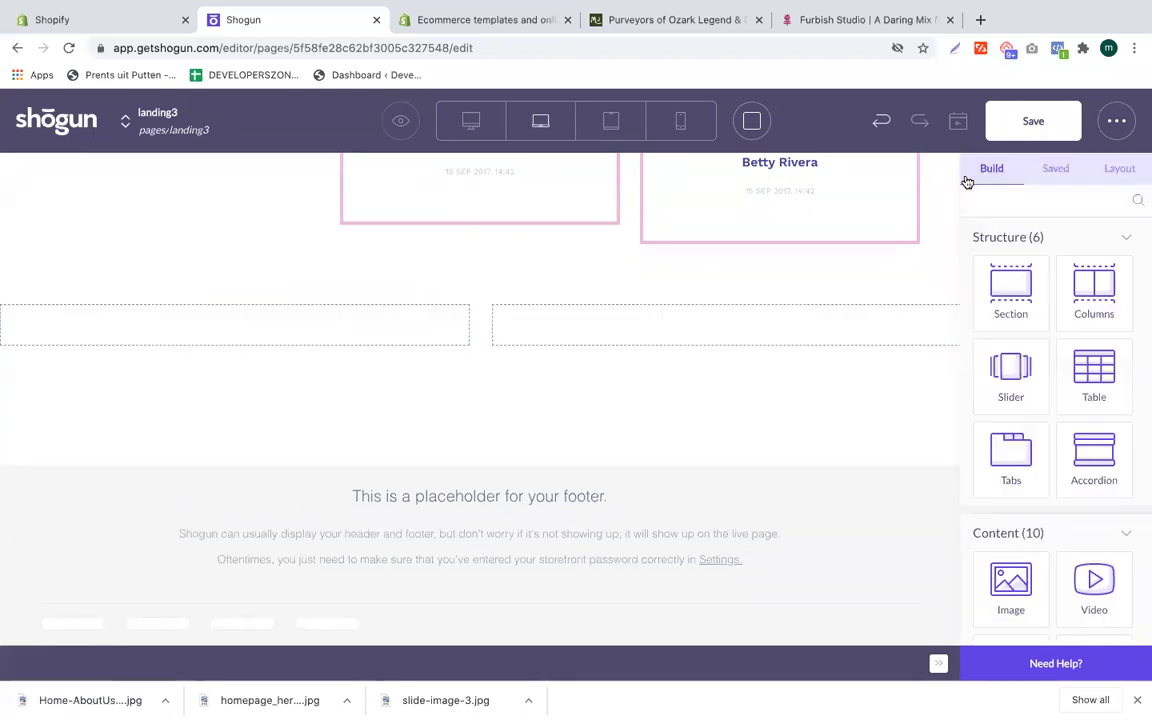
{"action": "scroll", "coordinate": [1092, 549], "scroll_direction": "down", "scroll_amount": 5}
{"action": "scroll", "coordinate": [1092, 549], "scroll_direction": "down", "scroll_amount": 5}
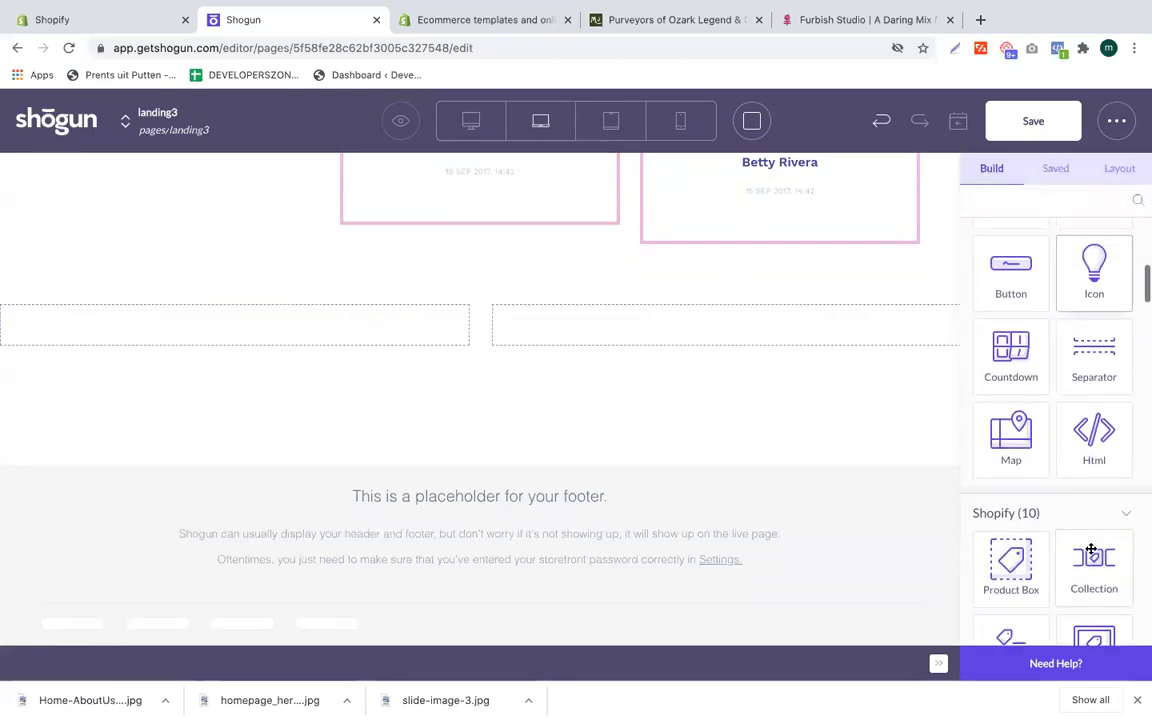
{"action": "scroll", "coordinate": [1062, 401], "scroll_direction": "up", "scroll_amount": 1}
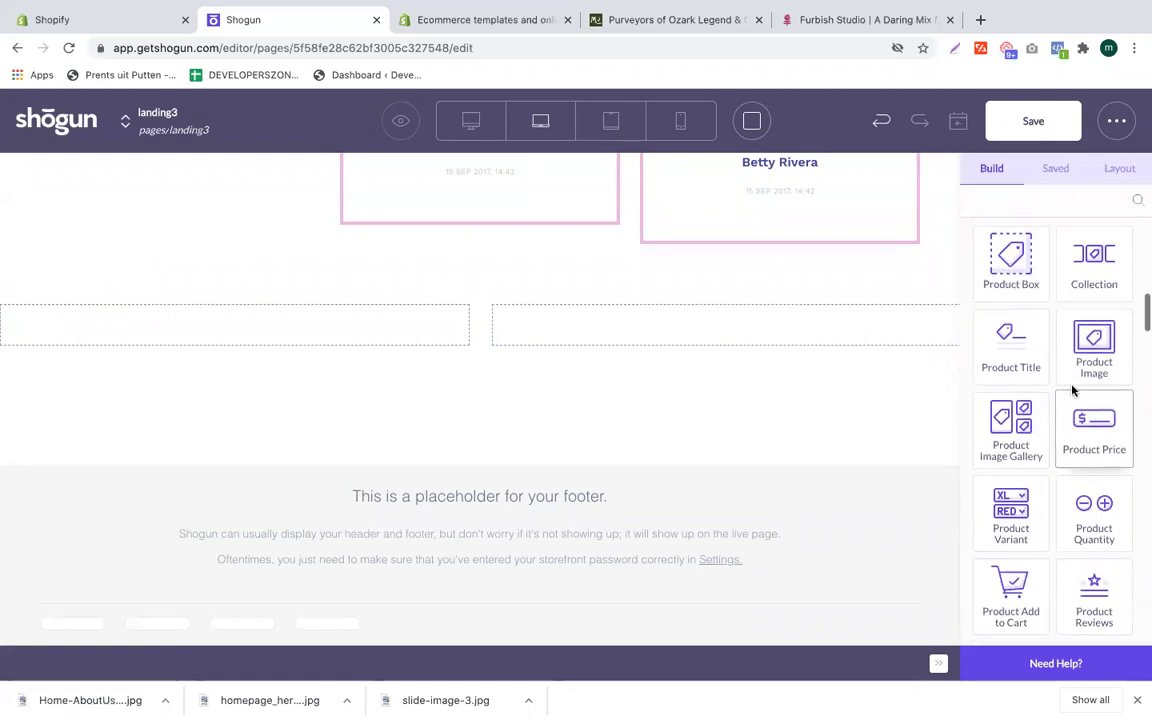
{"action": "left_click_drag", "start_coordinate": [1100, 285], "coordinate": [352, 326]}
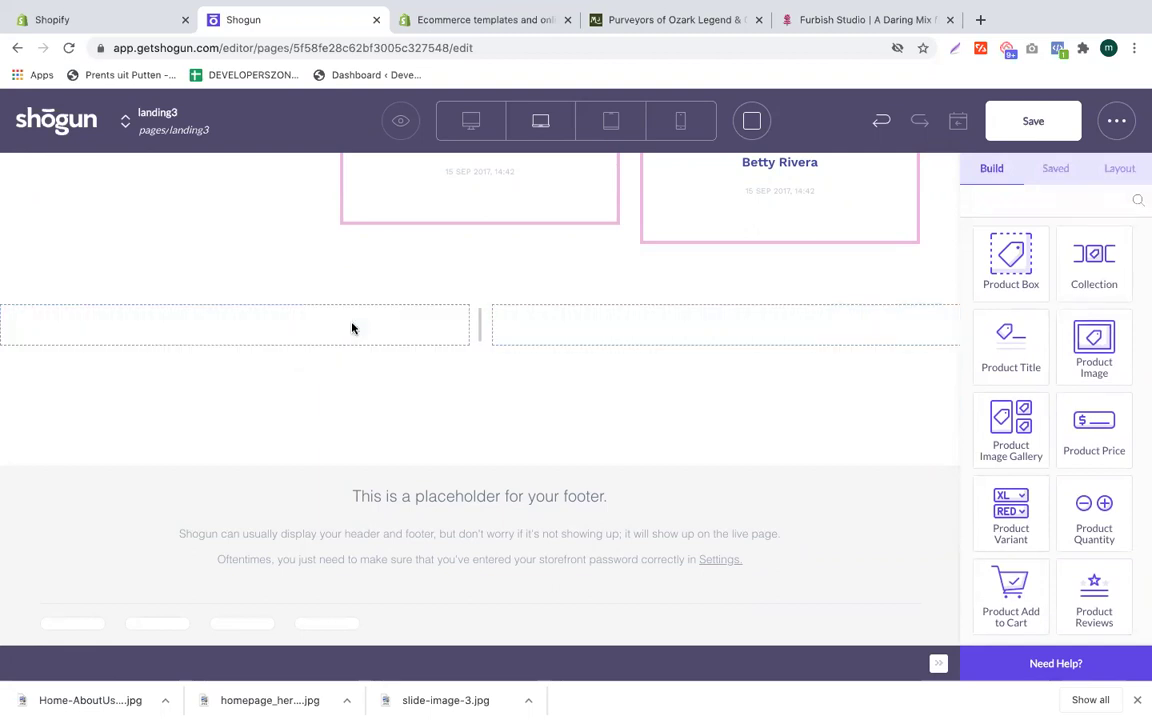
{"action": "type", "text": "a"}
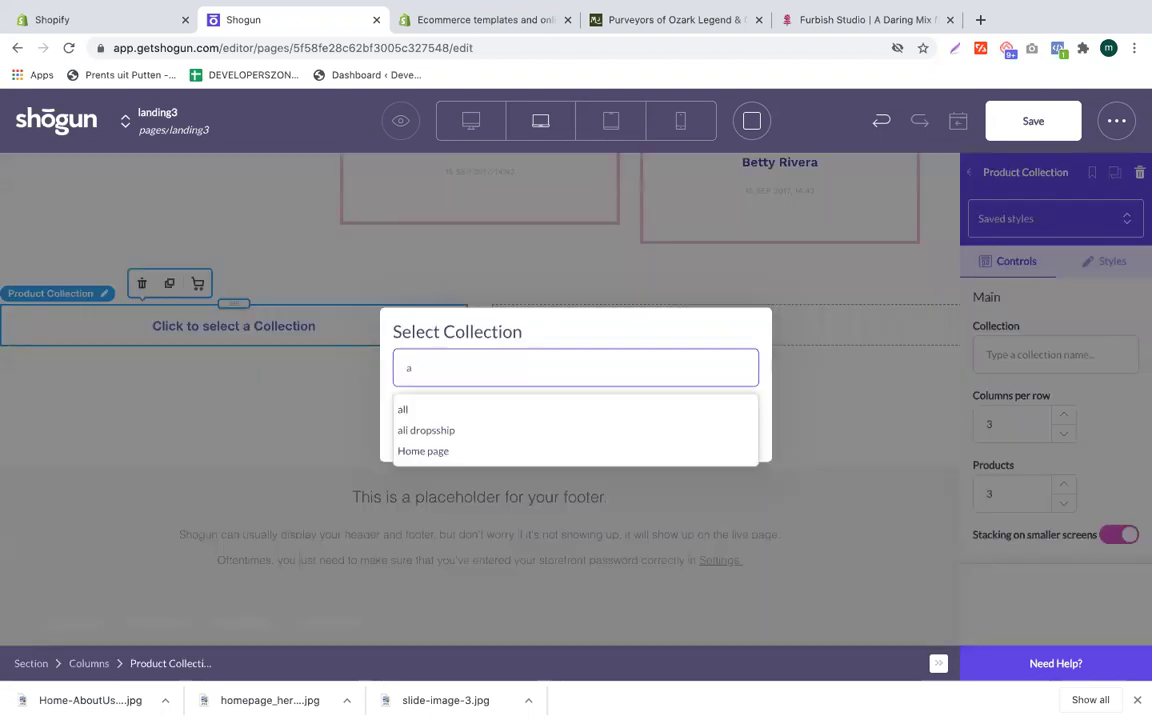
{"action": "left_click", "coordinate": [438, 429]}
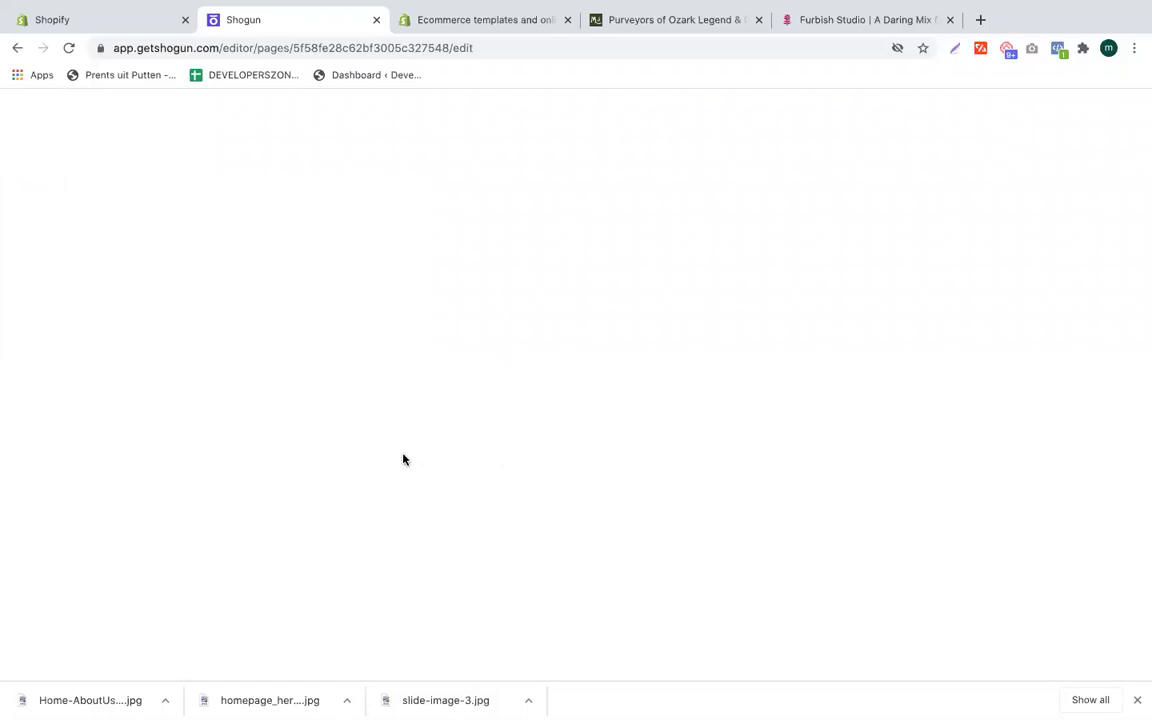
Step: Leave the blank editor and start a new Blog Post page
{"action": "left_click", "coordinate": [157, 22]}
{"action": "left_click", "coordinate": [329, 21]}
{"action": "left_click", "coordinate": [18, 48]}
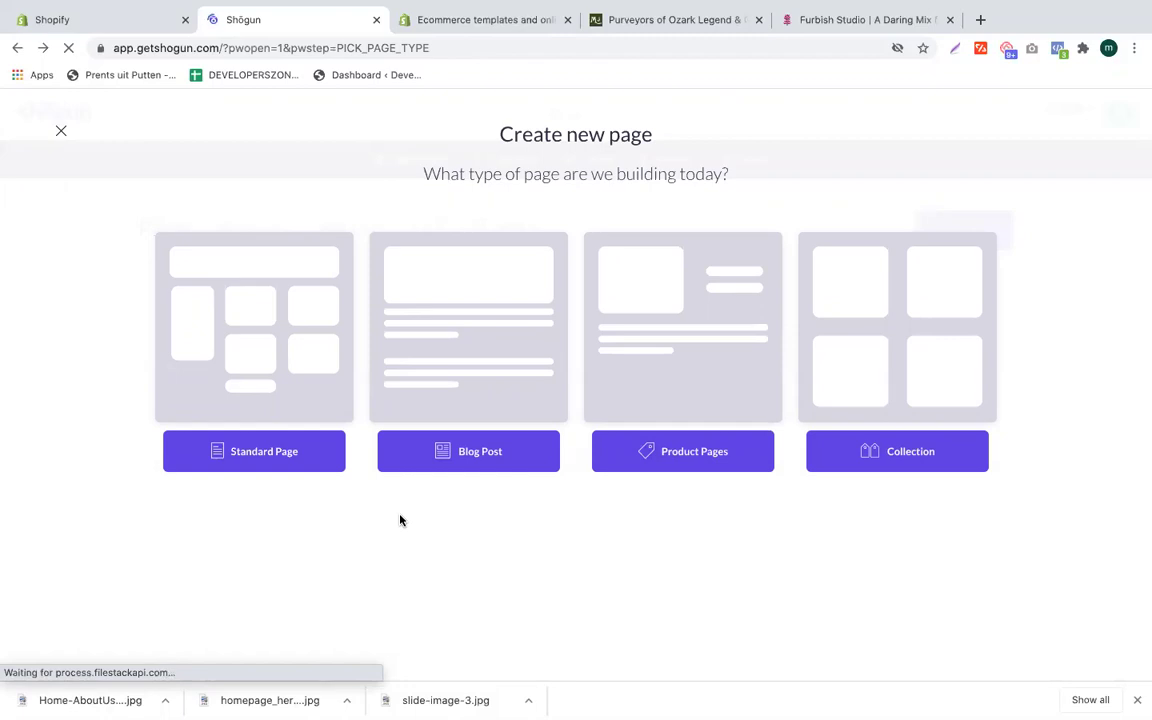
{"action": "left_click", "coordinate": [517, 452]}
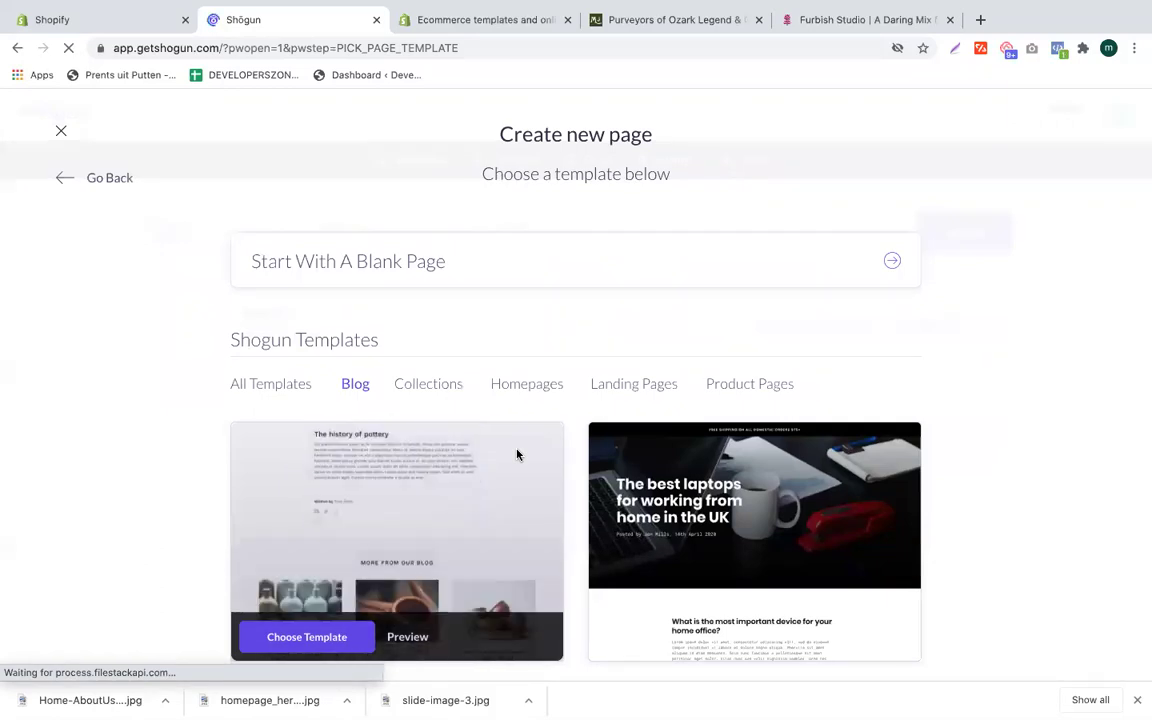
Step: Choose the laptops-for-home-working blog template and leave the page name empty
{"action": "scroll", "coordinate": [635, 540], "scroll_direction": "down", "scroll_amount": 3}
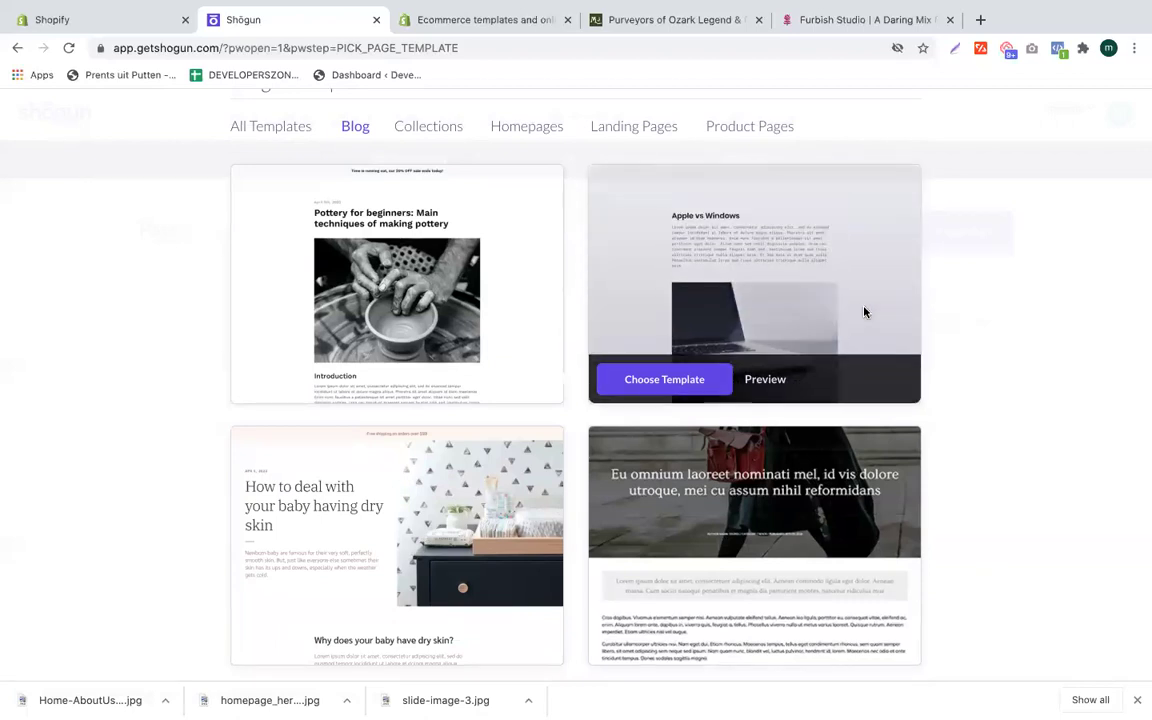
{"action": "left_click", "coordinate": [694, 380]}
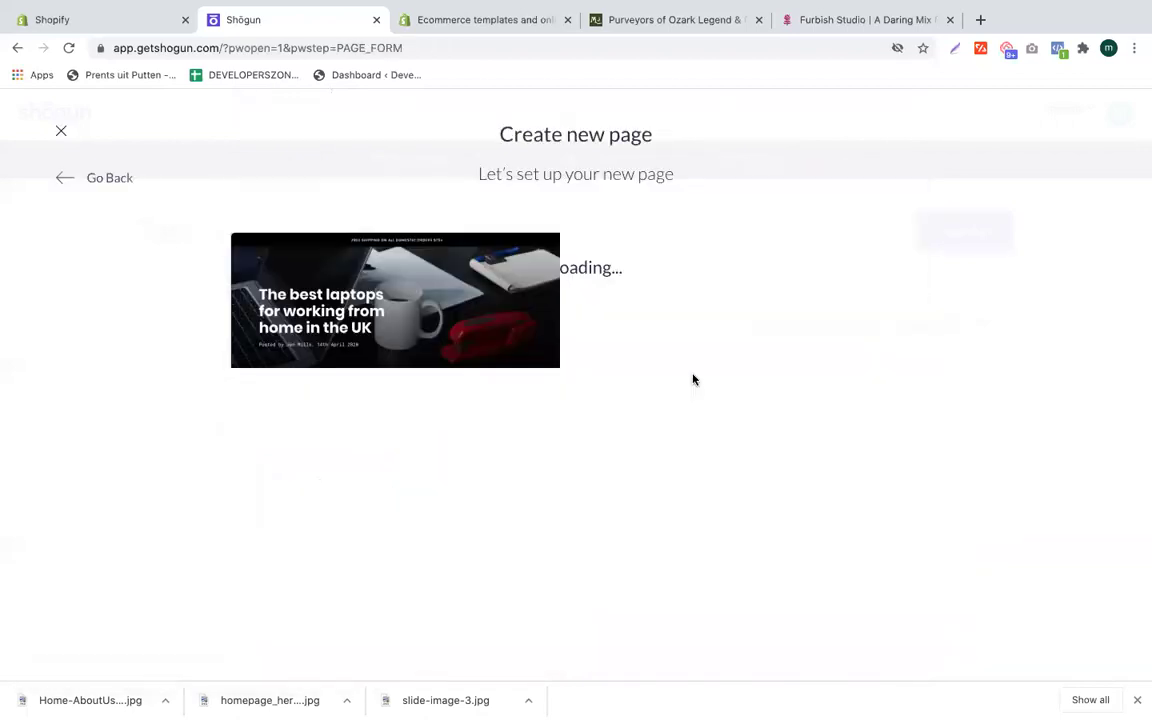
{"action": "left_click", "coordinate": [656, 289]}
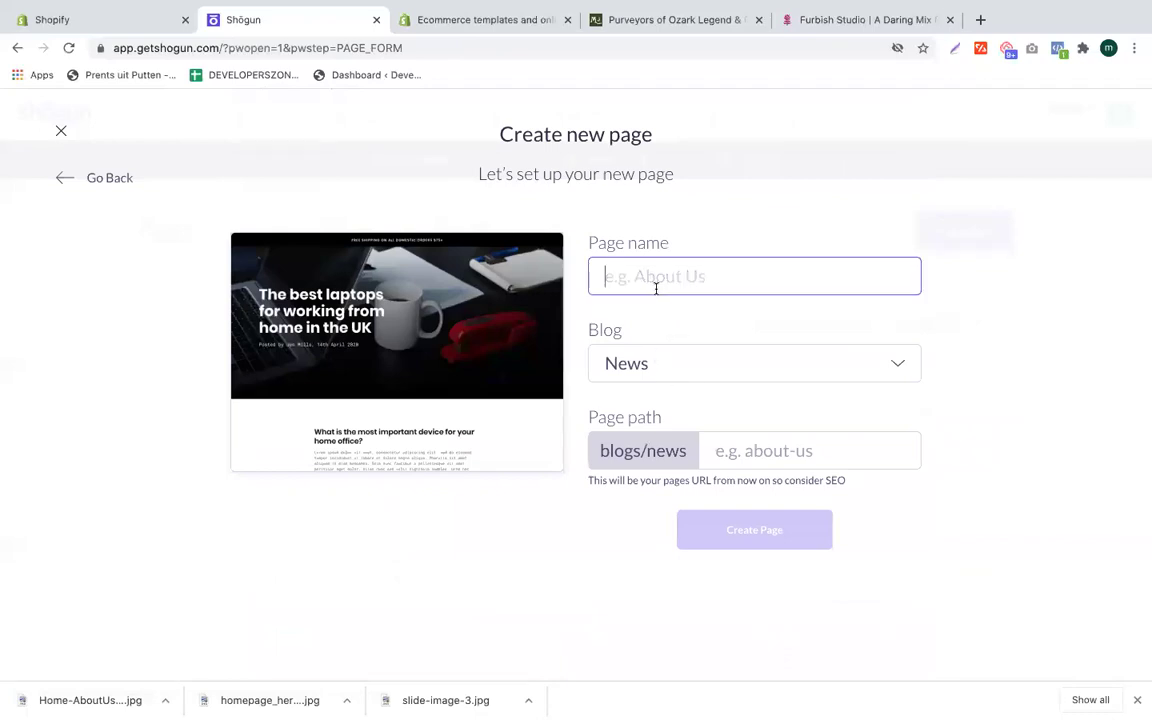
{"action": "type", "text": "blog"}
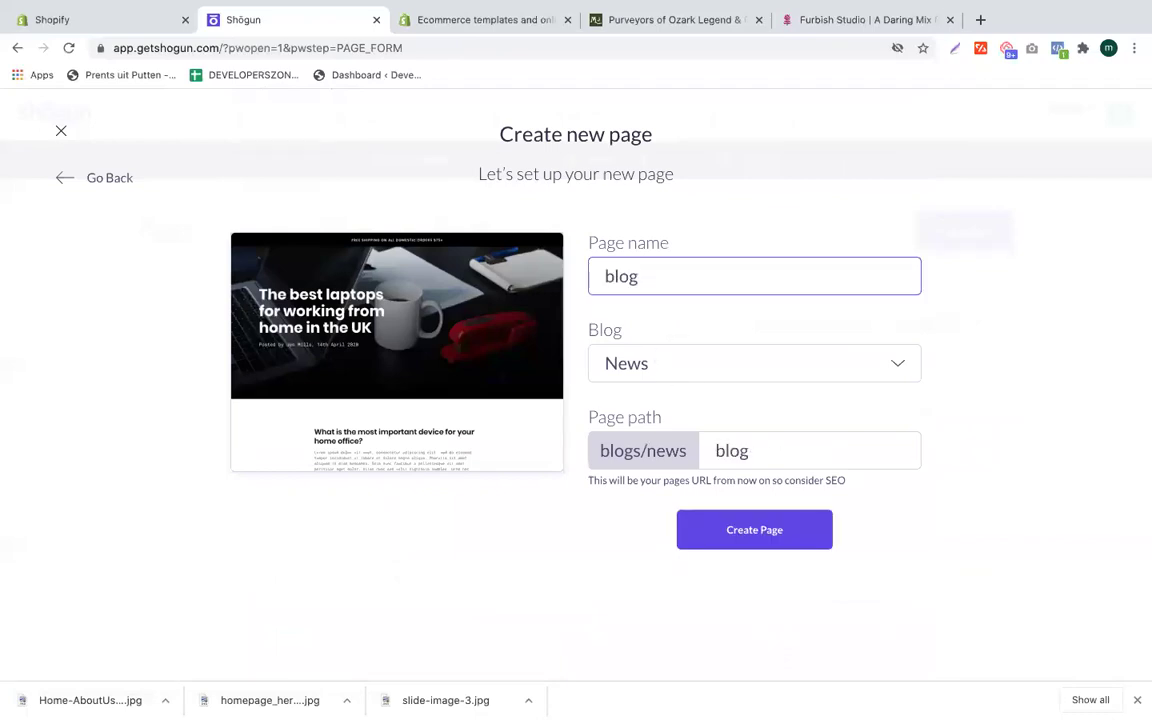
{"action": "key", "text": "BackSpace"}
{"action": "key", "text": "BackSpace"}
{"action": "key", "text": "BackSpace"}
{"action": "key", "text": "BackSpace"}
Step: Search Google for 'shopify blogs' in a new browser tab
{"action": "left_click", "coordinate": [856, 20]}
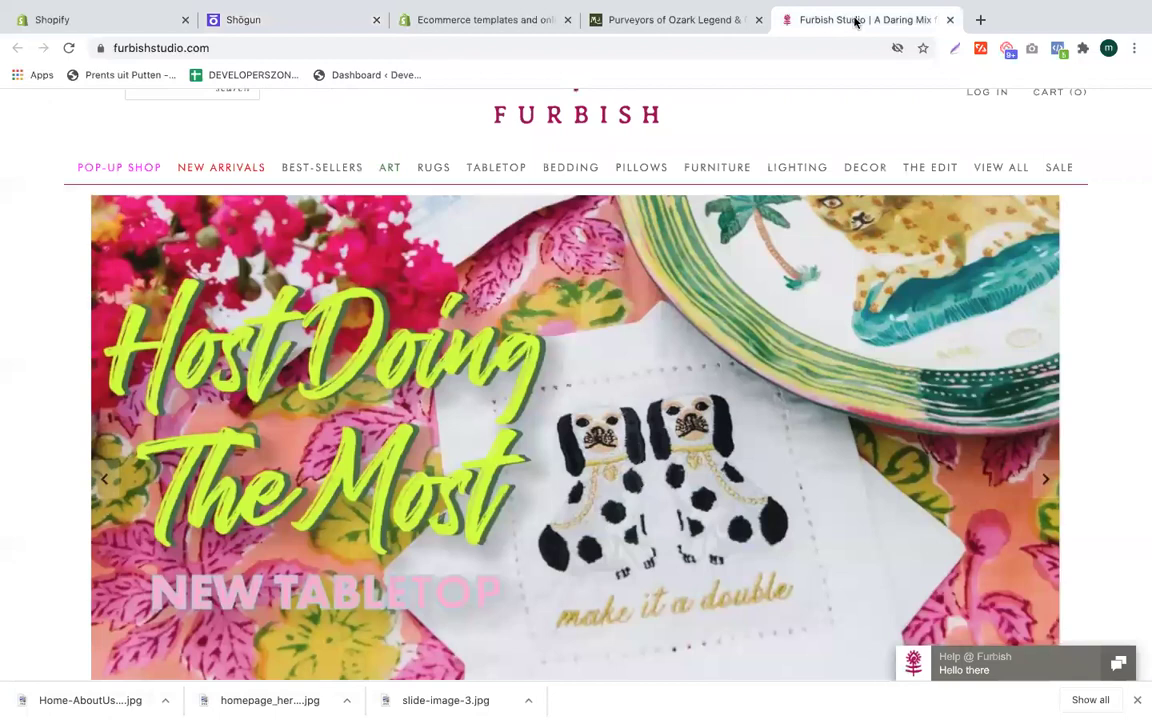
{"action": "left_click", "coordinate": [449, 41]}
{"action": "left_click", "coordinate": [427, 21]}
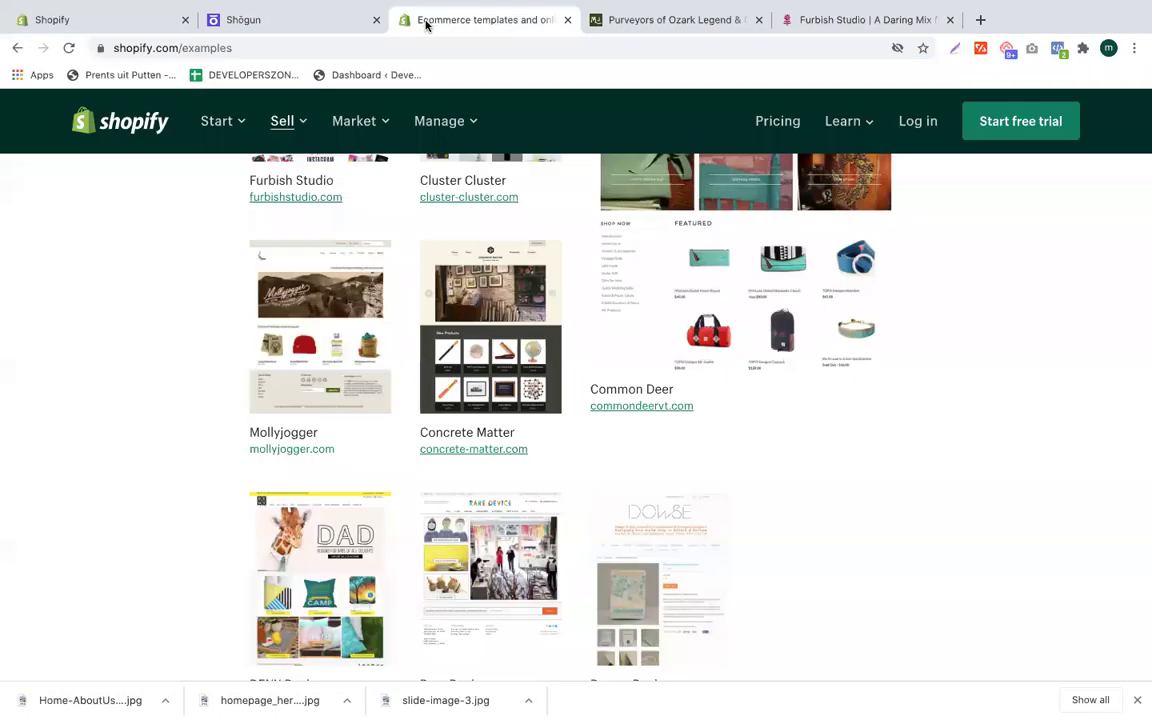
{"action": "left_click", "coordinate": [980, 20]}
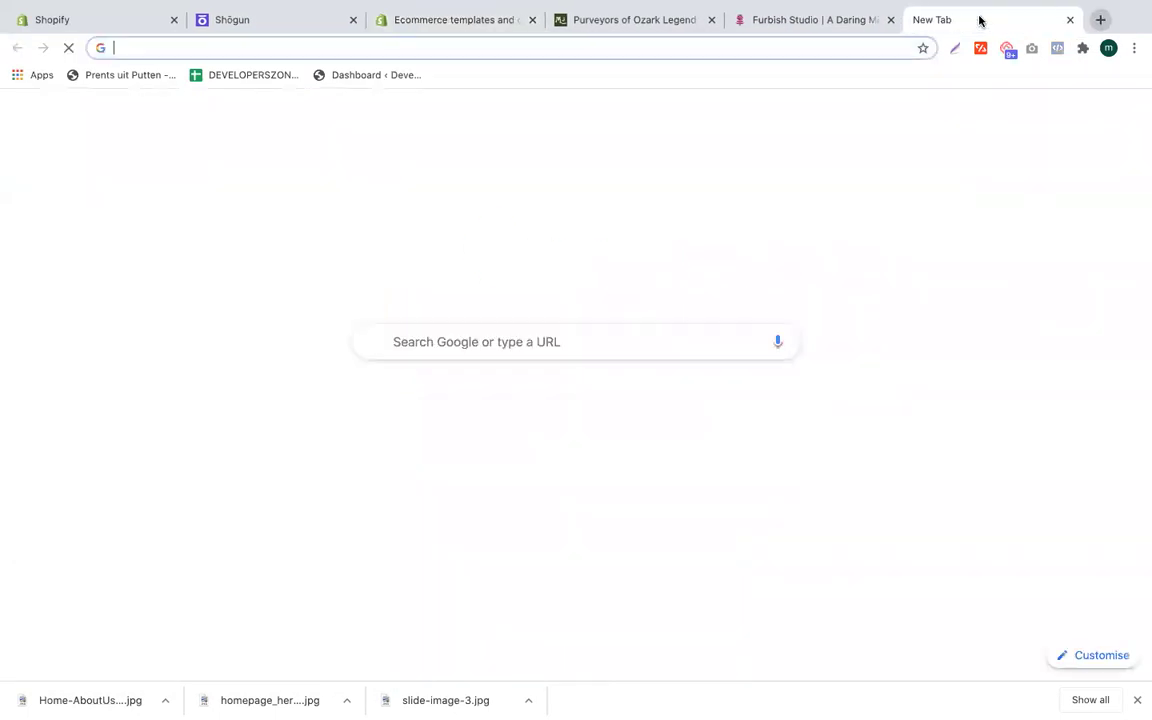
{"action": "type", "text": "shopift"}
{"action": "key", "text": "BackSpace"}
{"action": "key", "text": "BackSpace"}
{"action": "type", "text": "y blogs"}
{"action": "key", "text": "Return"}
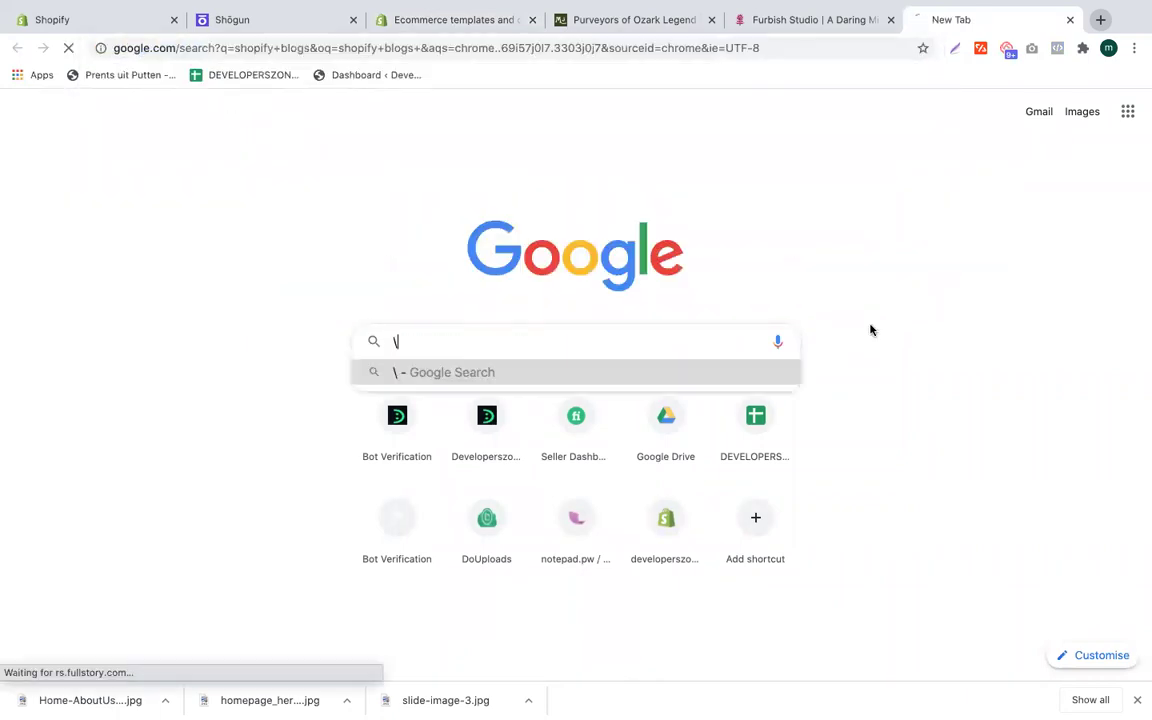
Step: Open Shopify's blog, go to the Print on Demand article and select its full title
{"action": "scroll", "coordinate": [564, 355], "scroll_direction": "down", "scroll_amount": 1}
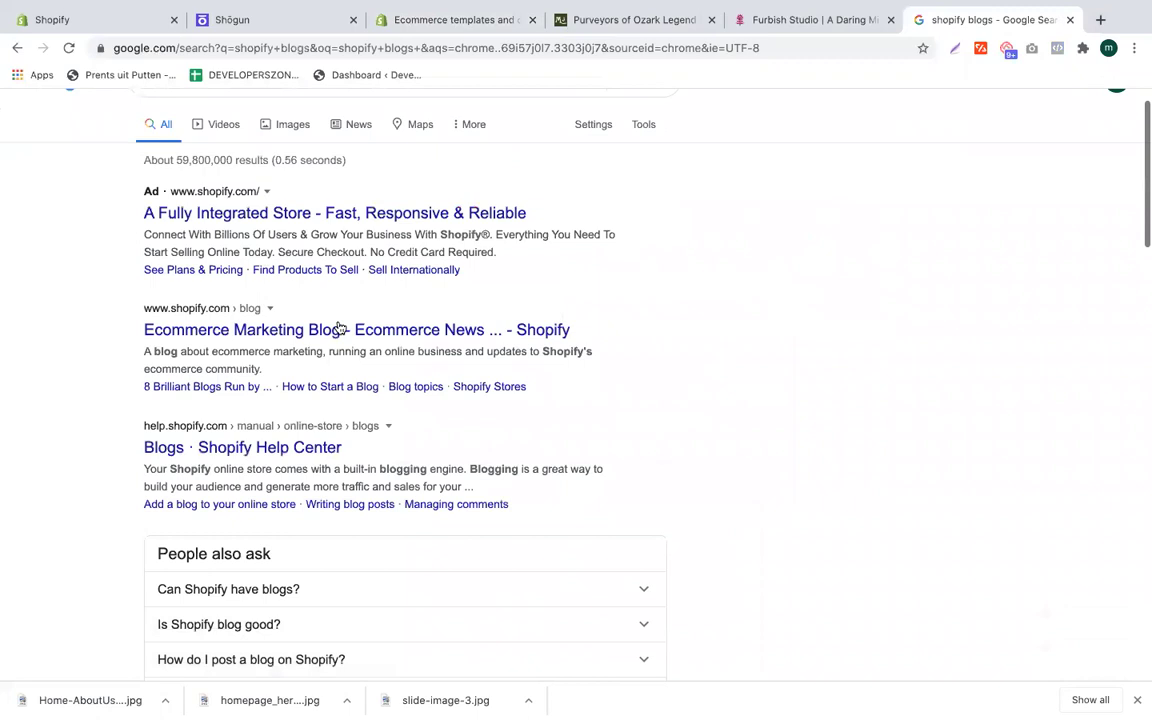
{"action": "left_click", "coordinate": [310, 330]}
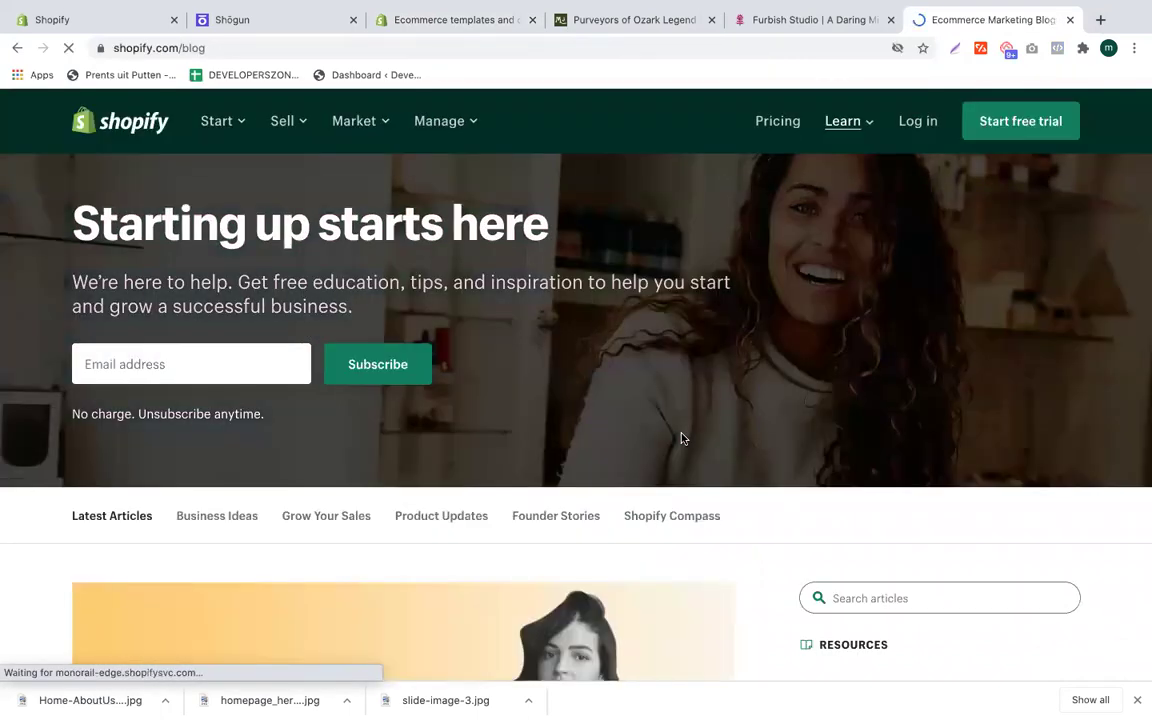
{"action": "scroll", "coordinate": [666, 419], "scroll_direction": "down", "scroll_amount": 6}
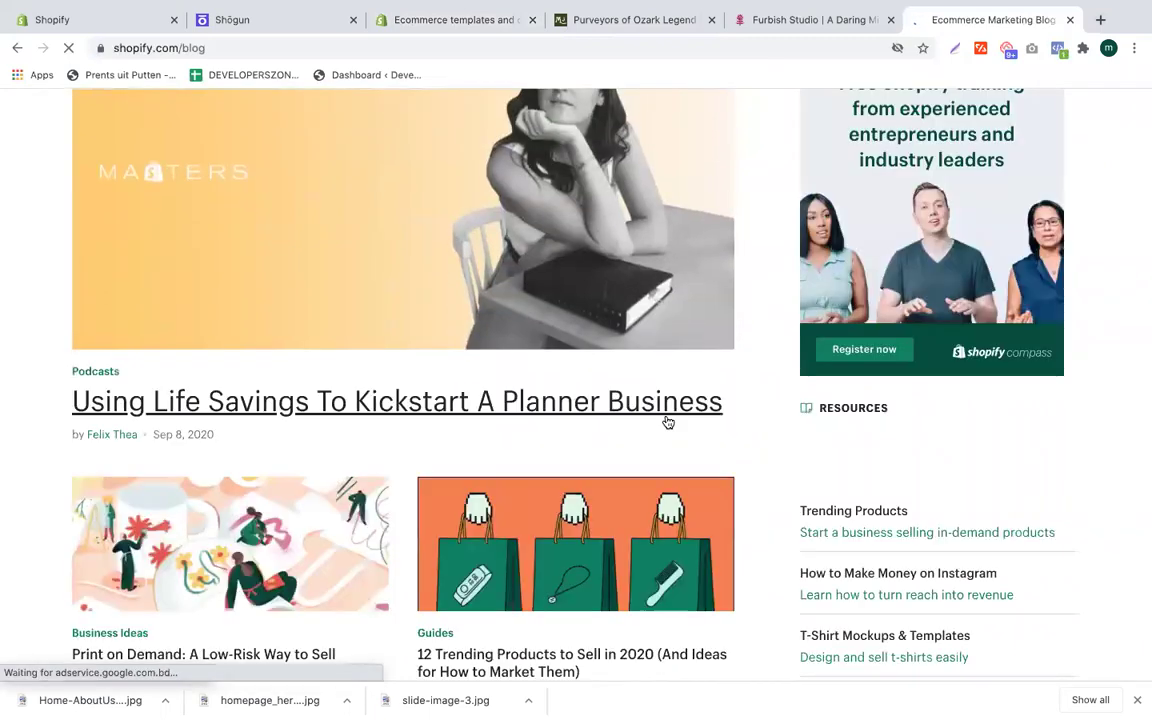
{"action": "scroll", "coordinate": [666, 419], "scroll_direction": "down", "scroll_amount": 3}
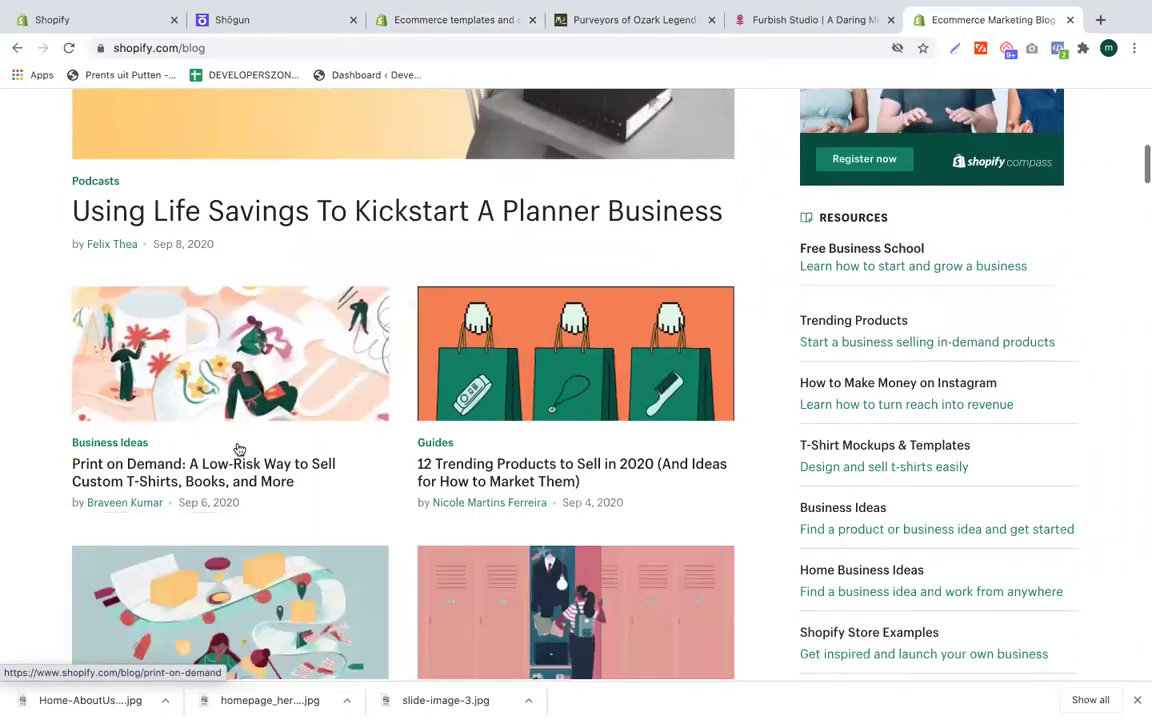
{"action": "left_click", "coordinate": [178, 474]}
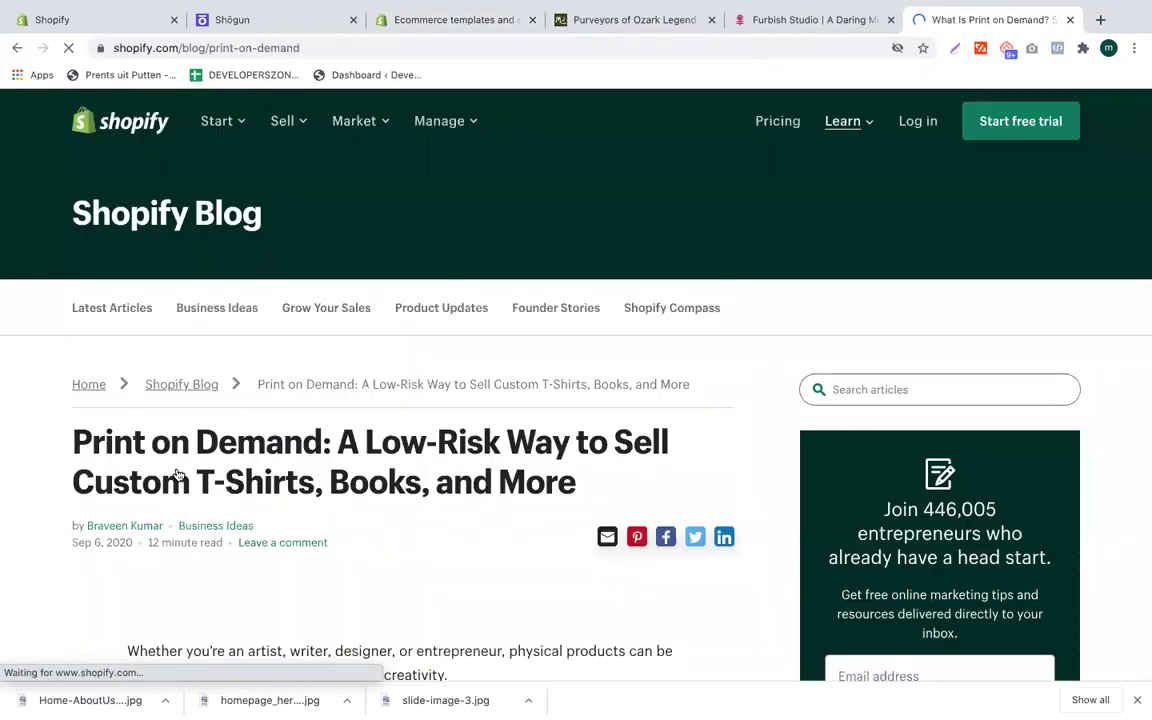
{"action": "scroll", "coordinate": [539, 338], "scroll_direction": "down", "scroll_amount": 2}
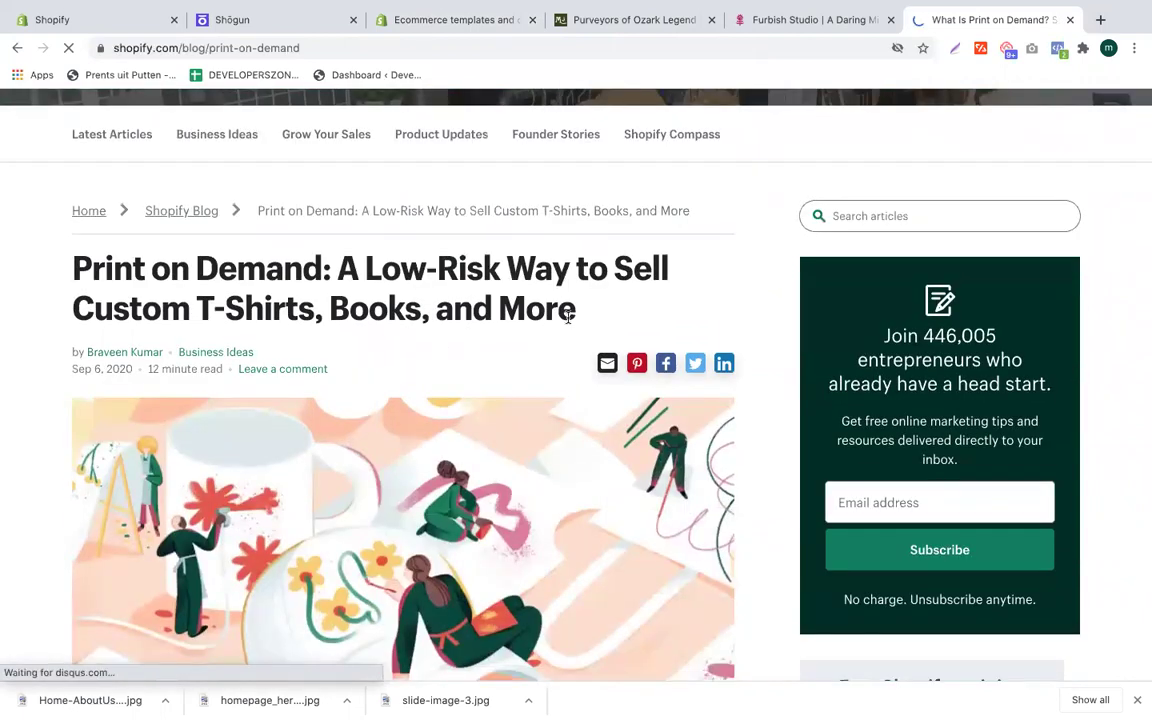
{"action": "left_click_drag", "start_coordinate": [576, 312], "coordinate": [57, 277]}
{"action": "key", "text": "ctrl+c"}
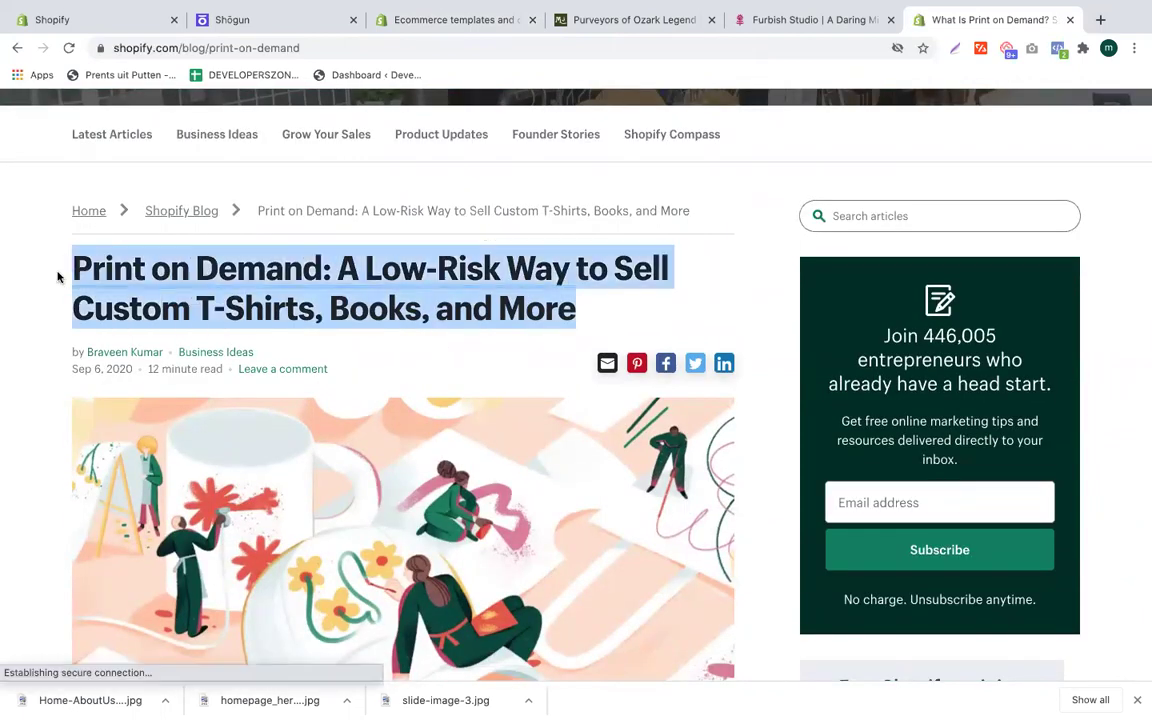
{"action": "left_click", "coordinate": [255, 28]}
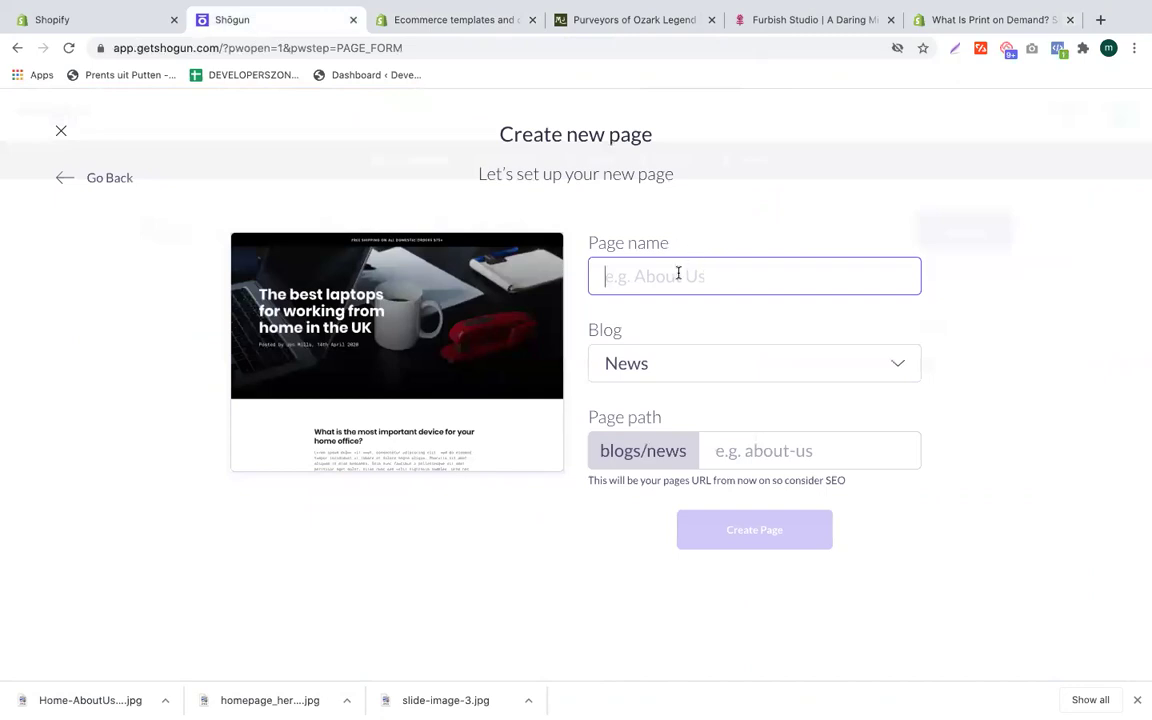
Step: Paste the article title as the page name, keep the News blog, and create the page
{"action": "key", "text": "ctrl+v"}
{"action": "left_click", "coordinate": [695, 355]}
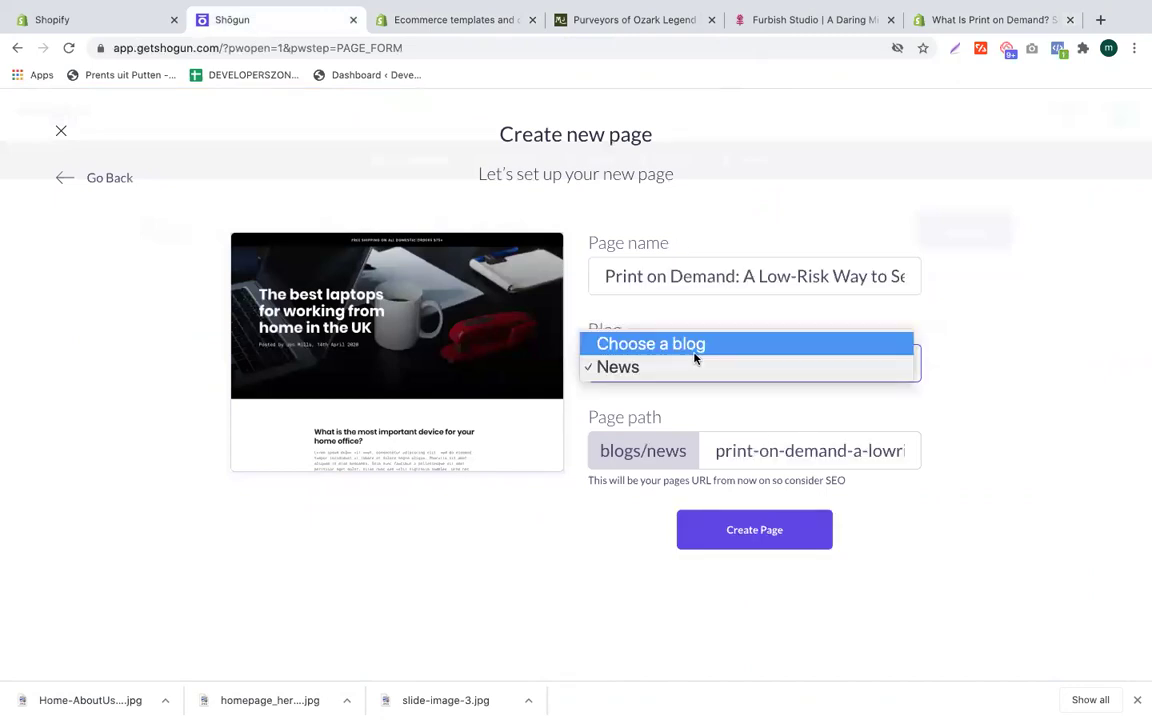
{"action": "left_click", "coordinate": [739, 372]}
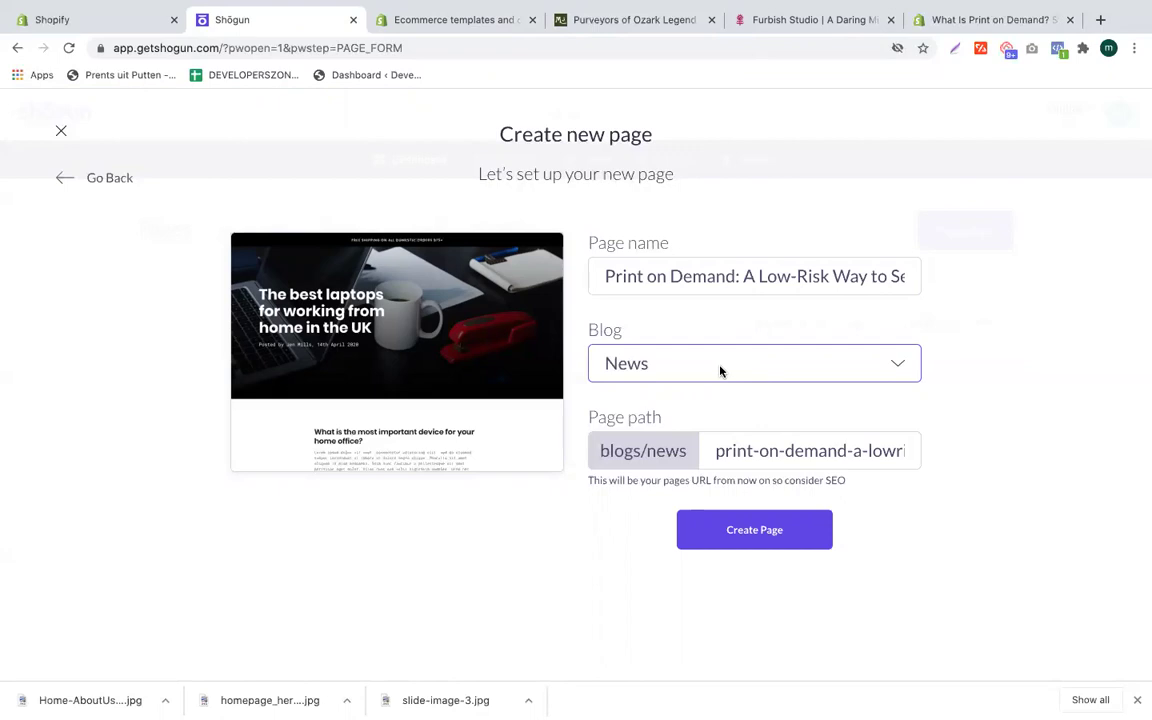
{"action": "left_click", "coordinate": [717, 545]}
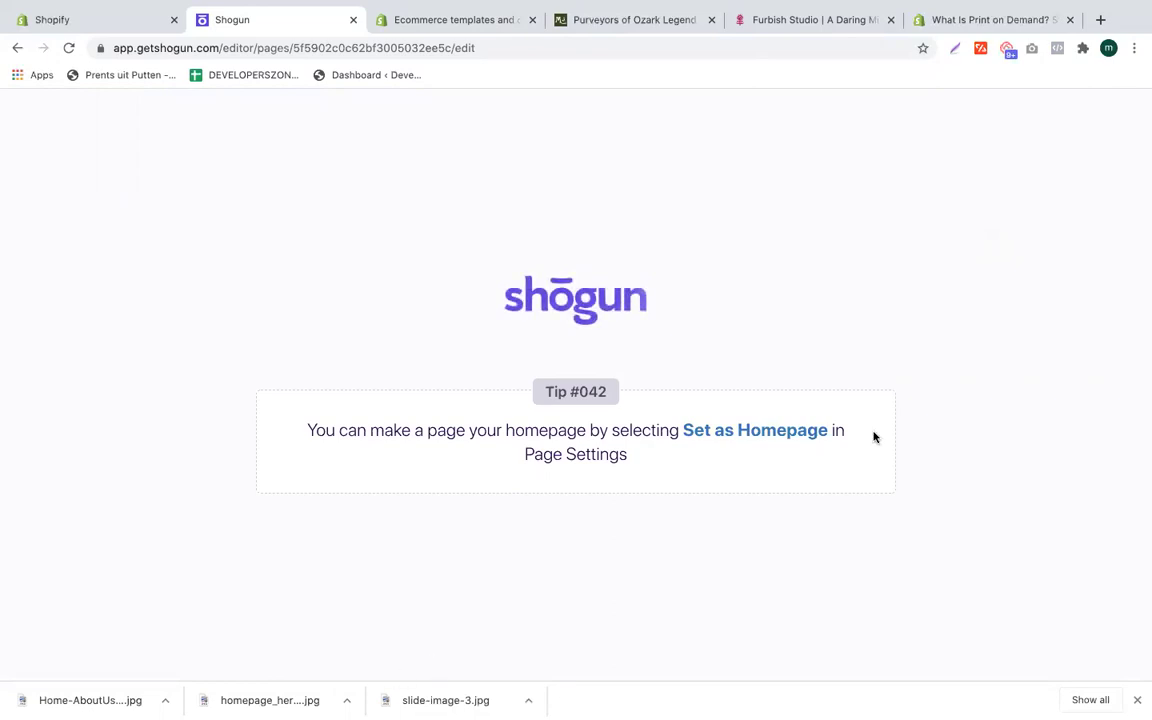
{"action": "left_click", "coordinate": [1015, 19]}
{"action": "scroll", "coordinate": [508, 456], "scroll_direction": "down", "scroll_amount": 9}
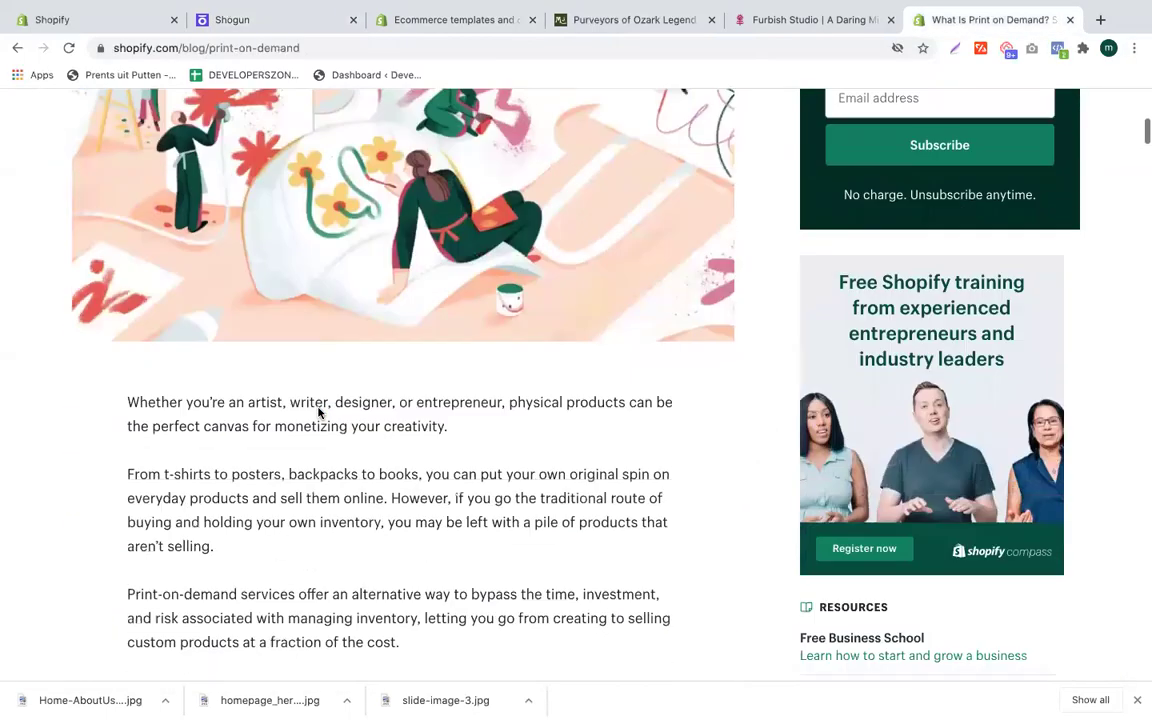
{"action": "scroll", "coordinate": [282, 498], "scroll_direction": "down", "scroll_amount": 10}
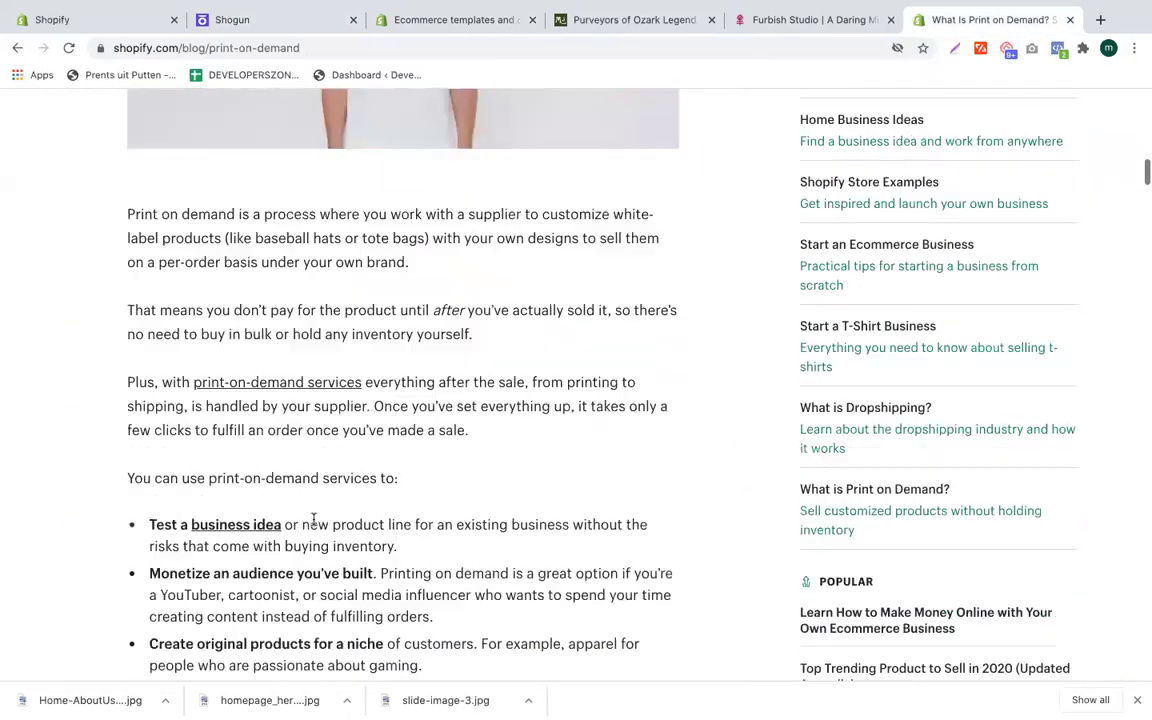
{"action": "scroll", "coordinate": [486, 405], "scroll_direction": "down", "scroll_amount": 7}
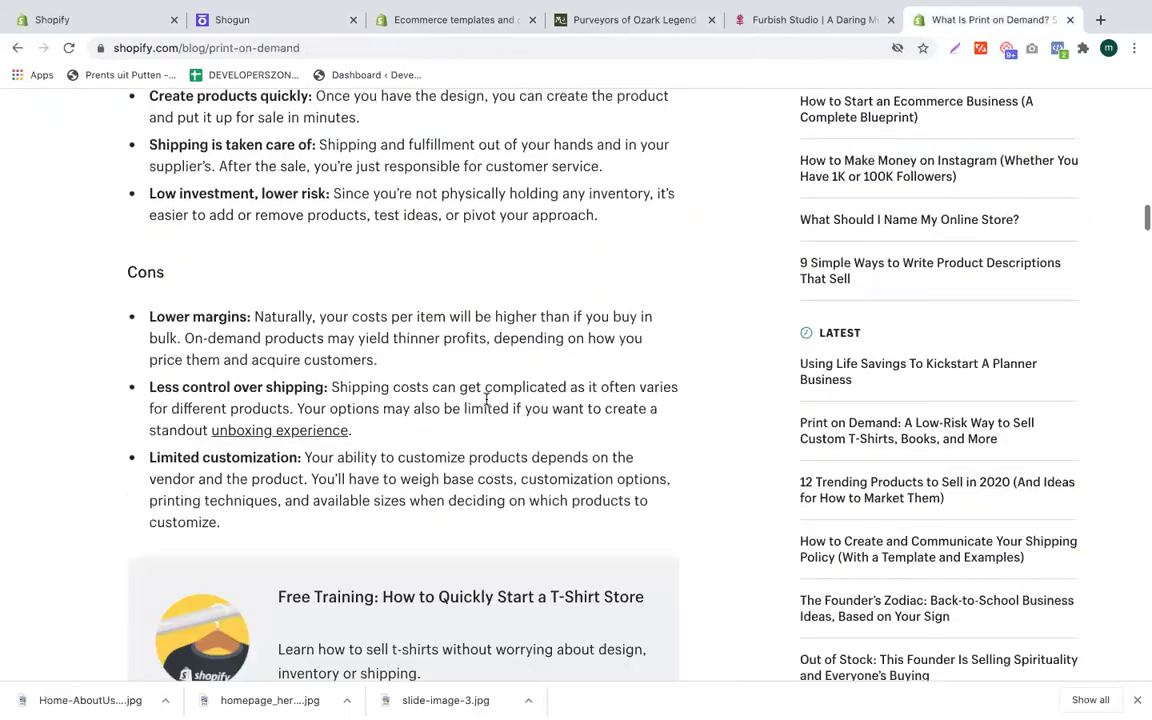
{"action": "scroll", "coordinate": [486, 399], "scroll_direction": "up", "scroll_amount": 4}
{"action": "scroll", "coordinate": [486, 399], "scroll_direction": "up", "scroll_amount": 20}
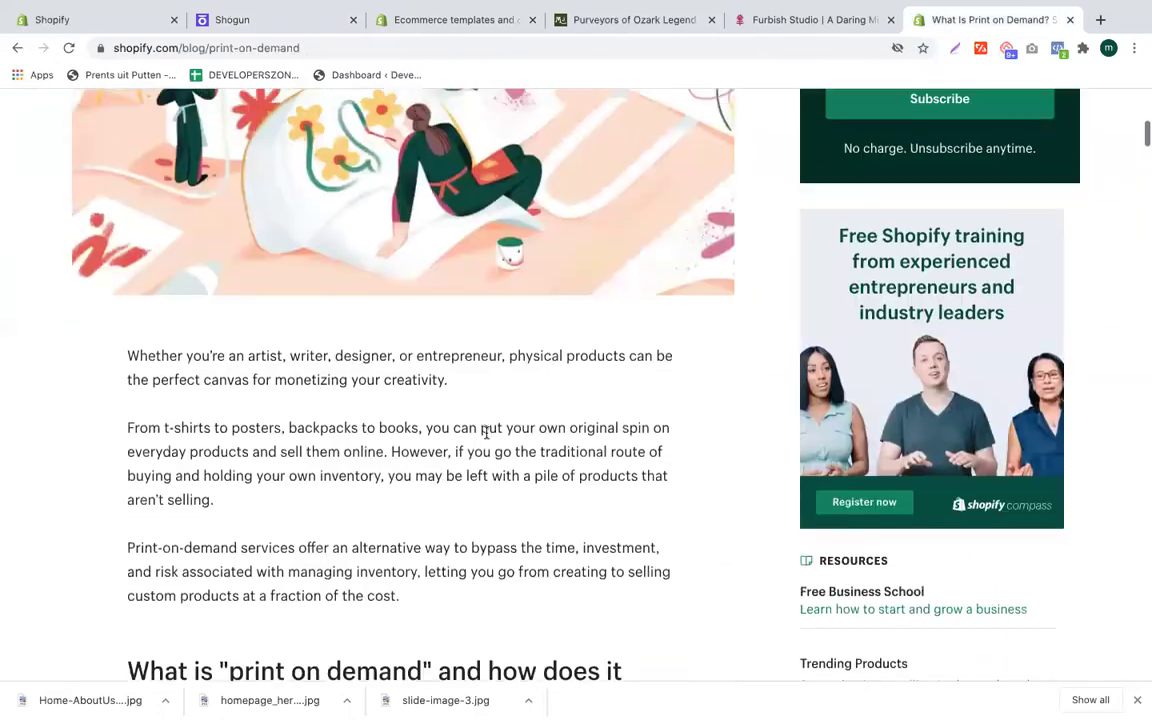
Step: Delete the laptops hero heading and drop a new Heading element into the hero
{"action": "left_click", "coordinate": [310, 25]}
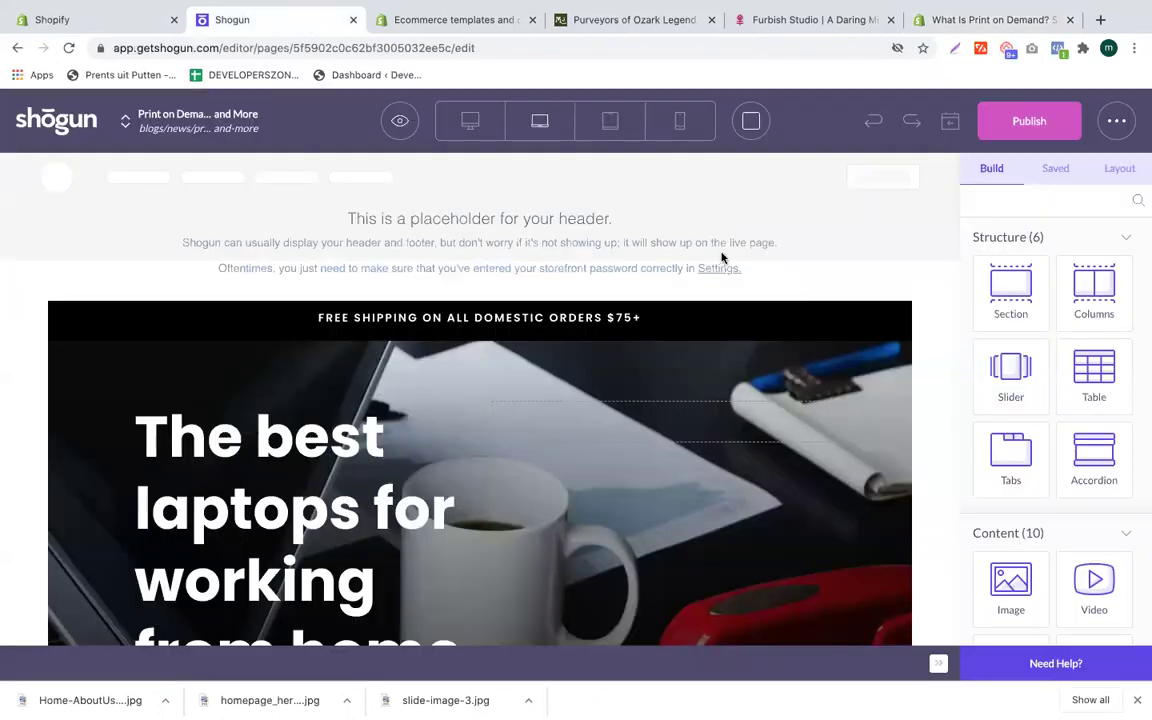
{"action": "scroll", "coordinate": [658, 403], "scroll_direction": "down", "scroll_amount": 2}
{"action": "left_click", "coordinate": [340, 390]}
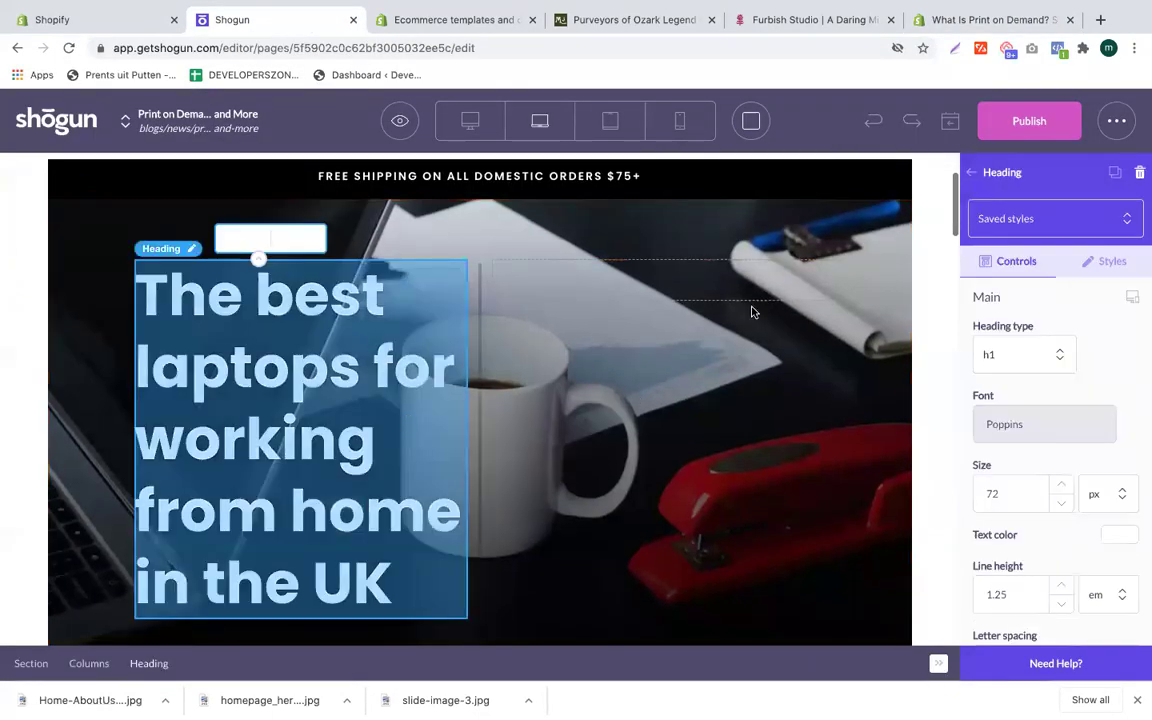
{"action": "left_click", "coordinate": [306, 350]}
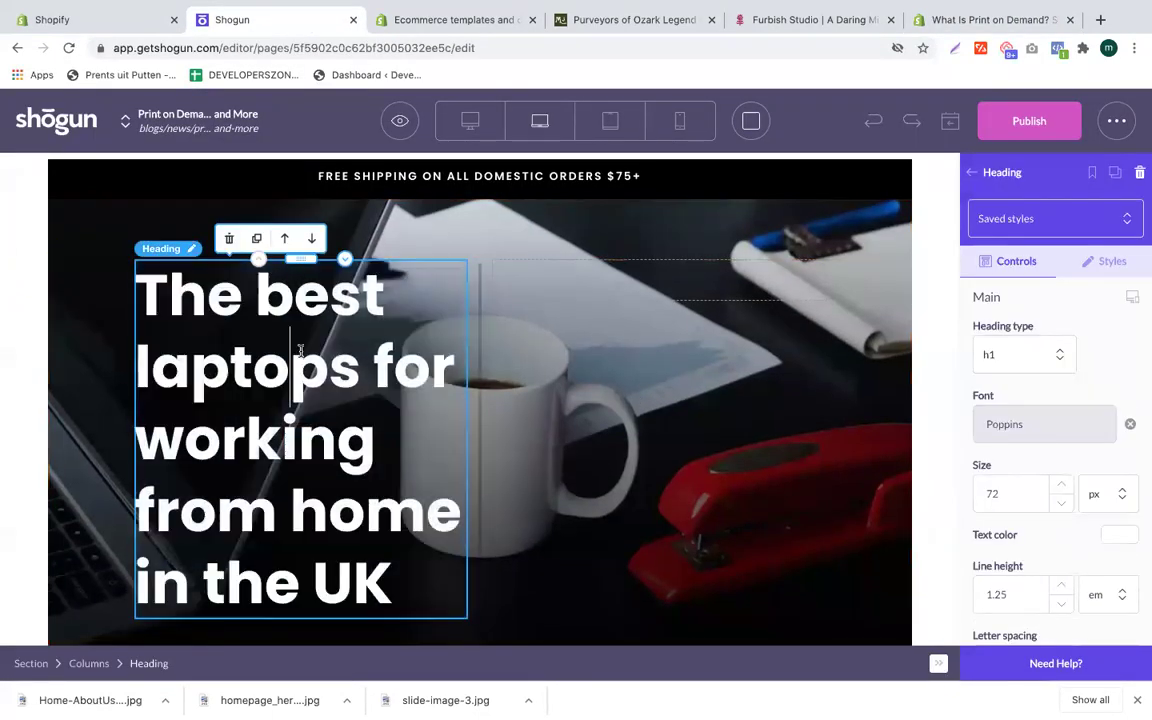
{"action": "left_click", "coordinate": [228, 240]}
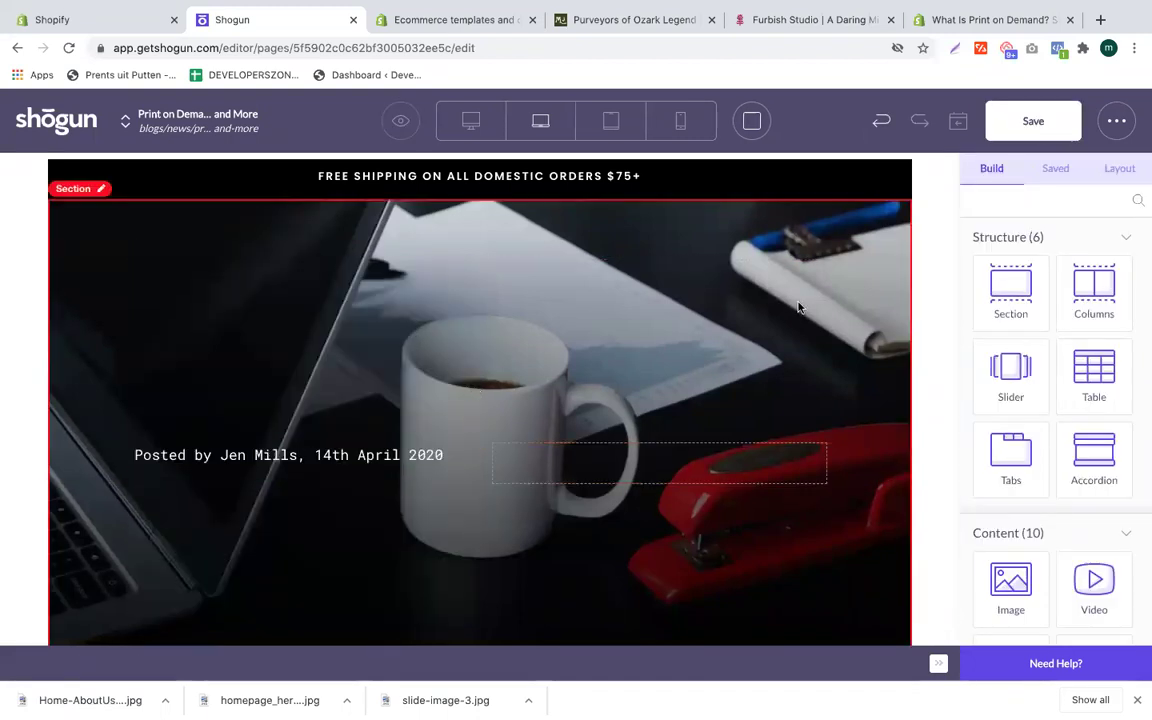
{"action": "scroll", "coordinate": [1063, 449], "scroll_direction": "down", "scroll_amount": 2}
{"action": "scroll", "coordinate": [1063, 449], "scroll_direction": "down", "scroll_amount": 1}
{"action": "left_click_drag", "start_coordinate": [1020, 449], "coordinate": [589, 419]}
Step: Paste the Print on Demand article title into the heading and color it F0E9E9
{"action": "left_click", "coordinate": [965, 19]}
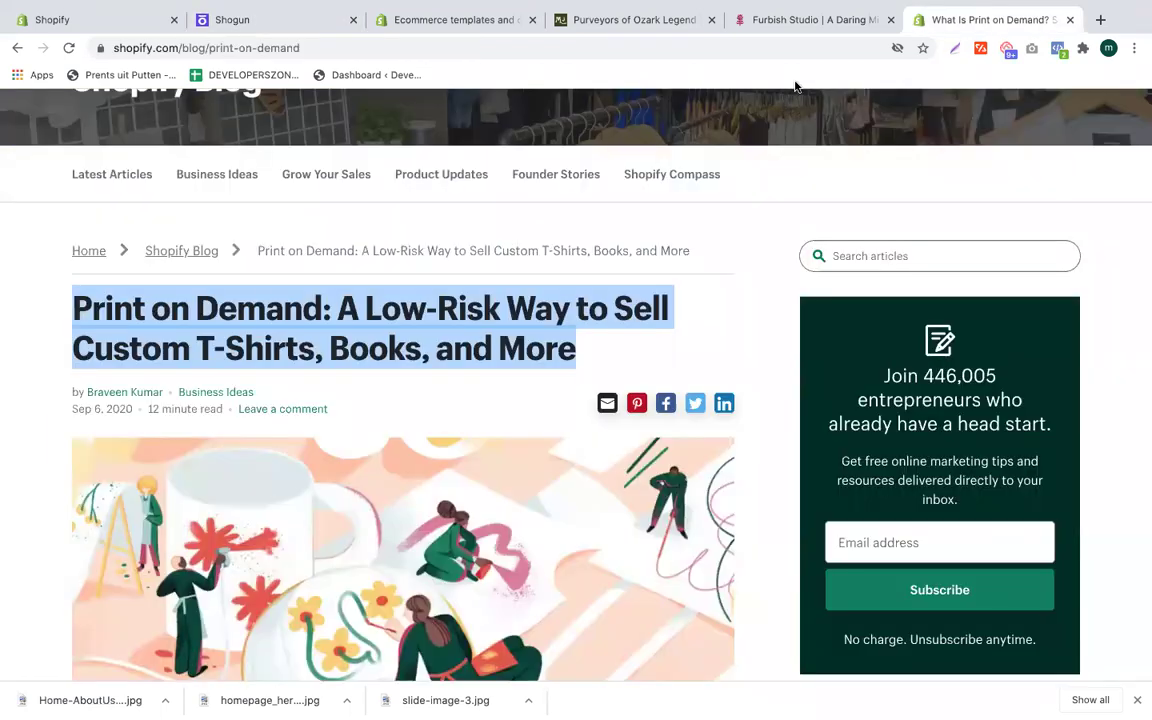
{"action": "right_click", "coordinate": [230, 345]}
{"action": "left_click", "coordinate": [260, 376]}
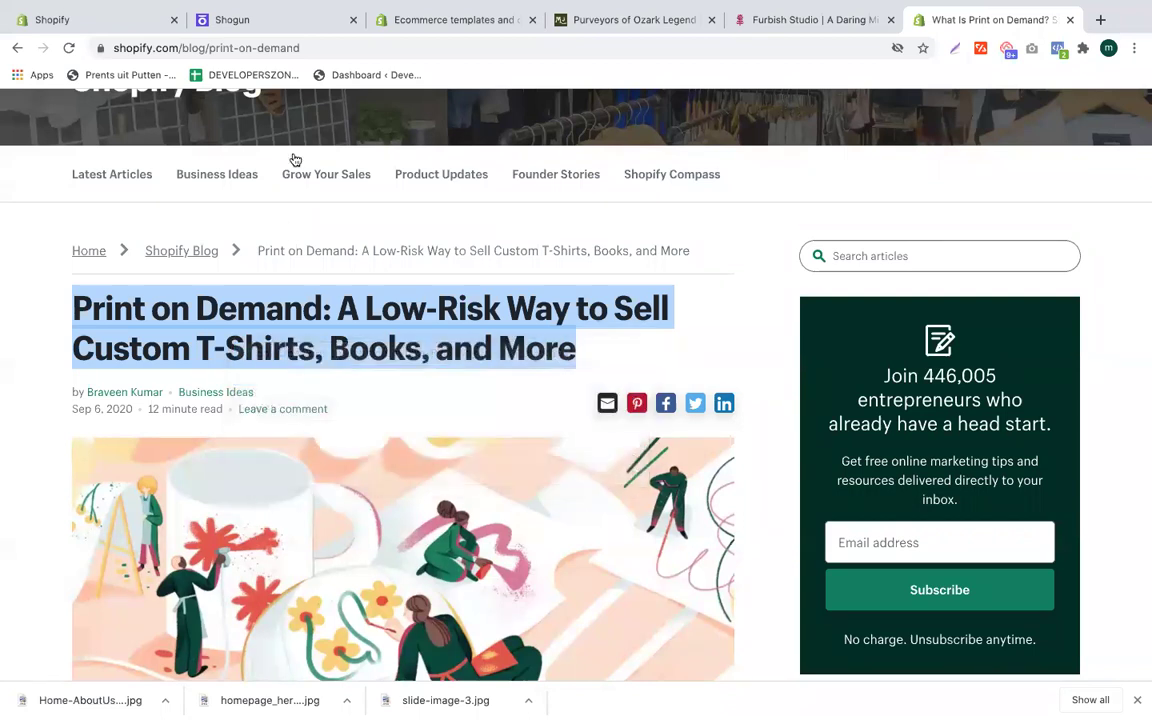
{"action": "left_click", "coordinate": [268, 21]}
{"action": "double_click", "coordinate": [455, 442]}
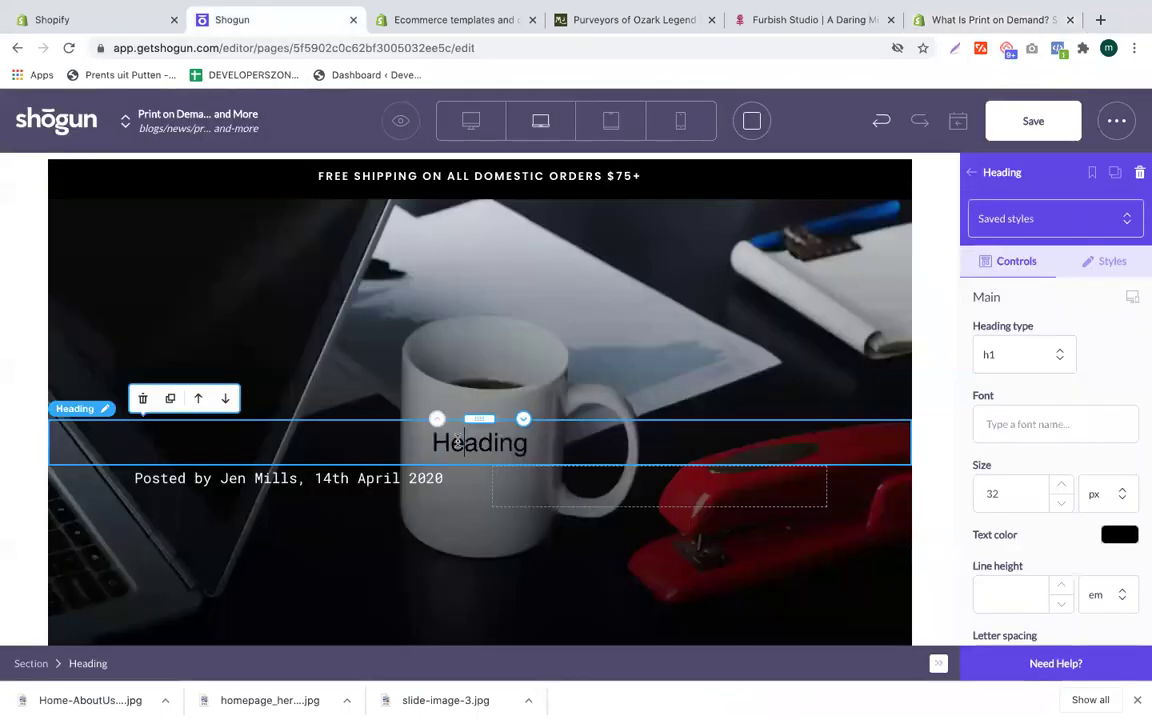
{"action": "key", "text": "ctrl+v"}
{"action": "key", "text": "ctrl+a"}
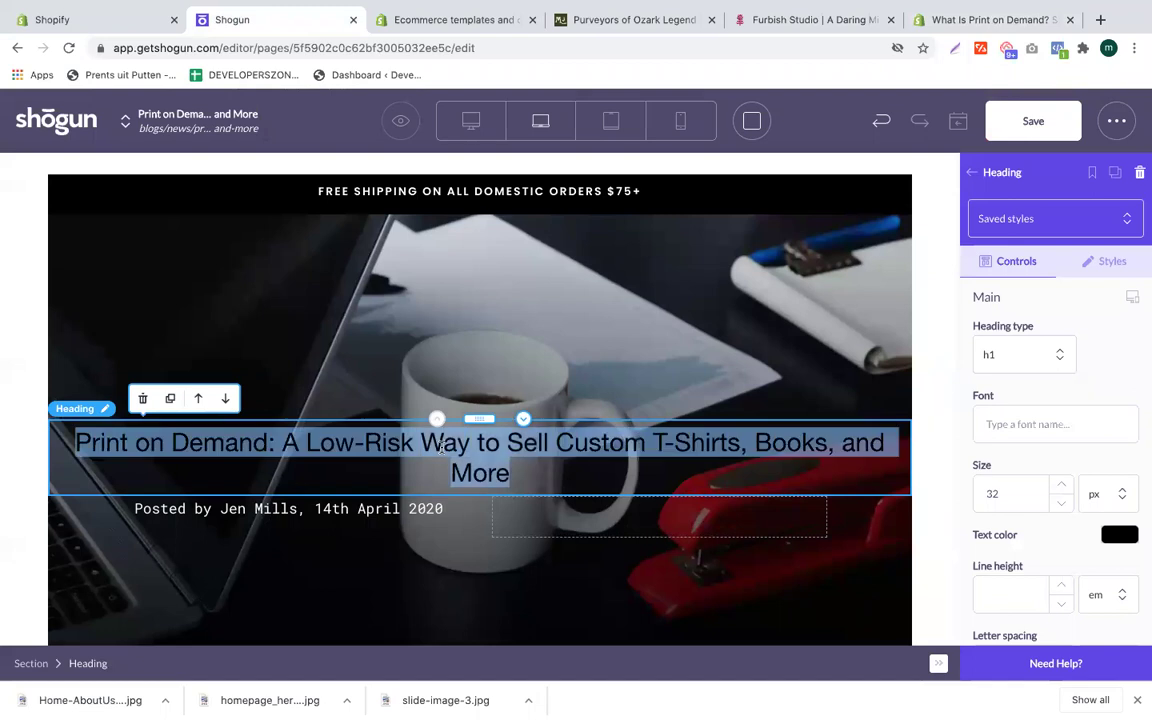
{"action": "left_click", "coordinate": [1119, 534]}
{"action": "scroll", "coordinate": [997, 500], "scroll_direction": "down", "scroll_amount": 3}
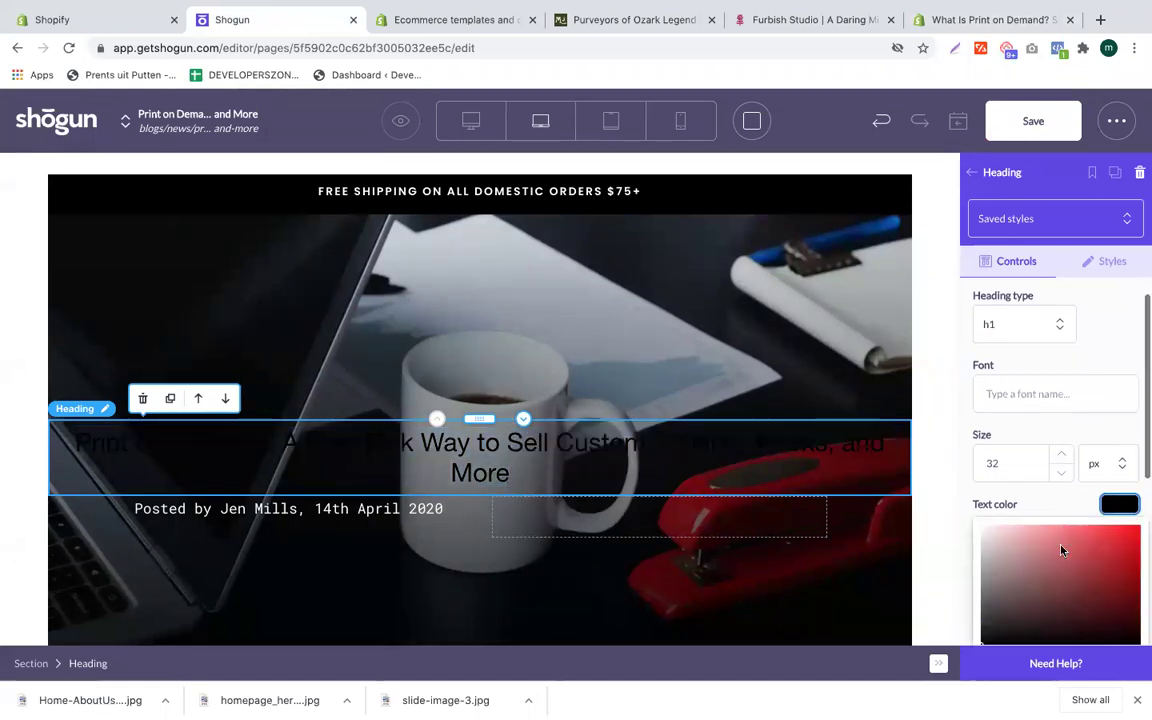
{"action": "left_click", "coordinate": [985, 433]}
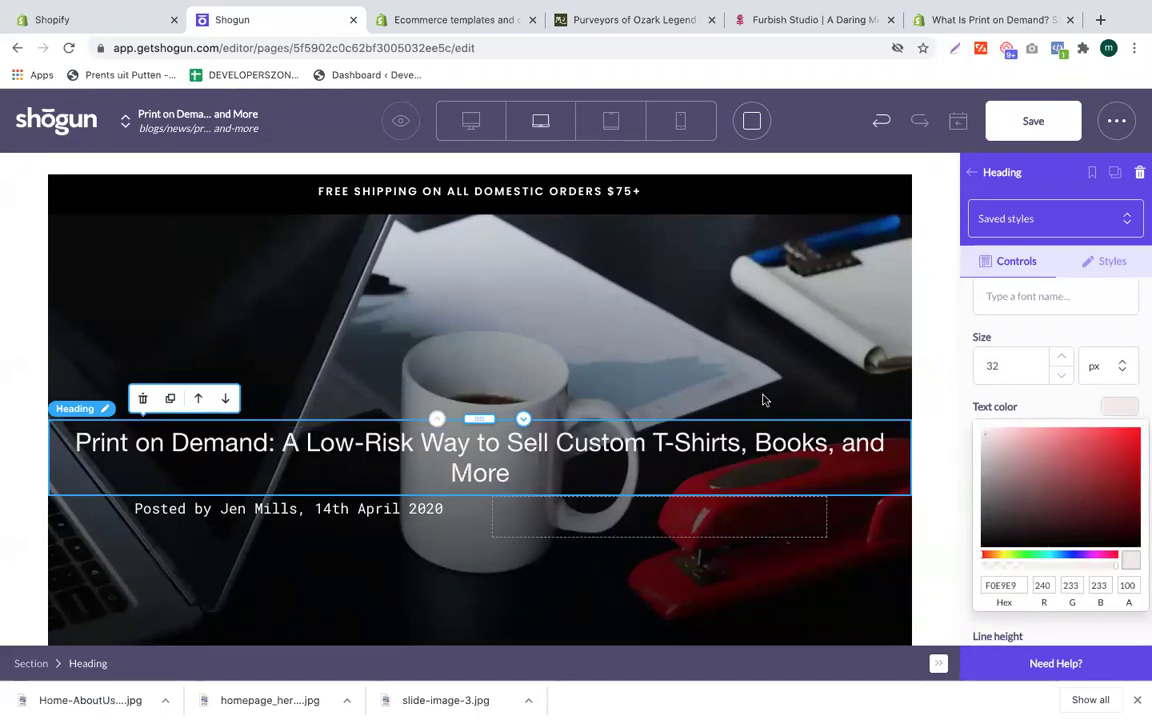
Step: Replace the author's name in the byline under the heading
{"action": "scroll", "coordinate": [673, 356], "scroll_direction": "down", "scroll_amount": 2}
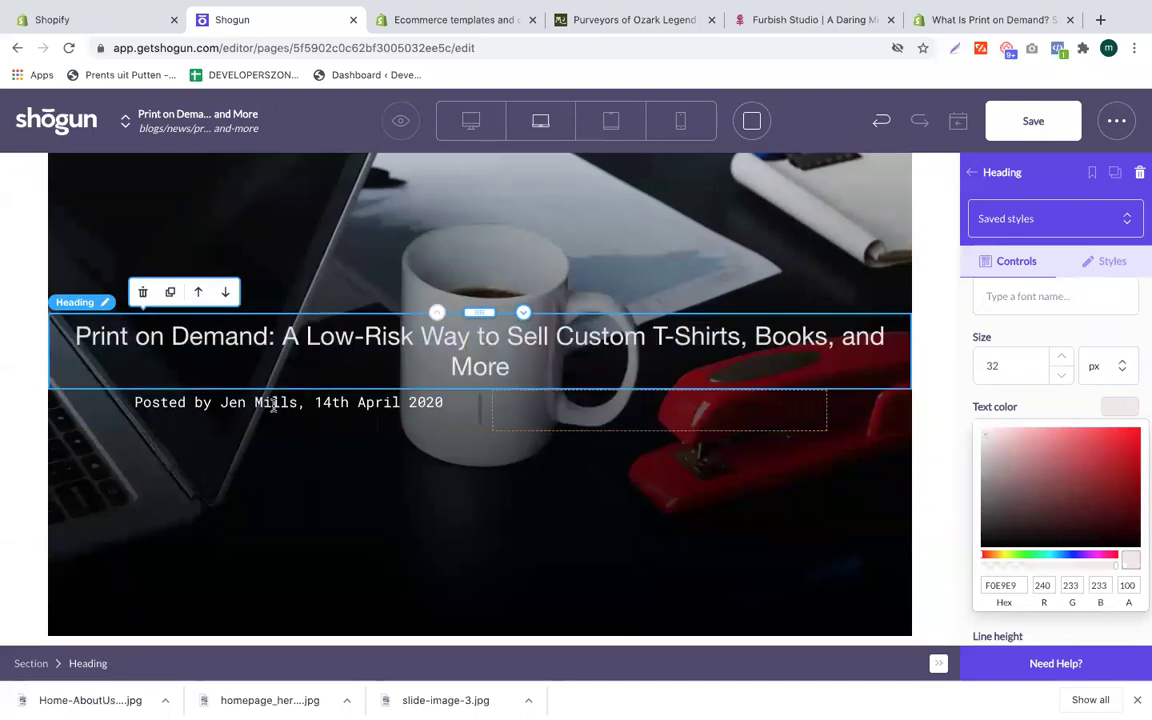
{"action": "left_click", "coordinate": [232, 404]}
{"action": "double_click", "coordinate": [232, 404]}
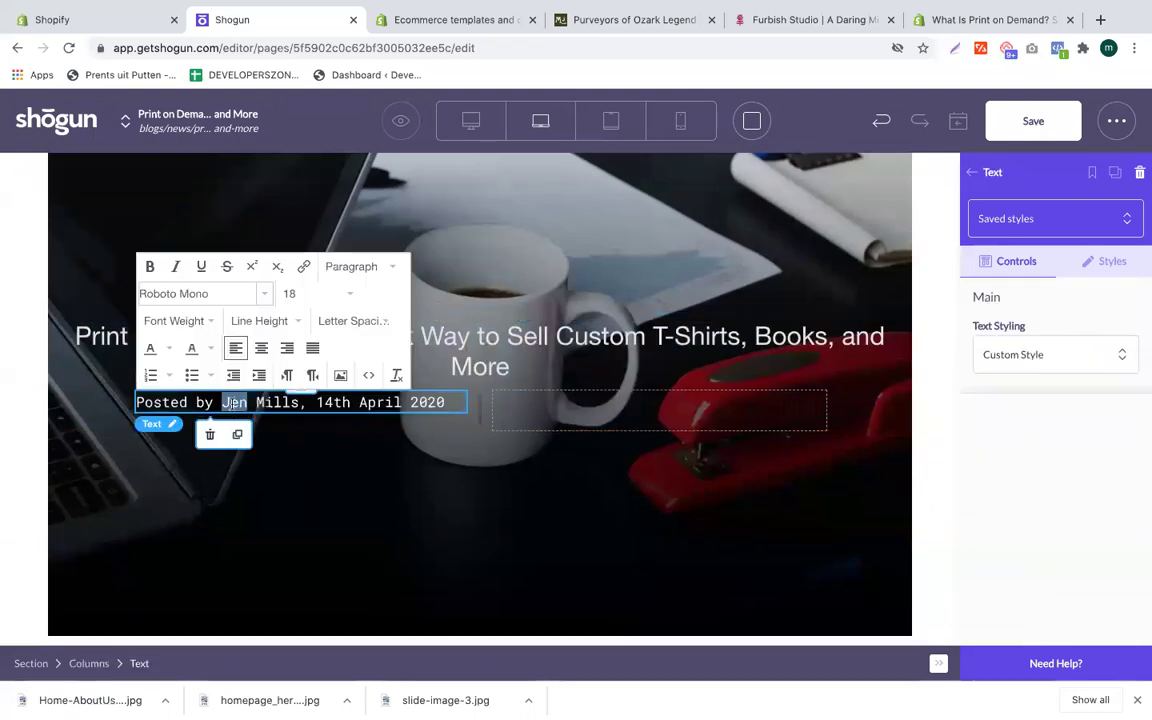
{"action": "type", "text": "Minhazul"}
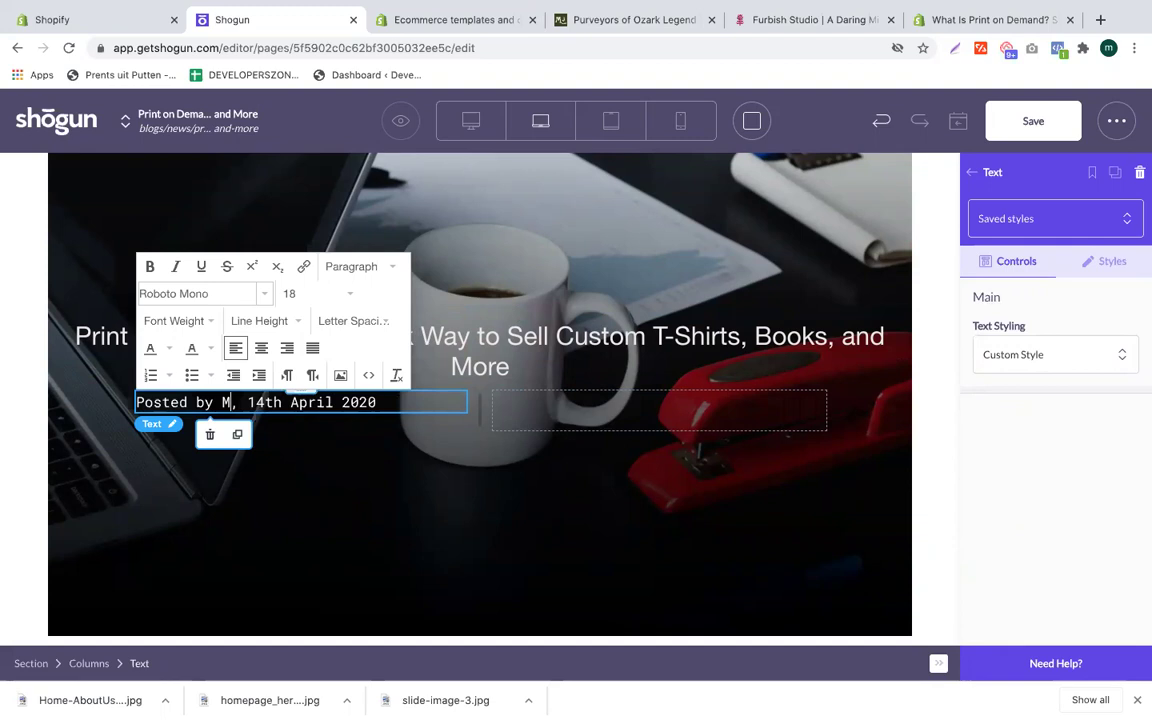
{"action": "type", "text": "f"}
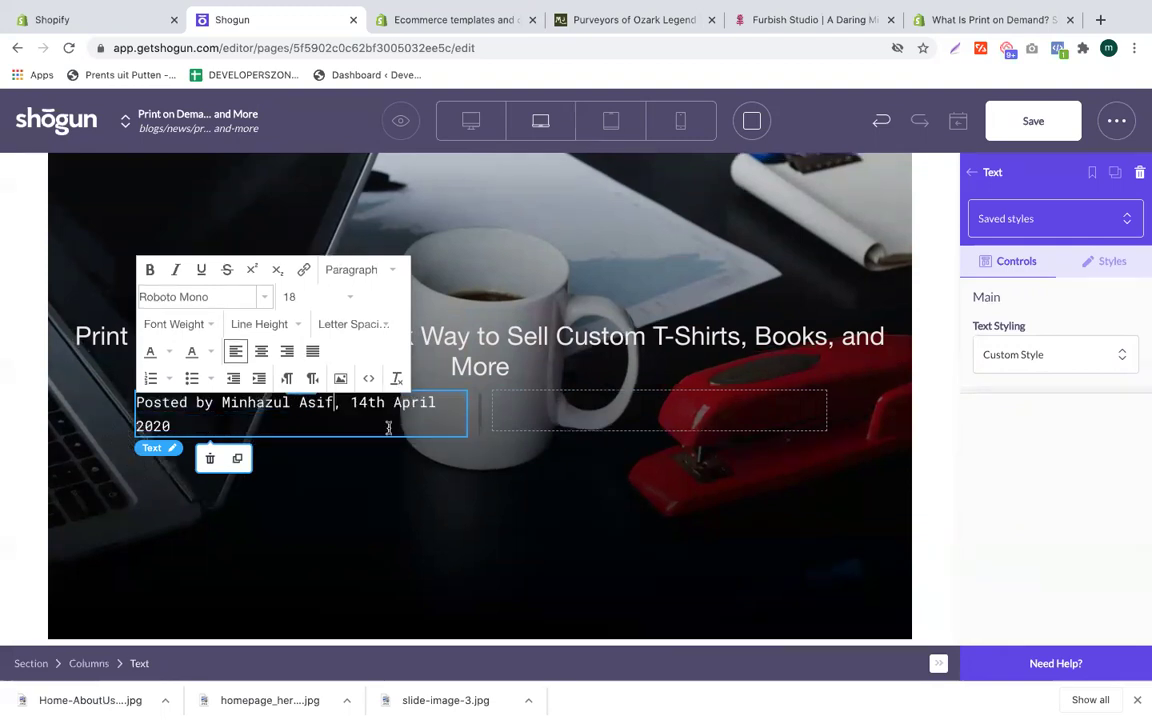
{"action": "left_click", "coordinate": [548, 477]}
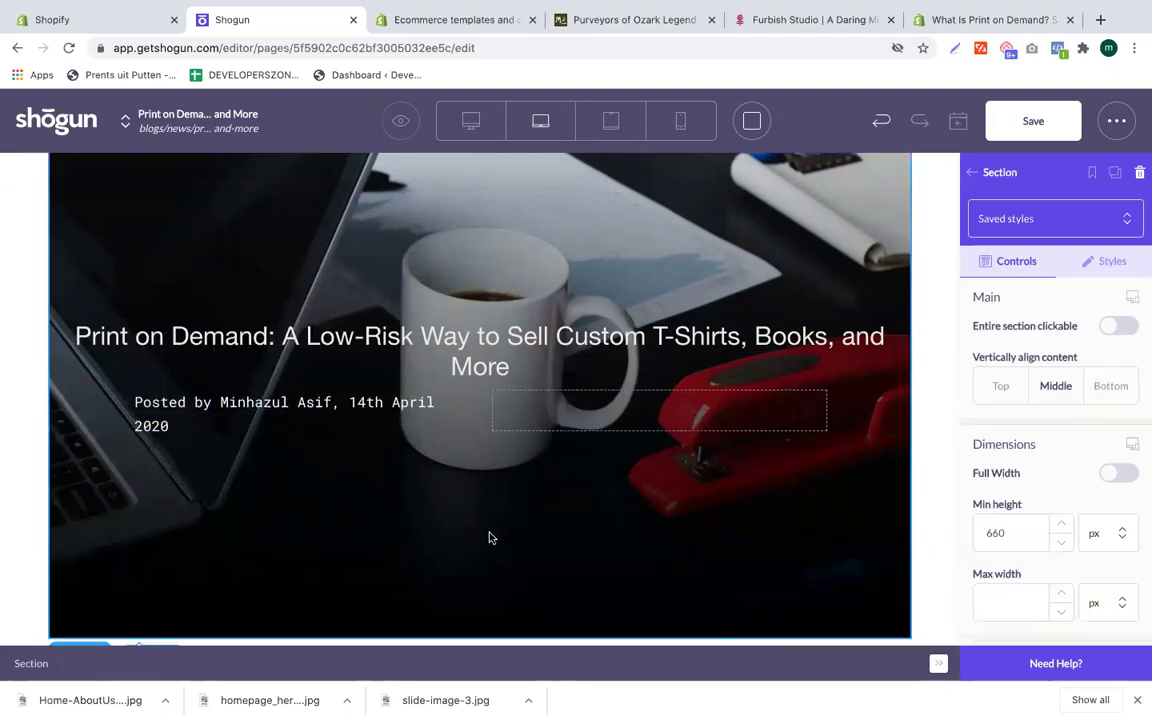
{"action": "scroll", "coordinate": [548, 477], "scroll_direction": "down", "scroll_amount": 5}
{"action": "scroll", "coordinate": [495, 471], "scroll_direction": "down", "scroll_amount": 5}
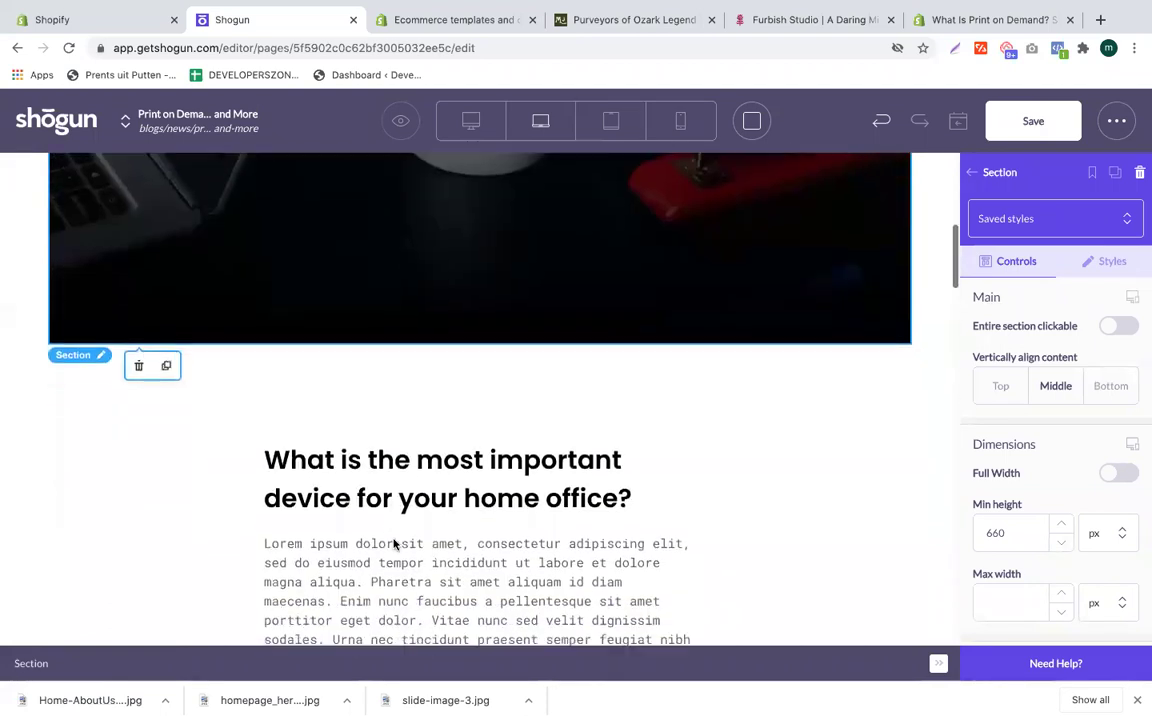
Step: Save the article's header illustration as the what-is-print-on-demand JPEG
{"action": "left_click", "coordinate": [941, 30]}
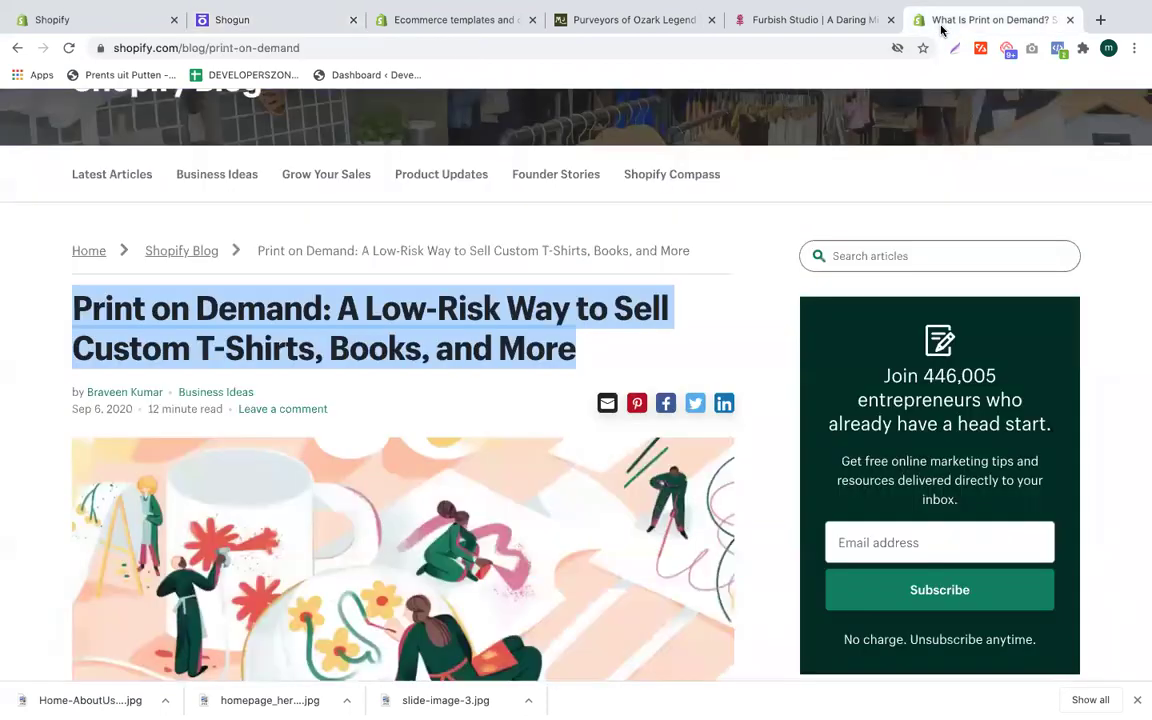
{"action": "scroll", "coordinate": [373, 403], "scroll_direction": "down", "scroll_amount": 4}
{"action": "scroll", "coordinate": [354, 276], "scroll_direction": "up", "scroll_amount": 2}
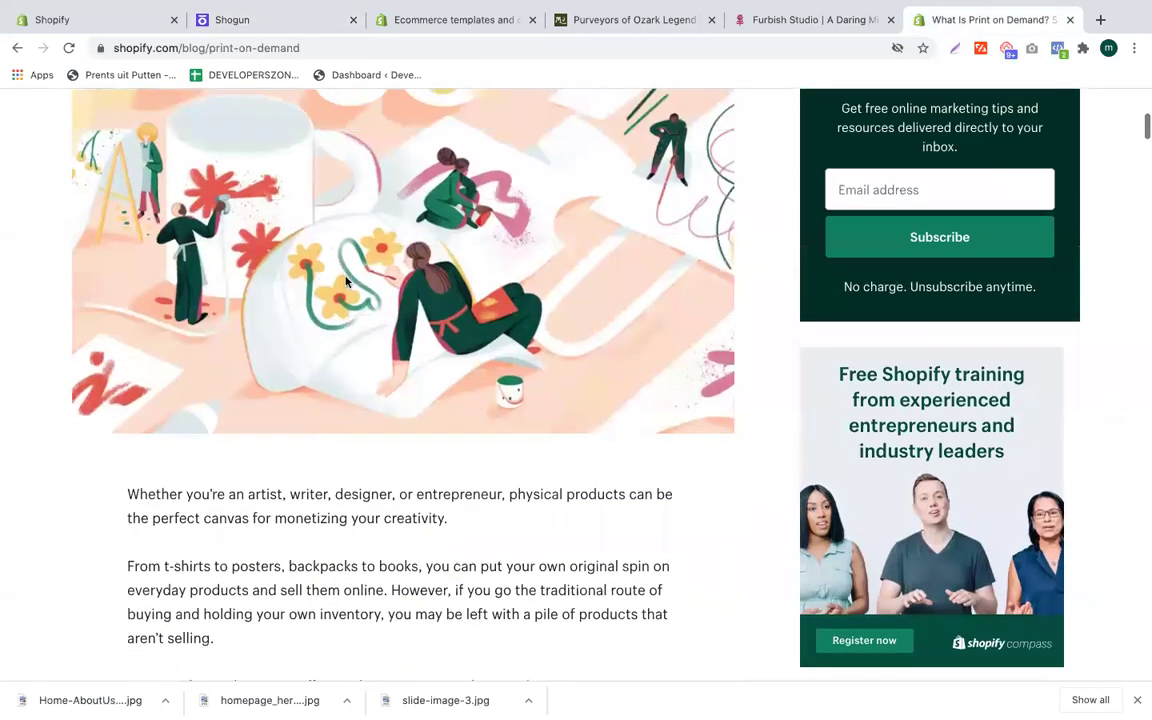
{"action": "right_click", "coordinate": [350, 280]}
{"action": "left_click", "coordinate": [386, 304]}
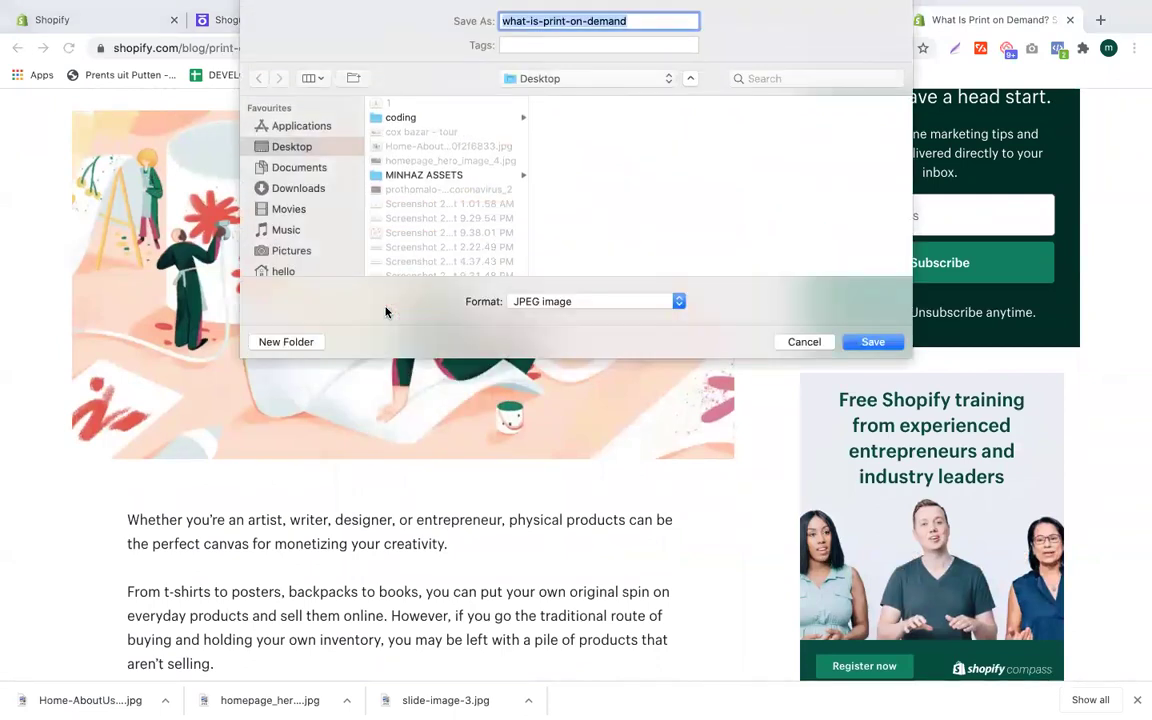
{"action": "key", "text": "Return"}
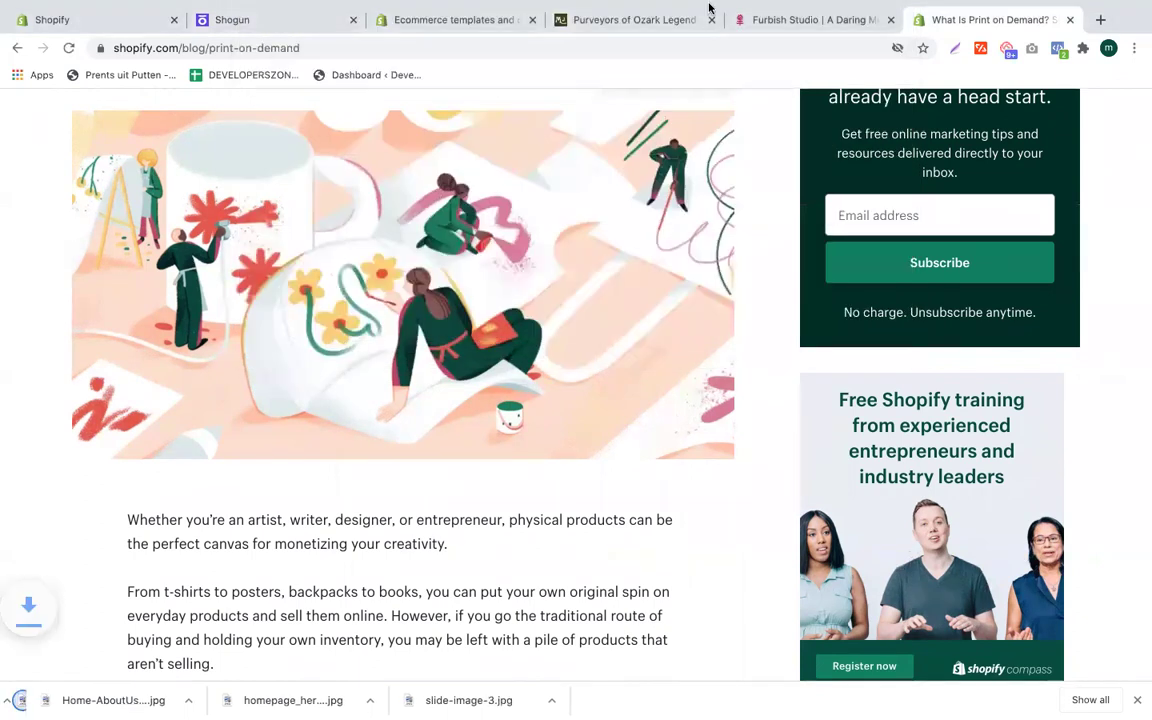
{"action": "left_click", "coordinate": [646, 29]}
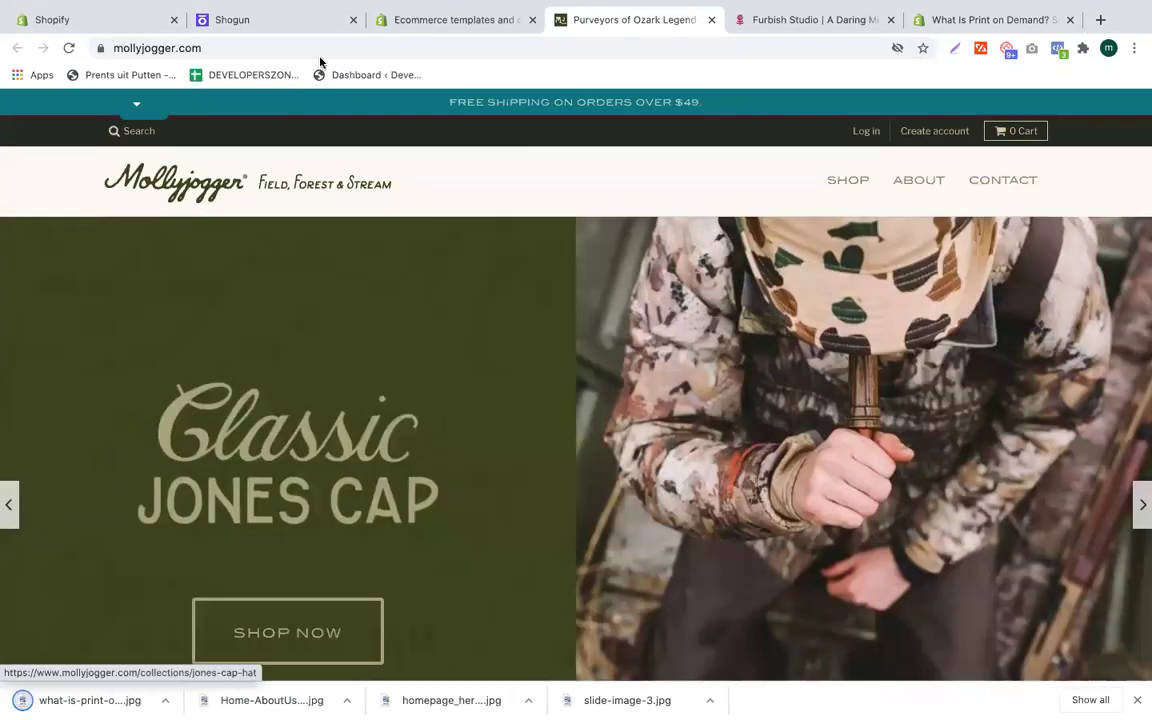
{"action": "left_click", "coordinate": [237, 31]}
Step: Upload the downloaded print-on-demand illustration as the hero background image
{"action": "scroll", "coordinate": [663, 496], "scroll_direction": "up", "scroll_amount": 6}
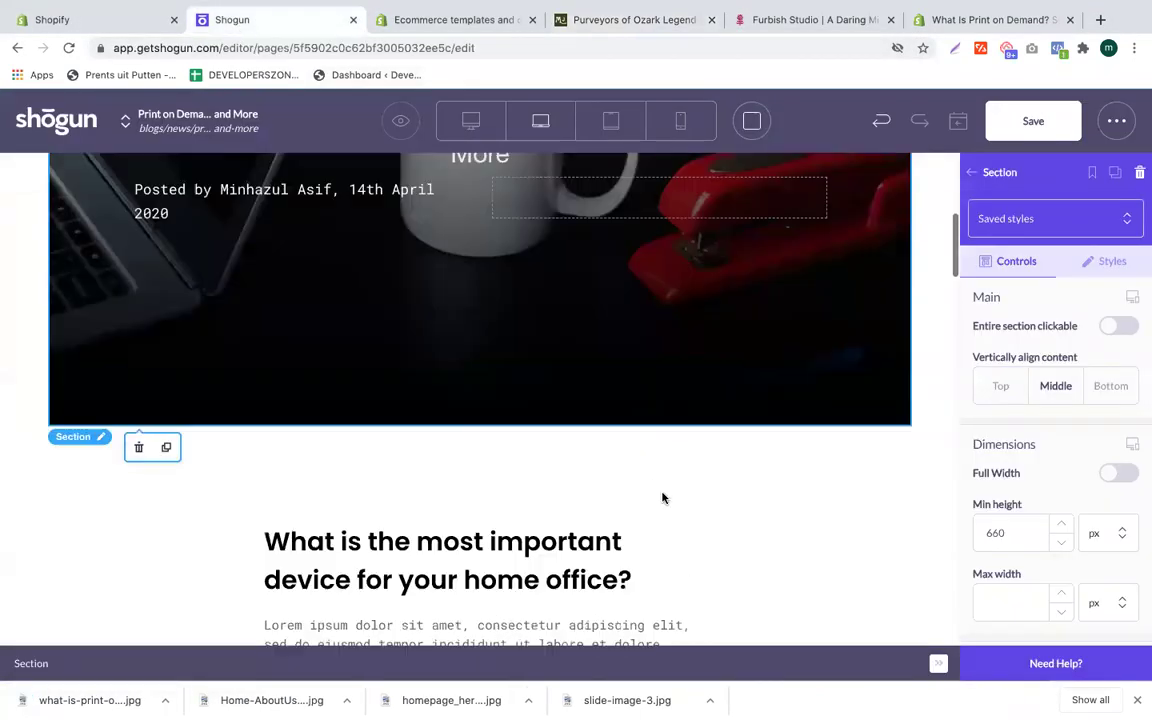
{"action": "scroll", "coordinate": [533, 321], "scroll_direction": "up", "scroll_amount": 3}
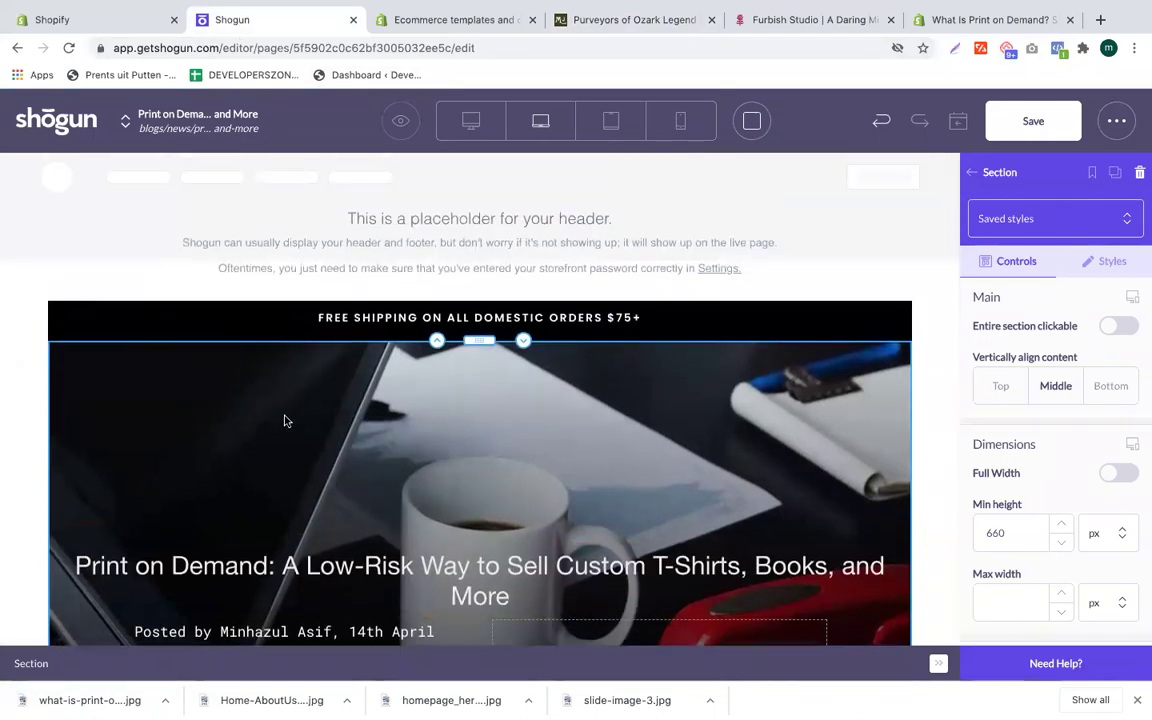
{"action": "scroll", "coordinate": [1044, 406], "scroll_direction": "down", "scroll_amount": 7}
{"action": "scroll", "coordinate": [1123, 418], "scroll_direction": "up", "scroll_amount": 3}
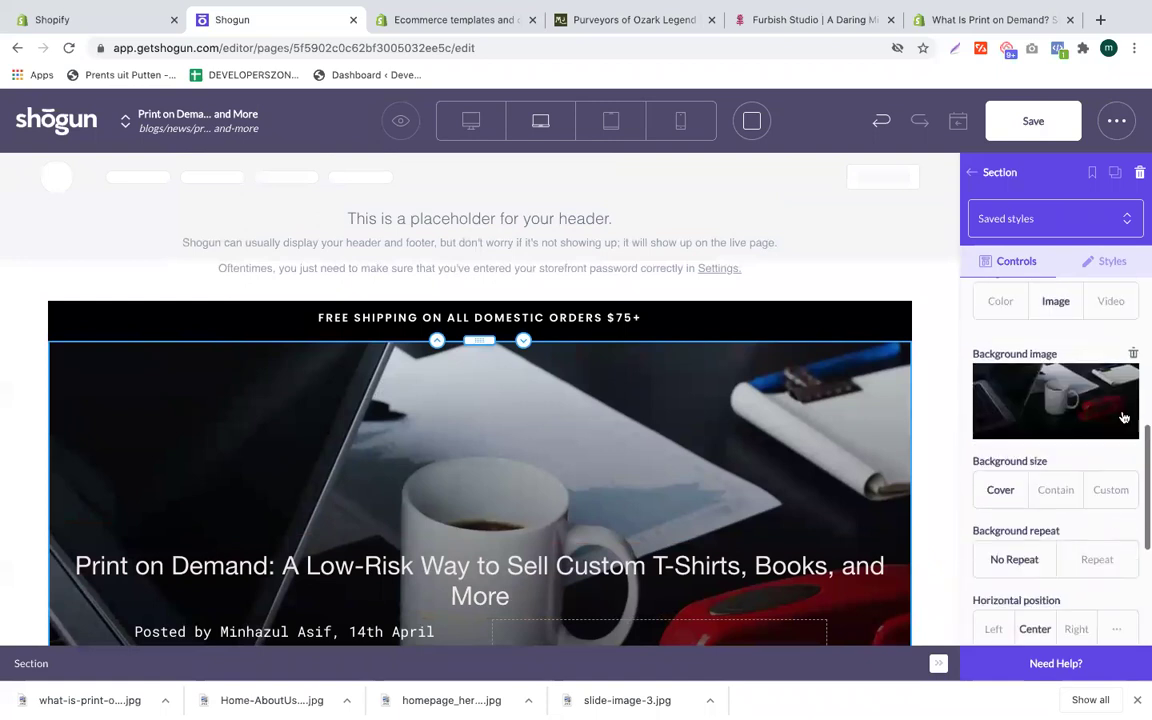
{"action": "left_click", "coordinate": [1091, 416]}
{"action": "left_click_drag", "start_coordinate": [62, 689], "coordinate": [539, 420]}
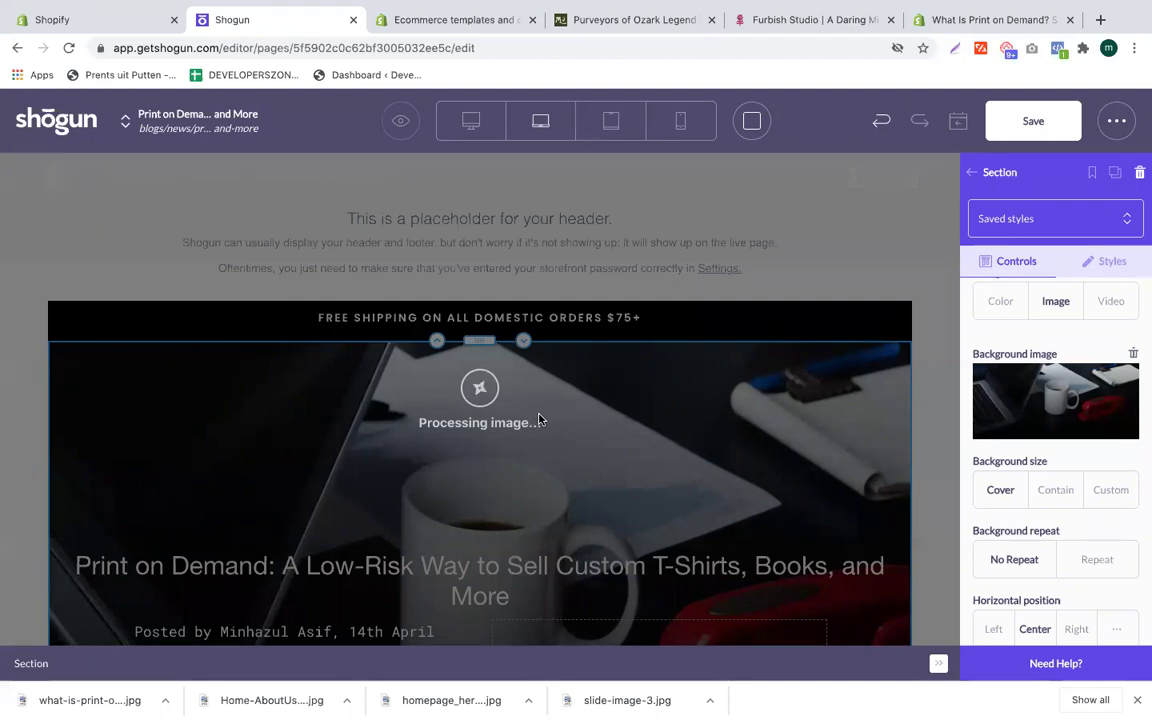
Step: Make the hero heading text nearly black
{"action": "scroll", "coordinate": [743, 429], "scroll_direction": "down", "scroll_amount": 4}
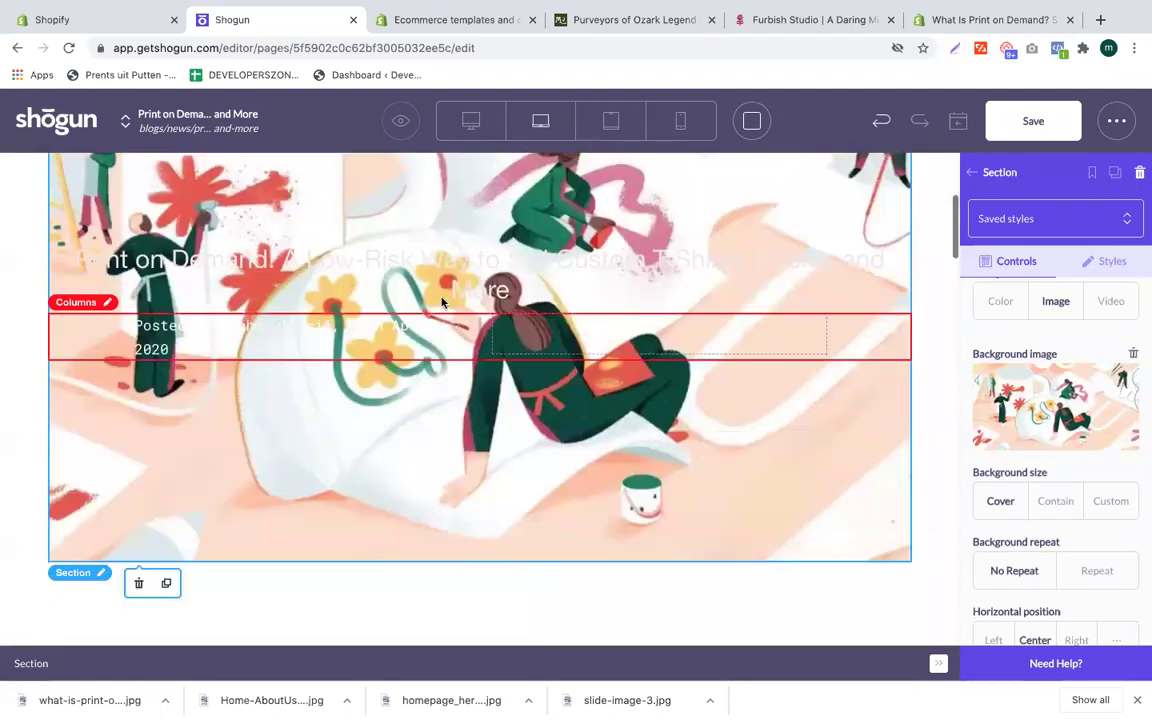
{"action": "left_click", "coordinate": [444, 292]}
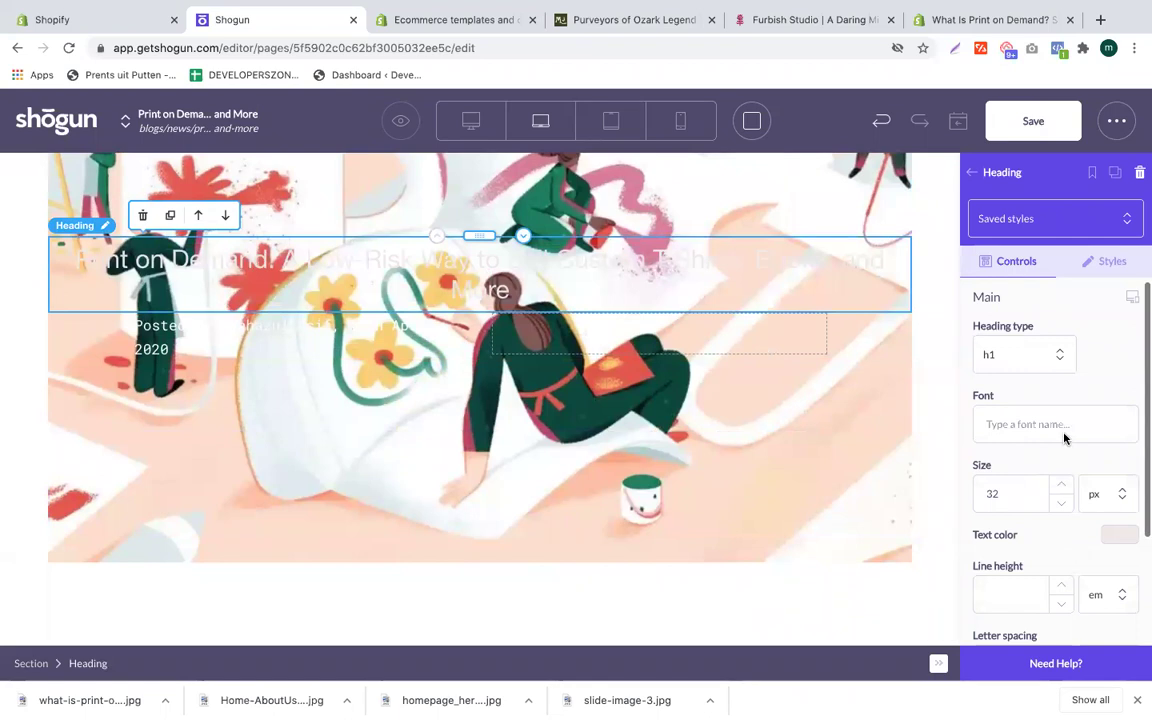
{"action": "scroll", "coordinate": [1064, 450], "scroll_direction": "down", "scroll_amount": 1}
{"action": "left_click", "coordinate": [1115, 437]}
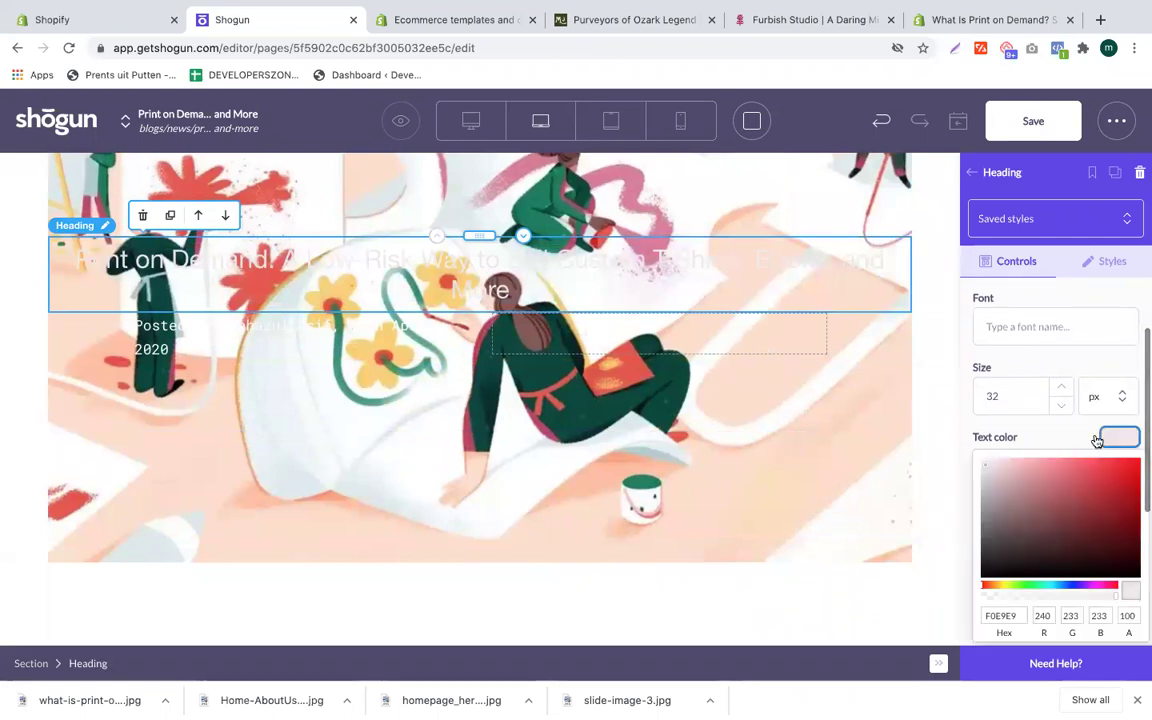
{"action": "left_click", "coordinate": [1119, 571]}
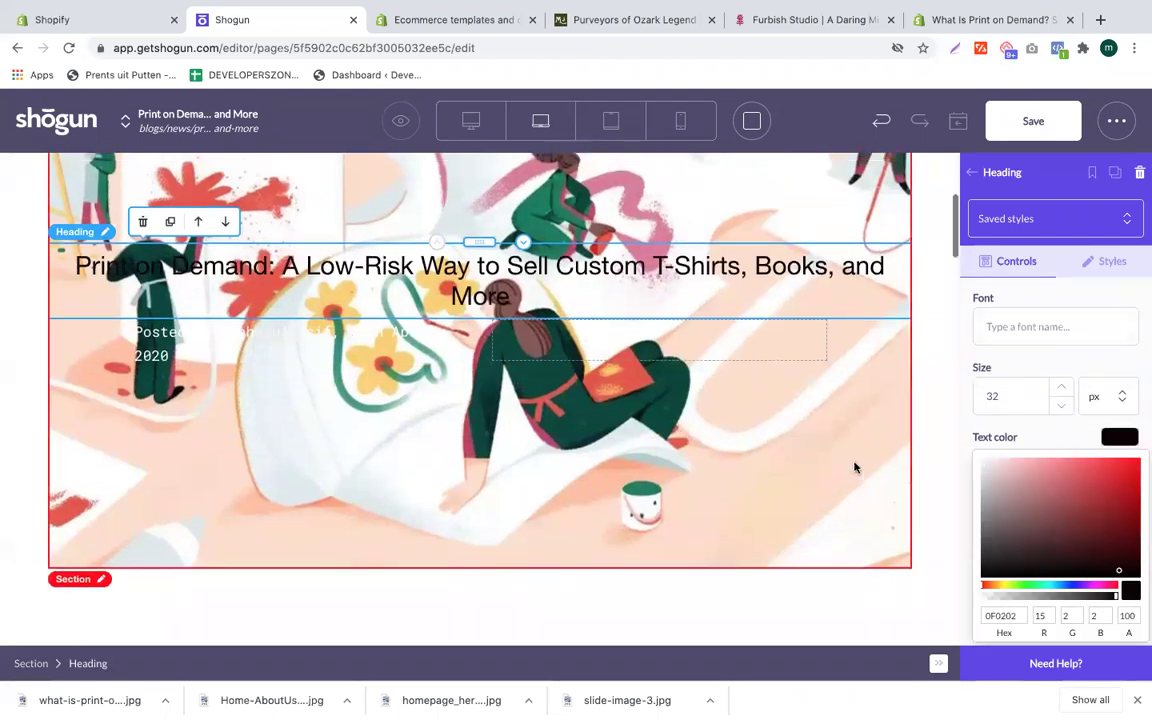
Step: Give the hero section a dark maroon 320A0A overlay at 0.7 opacity
{"action": "scroll", "coordinate": [855, 467], "scroll_direction": "up", "scroll_amount": 3}
{"action": "left_click", "coordinate": [62, 285]}
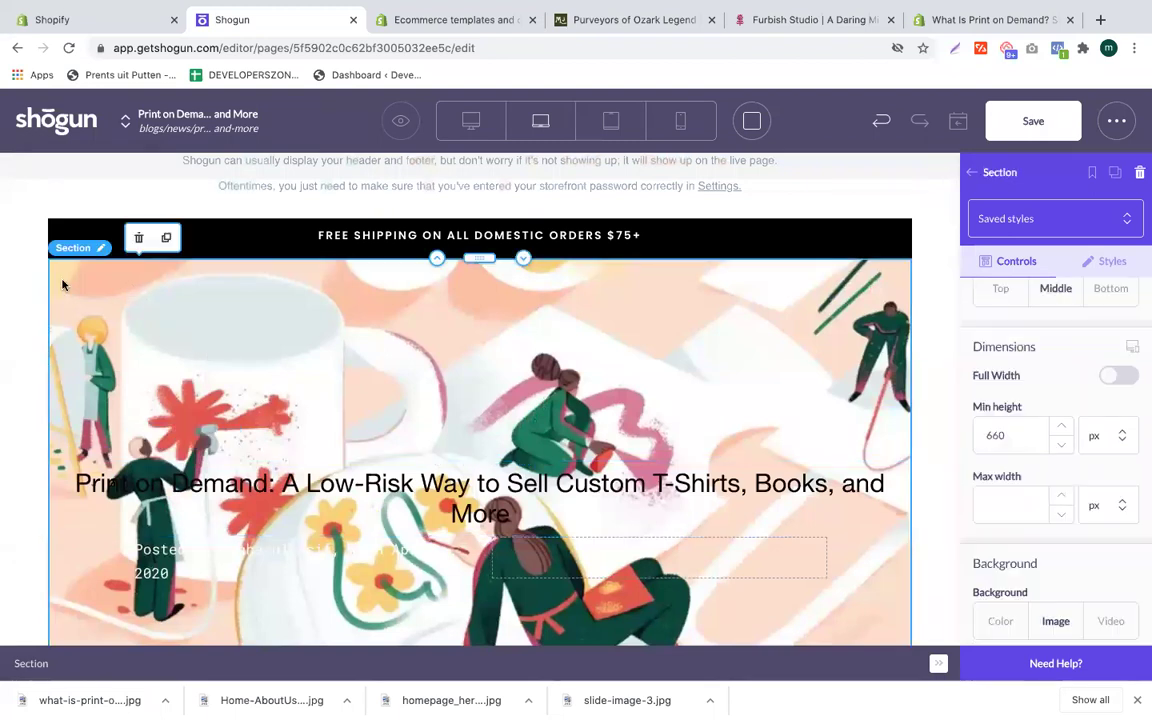
{"action": "scroll", "coordinate": [1095, 555], "scroll_direction": "down", "scroll_amount": 5}
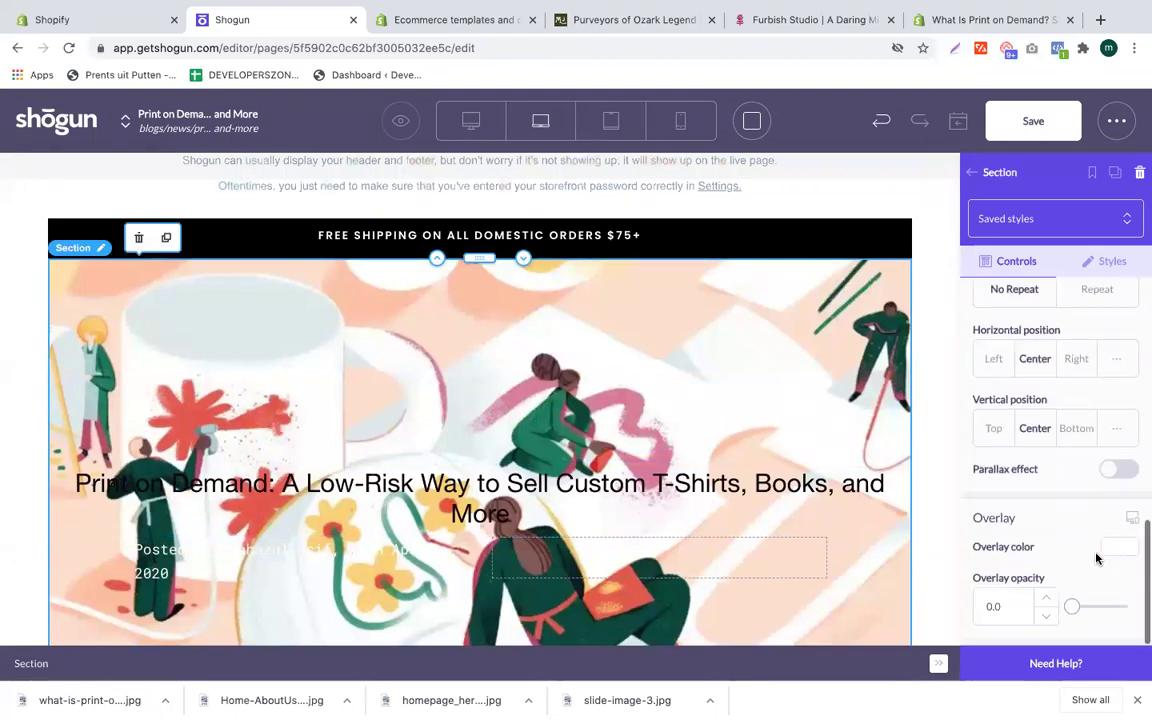
{"action": "left_click", "coordinate": [1125, 551]}
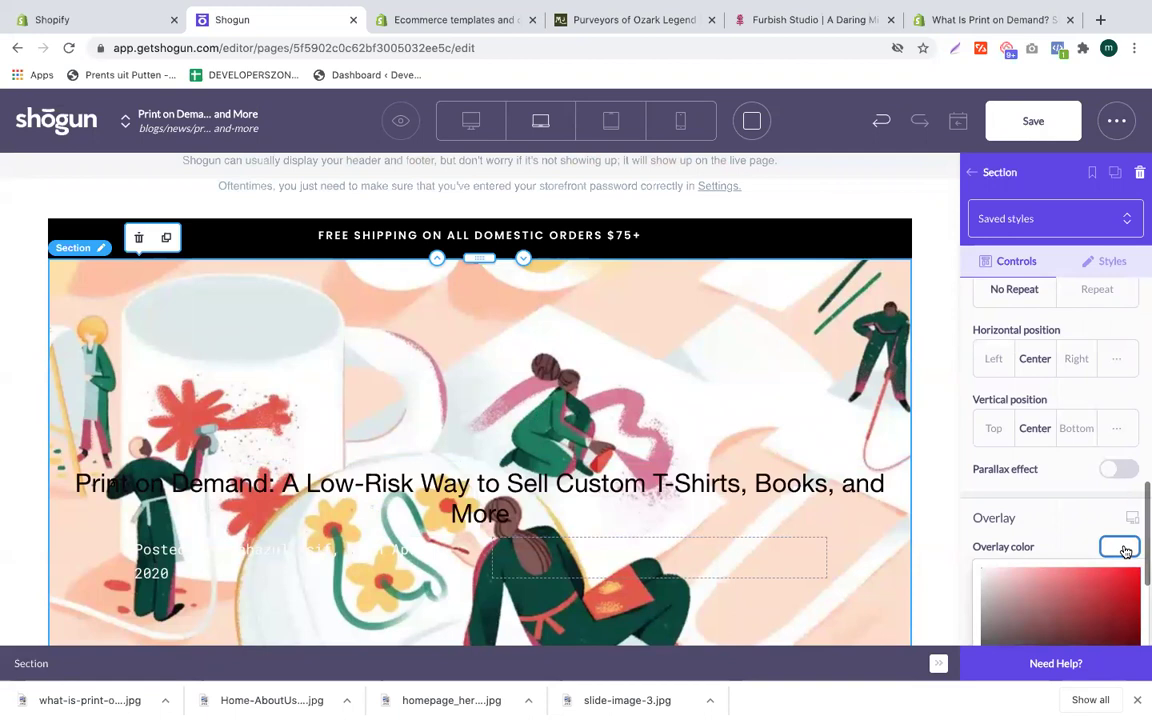
{"action": "scroll", "coordinate": [1110, 510], "scroll_direction": "down", "scroll_amount": 2}
{"action": "left_click", "coordinate": [1110, 492]}
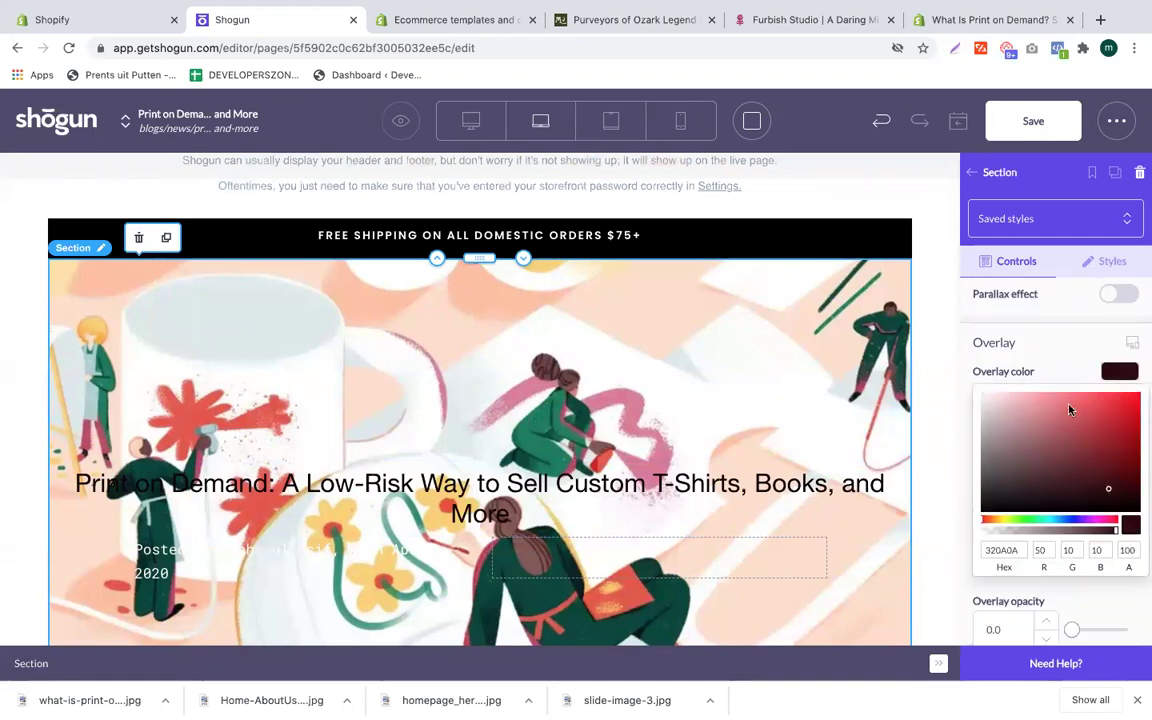
{"action": "left_click", "coordinate": [1112, 371]}
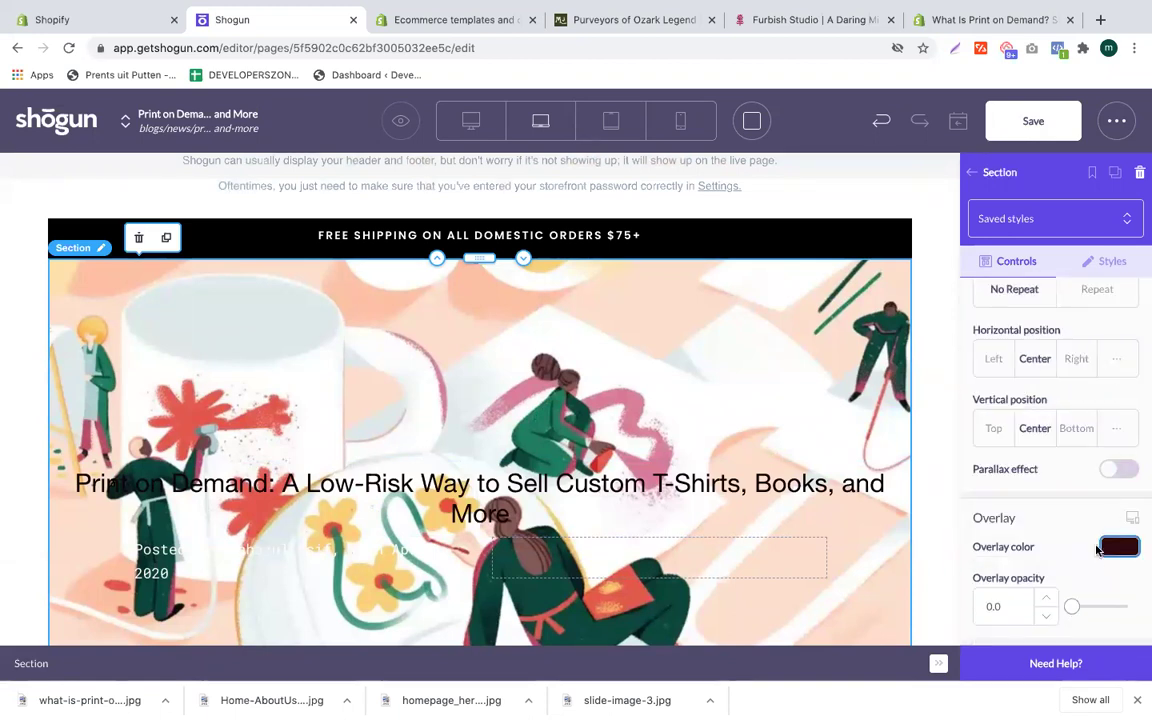
{"action": "left_click_drag", "start_coordinate": [1073, 608], "coordinate": [1110, 610]}
Step: Recolor the hero heading text pale pink
{"action": "scroll", "coordinate": [447, 491], "scroll_direction": "down", "scroll_amount": 3}
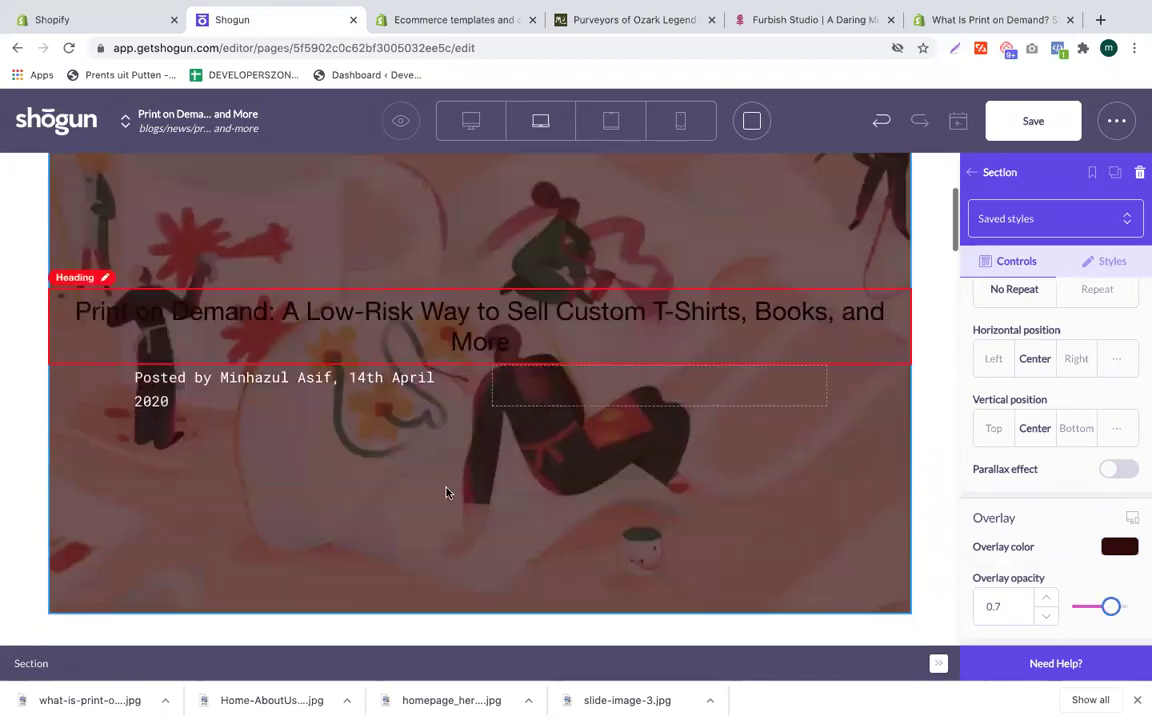
{"action": "left_click", "coordinate": [433, 248]}
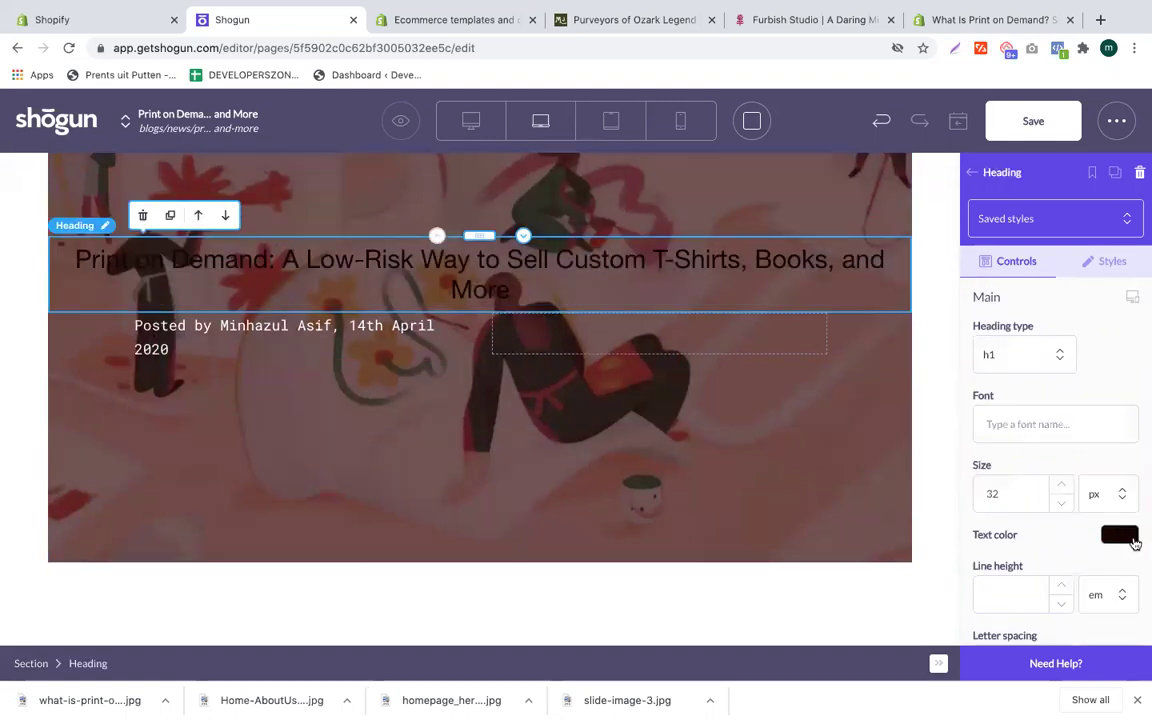
{"action": "left_click", "coordinate": [1125, 537]}
{"action": "left_click", "coordinate": [1011, 565]}
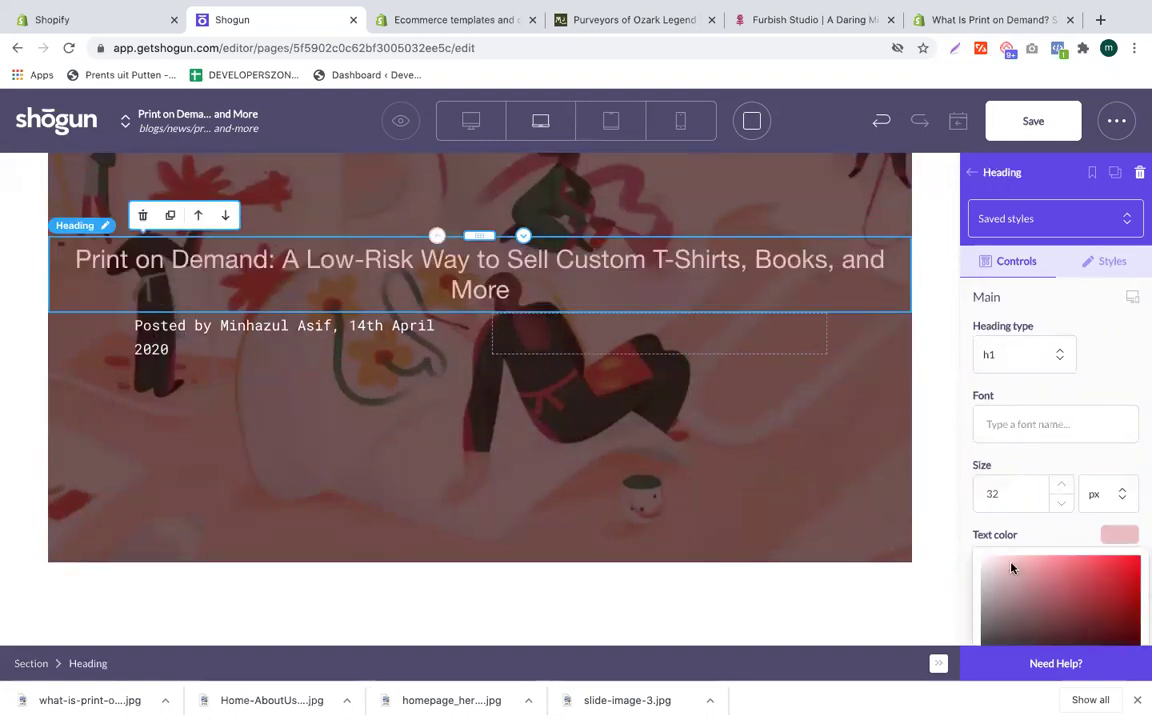
{"action": "left_click", "coordinate": [935, 443]}
Step: Replace the home office device heading with the blog's 'What is print on demand' heading
{"action": "scroll", "coordinate": [576, 391], "scroll_direction": "down", "scroll_amount": 3}
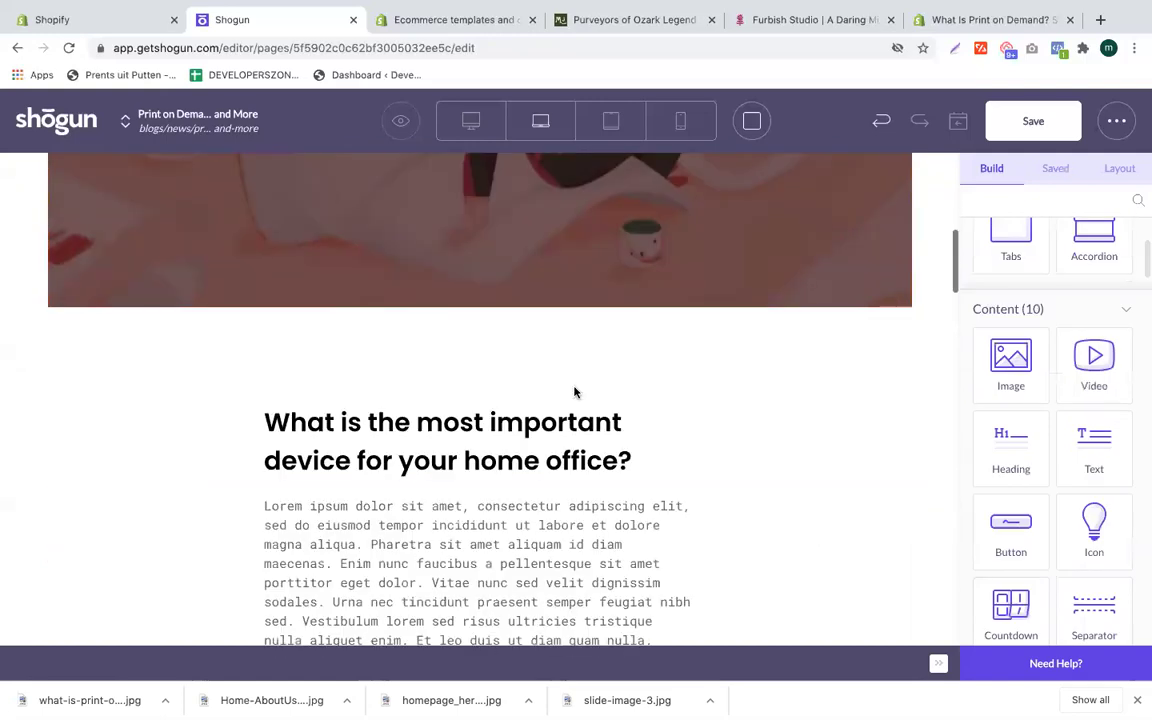
{"action": "left_click", "coordinate": [952, 18]}
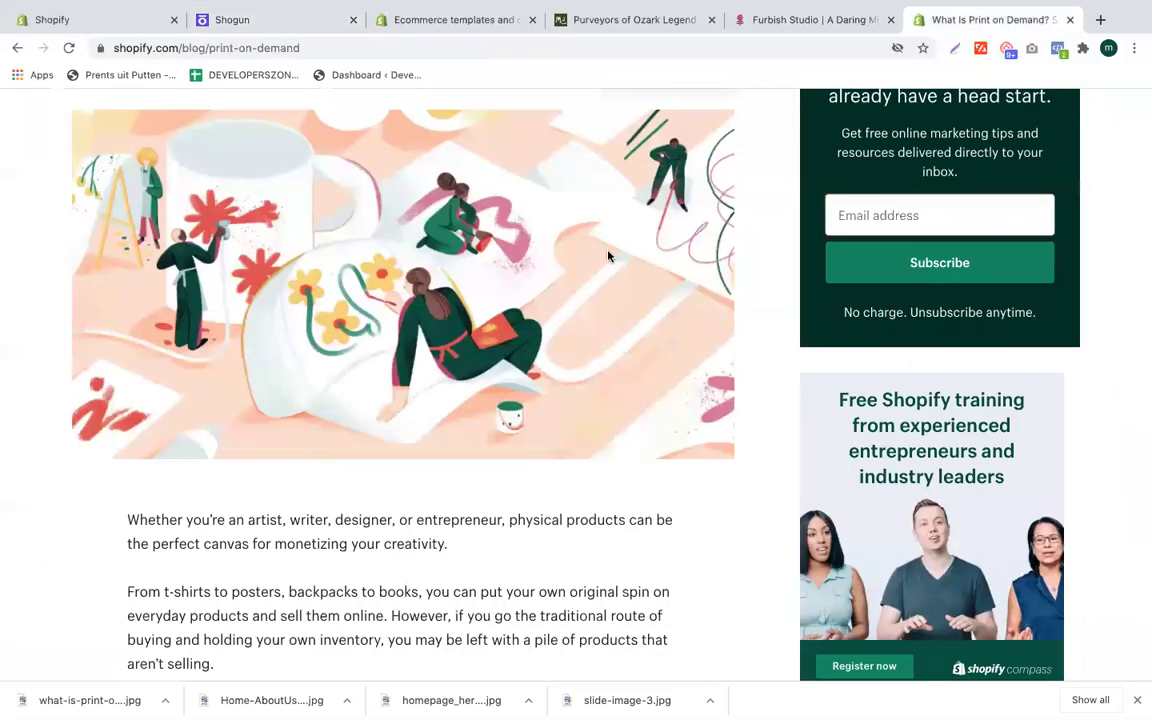
{"action": "scroll", "coordinate": [560, 258], "scroll_direction": "down", "scroll_amount": 3}
{"action": "scroll", "coordinate": [550, 265], "scroll_direction": "down", "scroll_amount": 2}
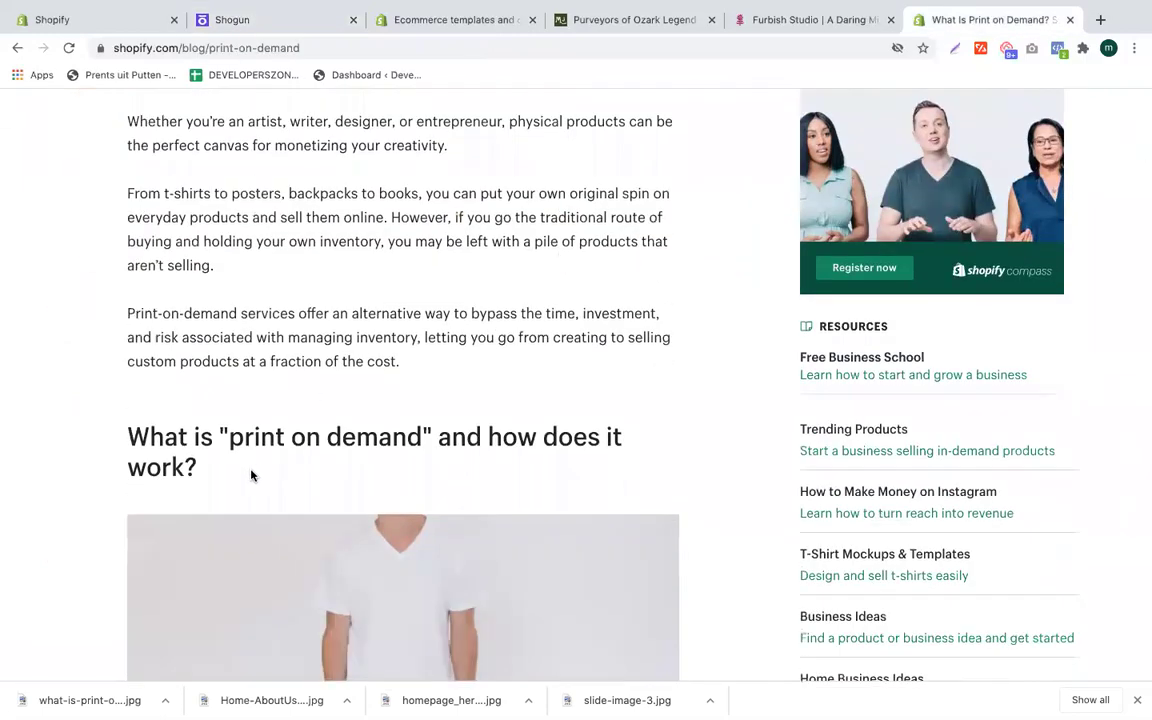
{"action": "left_click_drag", "start_coordinate": [156, 443], "coordinate": [131, 432]}
{"action": "key", "text": "ctrl+c"}
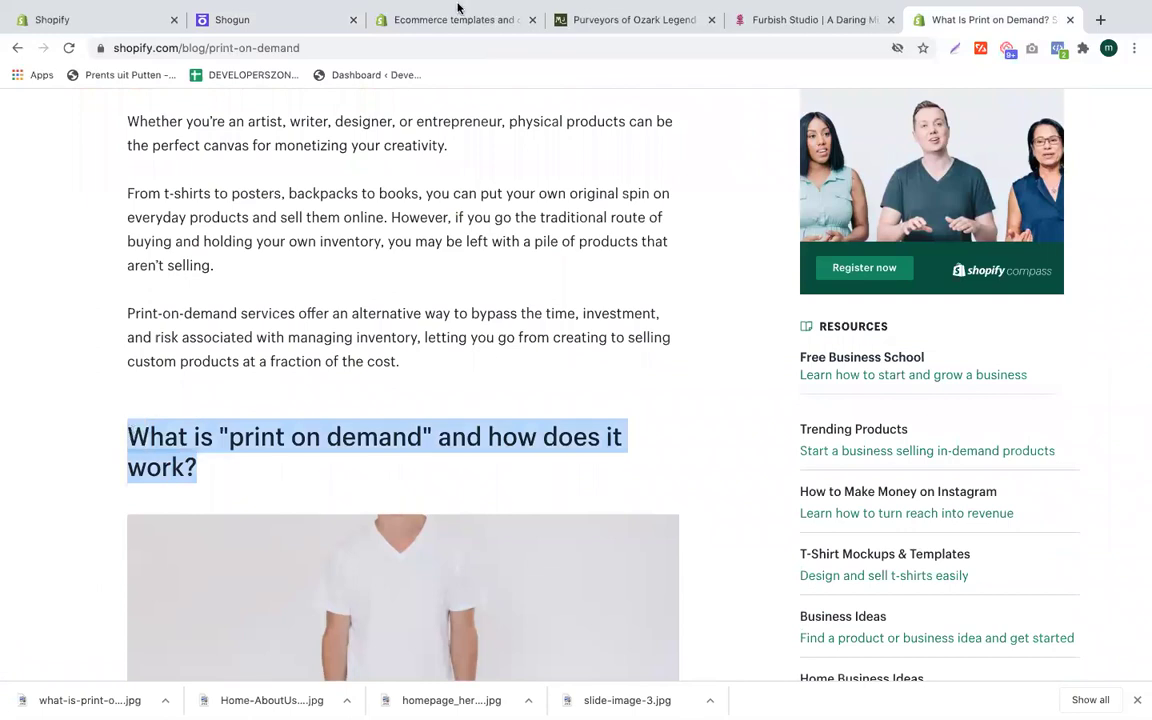
{"action": "left_click", "coordinate": [240, 20]}
{"action": "left_click", "coordinate": [475, 440]}
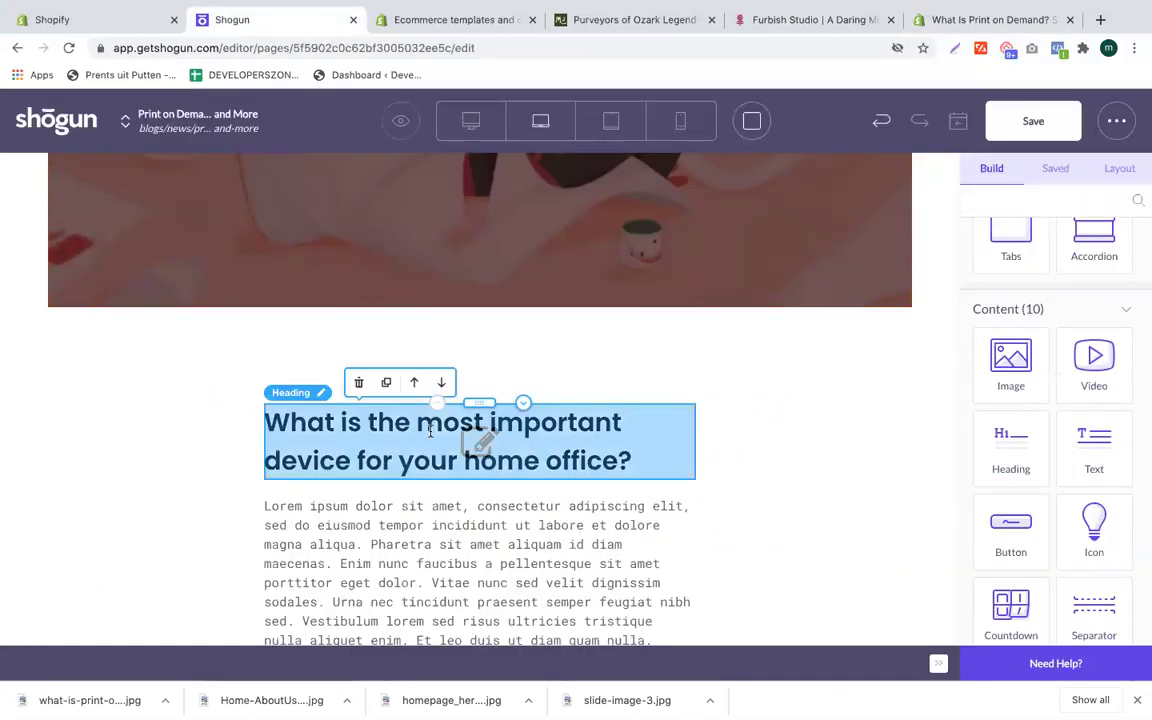
{"action": "double_click", "coordinate": [430, 425]}
{"action": "key", "text": "ctrl+a"}
{"action": "key", "text": "ctrl+v"}
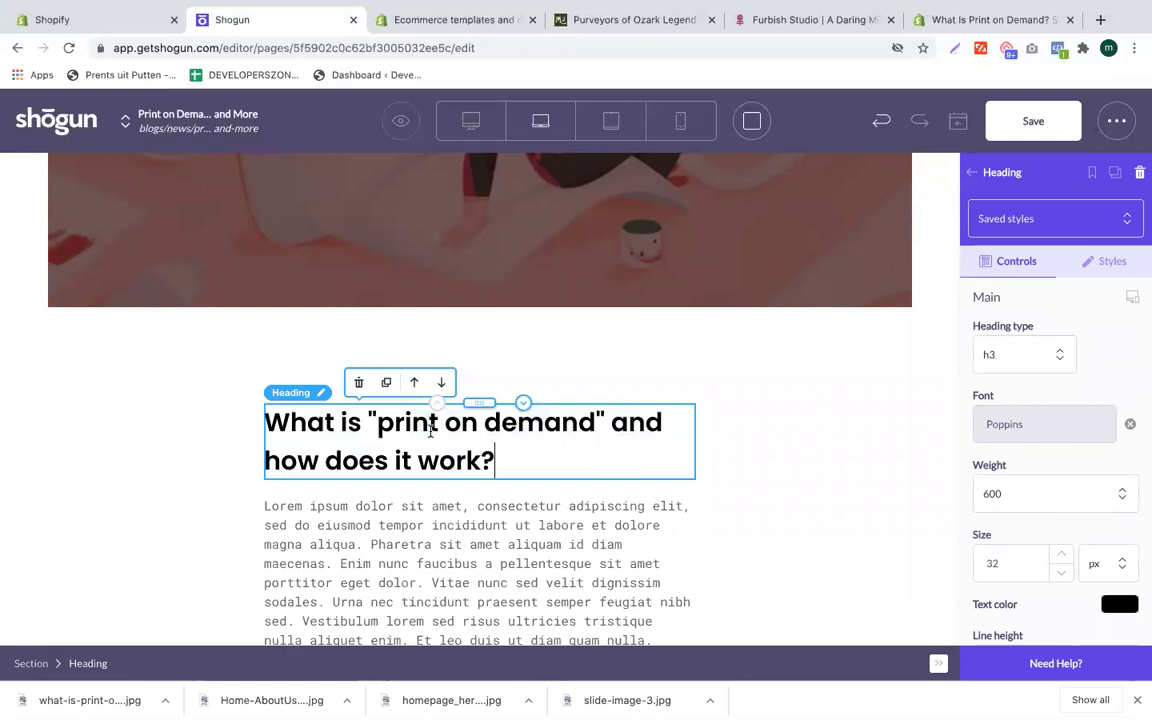
Step: Replace the Lorem ipsum text block with the article's three intro paragraphs
{"action": "scroll", "coordinate": [560, 462], "scroll_direction": "down", "scroll_amount": 1}
{"action": "left_click", "coordinate": [437, 419]}
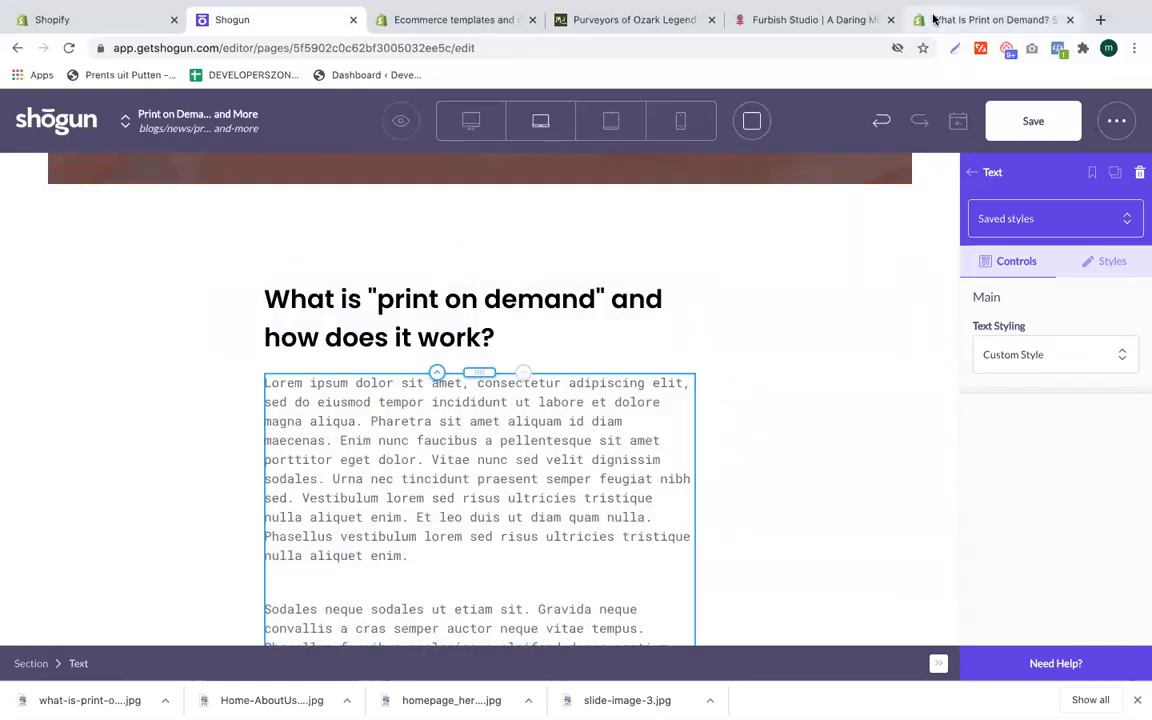
{"action": "left_click", "coordinate": [925, 20]}
{"action": "scroll", "coordinate": [395, 339], "scroll_direction": "down", "scroll_amount": 1}
{"action": "scroll", "coordinate": [395, 339], "scroll_direction": "up", "scroll_amount": 1}
{"action": "scroll", "coordinate": [395, 339], "scroll_direction": "down", "scroll_amount": 2}
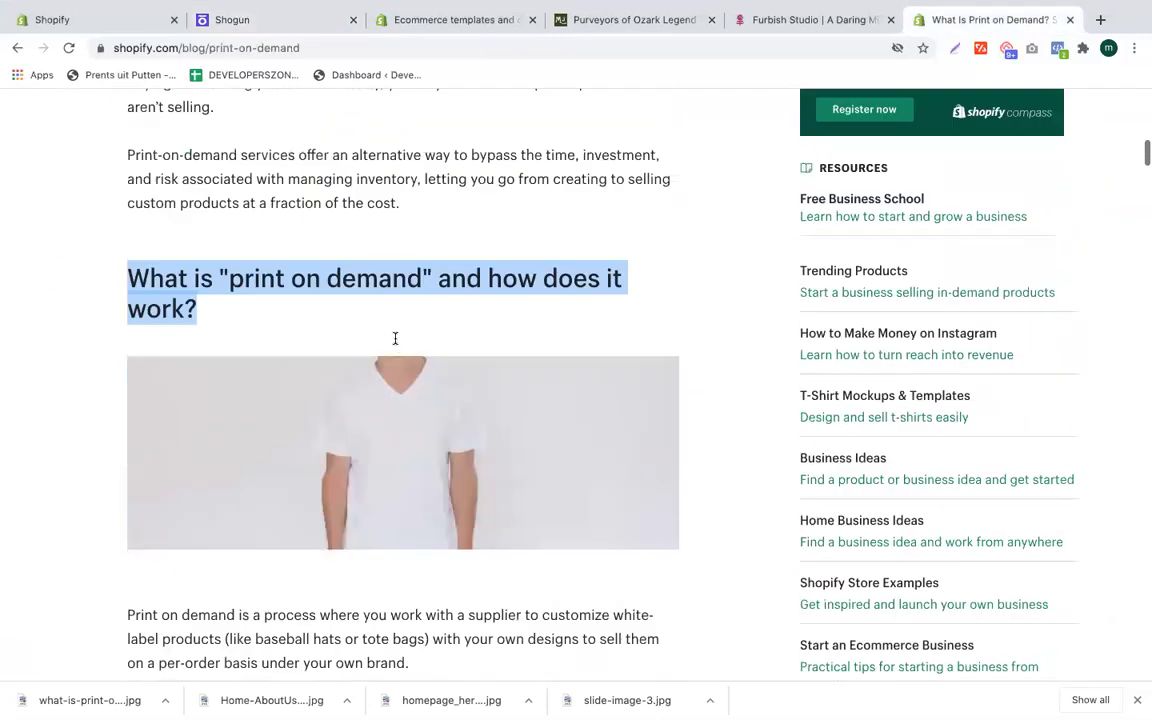
{"action": "scroll", "coordinate": [395, 339], "scroll_direction": "up", "scroll_amount": 2}
{"action": "scroll", "coordinate": [409, 448], "scroll_direction": "up", "scroll_amount": 2}
{"action": "left_click_drag", "start_coordinate": [418, 543], "coordinate": [128, 298]}
{"action": "key", "text": "super+c"}
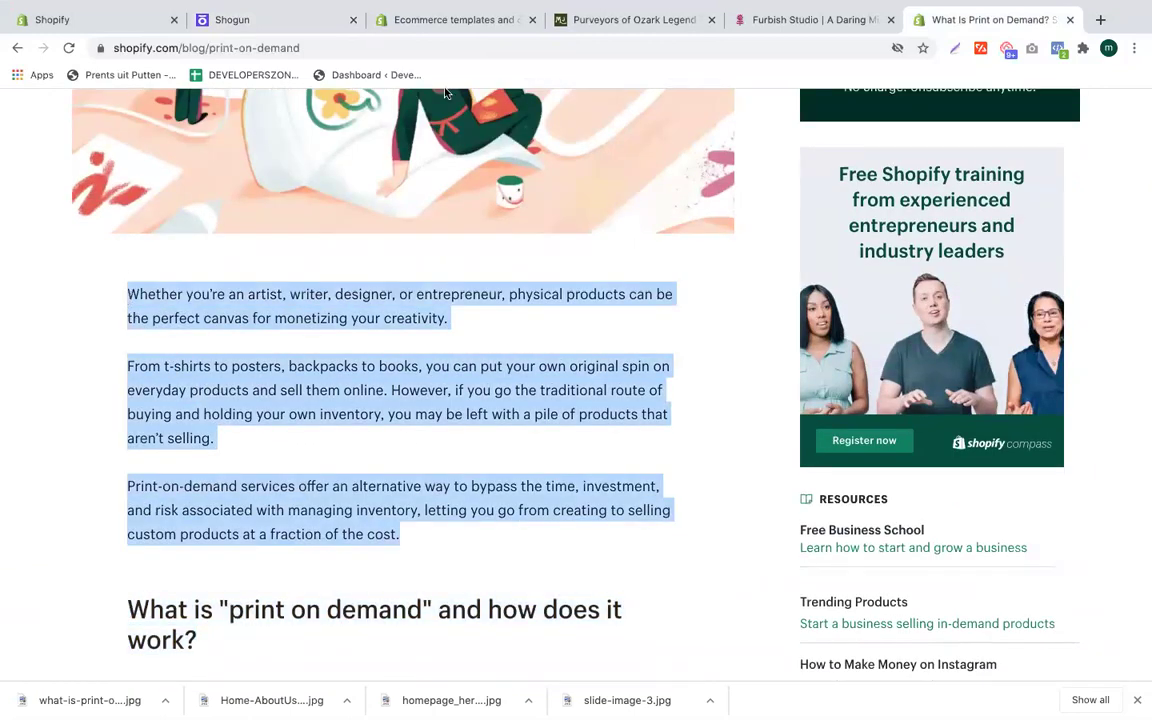
{"action": "left_click", "coordinate": [258, 20]}
{"action": "left_click", "coordinate": [525, 443]}
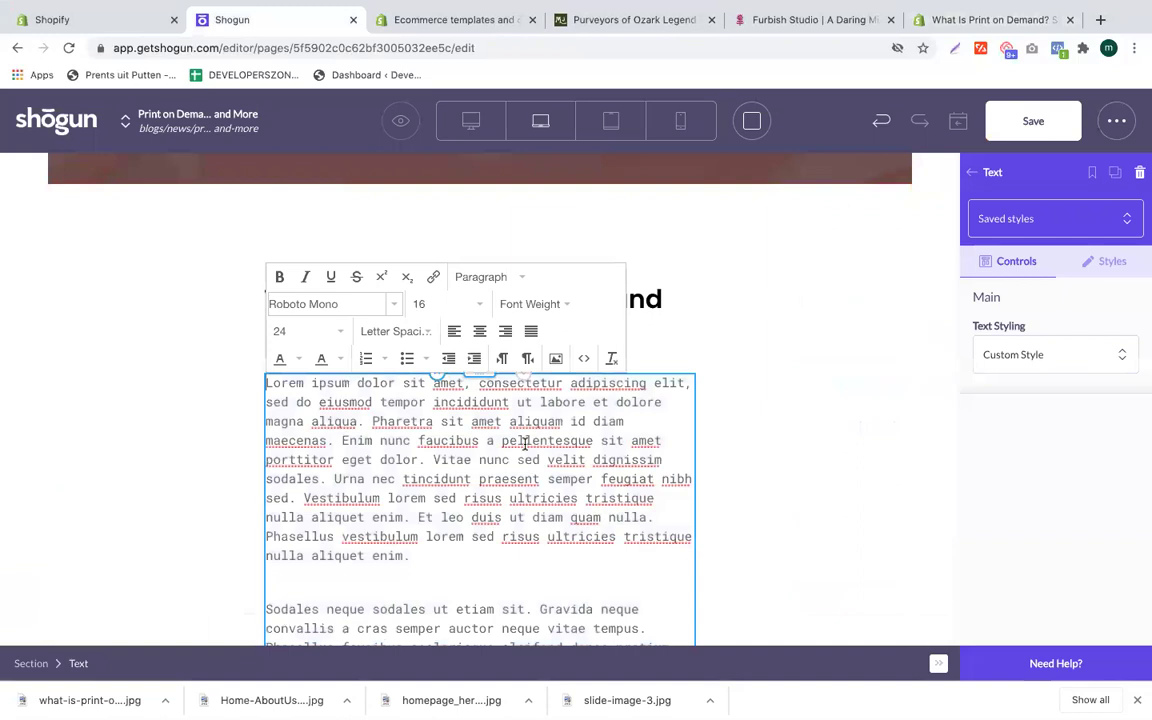
{"action": "key", "text": "super+a"}
{"action": "key", "text": "super+v"}
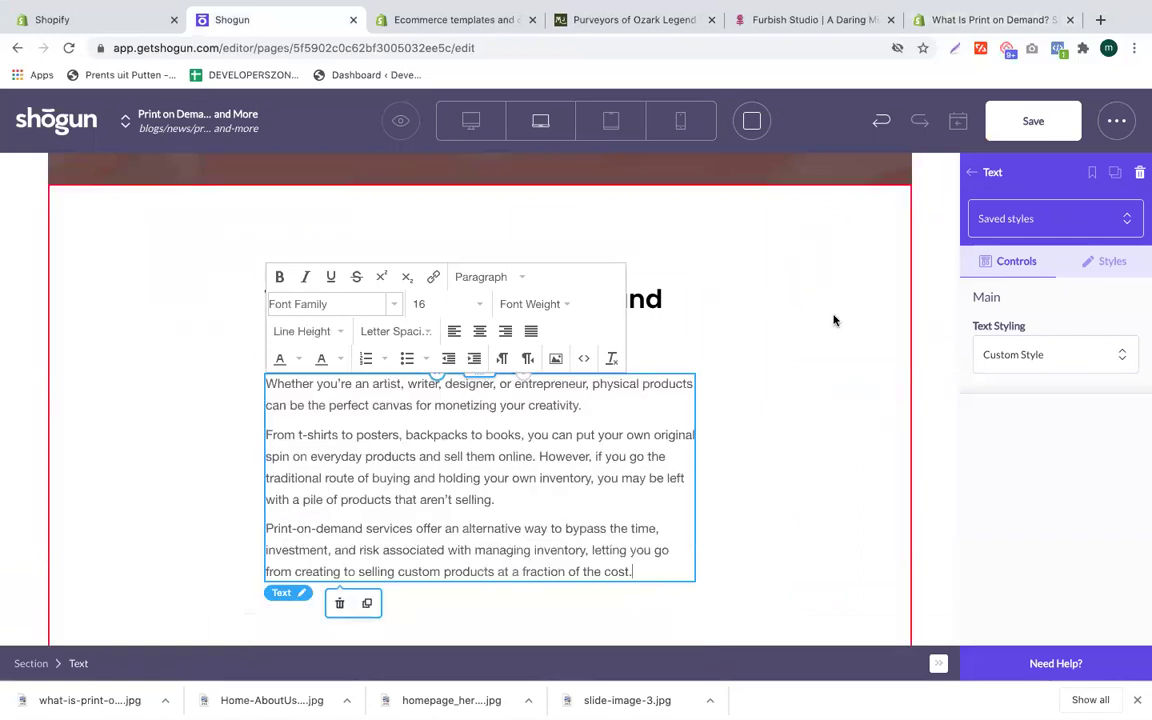
{"action": "scroll", "coordinate": [787, 332], "scroll_direction": "down", "scroll_amount": 3}
{"action": "scroll", "coordinate": [448, 428], "scroll_direction": "down", "scroll_amount": 2}
{"action": "scroll", "coordinate": [448, 428], "scroll_direction": "down", "scroll_amount": 1}
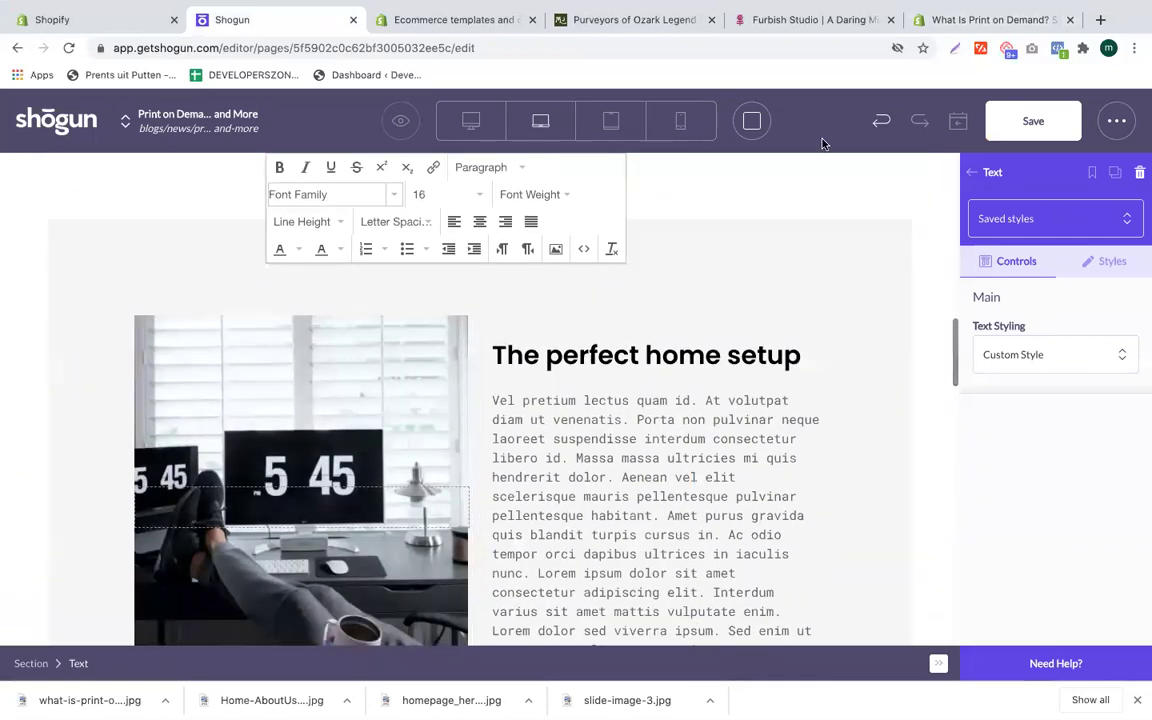
Step: Place a new Image element above The perfect home setup section
{"action": "left_click", "coordinate": [830, 20]}
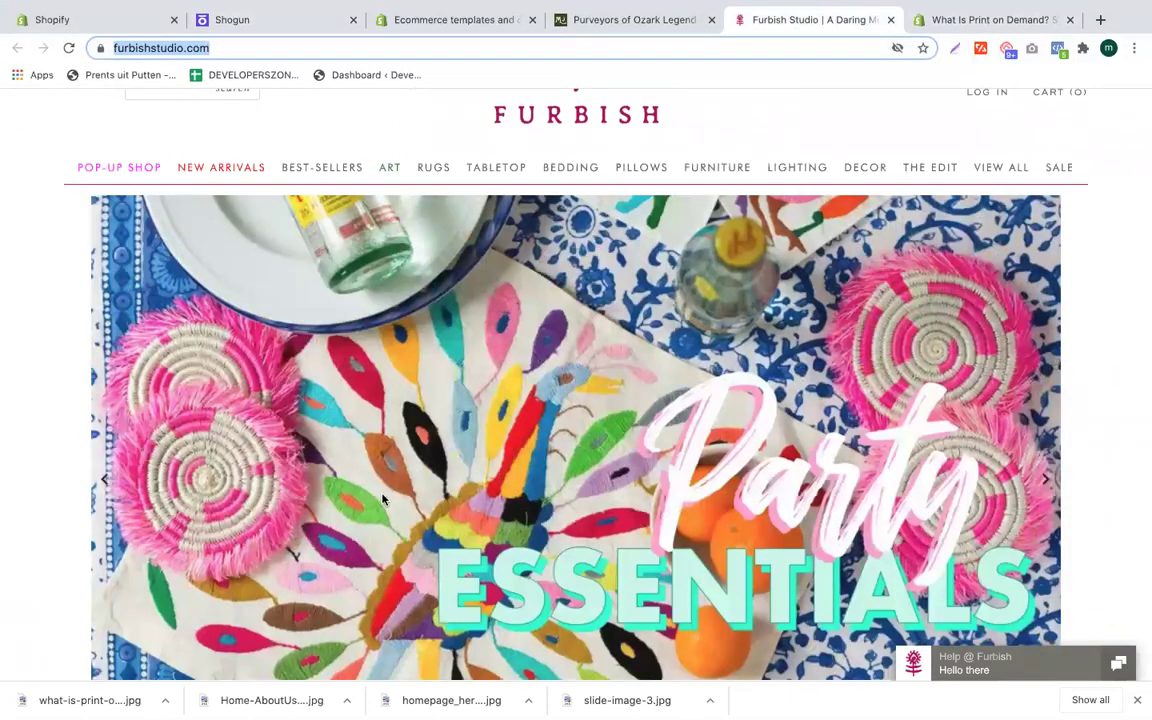
{"action": "key", "text": "ctrl+Tab"}
{"action": "scroll", "coordinate": [360, 410], "scroll_direction": "down", "scroll_amount": 3}
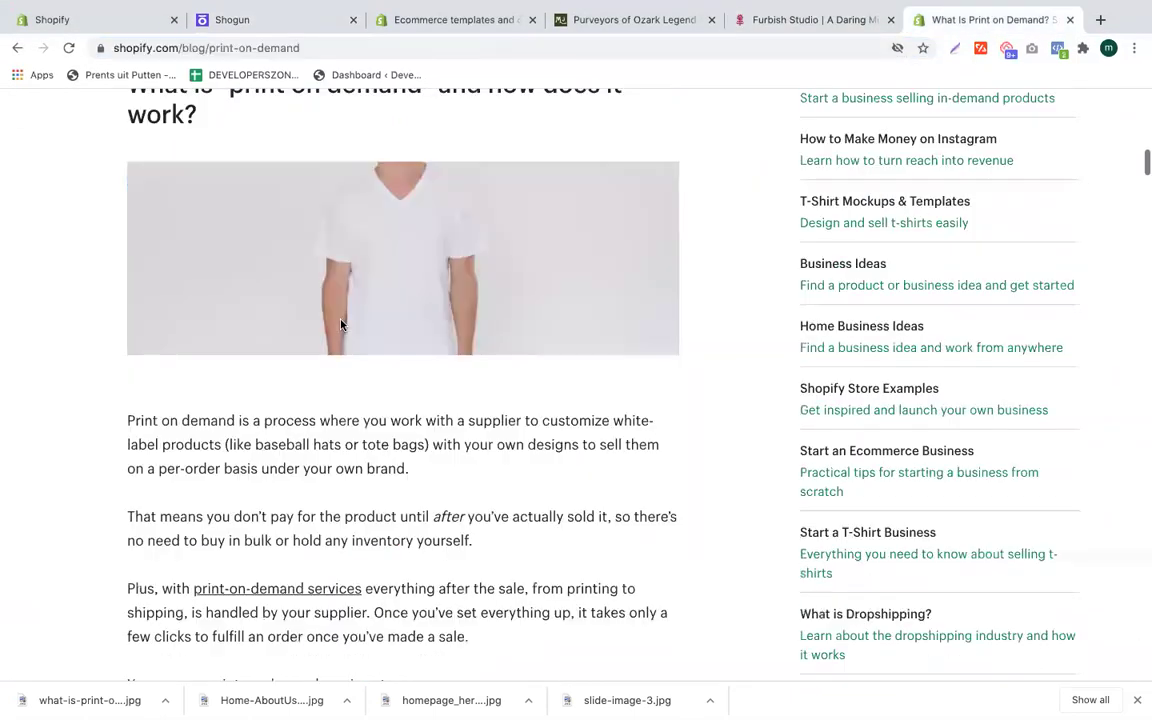
{"action": "left_click", "coordinate": [250, 24]}
{"action": "scroll", "coordinate": [489, 408], "scroll_direction": "up", "scroll_amount": 1}
{"action": "scroll", "coordinate": [489, 410], "scroll_direction": "down", "scroll_amount": 1}
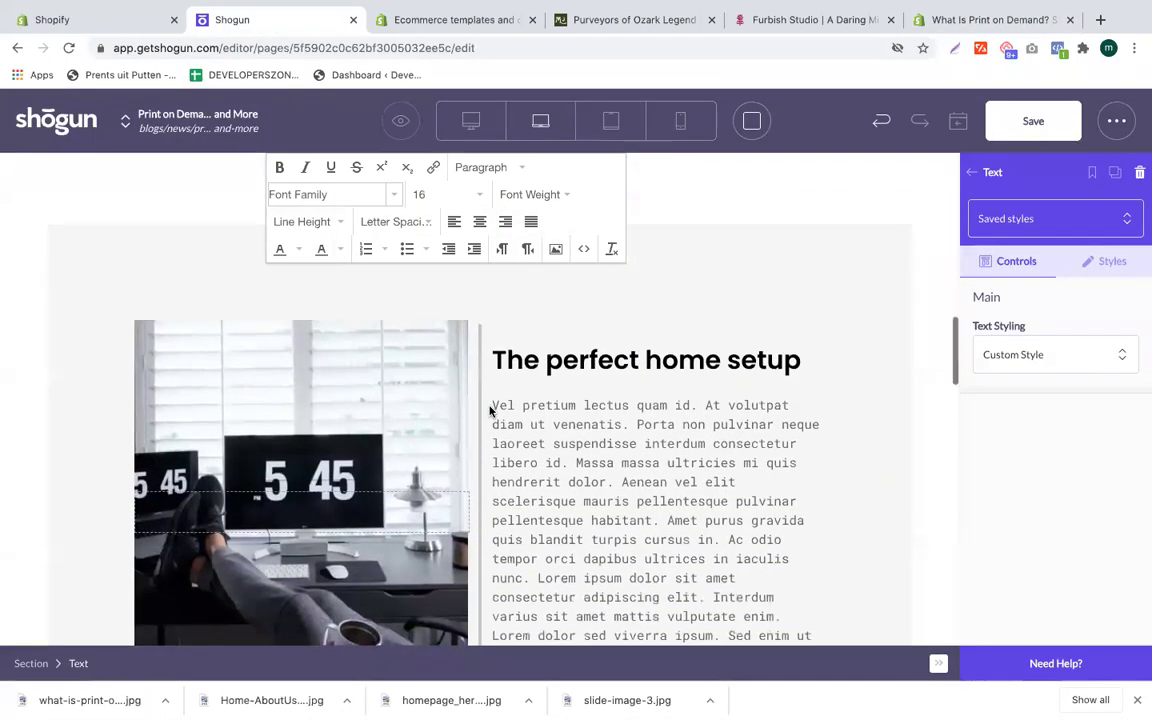
{"action": "scroll", "coordinate": [394, 450], "scroll_direction": "up", "scroll_amount": 1}
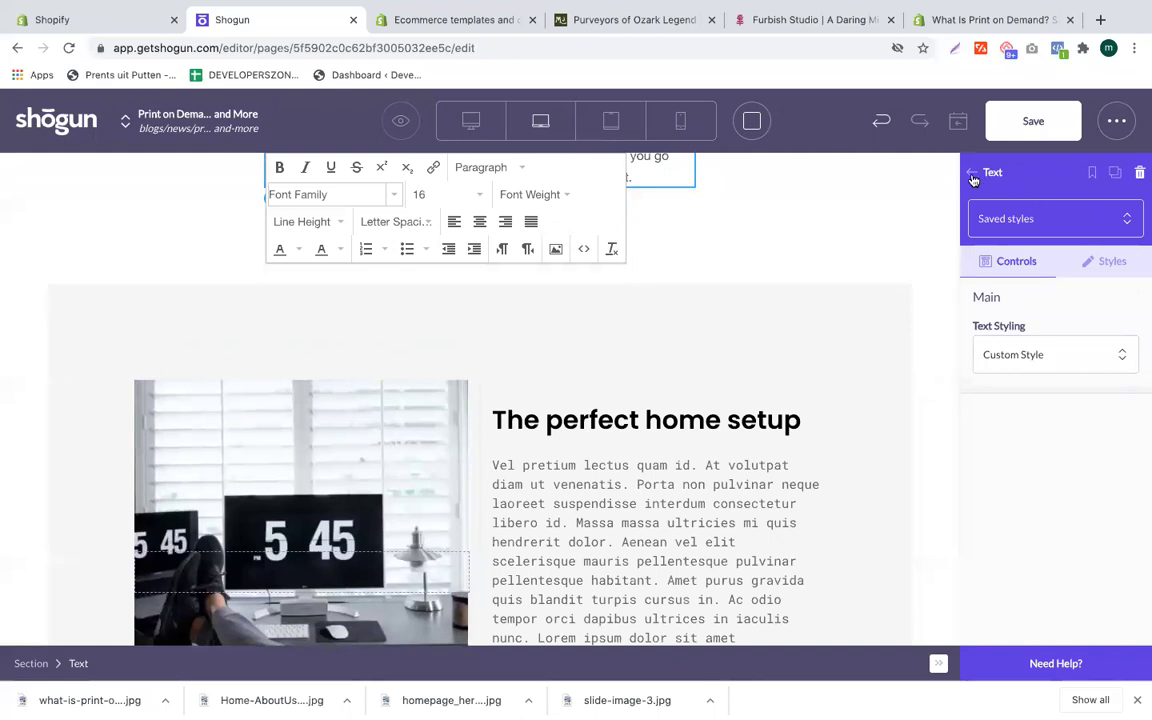
{"action": "left_click", "coordinate": [973, 179]}
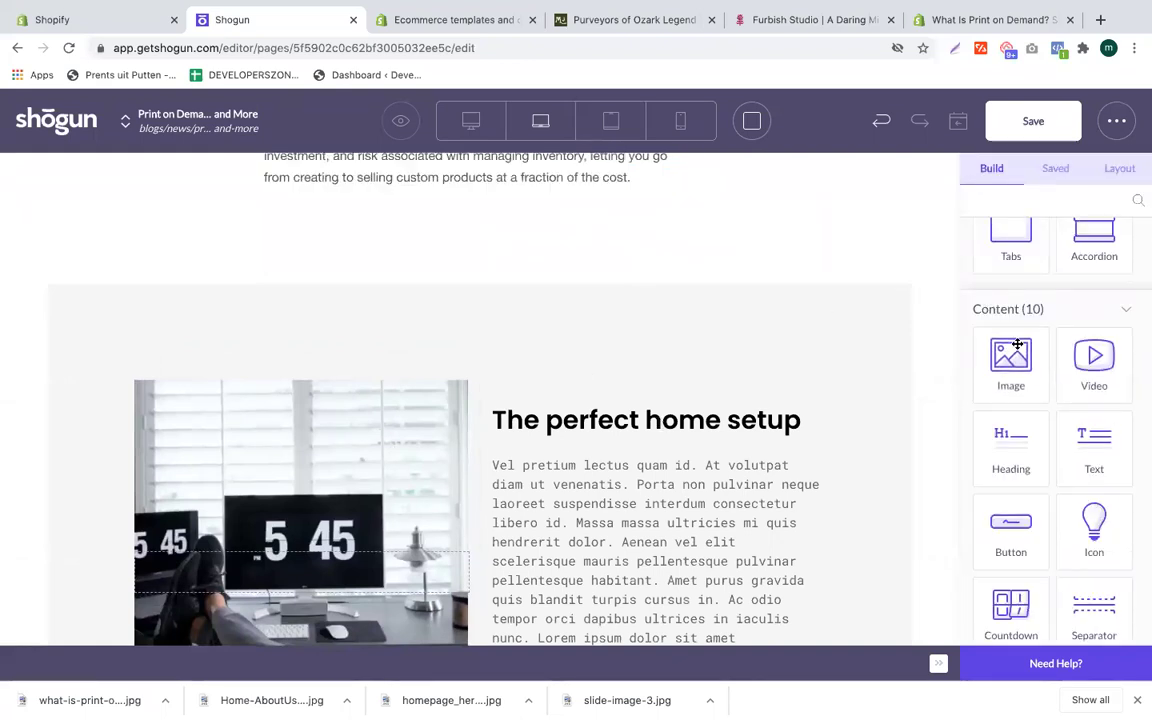
{"action": "scroll", "coordinate": [1017, 344], "scroll_direction": "up", "scroll_amount": 5}
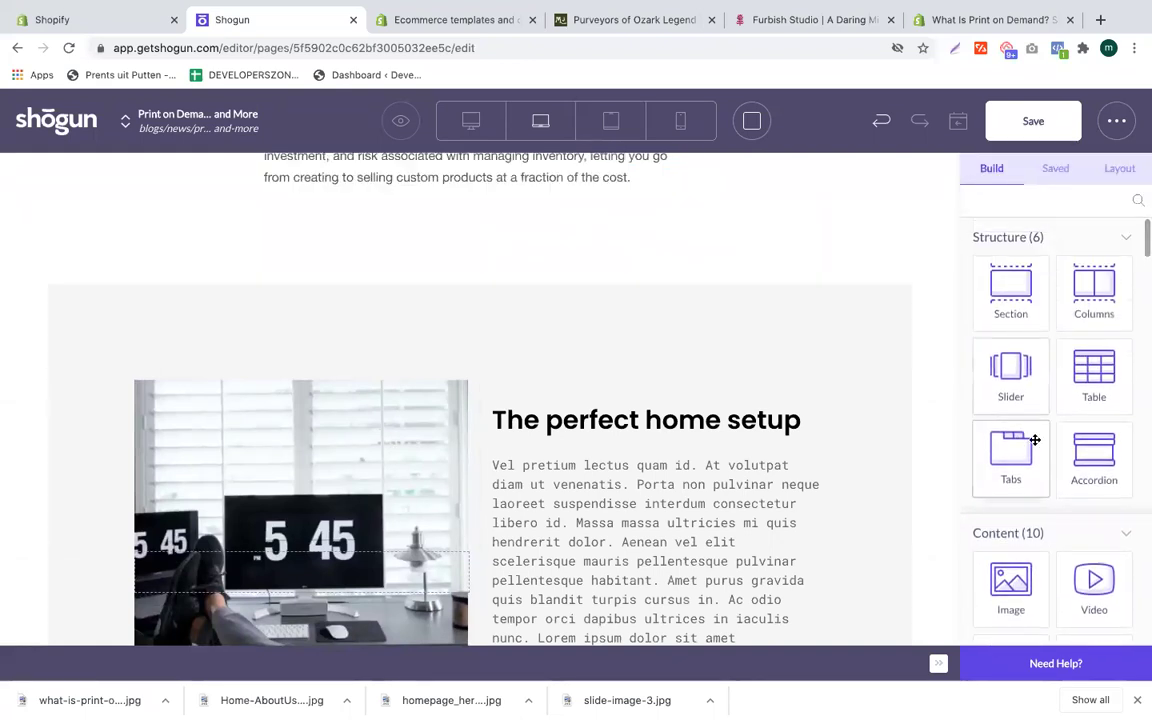
{"action": "scroll", "coordinate": [1035, 440], "scroll_direction": "down", "scroll_amount": 3}
{"action": "left_click_drag", "start_coordinate": [1020, 440], "coordinate": [572, 367]}
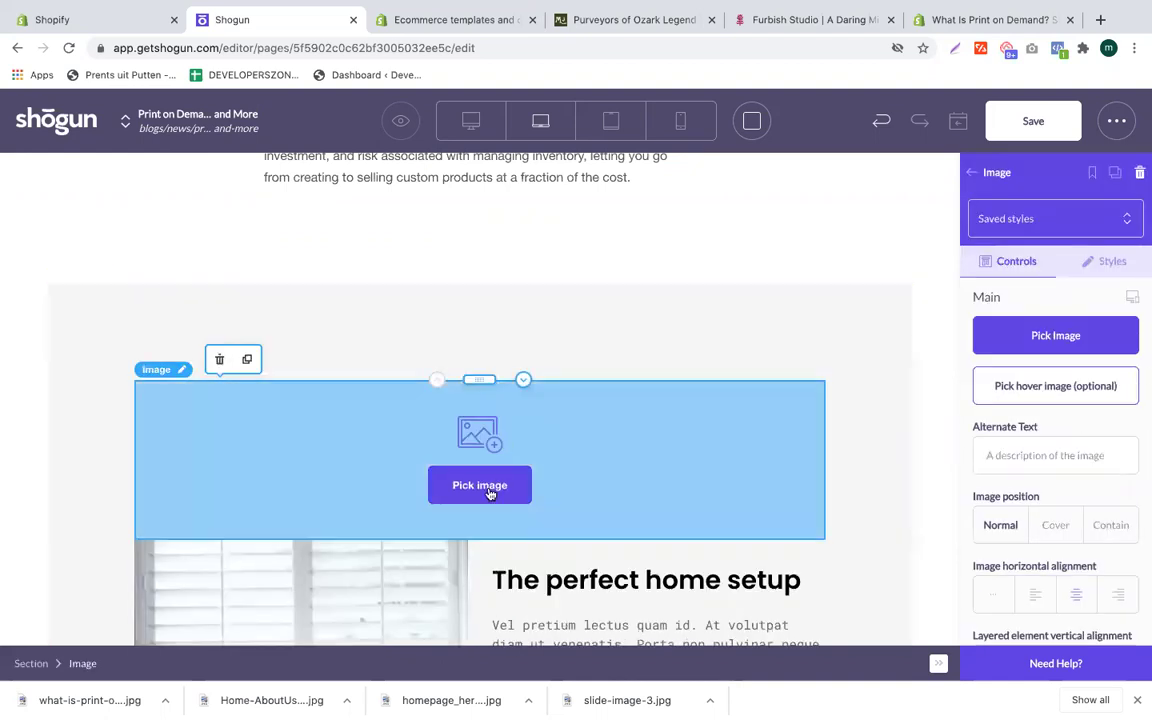
Step: Save the blog's white T-shirt photo as 2.jpg
{"action": "left_click", "coordinate": [978, 21]}
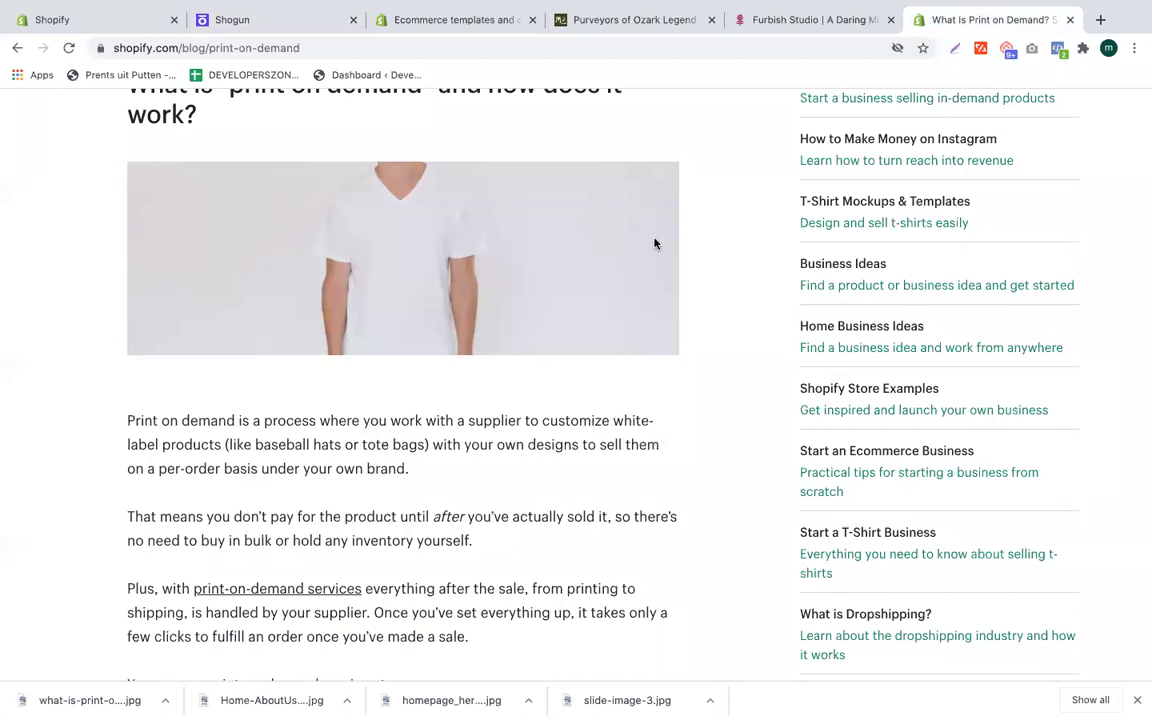
{"action": "right_click", "coordinate": [655, 243]}
{"action": "left_click", "coordinate": [688, 270]}
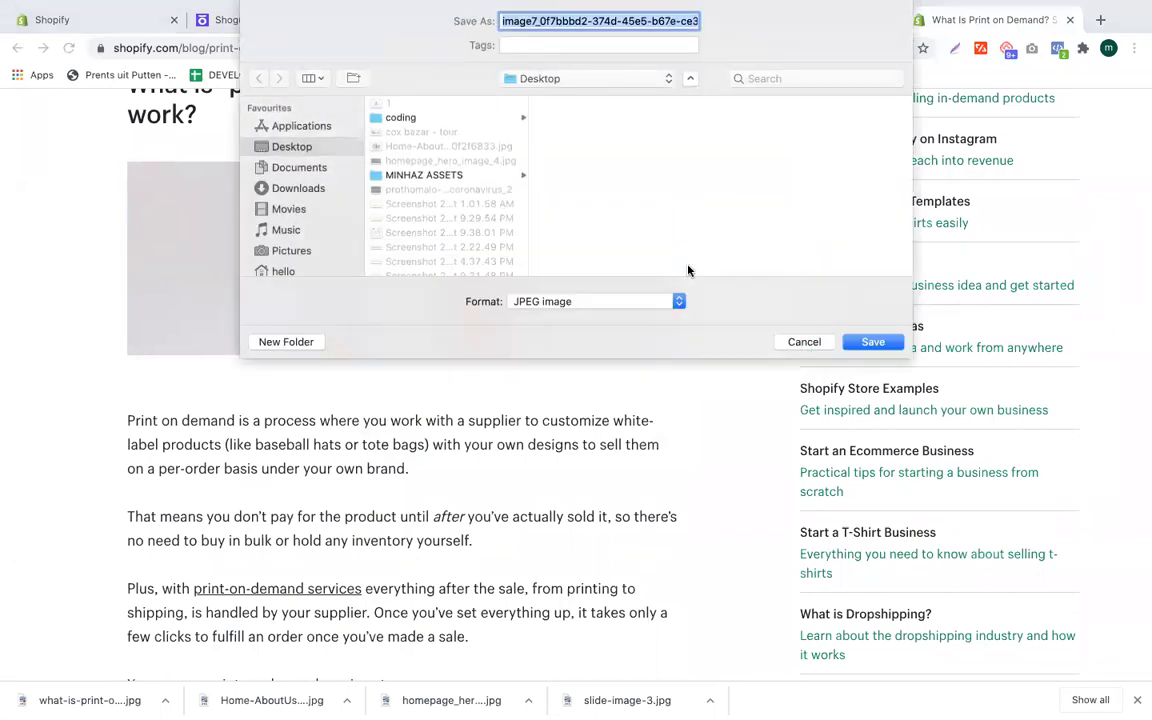
{"action": "type", "text": "2"}
{"action": "key", "text": "Return"}
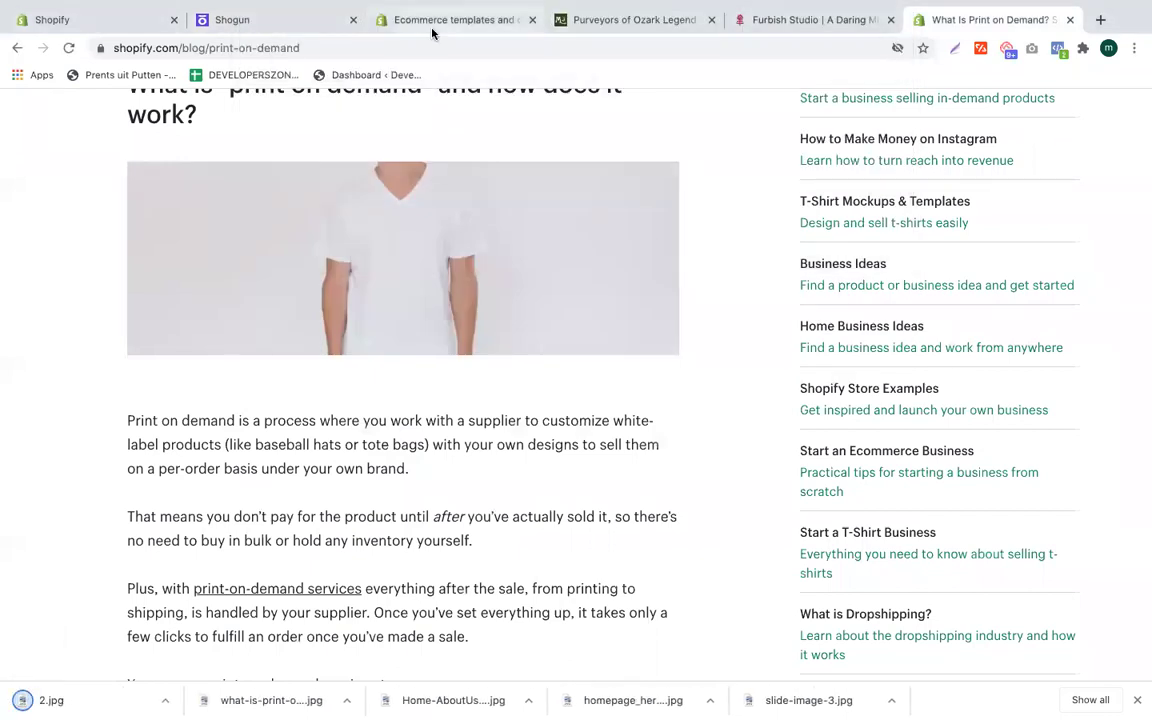
Step: Upload 2.jpg into the new image element
{"action": "left_click", "coordinate": [307, 26]}
{"action": "left_click", "coordinate": [505, 487]}
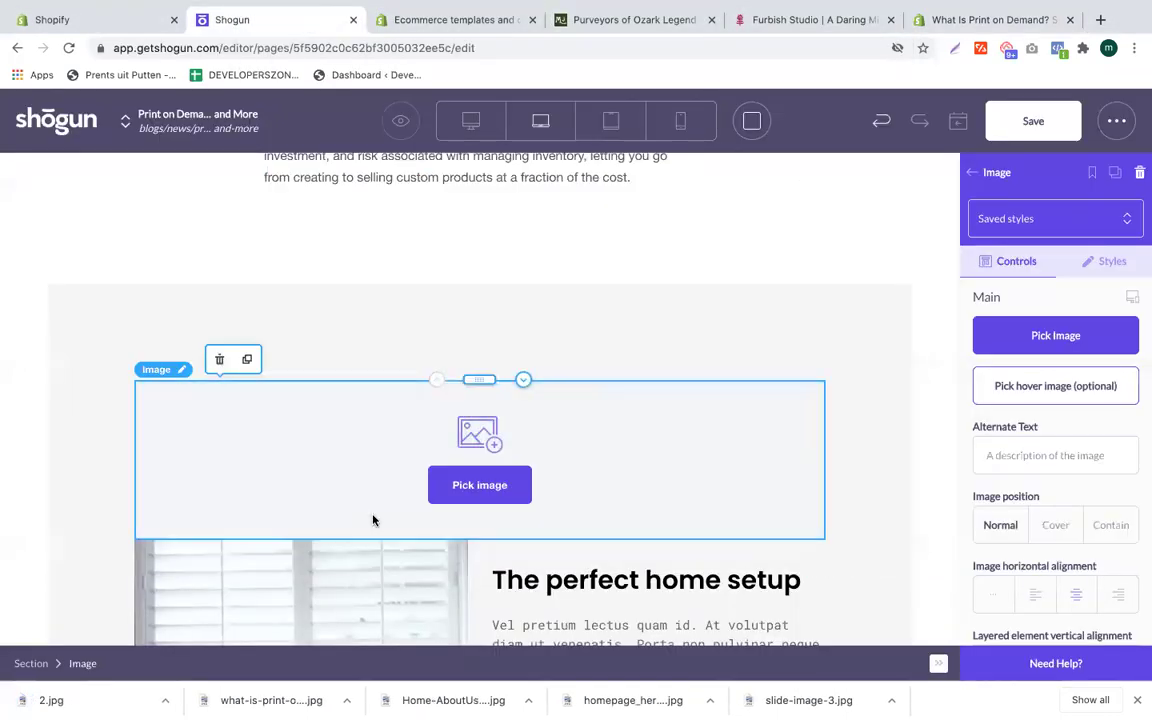
{"action": "left_click_drag", "start_coordinate": [70, 705], "coordinate": [586, 443]}
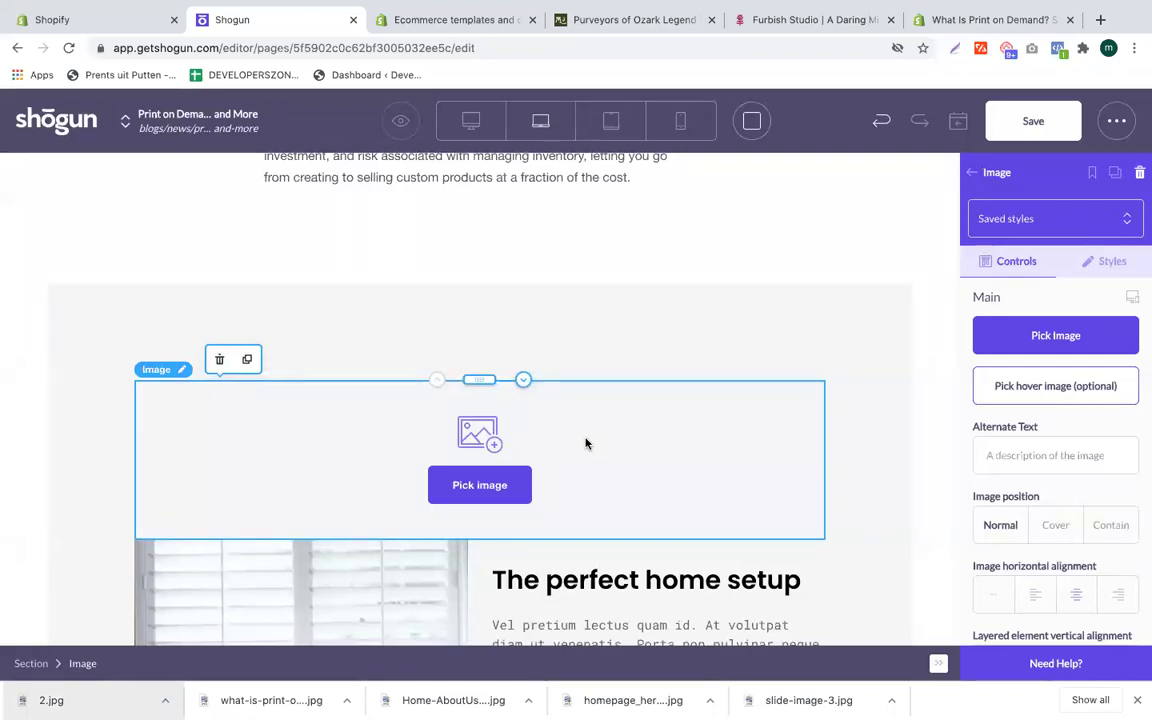
{"action": "scroll", "coordinate": [586, 443], "scroll_direction": "down", "scroll_amount": 2}
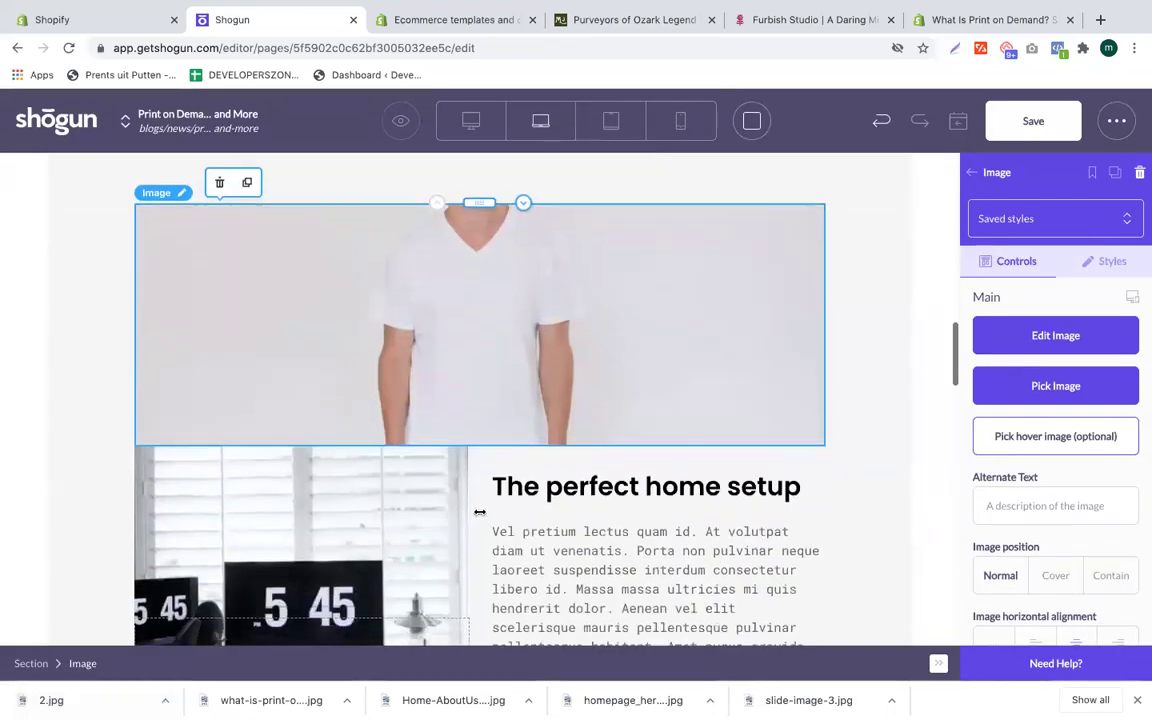
{"action": "scroll", "coordinate": [480, 512], "scroll_direction": "down", "scroll_amount": 1}
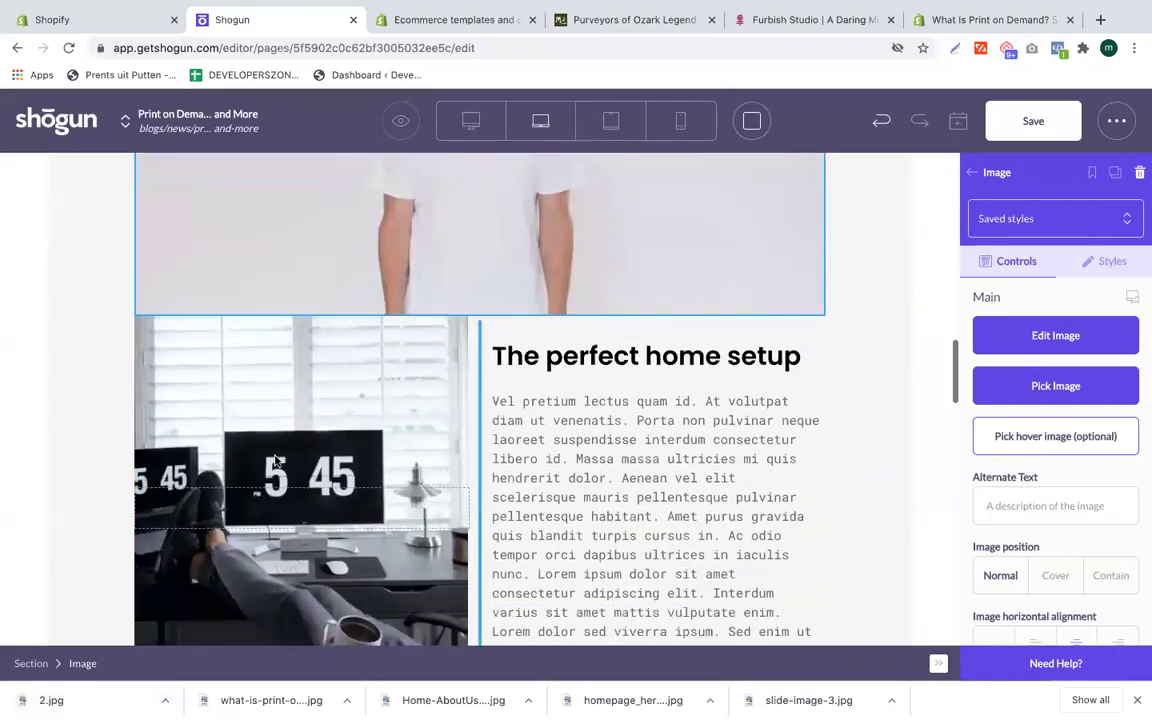
Step: Delete the desk-photo section and 'The perfect home setup' columns block
{"action": "left_click", "coordinate": [267, 370]}
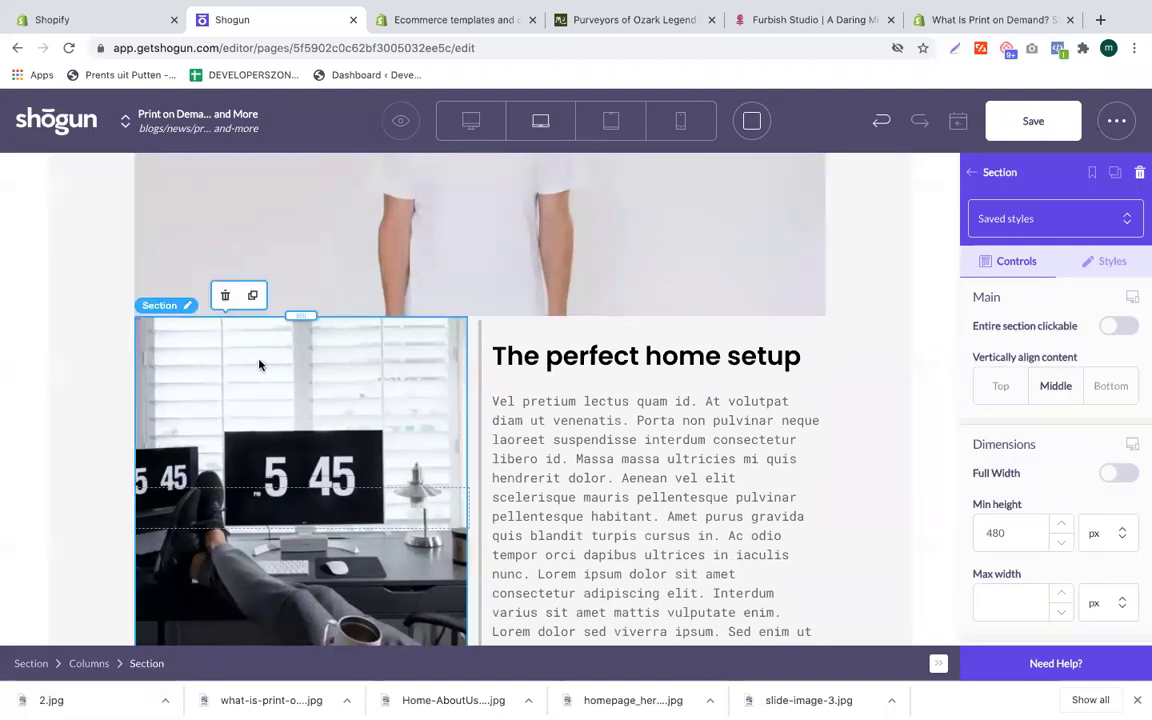
{"action": "left_click", "coordinate": [224, 296]}
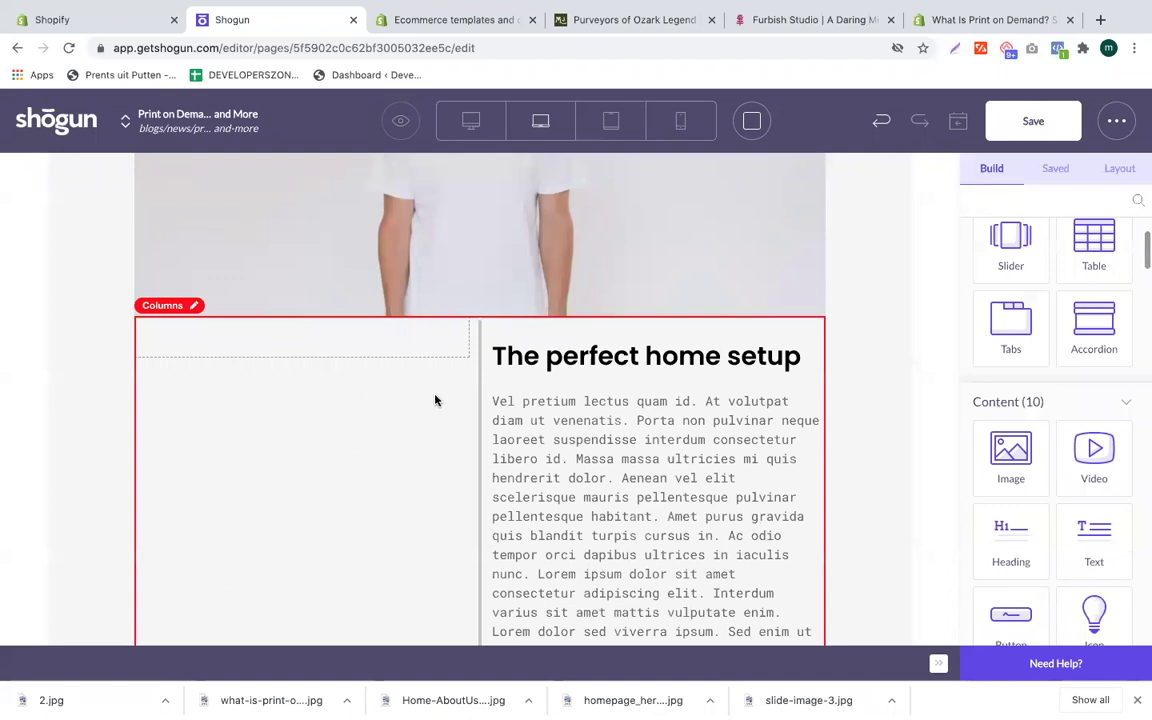
{"action": "left_click", "coordinate": [334, 352]}
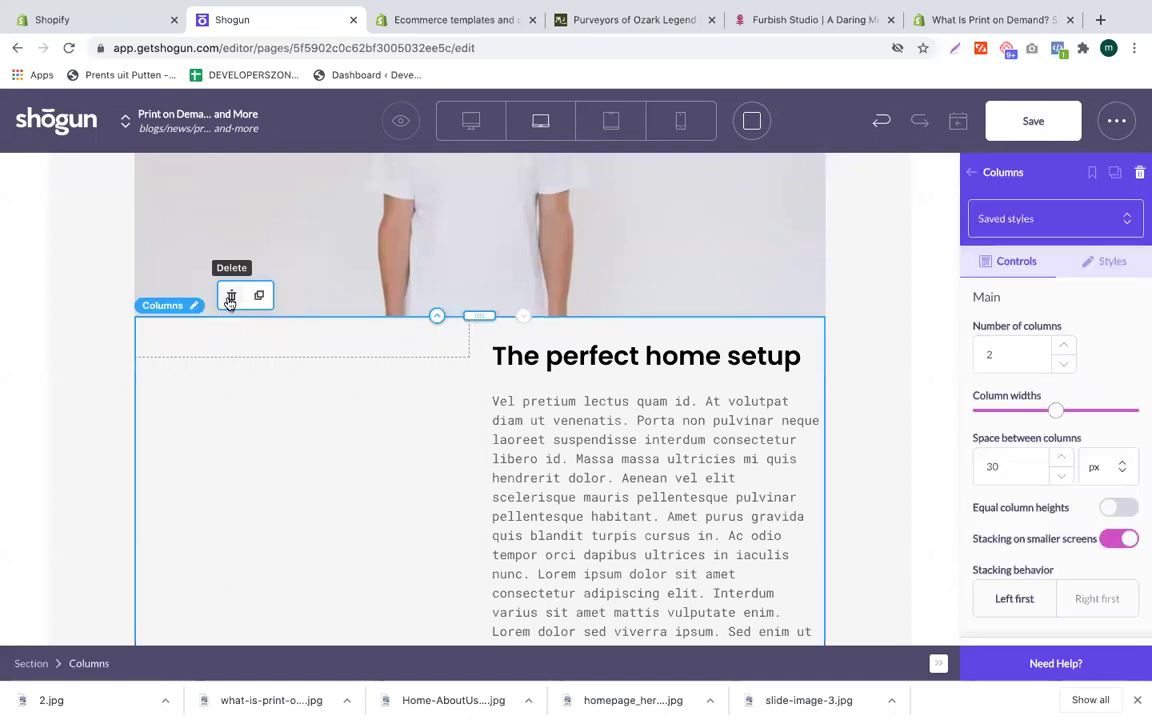
{"action": "left_click", "coordinate": [228, 300]}
Step: Add a Columns block below the T-shirt photo, then remove it again
{"action": "scroll", "coordinate": [442, 363], "scroll_direction": "up", "scroll_amount": 2}
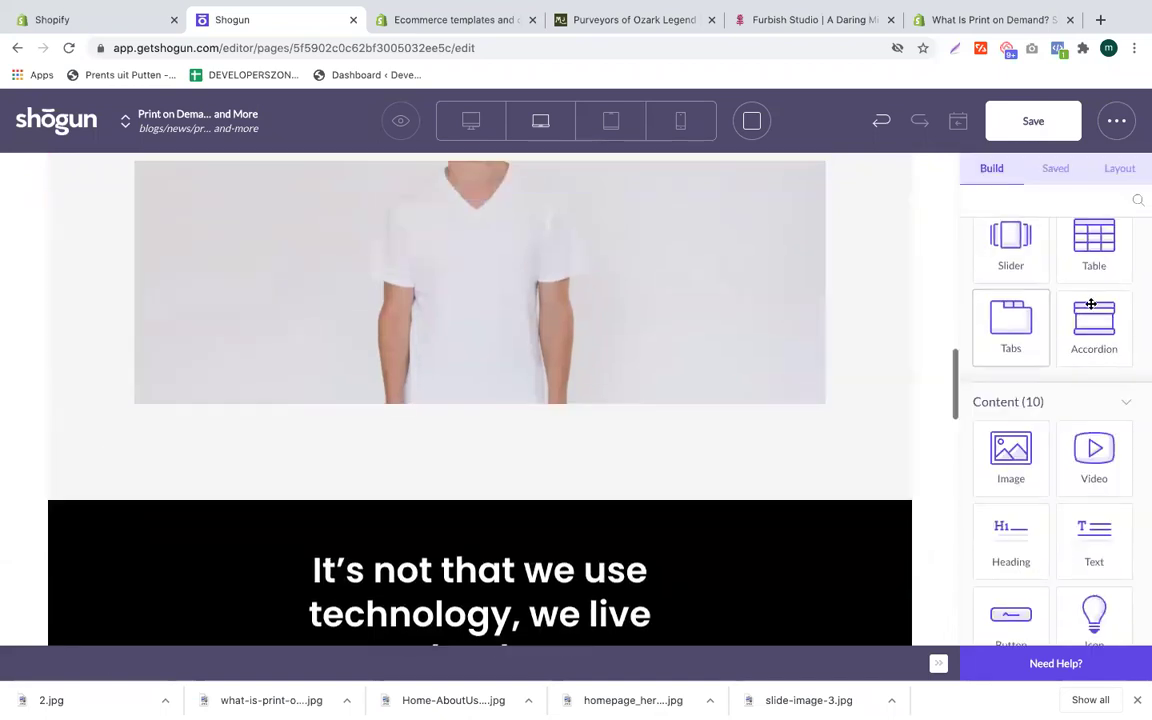
{"action": "scroll", "coordinate": [1091, 303], "scroll_direction": "up", "scroll_amount": 2}
{"action": "left_click_drag", "start_coordinate": [1091, 303], "coordinate": [568, 402]}
{"action": "left_click_drag", "start_coordinate": [989, 344], "coordinate": [643, 432]}
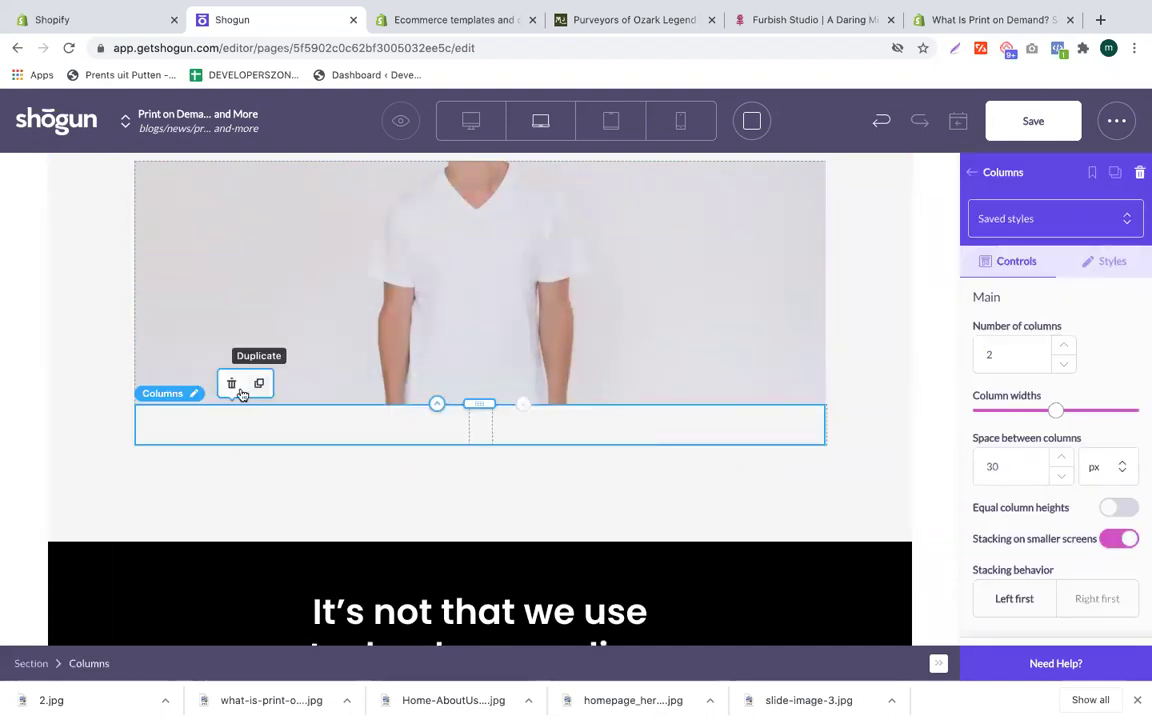
{"action": "left_click", "coordinate": [231, 385]}
Step: Add a Text block below the T-shirt photo and copy the article text from the Shopify blog
{"action": "scroll", "coordinate": [1000, 480], "scroll_direction": "down", "scroll_amount": 4}
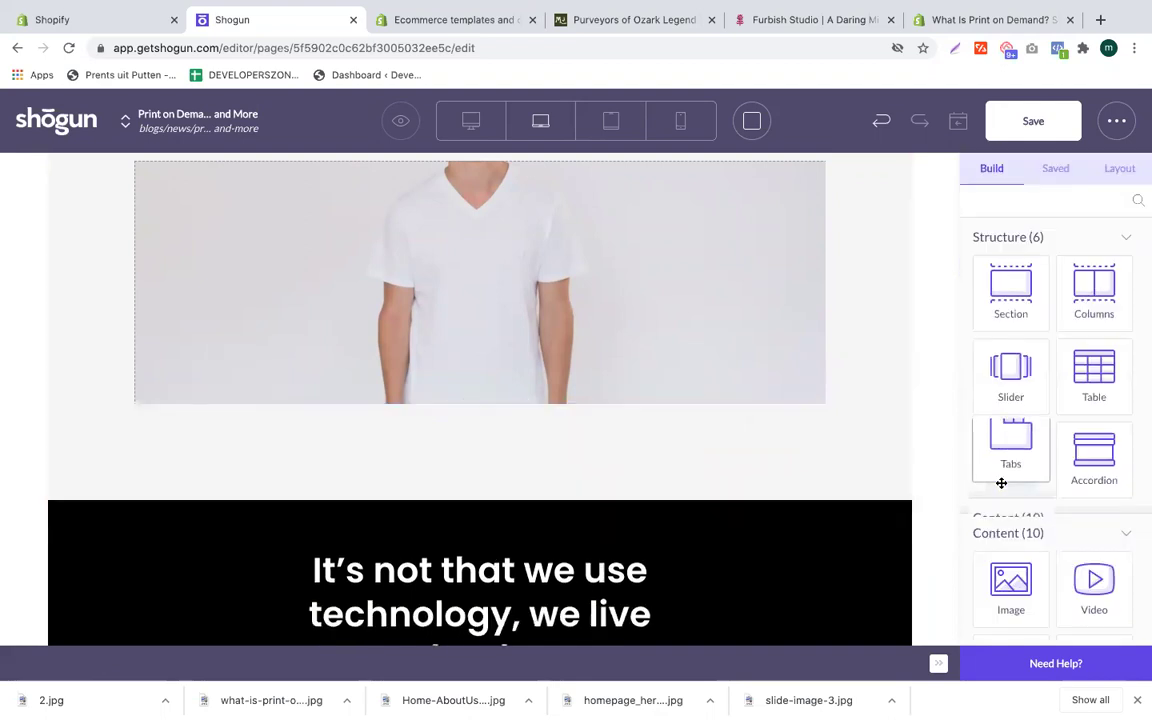
{"action": "left_click_drag", "start_coordinate": [1065, 464], "coordinate": [527, 432]}
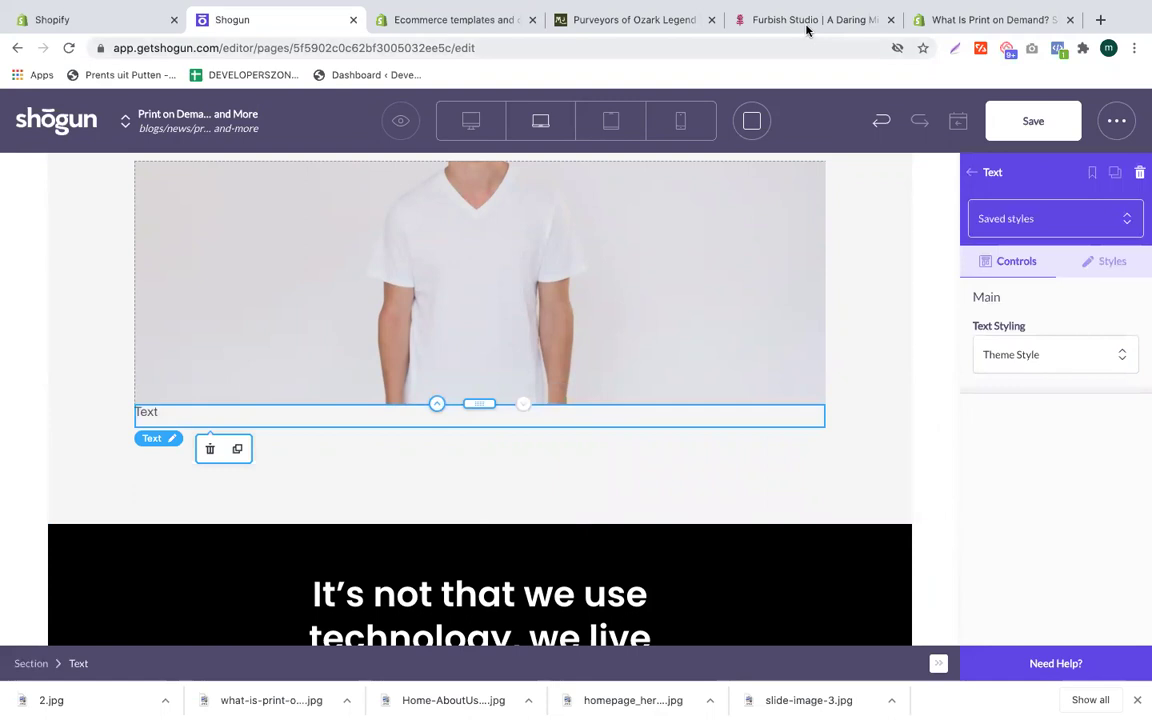
{"action": "left_click", "coordinate": [957, 19]}
{"action": "scroll", "coordinate": [687, 257], "scroll_direction": "down", "scroll_amount": 3}
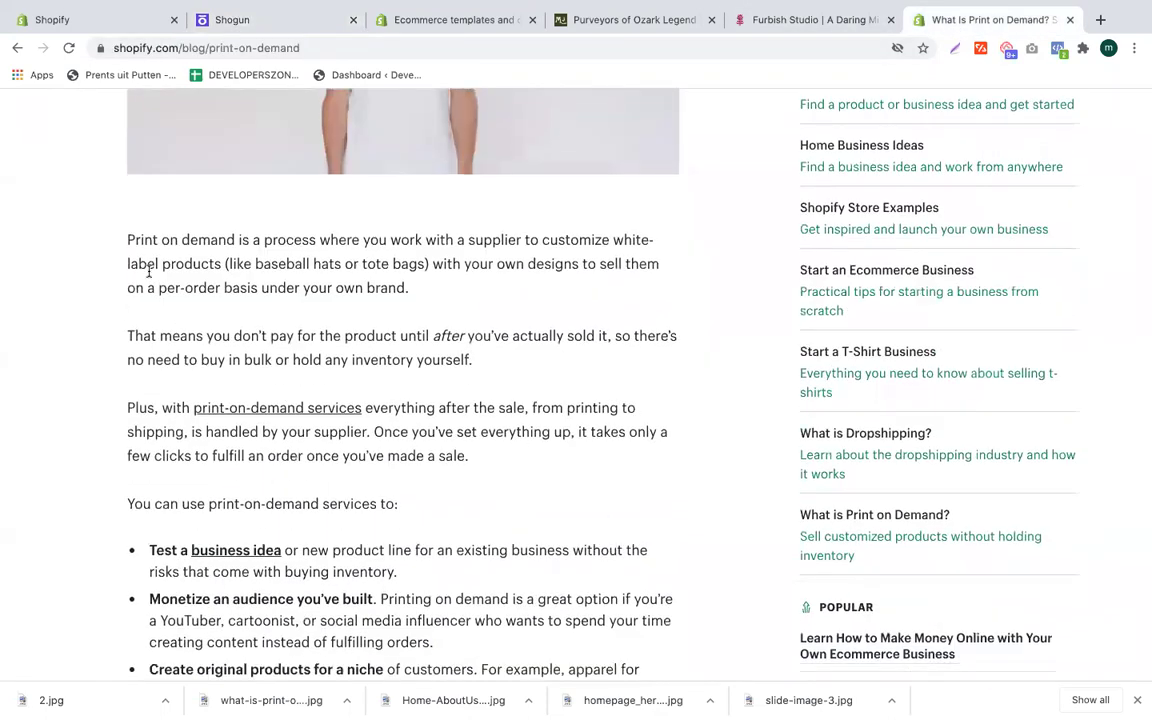
{"action": "left_click_drag", "start_coordinate": [123, 243], "coordinate": [462, 231]}
{"action": "left_click_drag", "start_coordinate": [333, 341], "coordinate": [333, 336]}
{"action": "scroll", "coordinate": [333, 336], "scroll_direction": "up", "scroll_amount": 1}
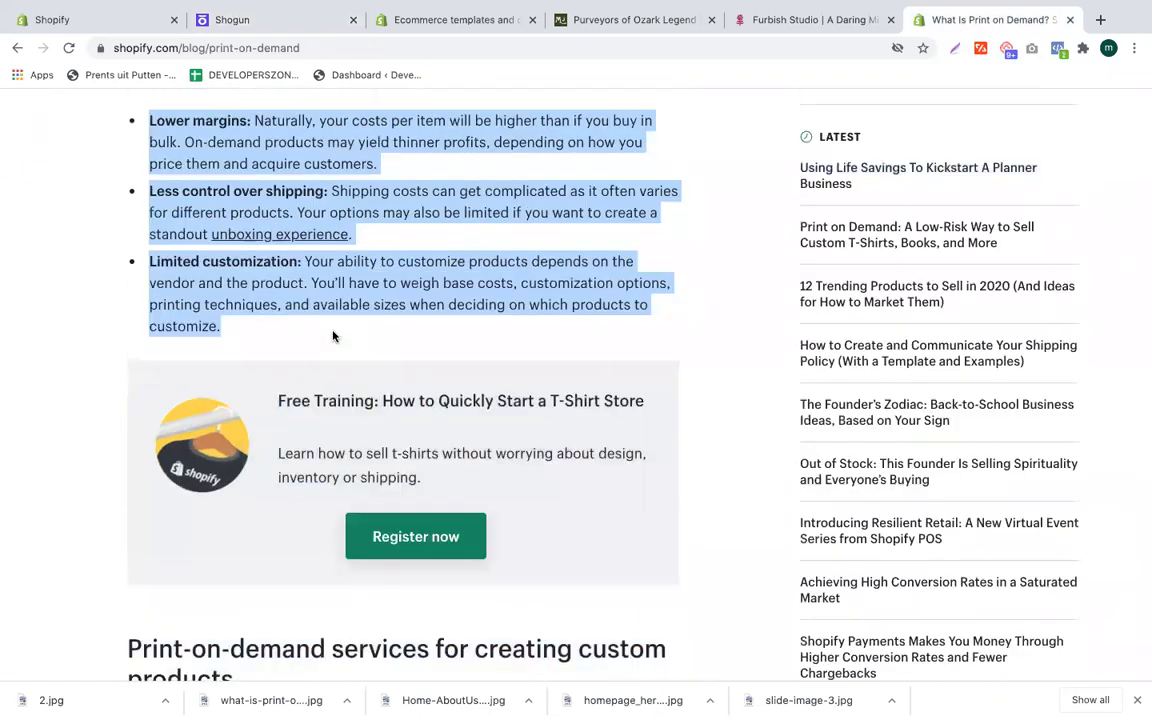
Step: Paste the print-on-demand article text into the new text block in Shogun
{"action": "left_click", "coordinate": [249, 24]}
{"action": "double_click", "coordinate": [152, 412]}
{"action": "key", "text": "ctrl+v"}
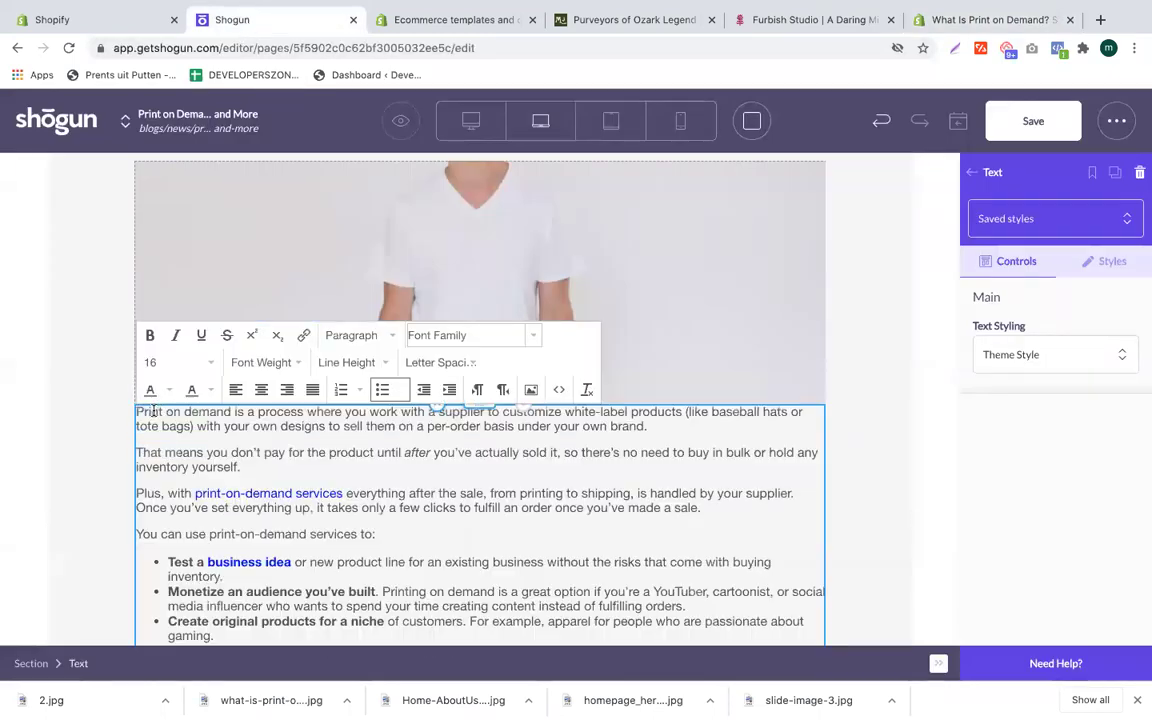
{"action": "scroll", "coordinate": [545, 442], "scroll_direction": "down", "scroll_amount": 10}
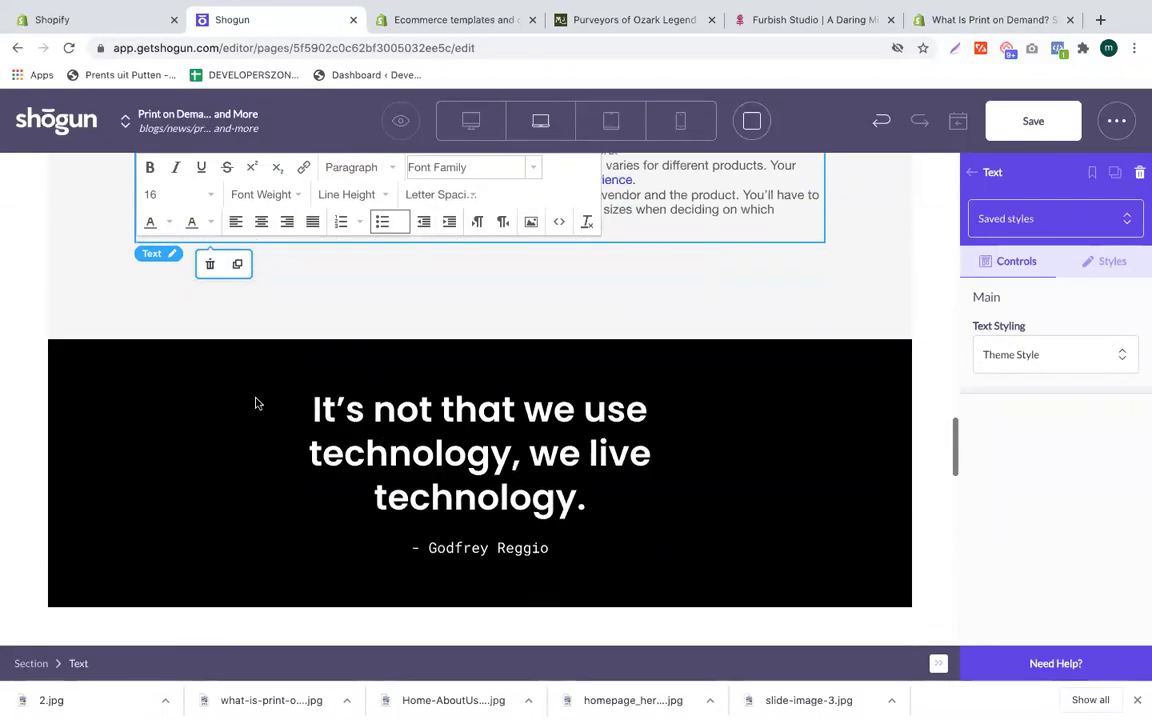
Step: Delete the black quote, Apple vs Windows and newsletter sections
{"action": "left_click", "coordinate": [241, 395]}
{"action": "left_click", "coordinate": [138, 318]}
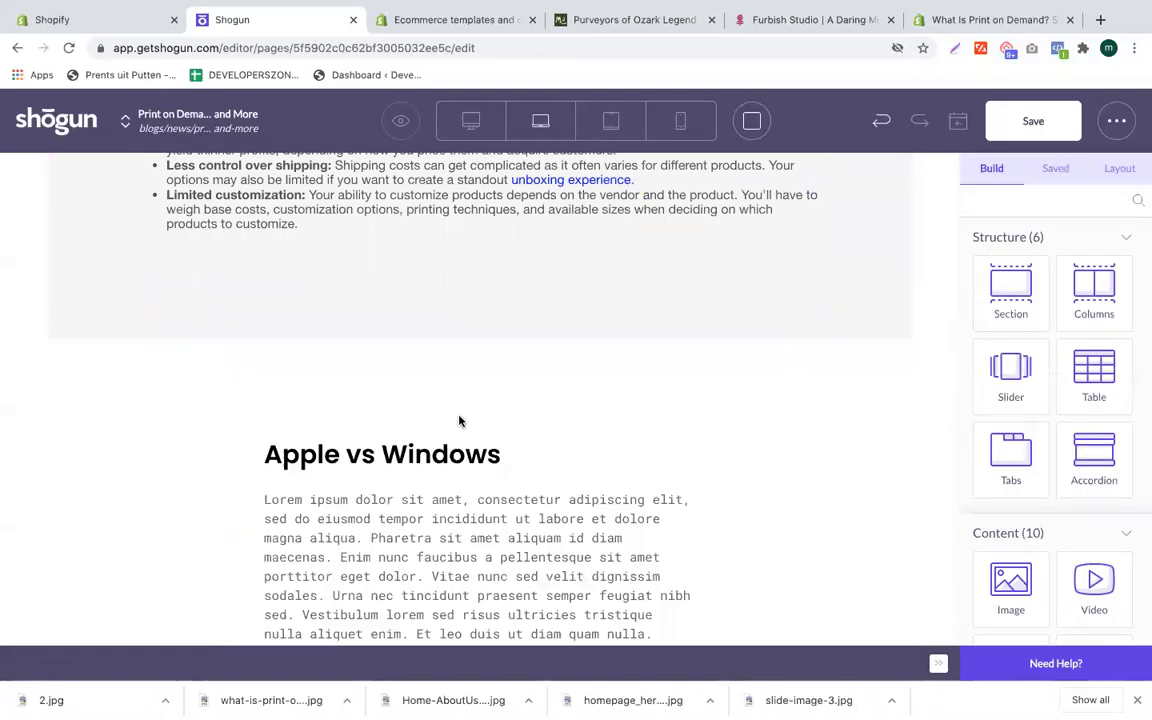
{"action": "left_click", "coordinate": [72, 284]}
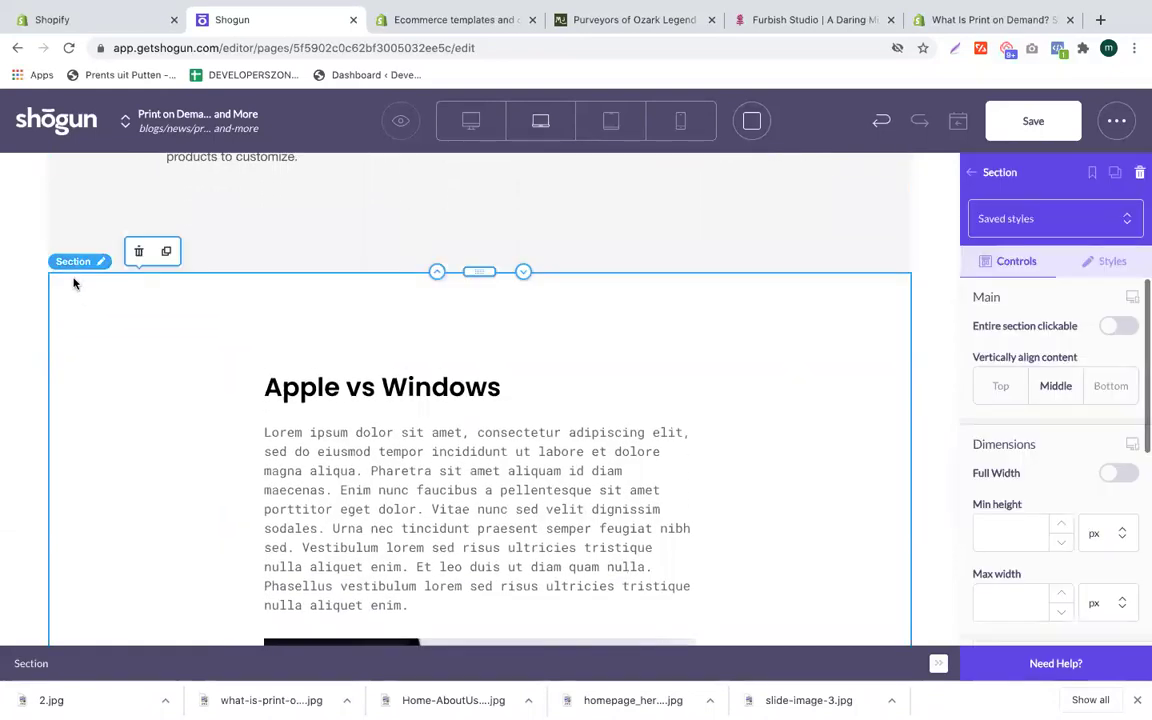
{"action": "left_click", "coordinate": [139, 253]}
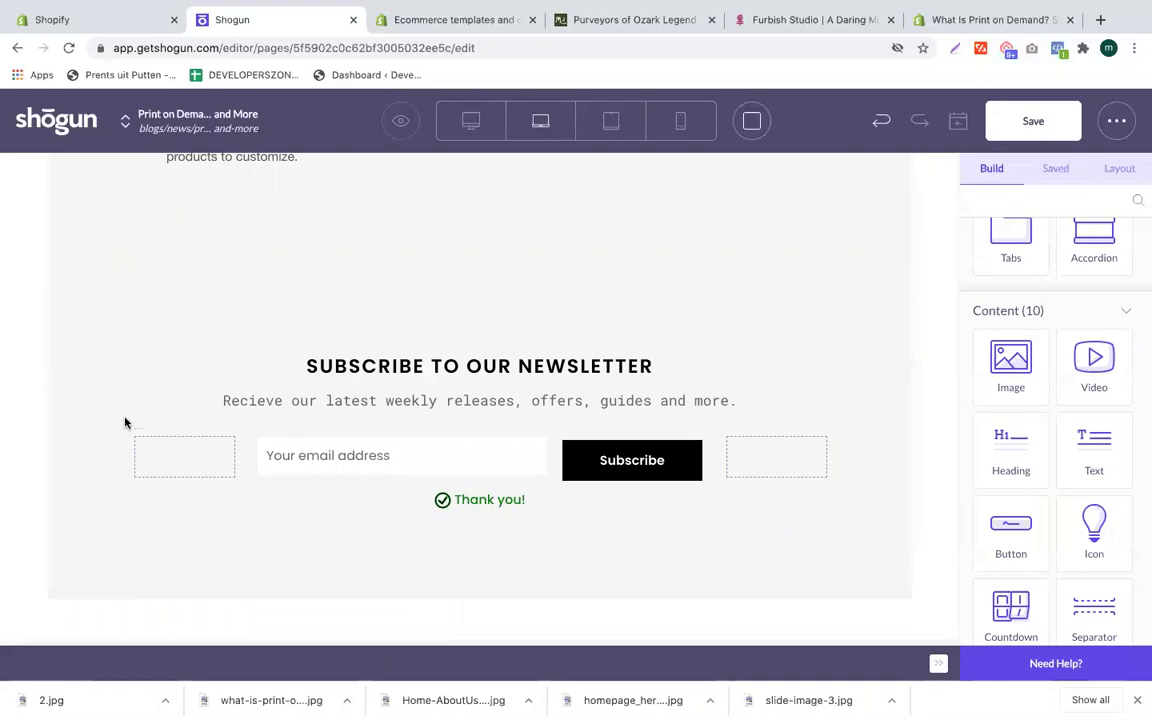
{"action": "left_click", "coordinate": [124, 426]}
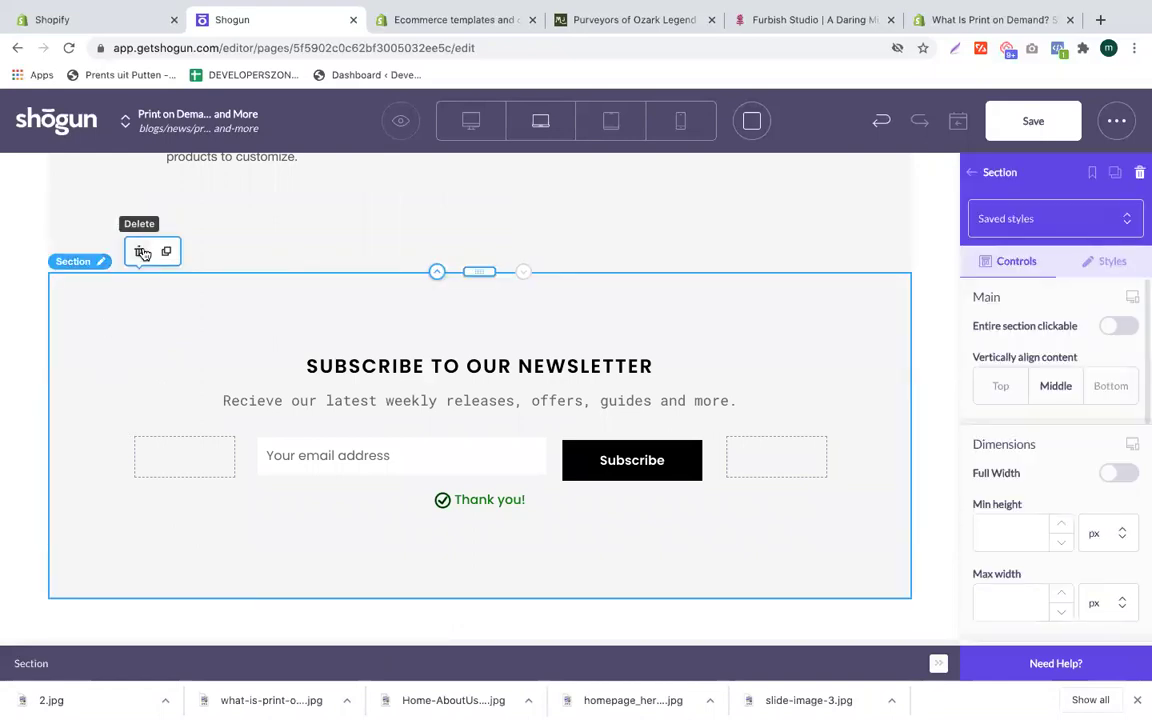
{"action": "left_click", "coordinate": [141, 252]}
Step: Save the edited blog page
{"action": "scroll", "coordinate": [347, 425], "scroll_direction": "up", "scroll_amount": 5}
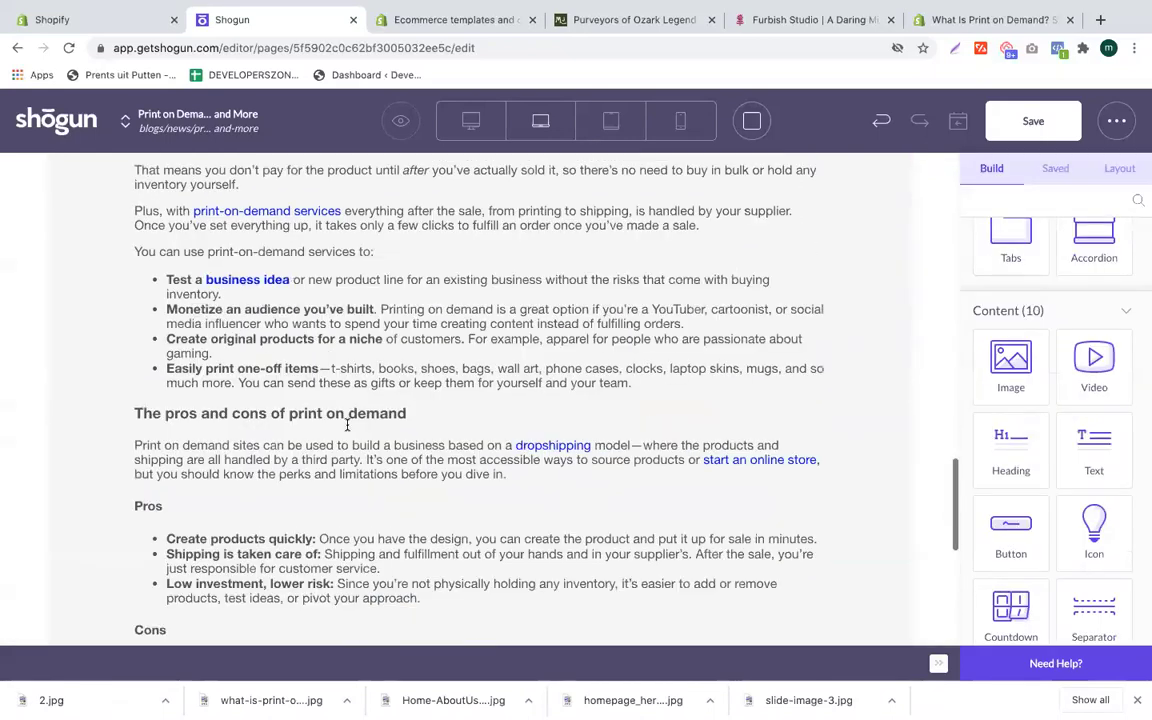
{"action": "scroll", "coordinate": [347, 425], "scroll_direction": "up", "scroll_amount": 10}
{"action": "left_click", "coordinate": [999, 121]}
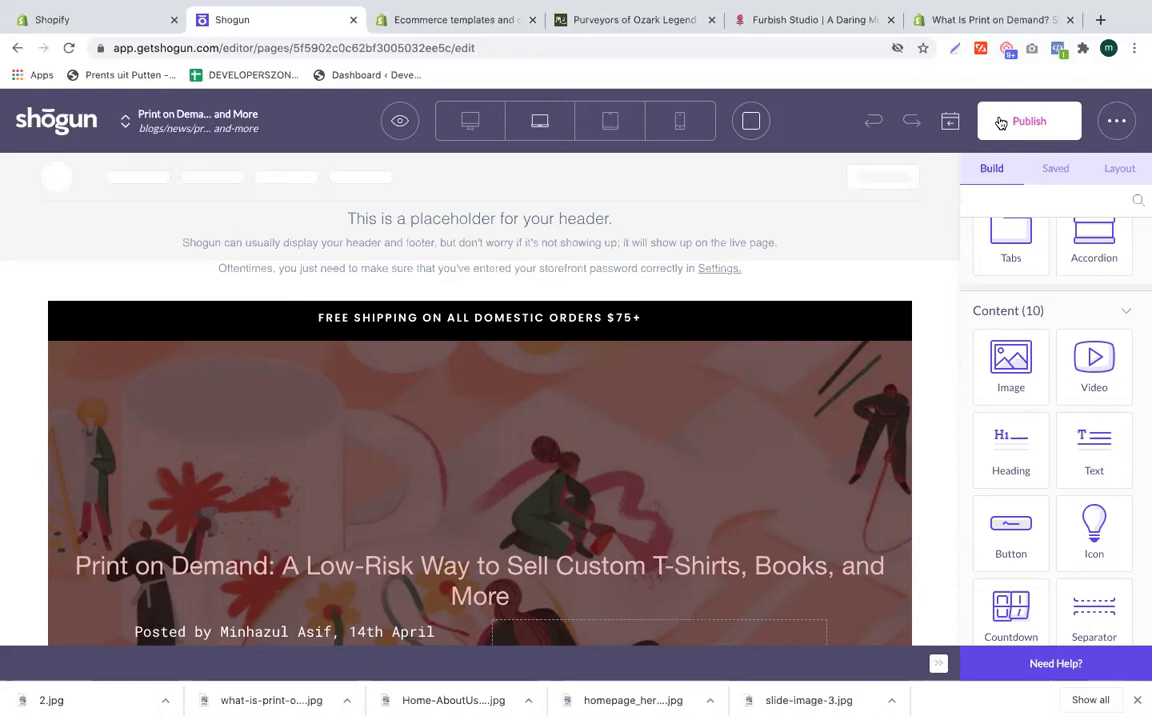
Step: Publish the Print on Demand page and show the View Live Page and Preview Page options
{"action": "left_click", "coordinate": [1000, 122]}
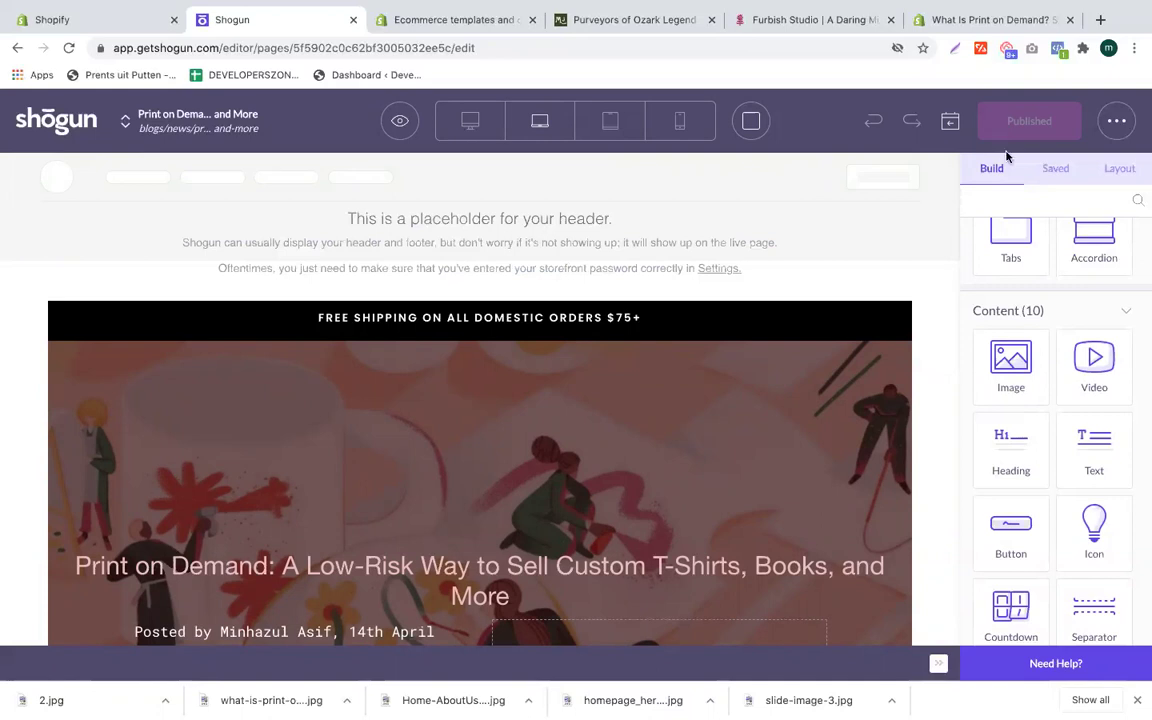
{"action": "left_click", "coordinate": [1116, 123]}
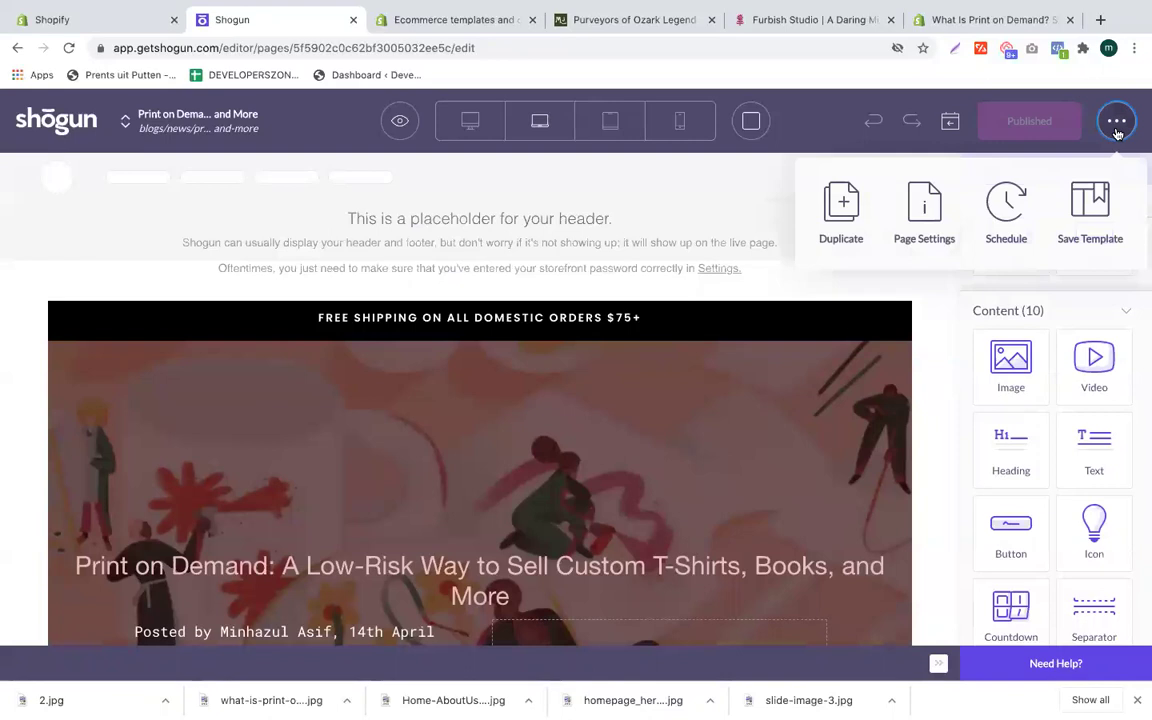
{"action": "left_click", "coordinate": [1117, 133]}
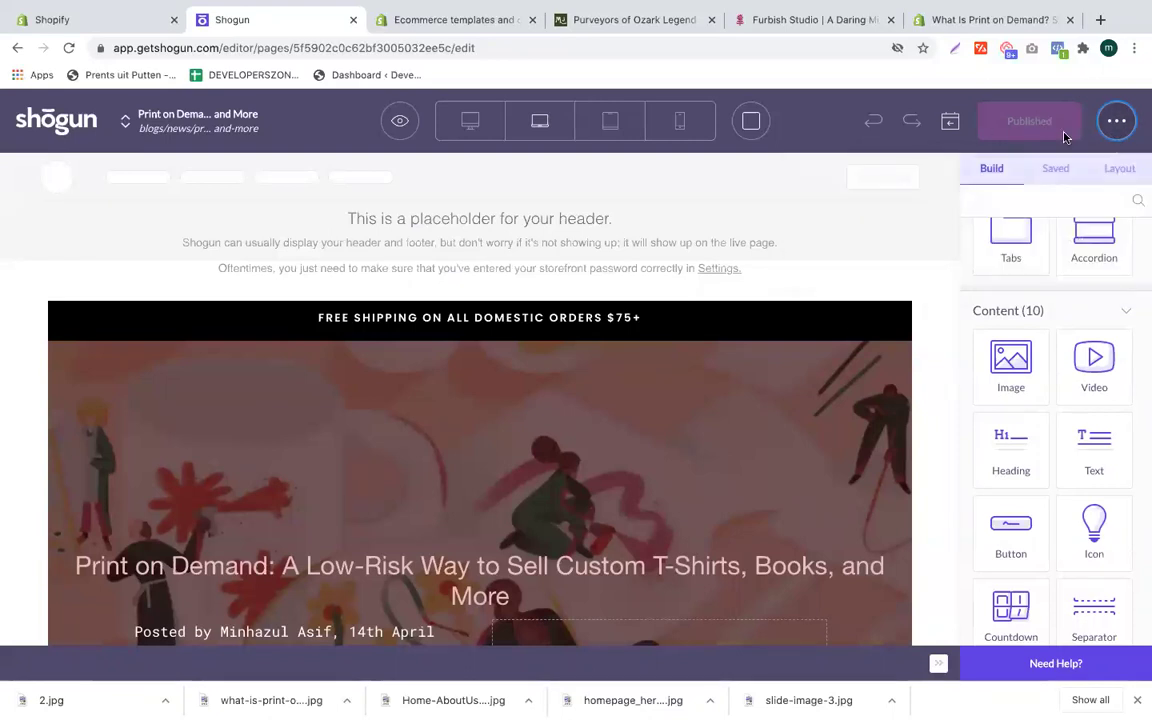
{"action": "left_click", "coordinate": [405, 121]}
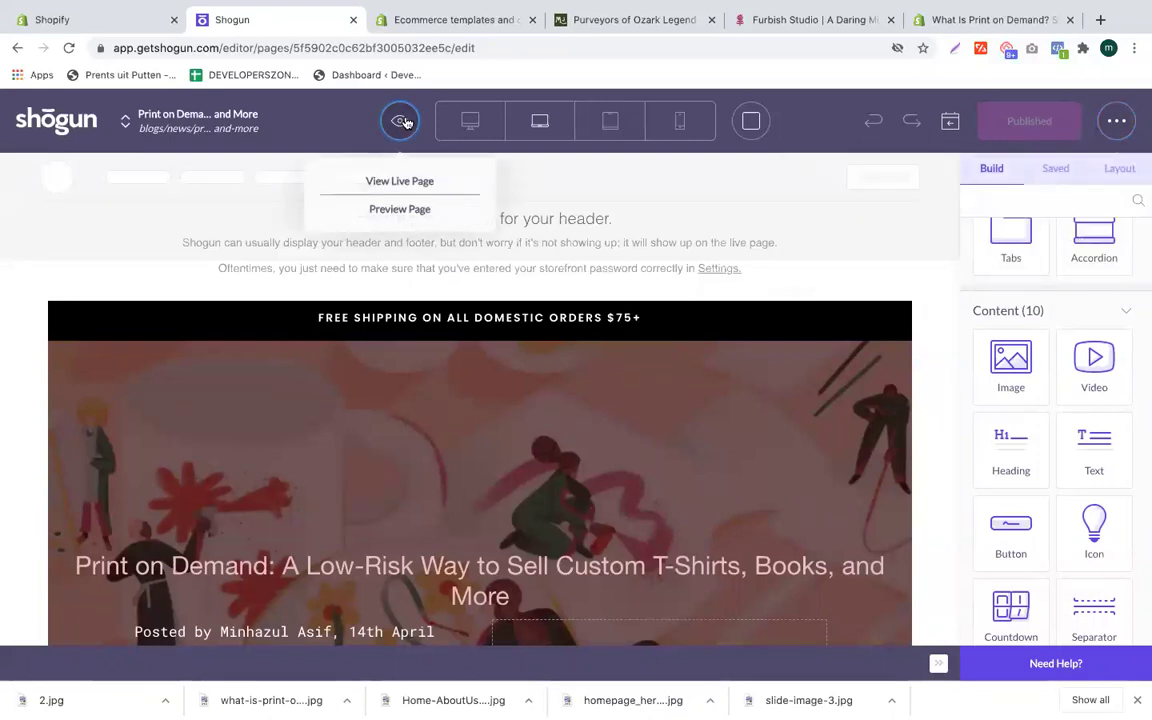
Step: View the live Print on Demand article, scroll through it, and return to the Shogun editor
{"action": "left_click", "coordinate": [395, 183]}
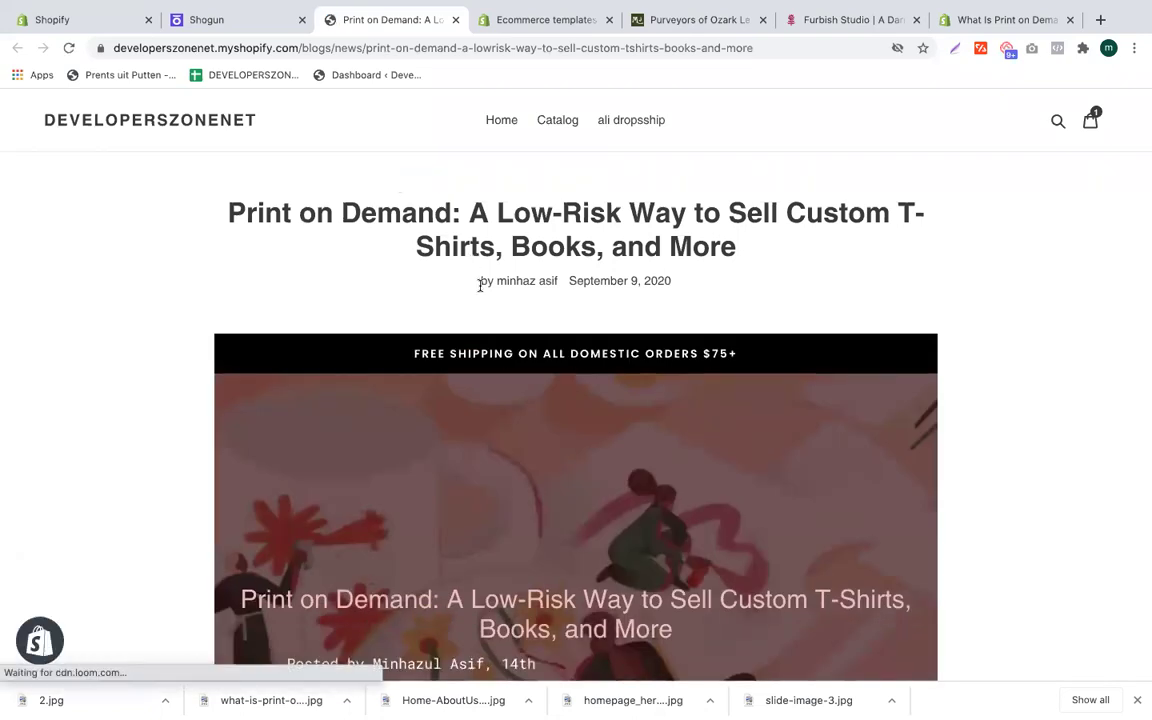
{"action": "scroll", "coordinate": [656, 525], "scroll_direction": "down", "scroll_amount": 10}
{"action": "scroll", "coordinate": [656, 525], "scroll_direction": "down", "scroll_amount": 12}
{"action": "scroll", "coordinate": [656, 527], "scroll_direction": "up", "scroll_amount": 6}
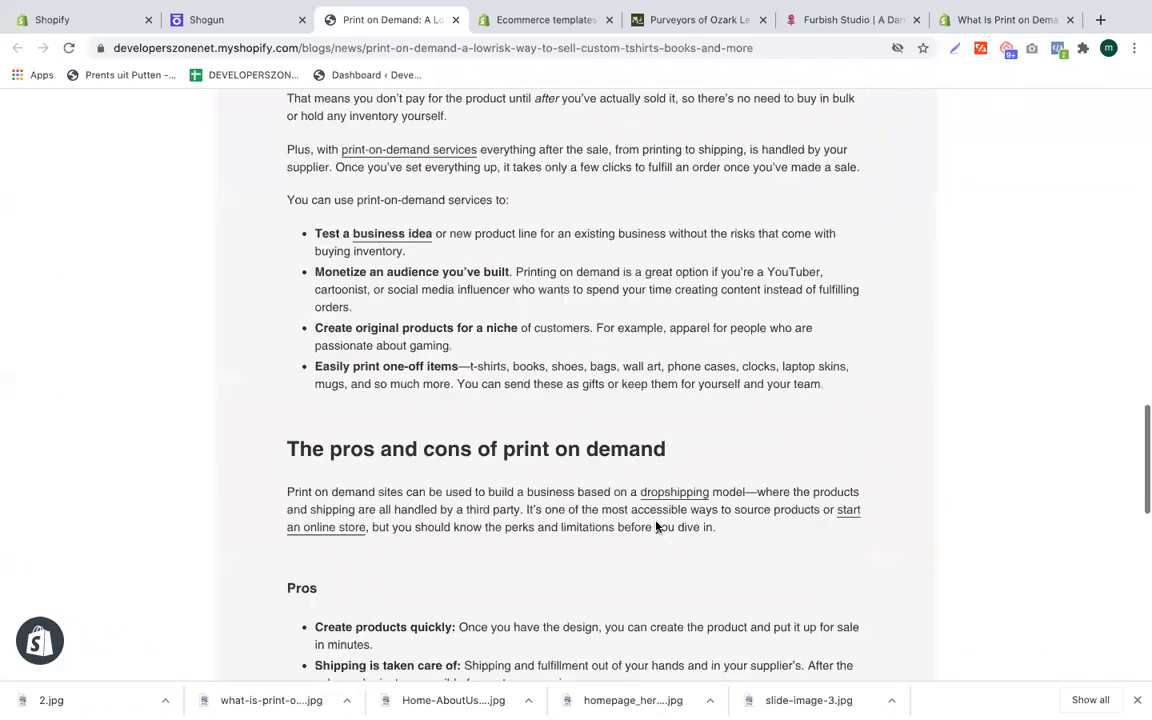
{"action": "scroll", "coordinate": [656, 527], "scroll_direction": "up", "scroll_amount": 10}
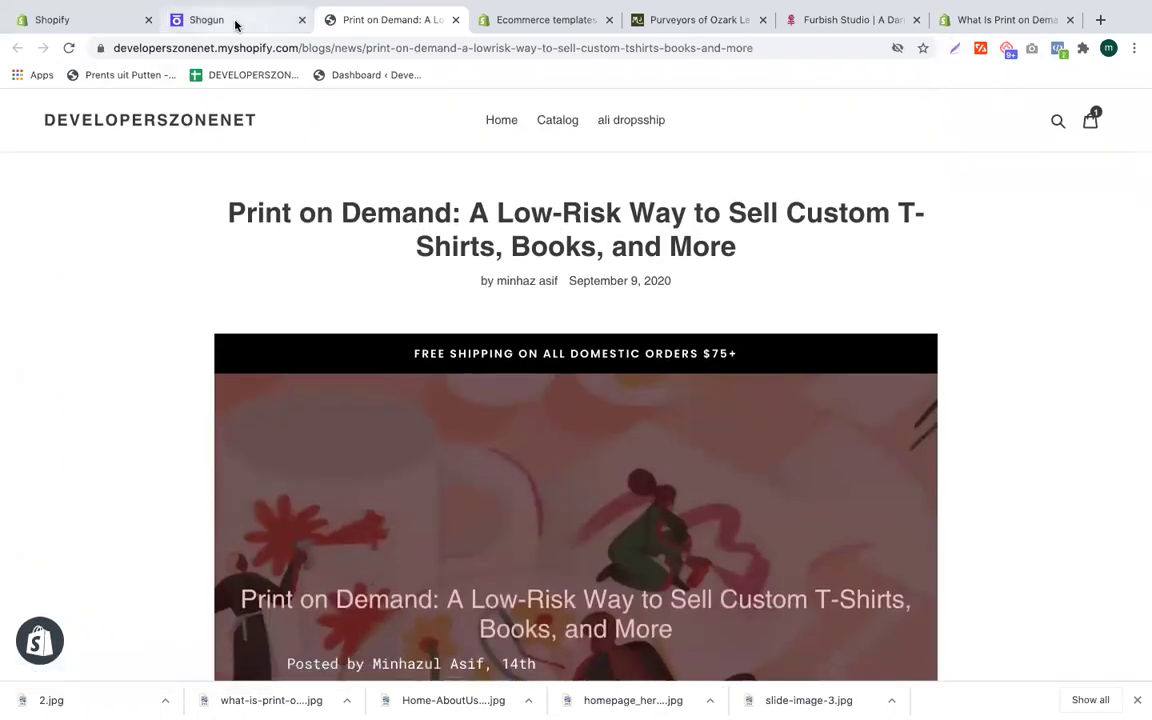
{"action": "left_click", "coordinate": [236, 22]}
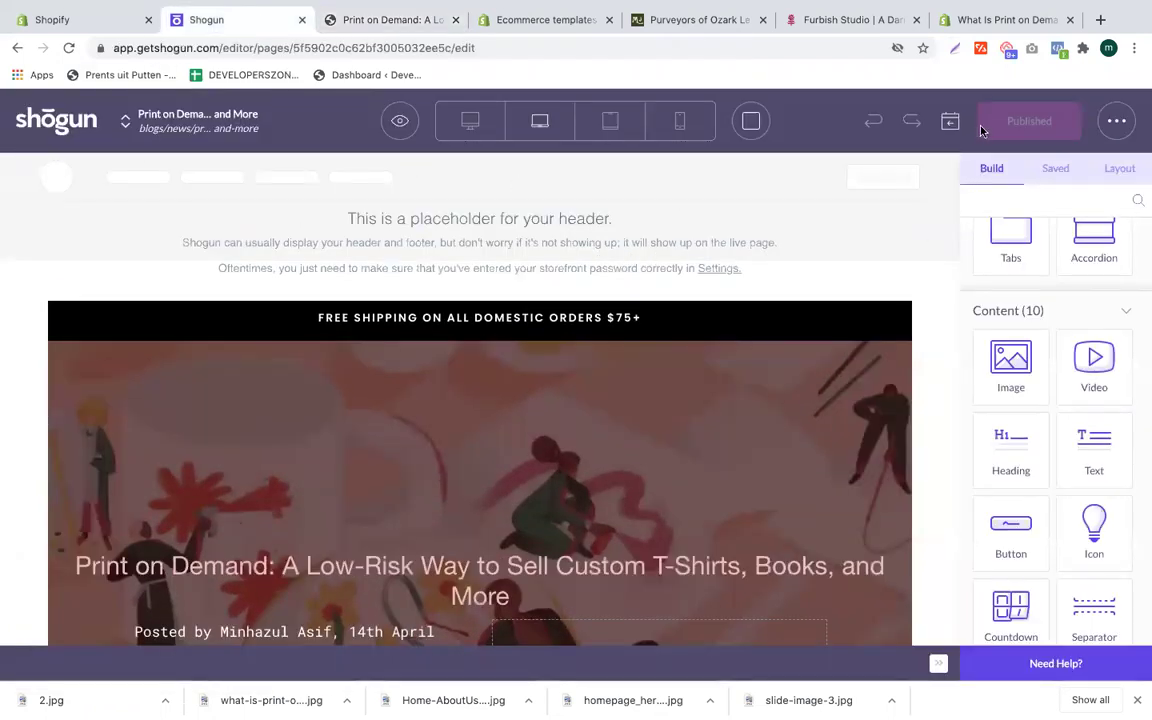
Step: Go back to the Shogun pages dashboard and start a new page
{"action": "left_click", "coordinate": [1113, 133]}
{"action": "left_click", "coordinate": [35, 125]}
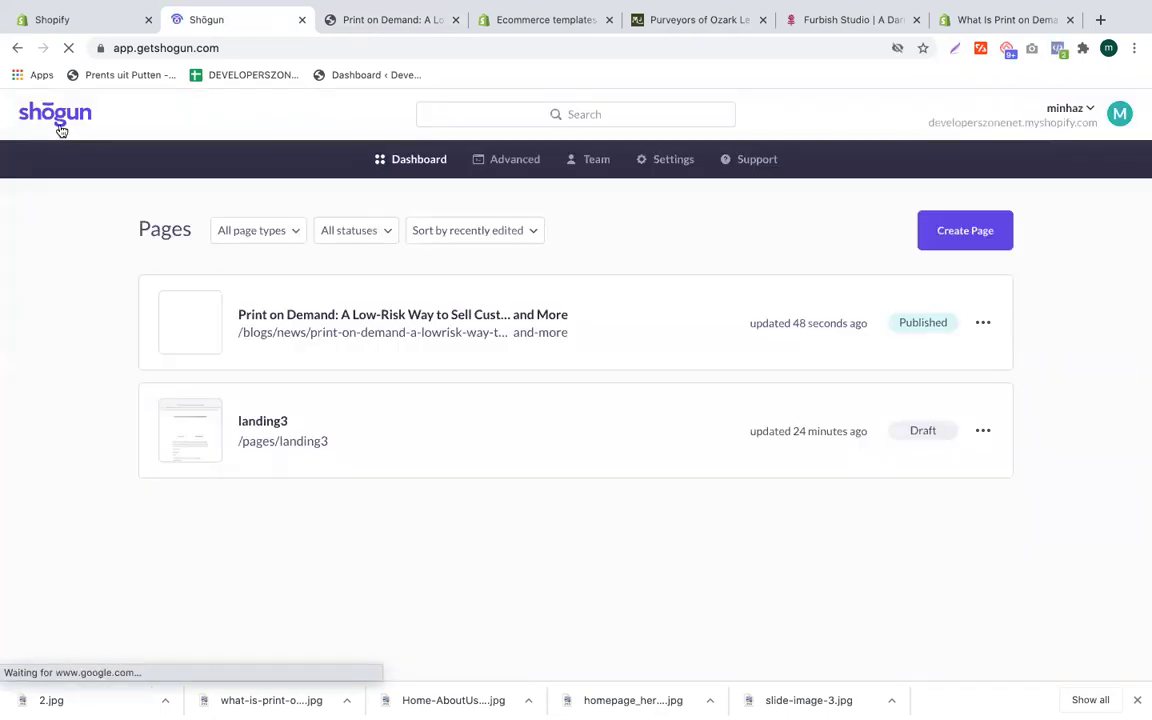
{"action": "left_click", "coordinate": [980, 241]}
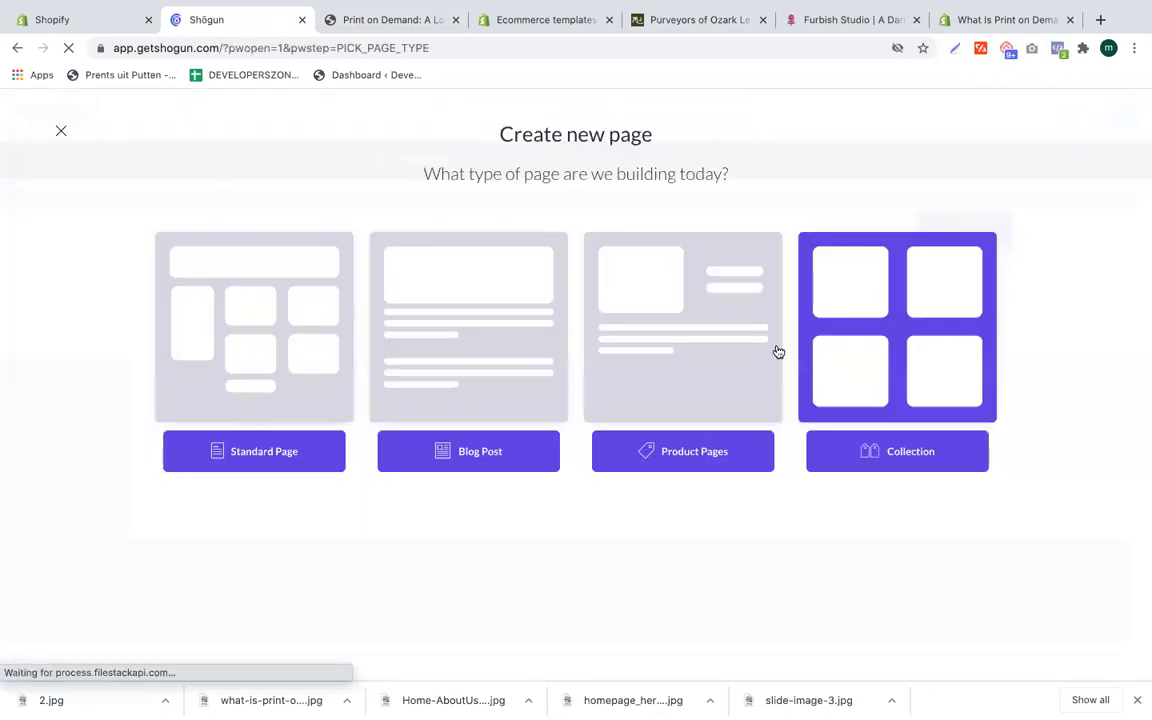
Step: Create a custom-layout product page for the 2020 Tshirt Women long-sleeve T-shirt
{"action": "left_click", "coordinate": [647, 393]}
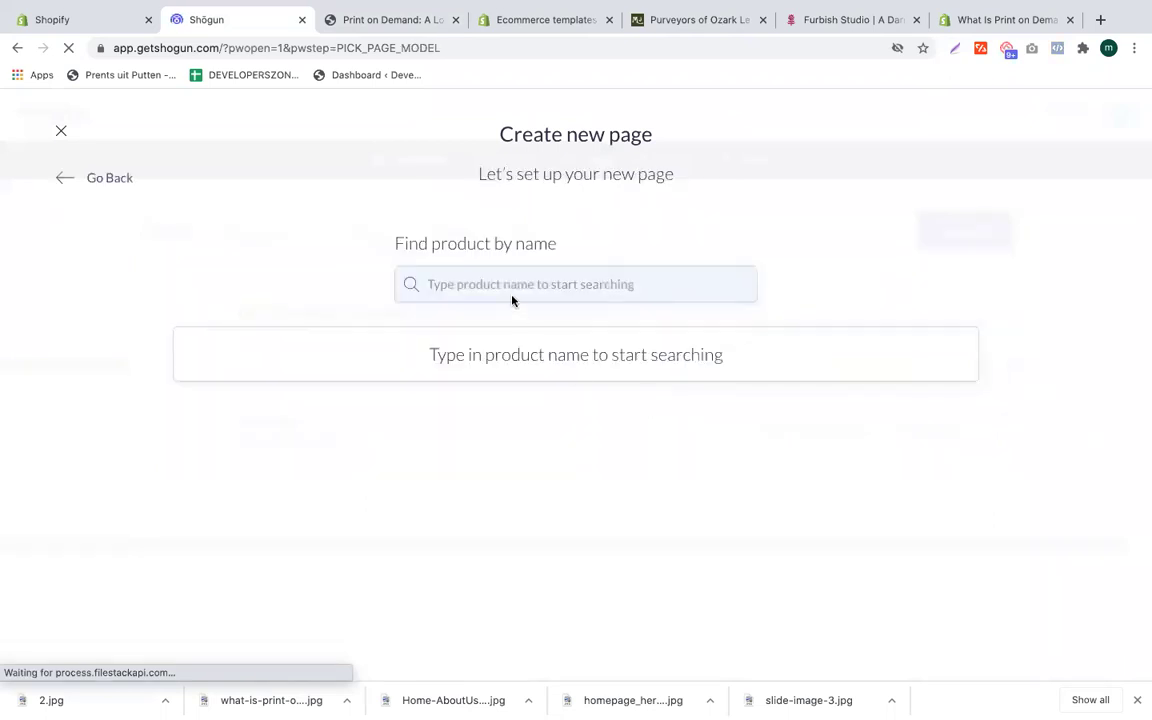
{"action": "left_click", "coordinate": [445, 291]}
{"action": "type", "text": "a"}
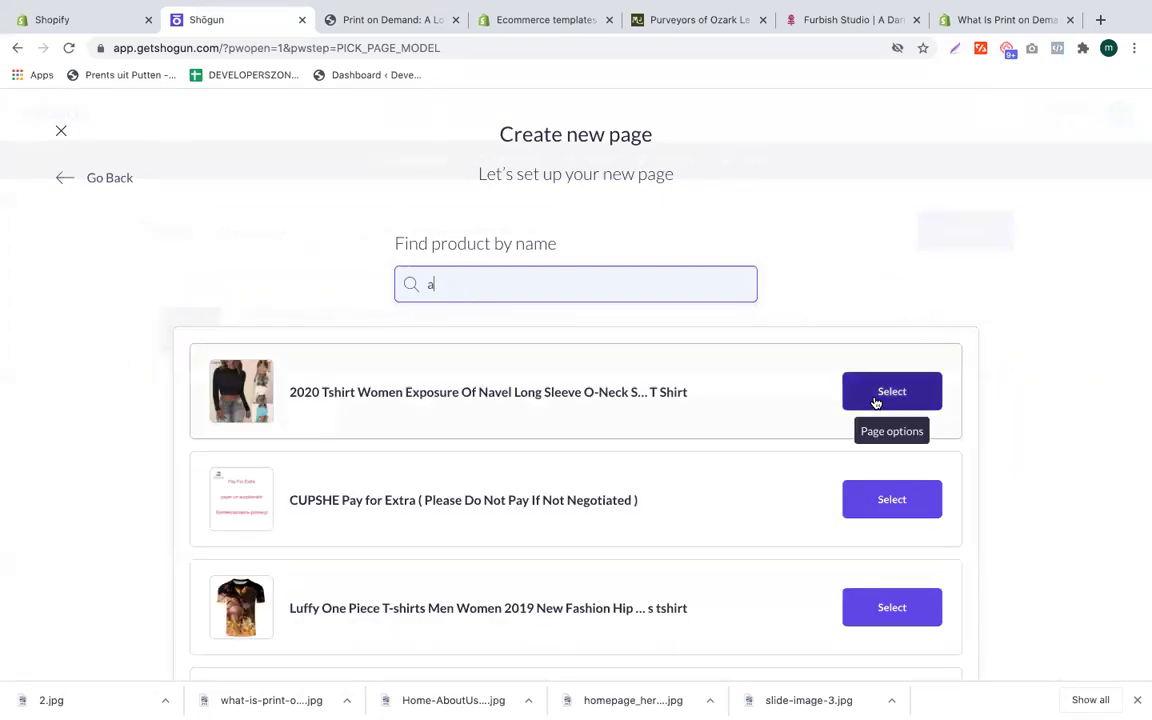
{"action": "left_click", "coordinate": [876, 402]}
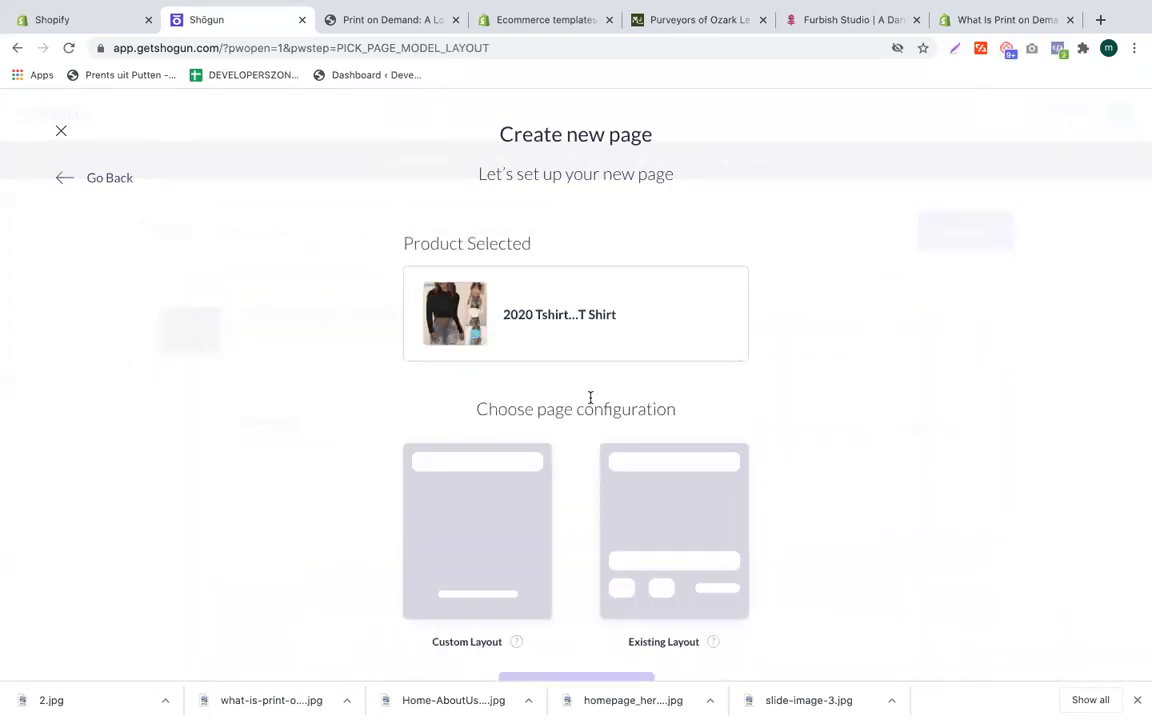
{"action": "scroll", "coordinate": [582, 399], "scroll_direction": "down", "scroll_amount": 1}
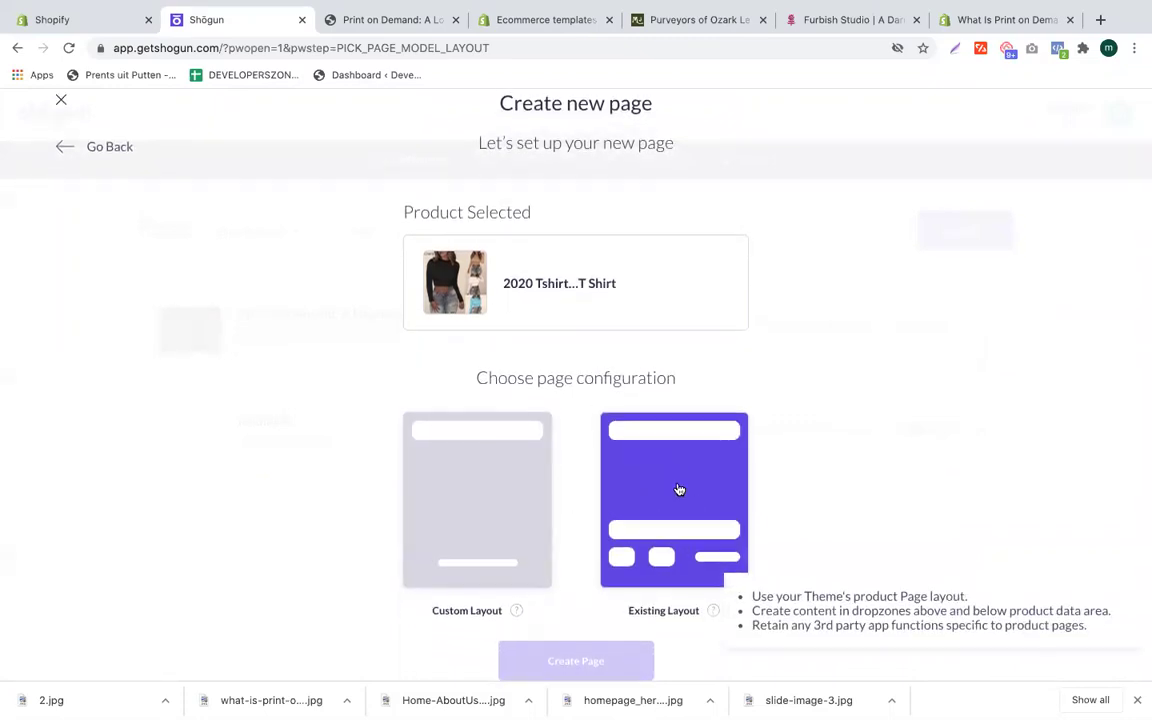
{"action": "left_click", "coordinate": [445, 487]}
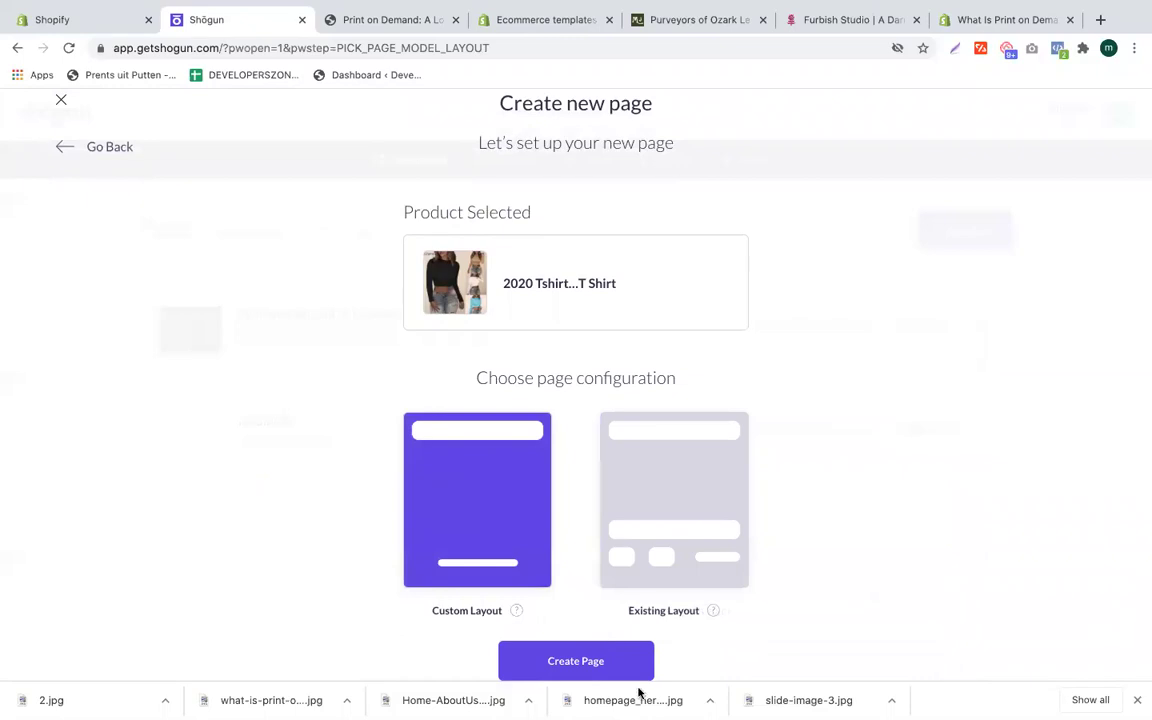
{"action": "left_click", "coordinate": [605, 651]}
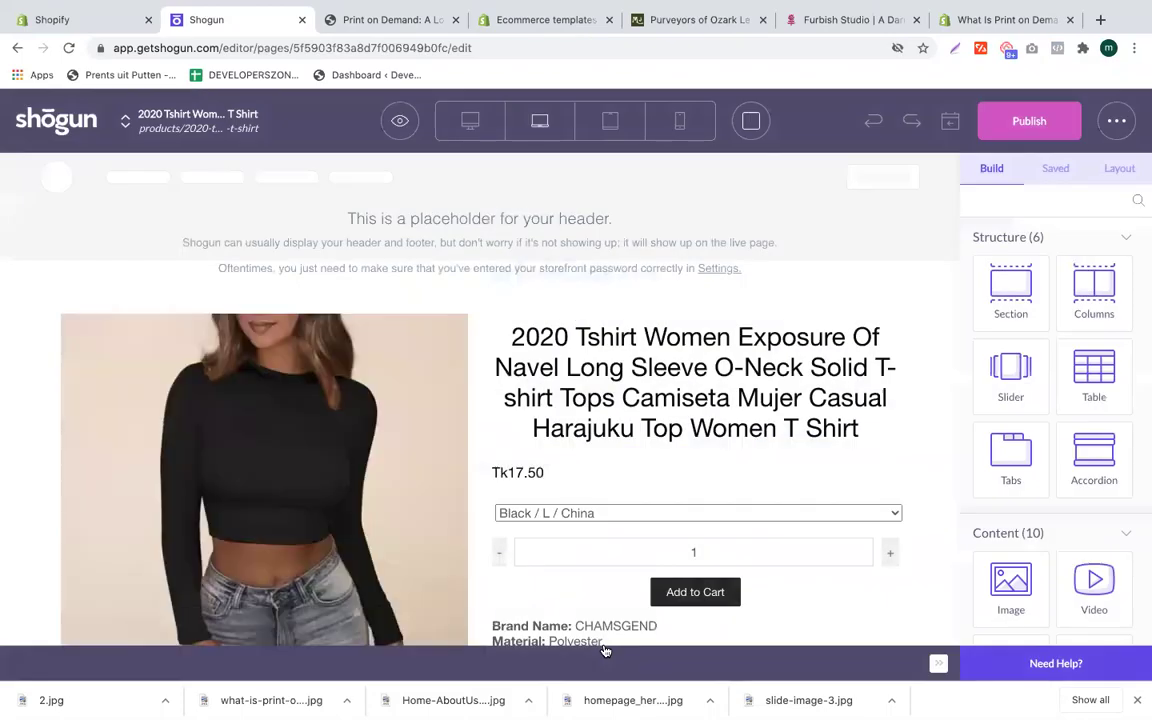
Step: Scroll through the imported T-shirt product page layout in the editor
{"action": "scroll", "coordinate": [420, 420], "scroll_direction": "down", "scroll_amount": 3}
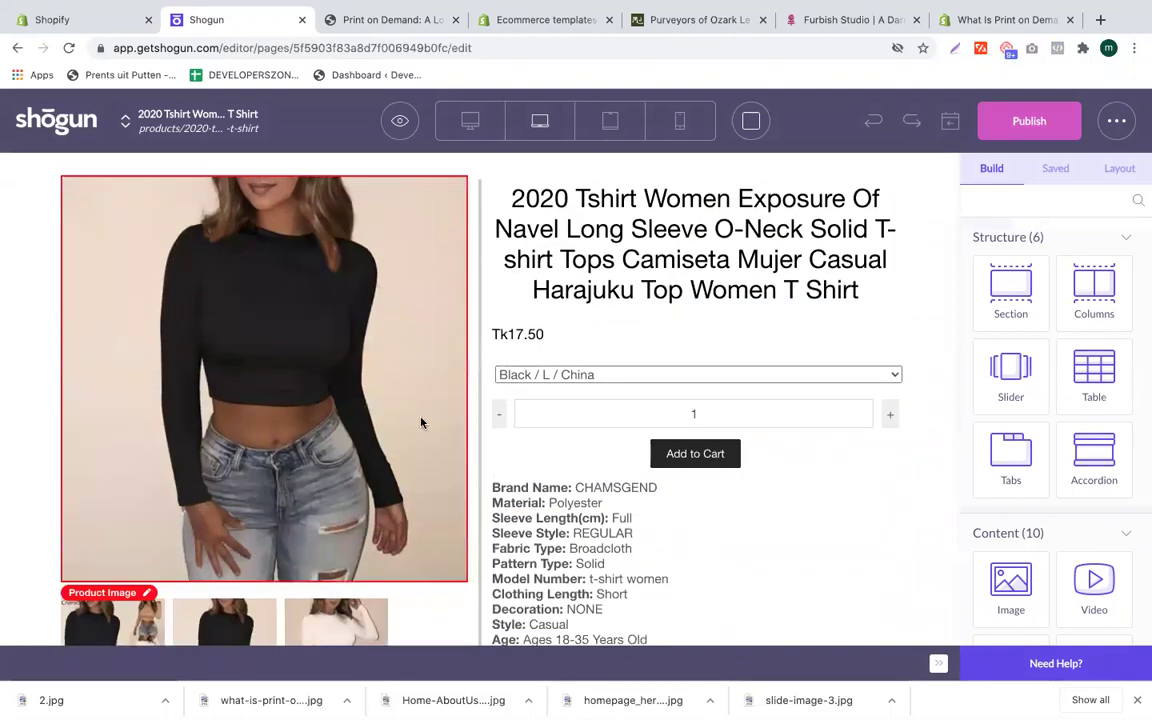
{"action": "scroll", "coordinate": [421, 423], "scroll_direction": "down", "scroll_amount": 2}
{"action": "scroll", "coordinate": [424, 424], "scroll_direction": "down", "scroll_amount": 5}
{"action": "scroll", "coordinate": [424, 424], "scroll_direction": "up", "scroll_amount": 10}
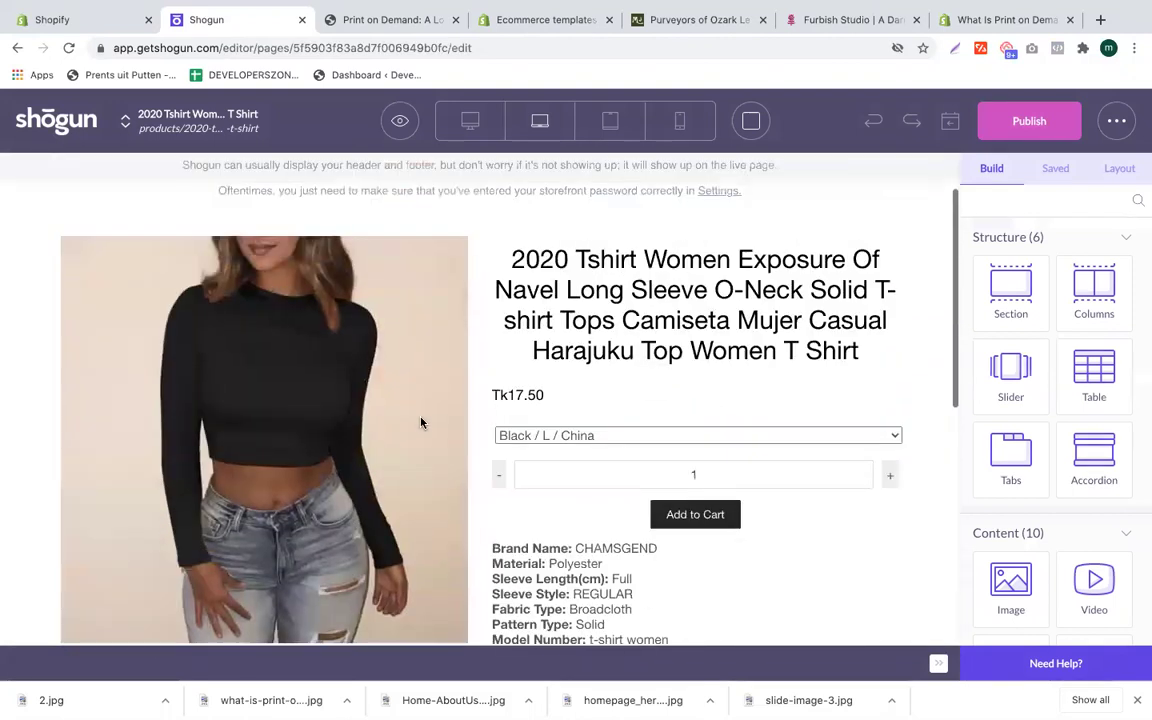
{"action": "scroll", "coordinate": [1090, 455], "scroll_direction": "down", "scroll_amount": 10}
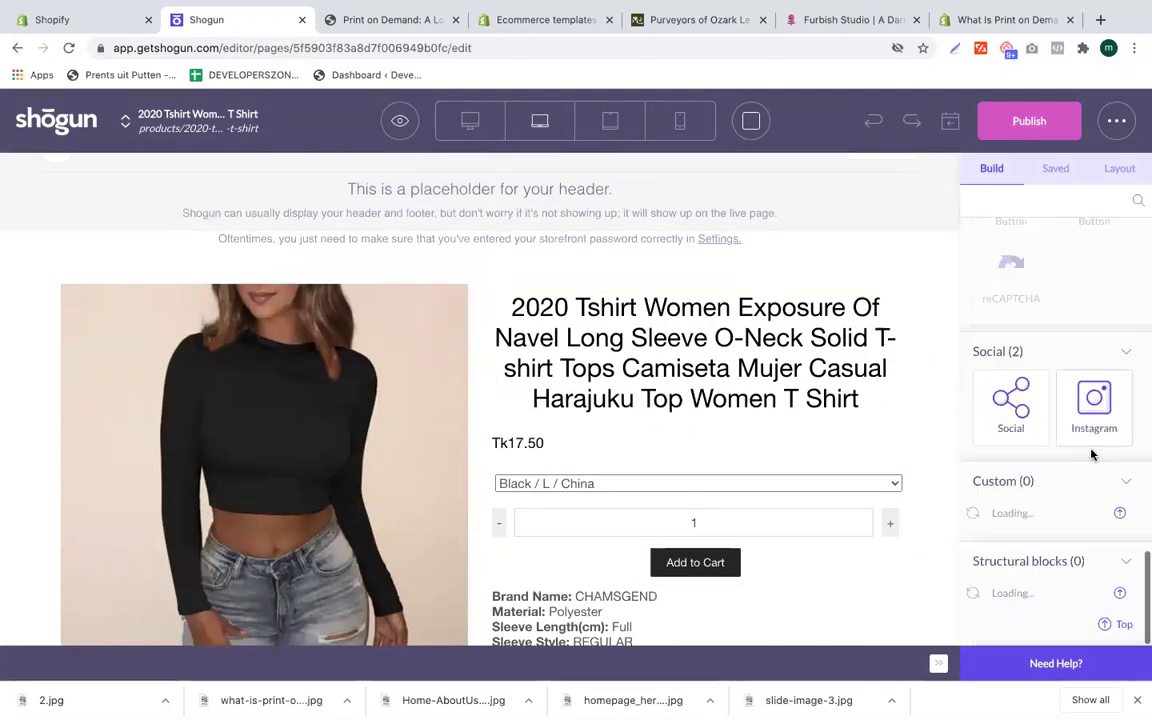
{"action": "scroll", "coordinate": [1030, 415], "scroll_direction": "up", "scroll_amount": 10}
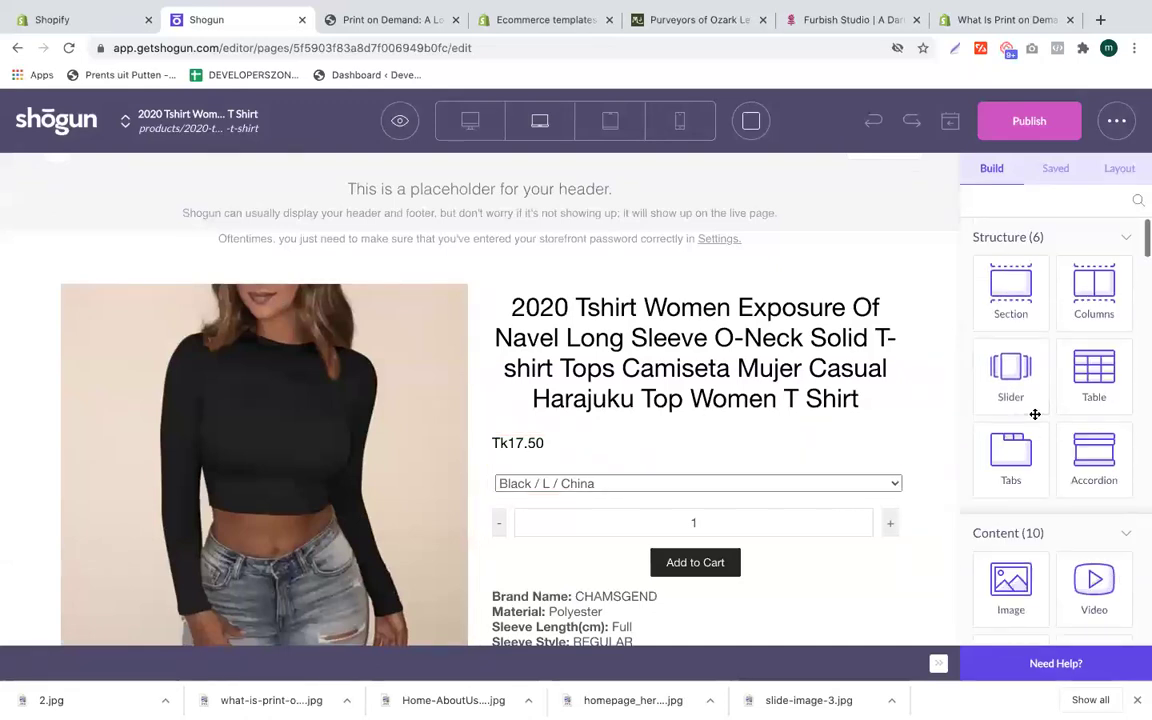
{"action": "scroll", "coordinate": [590, 403], "scroll_direction": "down", "scroll_amount": 4}
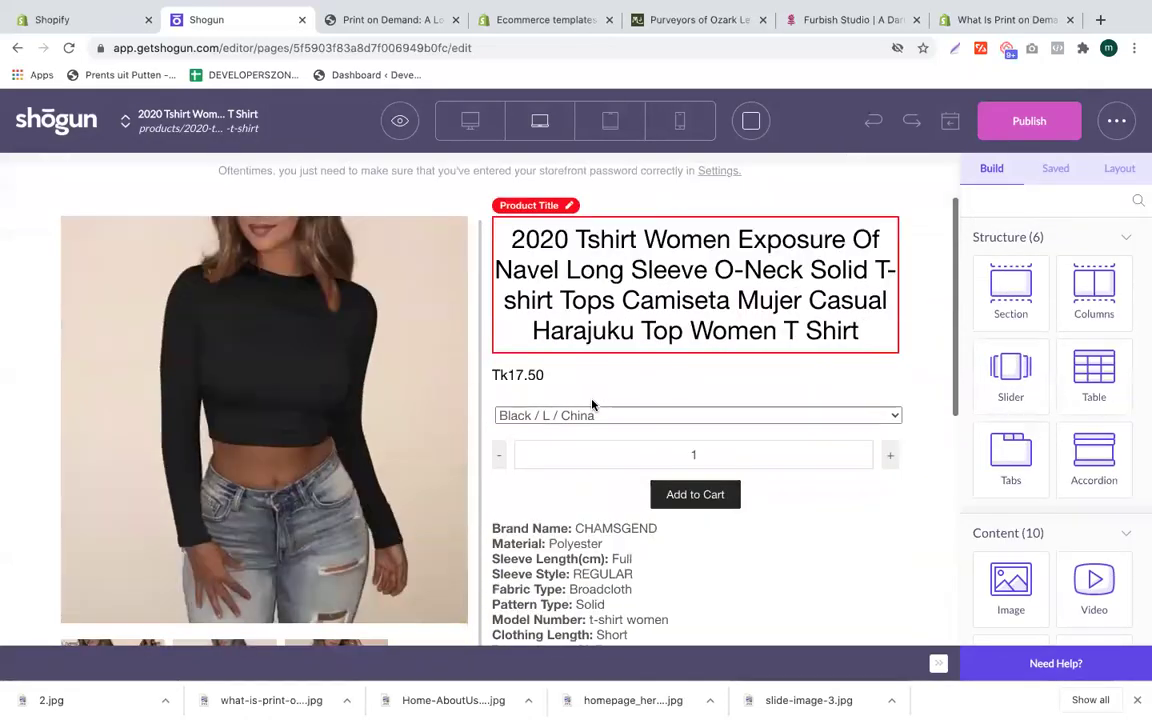
{"action": "scroll", "coordinate": [592, 404], "scroll_direction": "down", "scroll_amount": 1}
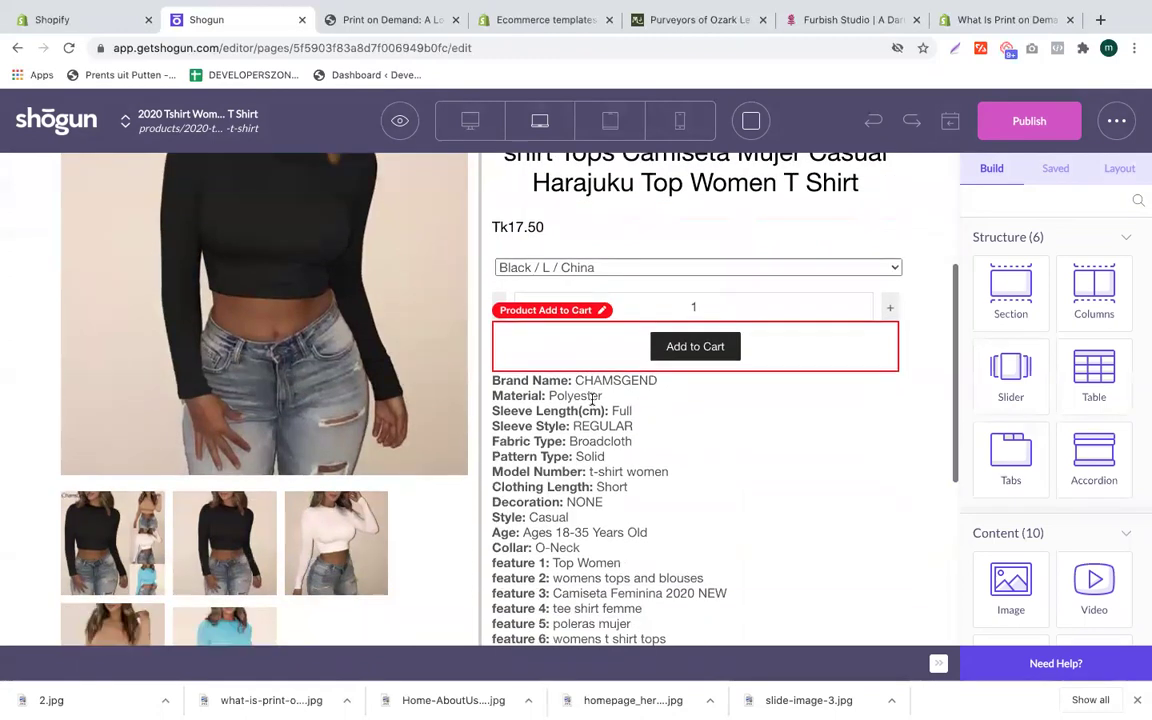
{"action": "scroll", "coordinate": [590, 400], "scroll_direction": "up", "scroll_amount": 5}
{"action": "scroll", "coordinate": [590, 400], "scroll_direction": "down", "scroll_amount": 10}
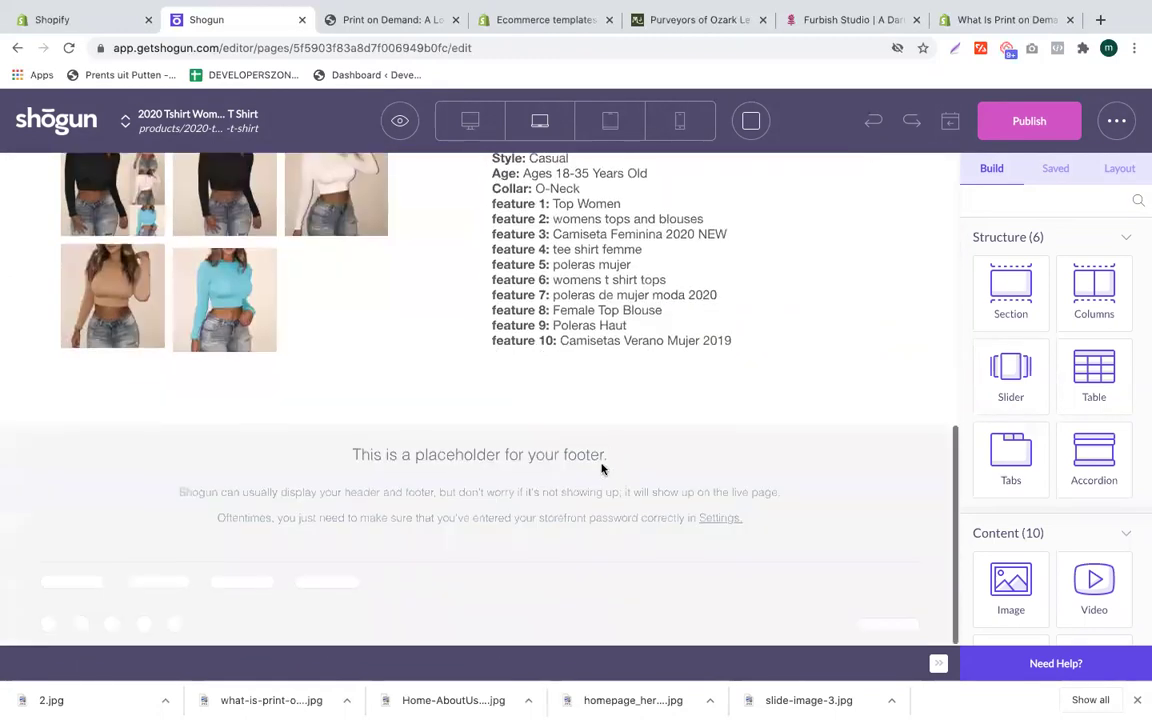
{"action": "scroll", "coordinate": [602, 462], "scroll_direction": "up", "scroll_amount": 1}
Step: Inspect the settings of the details text, image gallery, main image, title and price blocks
{"action": "left_click", "coordinate": [610, 384]}
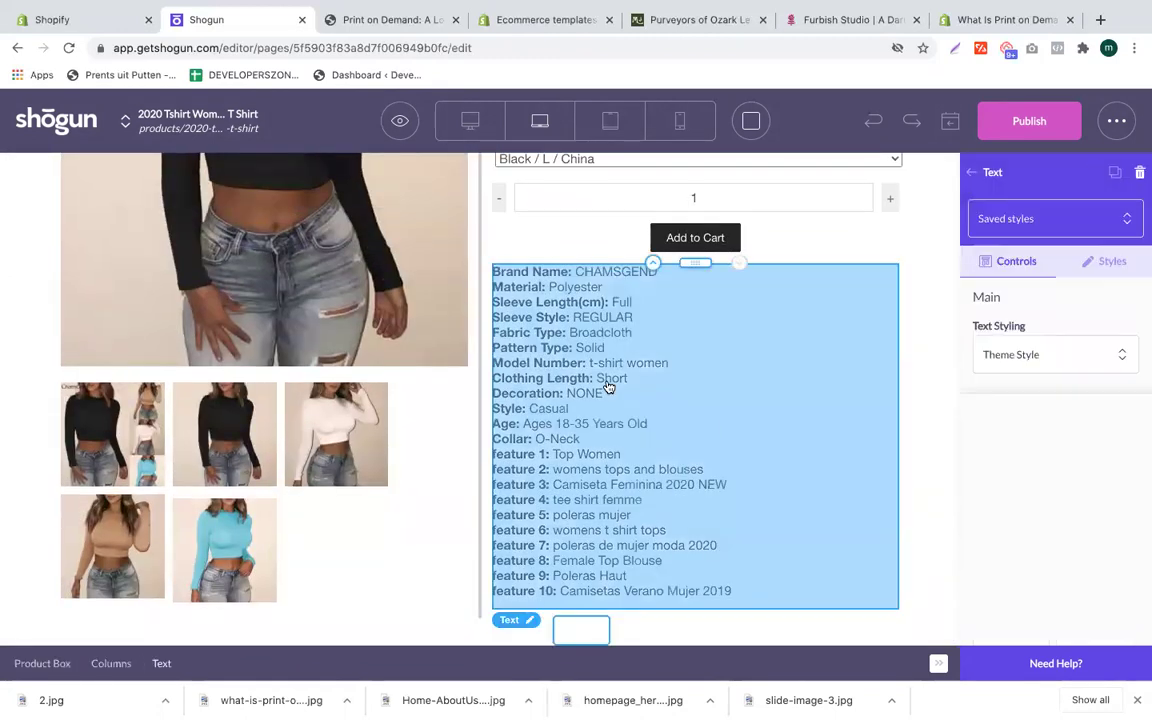
{"action": "left_click", "coordinate": [386, 455]}
{"action": "scroll", "coordinate": [386, 455], "scroll_direction": "up", "scroll_amount": 3}
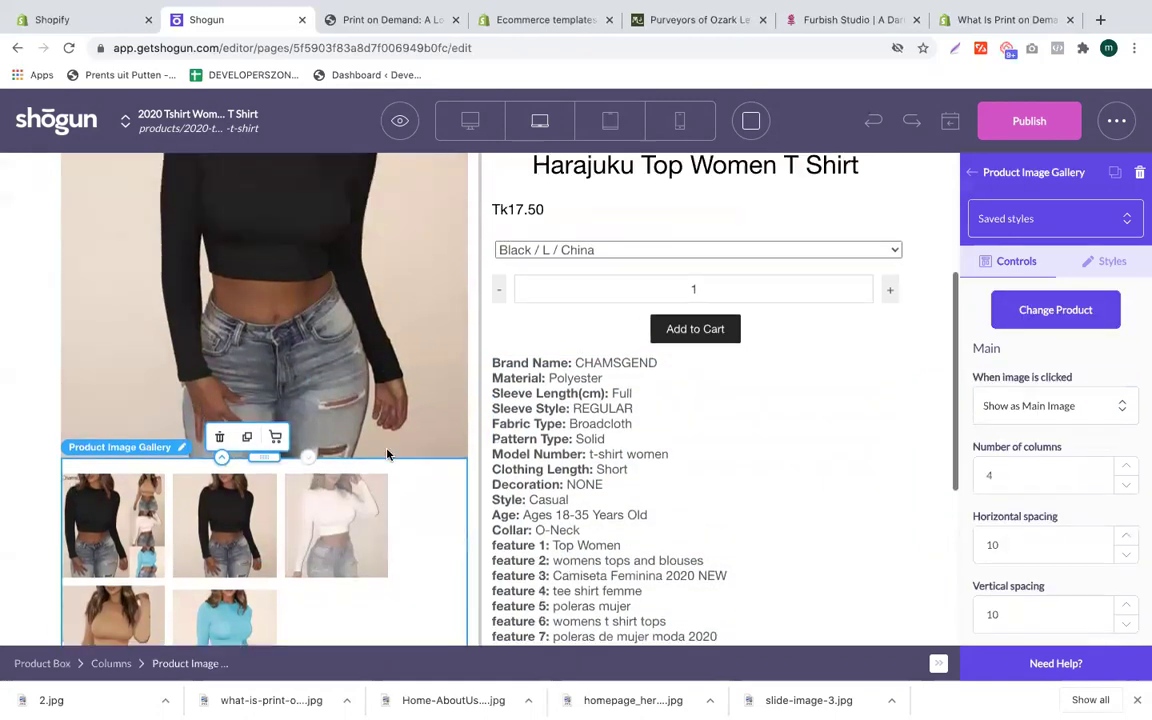
{"action": "left_click", "coordinate": [332, 356]}
{"action": "scroll", "coordinate": [600, 377], "scroll_direction": "up", "scroll_amount": 5}
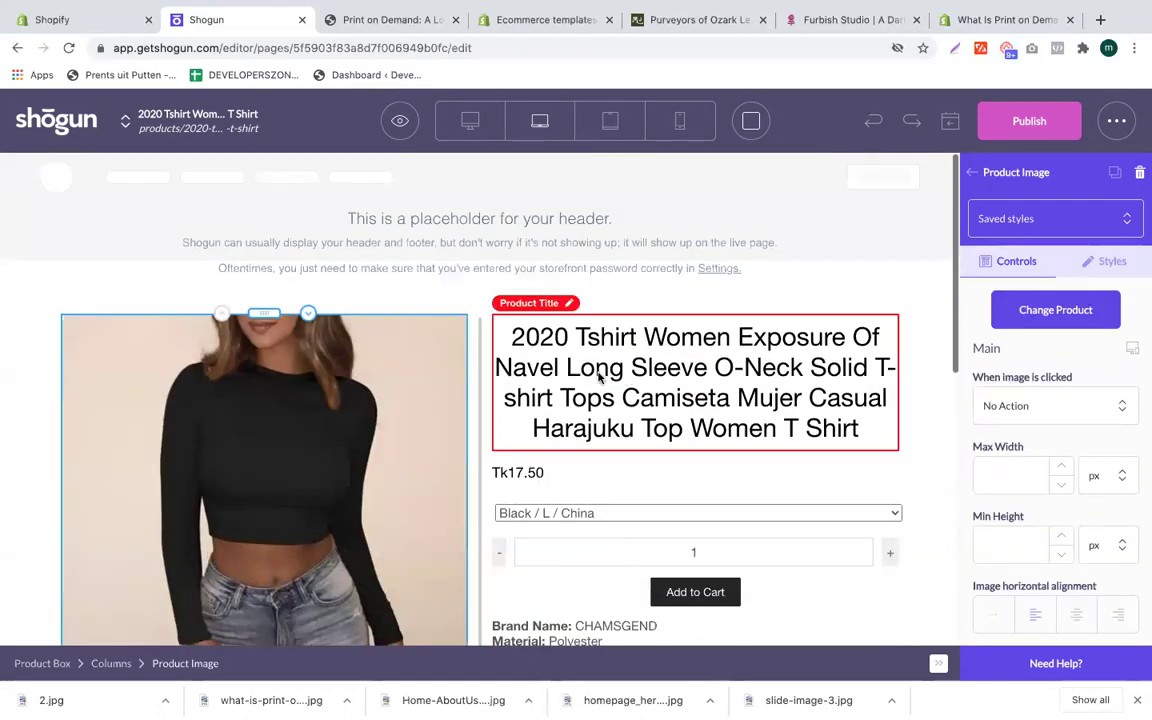
{"action": "left_click", "coordinate": [600, 377]}
{"action": "left_click", "coordinate": [520, 475]}
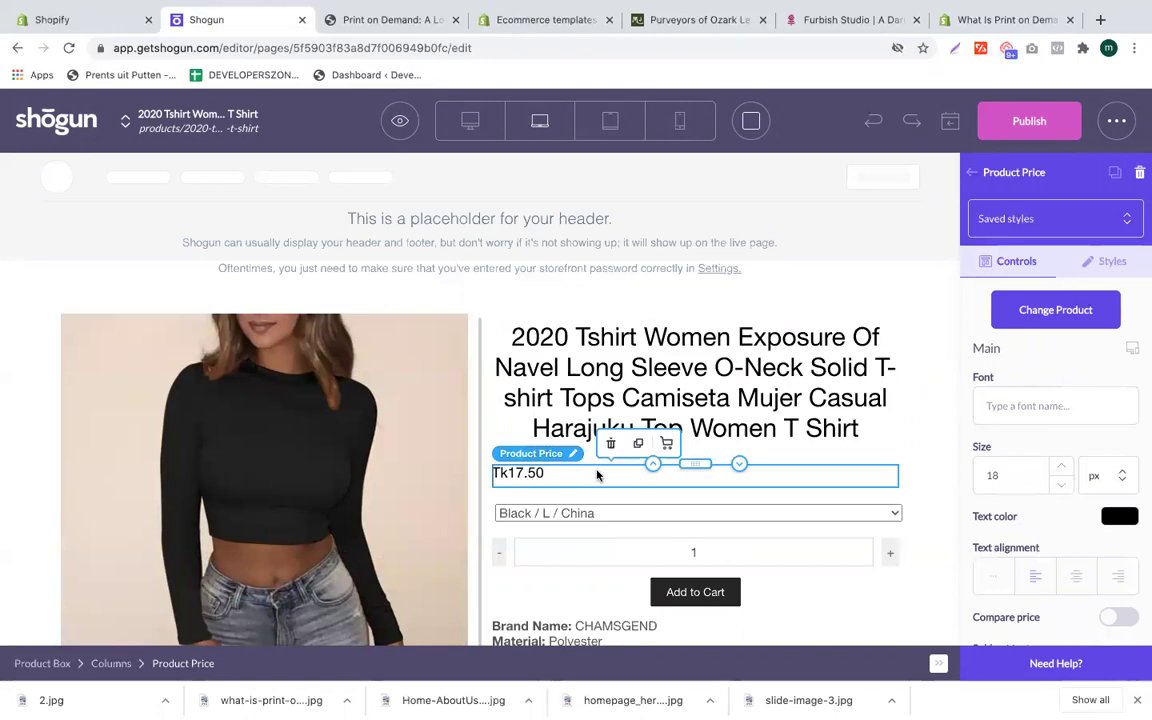
Step: Set the product price font size to 40 and its text colour to teal
{"action": "scroll", "coordinate": [1030, 517], "scroll_direction": "down", "scroll_amount": 1}
{"action": "double_click", "coordinate": [1012, 432]}
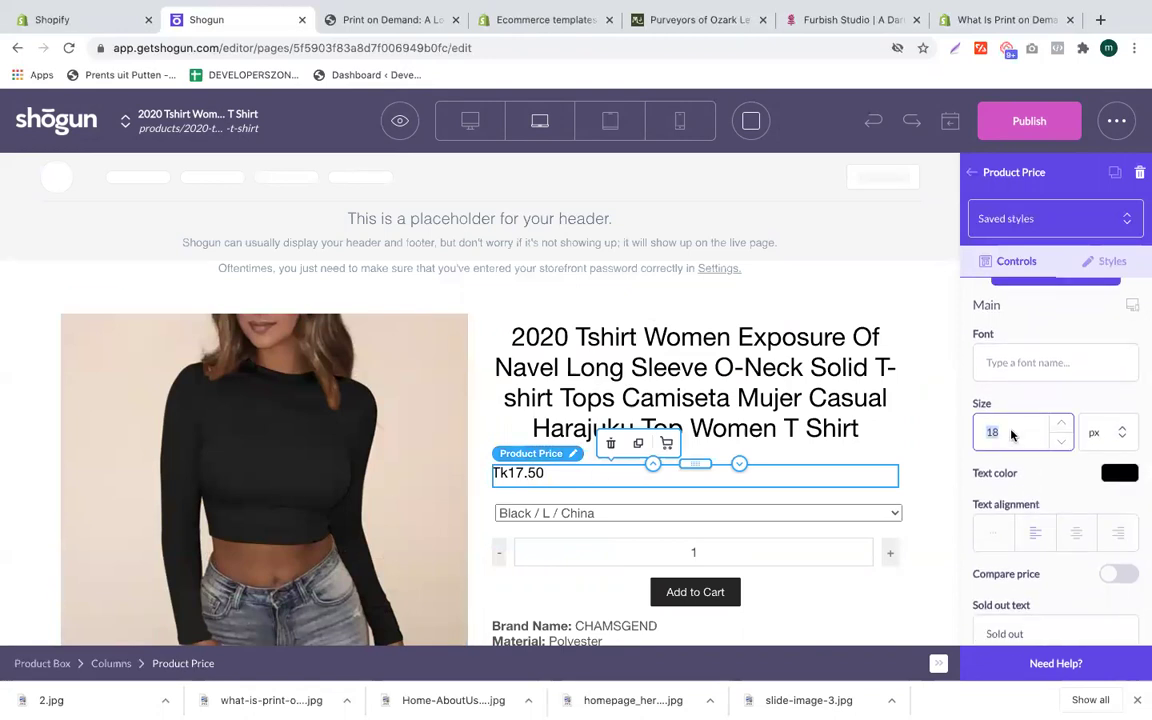
{"action": "type", "text": "40"}
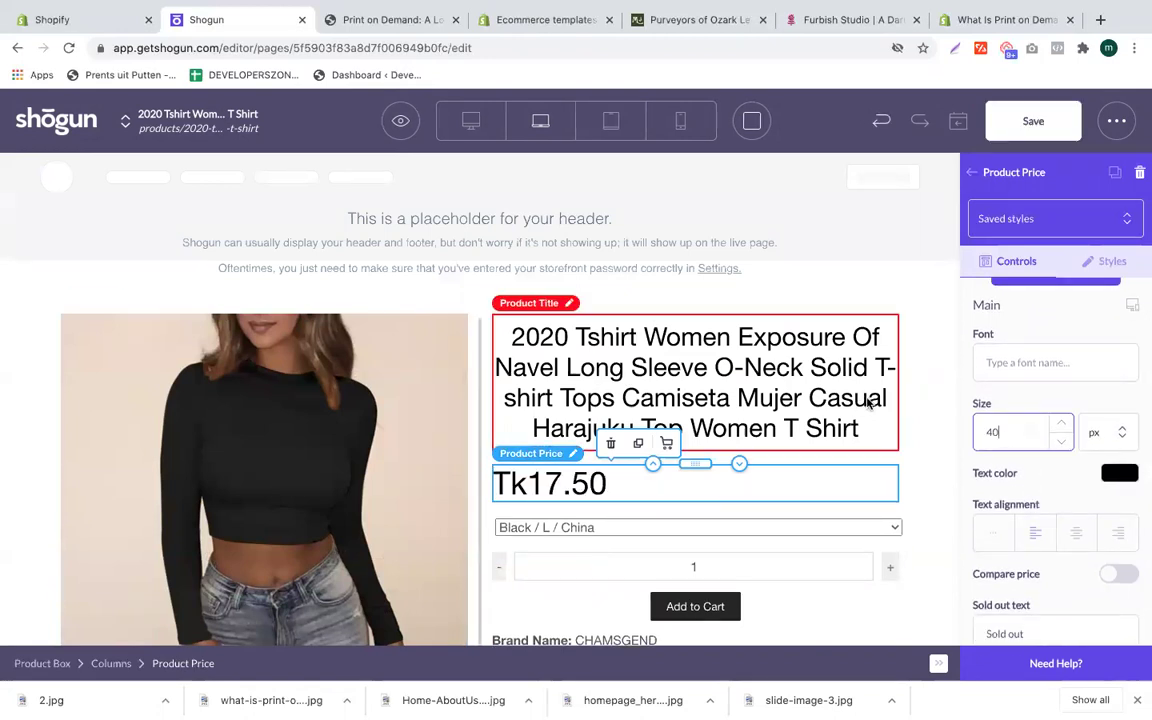
{"action": "left_click", "coordinate": [1125, 472]}
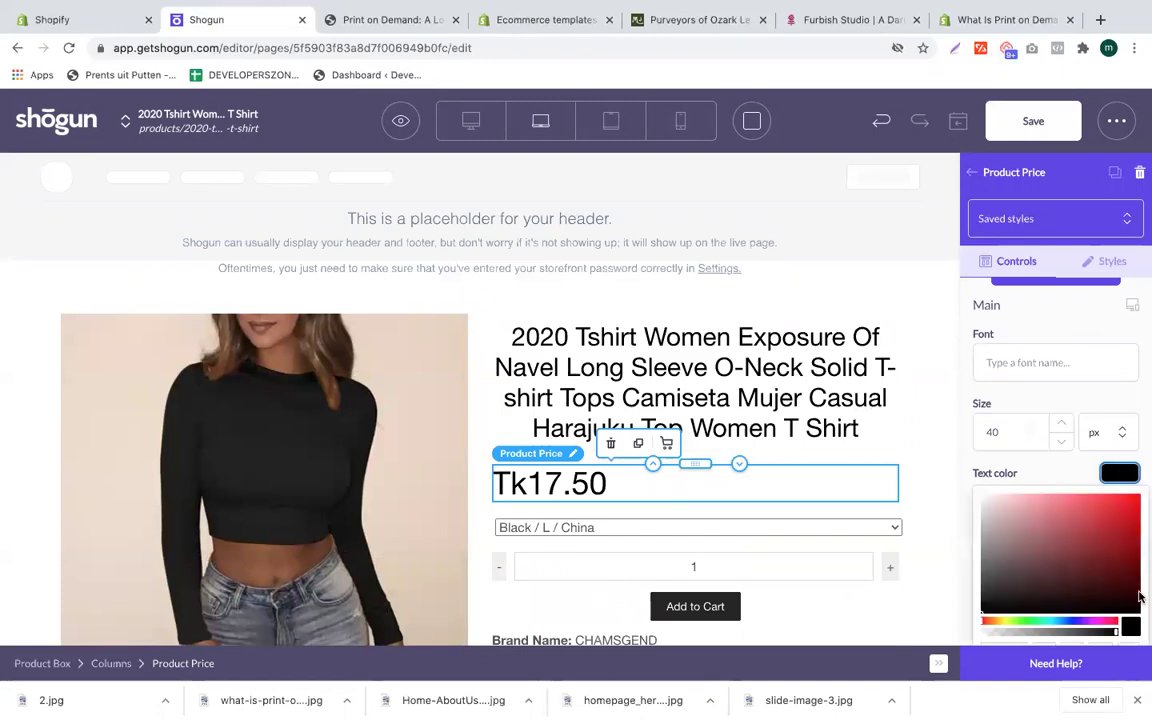
{"action": "left_click", "coordinate": [1053, 622]}
{"action": "left_click", "coordinate": [1116, 555]}
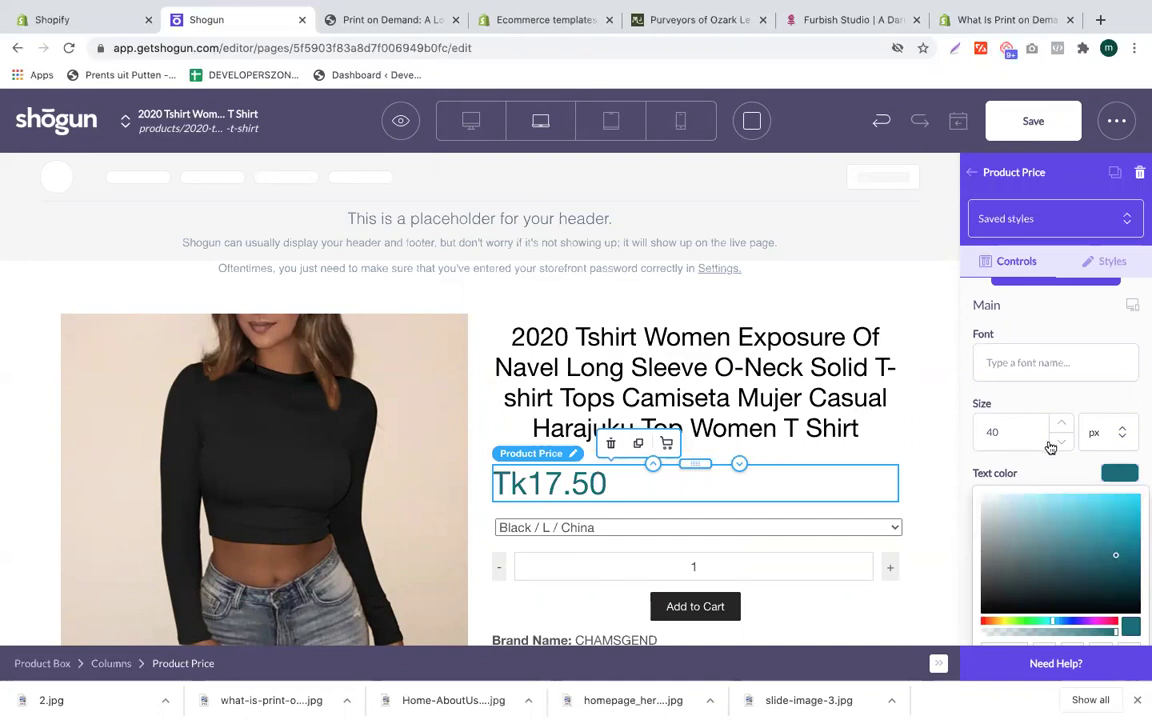
{"action": "left_click", "coordinate": [1120, 472]}
Step: Return to the Build panel's list of elements
{"action": "scroll", "coordinate": [1005, 514], "scroll_direction": "down", "scroll_amount": 1}
{"action": "scroll", "coordinate": [740, 509], "scroll_direction": "down", "scroll_amount": 3}
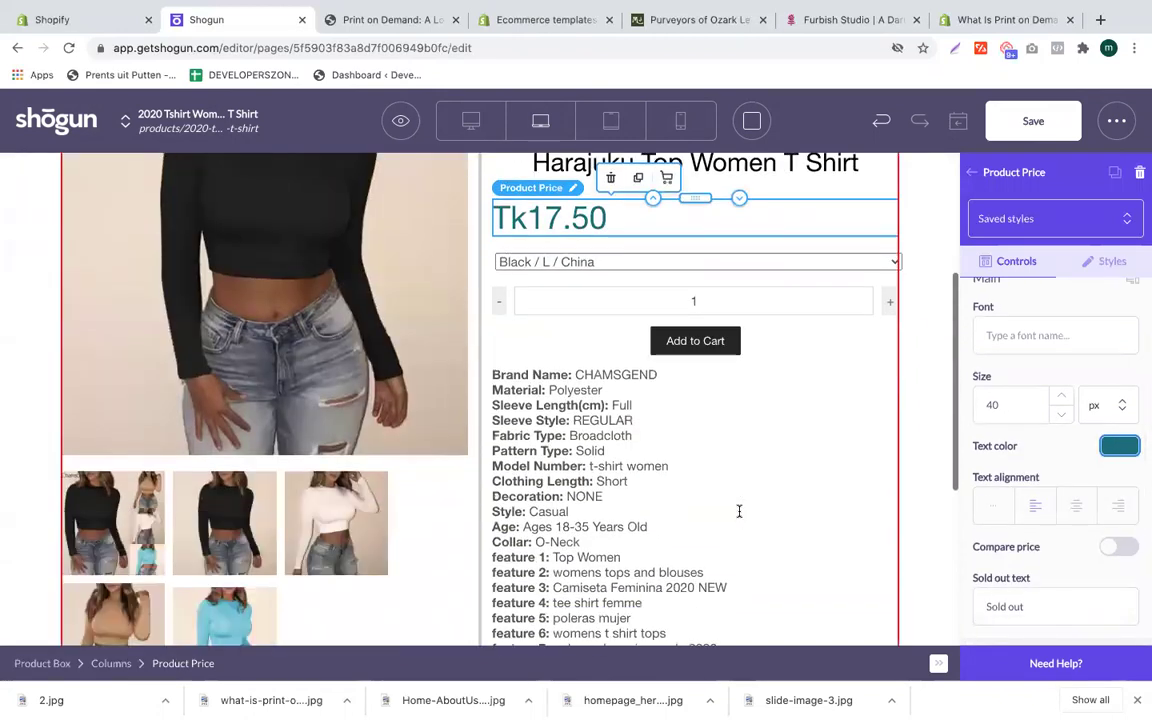
{"action": "scroll", "coordinate": [739, 511], "scroll_direction": "down", "scroll_amount": 3}
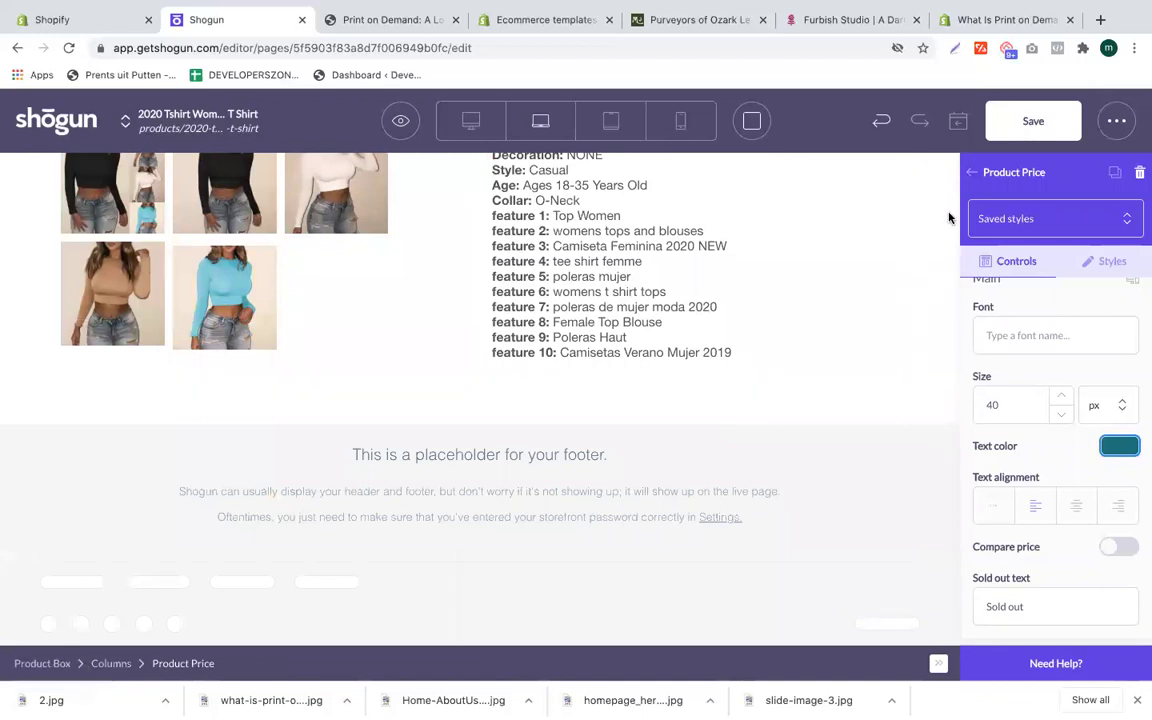
{"action": "left_click", "coordinate": [973, 172]}
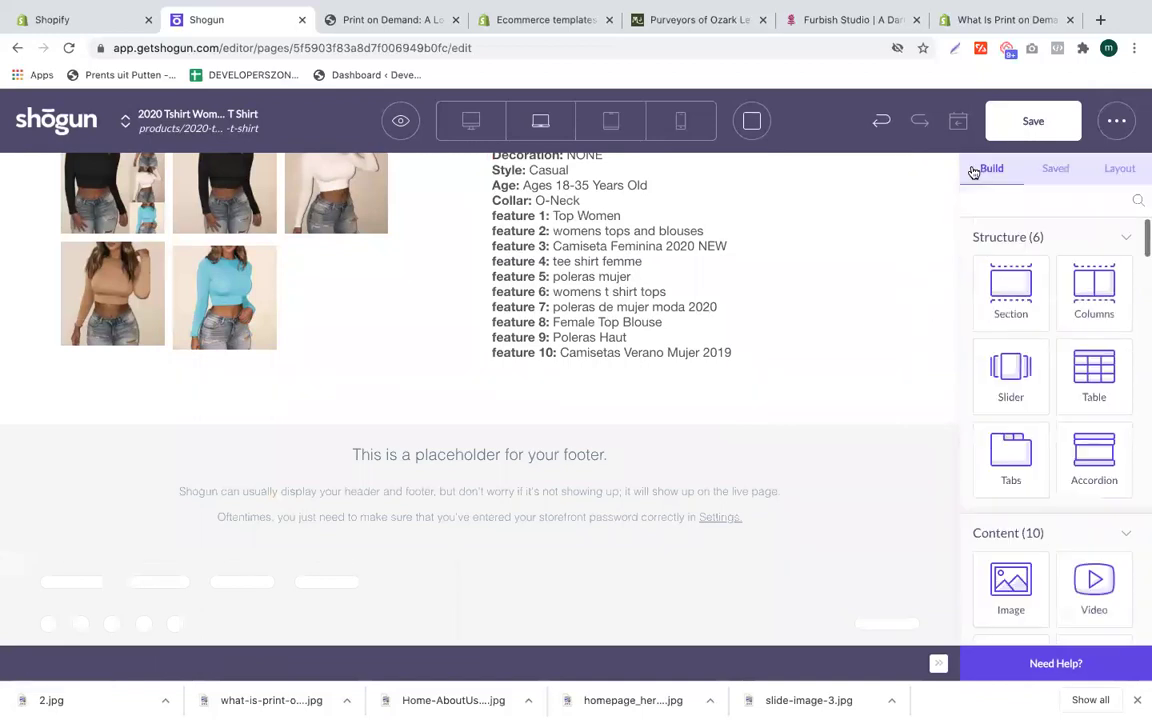
{"action": "scroll", "coordinate": [977, 430], "scroll_direction": "down", "scroll_amount": 4}
{"action": "scroll", "coordinate": [998, 472], "scroll_direction": "down", "scroll_amount": 10}
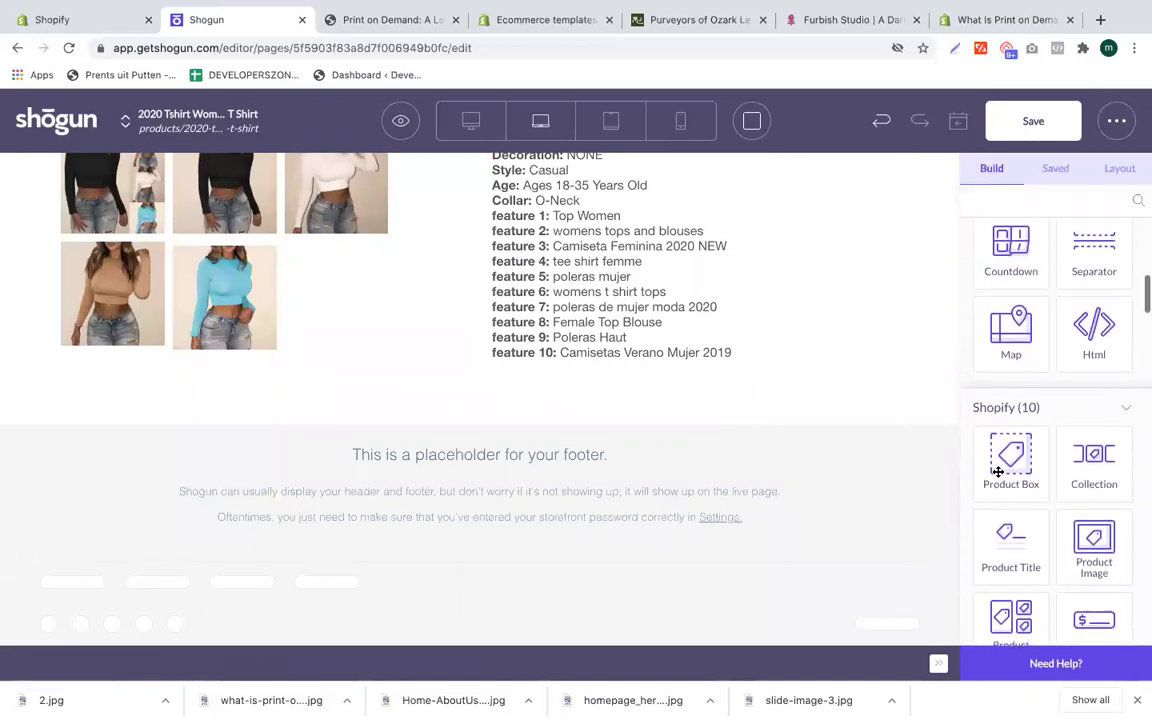
Step: Move the Add to Cart button below the feature list
{"action": "scroll", "coordinate": [1077, 502], "scroll_direction": "up", "scroll_amount": 3}
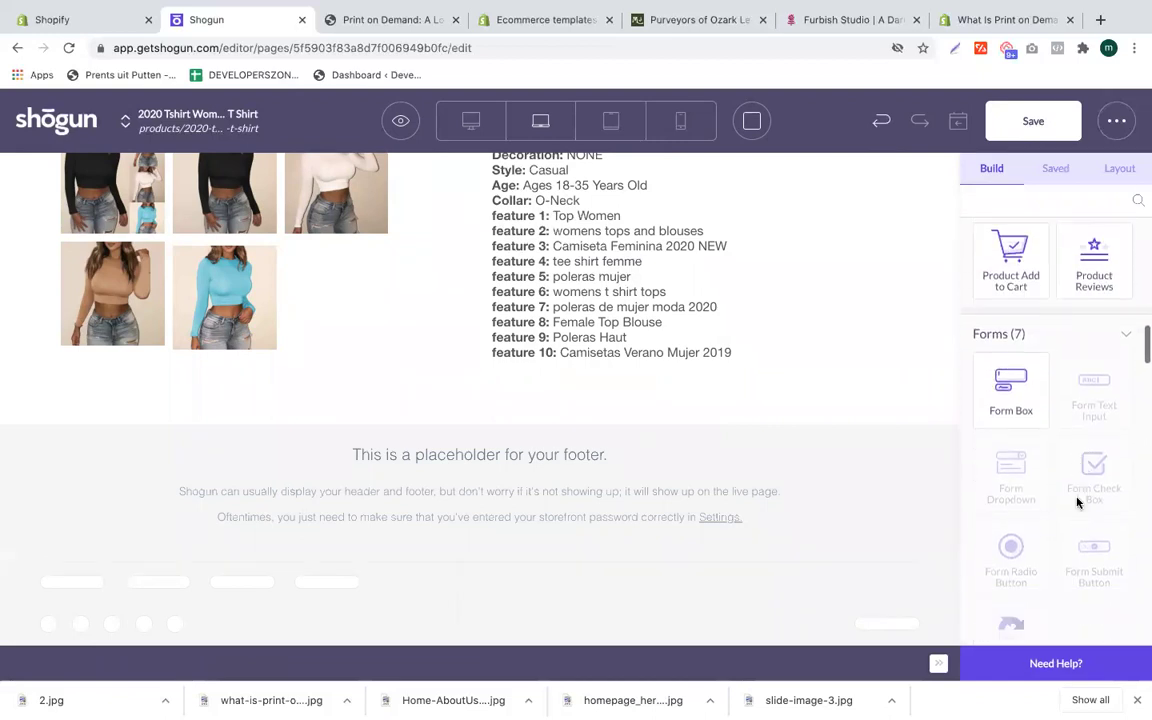
{"action": "scroll", "coordinate": [748, 406], "scroll_direction": "up", "scroll_amount": 5}
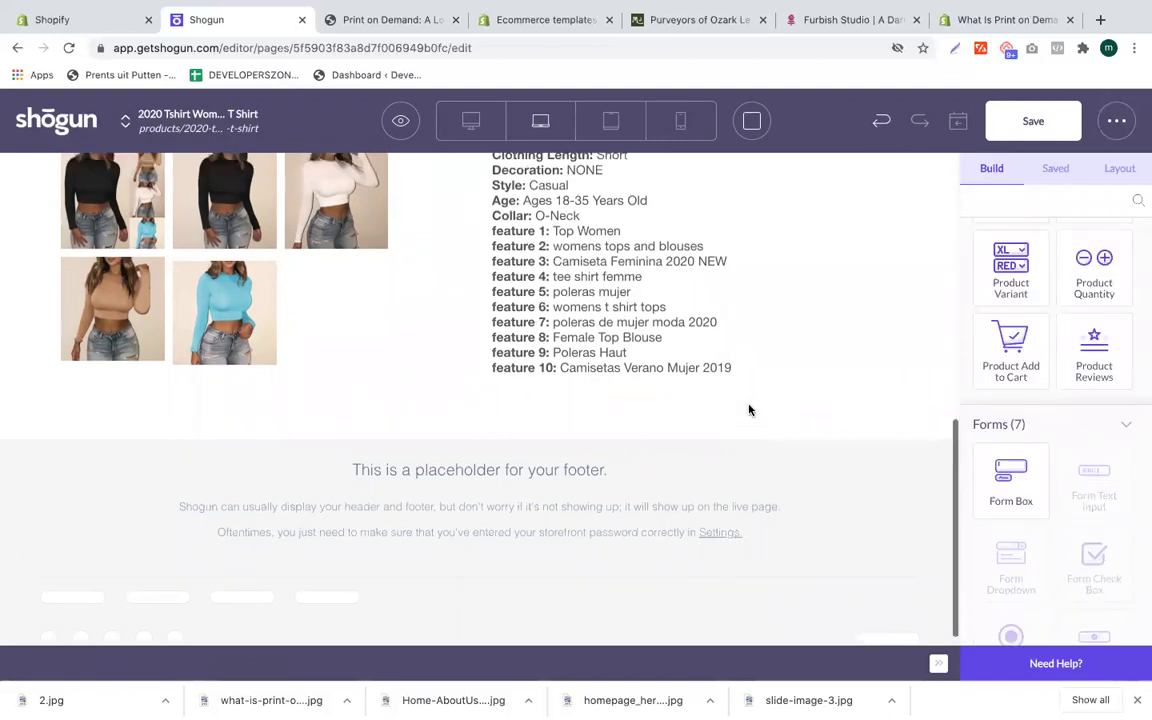
{"action": "scroll", "coordinate": [748, 406], "scroll_direction": "up", "scroll_amount": 1}
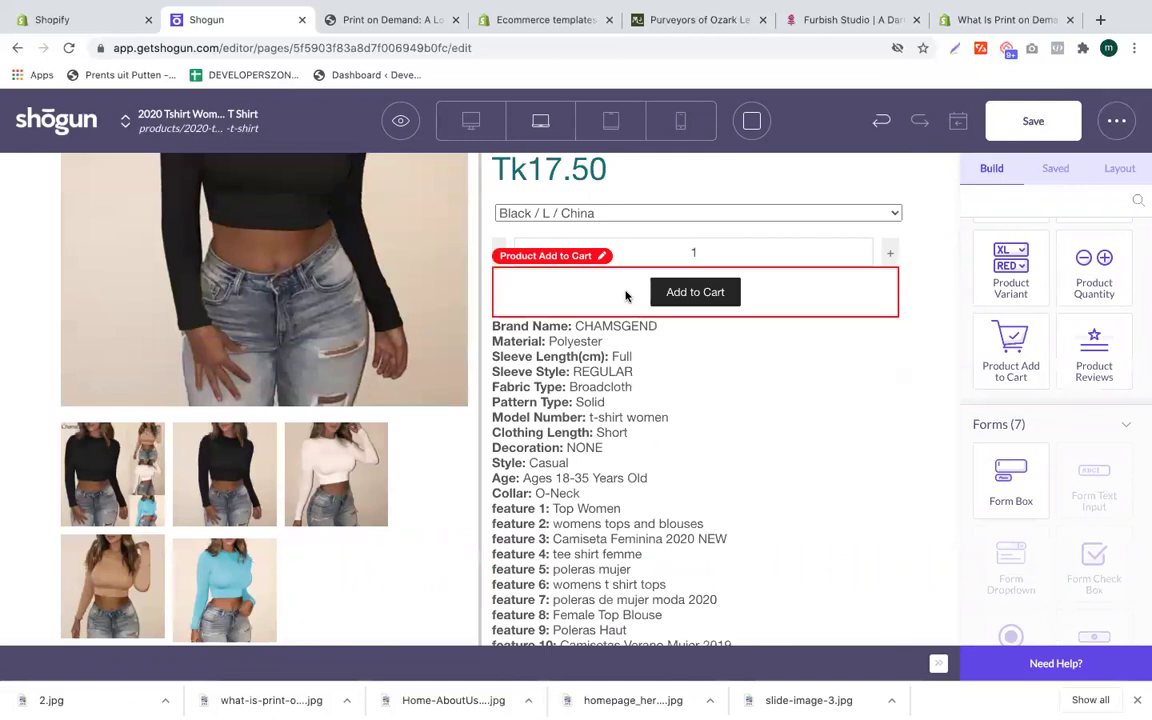
{"action": "left_click", "coordinate": [625, 293]}
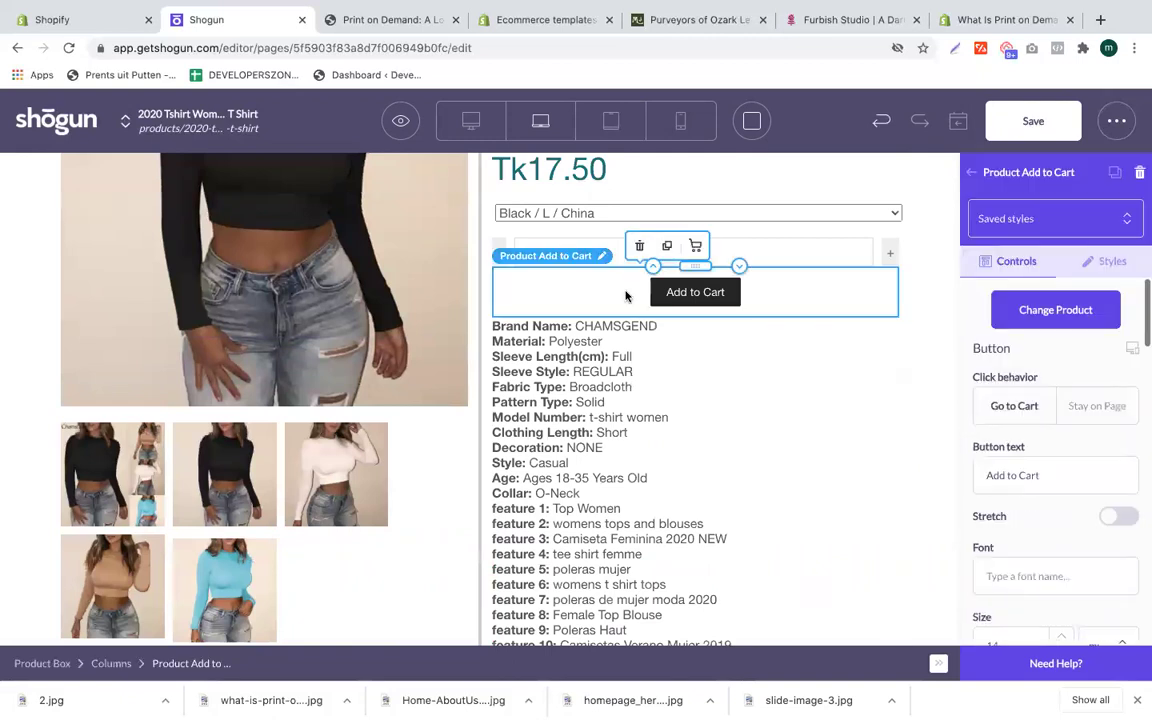
{"action": "left_click", "coordinate": [569, 318]}
{"action": "left_click", "coordinate": [590, 291]}
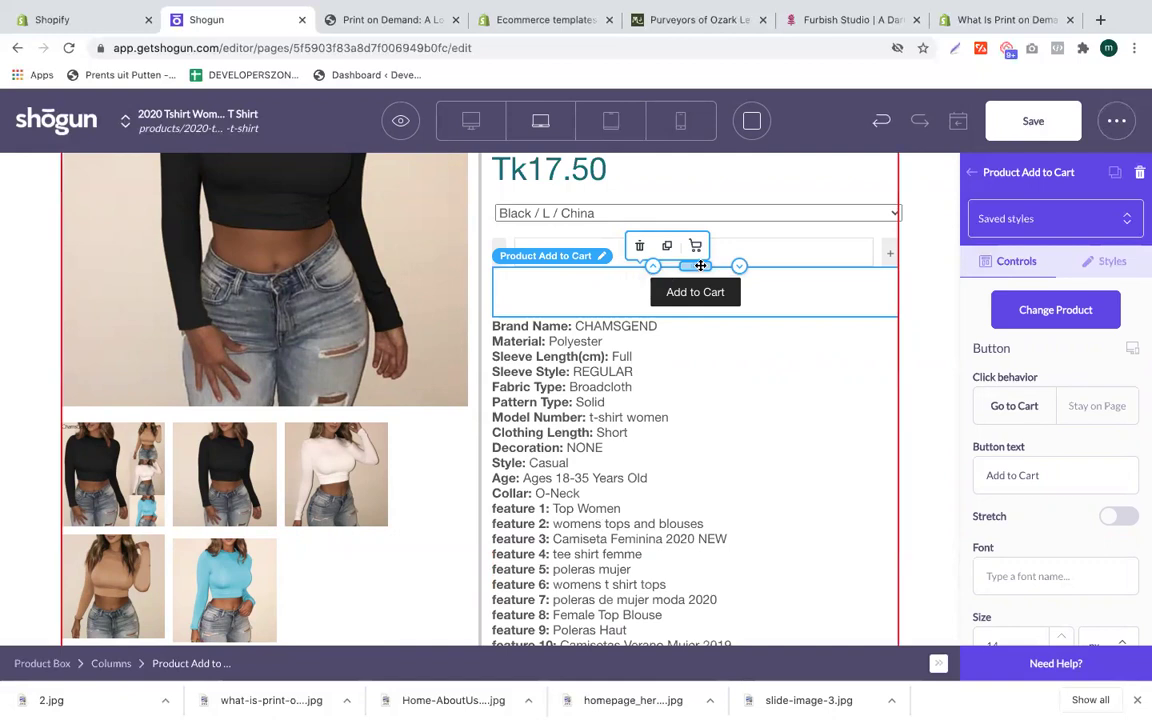
{"action": "left_click_drag", "start_coordinate": [700, 267], "coordinate": [653, 352]}
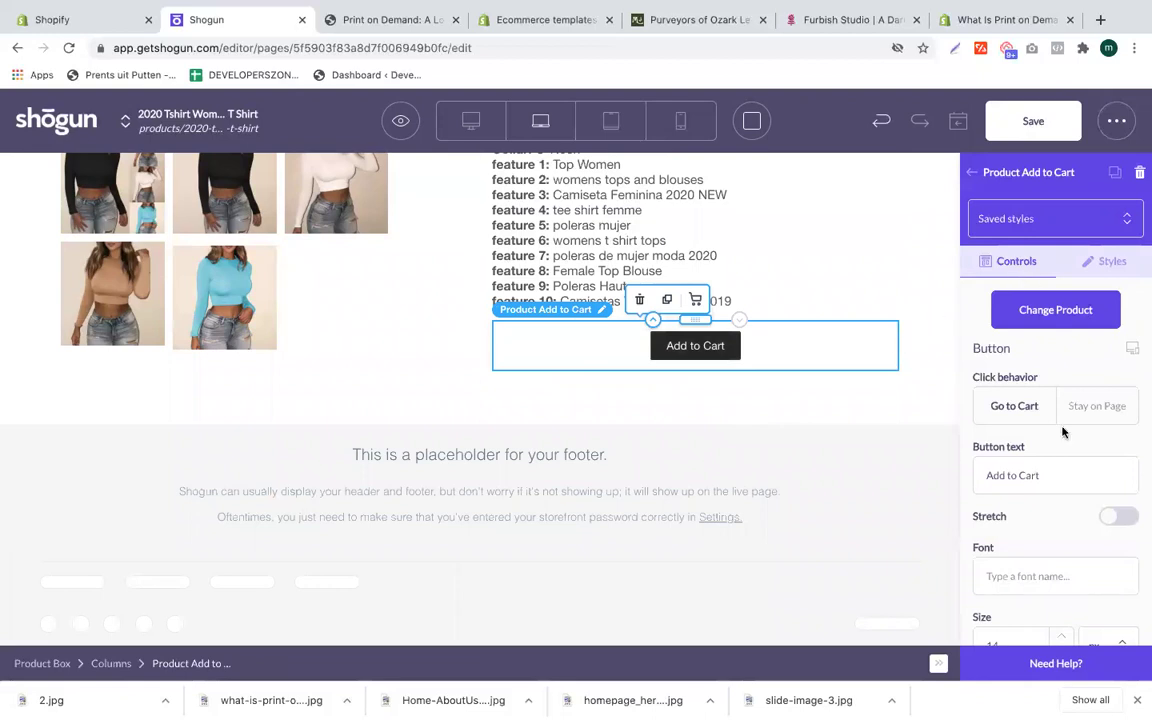
Step: Align the Add to Cart button to the left
{"action": "scroll", "coordinate": [1062, 429], "scroll_direction": "down", "scroll_amount": 3}
{"action": "left_click", "coordinate": [1036, 426]}
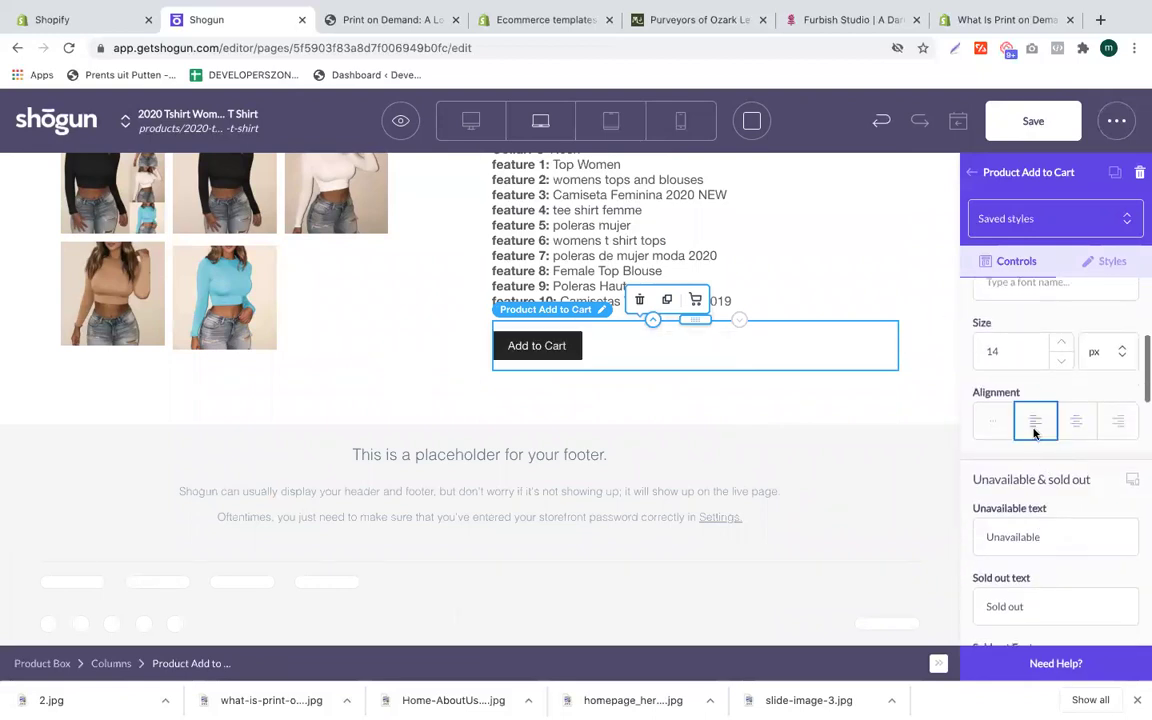
{"action": "scroll", "coordinate": [1042, 456], "scroll_direction": "up", "scroll_amount": 3}
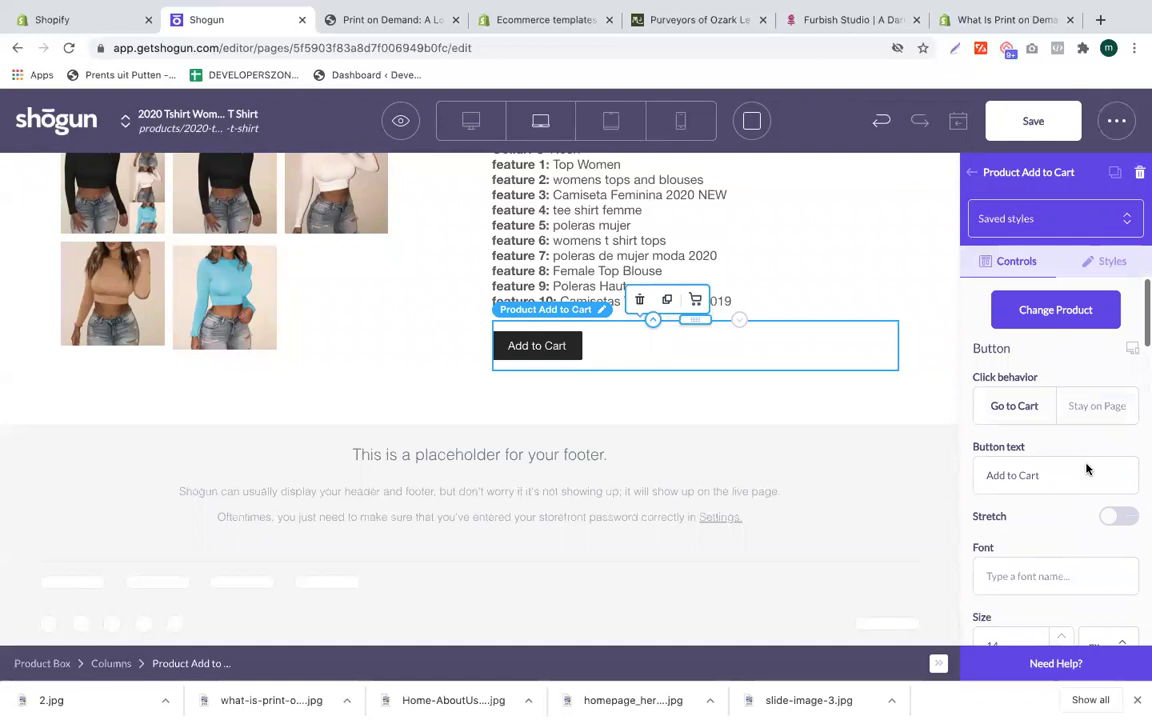
{"action": "scroll", "coordinate": [1087, 469], "scroll_direction": "down", "scroll_amount": 10}
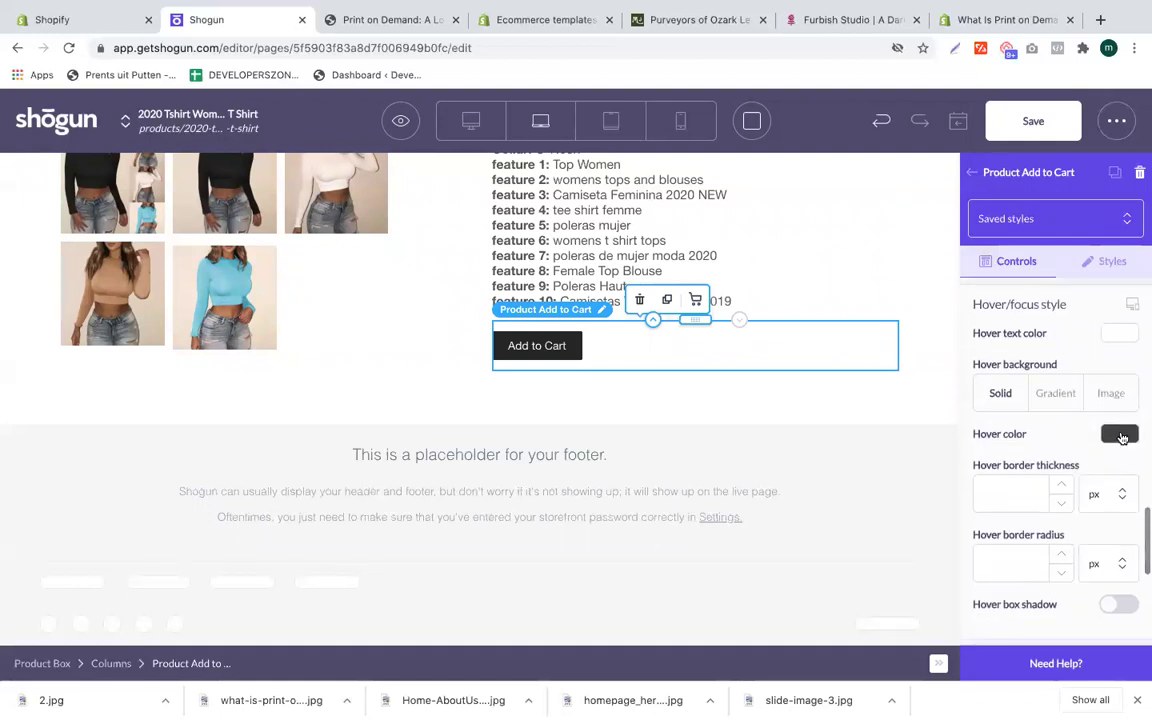
{"action": "scroll", "coordinate": [1066, 399], "scroll_direction": "up", "scroll_amount": 3}
{"action": "scroll", "coordinate": [1067, 400], "scroll_direction": "down", "scroll_amount": 1}
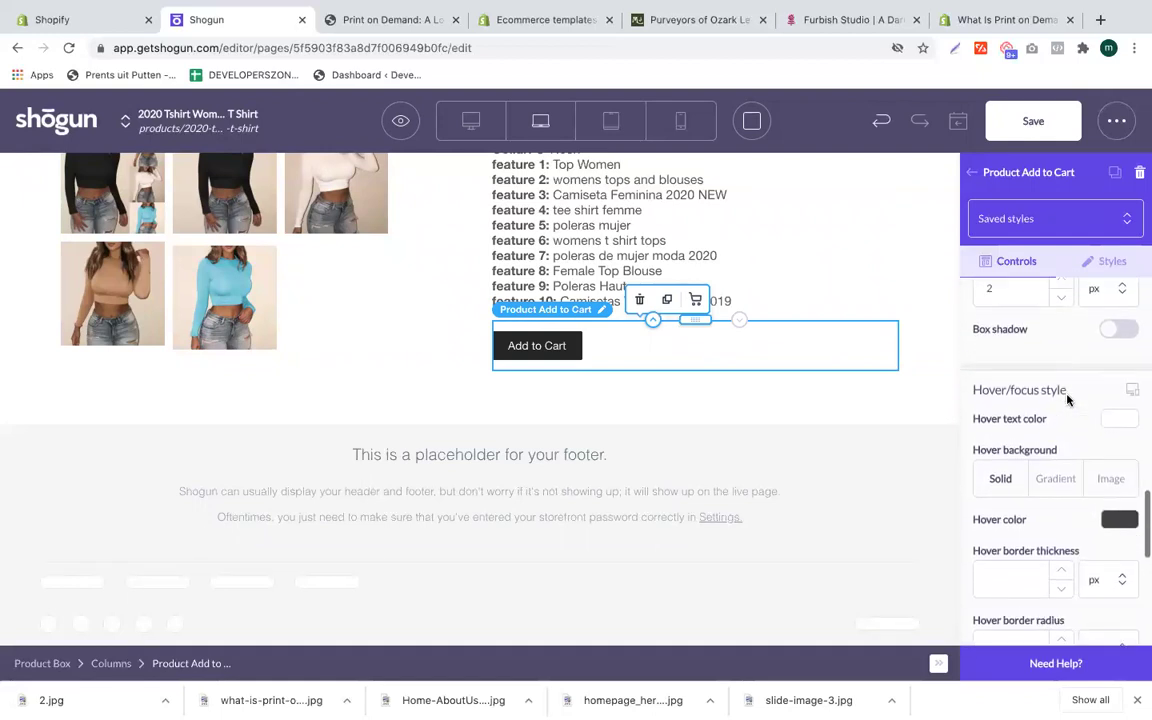
{"action": "scroll", "coordinate": [1067, 400], "scroll_direction": "down", "scroll_amount": 1}
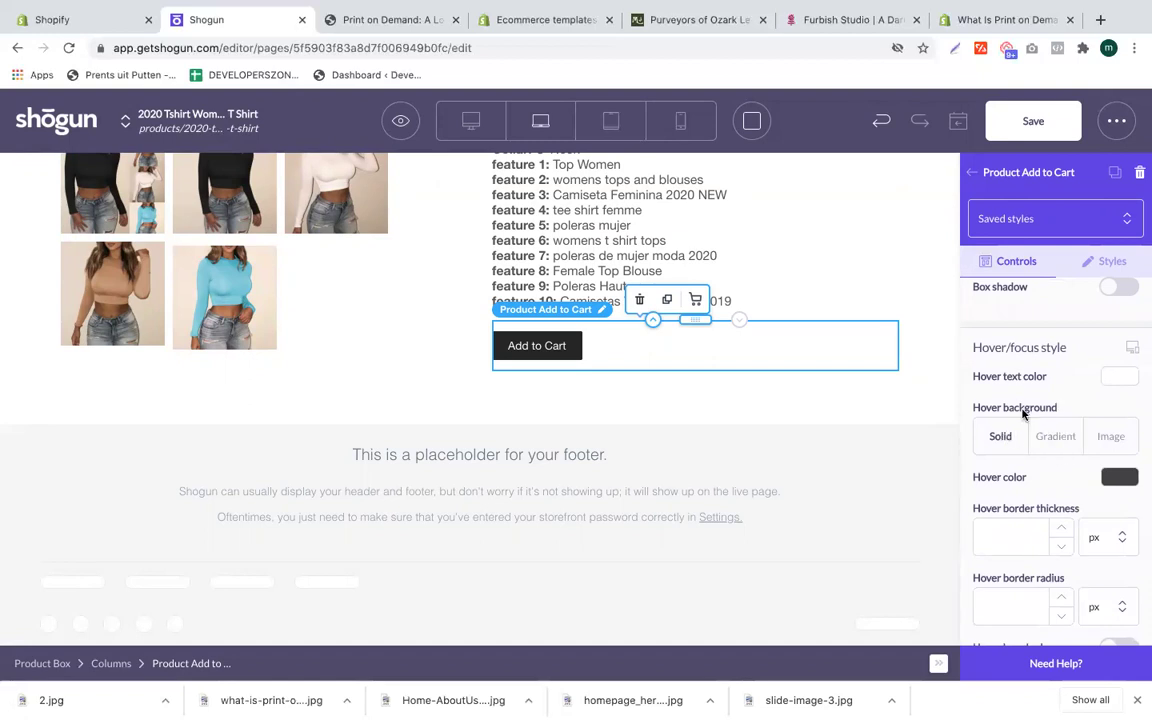
{"action": "scroll", "coordinate": [1022, 412], "scroll_direction": "up", "scroll_amount": 5}
{"action": "scroll", "coordinate": [1022, 412], "scroll_direction": "up", "scroll_amount": 5}
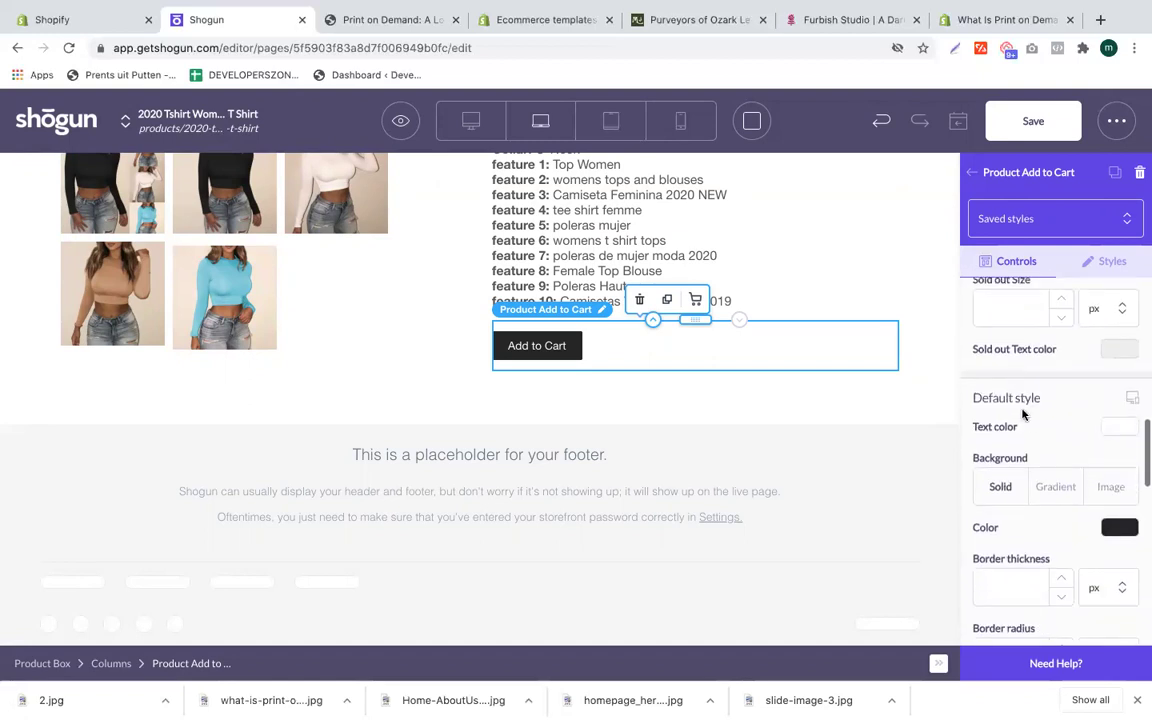
Step: Set the Add to Cart button background colour to teal 135A55
{"action": "left_click", "coordinate": [1116, 518]}
{"action": "scroll", "coordinate": [1055, 570], "scroll_direction": "down", "scroll_amount": 2}
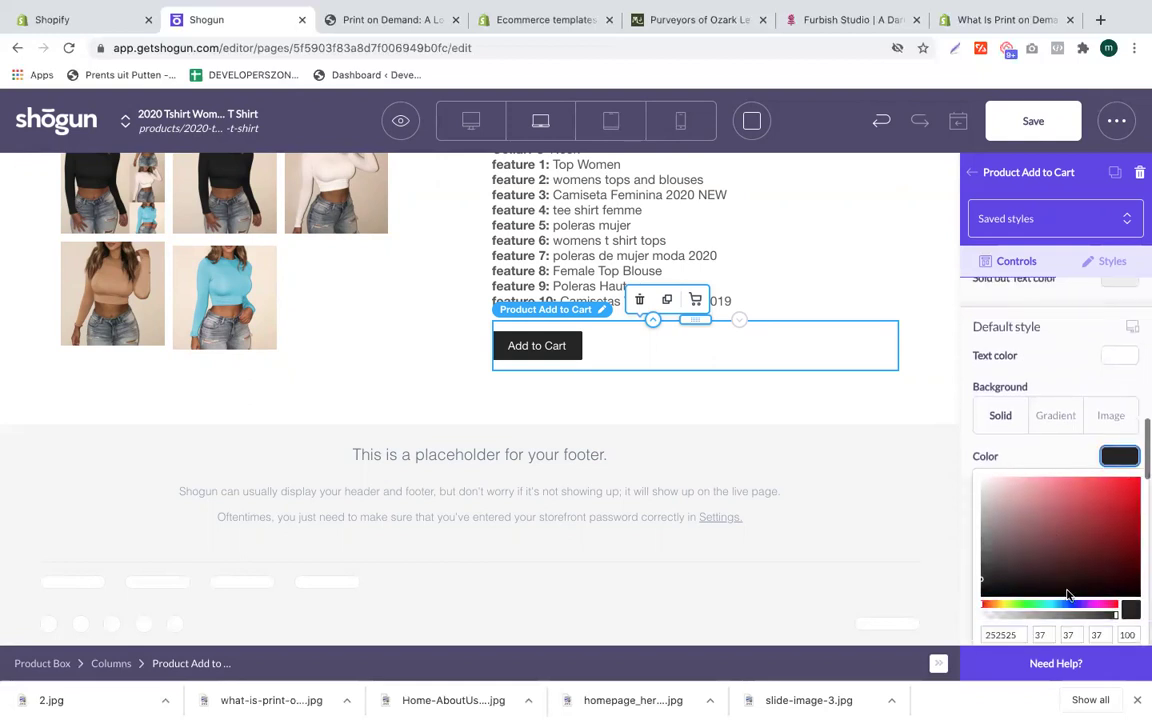
{"action": "left_click", "coordinate": [1063, 606]}
{"action": "left_click_drag", "start_coordinate": [1063, 606], "coordinate": [1047, 606]}
{"action": "left_click", "coordinate": [1107, 554]}
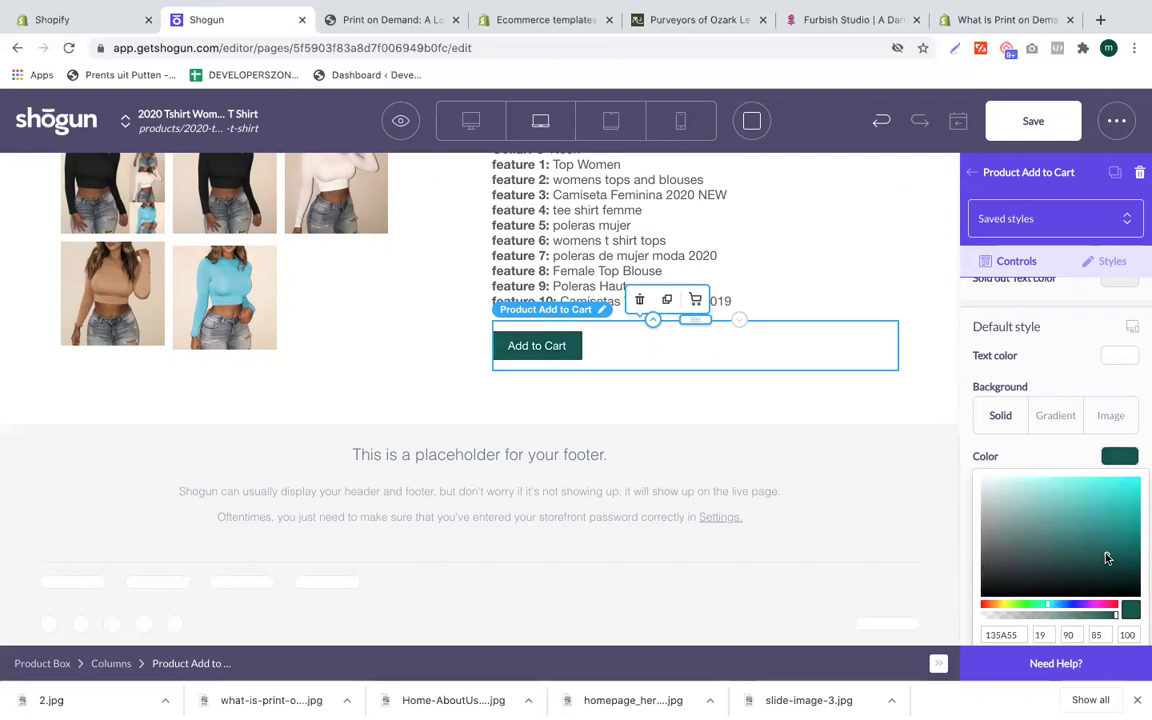
{"action": "scroll", "coordinate": [846, 429], "scroll_direction": "up", "scroll_amount": 10}
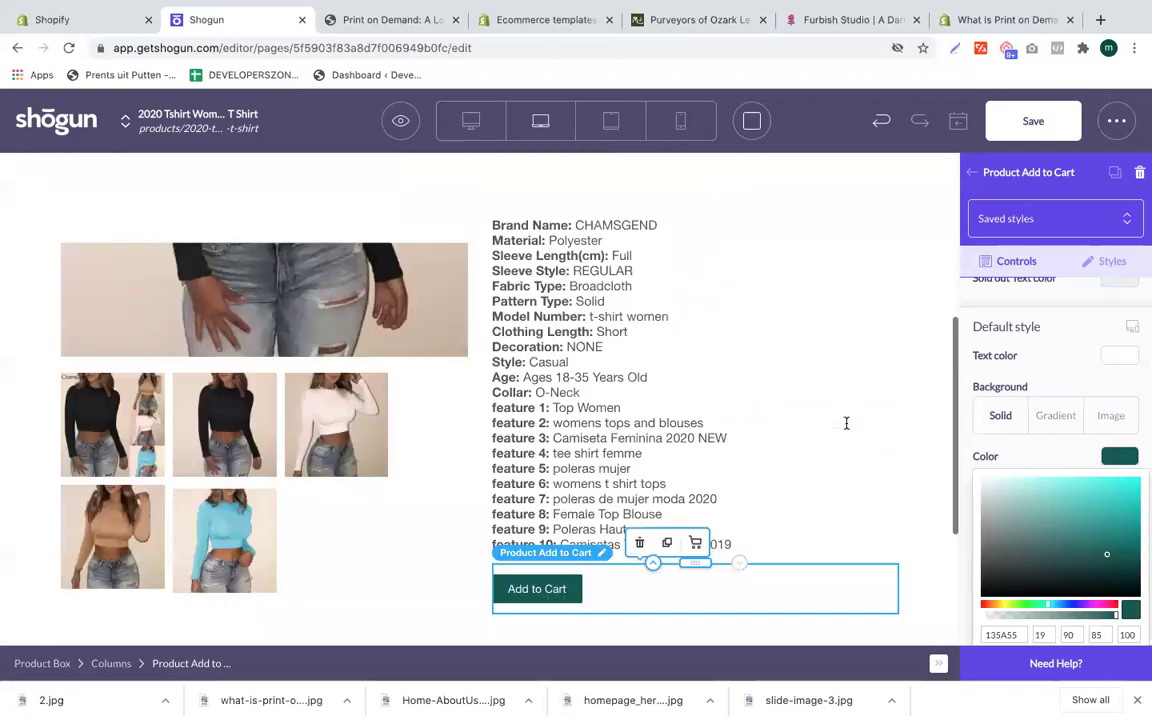
{"action": "scroll", "coordinate": [792, 473], "scroll_direction": "down", "scroll_amount": 2}
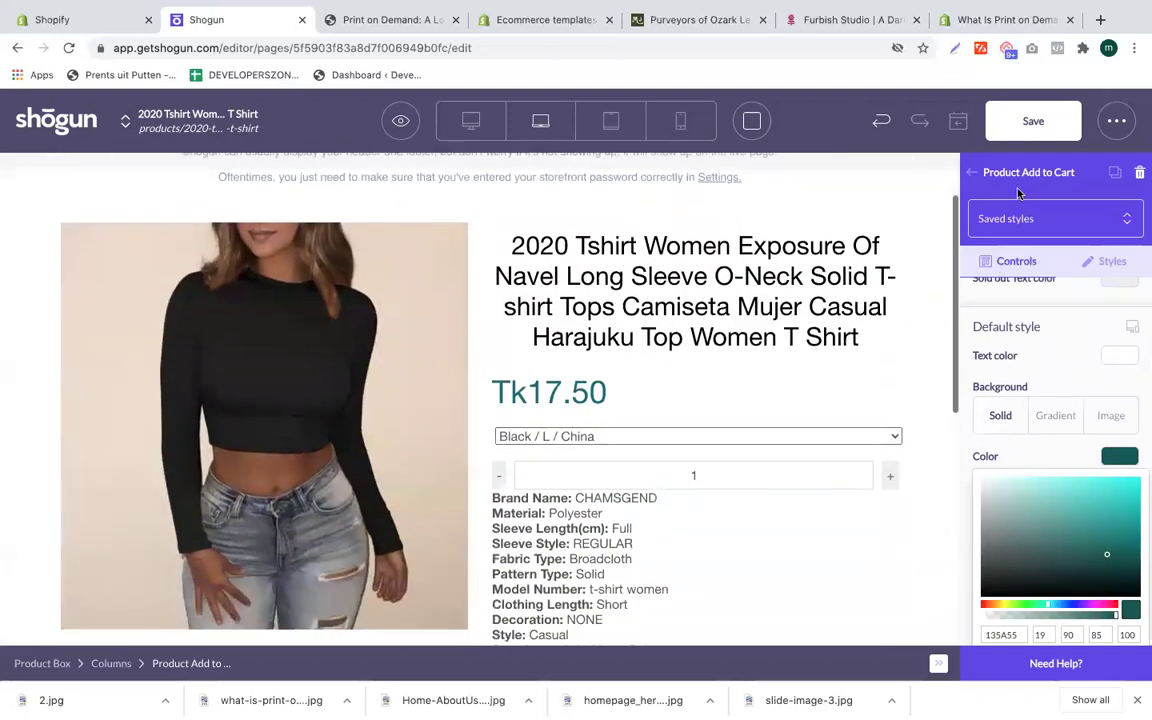
Step: Save and publish the T-shirt product page, then show its viewing options
{"action": "left_click", "coordinate": [1022, 130]}
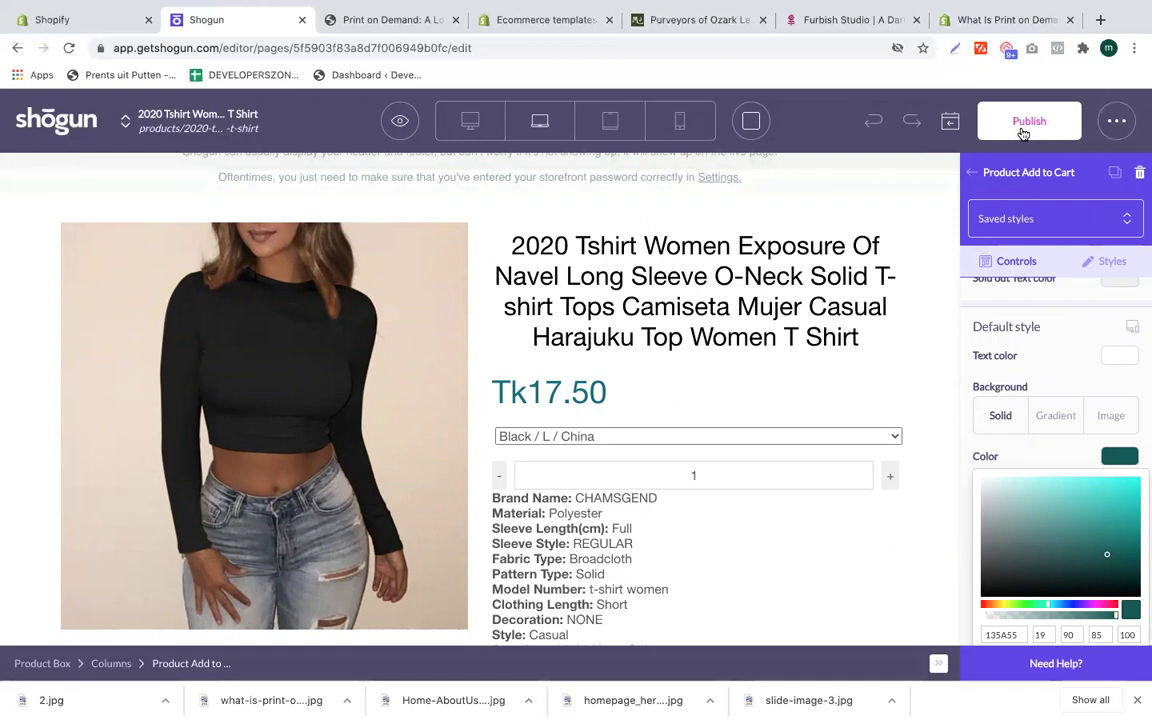
{"action": "left_click", "coordinate": [1022, 130]}
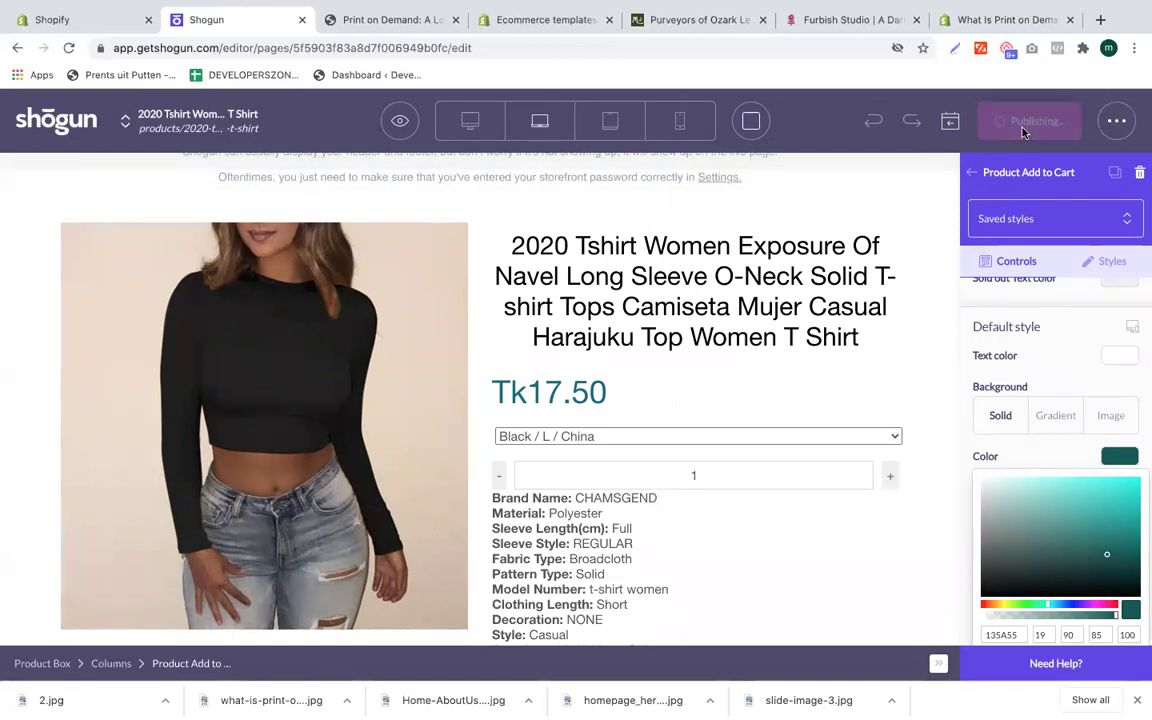
{"action": "left_click", "coordinate": [405, 121]}
Step: View the live T-shirt product page on the storefront and scroll to check its teal Add to Cart button
{"action": "left_click", "coordinate": [390, 184]}
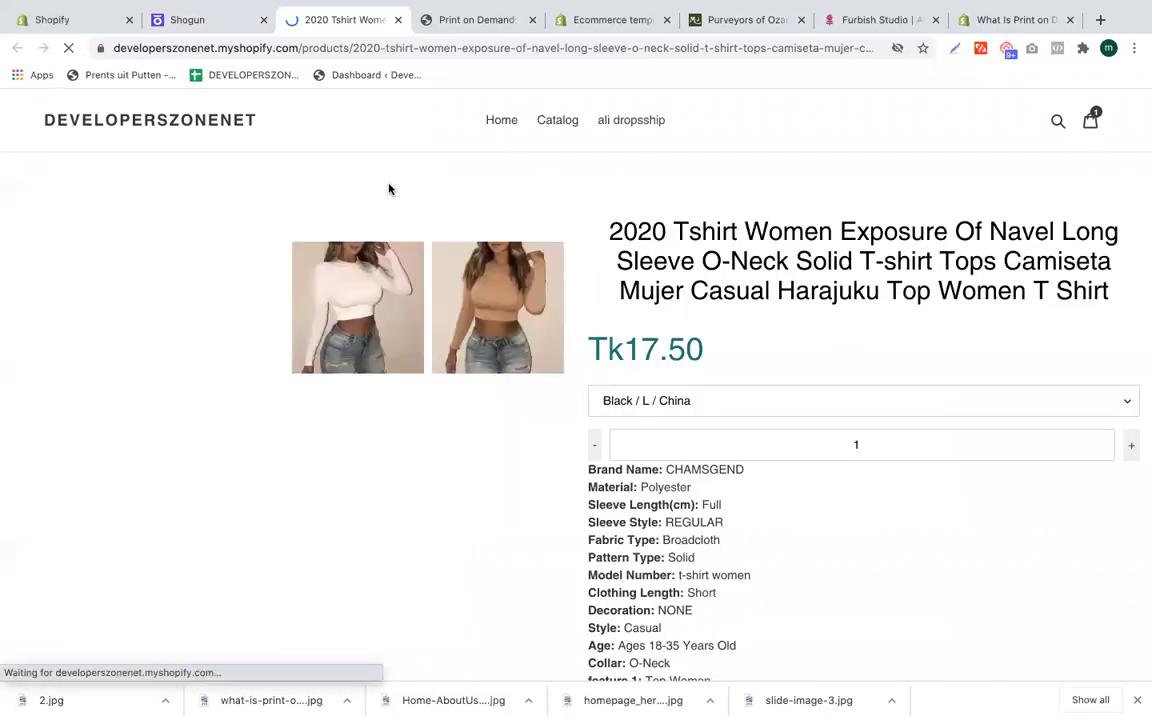
{"action": "scroll", "coordinate": [684, 339], "scroll_direction": "down", "scroll_amount": 7}
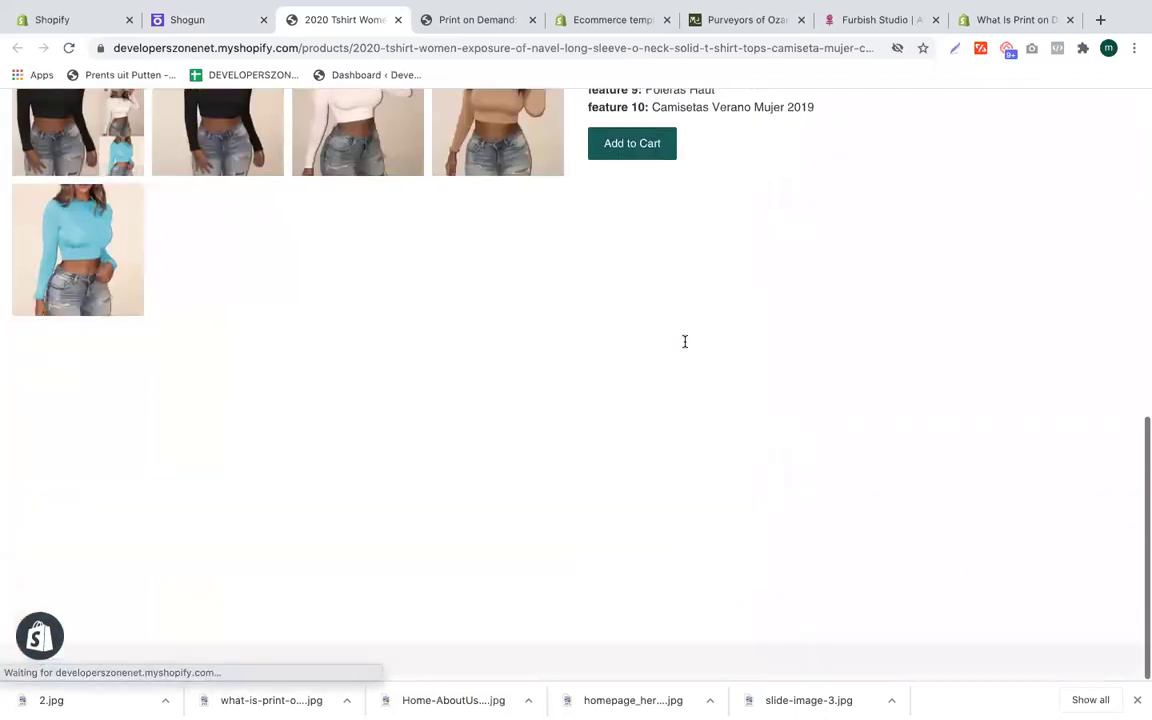
{"action": "scroll", "coordinate": [685, 341], "scroll_direction": "up", "scroll_amount": 4}
{"action": "scroll", "coordinate": [684, 341], "scroll_direction": "up", "scroll_amount": 4}
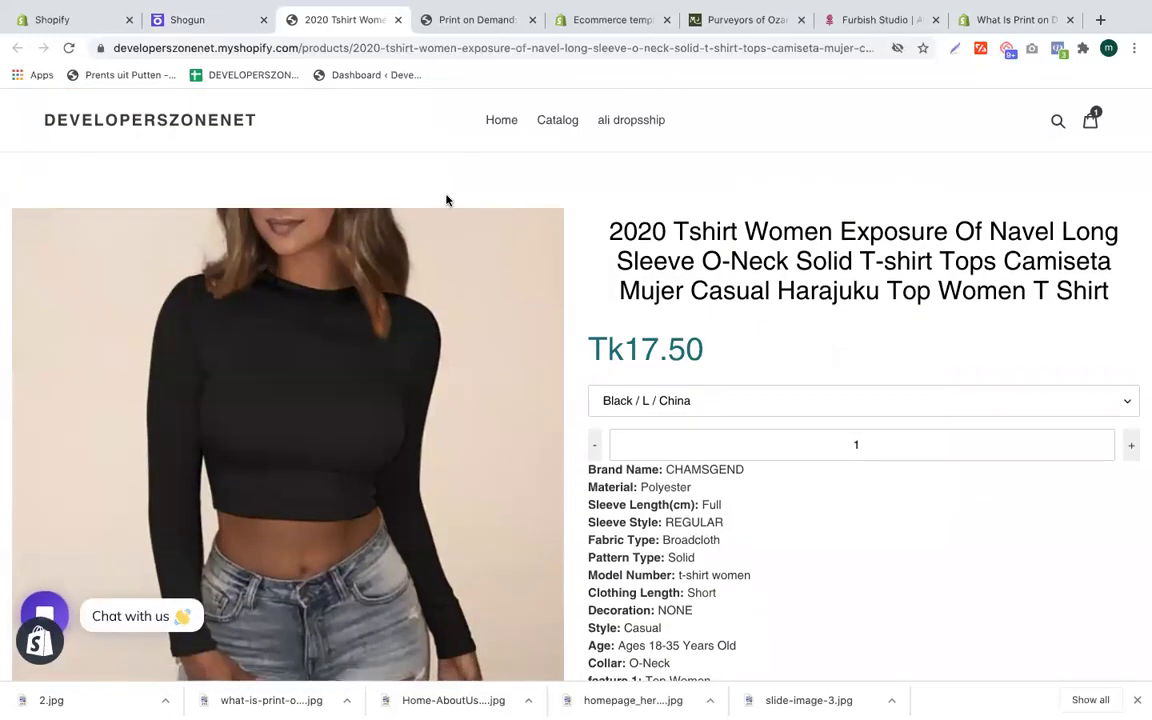
Step: Back in the Shogun editor, close the button style panel and return to the pages dashboard
{"action": "left_click", "coordinate": [172, 22]}
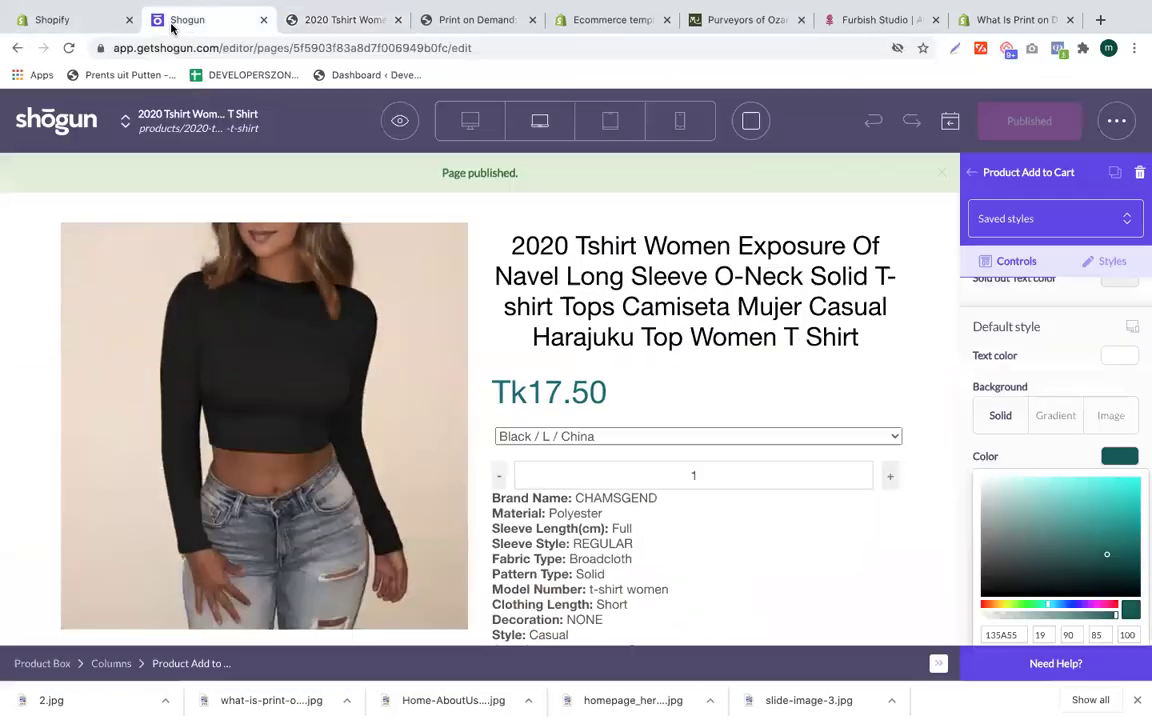
{"action": "scroll", "coordinate": [546, 367], "scroll_direction": "down", "scroll_amount": 8}
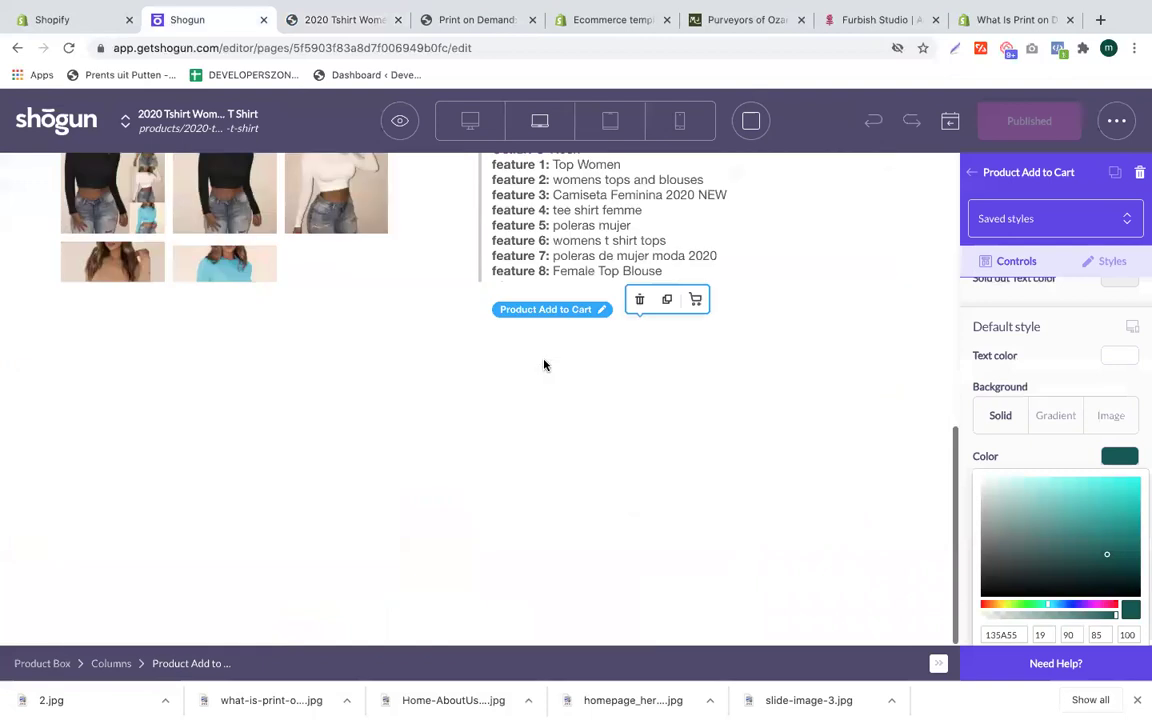
{"action": "scroll", "coordinate": [546, 367], "scroll_direction": "up", "scroll_amount": 8}
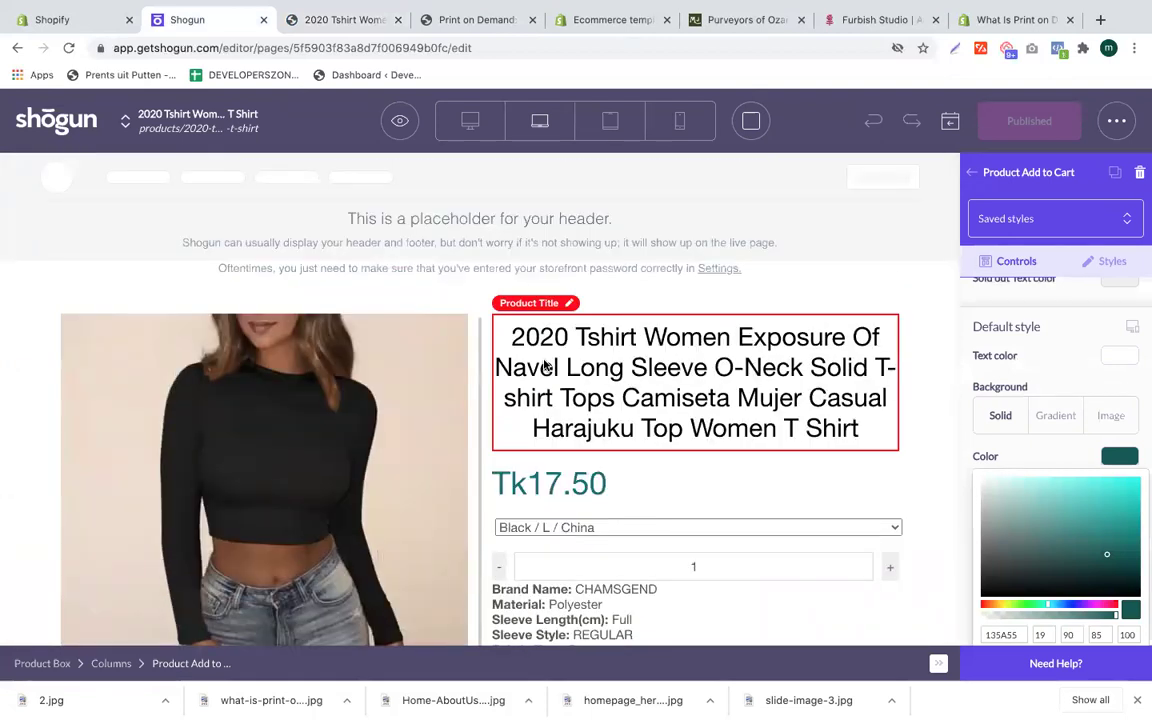
{"action": "left_click", "coordinate": [857, 243]}
{"action": "scroll", "coordinate": [733, 360], "scroll_direction": "down", "scroll_amount": 10}
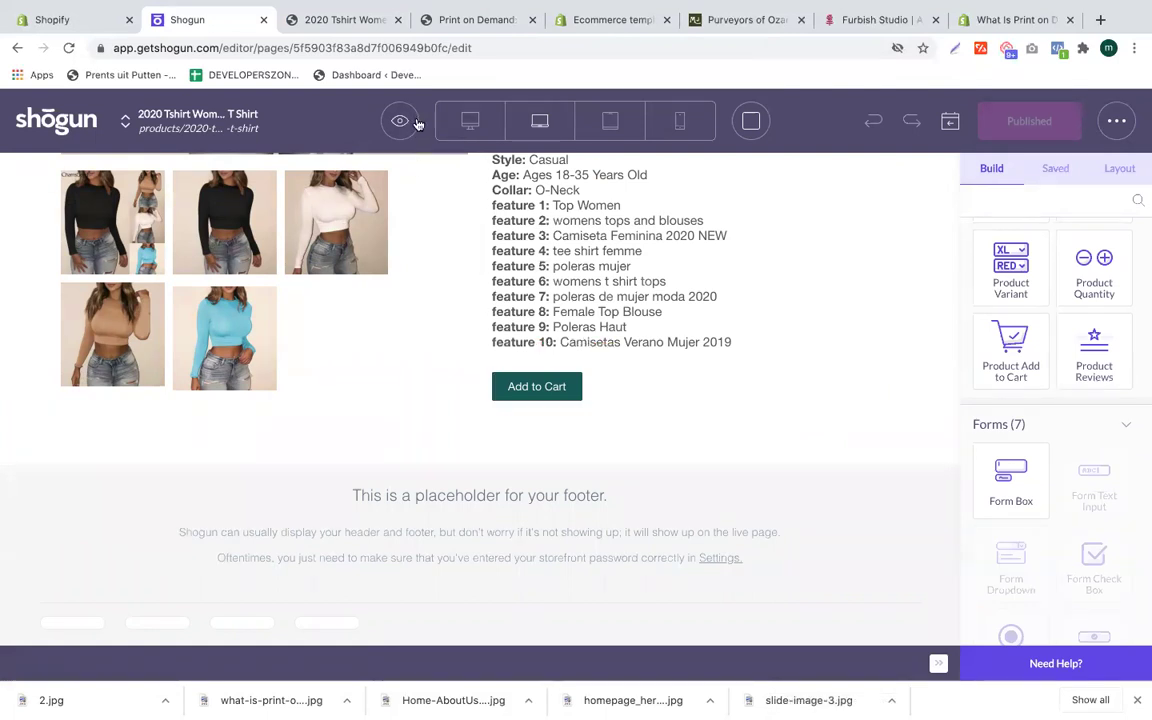
{"action": "left_click", "coordinate": [60, 130]}
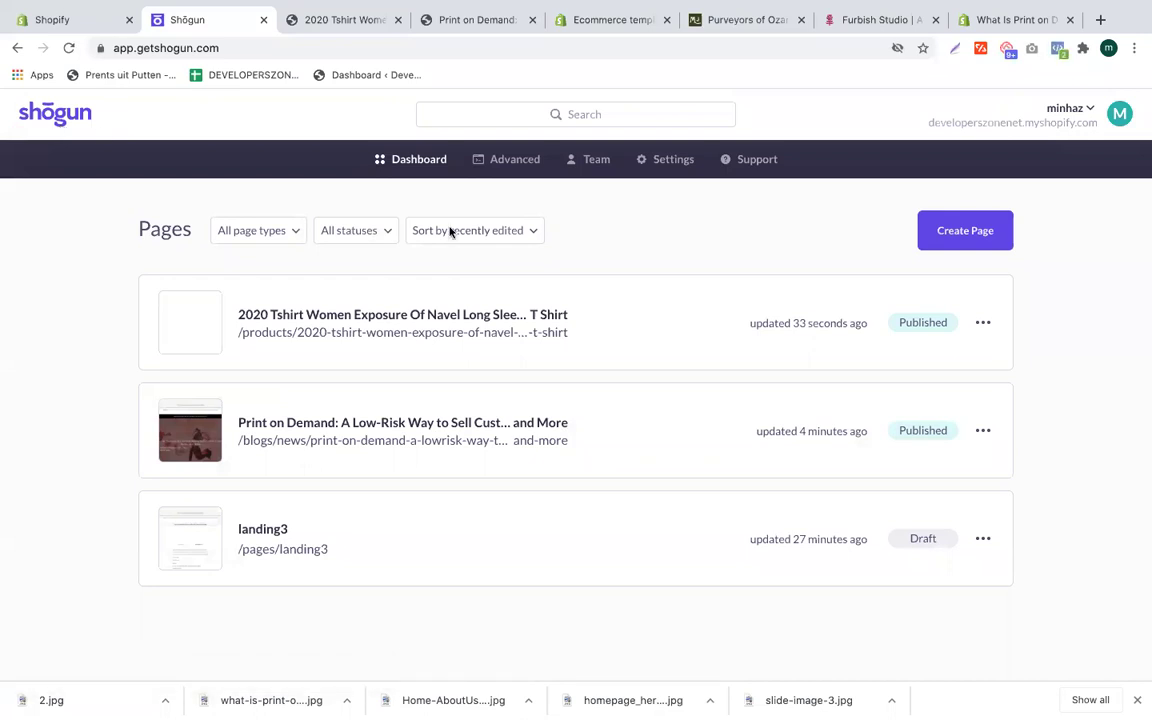
Step: Start creating a new Product Page from the Shogun dashboard
{"action": "left_click", "coordinate": [985, 322]}
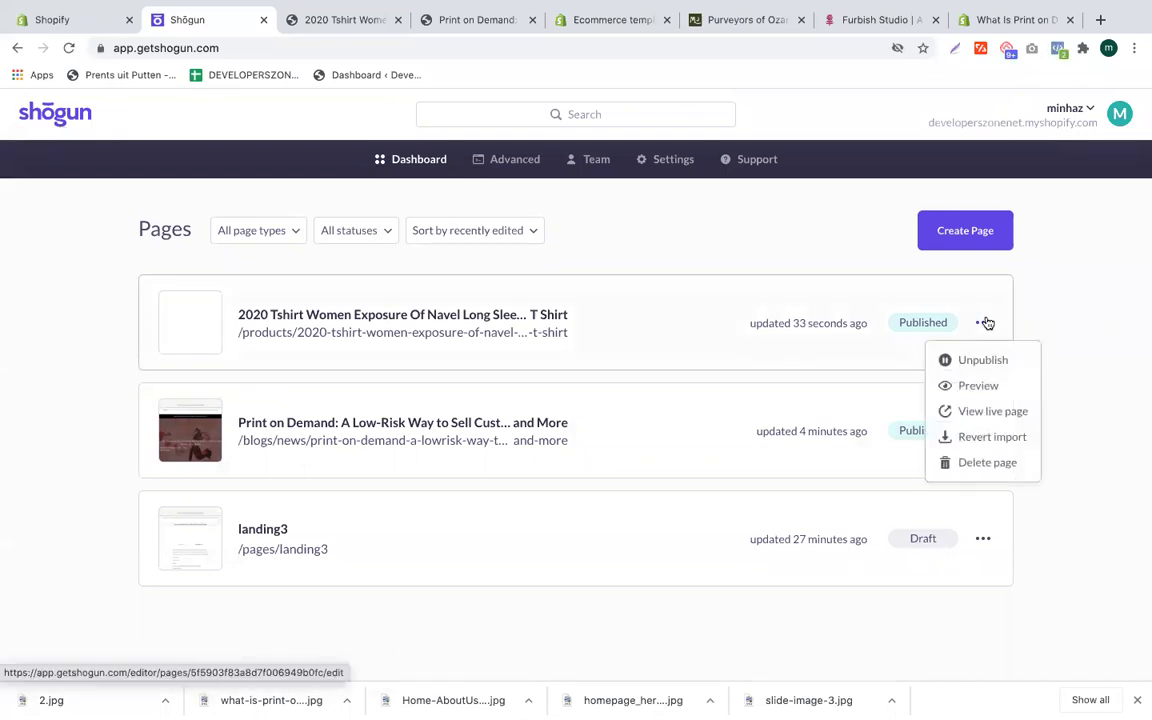
{"action": "left_click", "coordinate": [984, 230]}
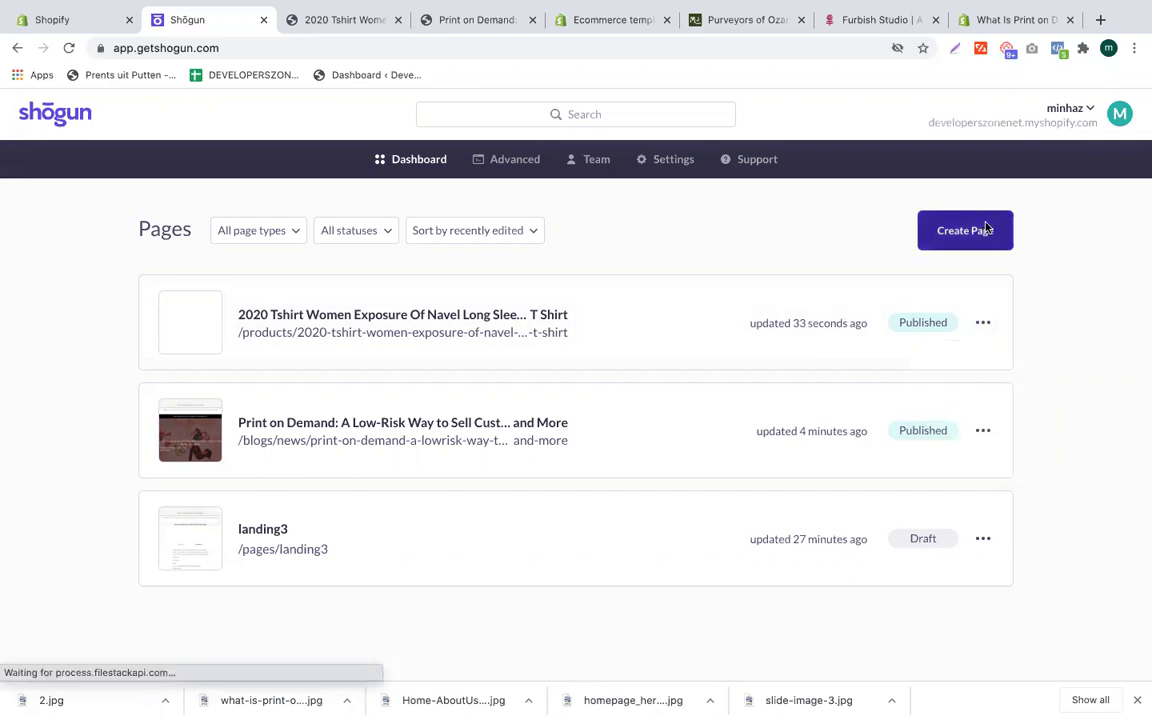
{"action": "left_click", "coordinate": [689, 333]}
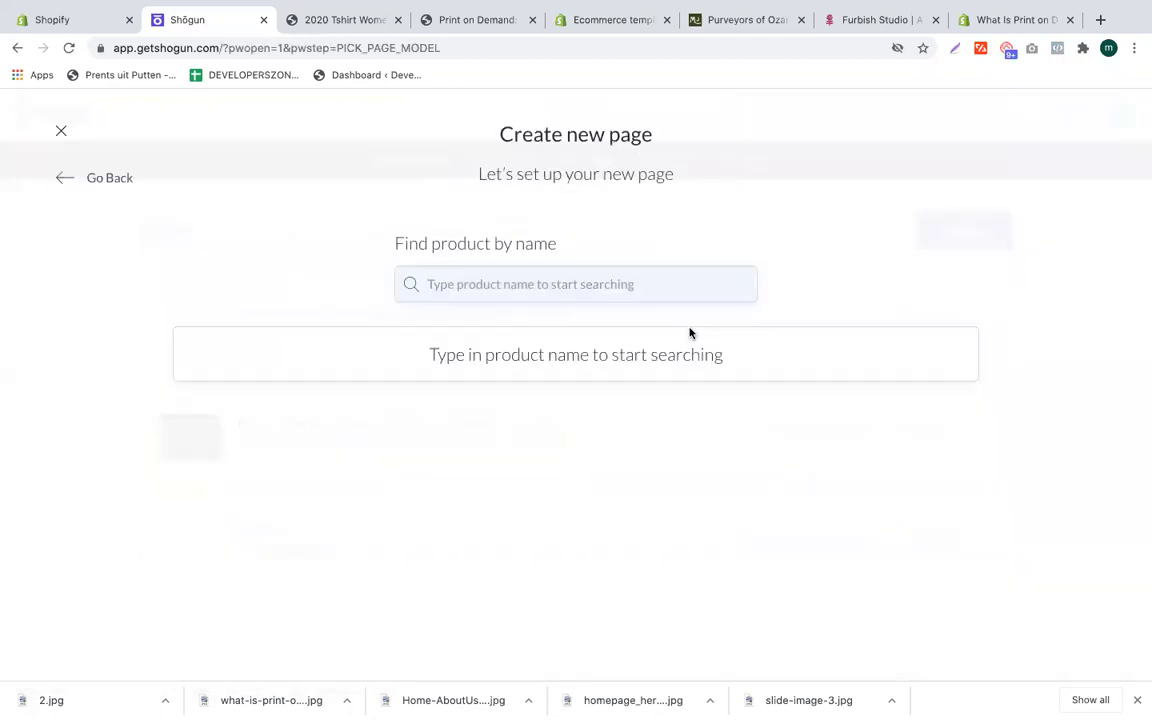
Step: Search products for 'a', select the Luffy One Piece T-shirt, and choose Existing Layout
{"action": "left_click", "coordinate": [598, 295]}
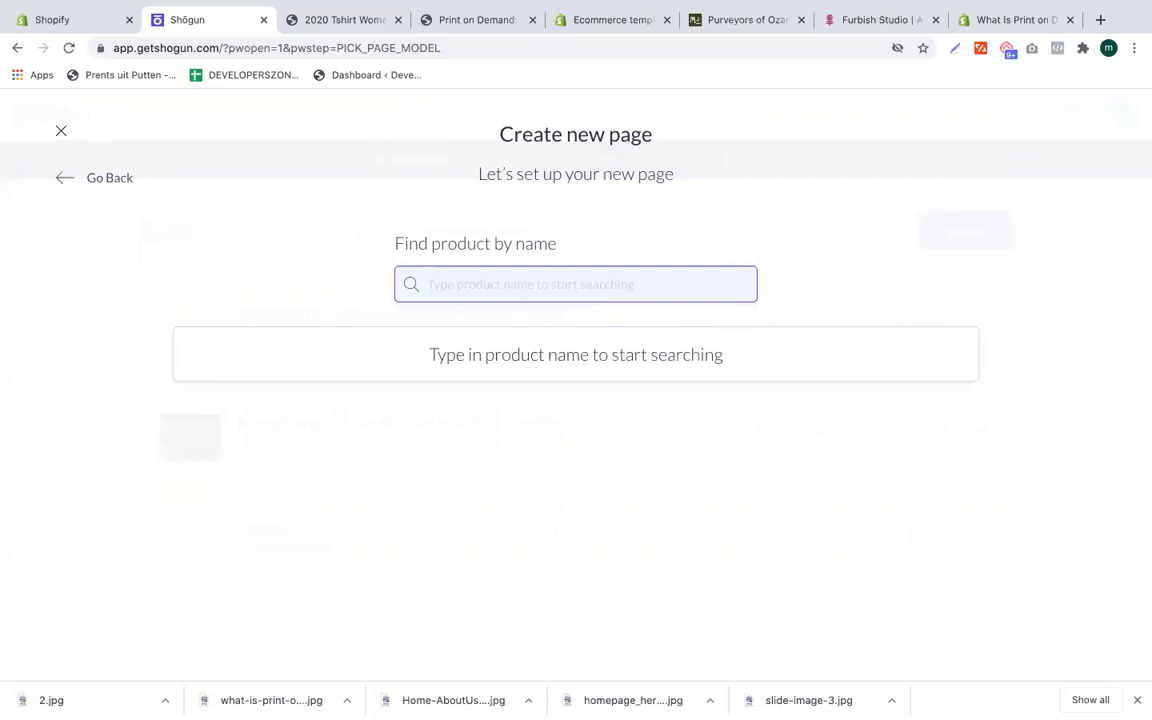
{"action": "type", "text": "a"}
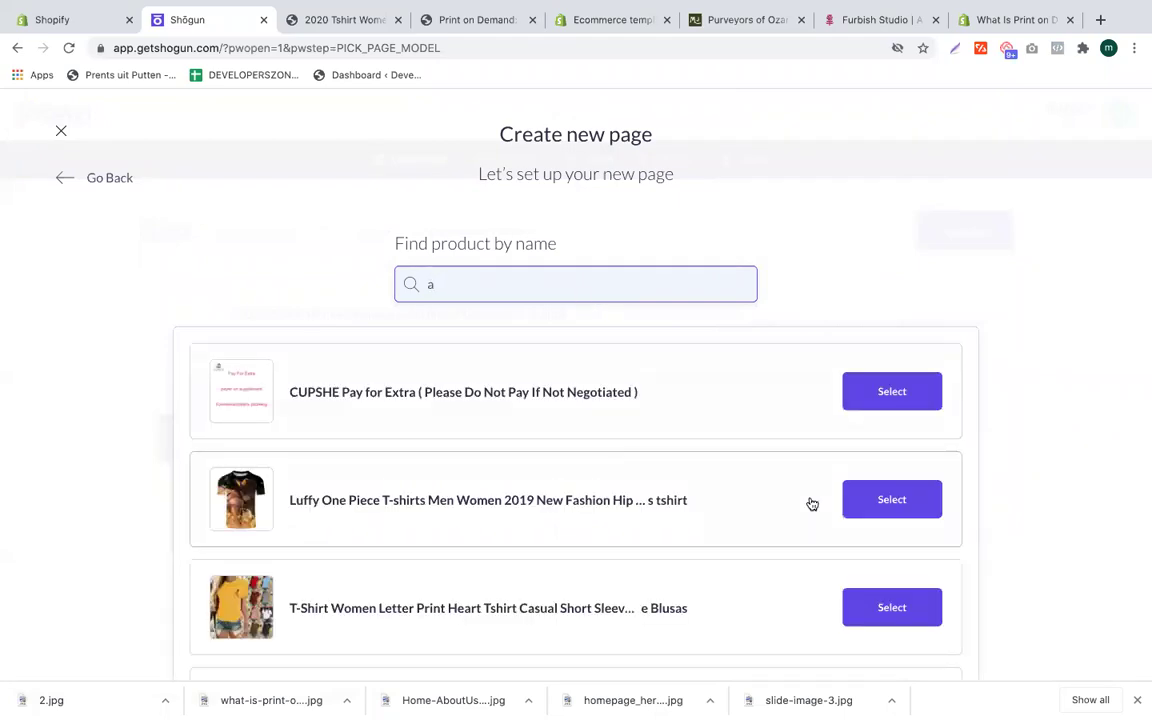
{"action": "scroll", "coordinate": [830, 499], "scroll_direction": "down", "scroll_amount": 2}
{"action": "scroll", "coordinate": [838, 407], "scroll_direction": "up", "scroll_amount": 2}
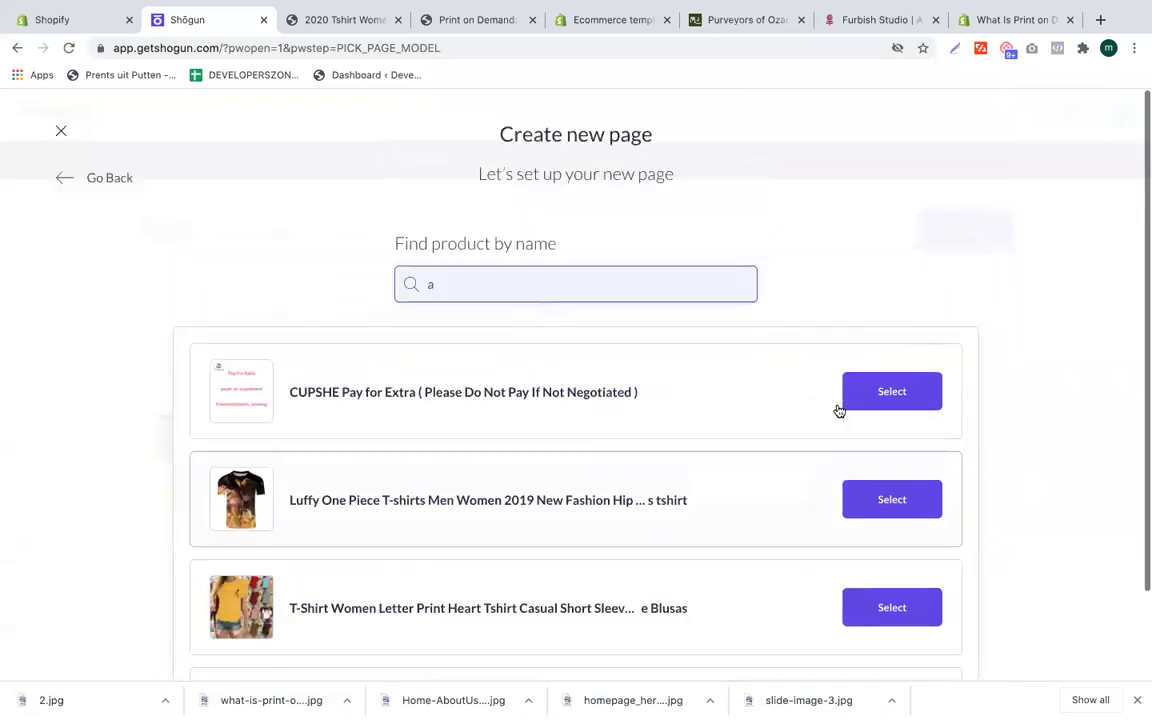
{"action": "key", "text": "BackSpace"}
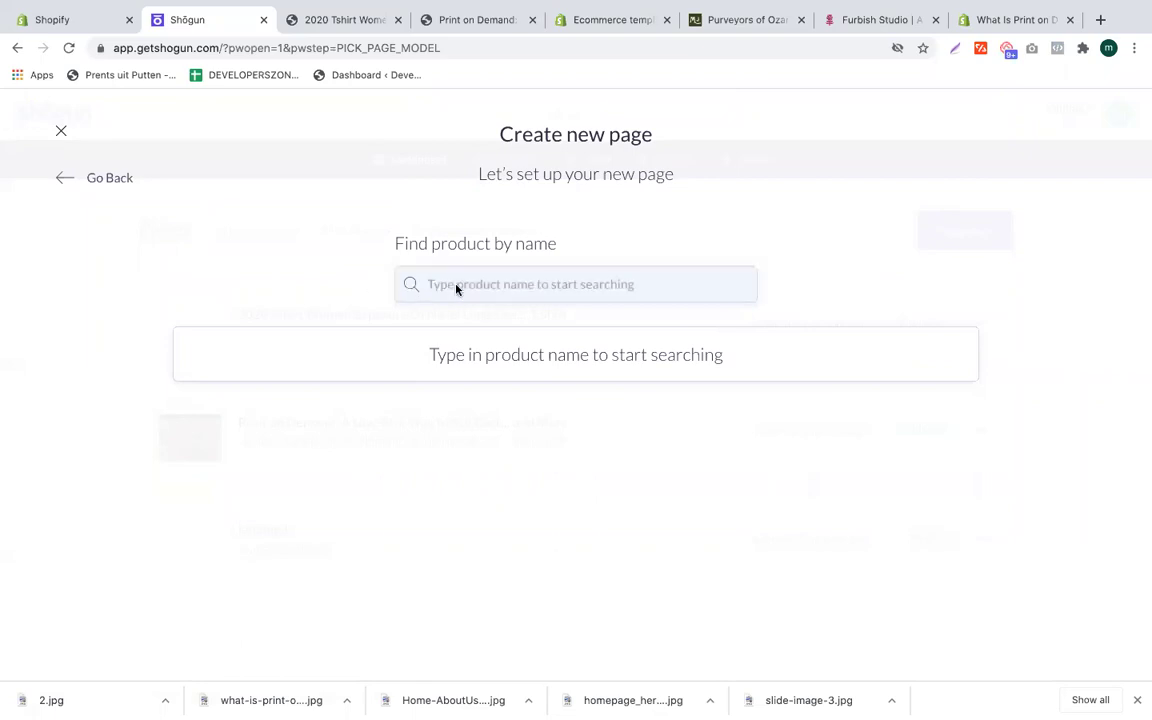
{"action": "type", "text": "a"}
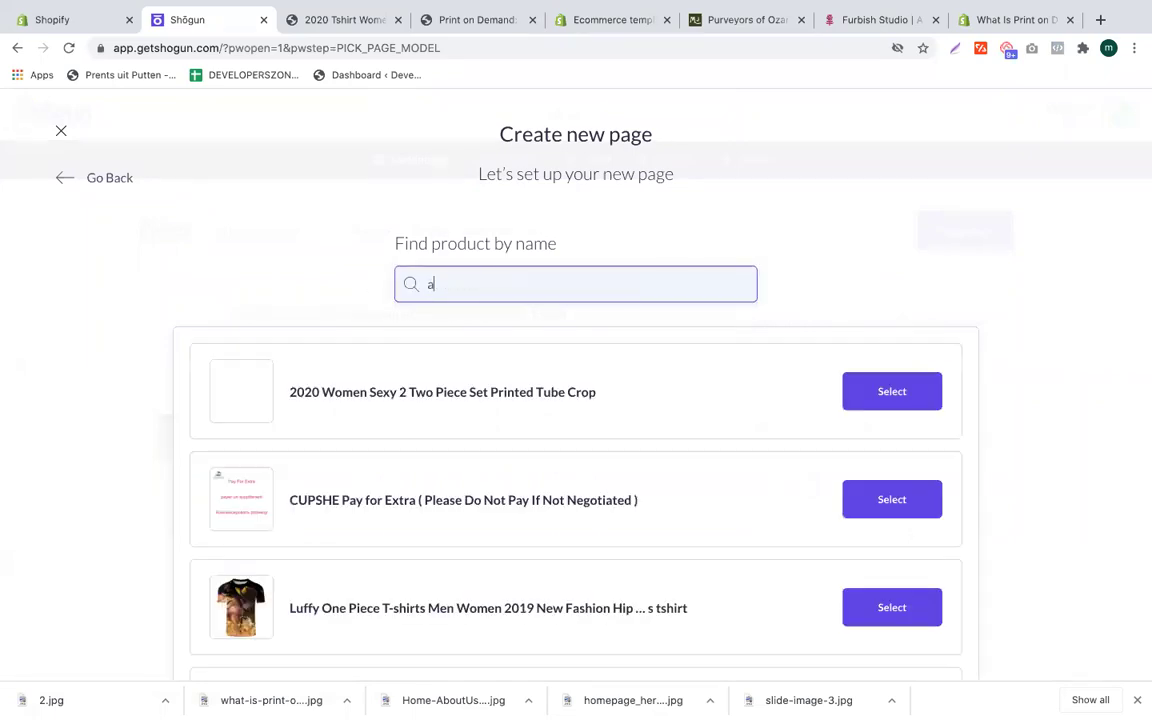
{"action": "scroll", "coordinate": [814, 428], "scroll_direction": "down", "scroll_amount": 1}
{"action": "scroll", "coordinate": [814, 428], "scroll_direction": "down", "scroll_amount": 2}
{"action": "left_click", "coordinate": [866, 447]}
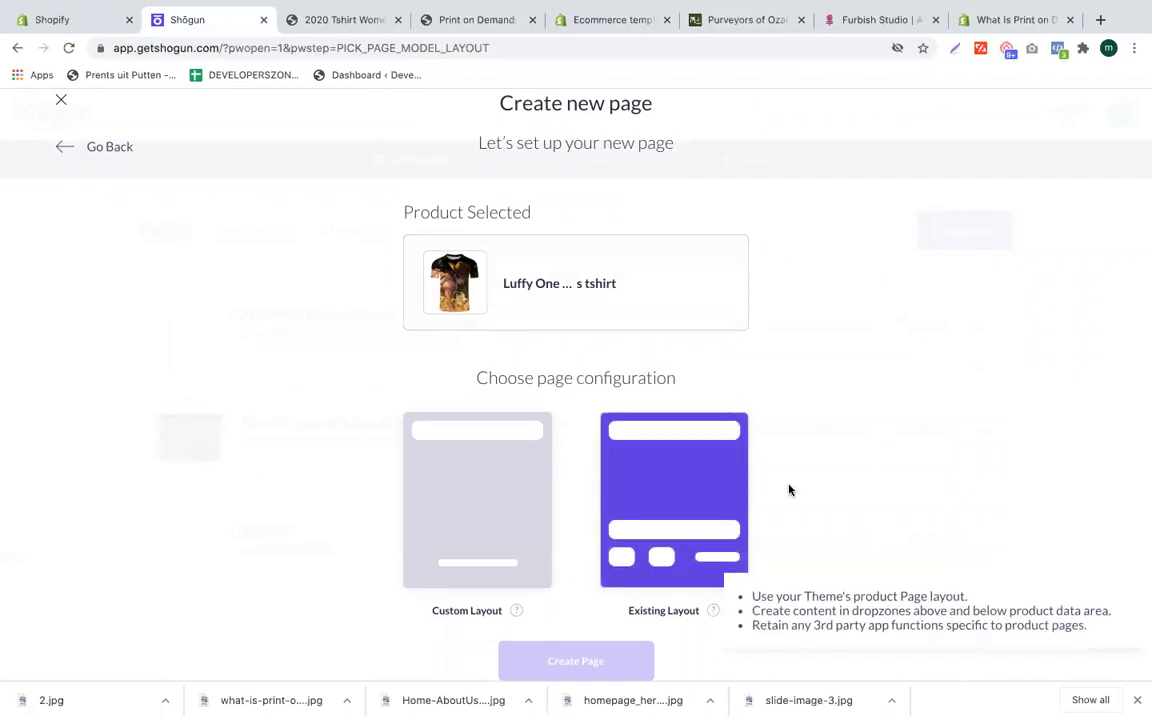
{"action": "left_click", "coordinate": [636, 501]}
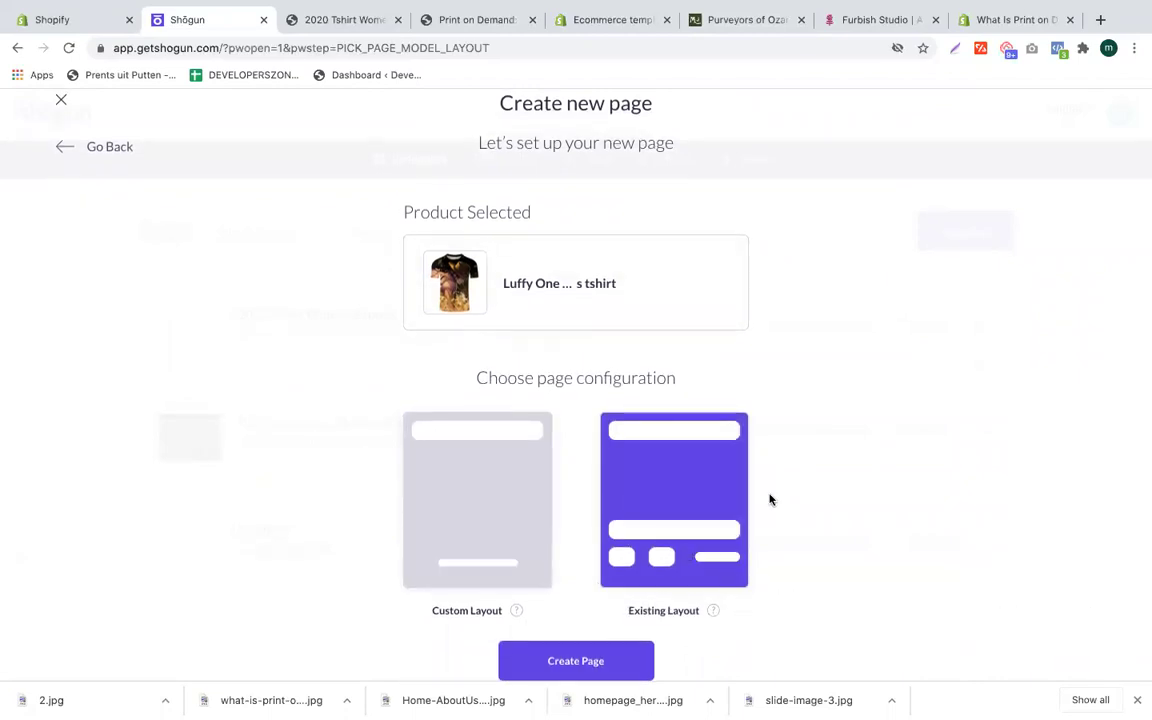
Step: Create the Luffy One Piece T-shirt page and, once imported, open its '...' page options
{"action": "left_click", "coordinate": [580, 658]}
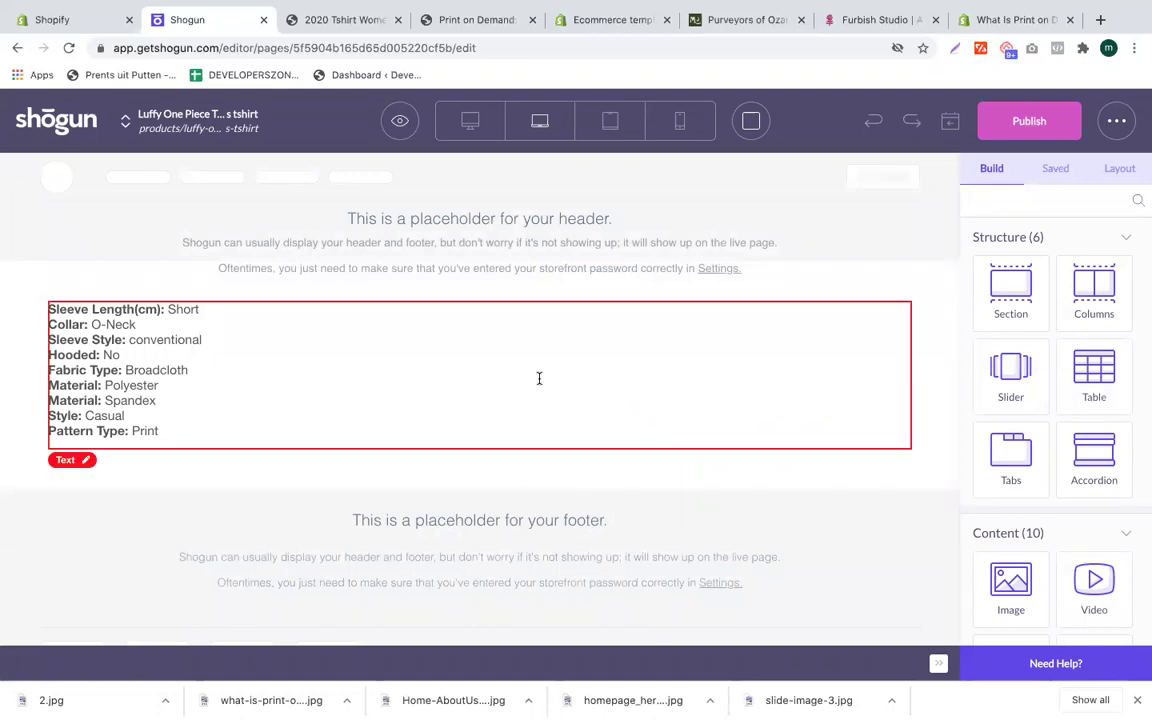
{"action": "left_click", "coordinate": [1110, 130]}
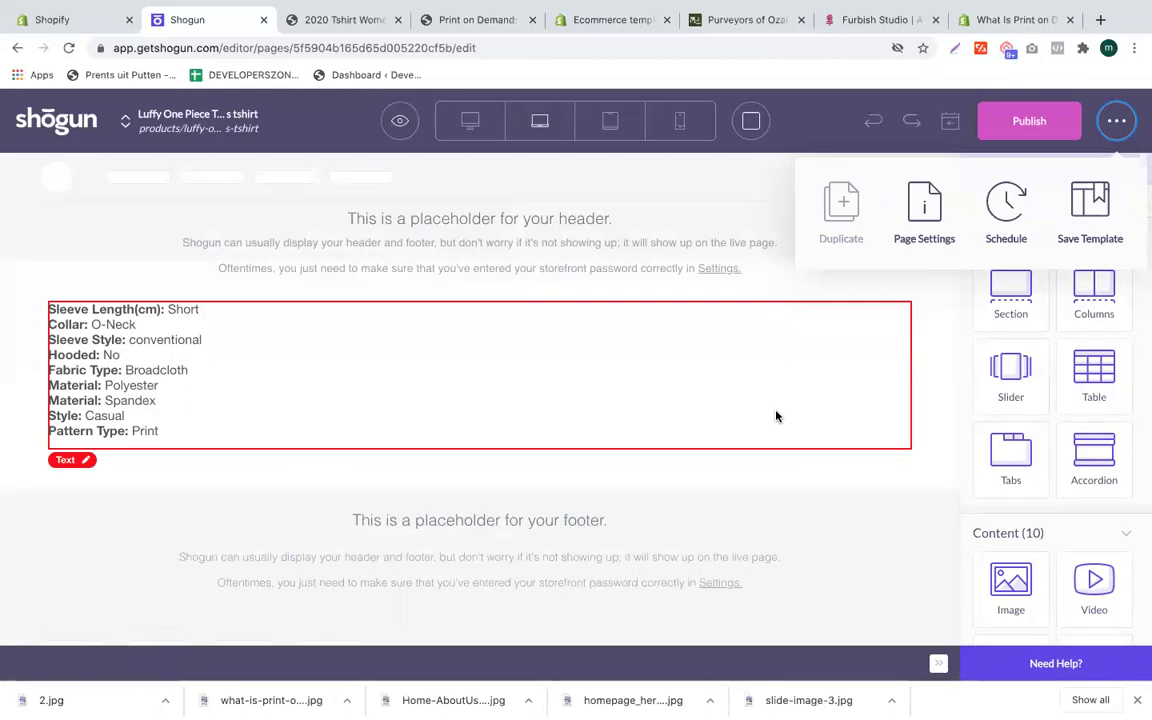
Step: Go to the Fiverr website and switch the account to buyer mode
{"action": "left_click", "coordinate": [325, 20]}
{"action": "left_click", "coordinate": [291, 48]}
{"action": "type", "text": "fi"}
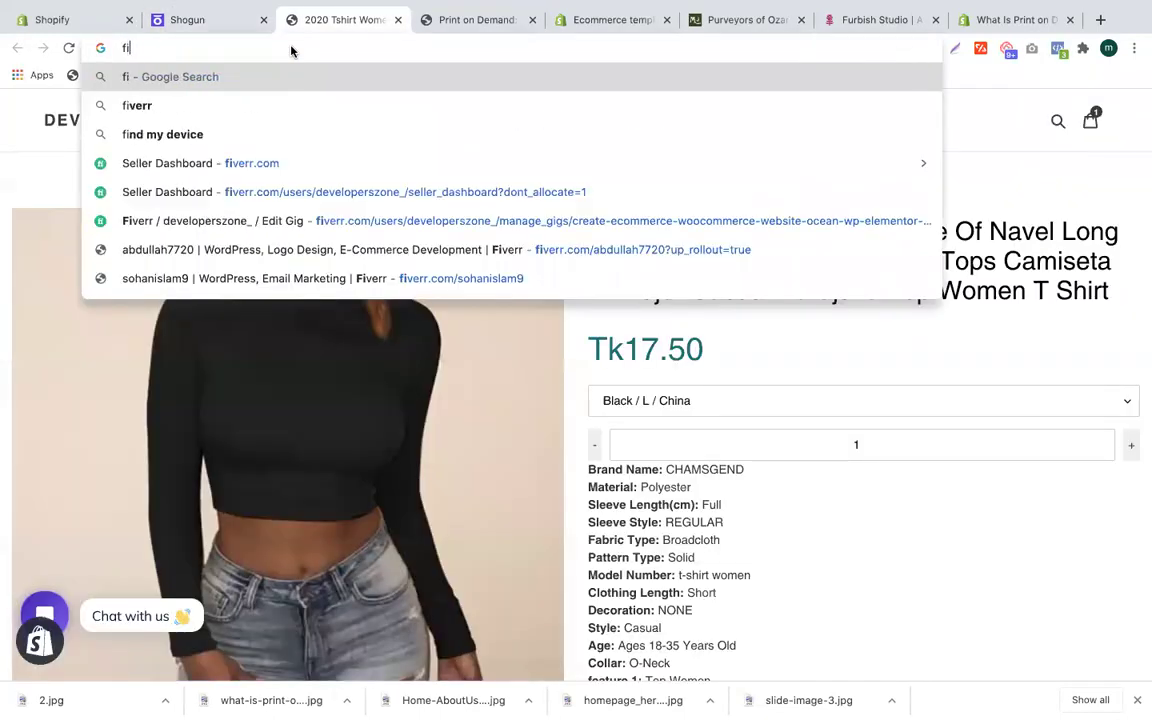
{"action": "type", "text": "verr"}
{"action": "key", "text": "Return"}
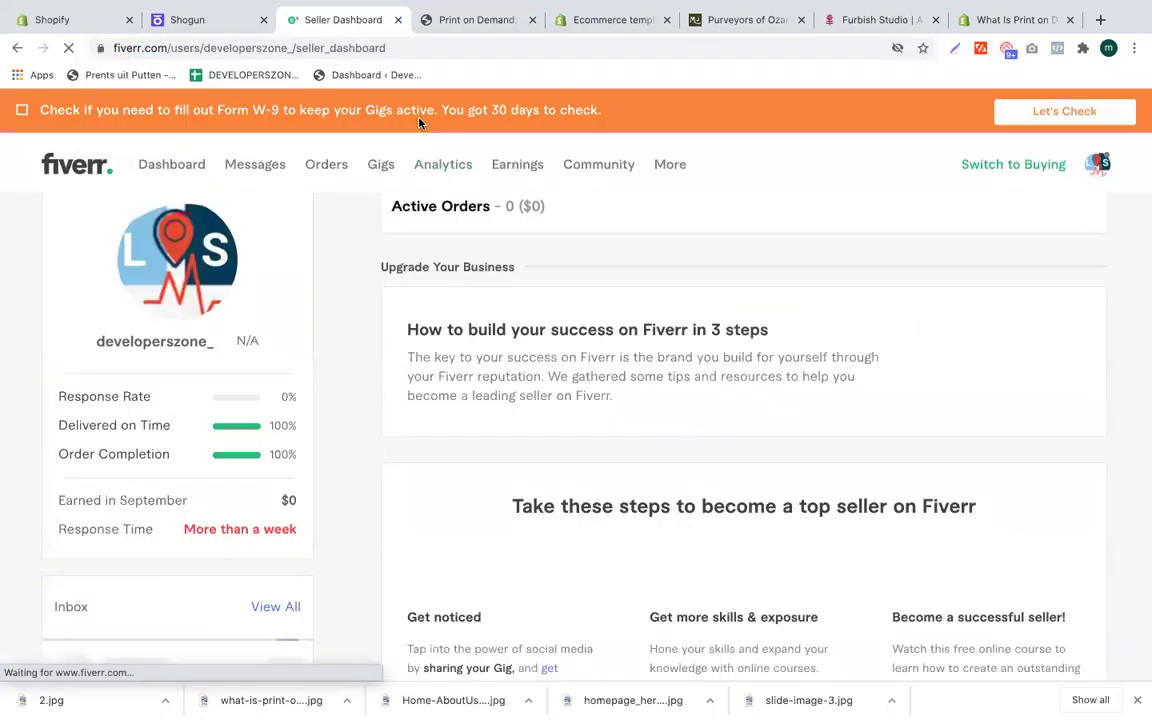
{"action": "left_click", "coordinate": [1002, 170]}
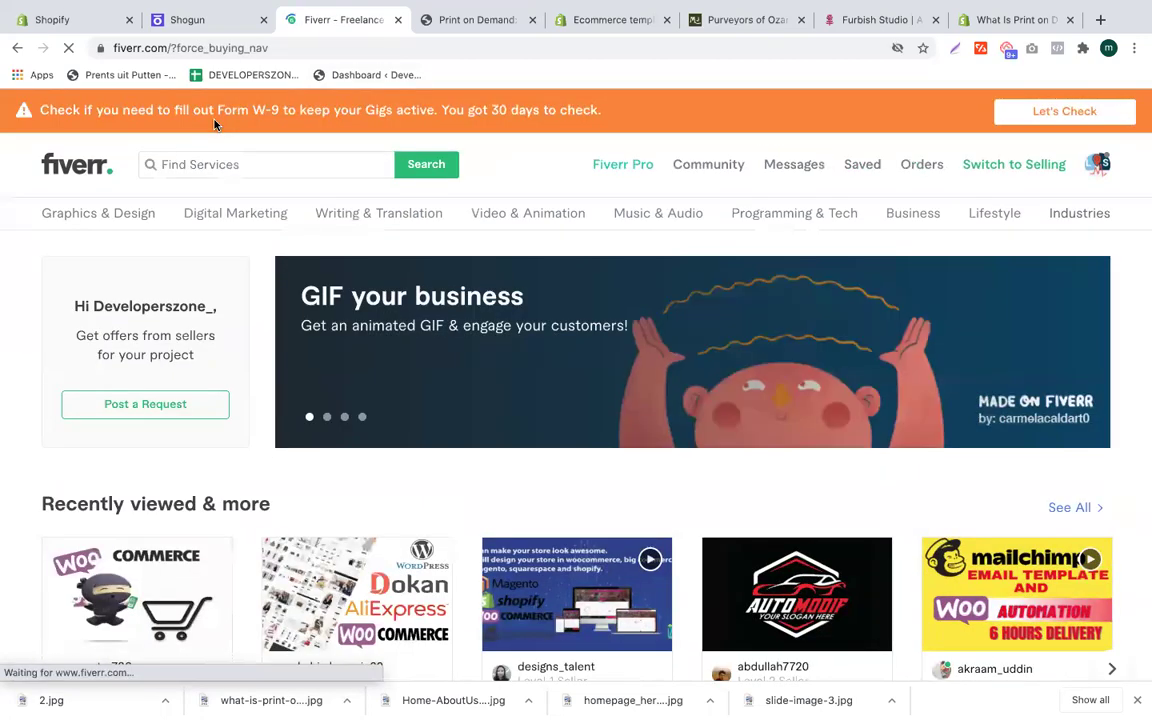
Step: Search Fiverr for 'shopify landing', then change the search to 'shopify slogun' and browse the results
{"action": "left_click", "coordinate": [195, 164]}
{"action": "type", "text": "shopify l"}
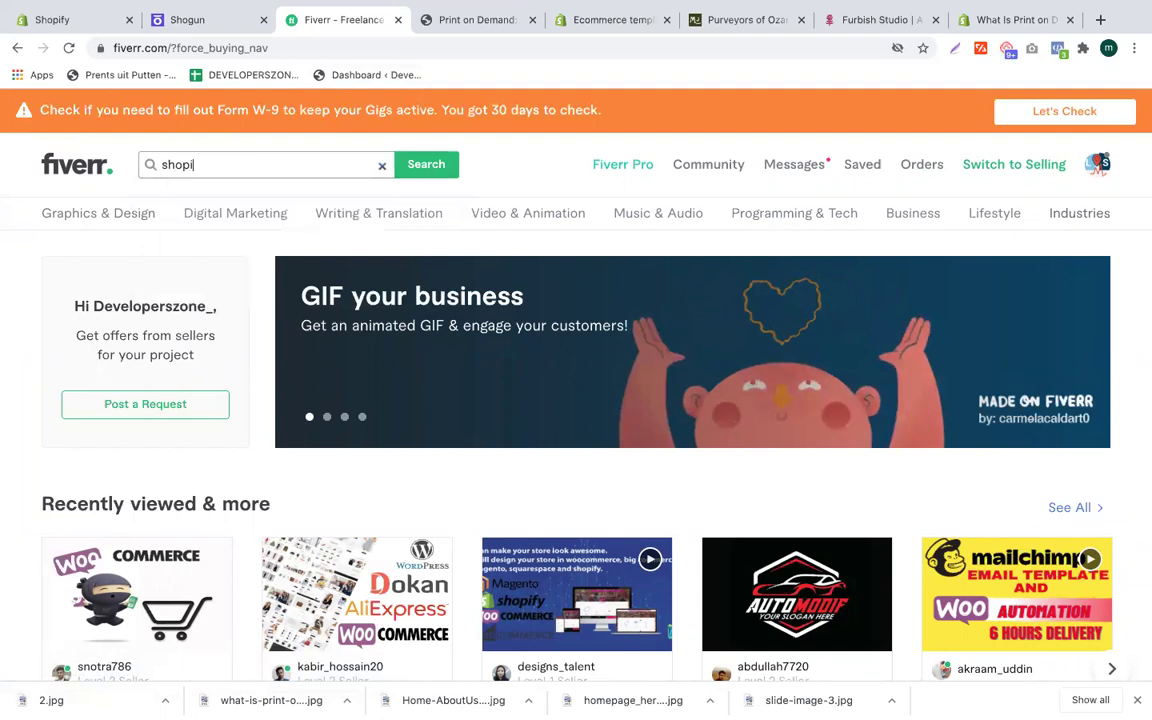
{"action": "type", "text": "anding"}
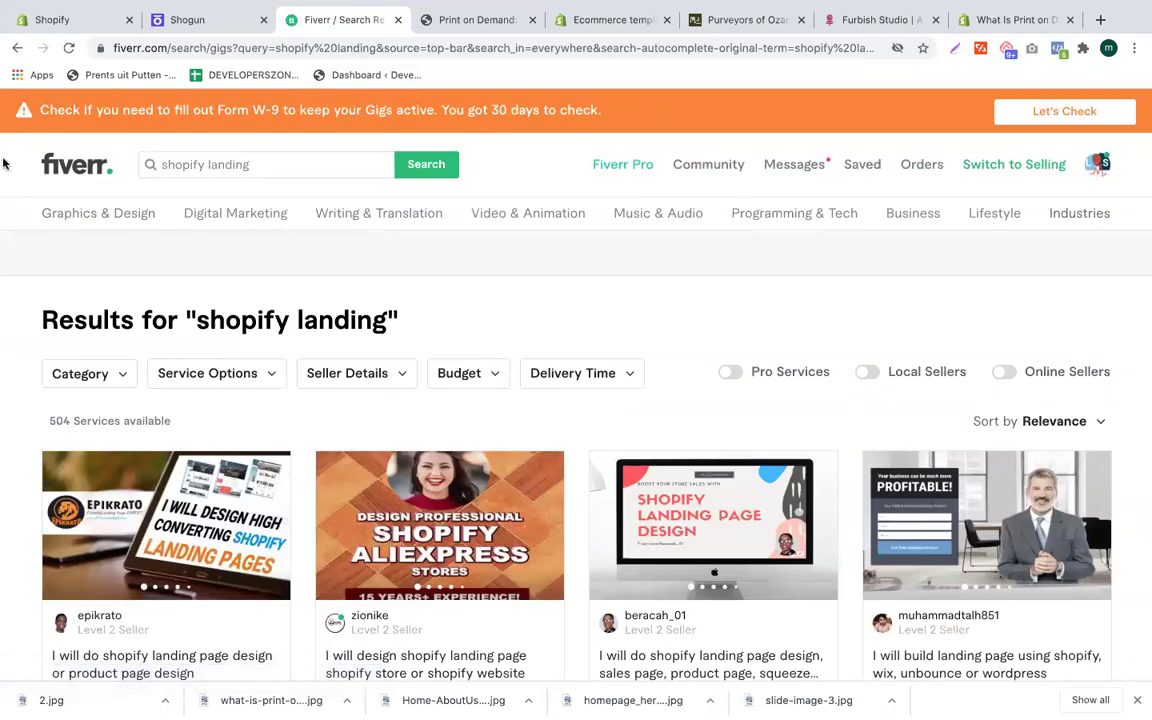
{"action": "double_click", "coordinate": [206, 162]}
{"action": "type", "text": "s"}
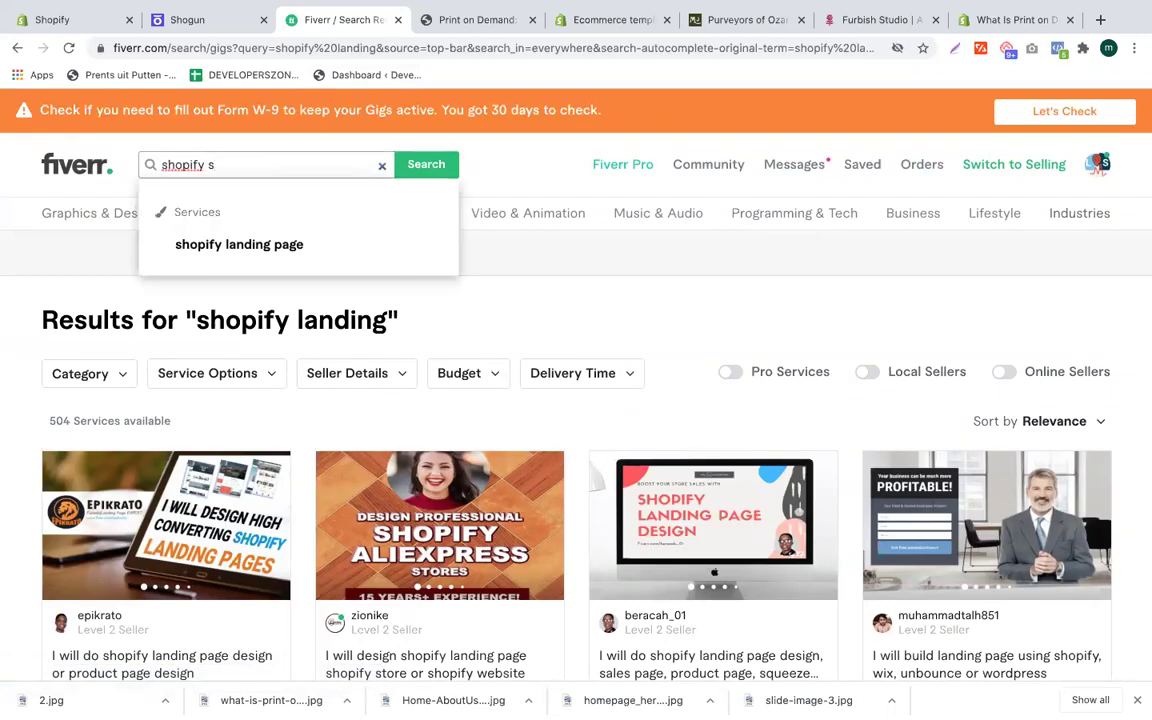
{"action": "type", "text": "logun"}
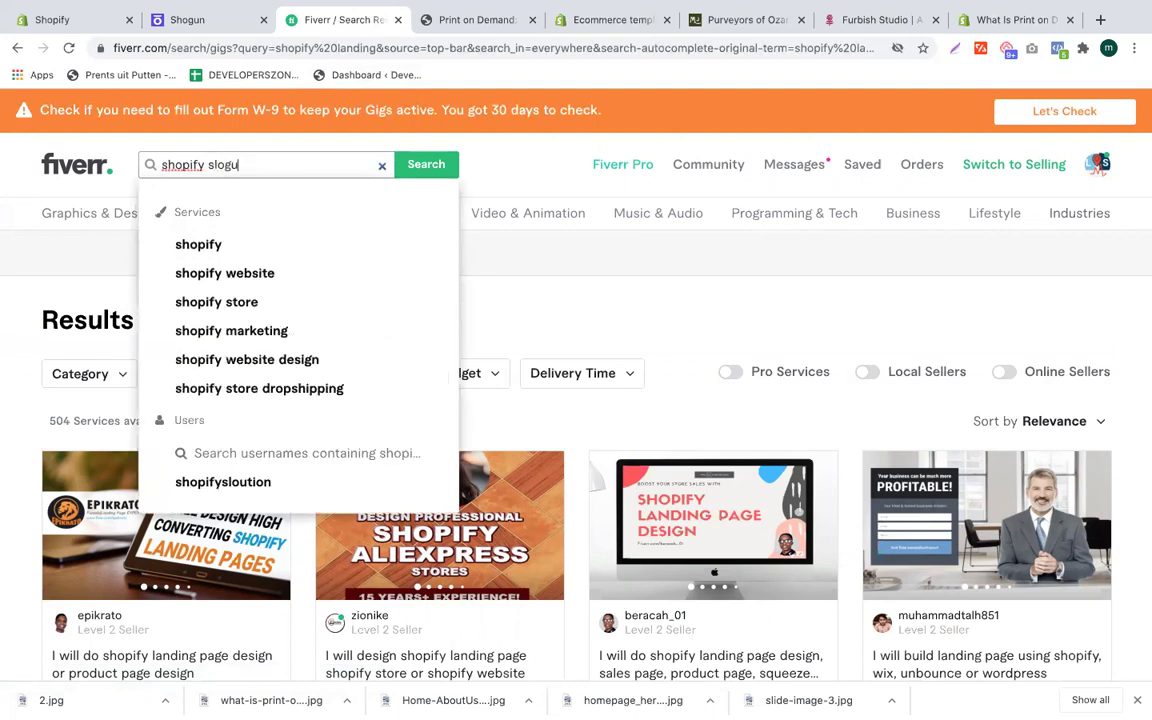
{"action": "key", "text": "Return"}
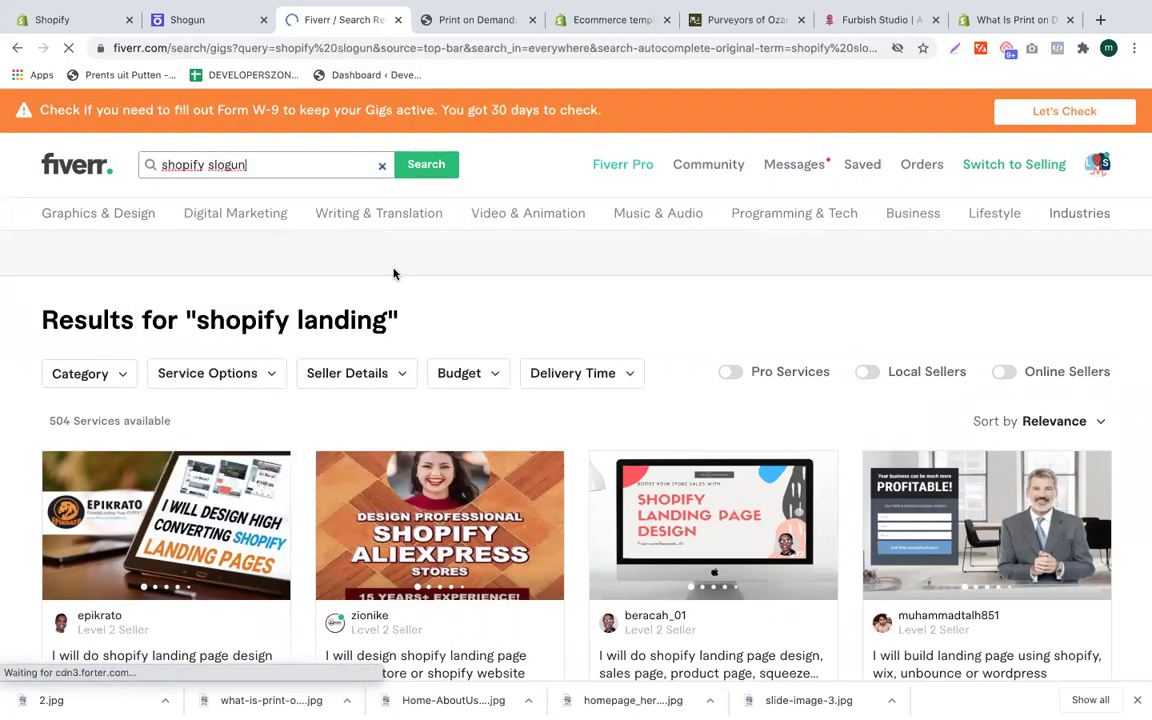
{"action": "scroll", "coordinate": [393, 272], "scroll_direction": "down", "scroll_amount": 2}
{"action": "scroll", "coordinate": [393, 272], "scroll_direction": "down", "scroll_amount": 1}
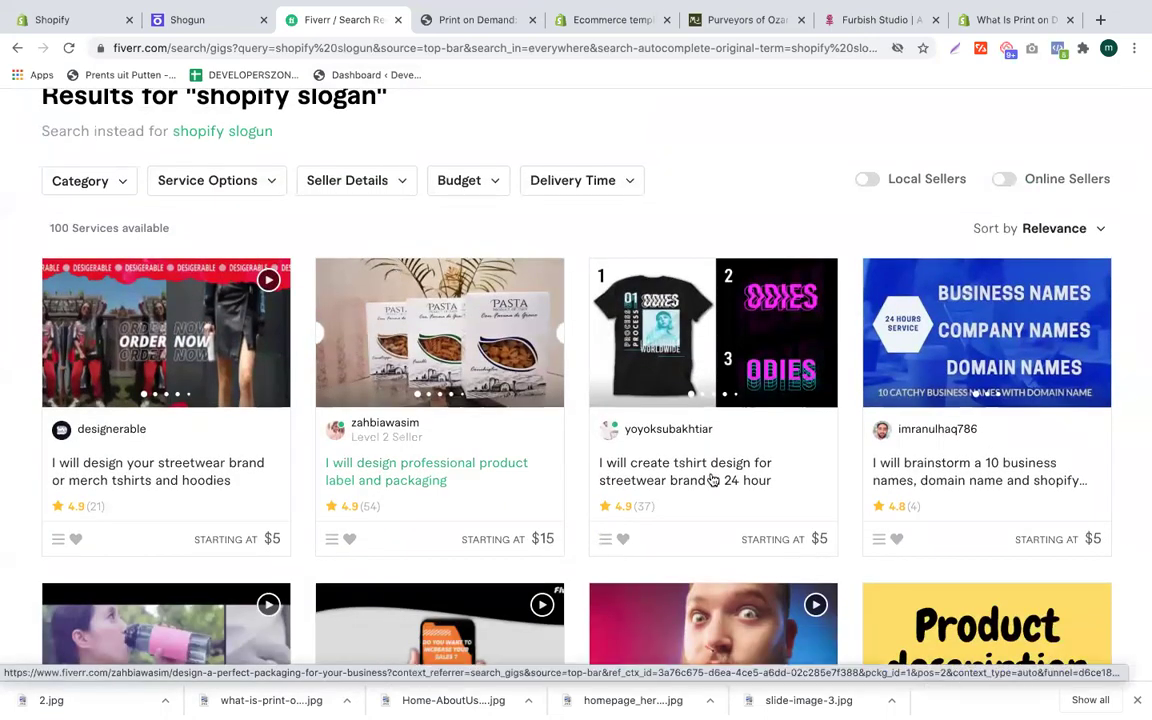
{"action": "scroll", "coordinate": [712, 478], "scroll_direction": "down", "scroll_amount": 4}
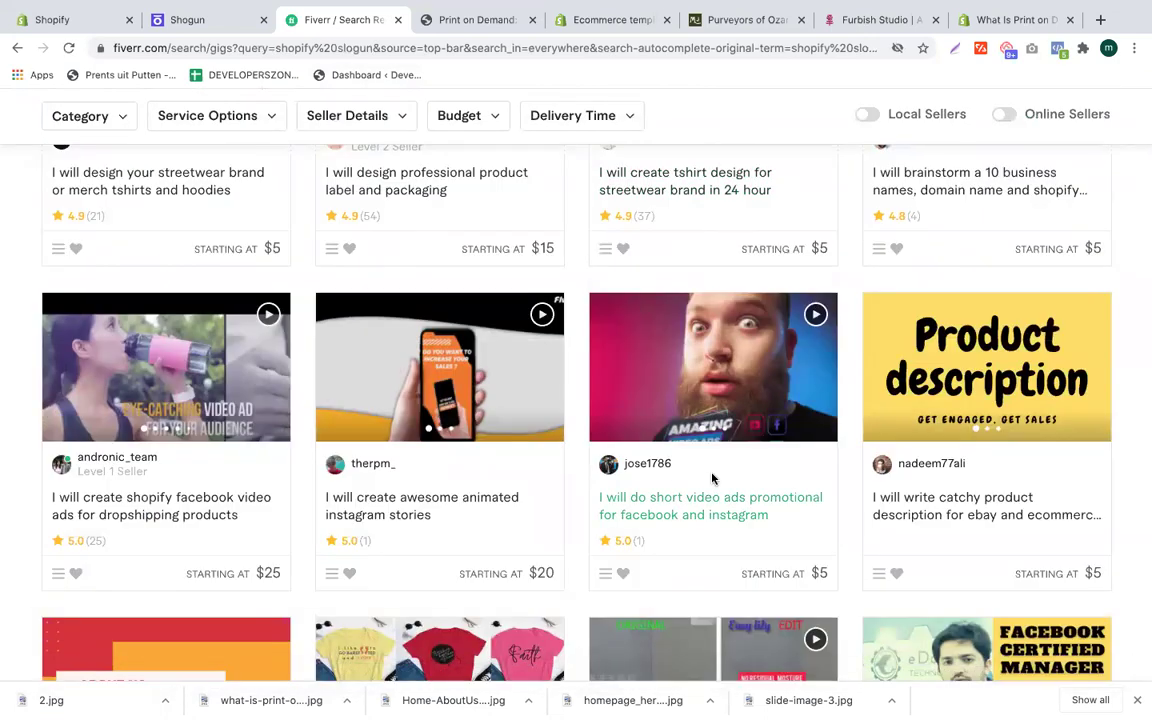
{"action": "scroll", "coordinate": [712, 478], "scroll_direction": "up", "scroll_amount": 5}
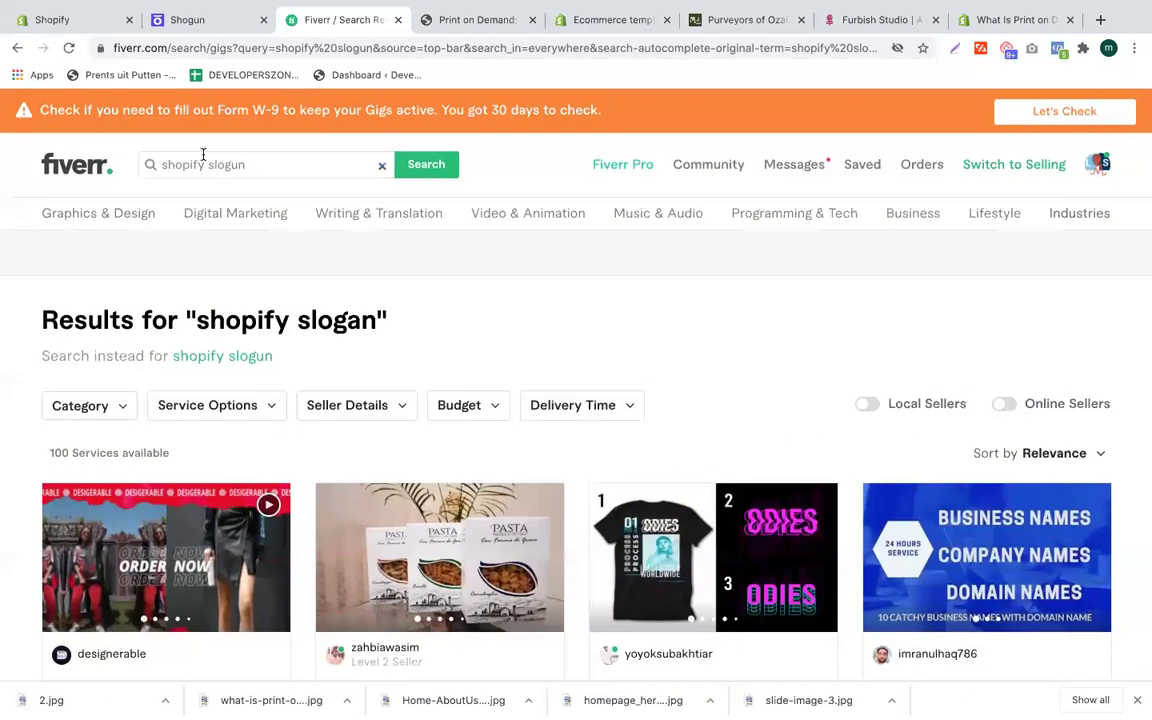
Step: Search 'shopify landing' again and scroll through the gigs, noting the 504 services count
{"action": "double_click", "coordinate": [226, 166]}
{"action": "type", "text": "lan"}
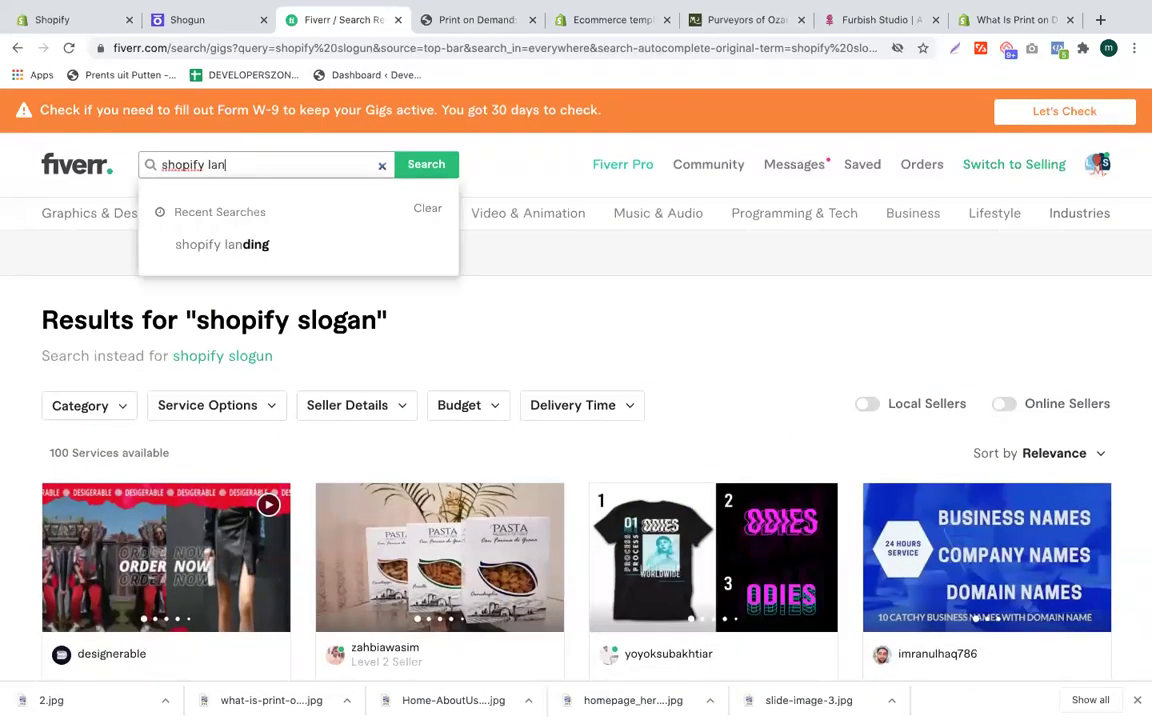
{"action": "type", "text": "ding"}
{"action": "key", "text": "Return"}
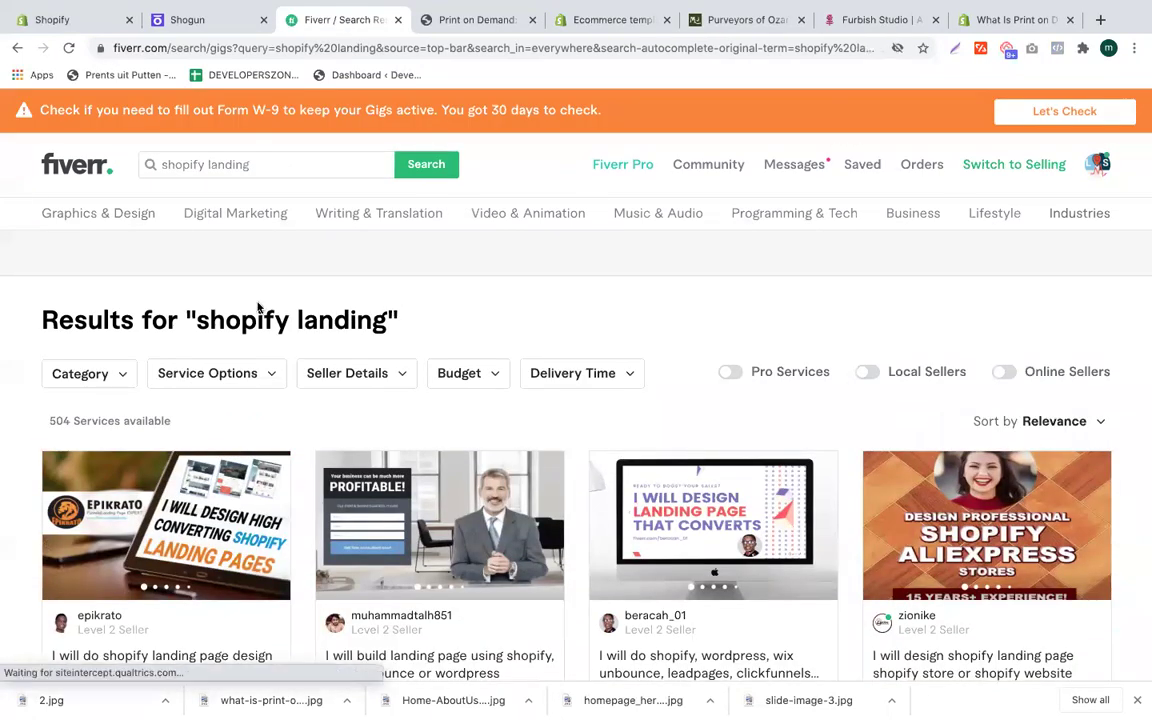
{"action": "scroll", "coordinate": [267, 365], "scroll_direction": "down", "scroll_amount": 5}
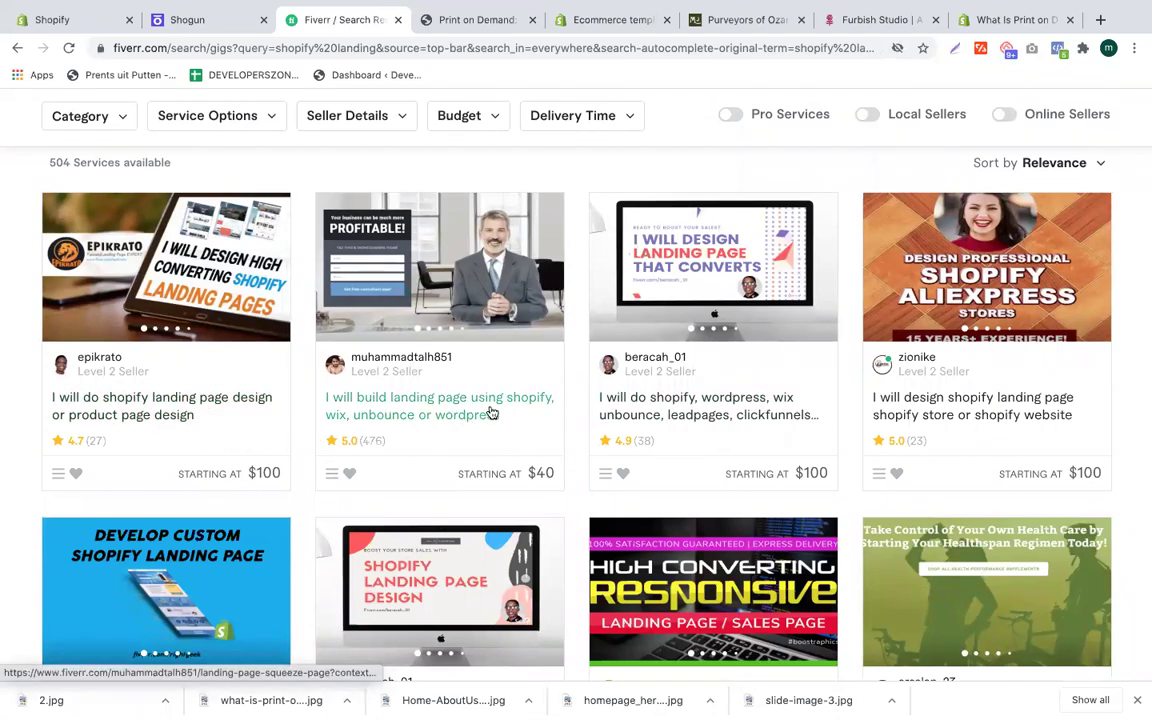
{"action": "scroll", "coordinate": [440, 425], "scroll_direction": "down", "scroll_amount": 3}
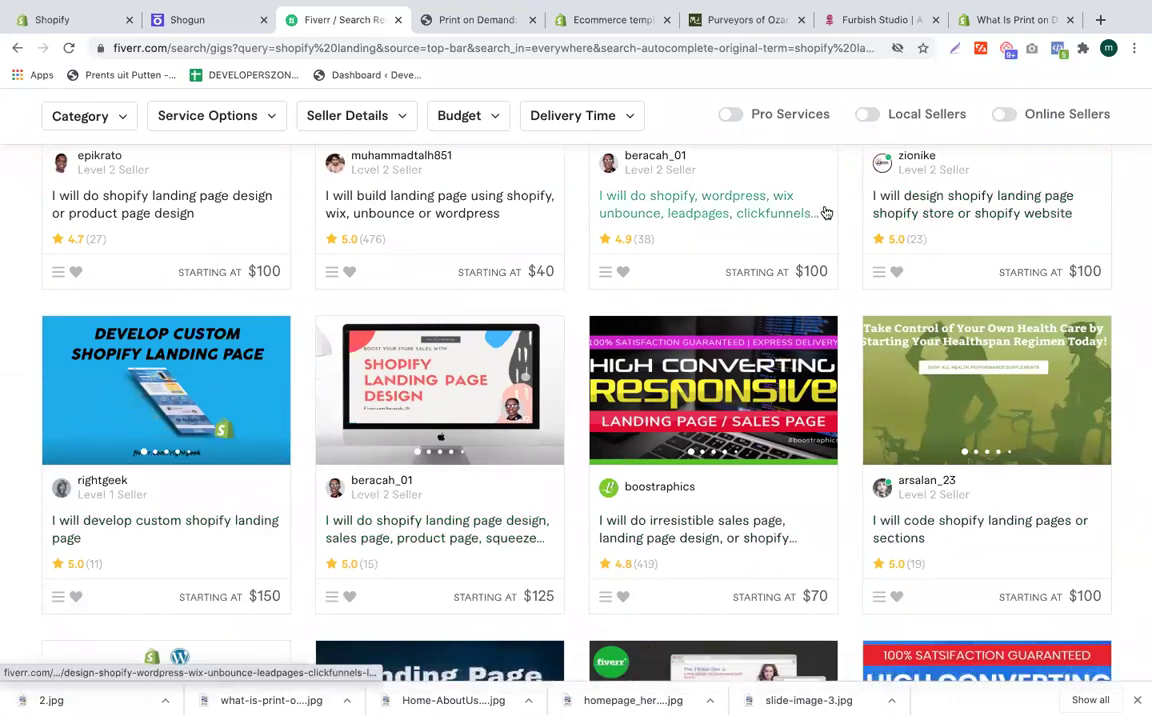
{"action": "scroll", "coordinate": [697, 380], "scroll_direction": "down", "scroll_amount": 5}
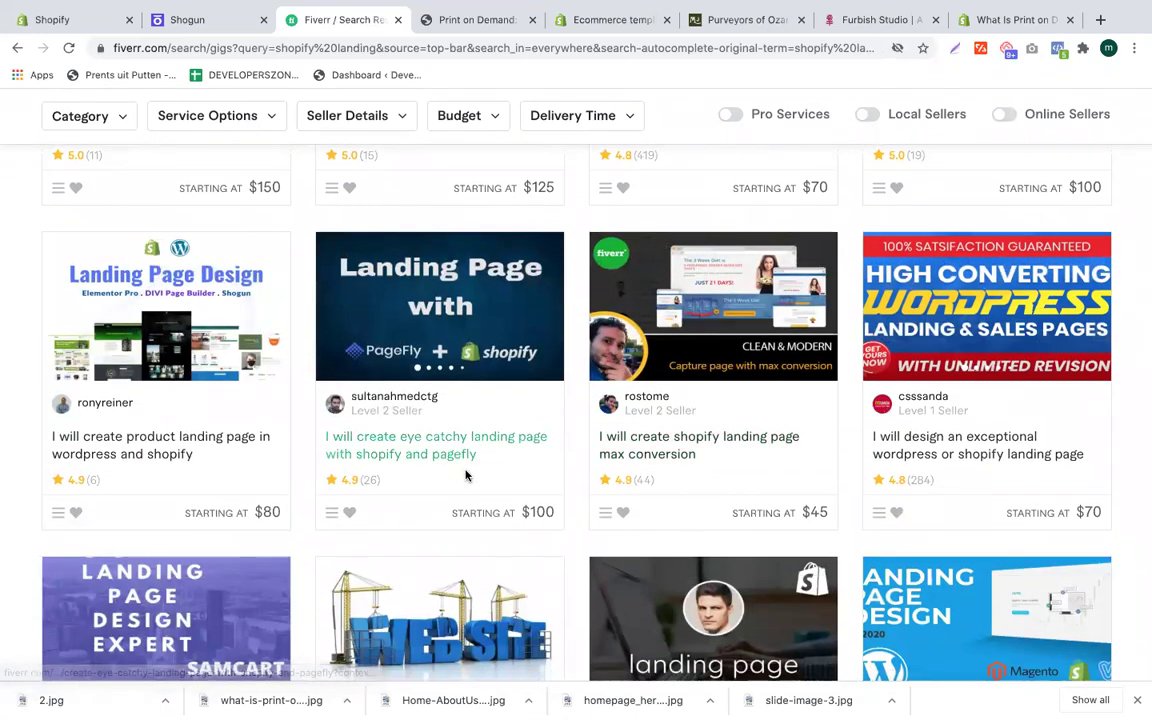
{"action": "scroll", "coordinate": [452, 471], "scroll_direction": "down", "scroll_amount": 5}
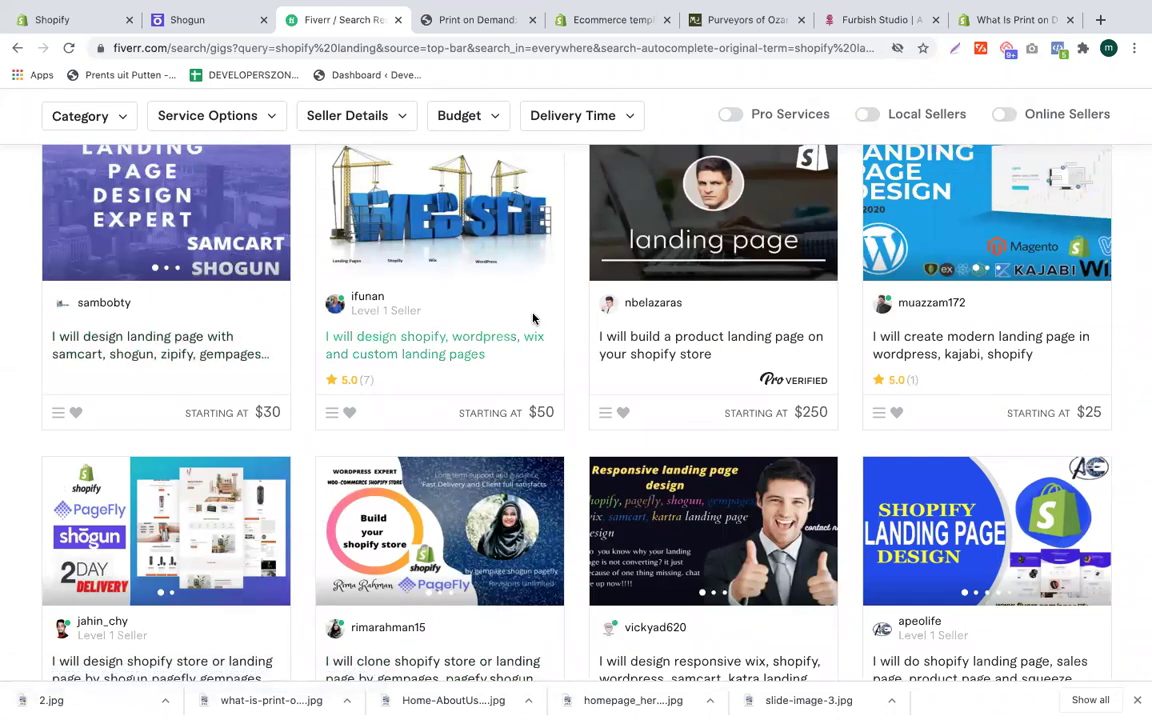
{"action": "scroll", "coordinate": [950, 341], "scroll_direction": "down", "scroll_amount": 1}
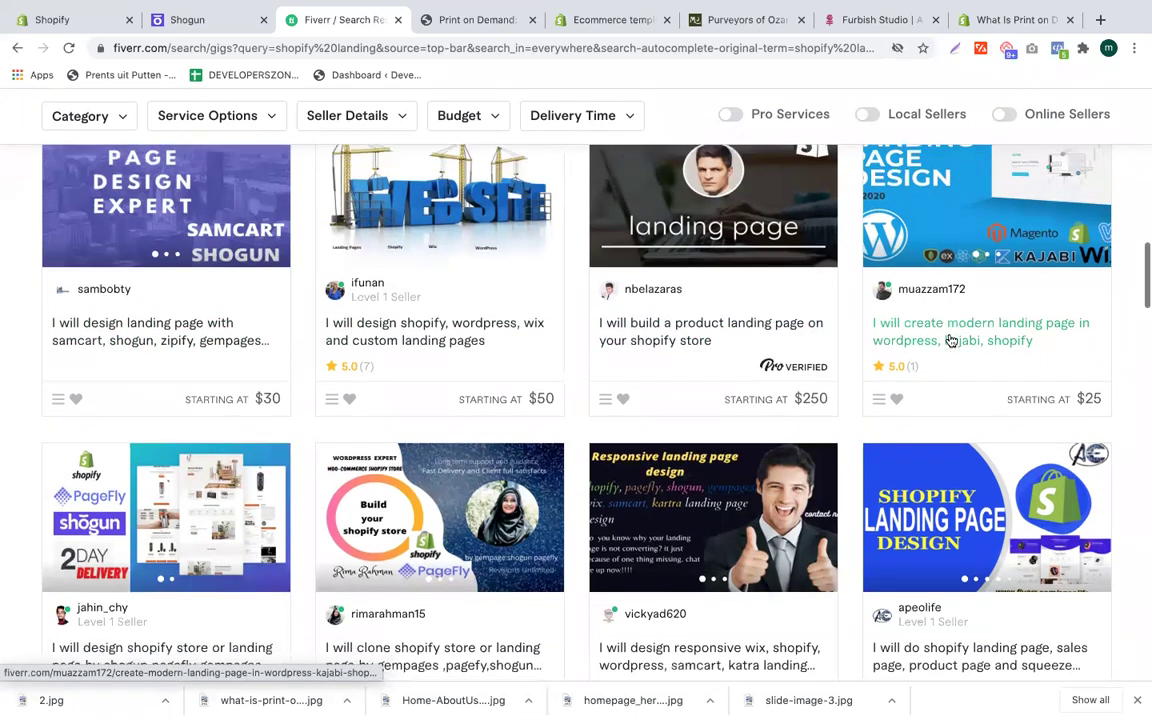
{"action": "scroll", "coordinate": [950, 341], "scroll_direction": "down", "scroll_amount": 3}
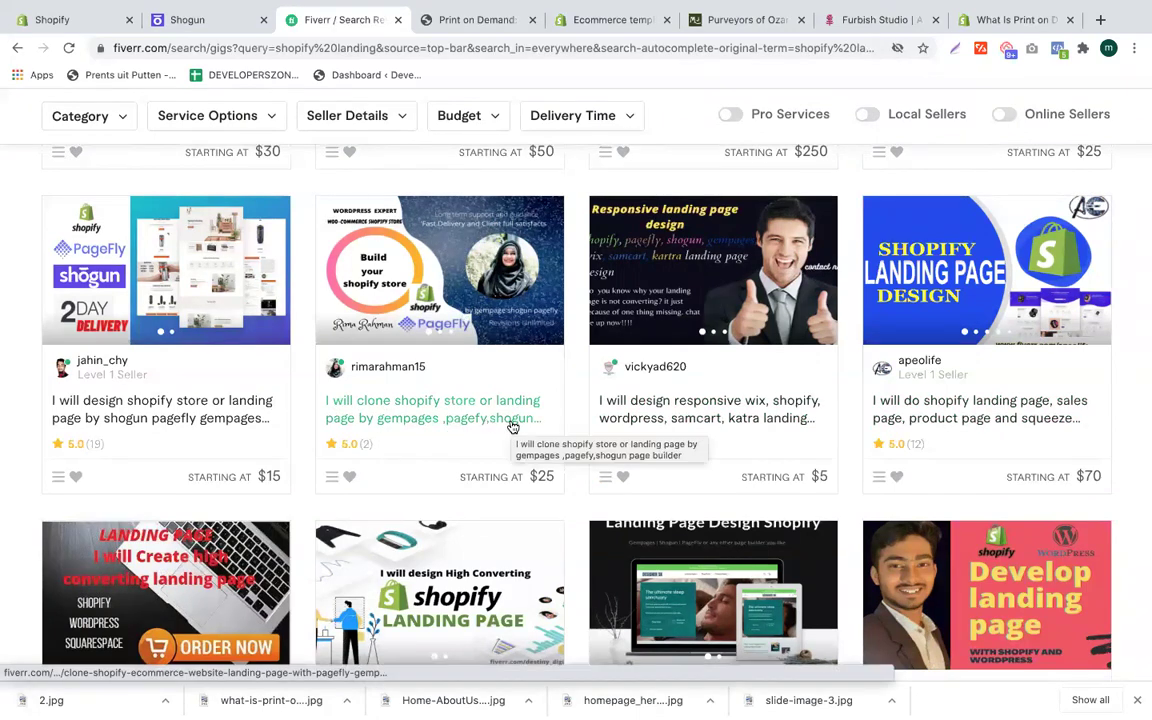
{"action": "scroll", "coordinate": [173, 426], "scroll_direction": "down", "scroll_amount": 1}
{"action": "scroll", "coordinate": [173, 426], "scroll_direction": "down", "scroll_amount": 2}
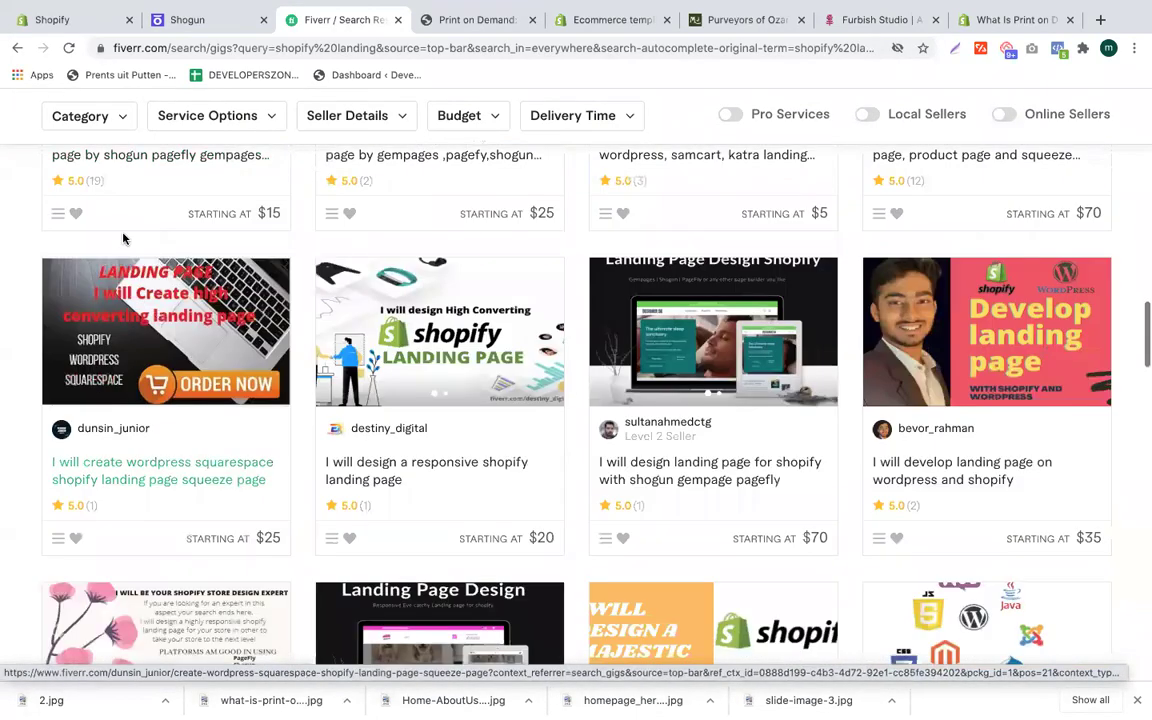
{"action": "scroll", "coordinate": [504, 324], "scroll_direction": "down", "scroll_amount": 2}
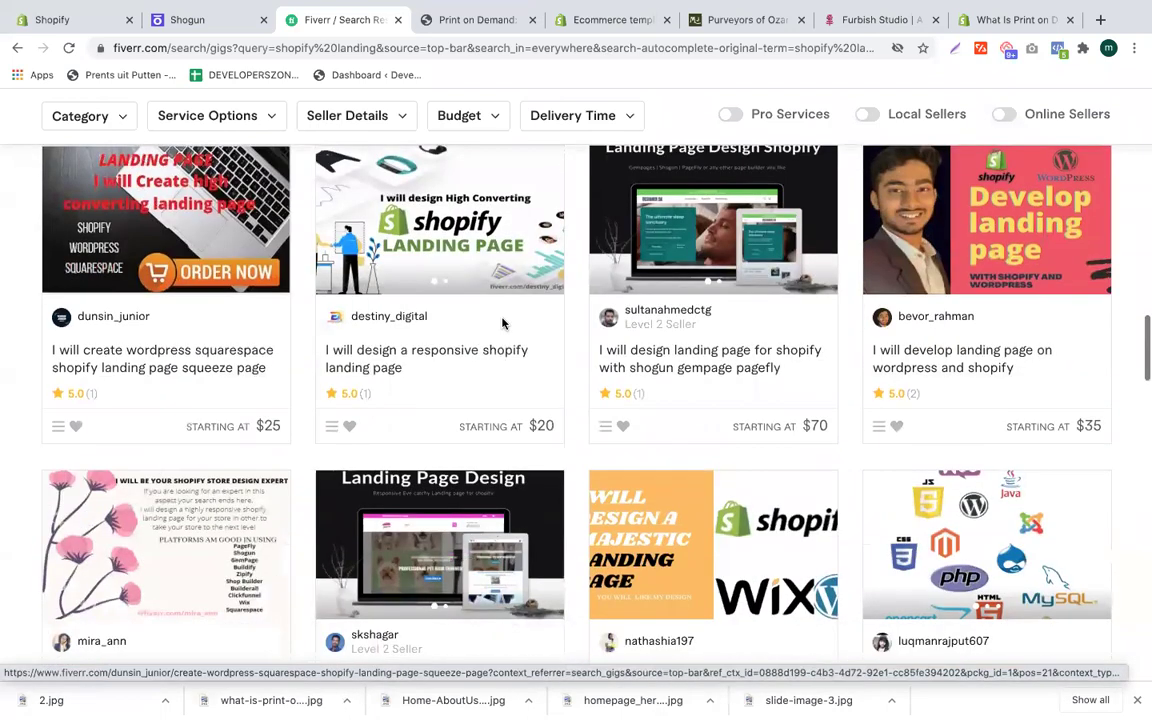
{"action": "scroll", "coordinate": [514, 319], "scroll_direction": "up", "scroll_amount": 10}
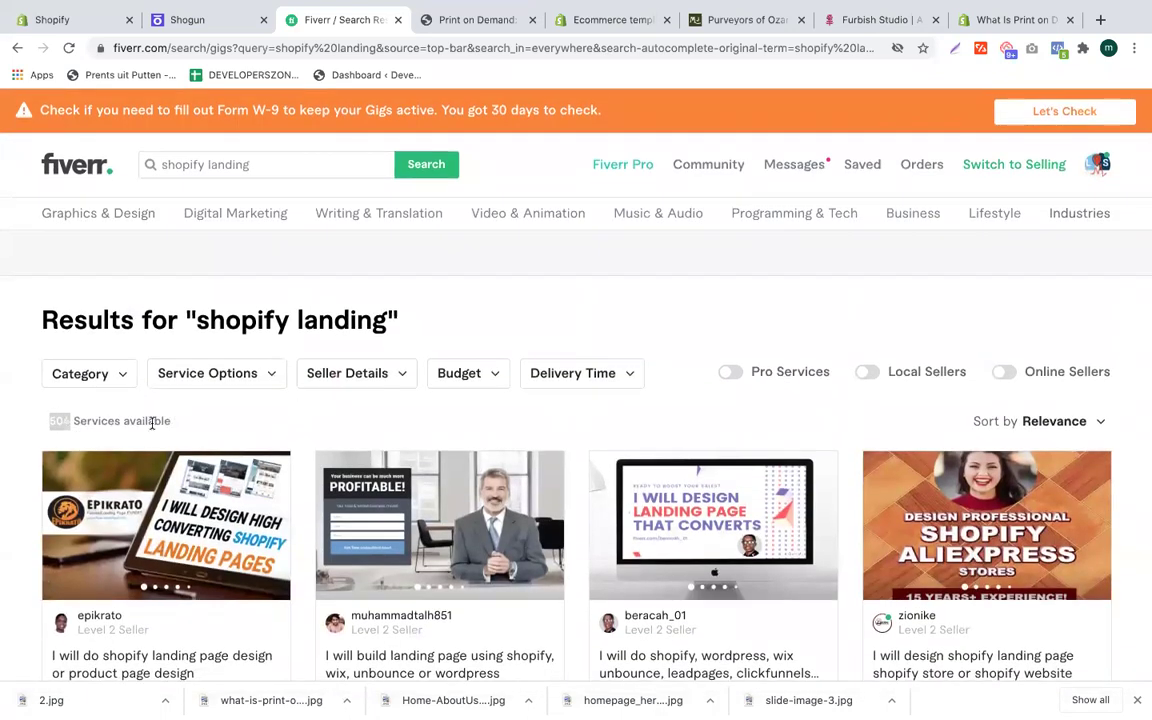
{"action": "double_click", "coordinate": [150, 424]}
{"action": "double_click", "coordinate": [110, 418]}
{"action": "left_click", "coordinate": [66, 421]}
{"action": "scroll", "coordinate": [376, 402], "scroll_direction": "down", "scroll_amount": 3}
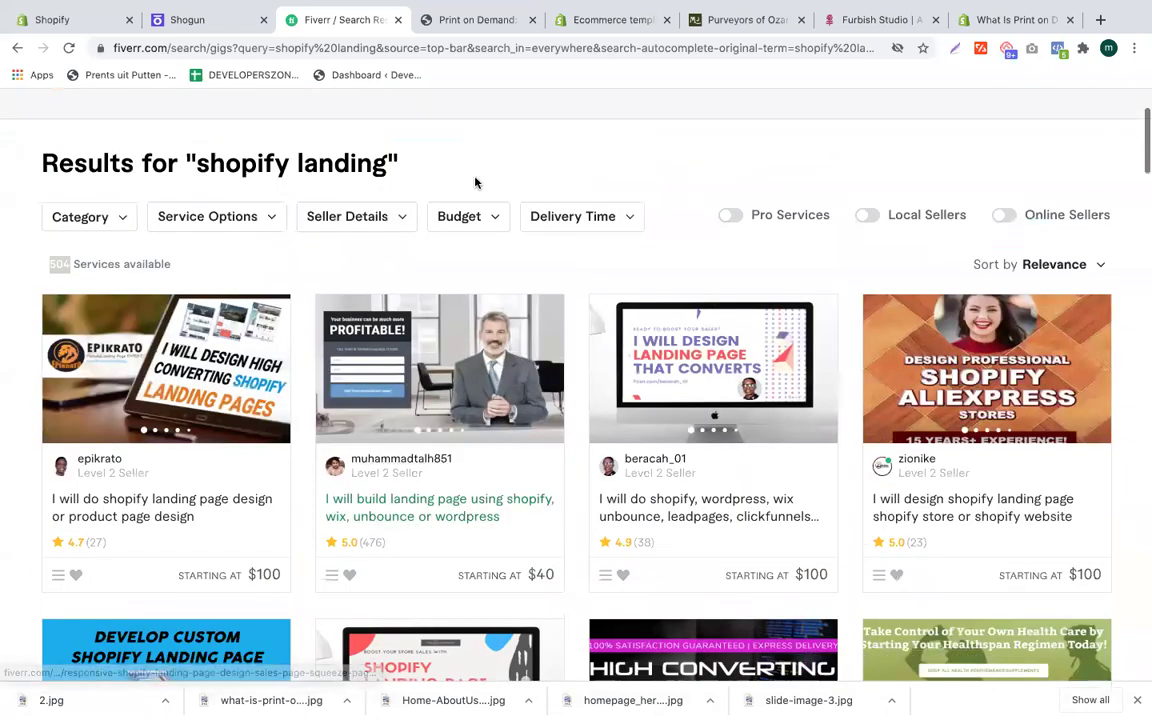
Step: In the Google Classroom Classwork tab, create a new Assignment
{"action": "mouse_move", "coordinate": [1141, 427]}
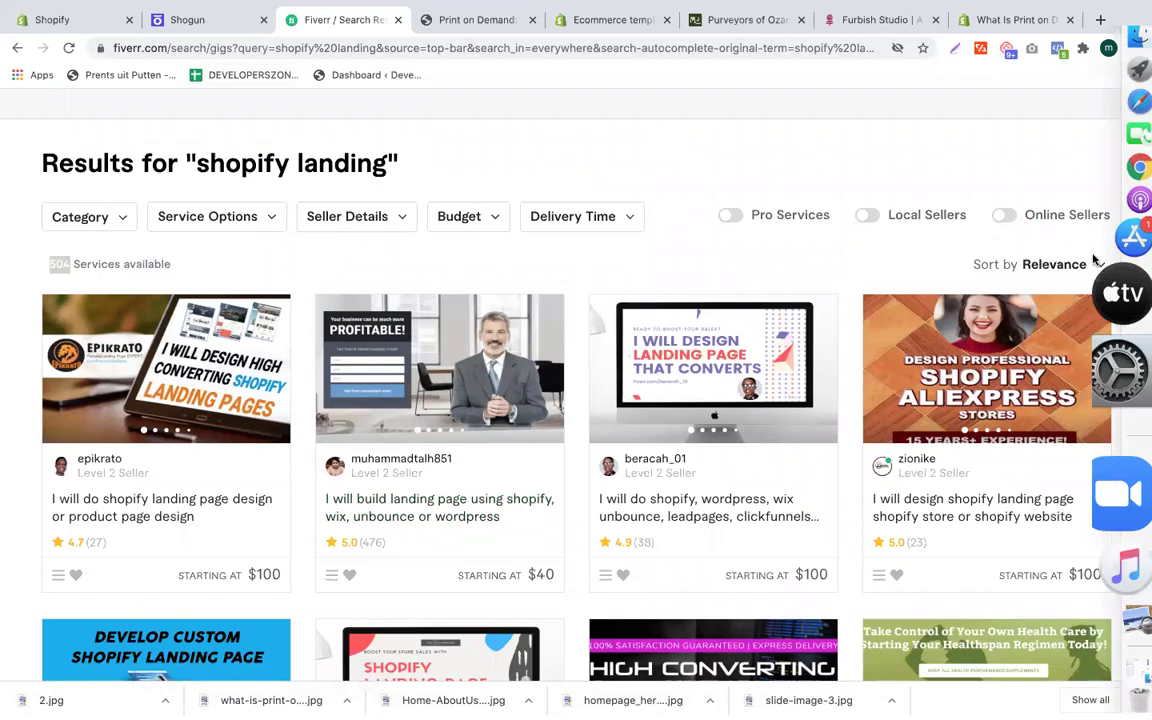
{"action": "left_click", "coordinate": [1090, 207]}
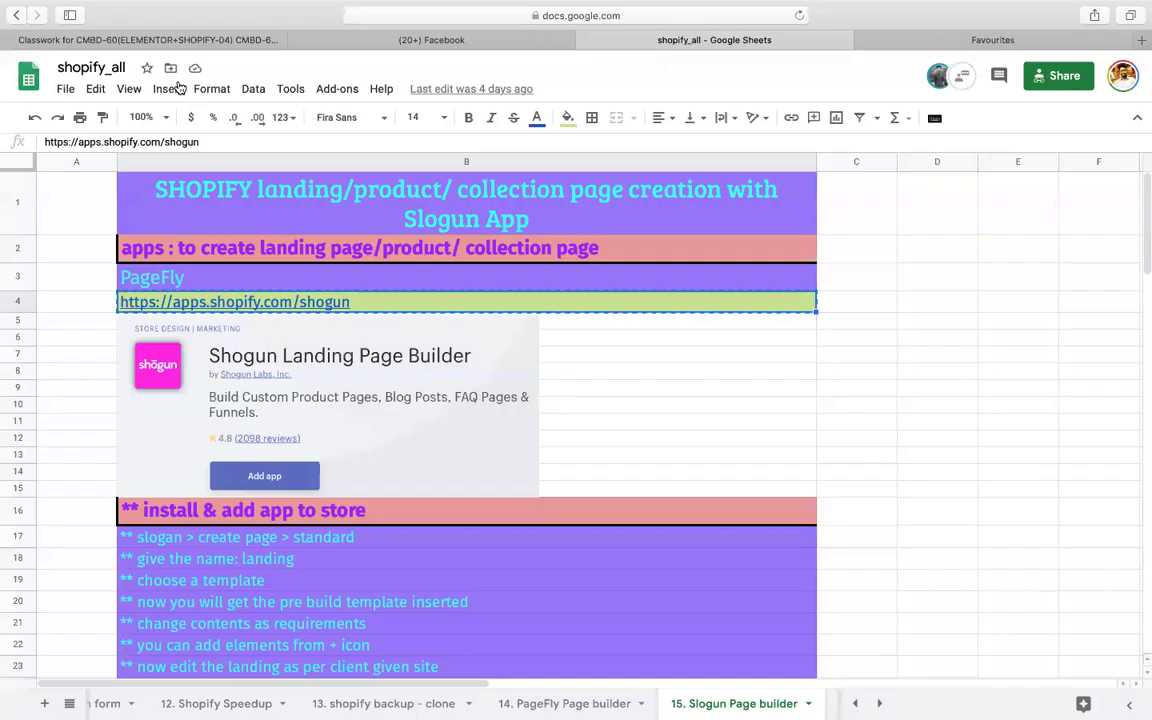
{"action": "left_click", "coordinate": [129, 41]}
{"action": "left_click", "coordinate": [323, 136]}
{"action": "left_click", "coordinate": [349, 186]}
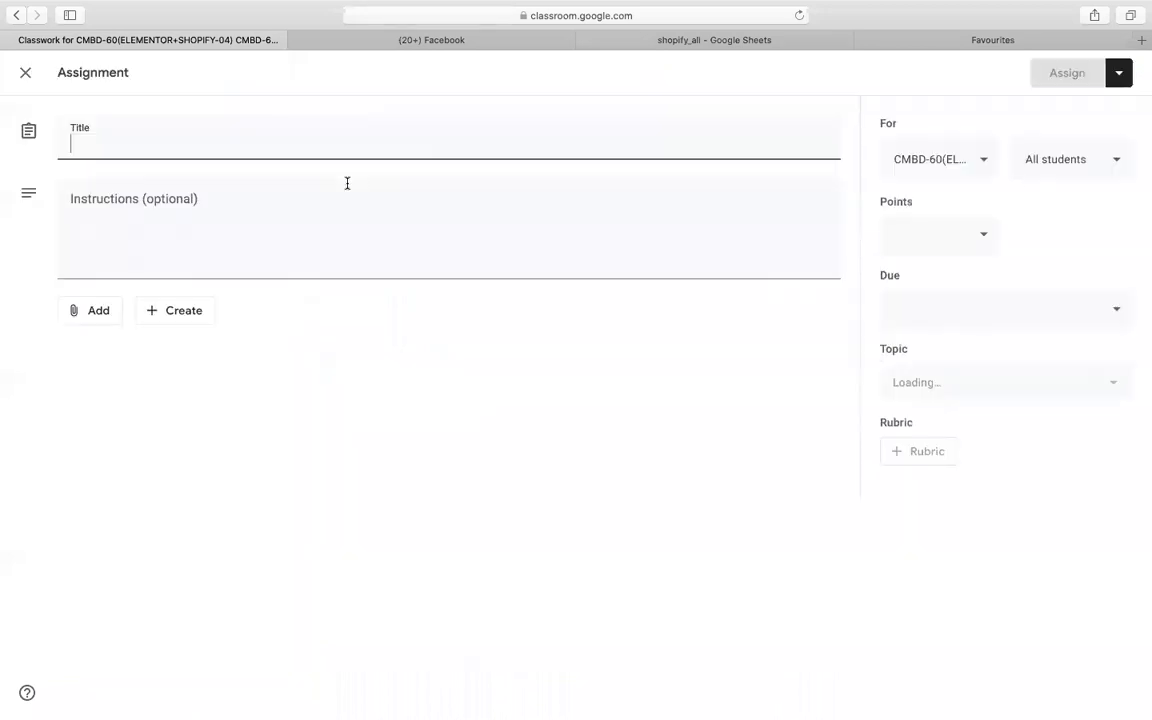
Step: Title it 'assignment(slogan app)' with instructions to create a landing page with slogan
{"action": "type", "text": "assignm"}
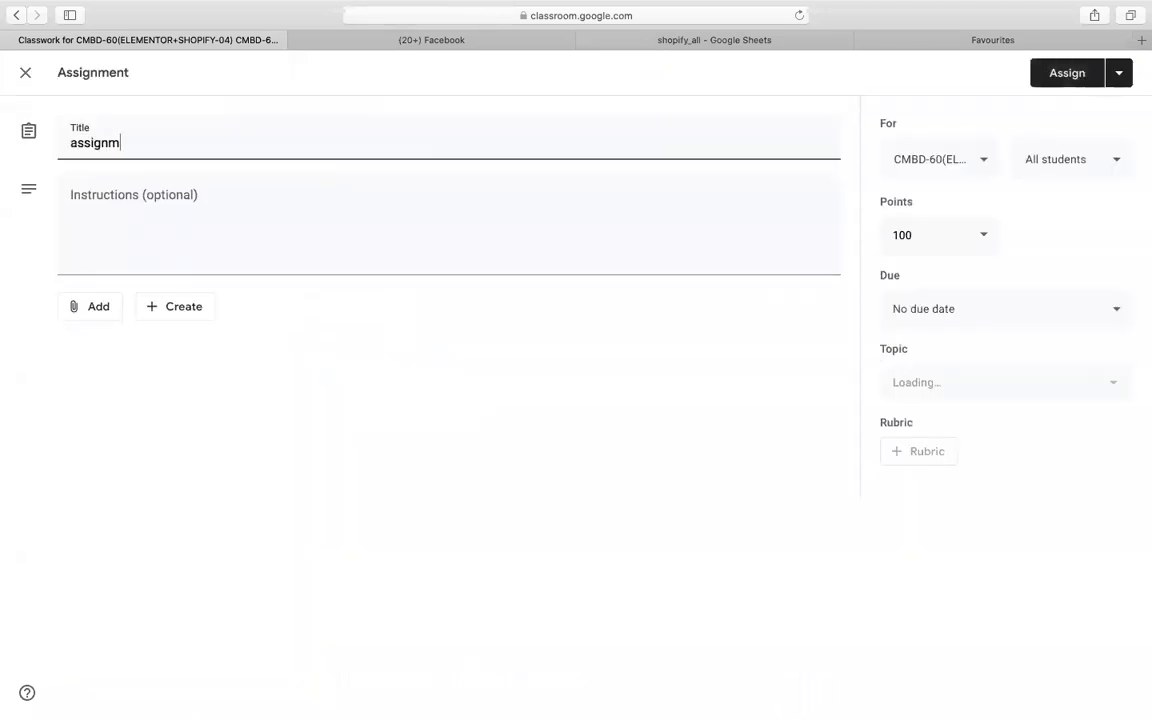
{"action": "type", "text": "ent(slogan app"}
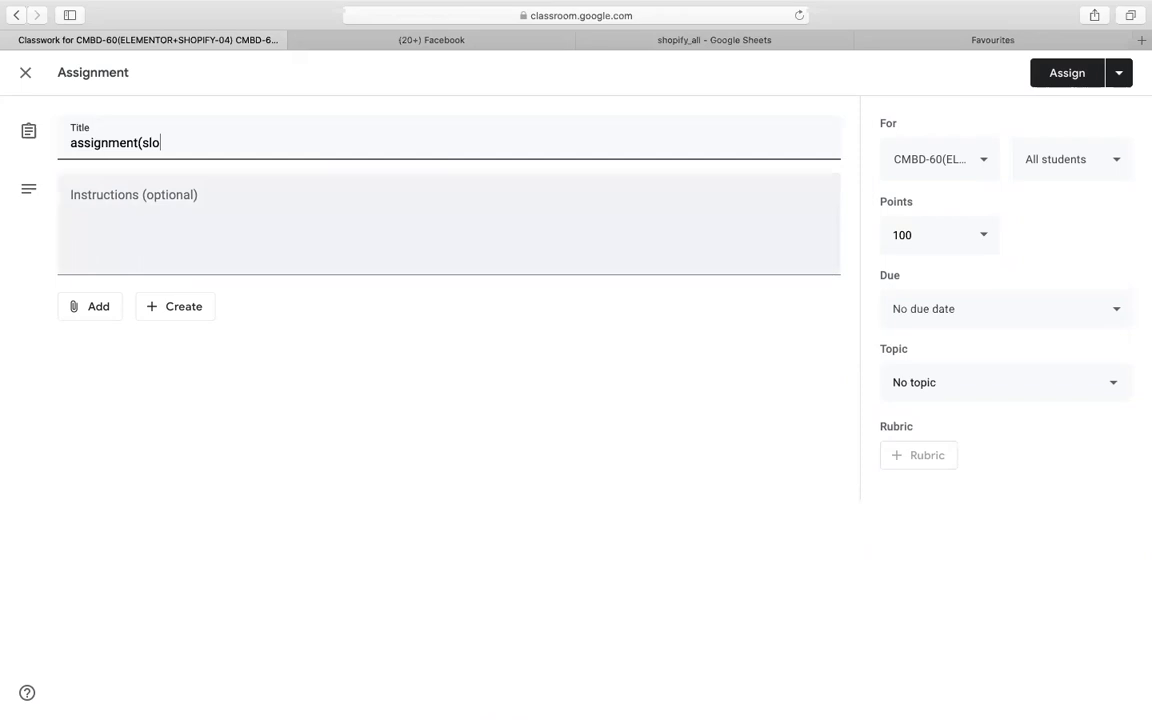
{"action": "left_click", "coordinate": [333, 228]}
{"action": "type", "text": "create a l"}
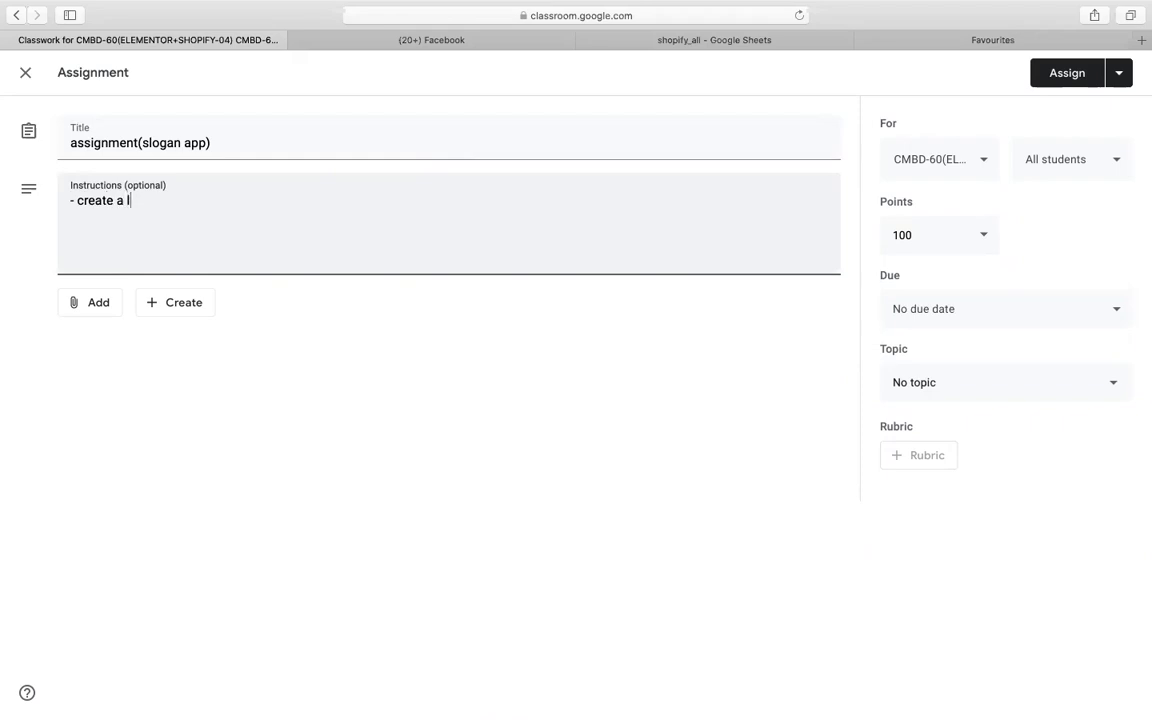
{"action": "type", "text": "with slogan"}
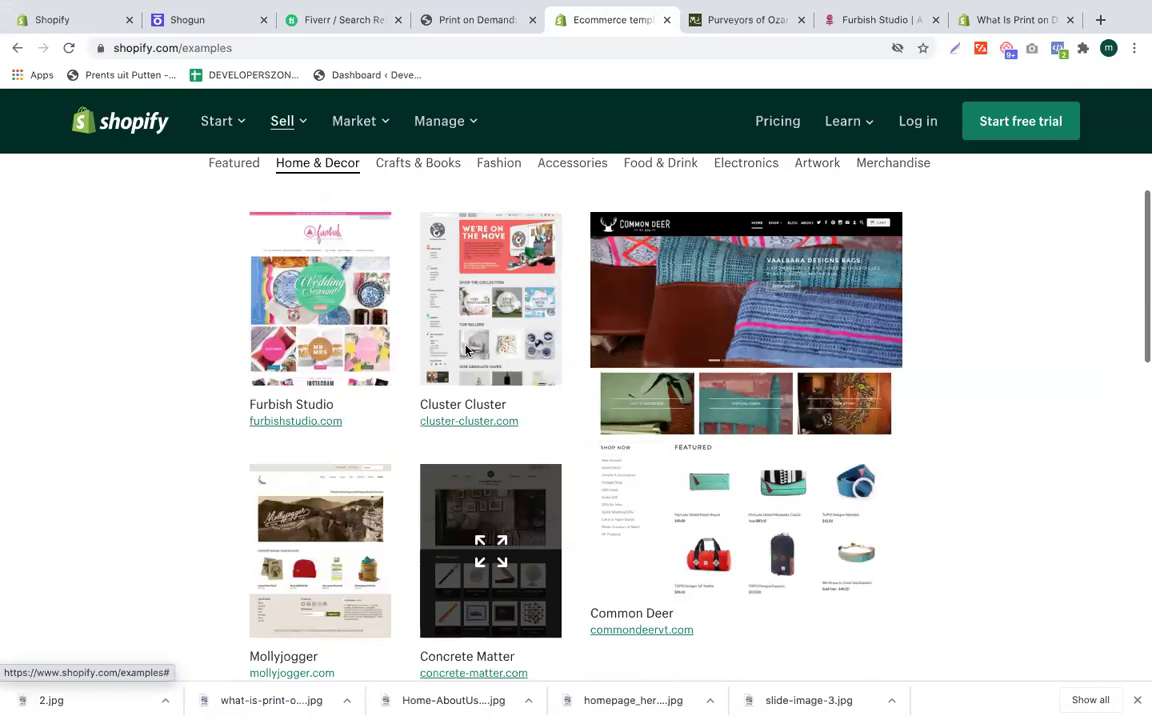
Step: Browse the Shopify store examples page and switch it to the Fashion category
{"action": "scroll", "coordinate": [150, 213], "scroll_direction": "up", "scroll_amount": 2}
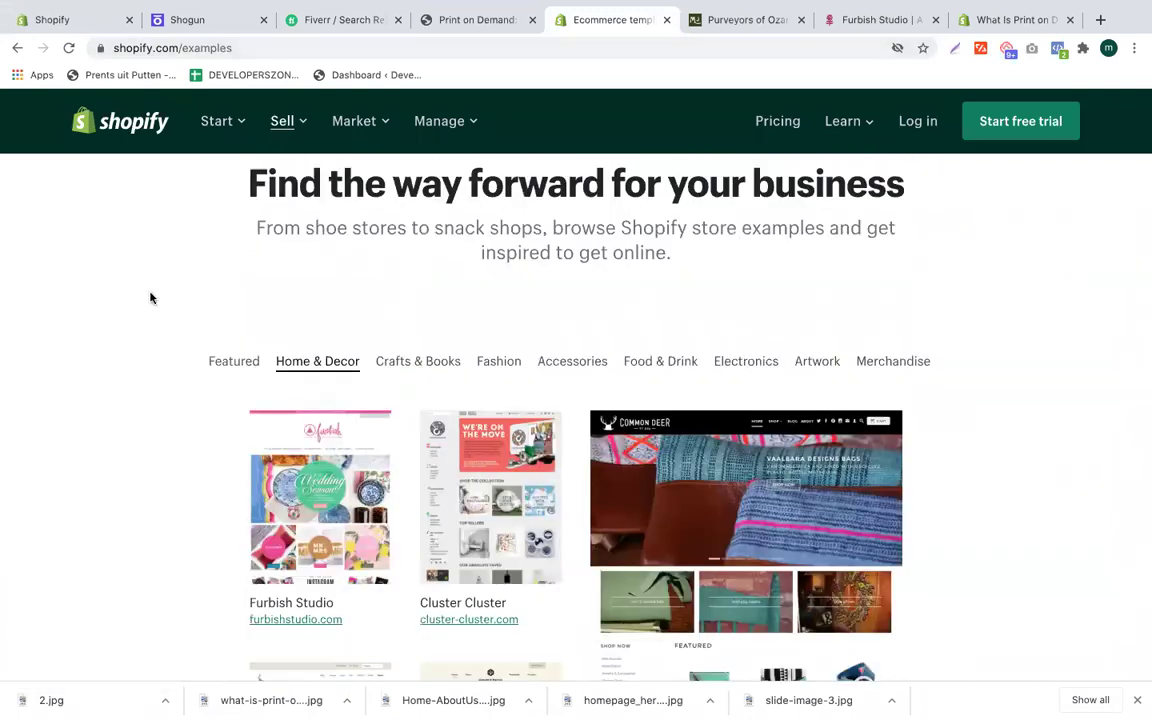
{"action": "scroll", "coordinate": [141, 342], "scroll_direction": "down", "scroll_amount": 1}
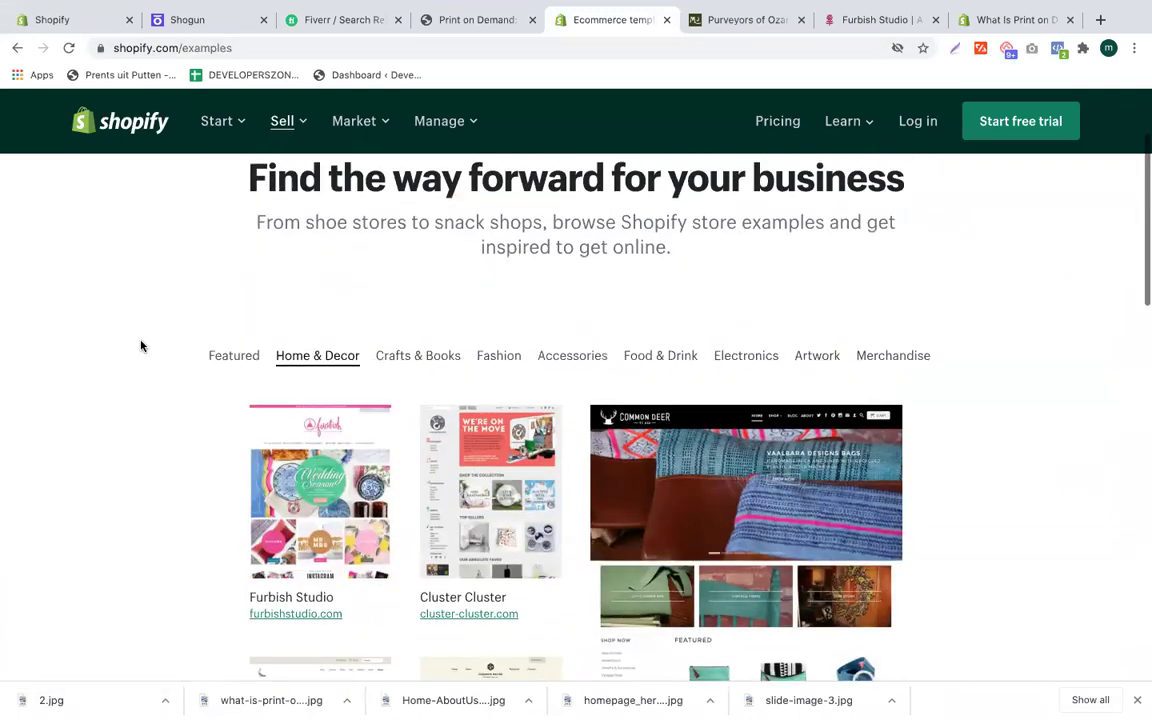
{"action": "scroll", "coordinate": [141, 346], "scroll_direction": "down", "scroll_amount": 1}
{"action": "left_click", "coordinate": [219, 44]}
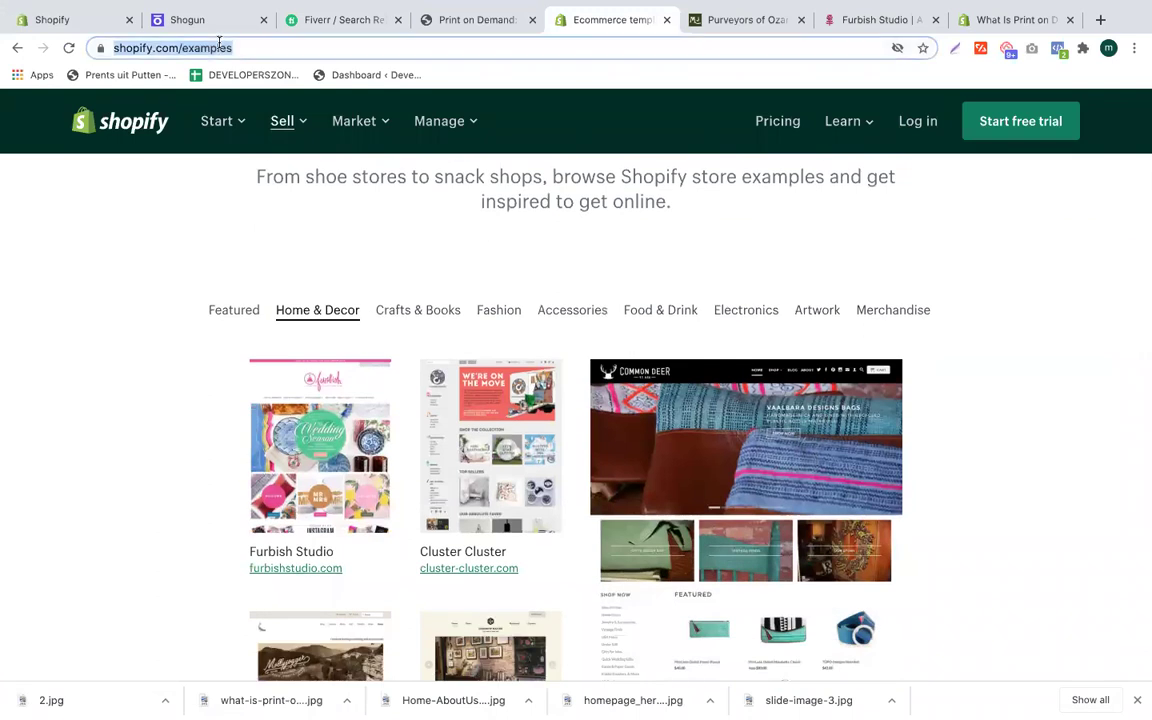
{"action": "left_click", "coordinate": [114, 262]}
{"action": "scroll", "coordinate": [114, 262], "scroll_direction": "down", "scroll_amount": 1}
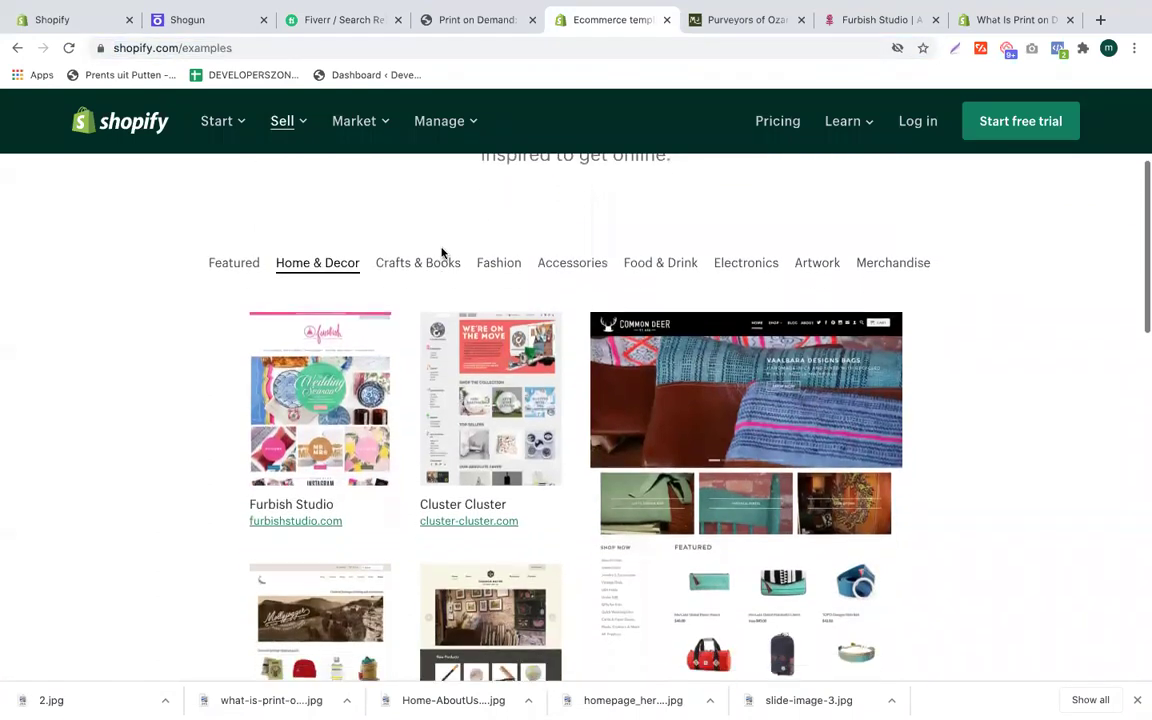
{"action": "left_click", "coordinate": [497, 264]}
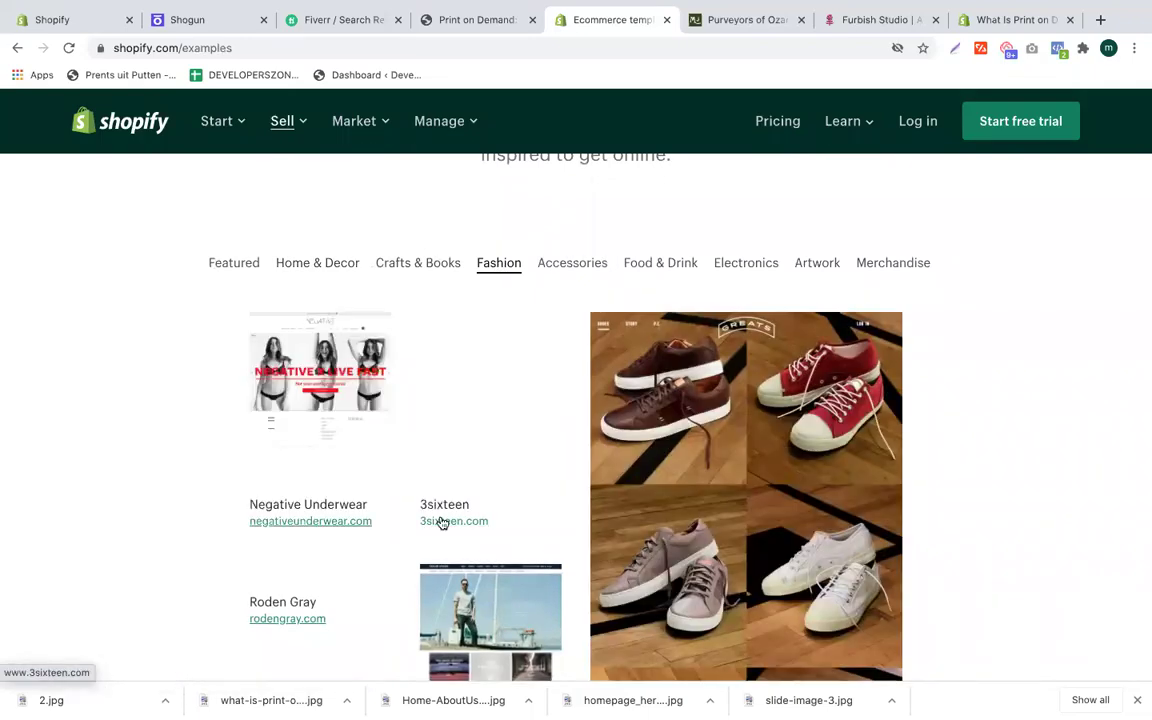
{"action": "scroll", "coordinate": [342, 519], "scroll_direction": "down", "scroll_amount": 3}
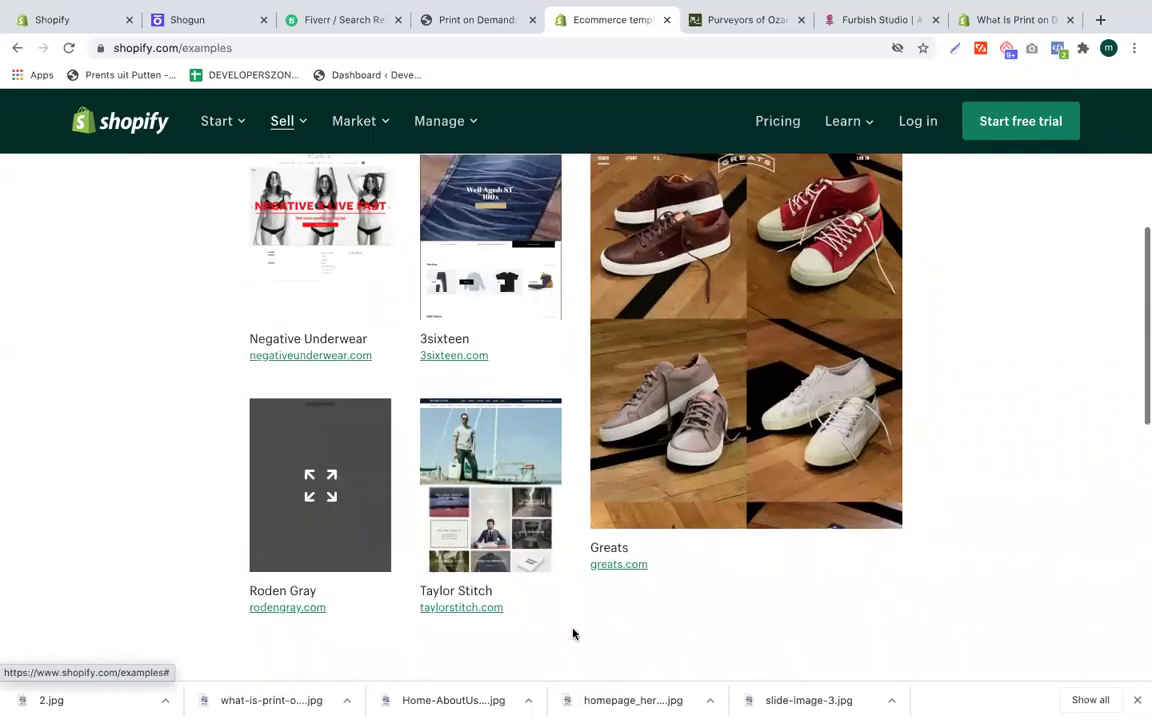
{"action": "scroll", "coordinate": [437, 327], "scroll_direction": "down", "scroll_amount": 7}
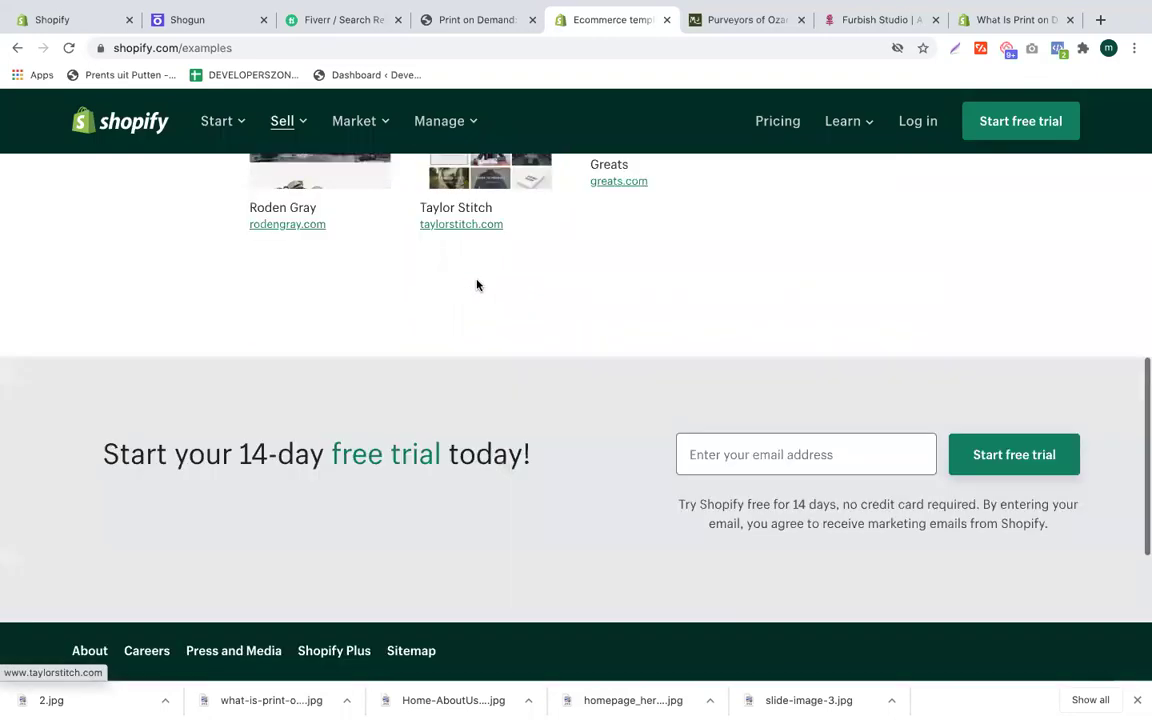
{"action": "scroll", "coordinate": [477, 285], "scroll_direction": "up", "scroll_amount": 3}
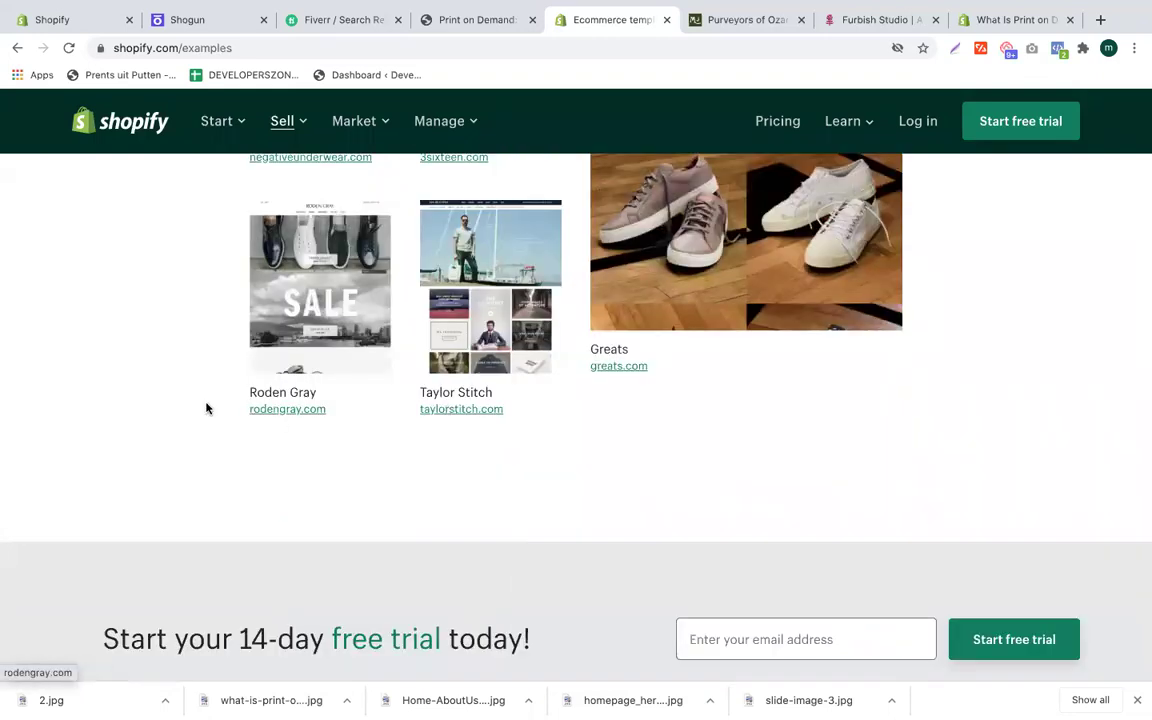
{"action": "scroll", "coordinate": [206, 408], "scroll_direction": "up", "scroll_amount": 4}
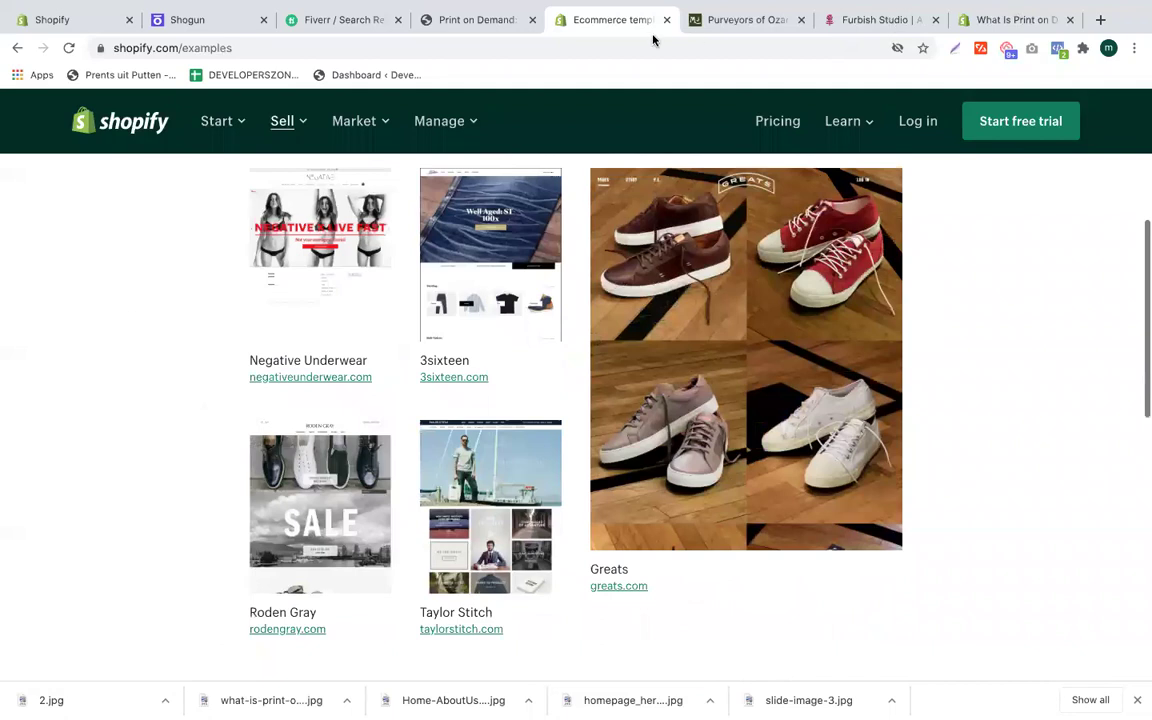
Step: Glance at the Fiverr, Mollyjogger and blog tabs, then copy the store examples page address
{"action": "left_click", "coordinate": [307, 22]}
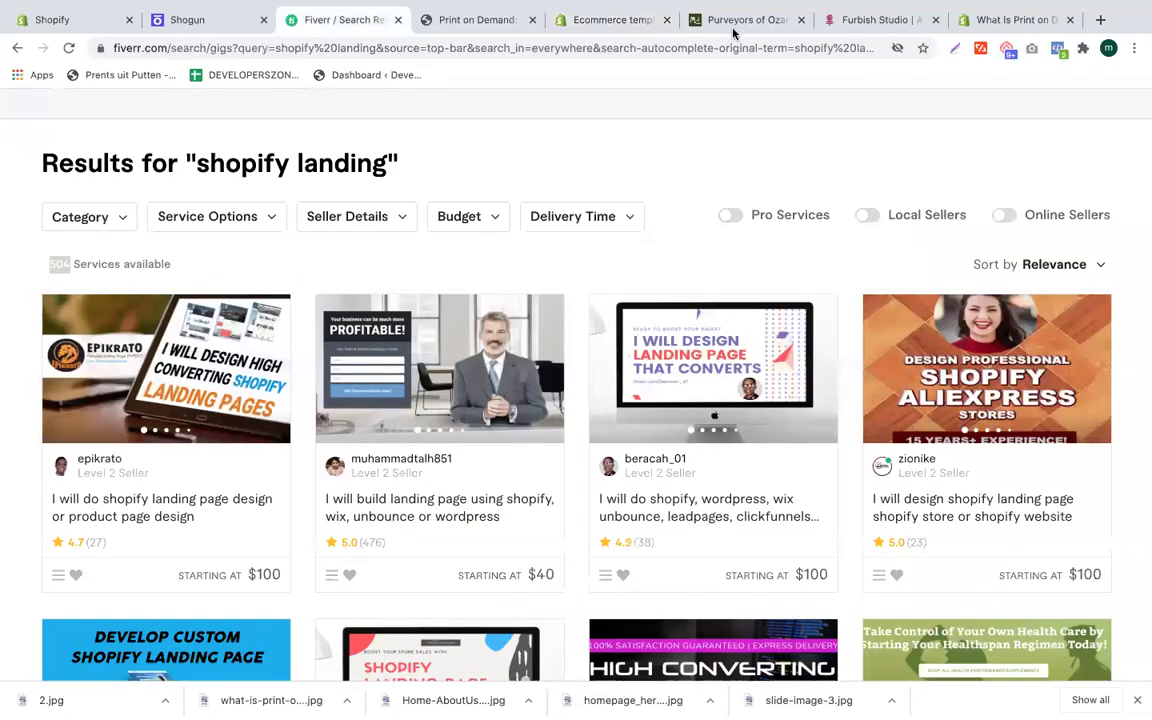
{"action": "left_click", "coordinate": [790, 28]}
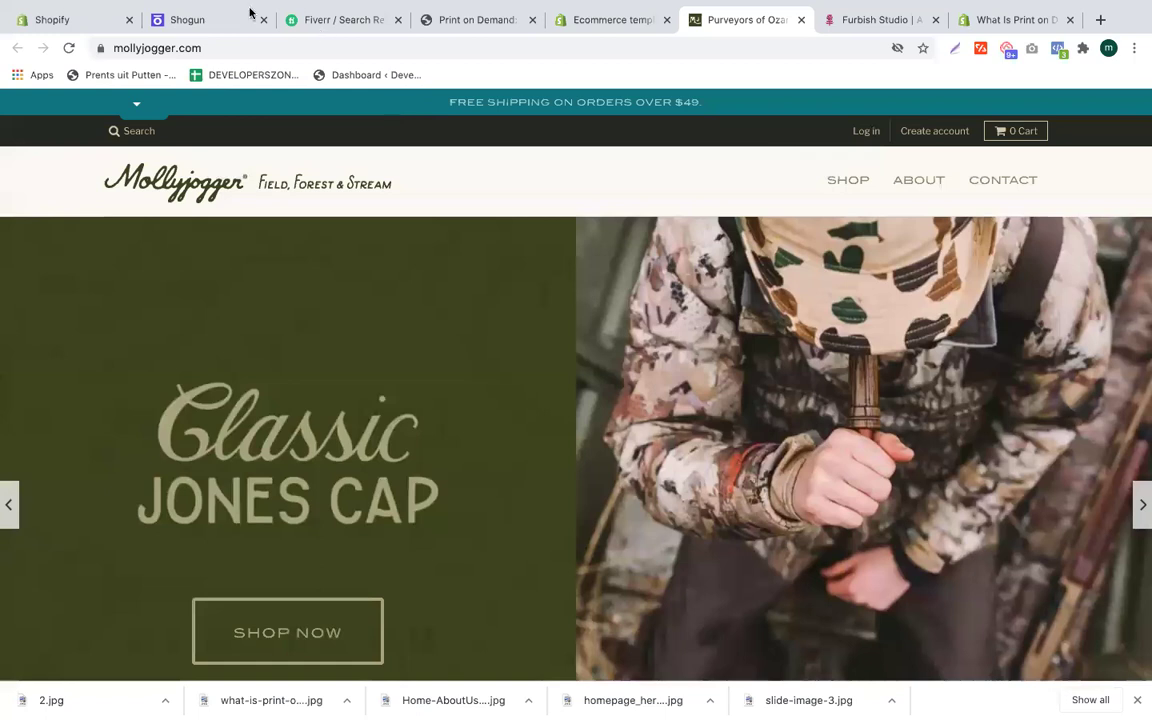
{"action": "left_click", "coordinate": [495, 21]}
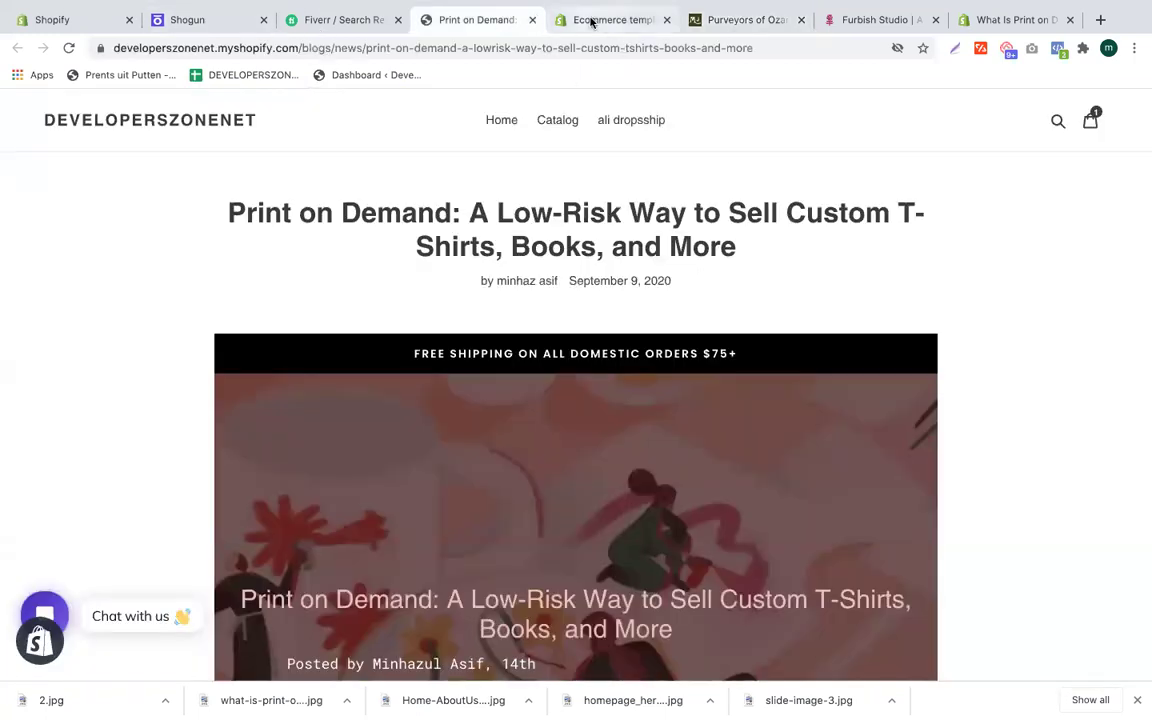
{"action": "left_click", "coordinate": [591, 21]}
{"action": "left_click", "coordinate": [272, 54]}
{"action": "key", "text": "super+c"}
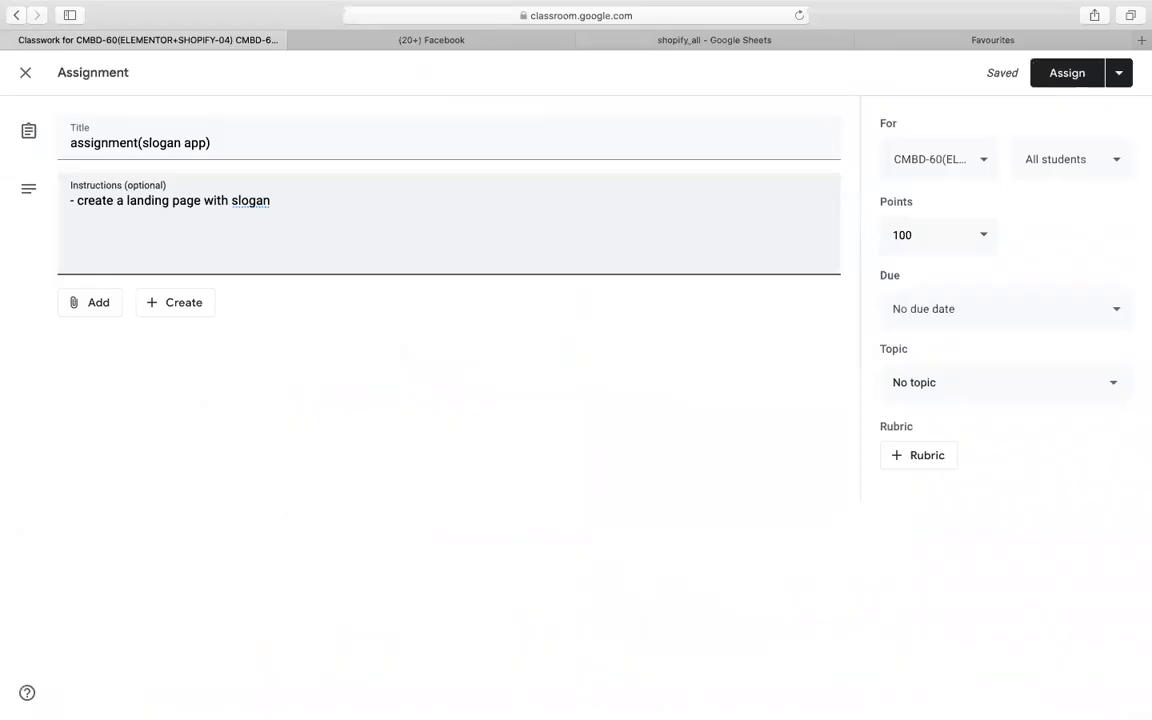
Step: Paste the examples link, then add blog page (with blog link) and product page instruction lines
{"action": "type", "text": "("}
{"action": "key", "text": "super+v"}
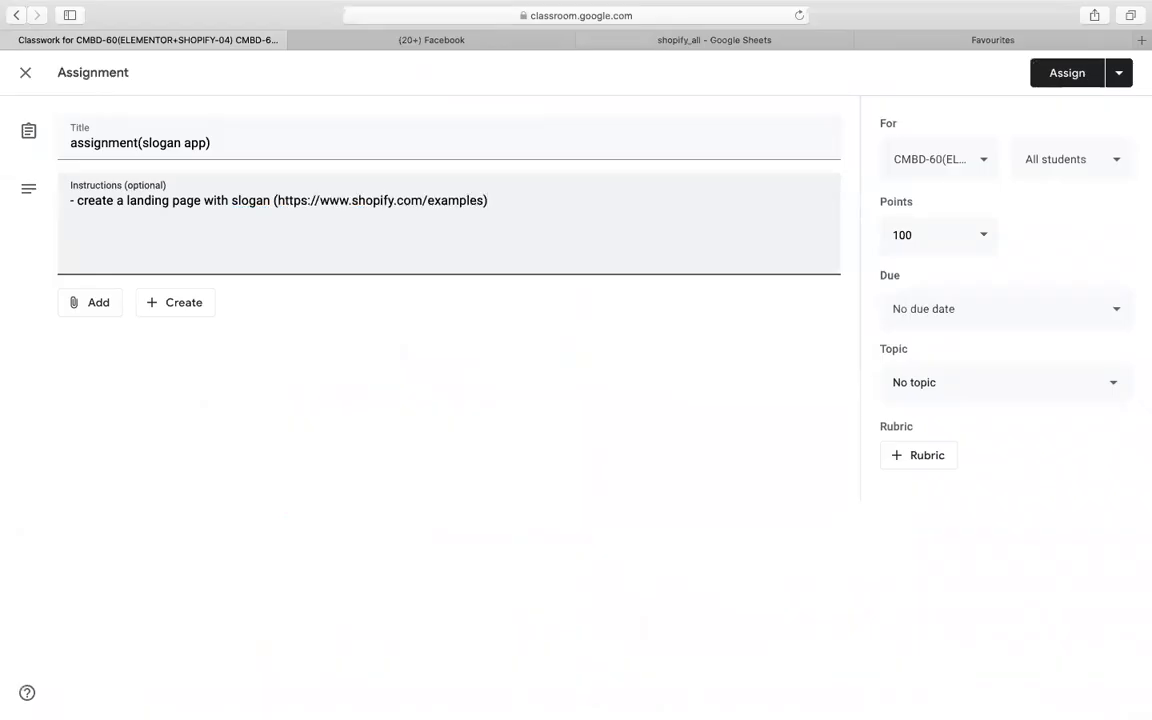
{"action": "type", "text": ")"}
{"action": "key", "text": "Return"}
{"action": "type", "text": "- create blog page"}
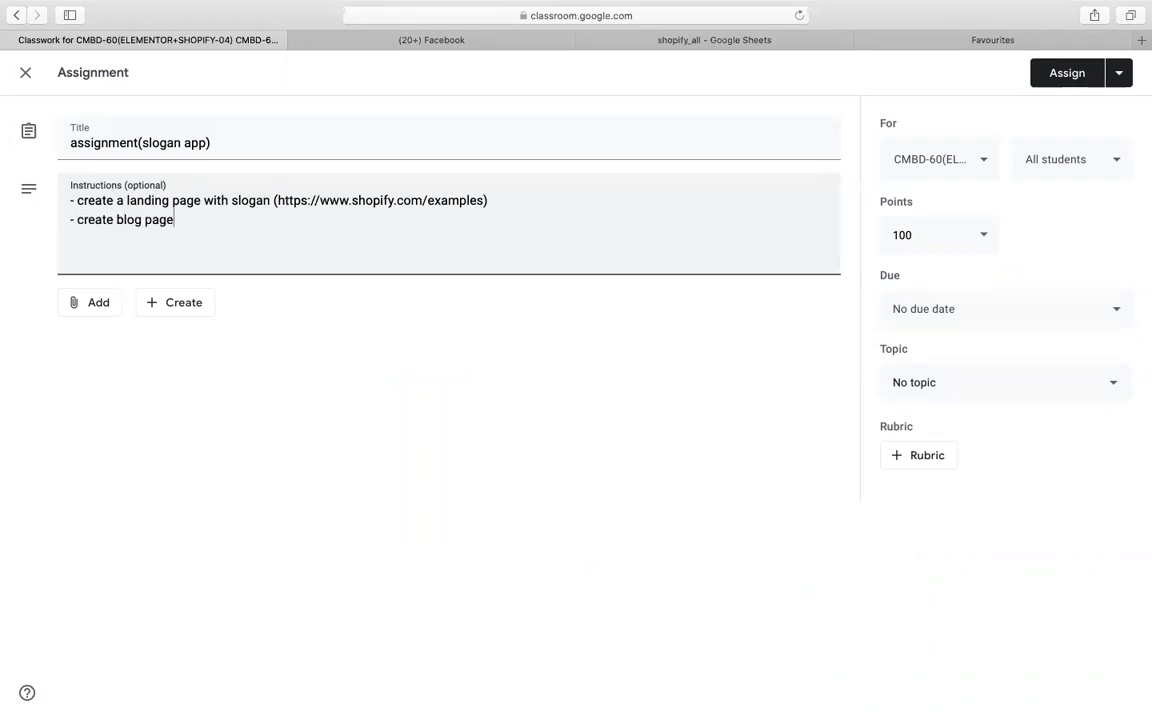
{"action": "type", "text": " with "}
{"action": "type", "text": "sh"}
{"action": "type", "text": "logan"}
{"action": "key", "text": "ctrl+Left"}
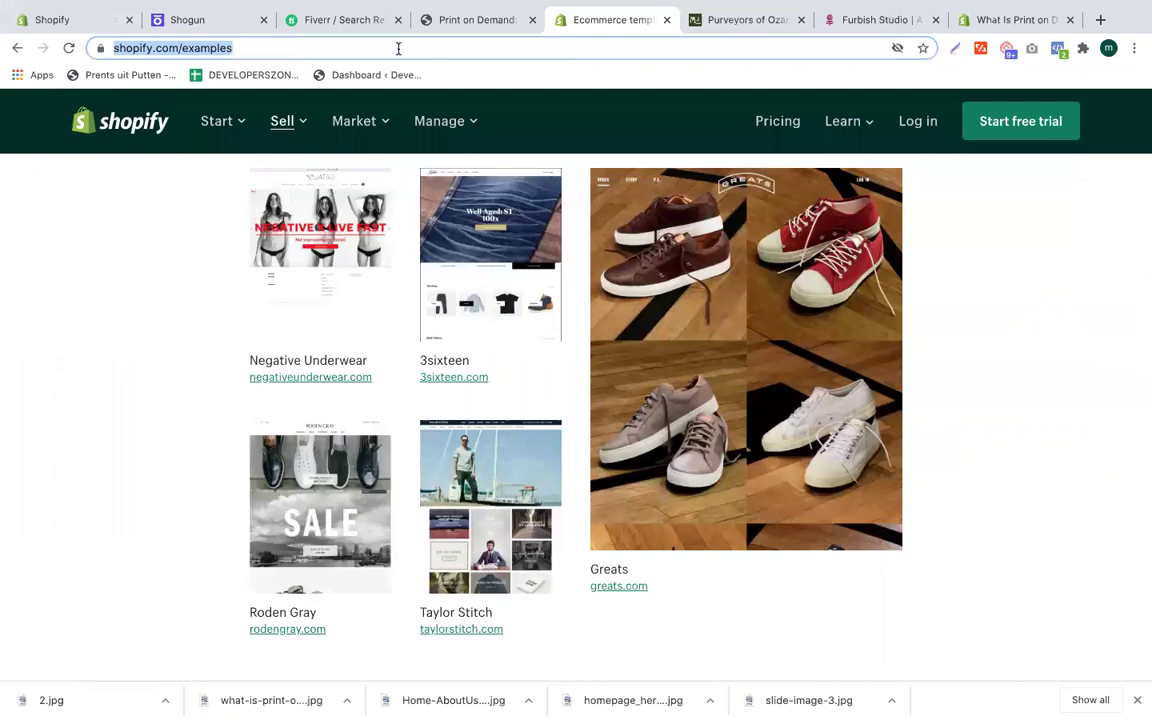
{"action": "key", "text": "ctrl+Right"}
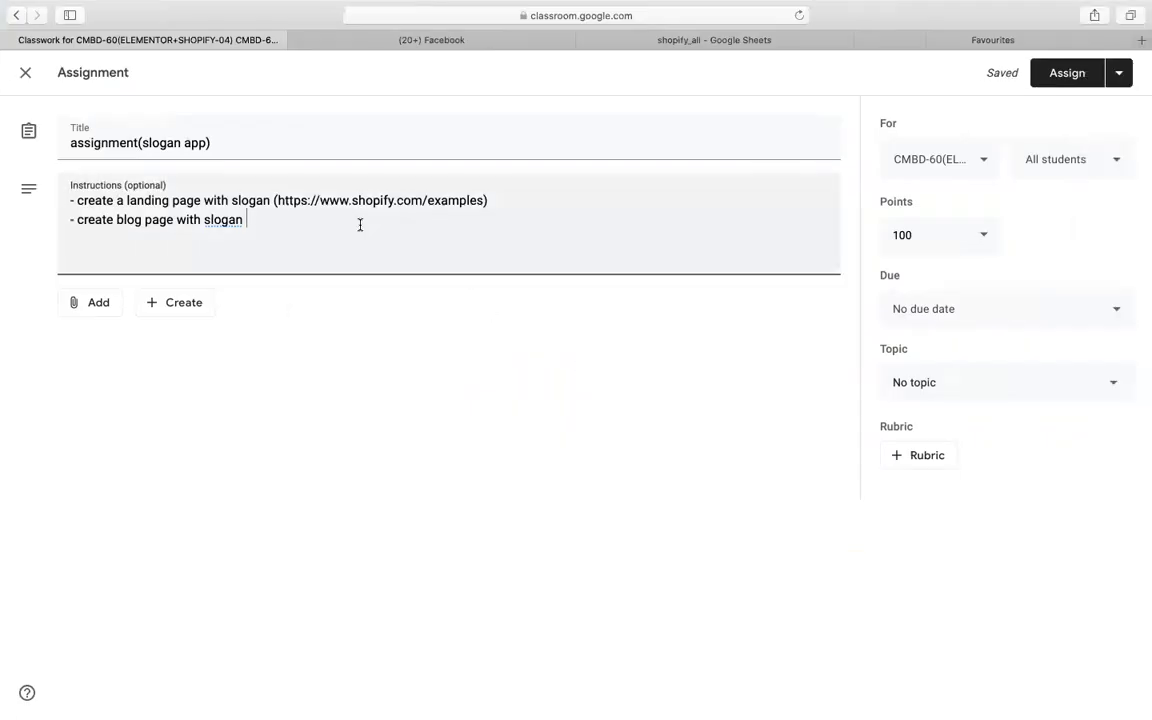
{"action": "type", "text": "(content:"}
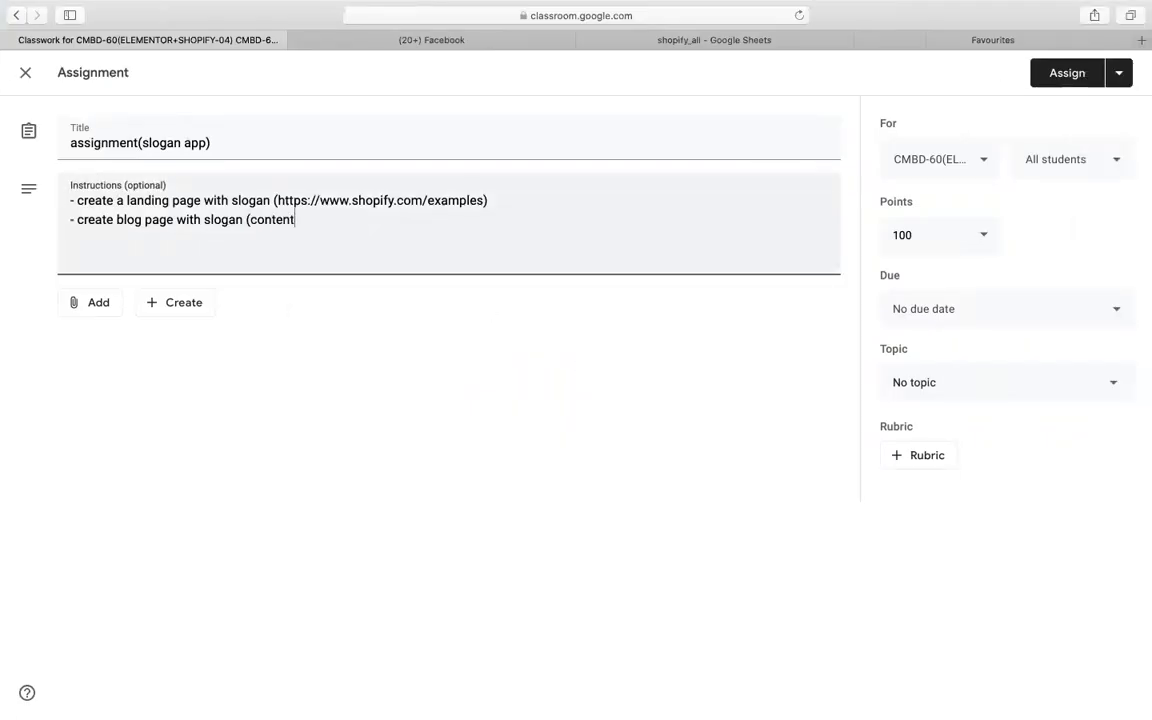
{"action": "type", "text": "https://www.shopify.com/blog/print-on-demand"}
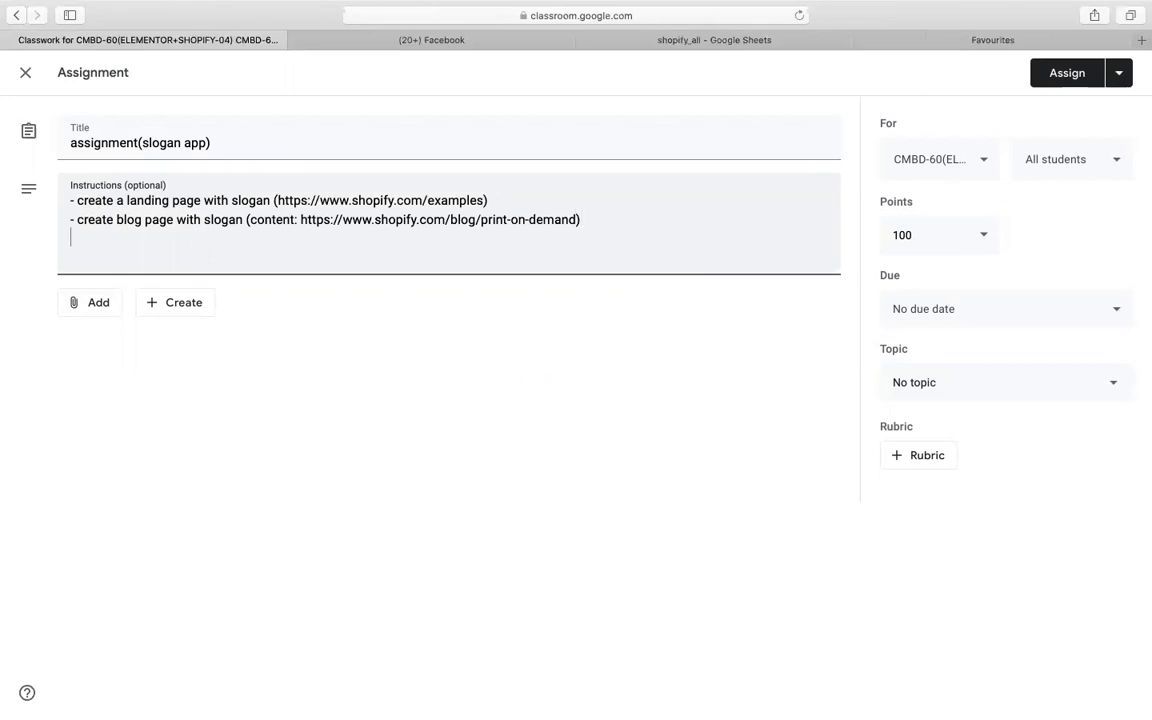
{"action": "type", "text": "eate product page"}
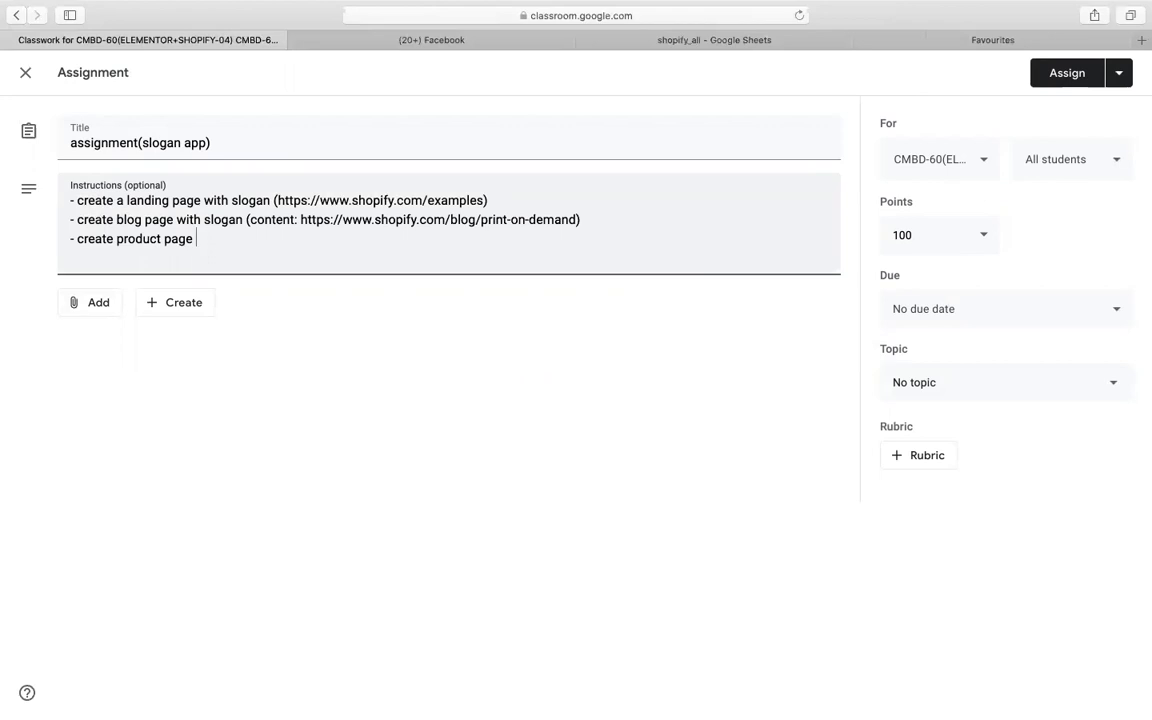
{"action": "type", "text": " with shopify slogan app"}
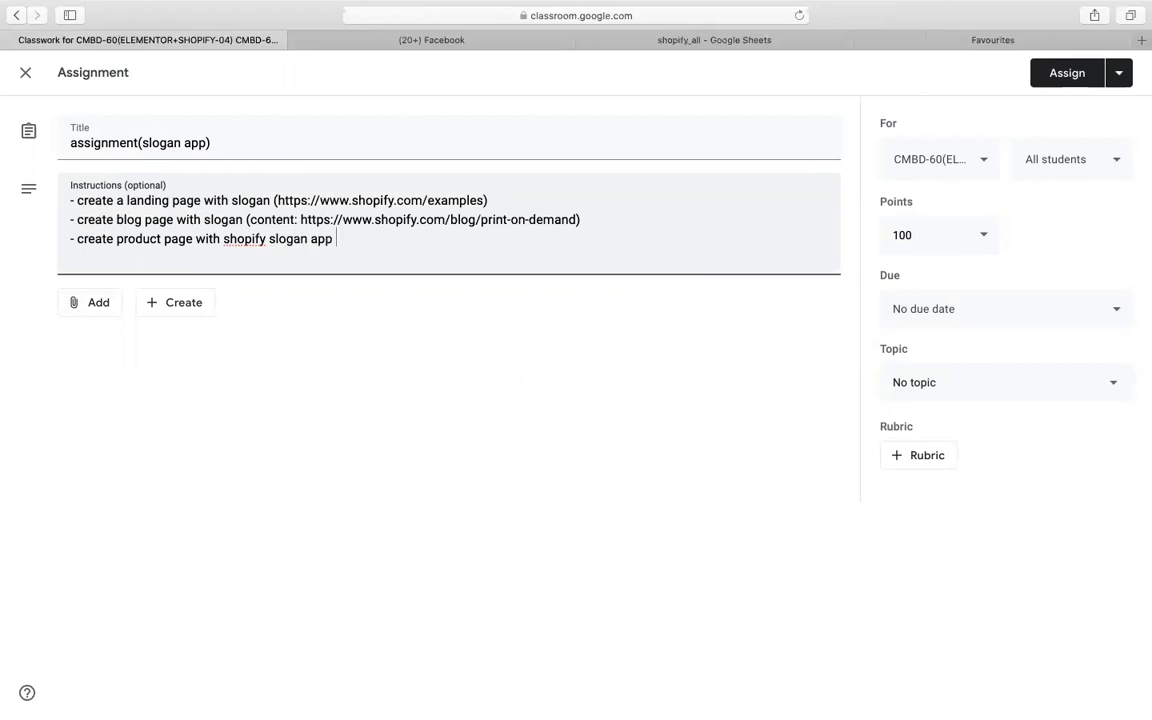
Step: File the assignment under topic shopify-08 and assign it to the class
{"action": "left_click", "coordinate": [928, 391]}
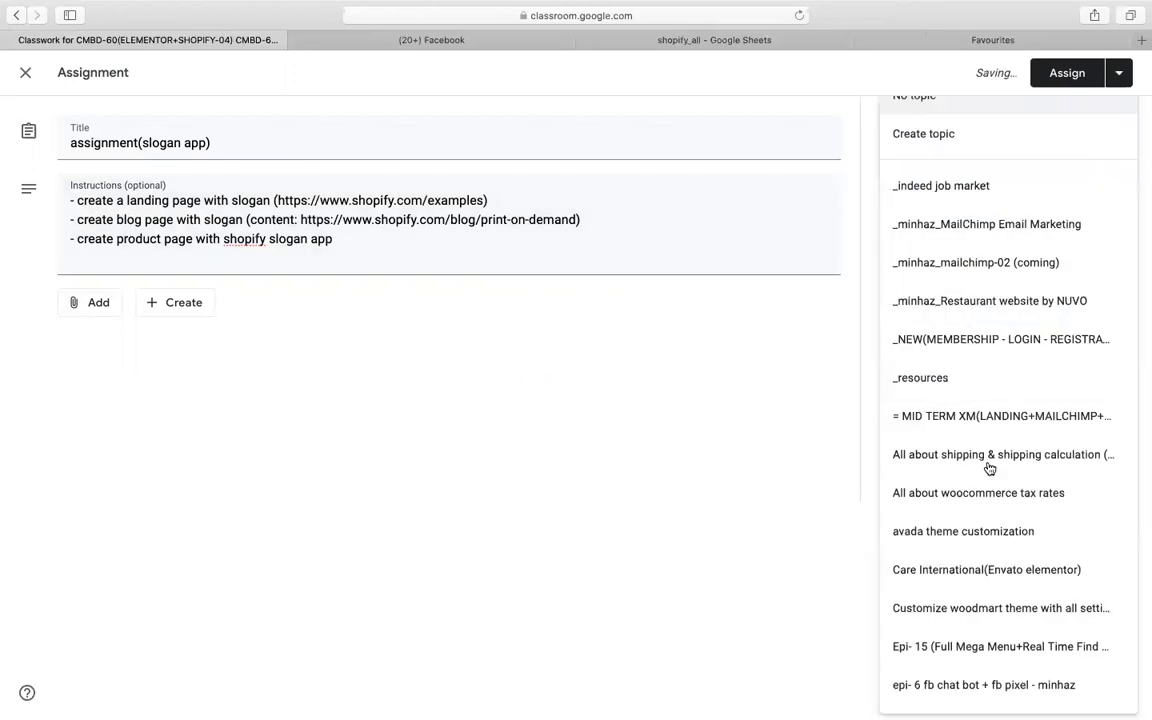
{"action": "scroll", "coordinate": [993, 496], "scroll_direction": "down", "scroll_amount": 5}
{"action": "scroll", "coordinate": [988, 490], "scroll_direction": "down", "scroll_amount": 4}
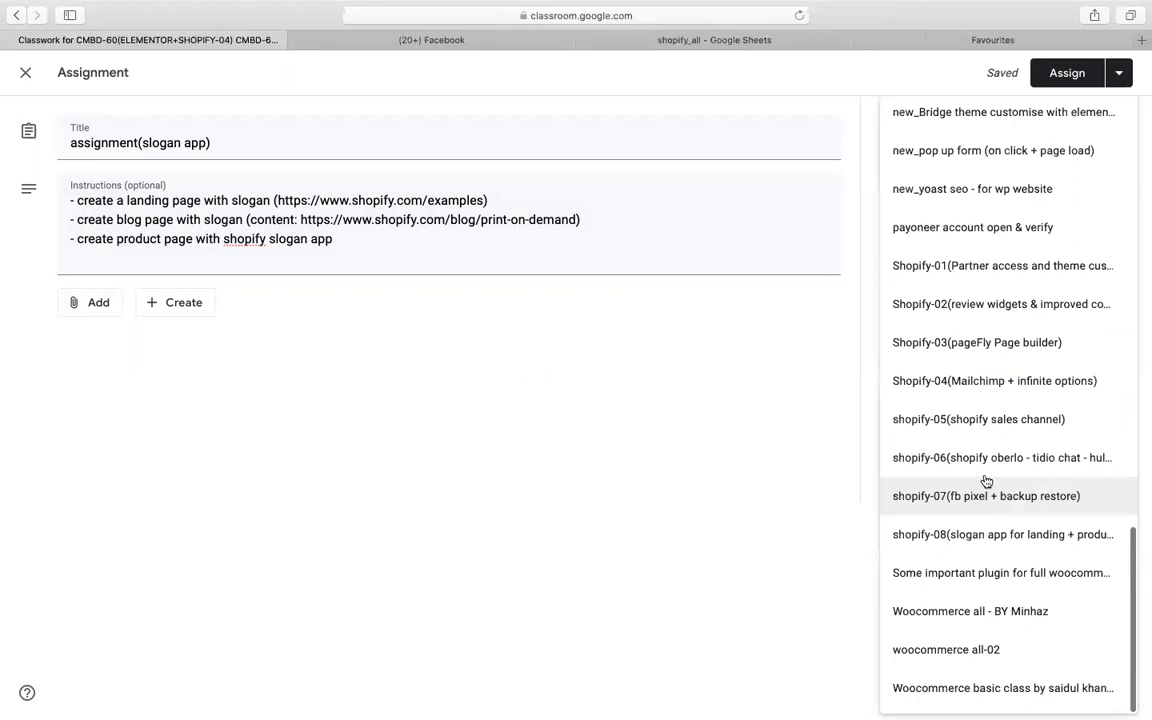
{"action": "left_click", "coordinate": [990, 538]}
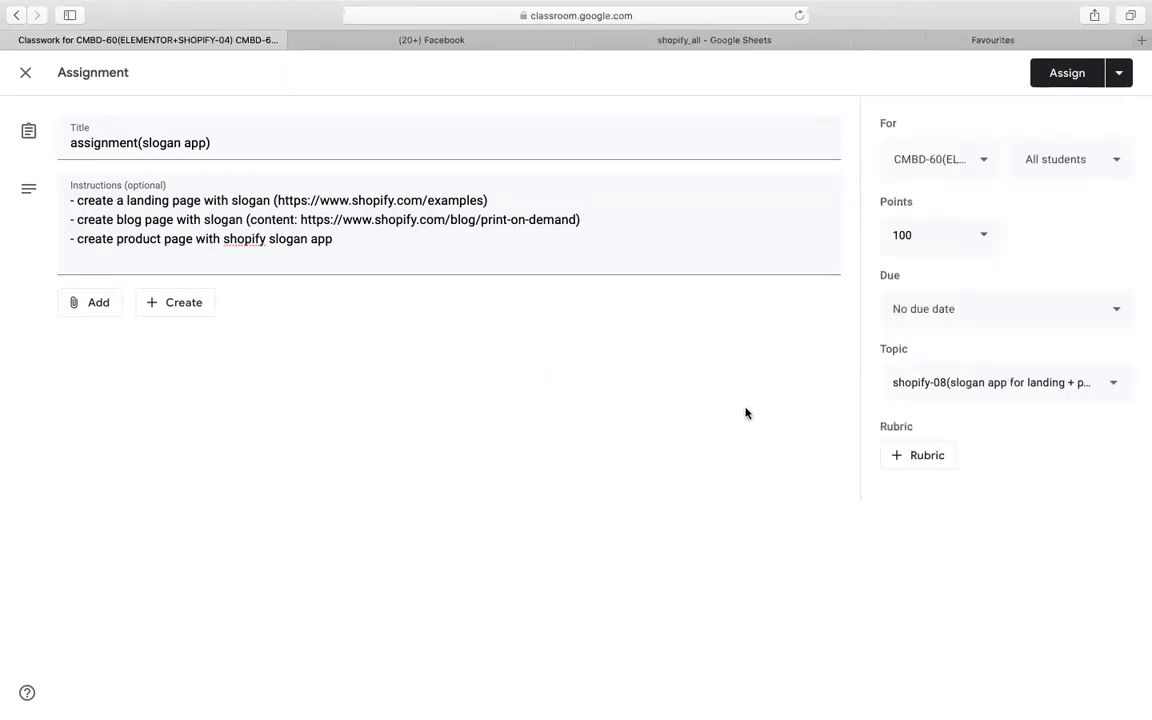
{"action": "left_click", "coordinate": [1050, 80]}
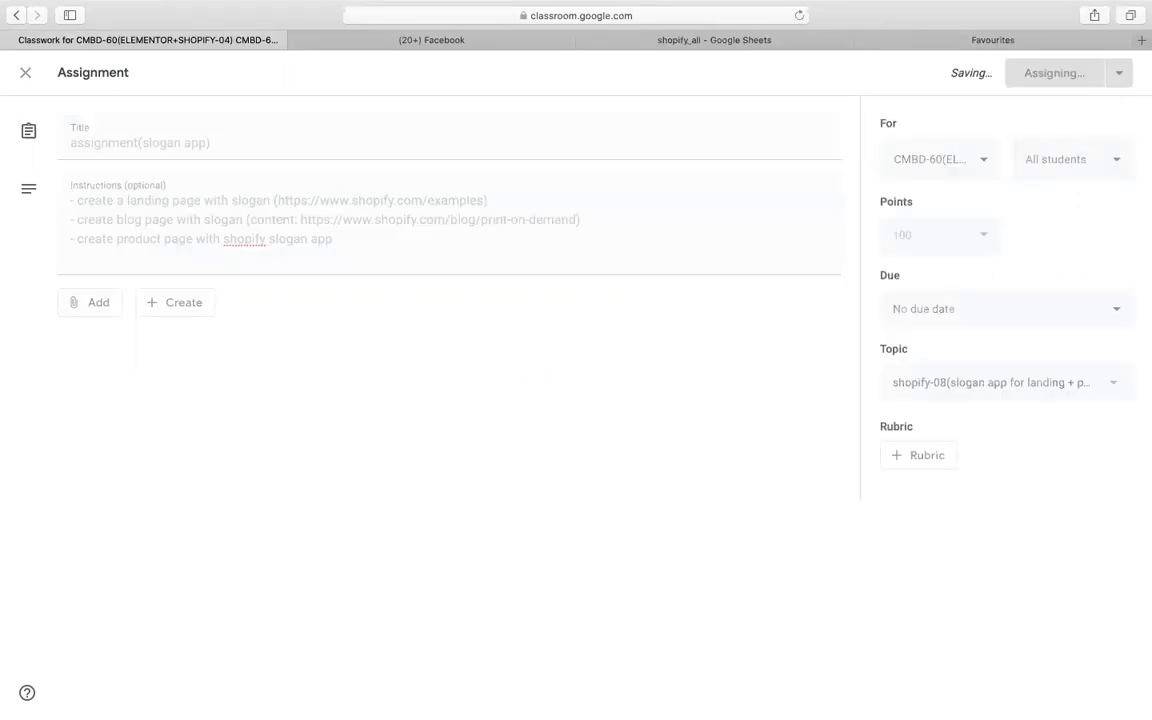